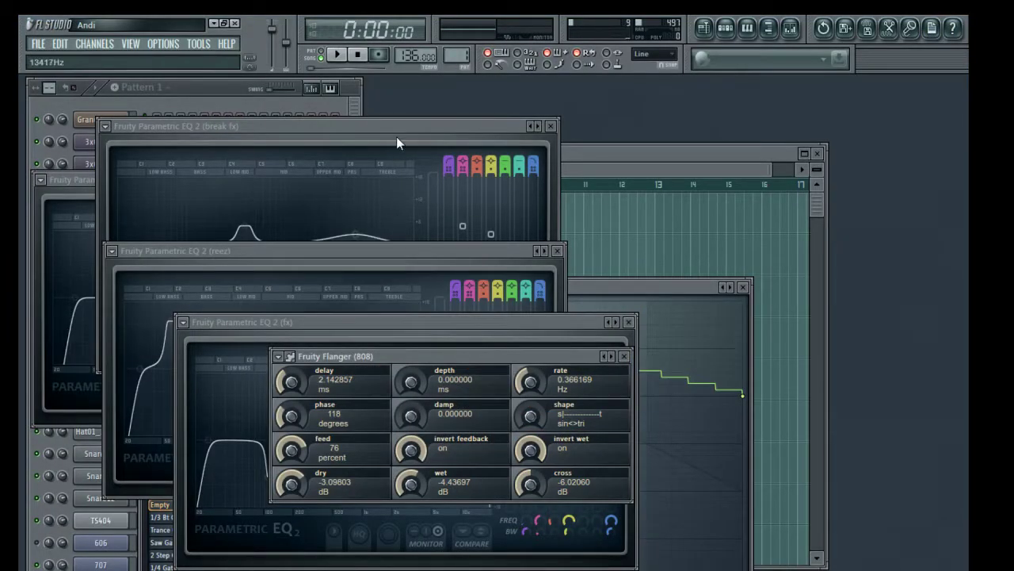
# Open the recent project Acid 19 Test.flp.
pyautogui.click(39, 44)
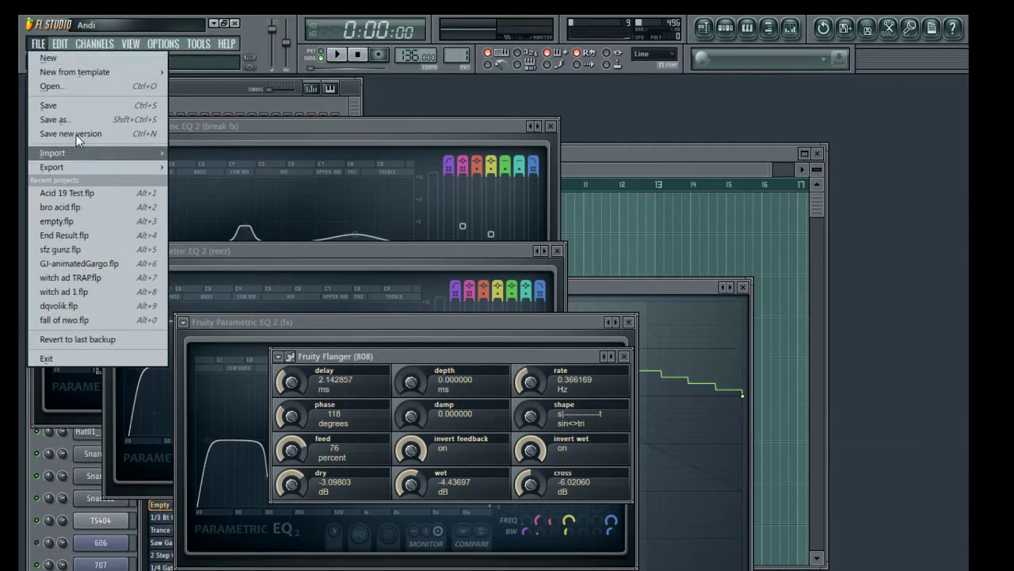
pyautogui.click(76, 192)
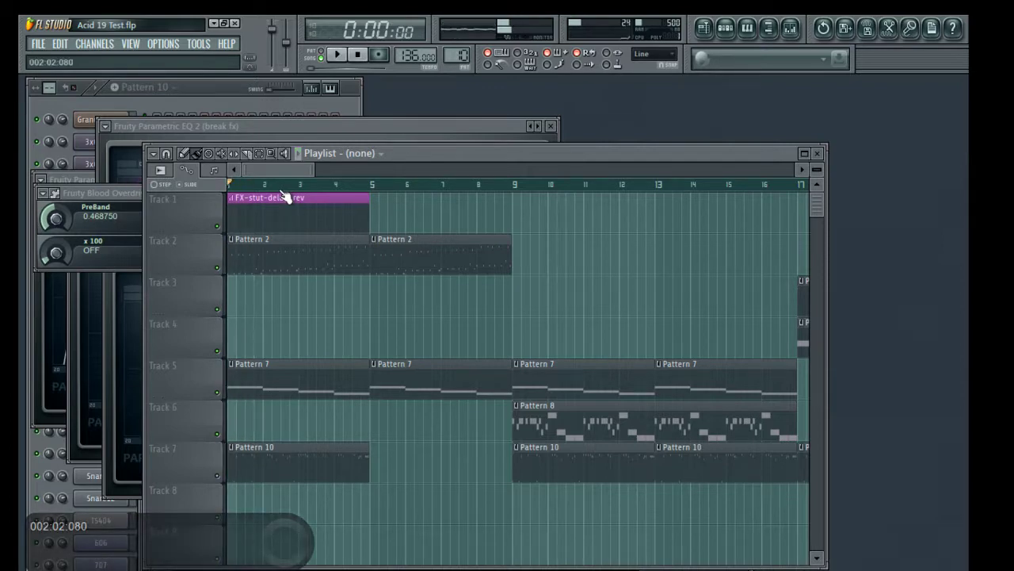
# Bring up the mixer and replay the song from the start to check the track levels.
pyautogui.press('space')
pyautogui.click(793, 30)
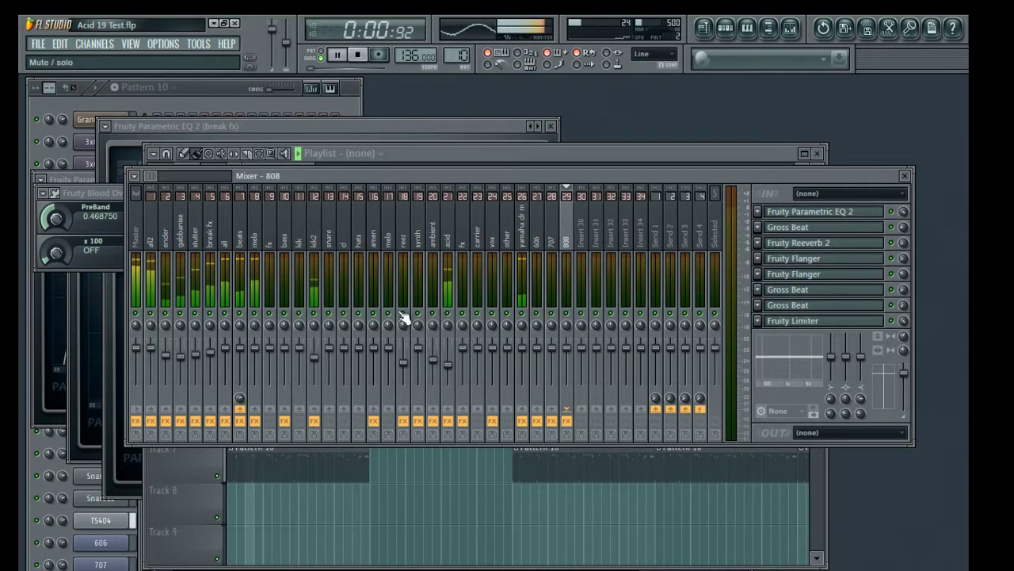
pyautogui.press('space')
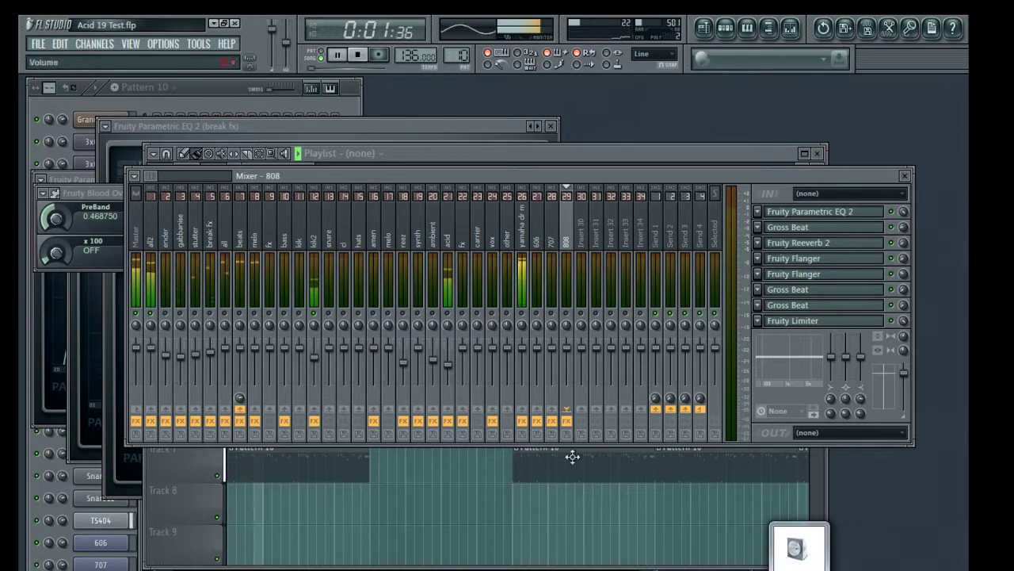
pyautogui.press('space')
pyautogui.press('space')
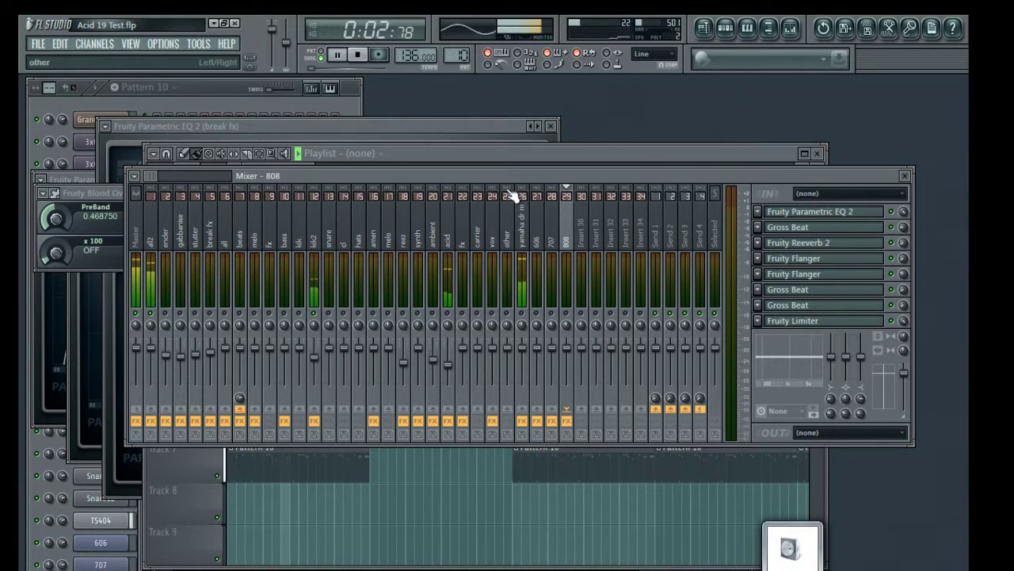
pyautogui.press('space')
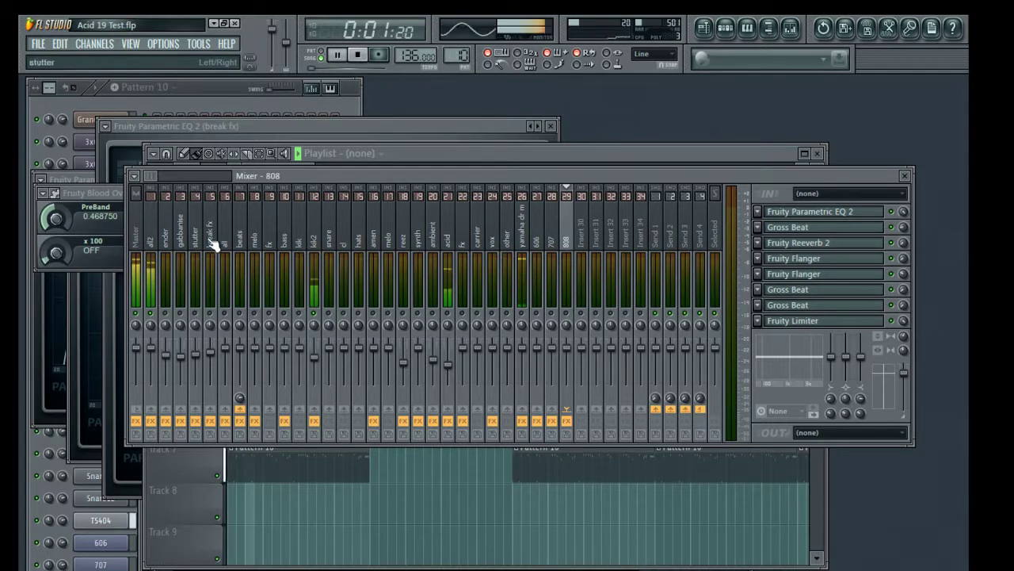
# Open Maximus on the all2 mixer track and raise its master band's pre gain to about 16.8 dB during playback.
pyautogui.click(152, 234)
pyautogui.press('space')
pyautogui.press('space')
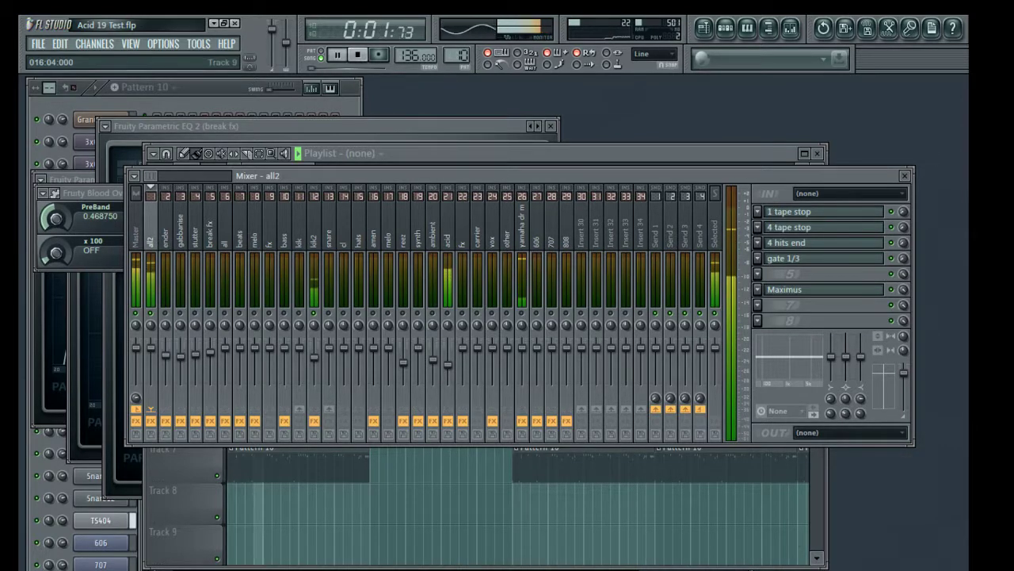
pyautogui.click(840, 289)
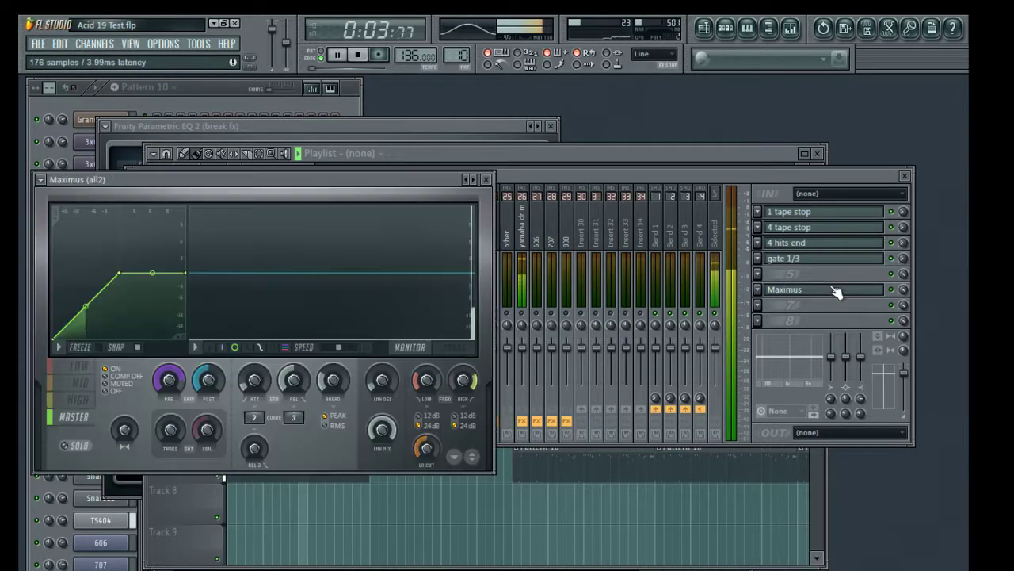
pyautogui.moveTo(172, 382); pyautogui.dragTo(172, 349)
pyautogui.moveTo(172, 387); pyautogui.dragTo(172, 365)
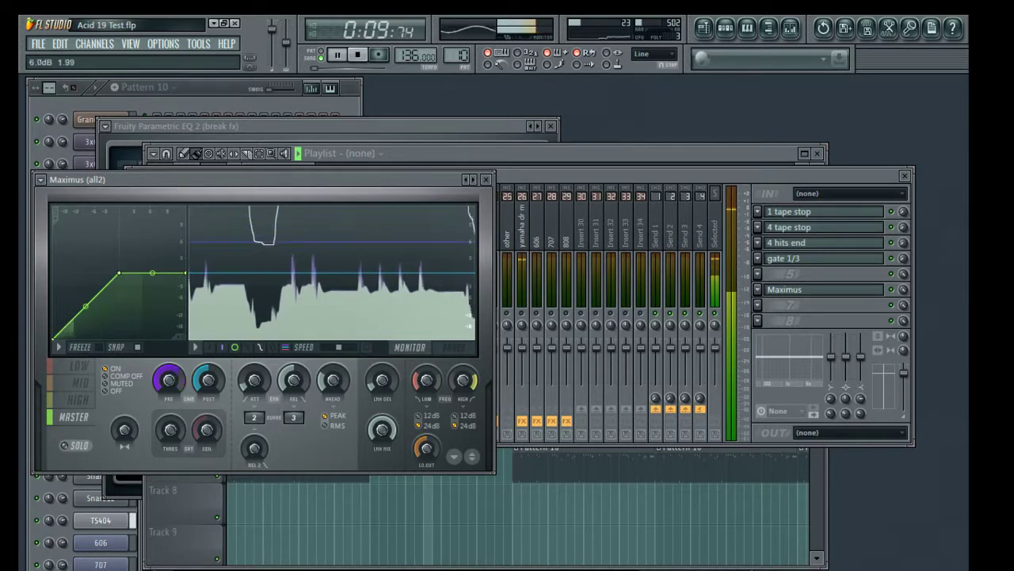
pyautogui.moveTo(168, 380); pyautogui.dragTo(169, 355)
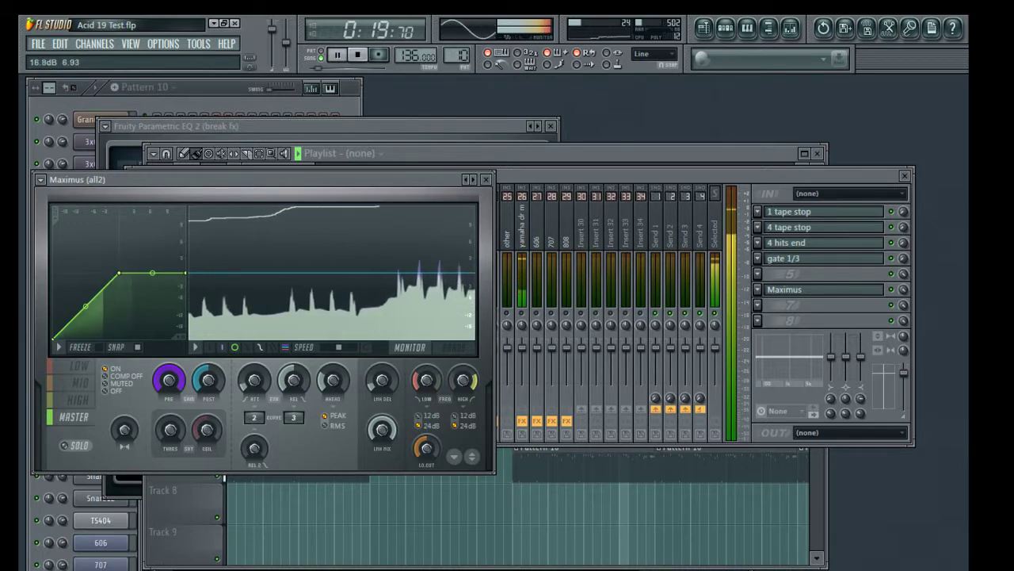
# Adjust the pre gain of the high and mid bands in Maximus during playback, and stop the song.
pyautogui.click(77, 400)
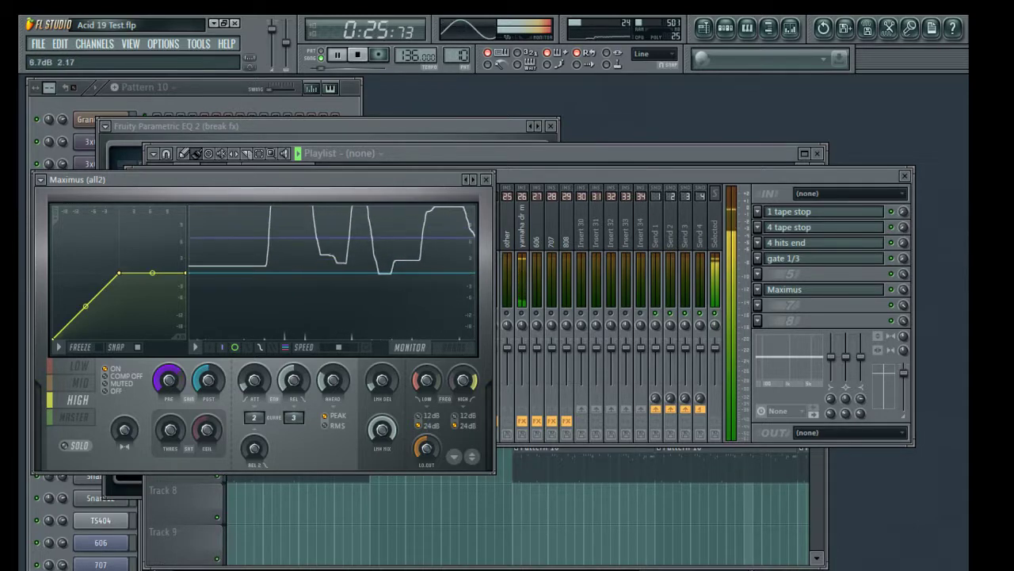
pyautogui.click(81, 392)
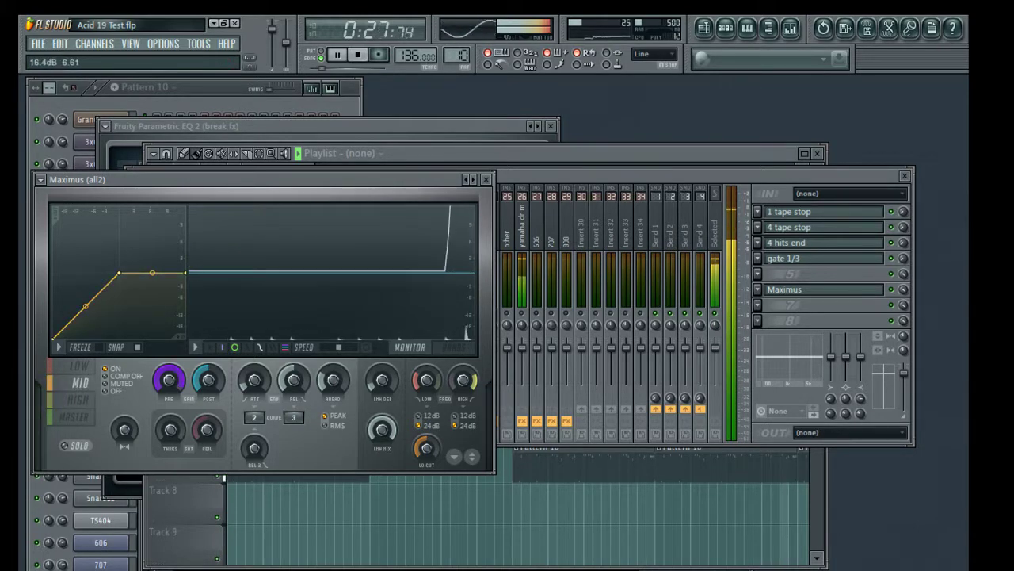
pyautogui.press('space')
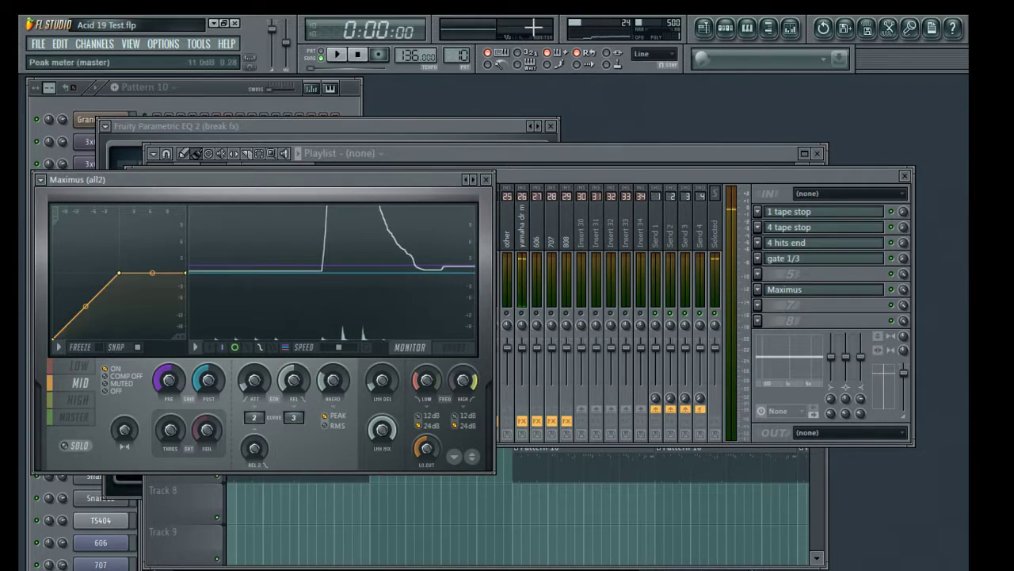
# Return to the mixer and play the song briefly to check the track levels with Maximus boosted.
pyautogui.click(641, 154)
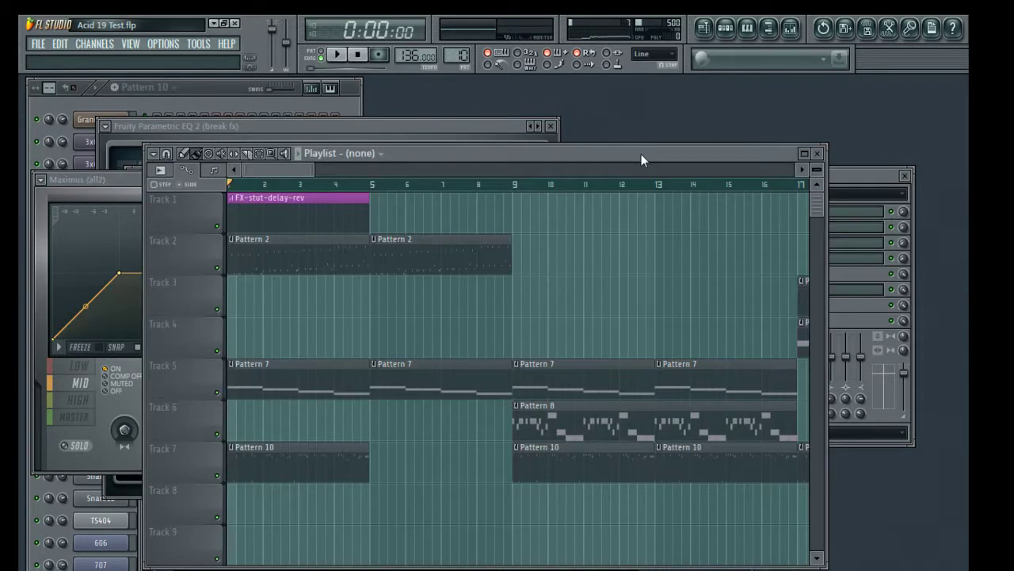
pyautogui.click(856, 196)
pyautogui.press('space')
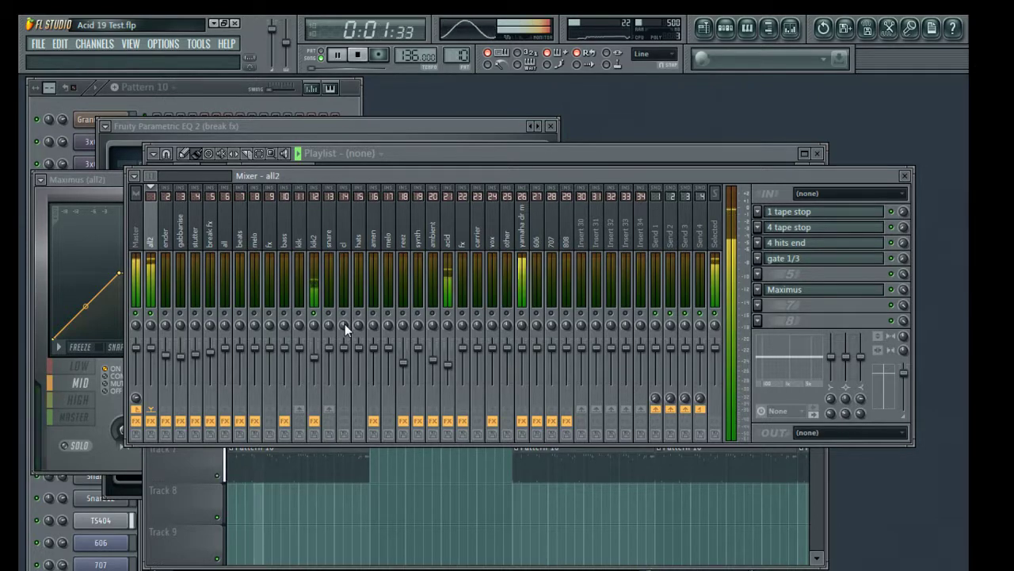
pyautogui.press('space')
# Bypass the Fruity Limiter on the kik2 mixer track and replay the song to hear the kick without it.
pyautogui.click(323, 243)
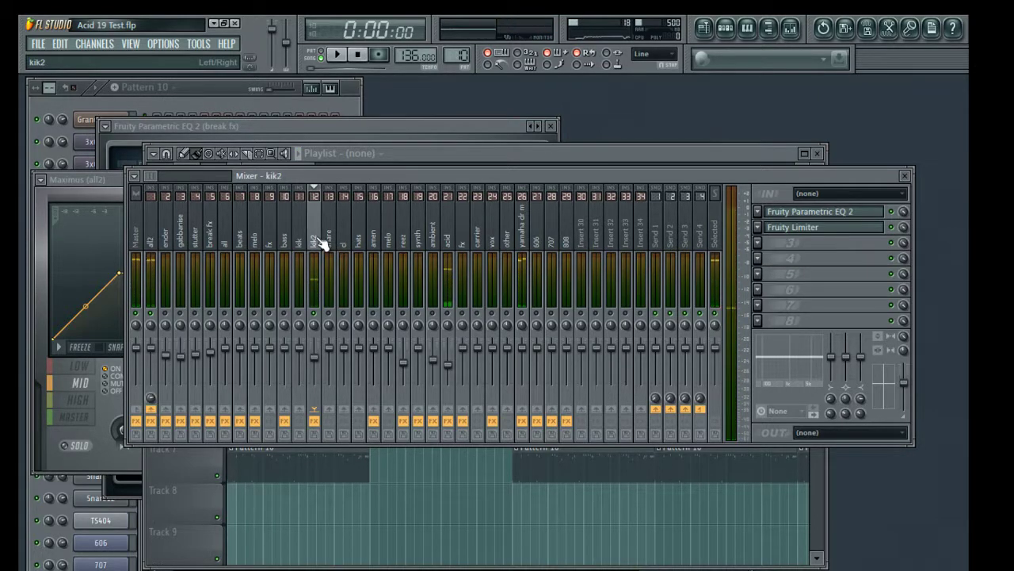
pyautogui.click(894, 230)
pyautogui.press('space')
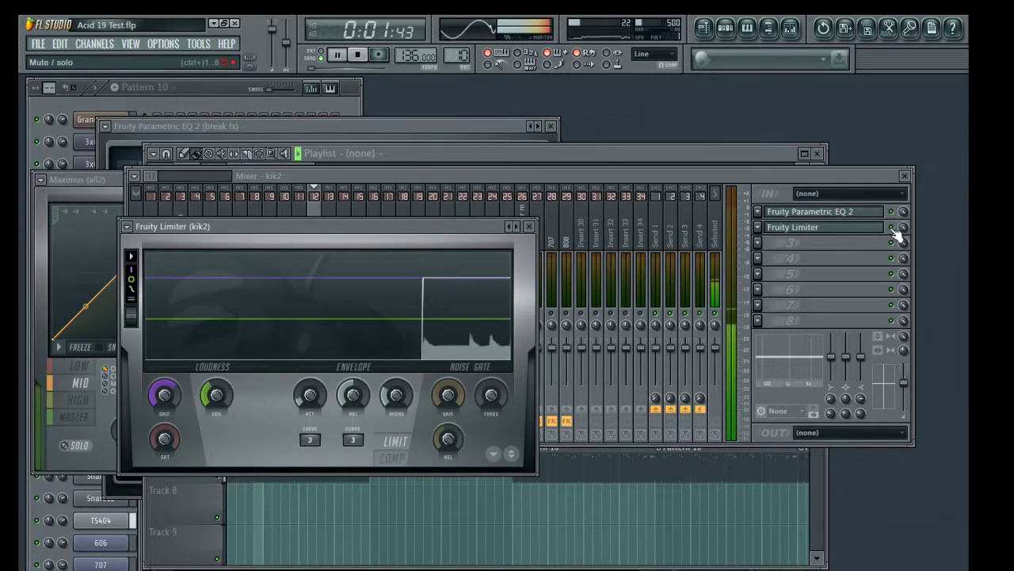
pyautogui.click(898, 233)
pyautogui.press('space')
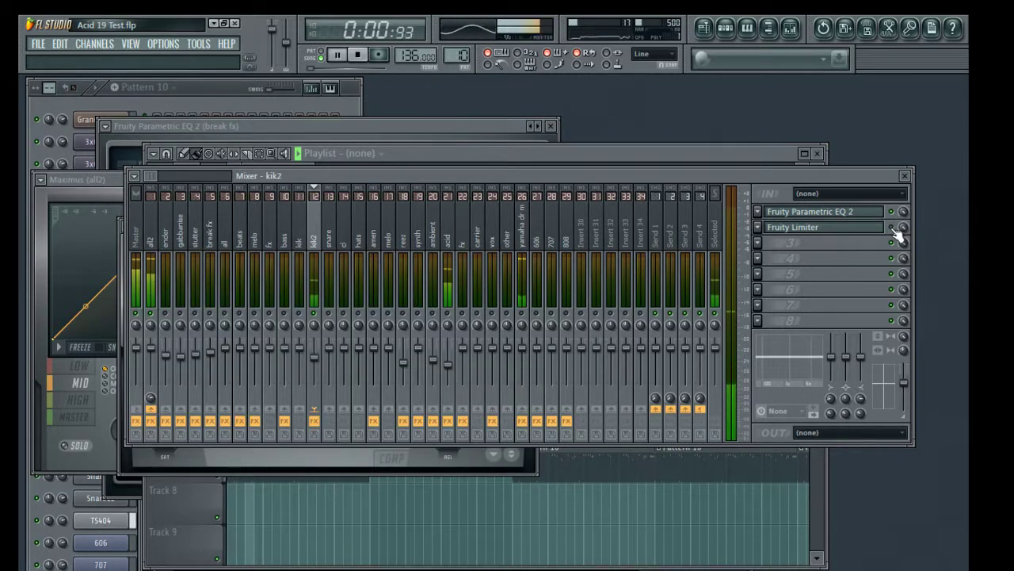
pyautogui.press('space')
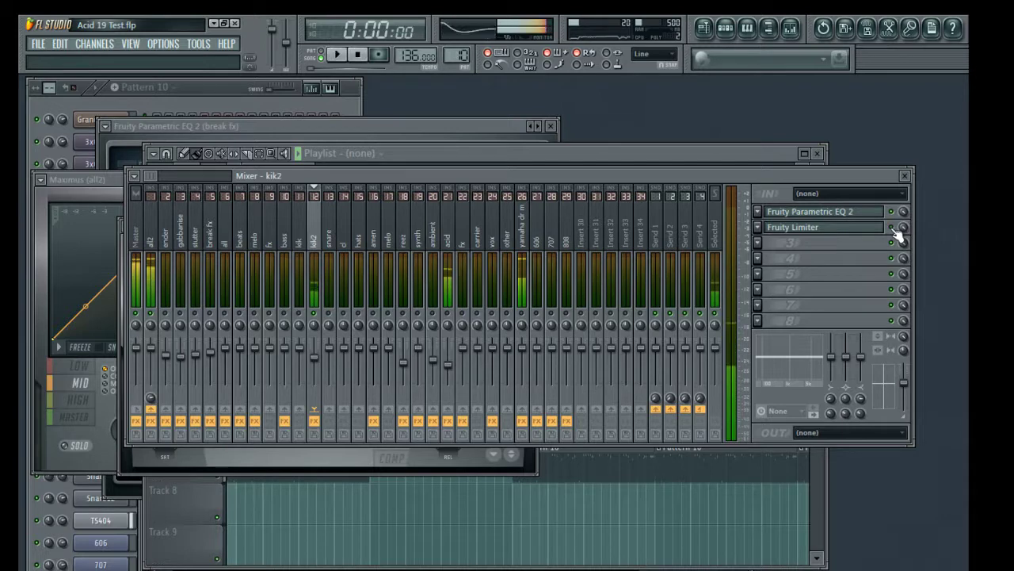
pyautogui.press('space')
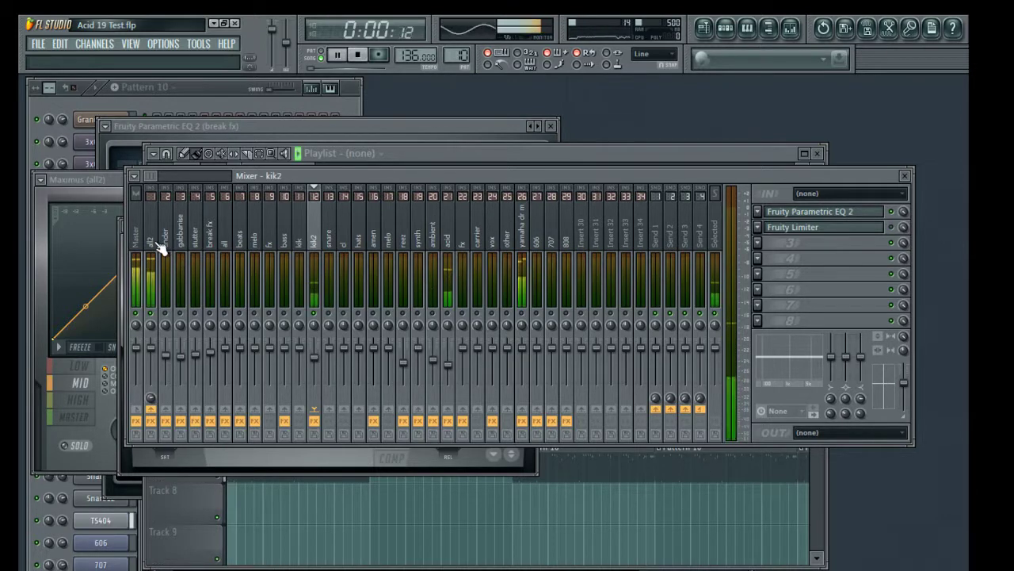
# Toggle Maximus on the all2 mixer track while replaying the song to compare the sound.
pyautogui.click(159, 248)
pyautogui.press('space')
pyautogui.press('space')
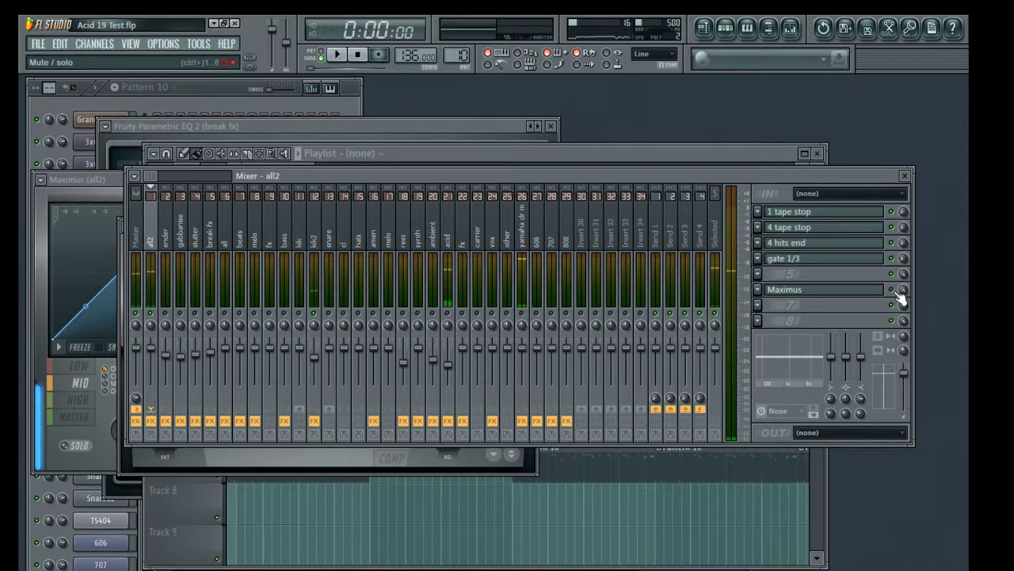
pyautogui.press('space')
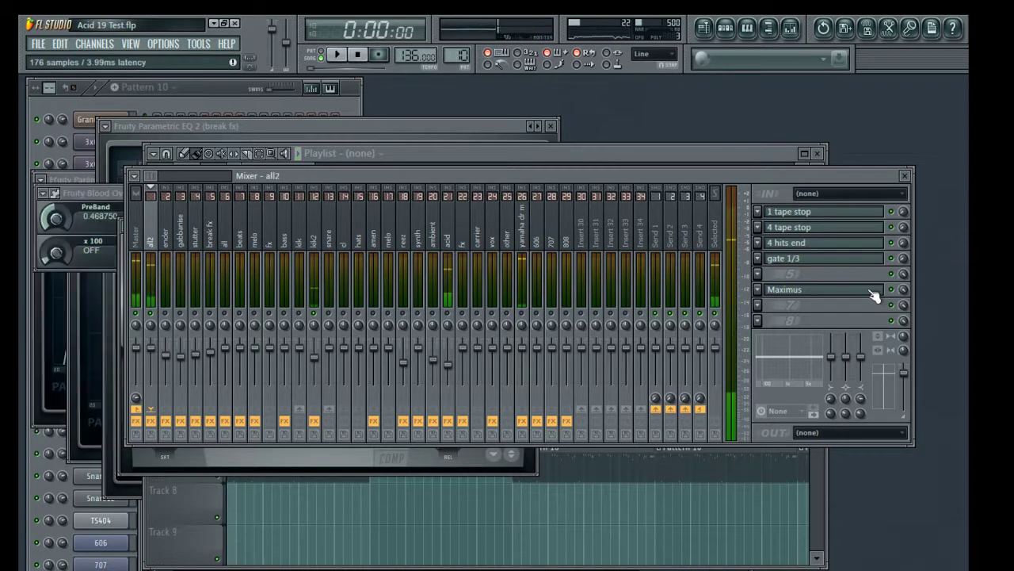
# Reset the attack and release of the mid band in the all2 track's Maximus, and close the plugin.
pyautogui.click(877, 290)
pyautogui.press('space')
pyautogui.rightClick(255, 375)
pyautogui.click(267, 378)
pyautogui.rightClick(294, 374)
pyautogui.click(314, 378)
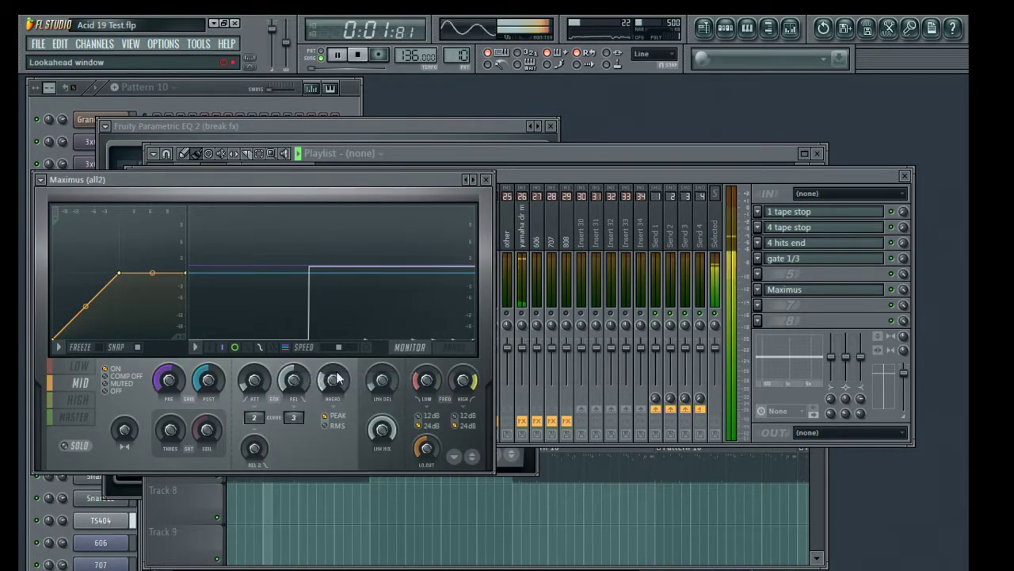
pyautogui.click(486, 179)
# Open the Fruity Limiter on the Master track and reset its release and ahead settings.
pyautogui.click(136, 230)
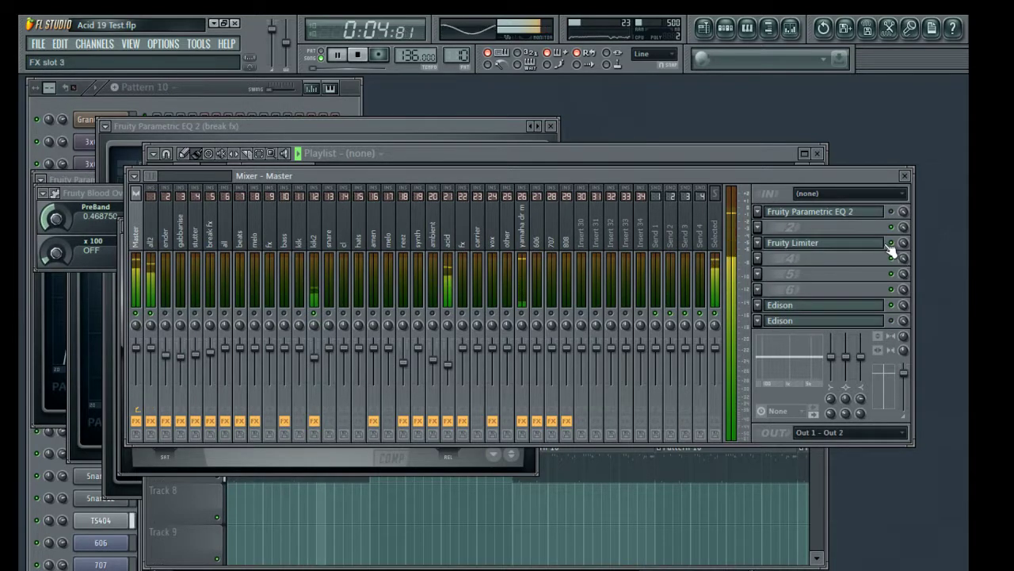
pyautogui.click(866, 246)
pyautogui.click(869, 246)
pyautogui.click(863, 246)
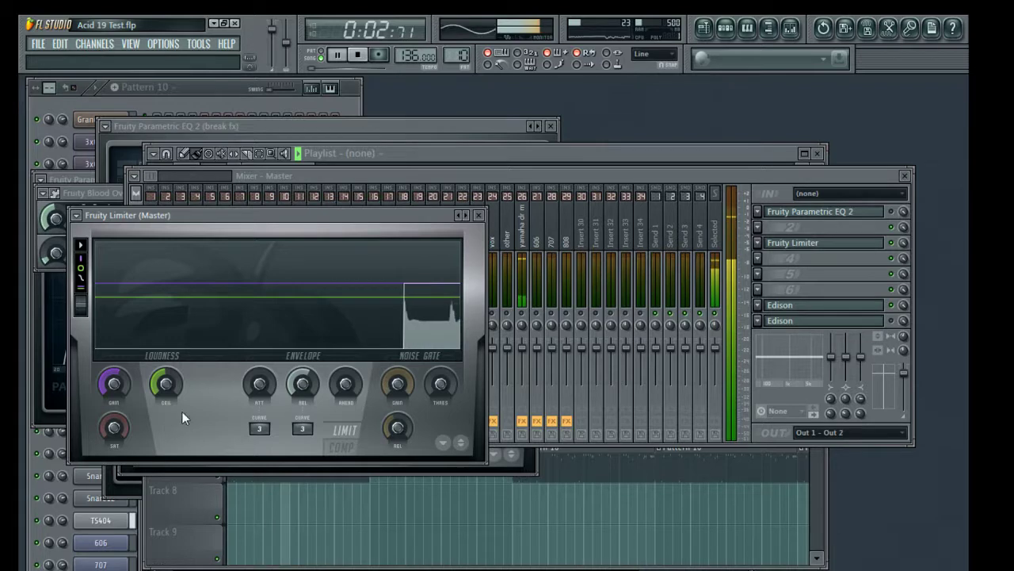
pyautogui.rightClick(299, 385)
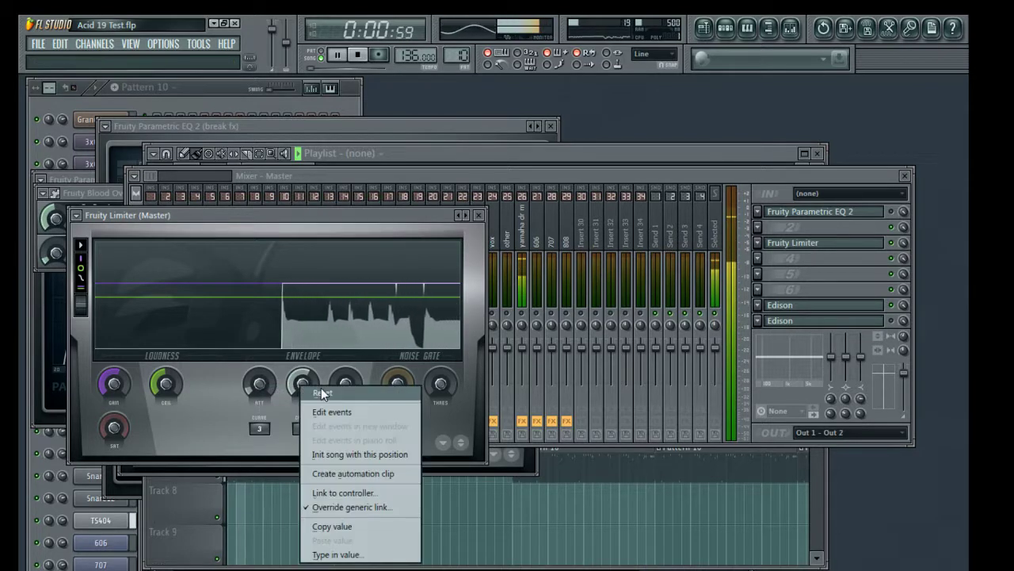
pyautogui.click(311, 390)
pyautogui.rightClick(347, 378)
pyautogui.click(354, 385)
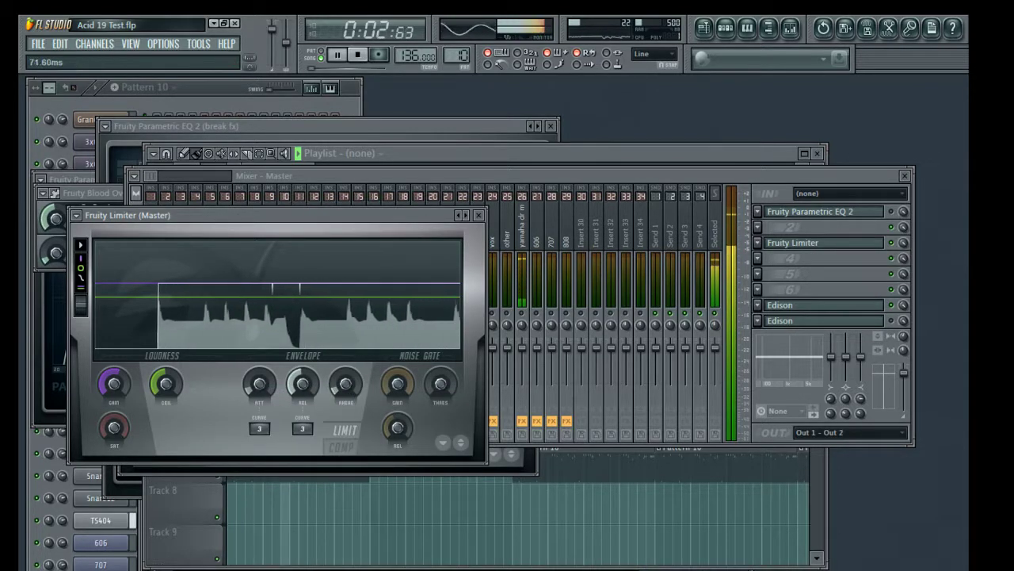
# Try the Master limiter's gain at about 17.6 dB, lower it to about 12 dB, and return to the mixer.
pyautogui.moveTo(114, 384); pyautogui.dragTo(114, 309)
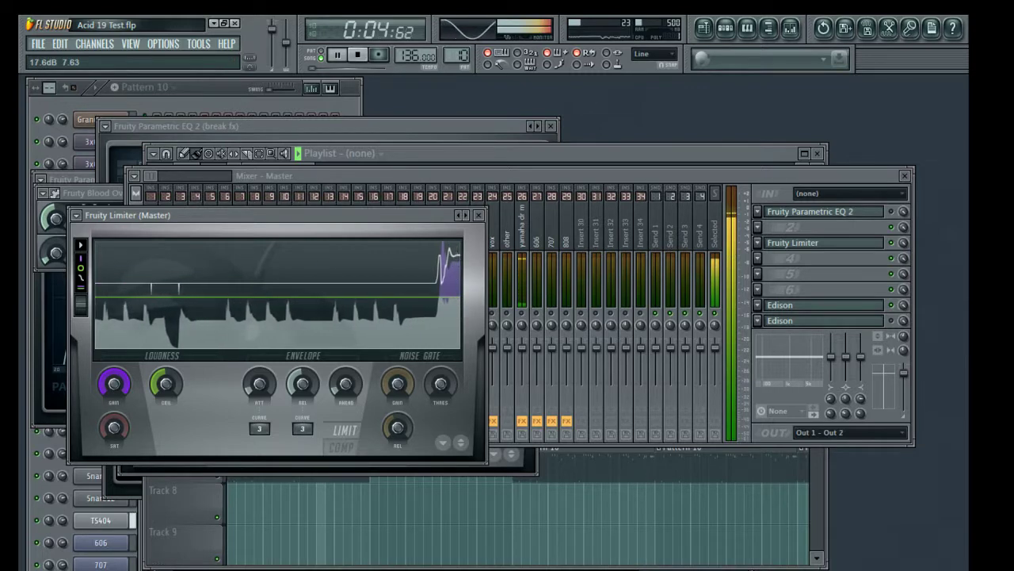
pyautogui.moveTo(120, 385); pyautogui.dragTo(121, 417)
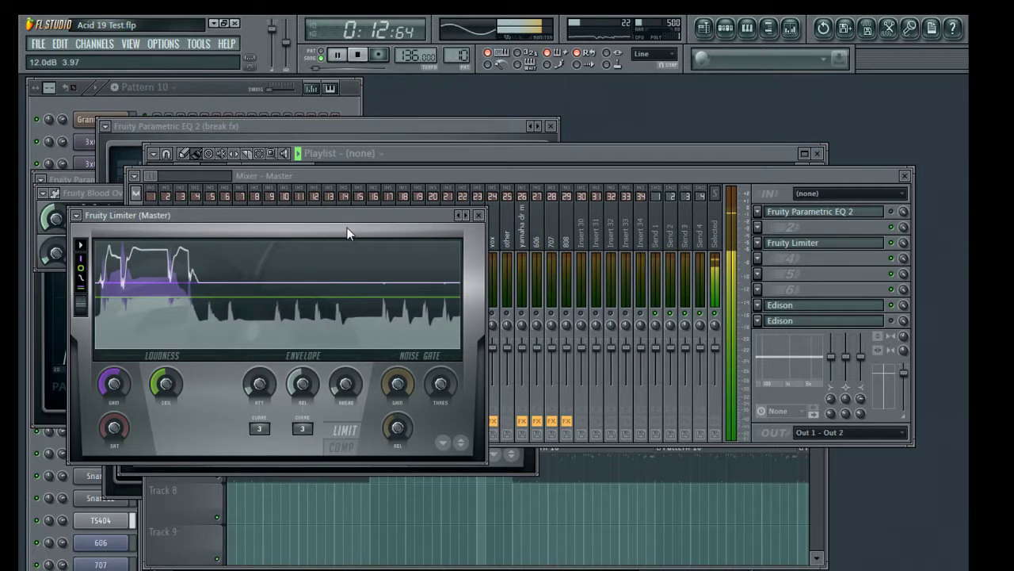
pyautogui.click(482, 177)
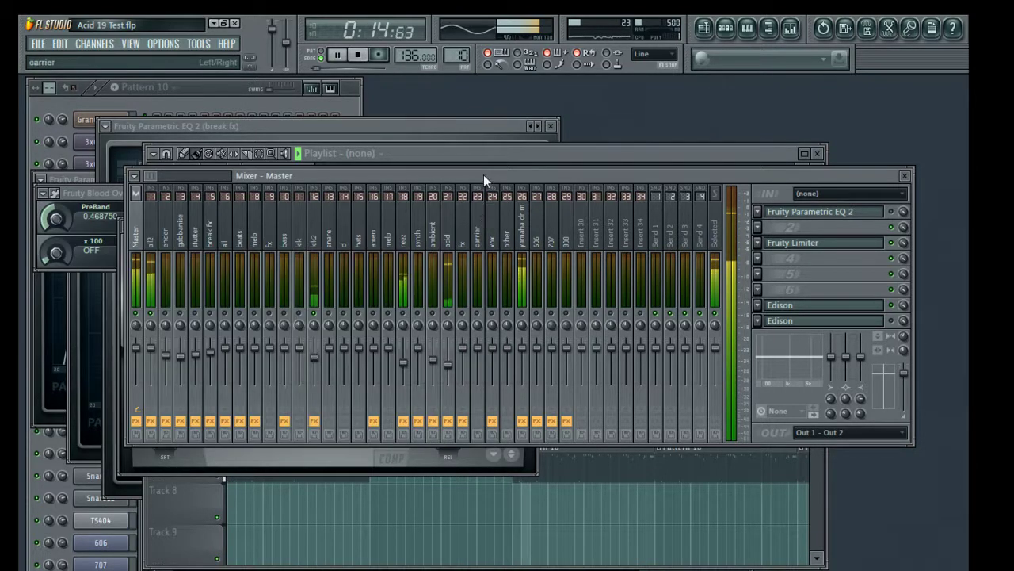
# Reset the kik2 mixer track's volume to 100% and replay the song from the start.
pyautogui.click(152, 241)
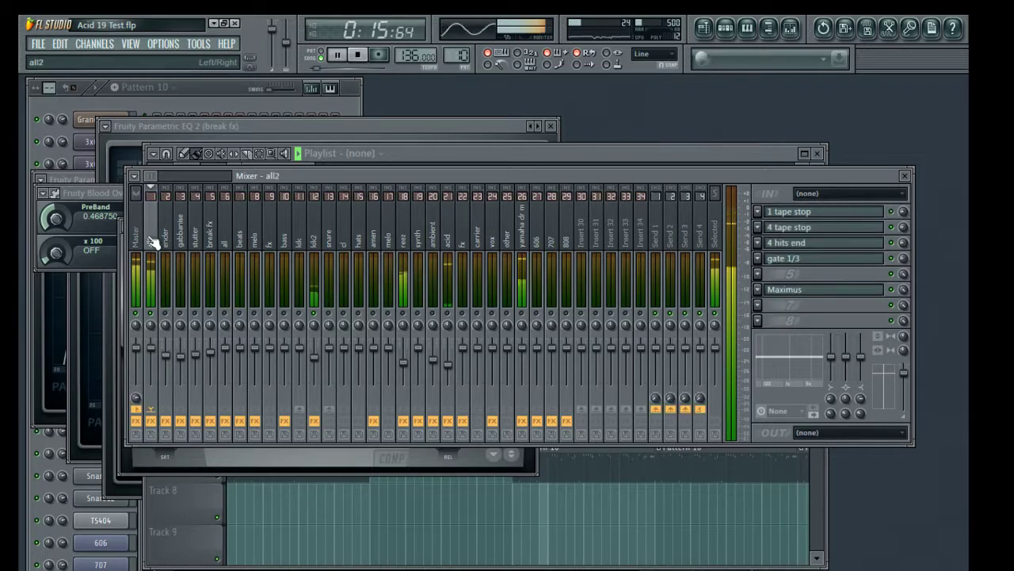
pyautogui.click(317, 242)
pyautogui.rightClick(319, 360)
pyautogui.click(333, 361)
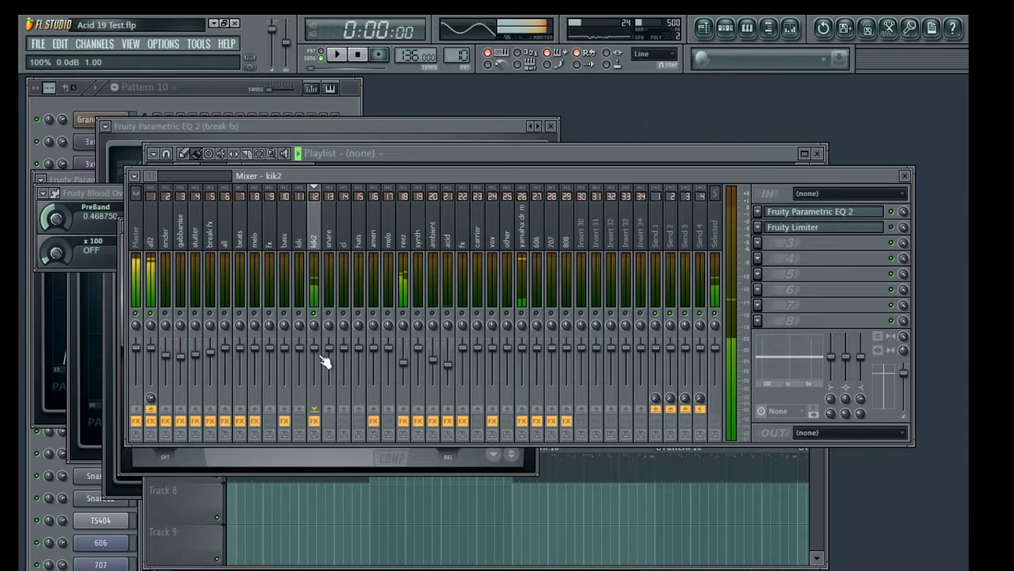
pyautogui.press('space')
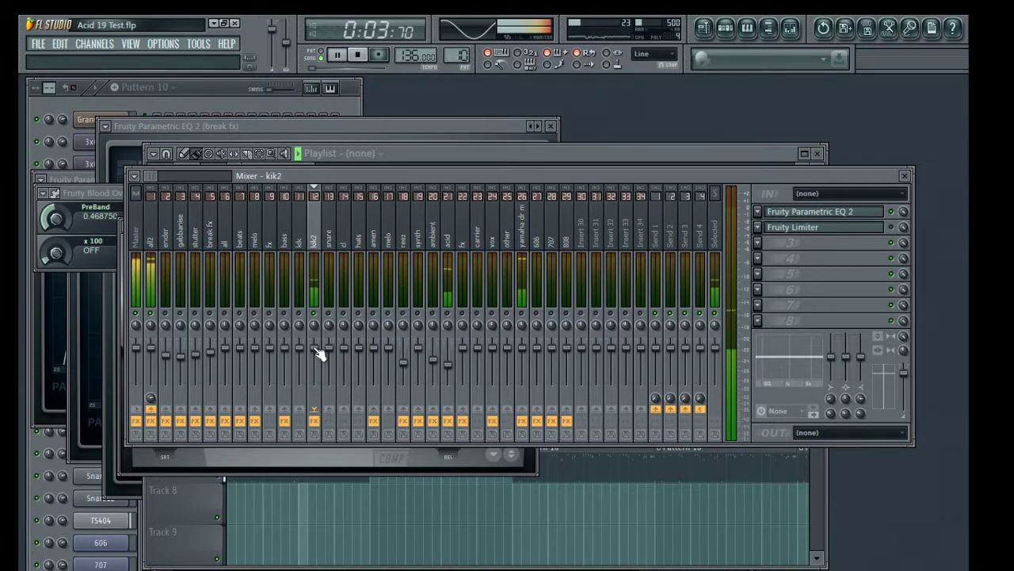
# Try the 3xOsc #4 channel's volume multiplier at about 23%, raise it to about 178%, and close the channel settings.
pyautogui.click(216, 88)
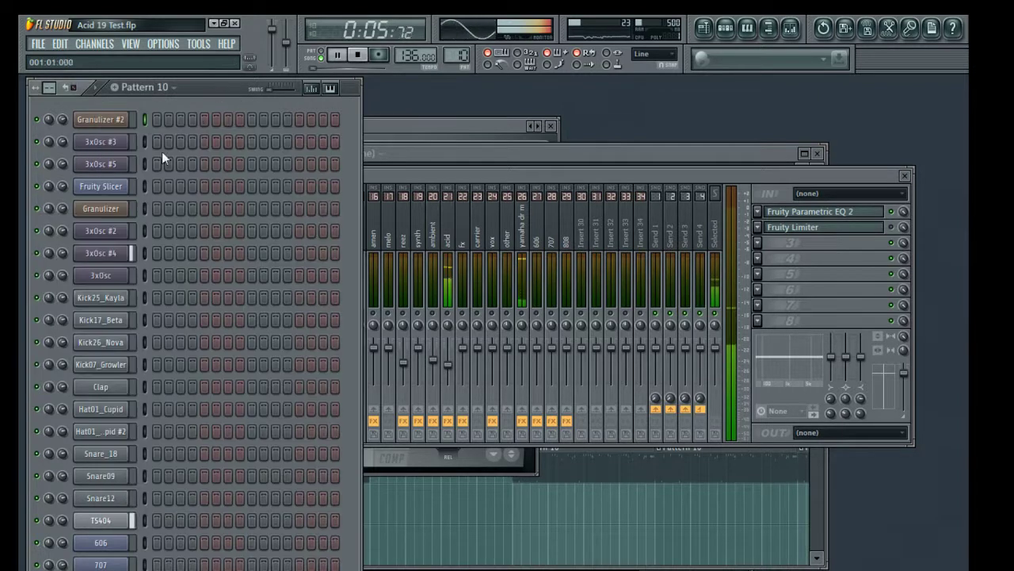
pyautogui.click(104, 254)
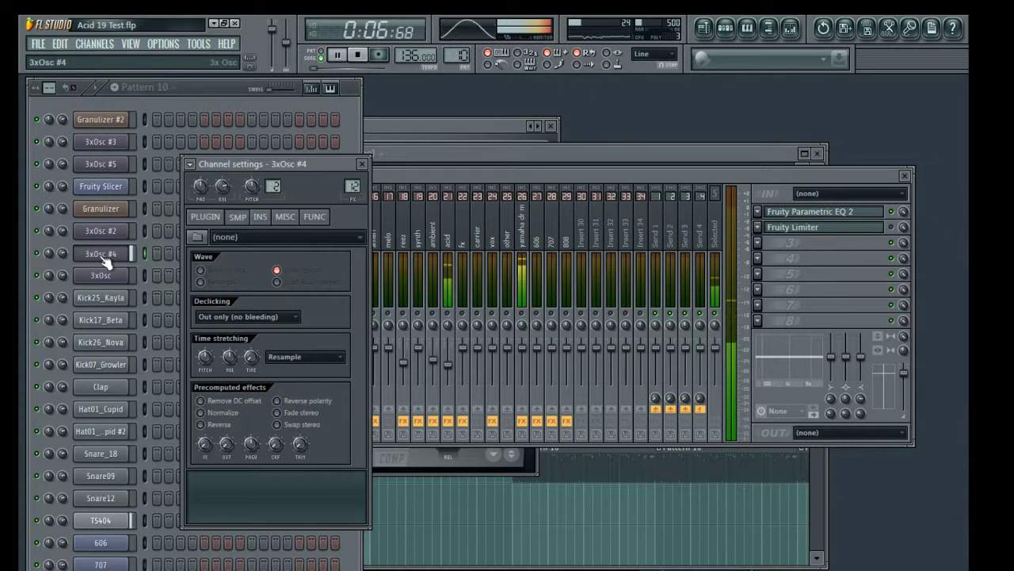
pyautogui.click(287, 219)
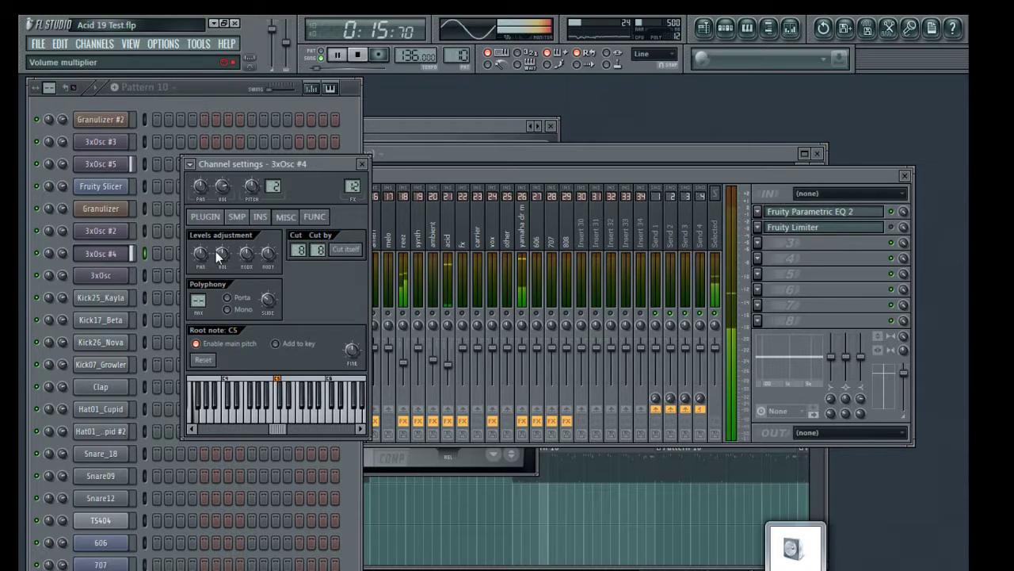
pyautogui.moveTo(220, 256); pyautogui.dragTo(221, 250)
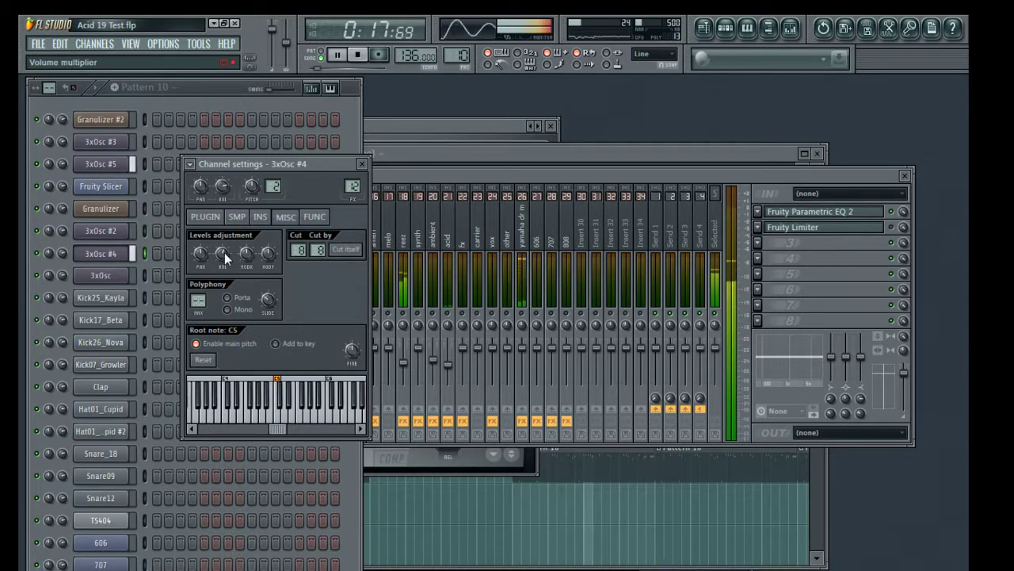
pyautogui.moveTo(225, 256); pyautogui.dragTo(225, 273)
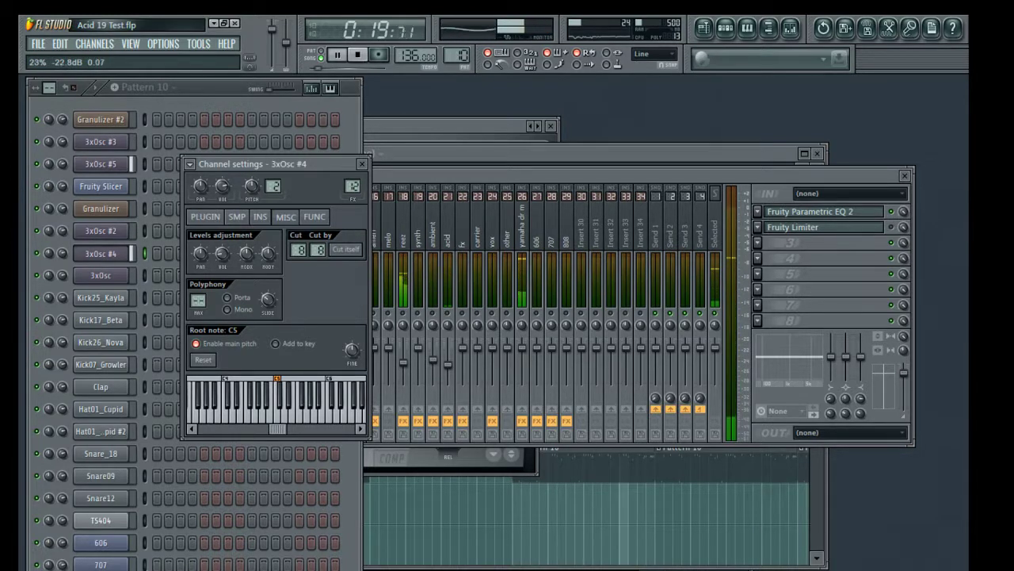
pyautogui.moveTo(223, 253); pyautogui.dragTo(223, 218)
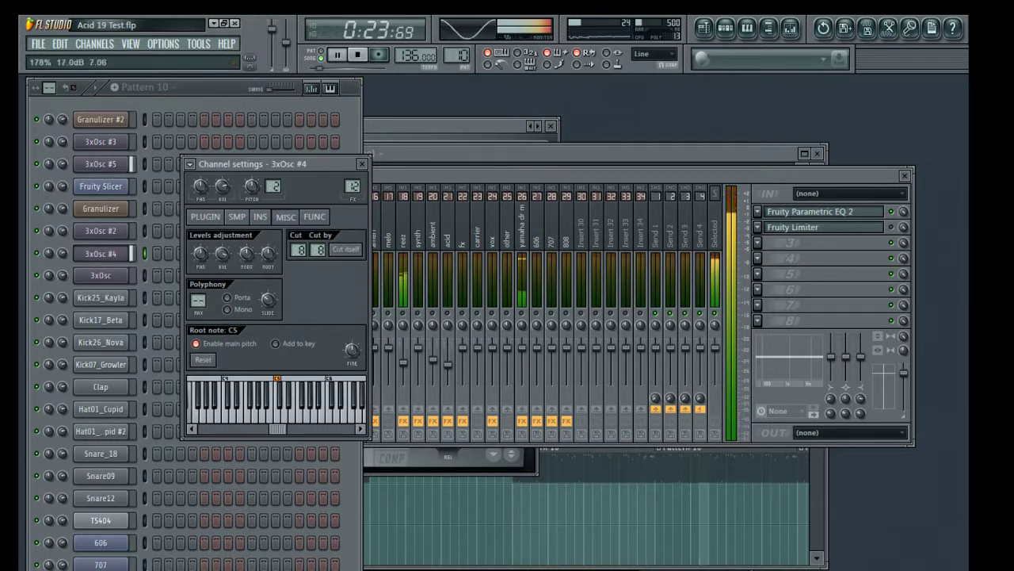
pyautogui.click(362, 165)
# Bypass the kik2 track's Fruity Limiter and replay the song from the start to compare the kick's level.
pyautogui.click(886, 236)
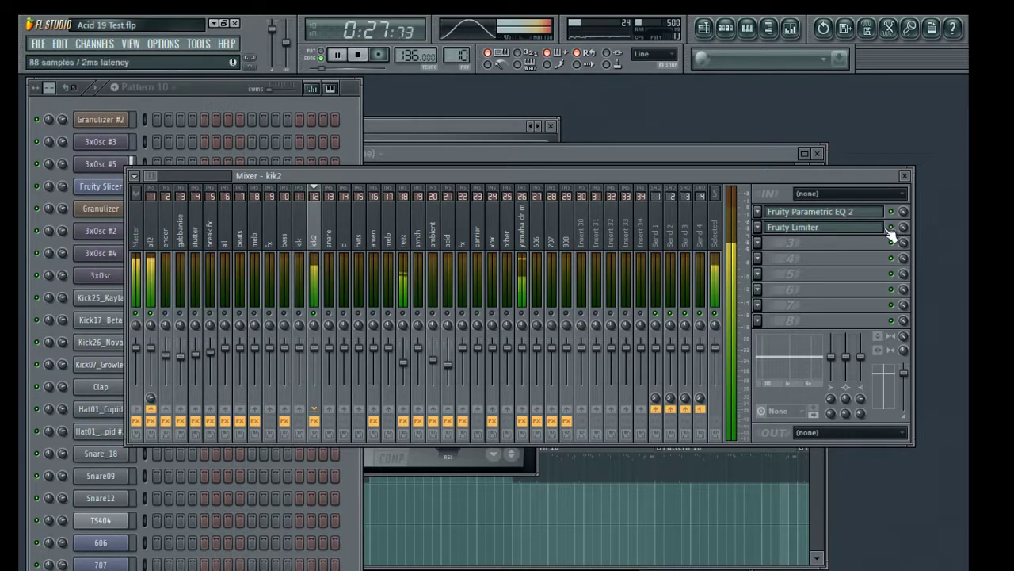
pyautogui.press('space')
pyautogui.press('space')
pyautogui.press('space')
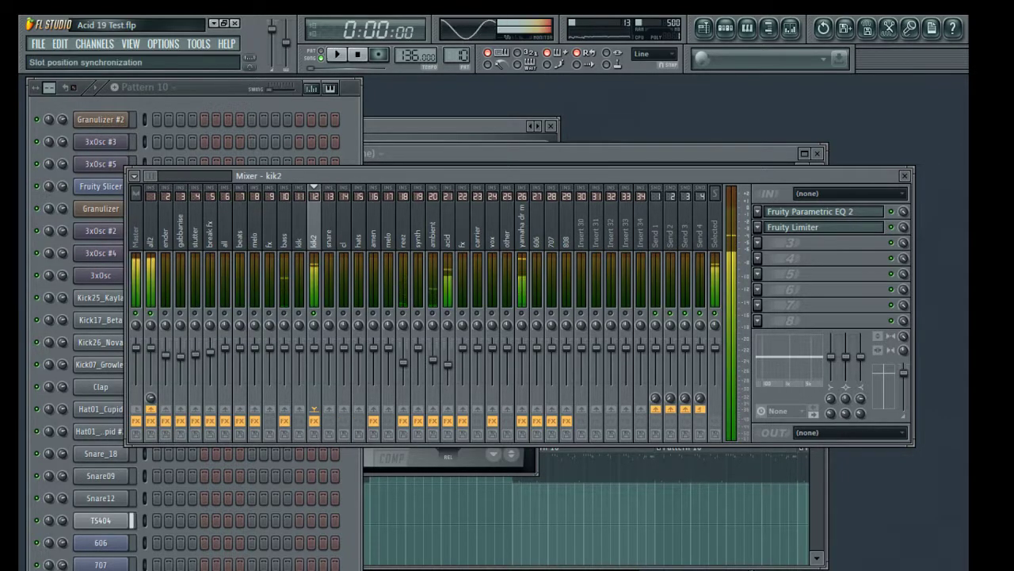
pyautogui.click(796, 569)
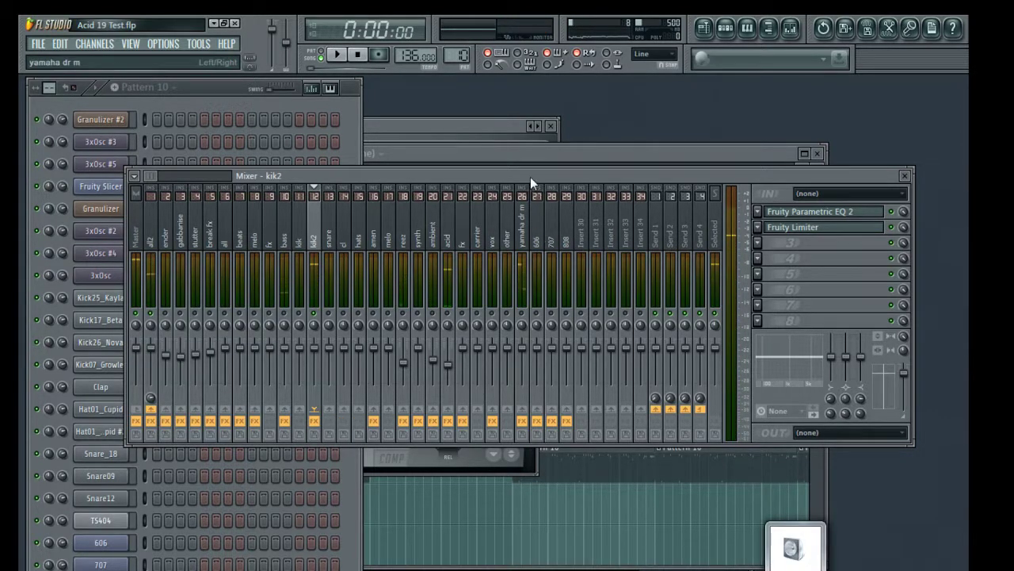
pyautogui.press('space')
pyautogui.press('space')
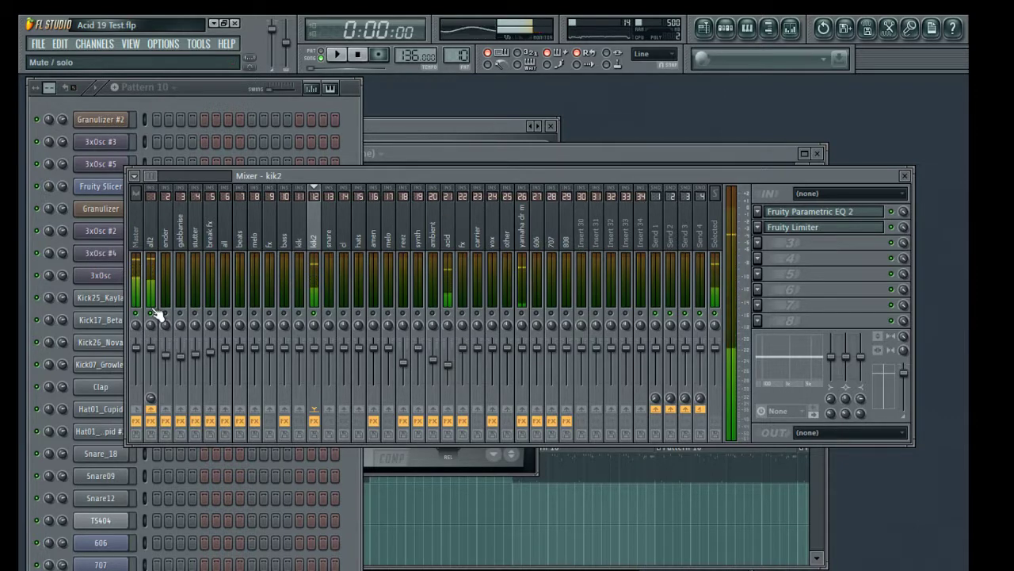
# Turn off the effects on the Master and all2 mixer tracks and replay the song.
pyautogui.click(152, 242)
pyautogui.click(141, 427)
pyautogui.press('space')
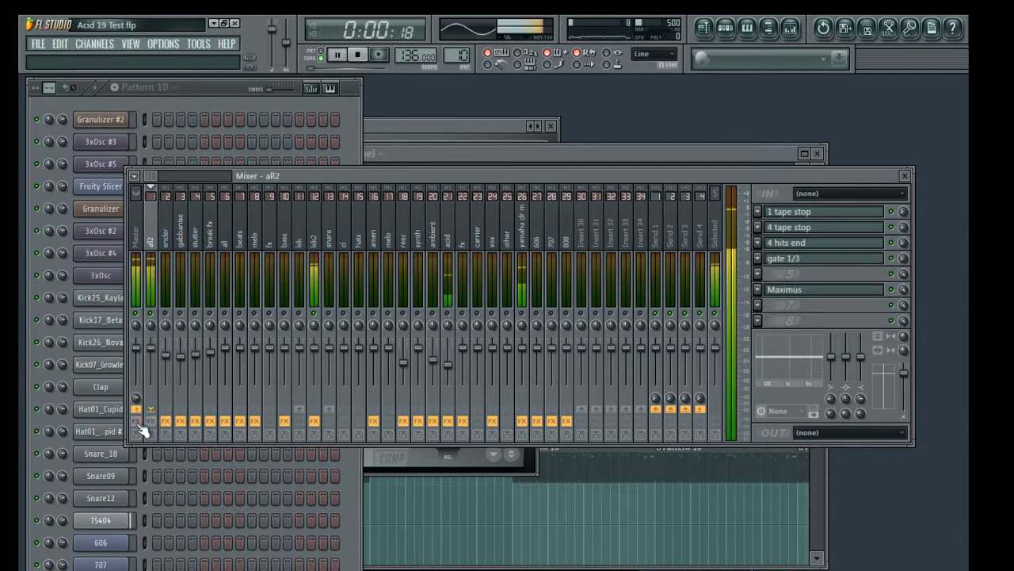
# Replay the song with the kik2 track selected and toggle its Fruity Parametric EQ 2 to compare the kick's level.
pyautogui.click(321, 239)
pyautogui.press('space')
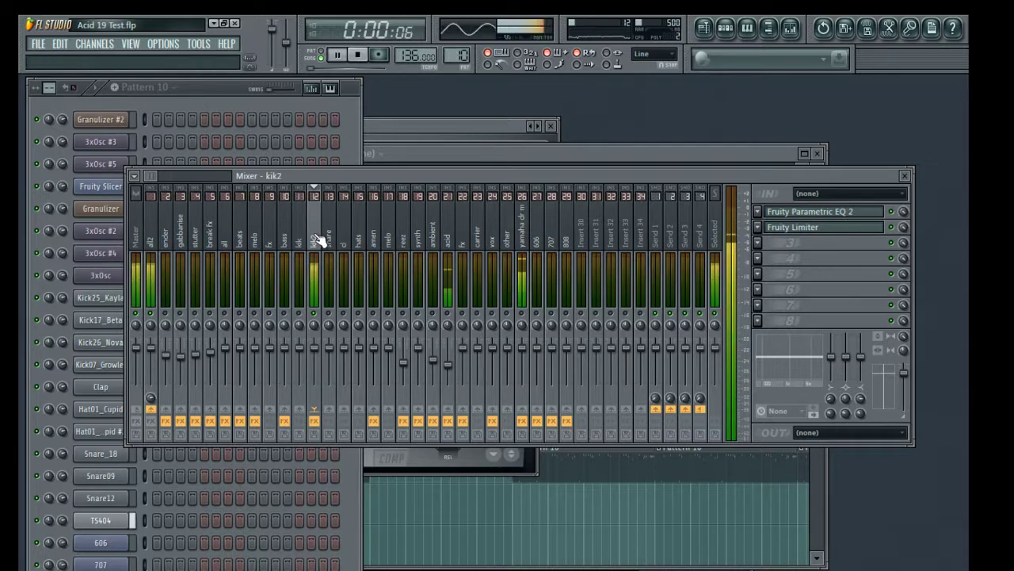
pyautogui.press('space')
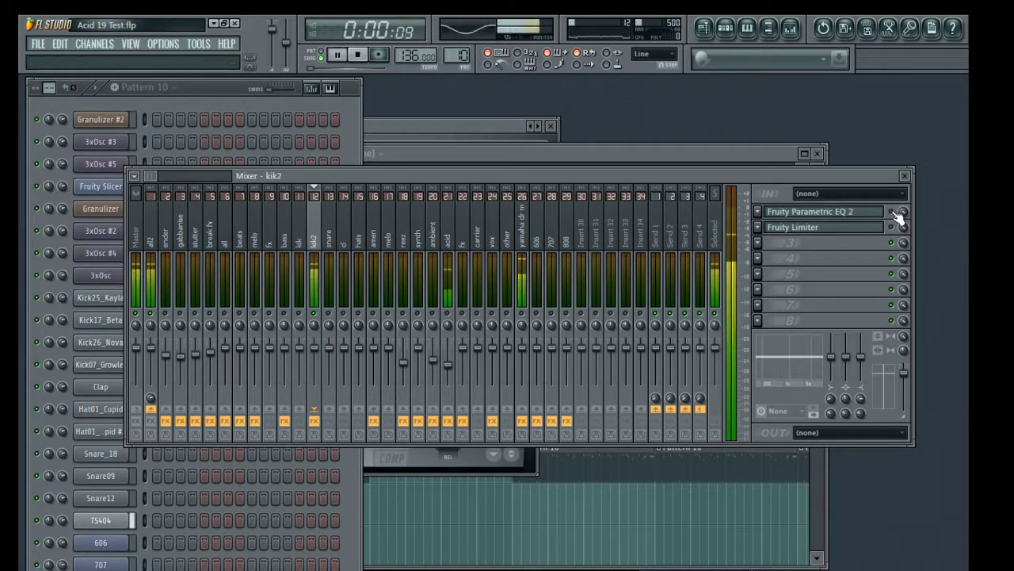
pyautogui.click(893, 212)
pyautogui.press('space')
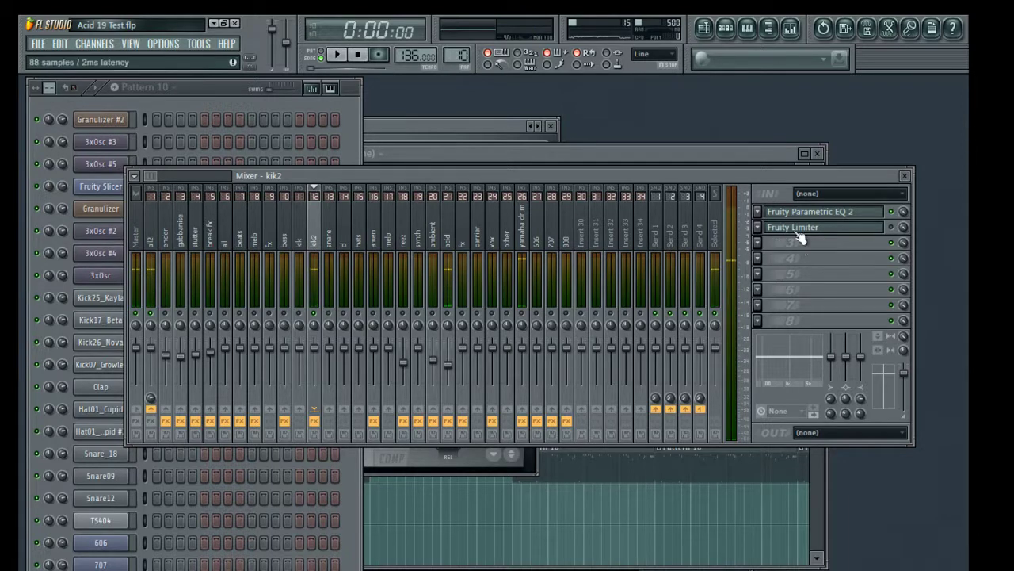
# Move the kik2 track's Fruity Limiter to effect slot 5 and replace it with an enabled Maximus.
pyautogui.moveTo(800, 238); pyautogui.dragTo(798, 276)
pyautogui.click(764, 274)
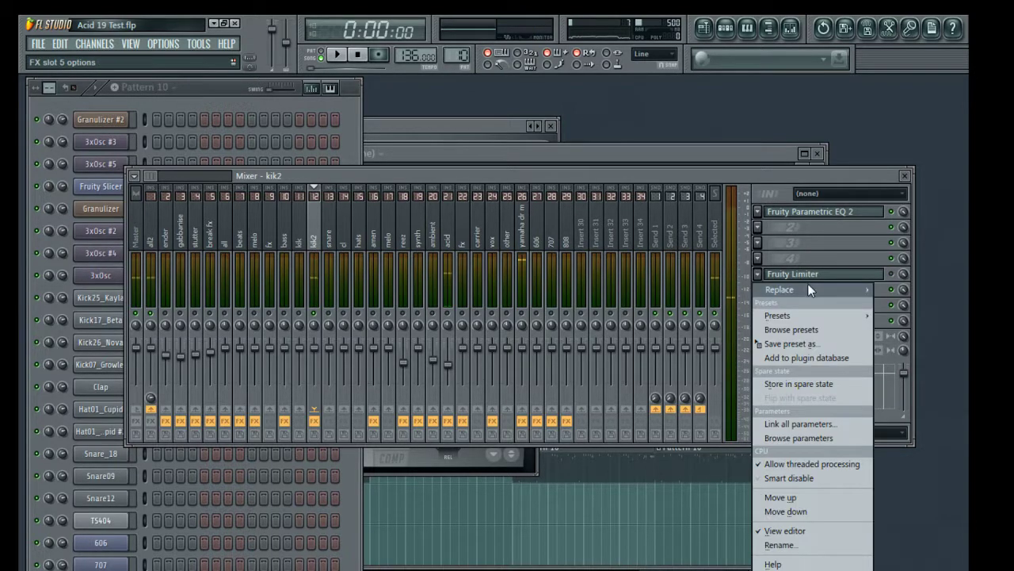
pyautogui.moveTo(797, 290)
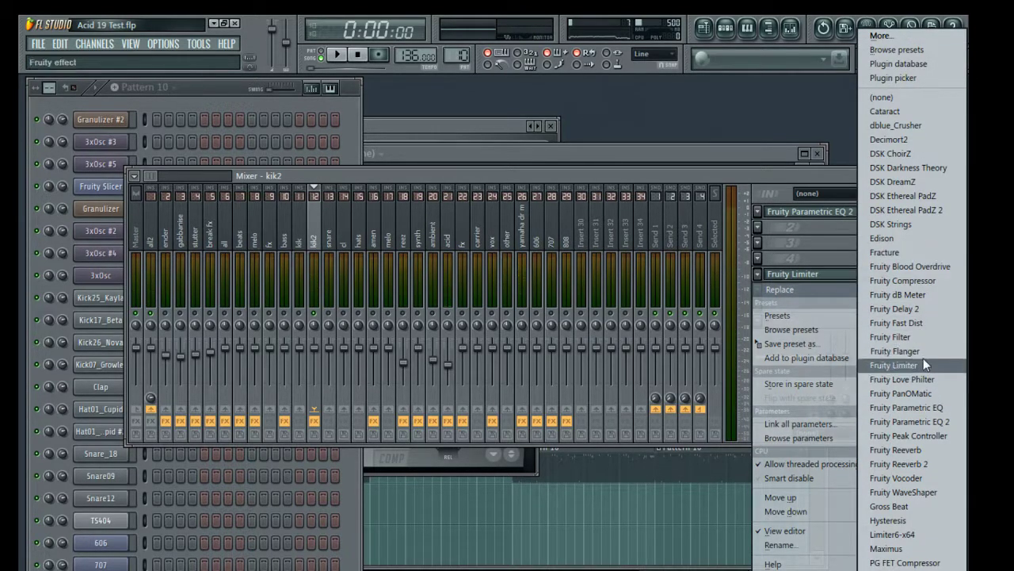
pyautogui.click(886, 547)
pyautogui.click(891, 274)
pyautogui.click(877, 275)
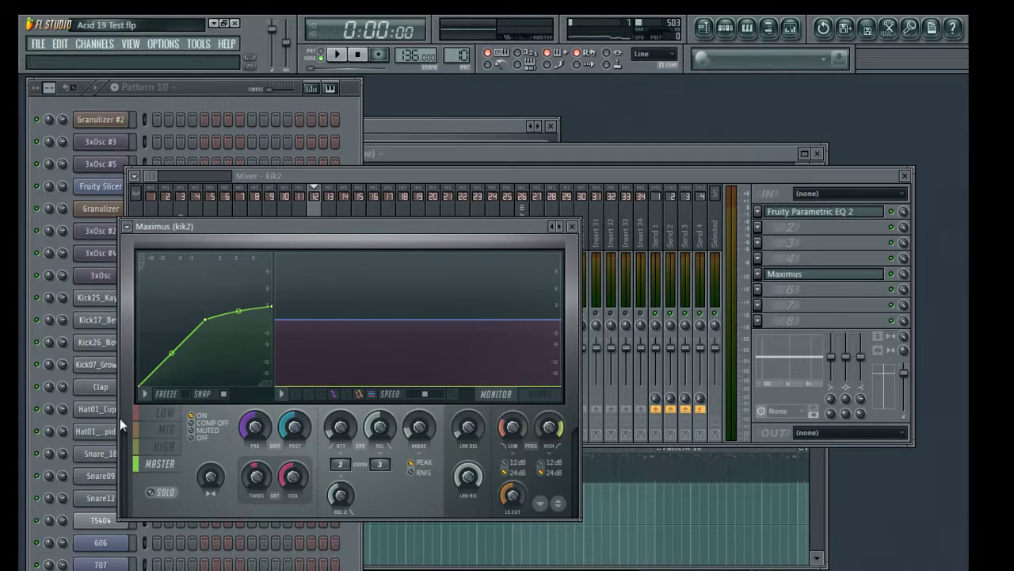
# Play the song, load a different preset in the kik2 track's Maximus, and examine its low band.
pyautogui.press('space')
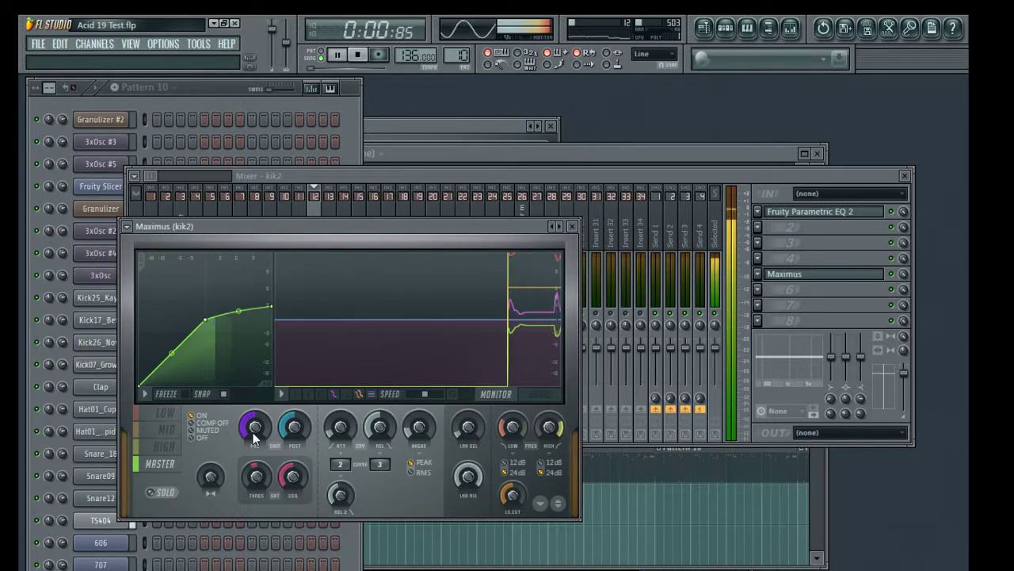
pyautogui.rightClick(560, 228)
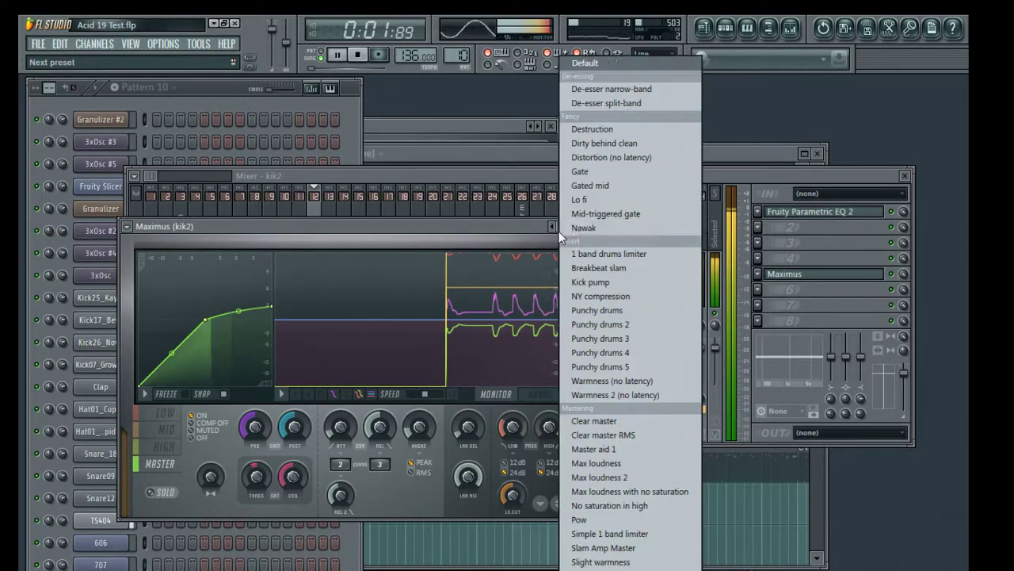
pyautogui.click(612, 89)
pyautogui.click(165, 413)
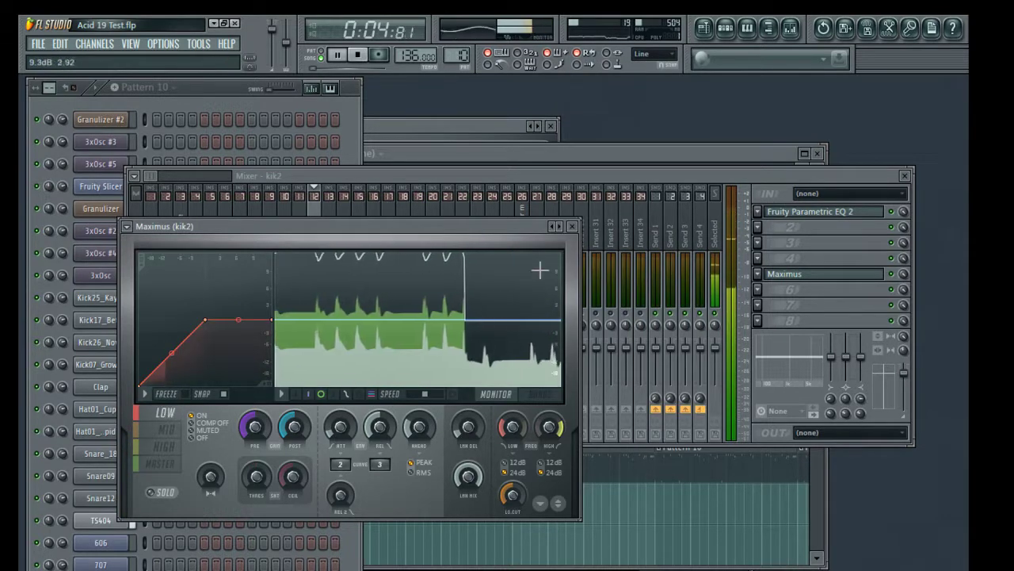
# Audition the Kick pump, Punchy drums and Punchy drums 3, 4 and 5 presets in kik2's Maximus during playback.
pyautogui.rightClick(559, 227)
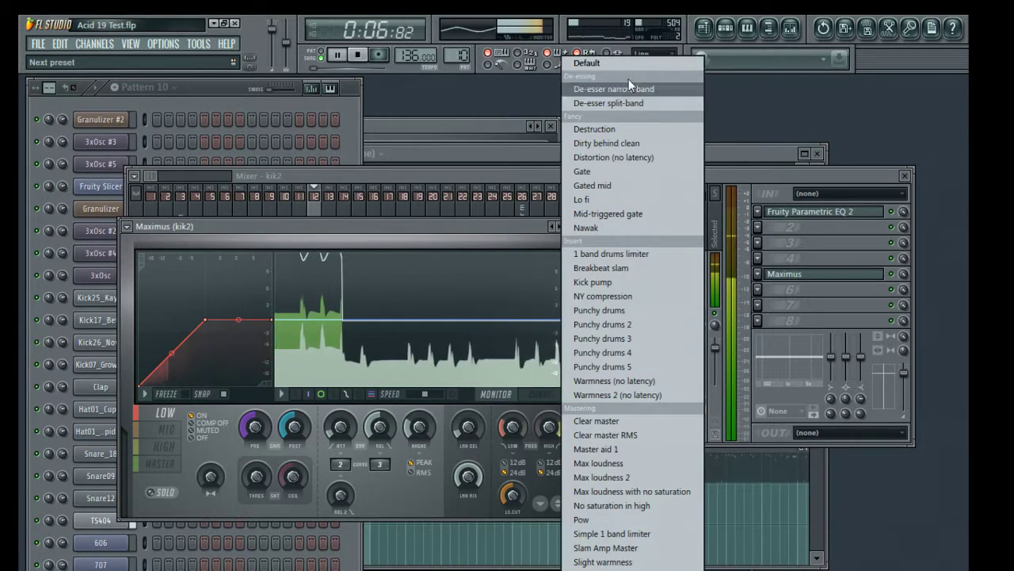
pyautogui.click(599, 281)
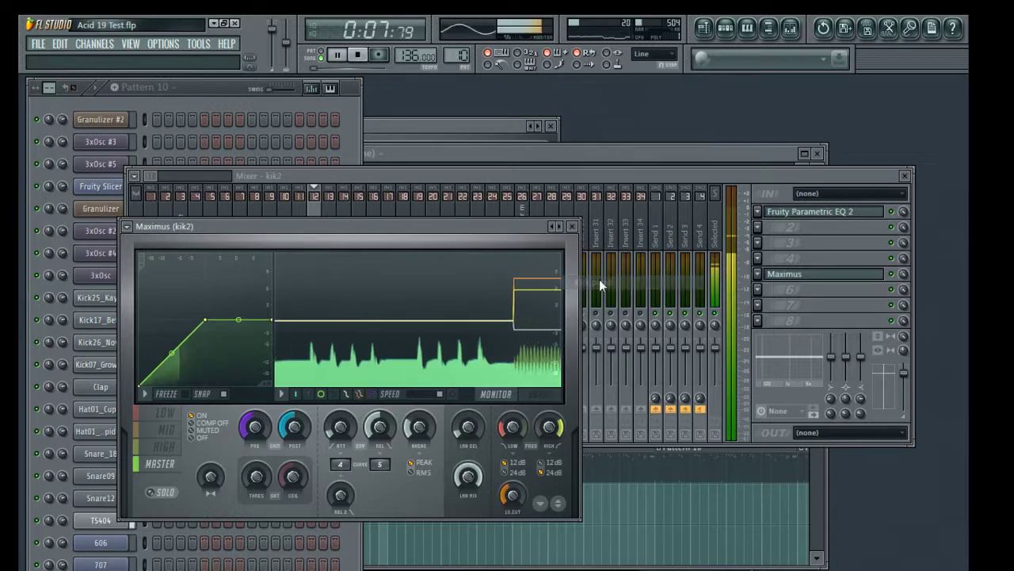
pyautogui.rightClick(561, 230)
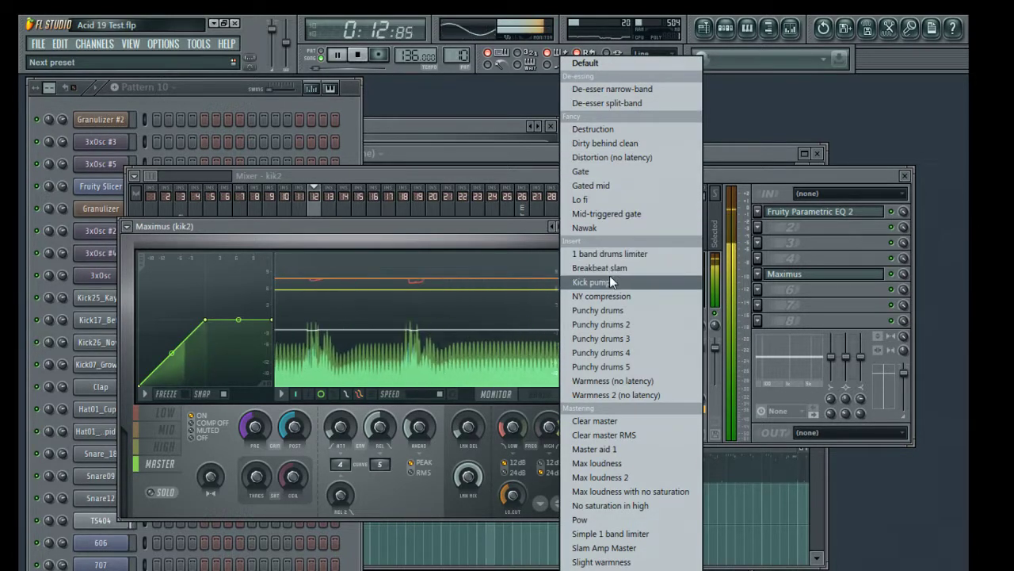
pyautogui.click(636, 313)
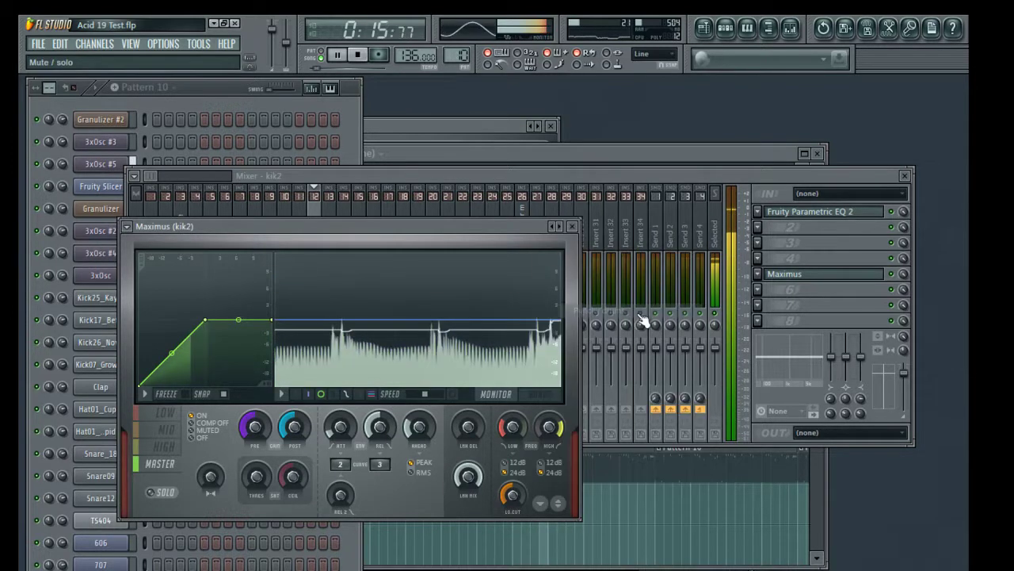
pyautogui.rightClick(558, 231)
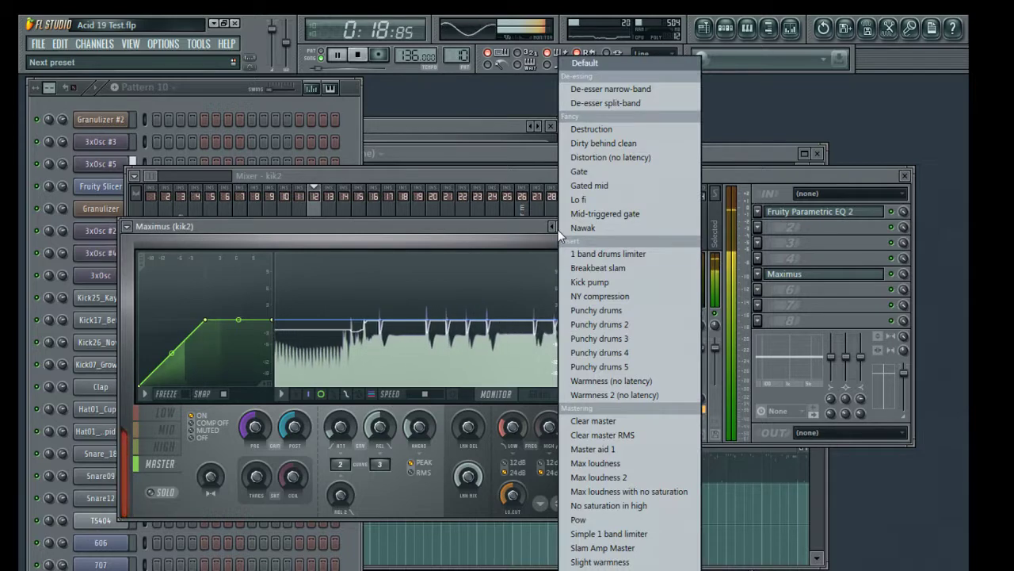
pyautogui.click(621, 338)
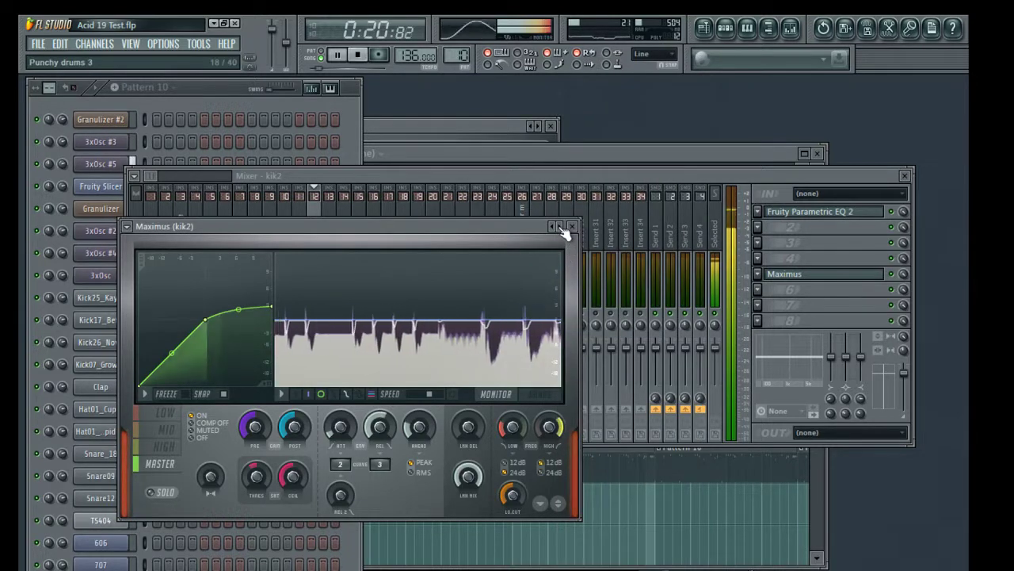
pyautogui.click(561, 228)
pyautogui.click(561, 228)
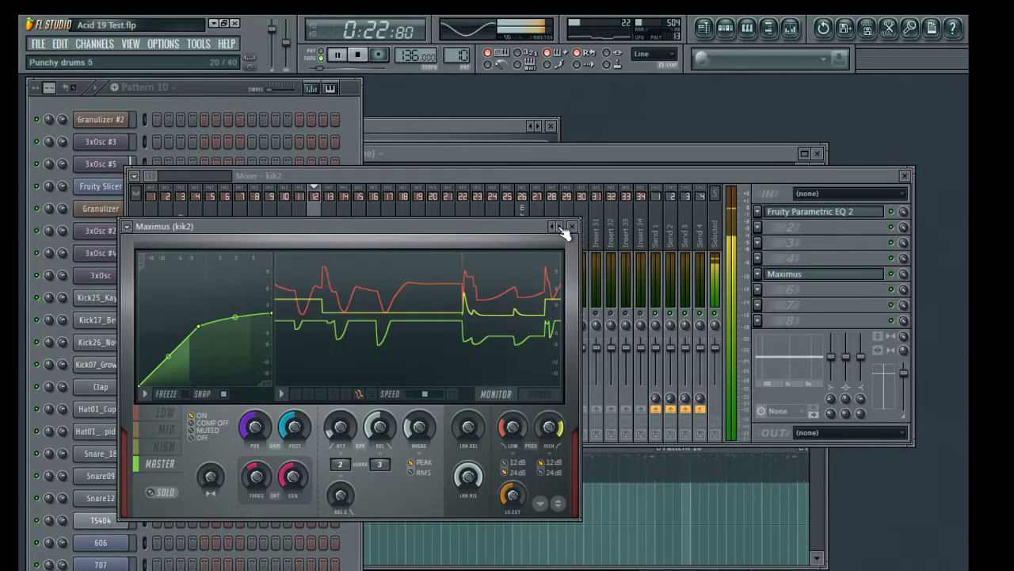
# Reload the Punchy drums preset in kik2's Maximus and examine the low band during playback.
pyautogui.rightClick(559, 226)
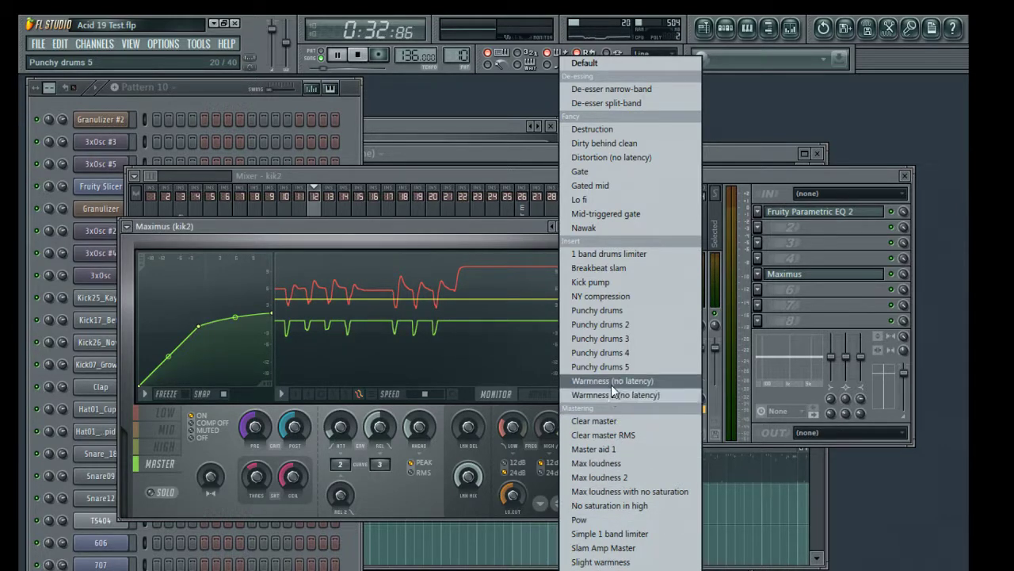
pyautogui.click(615, 312)
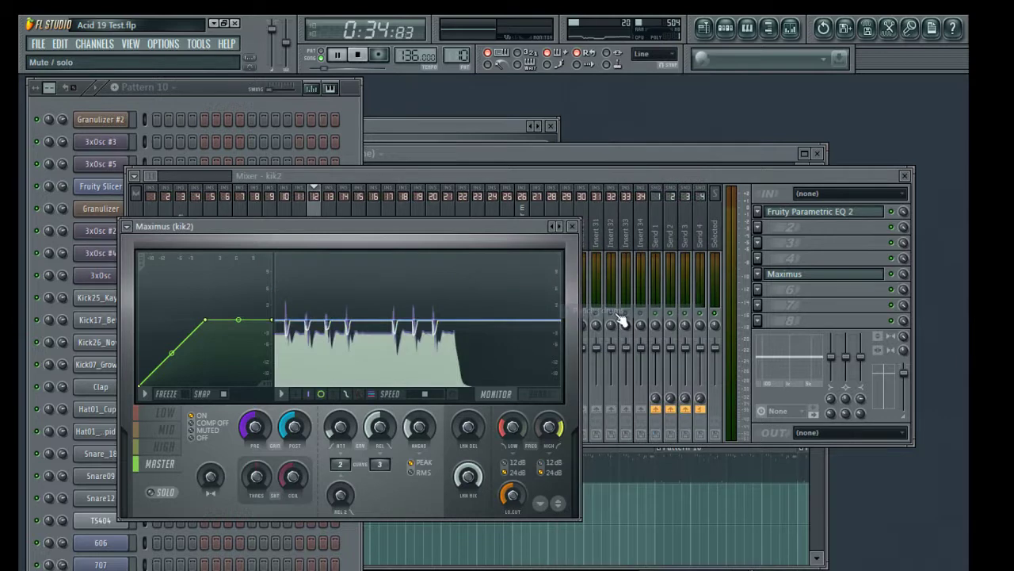
pyautogui.click(165, 413)
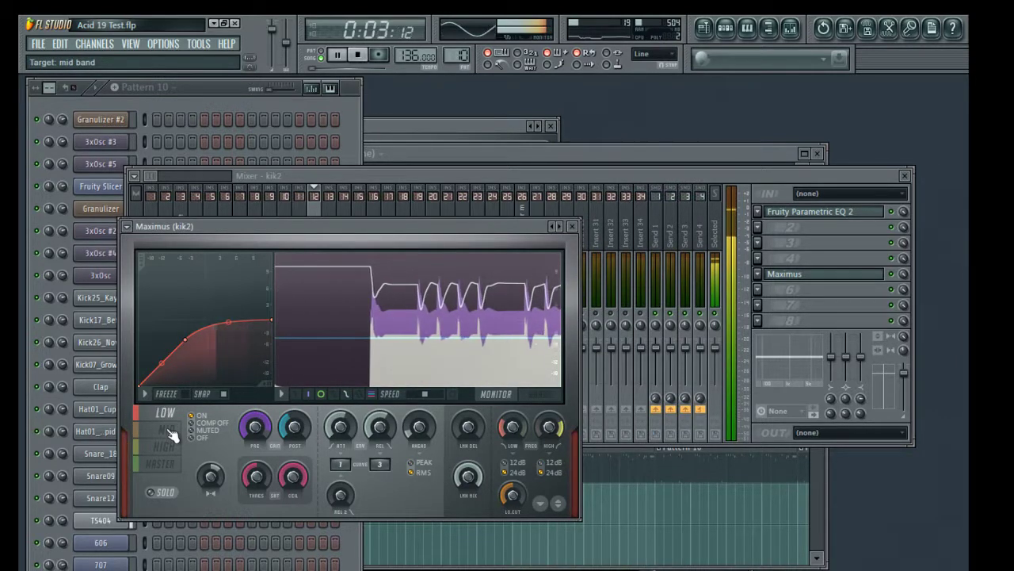
# Load another preset in kik2's Maximus and try the low band's pre gain at about -15.2 dB.
pyautogui.click(557, 226)
pyautogui.click(629, 95)
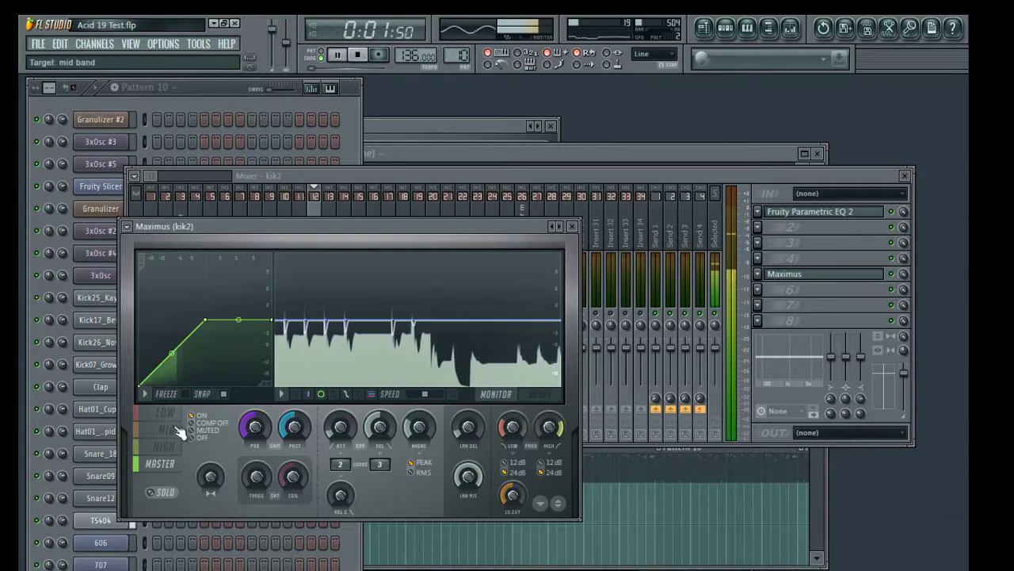
pyautogui.click(167, 412)
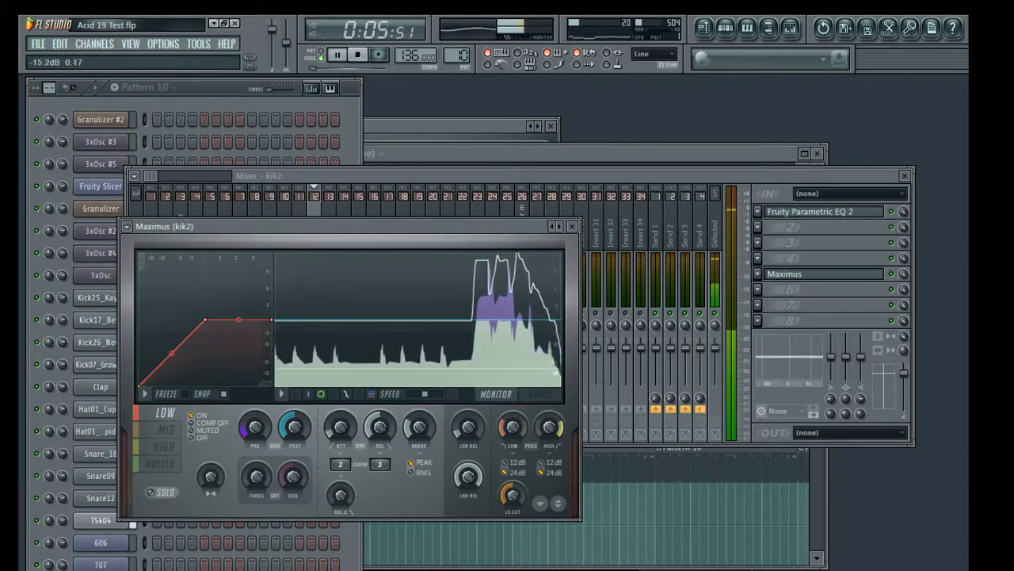
# Raise the Maximus pre gain to about 10.9 dB on the mid band and about 11.3 dB on the high band.
pyautogui.click(166, 430)
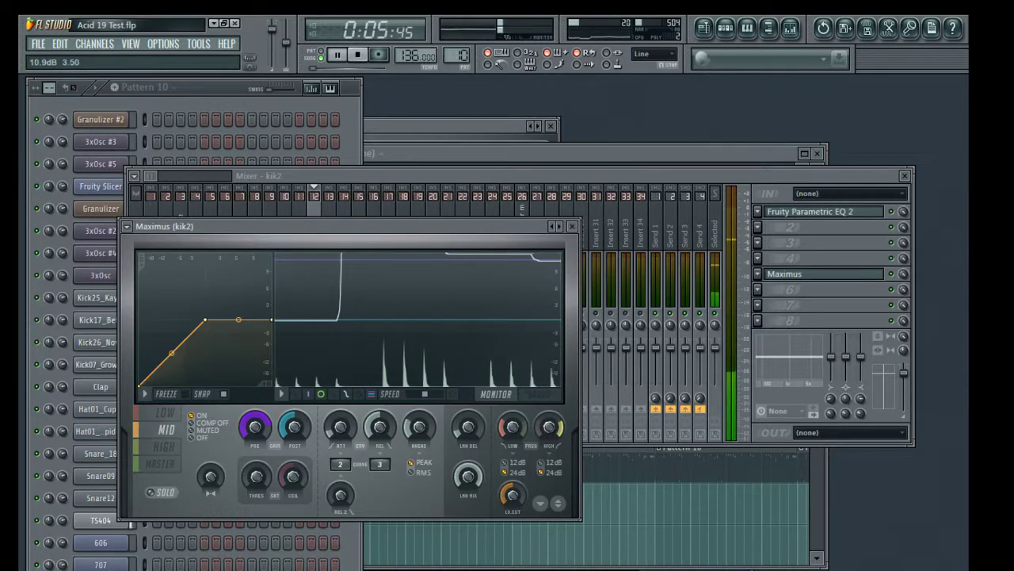
pyautogui.click(164, 446)
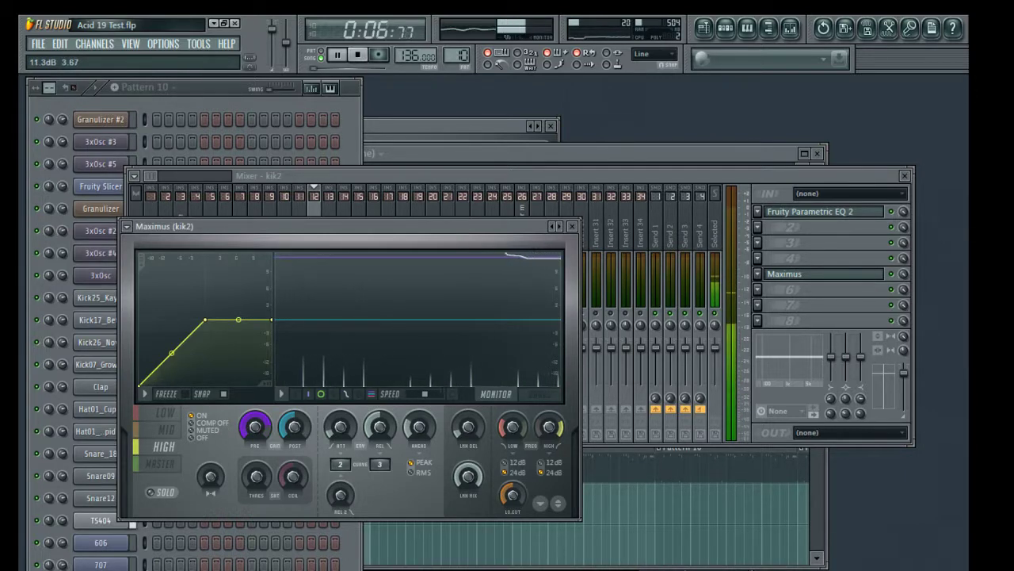
# Return to the Maximus low band, set its pre gain to 0.0 dB, and replay the song from the start.
pyautogui.click(164, 412)
pyautogui.press('space')
pyautogui.press('space')
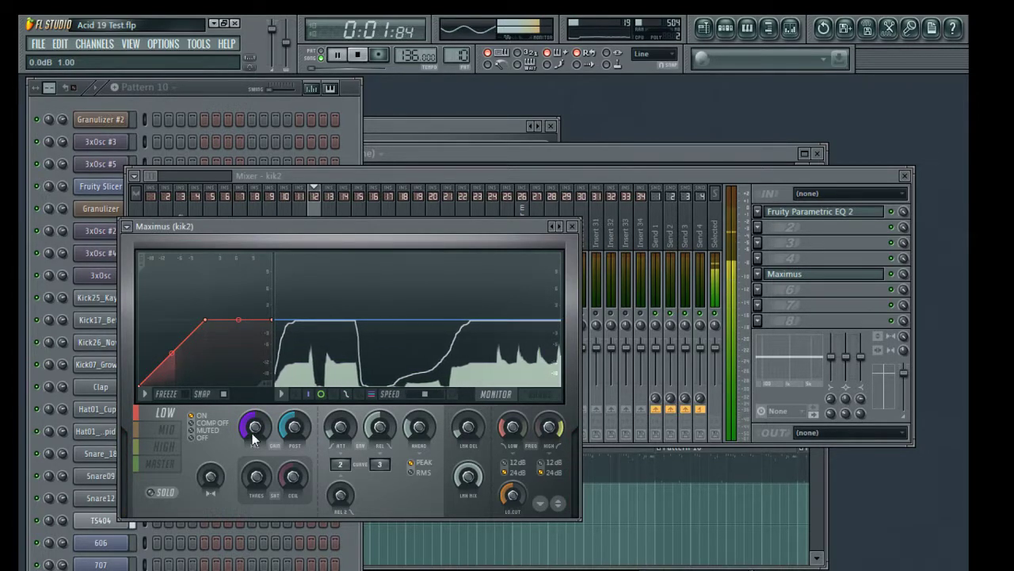
# Try boosting the Maximus master band's pre gain during playback, and return it to 0.0 dB.
pyautogui.click(174, 467)
pyautogui.moveTo(257, 427); pyautogui.dragTo(257, 357)
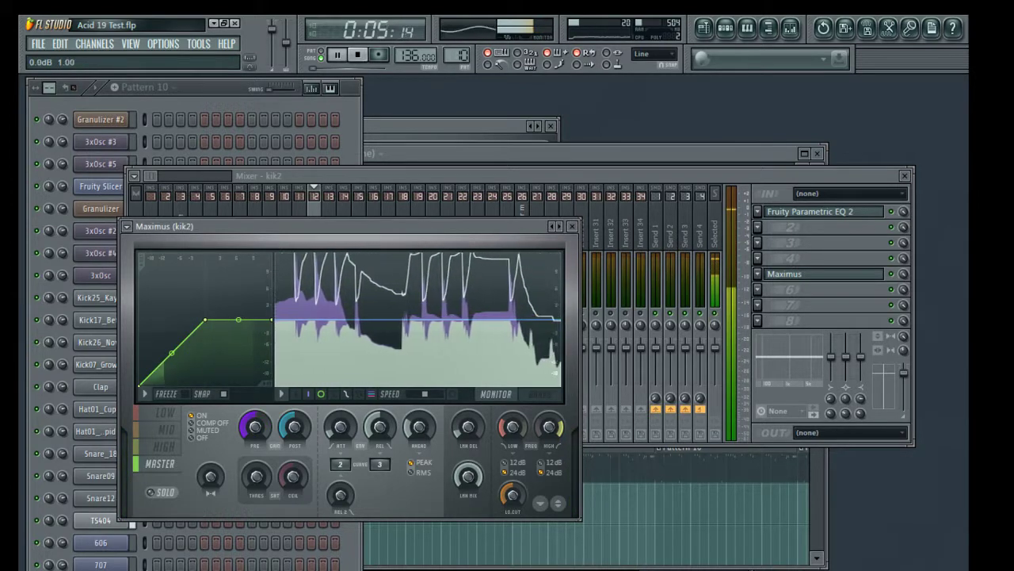
pyautogui.moveTo(258, 430); pyautogui.dragTo(258, 367)
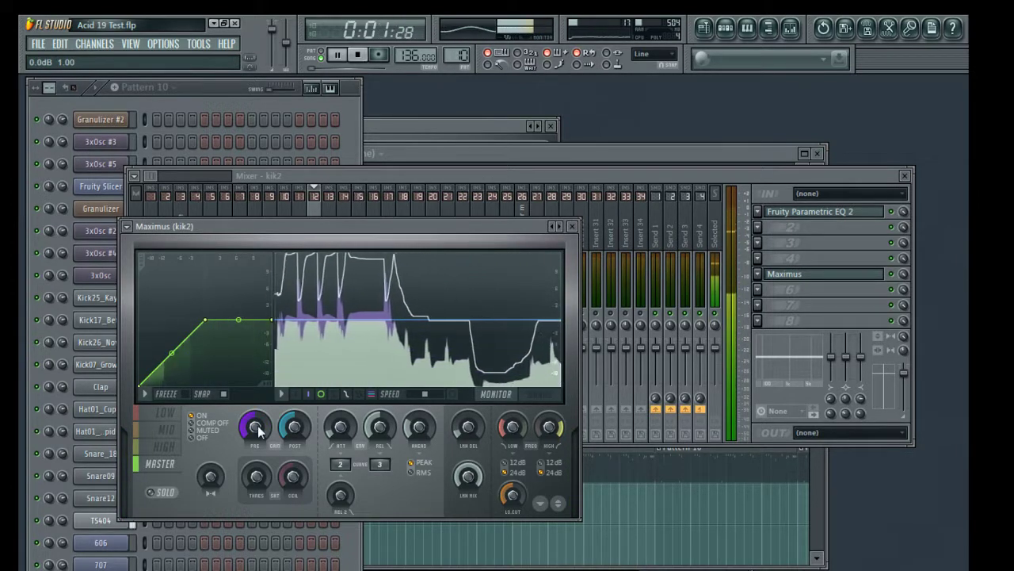
# Close Maximus to check kik2's level in the mixer during playback, and reopen the plugin from its effect slot.
pyautogui.click(572, 227)
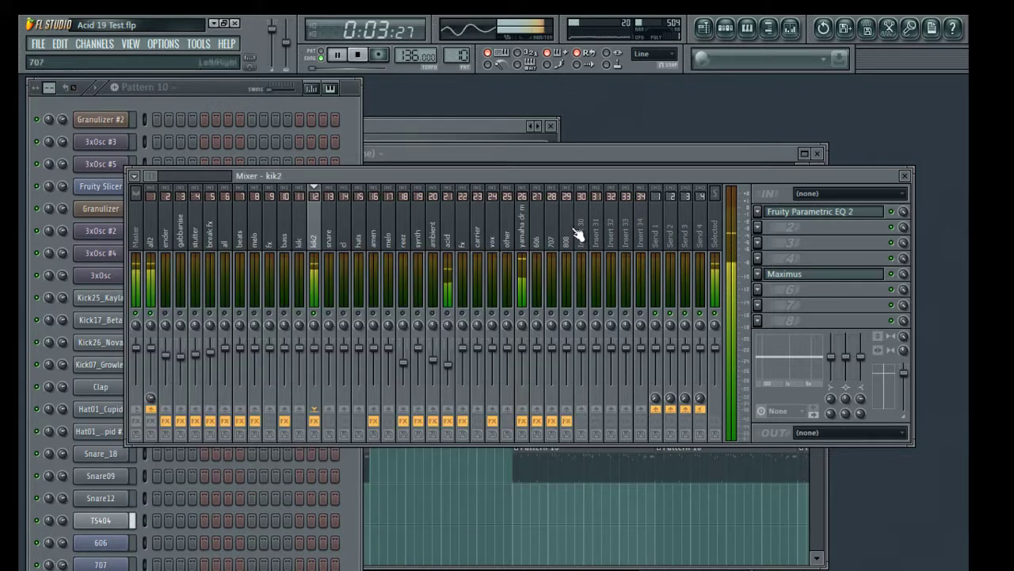
pyautogui.rightClick(315, 352)
pyautogui.click(340, 355)
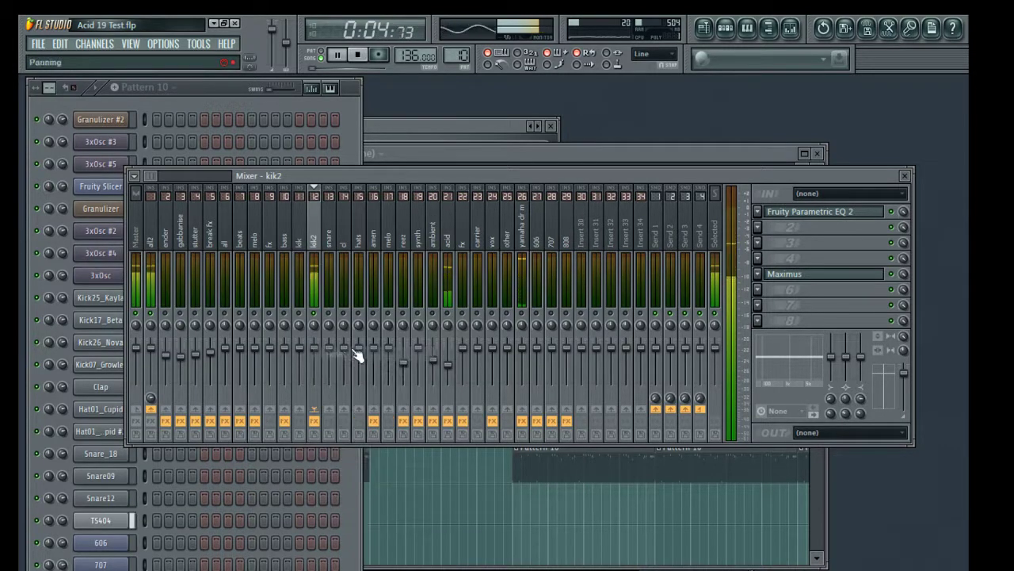
pyautogui.click(870, 283)
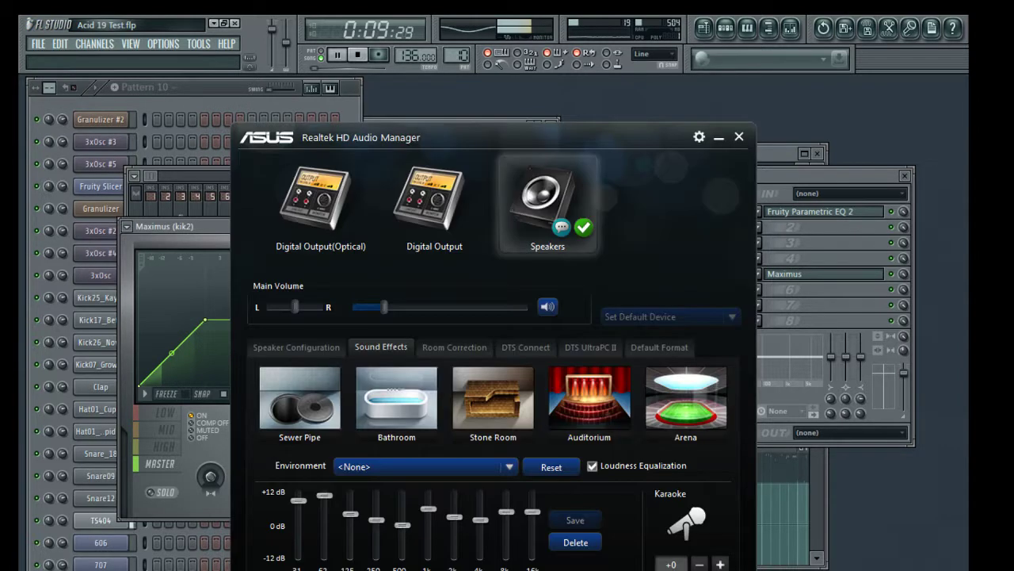
# Flatten all equalizer bands to 0 dB in Realtek HD Audio Manager, close it, and stop the song after listening.
pyautogui.click(576, 542)
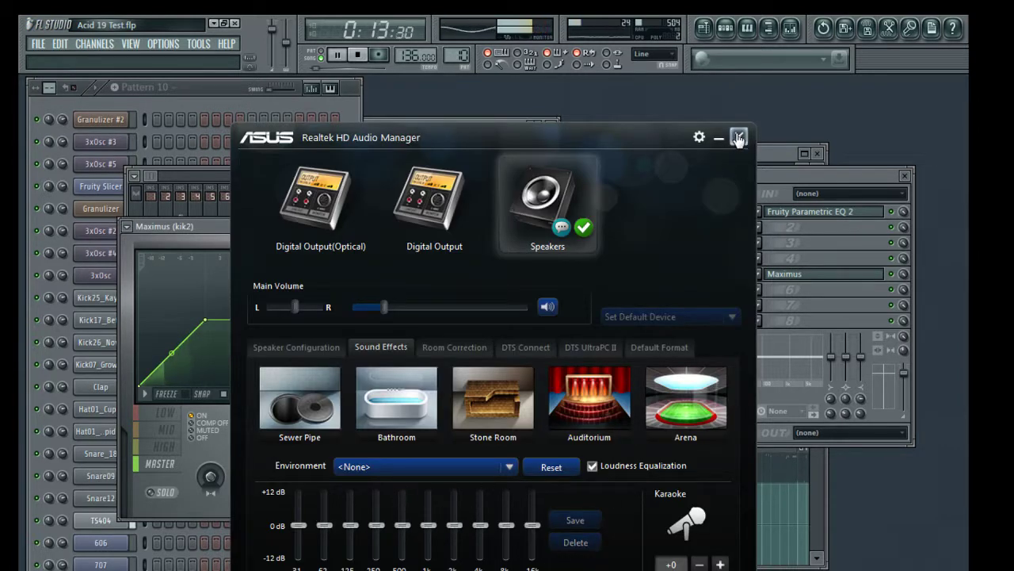
pyautogui.click(739, 137)
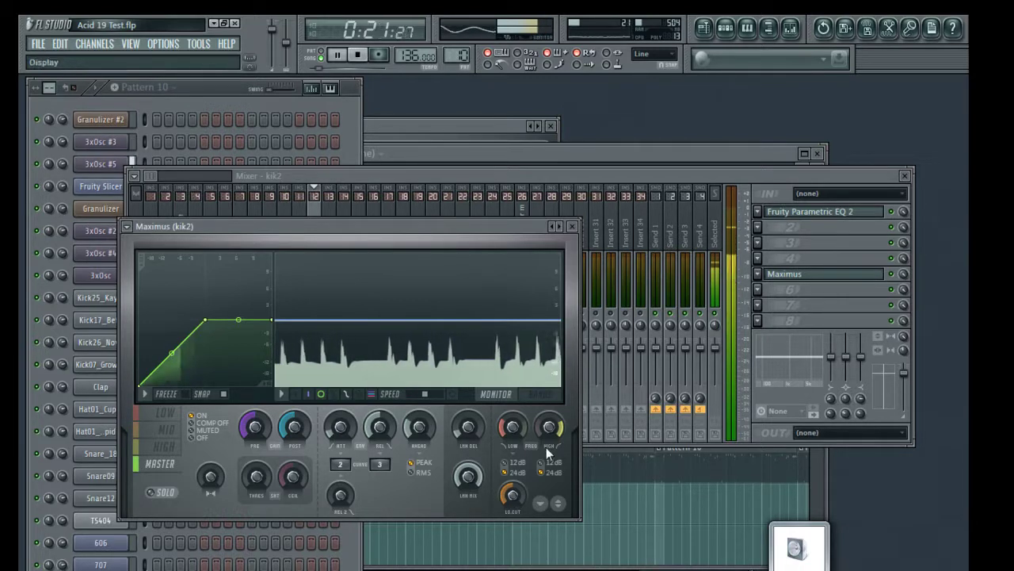
pyautogui.press('space')
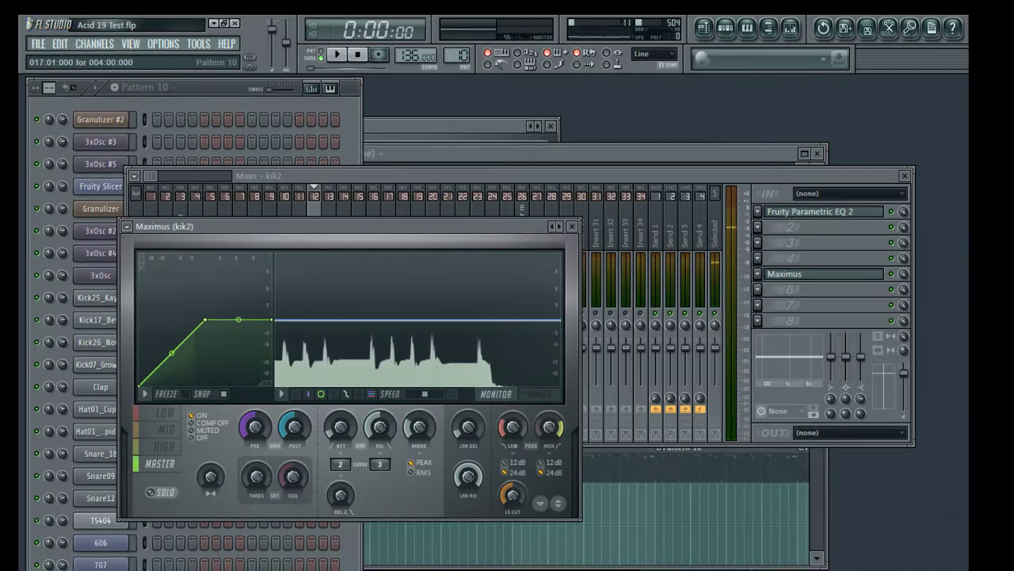
# Reopen the sound effects settings in Realtek HD Audio Manager and load the custom boosted equalizer curve.
pyautogui.click(400, 569)
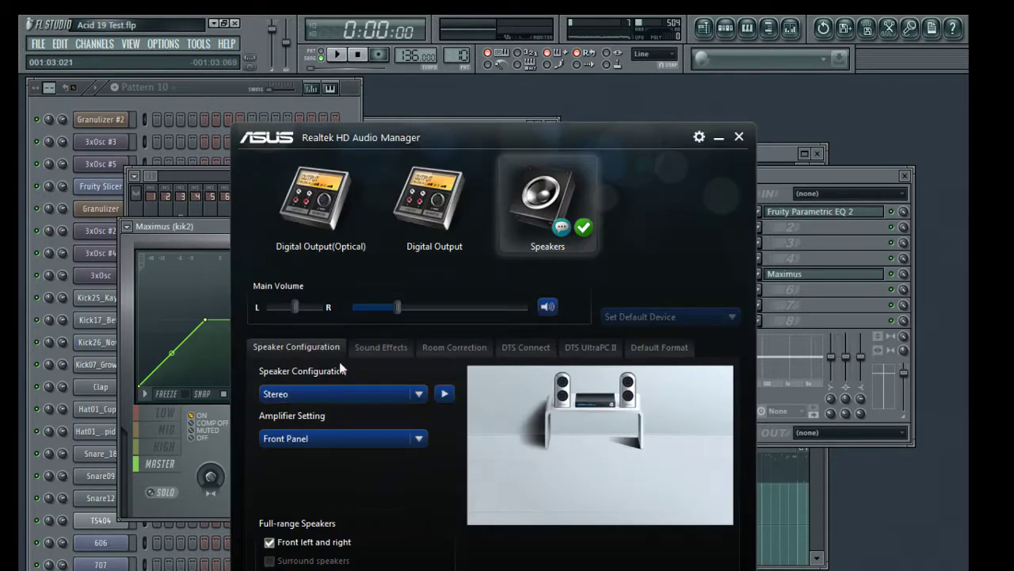
pyautogui.click(374, 347)
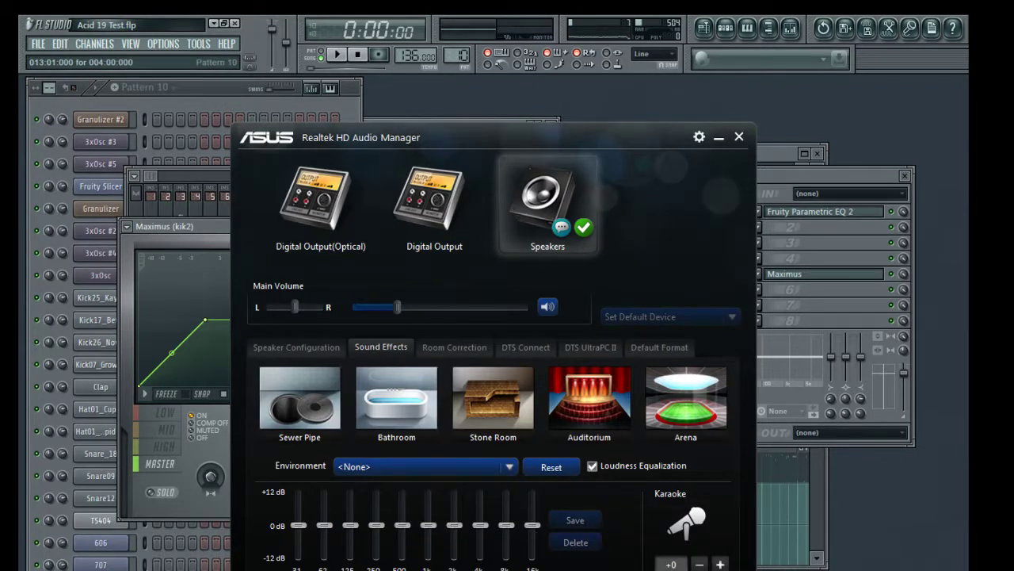
pyautogui.click(420, 570)
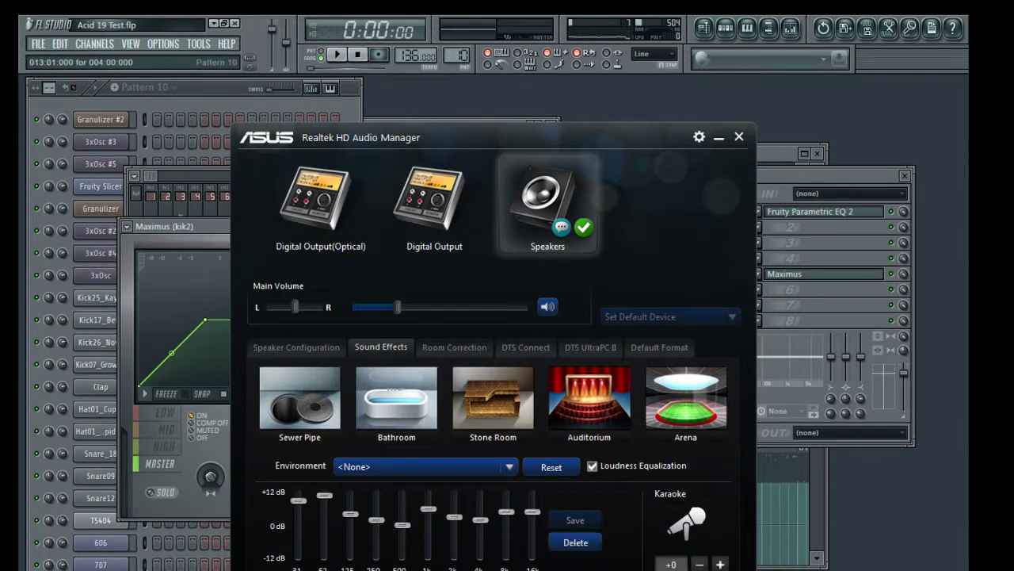
# Lower the equalizer's 31 Hz band, set the 62 Hz band to 8, and set the 1 kHz band to 3.
pyautogui.click(325, 499)
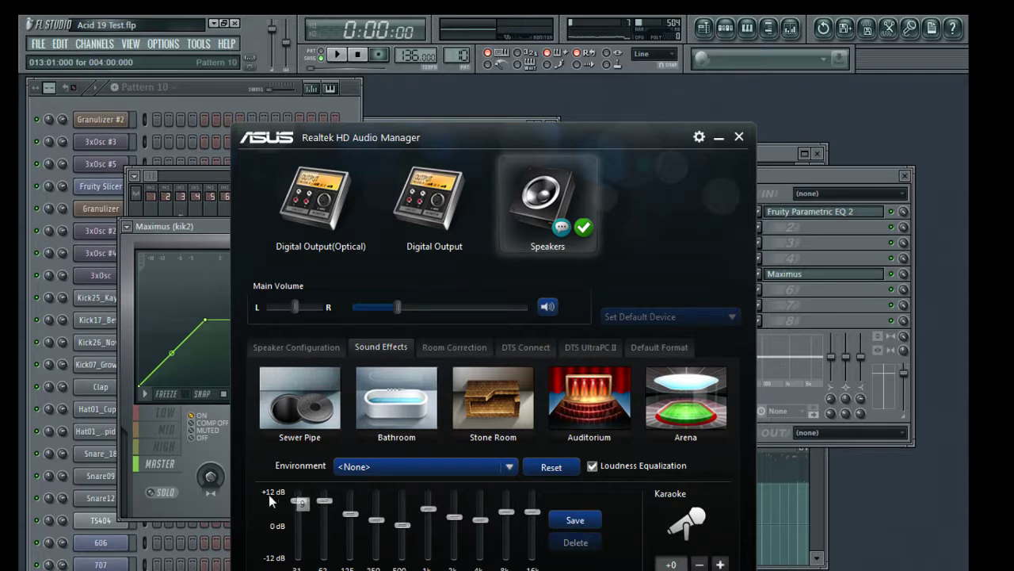
pyautogui.moveTo(301, 506); pyautogui.dragTo(300, 516)
pyautogui.moveTo(328, 505); pyautogui.dragTo(329, 512)
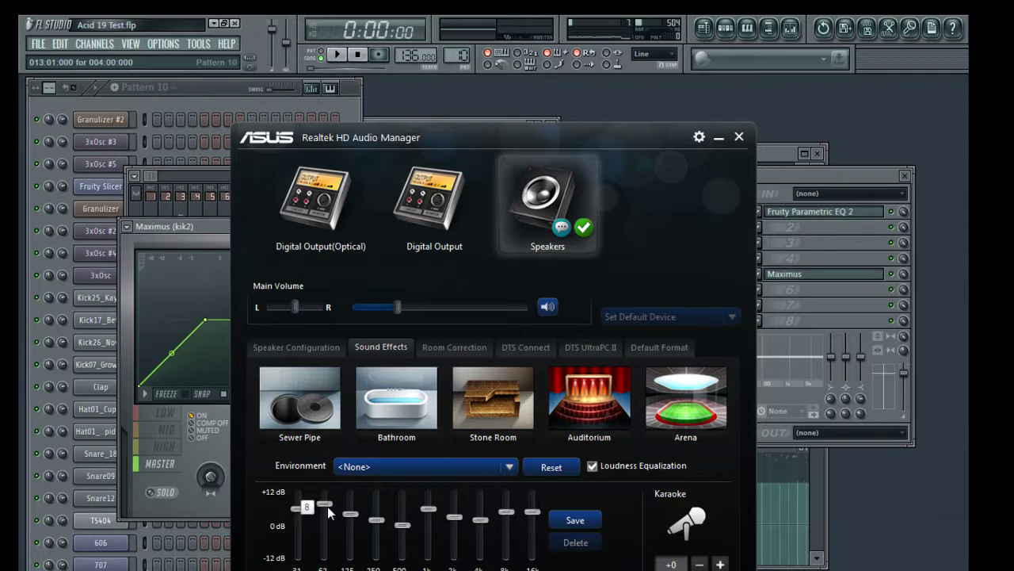
pyautogui.moveTo(427, 512); pyautogui.dragTo(427, 520)
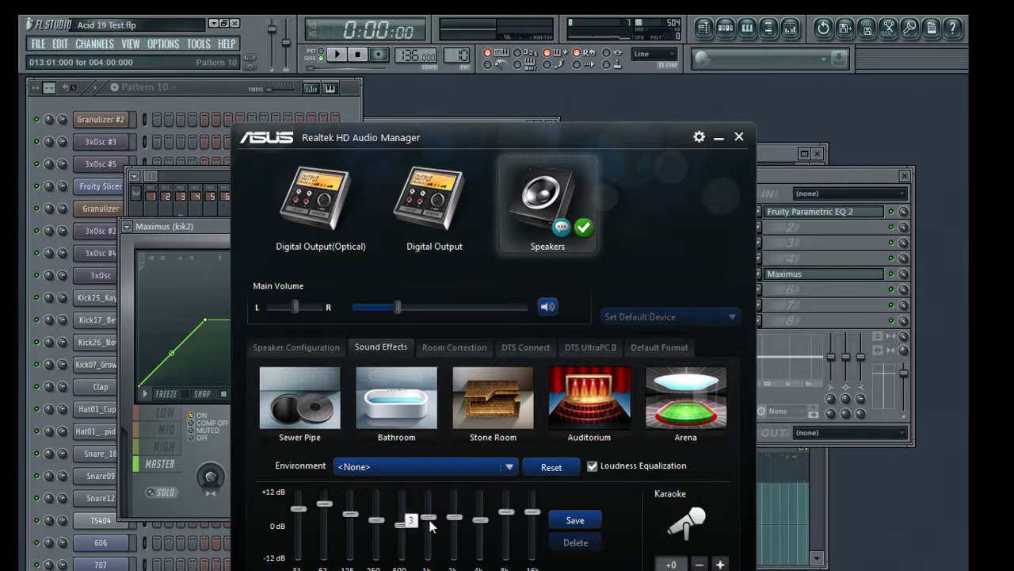
# Return to the FL Studio mixer and replay the song to check the channel levels.
pyautogui.click(842, 179)
pyautogui.press('space')
pyautogui.press('space')
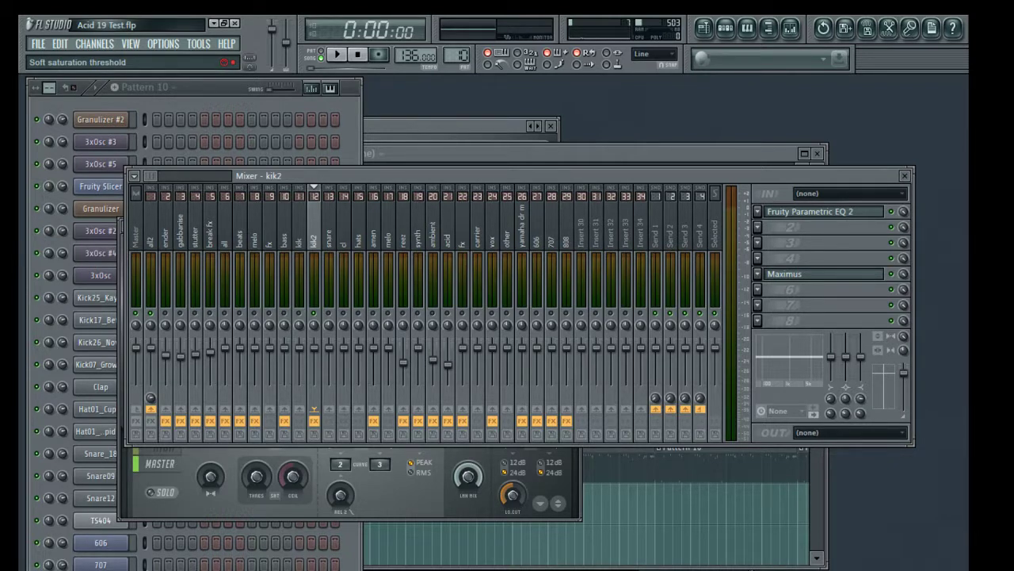
pyautogui.press('space')
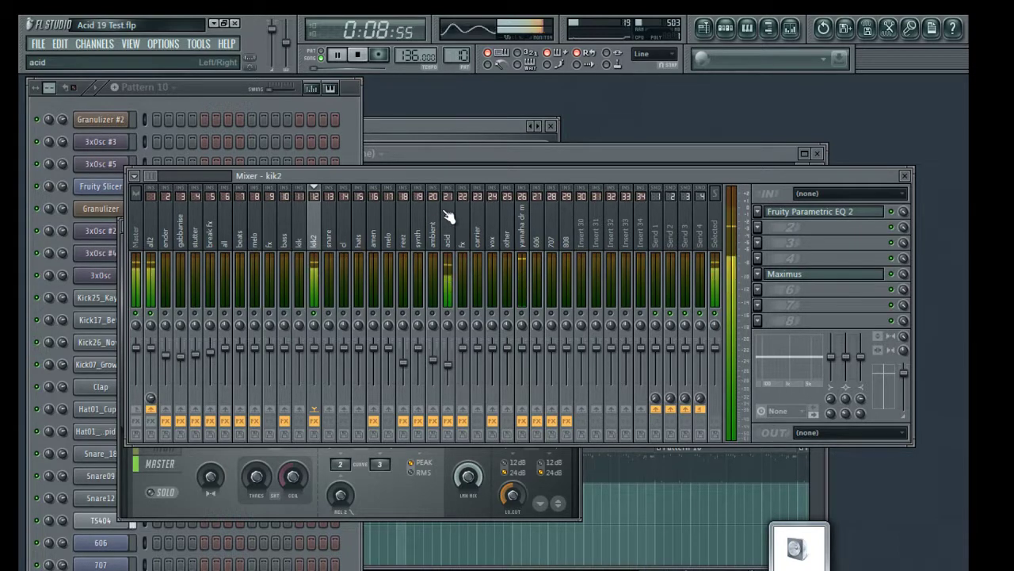
# Reopen kik2's Maximus and set the low band's pre gain to about 0.2 dB during playback, ending on the high band with the song stopped.
pyautogui.click(814, 279)
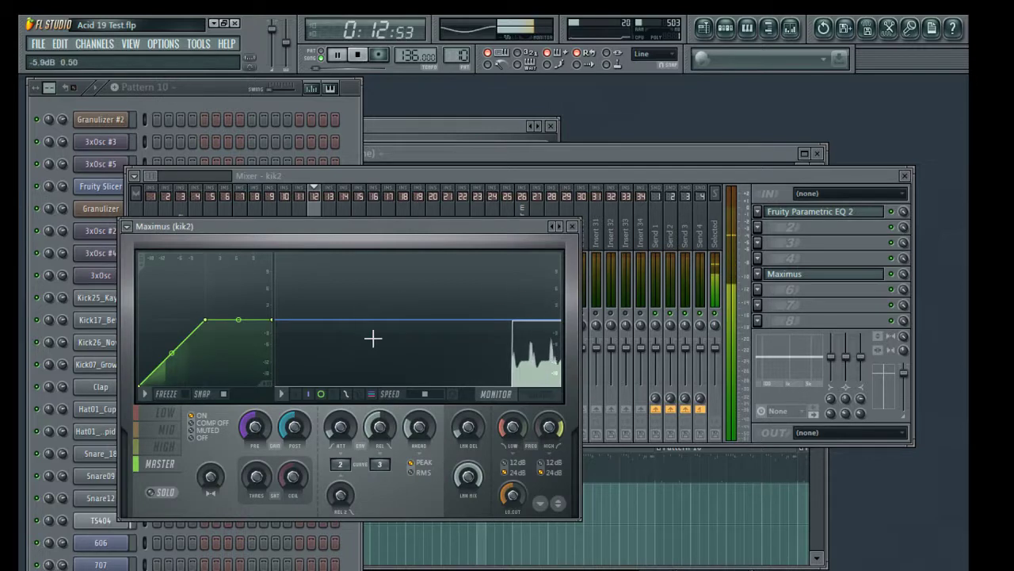
pyautogui.click(163, 413)
pyautogui.moveTo(256, 427); pyautogui.dragTo(257, 464)
pyautogui.moveTo(257, 428); pyautogui.dragTo(256, 443)
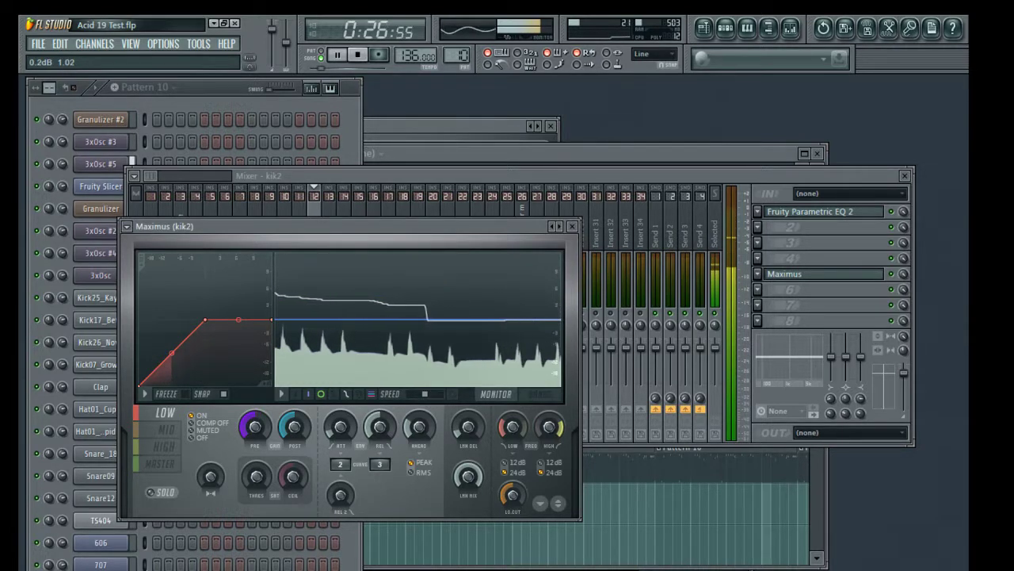
pyautogui.click(167, 453)
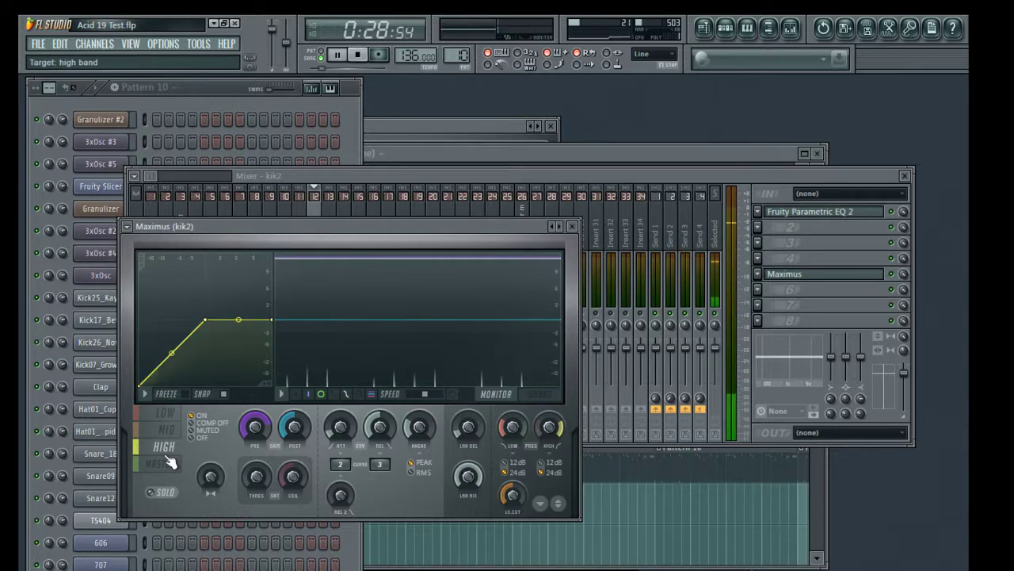
pyautogui.press('space')
# Open the channel settings of 3xOsc #4 and inspect its oscillators and volume envelope.
pyautogui.click(212, 88)
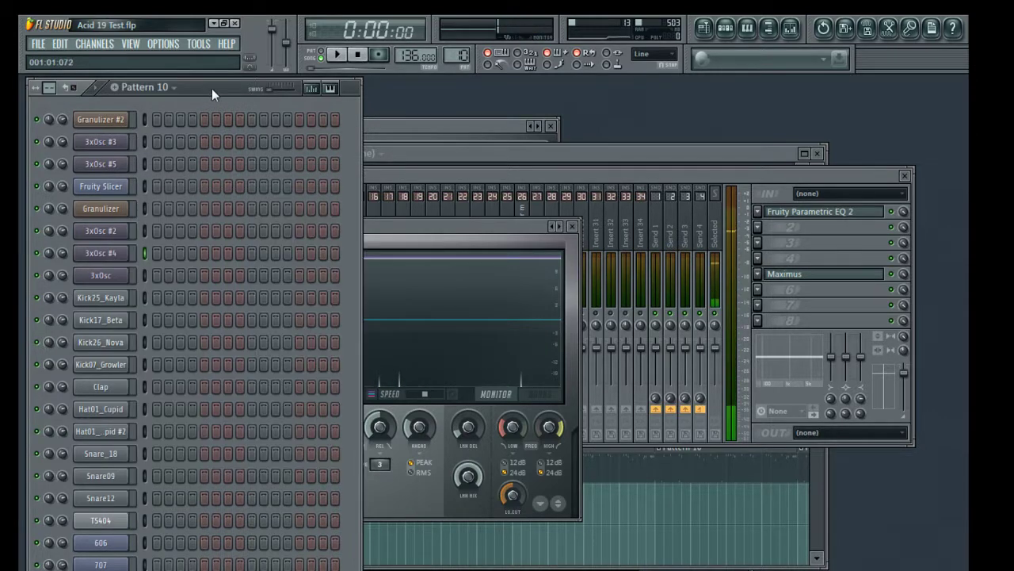
pyautogui.click(113, 255)
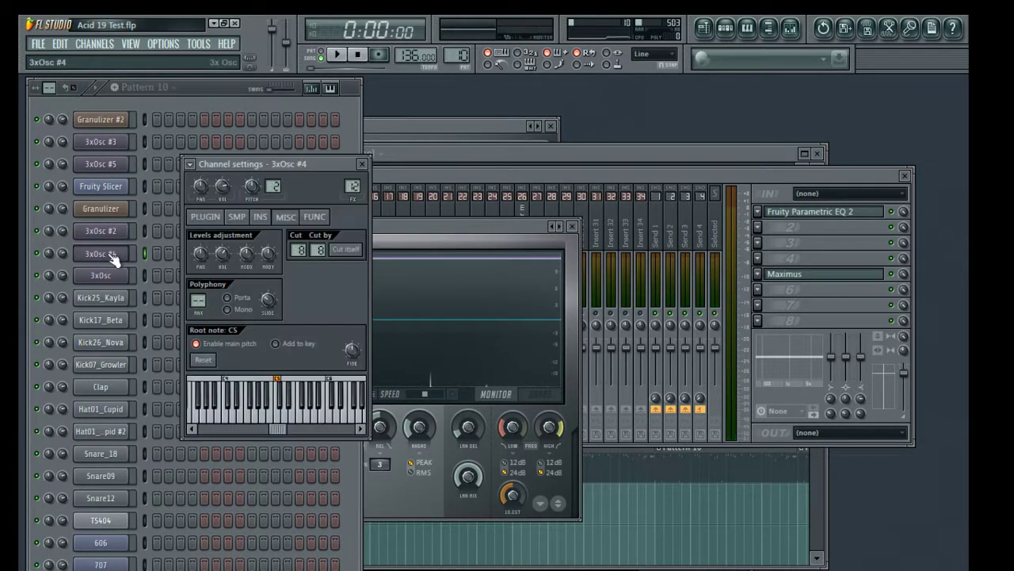
pyautogui.click(206, 217)
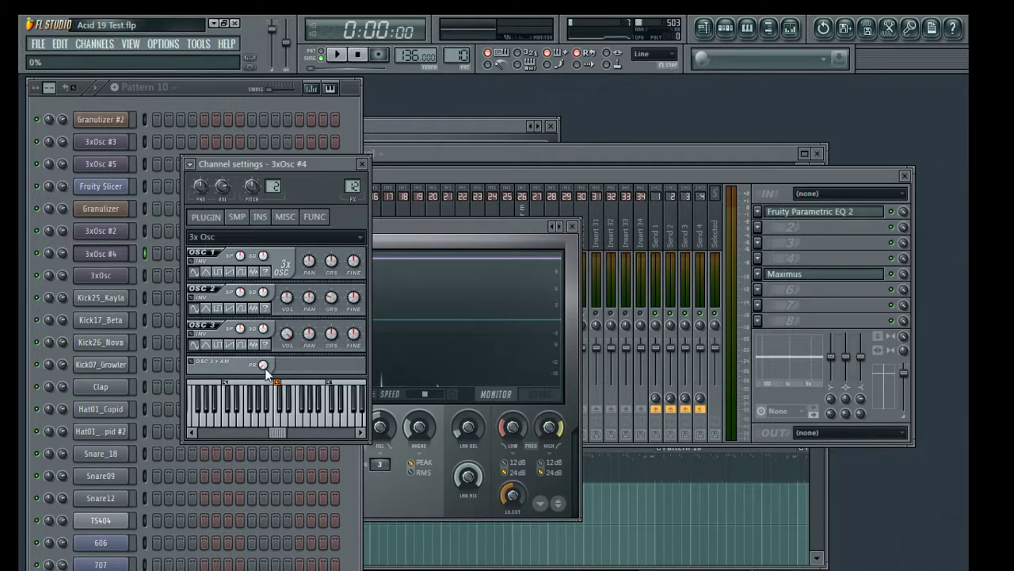
pyautogui.press('space')
pyautogui.press('space')
pyautogui.click(237, 216)
pyautogui.click(260, 216)
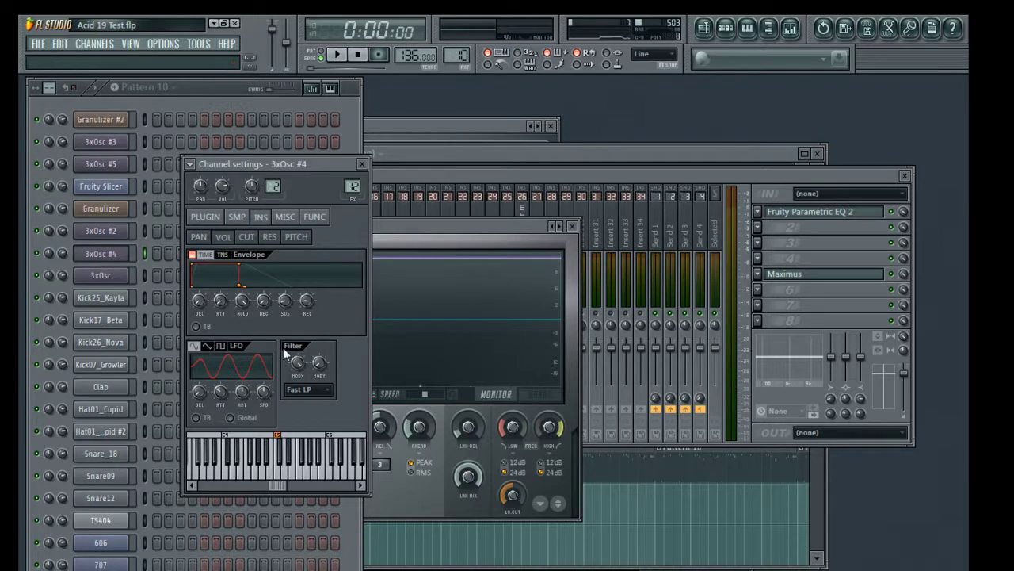
# Try adjusting the attack time of 3xOsc #4's volume envelope while replaying the start of the song.
pyautogui.press('space')
pyautogui.moveTo(225, 301)
pyautogui.mouseDown()
pyautogui.moveTo(224, 285)
pyautogui.moveTo(224, 304)
pyautogui.mouseUp()
pyautogui.press('space')
pyautogui.press('space')
pyautogui.press('space')
pyautogui.press('space')
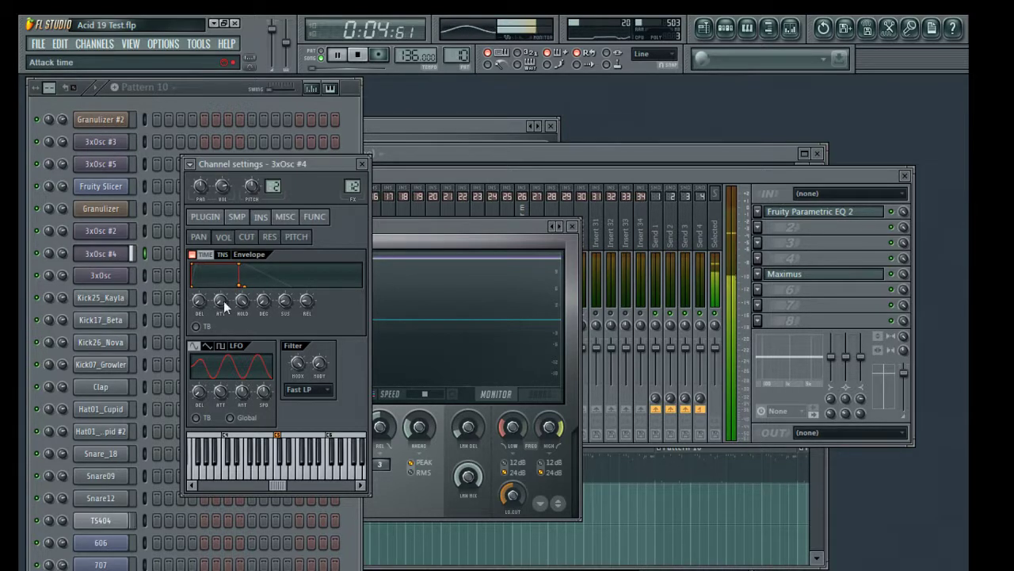
pyautogui.press('space')
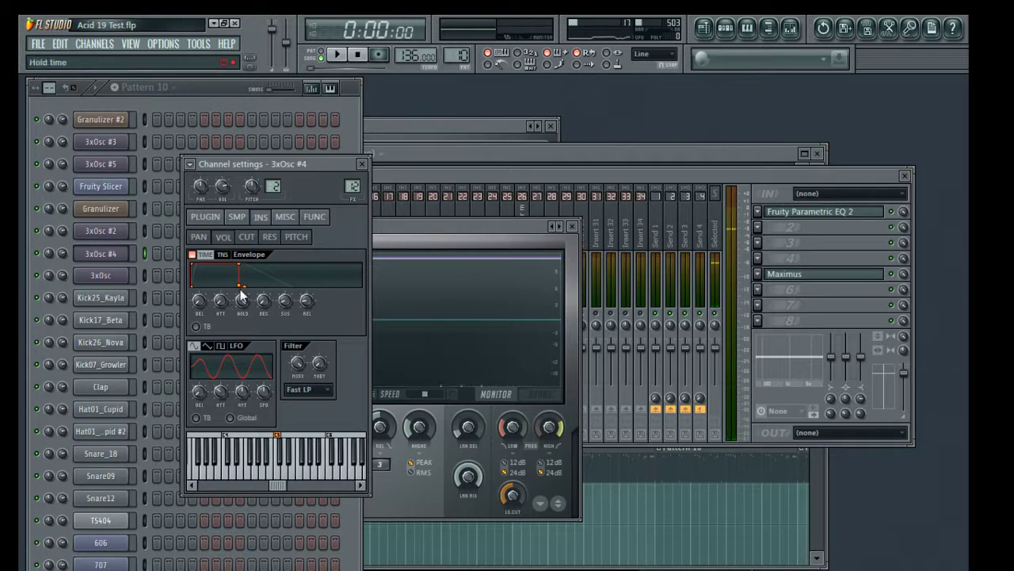
# Slightly adjust the attack time of 3xOsc #4's pitch envelope, audition it, and close the channel settings.
pyautogui.click(248, 237)
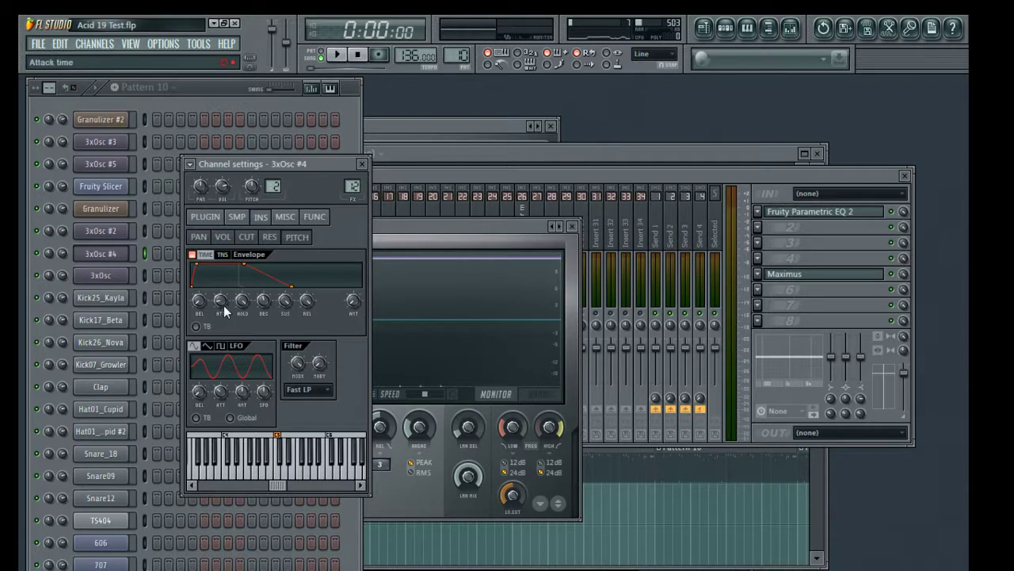
pyautogui.press('space')
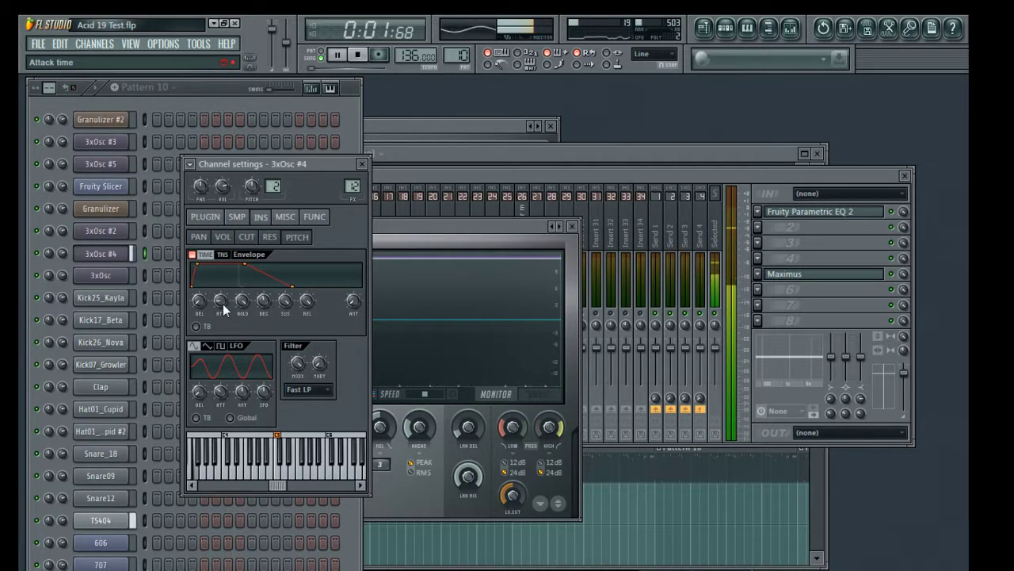
pyautogui.press('space')
pyautogui.click(330, 220)
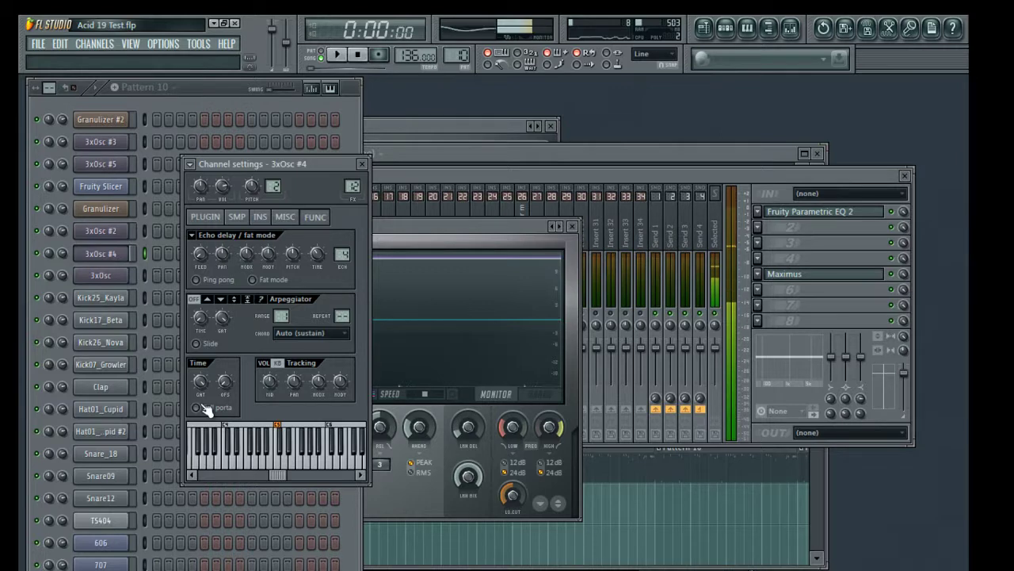
pyautogui.click(362, 163)
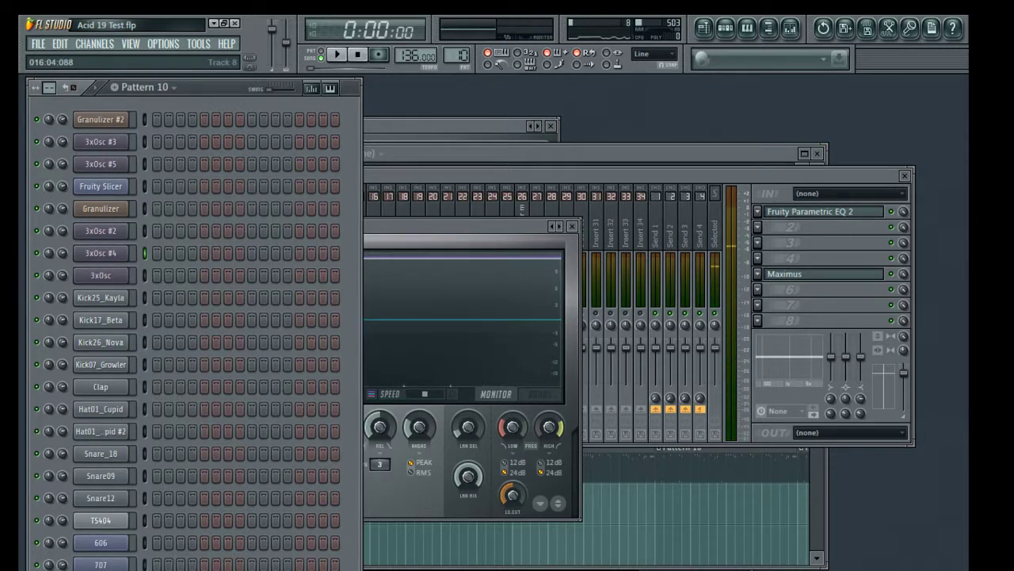
# Reopen kik2's Maximus, bring the master band's pre gain down to about 0.5 dB, and restart the song.
pyautogui.click(789, 569)
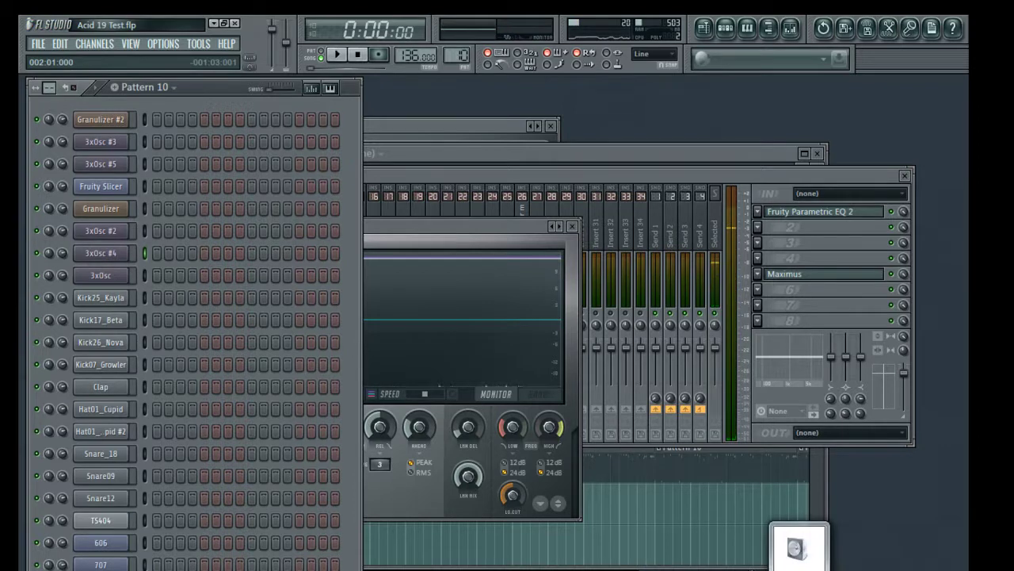
pyautogui.click(501, 226)
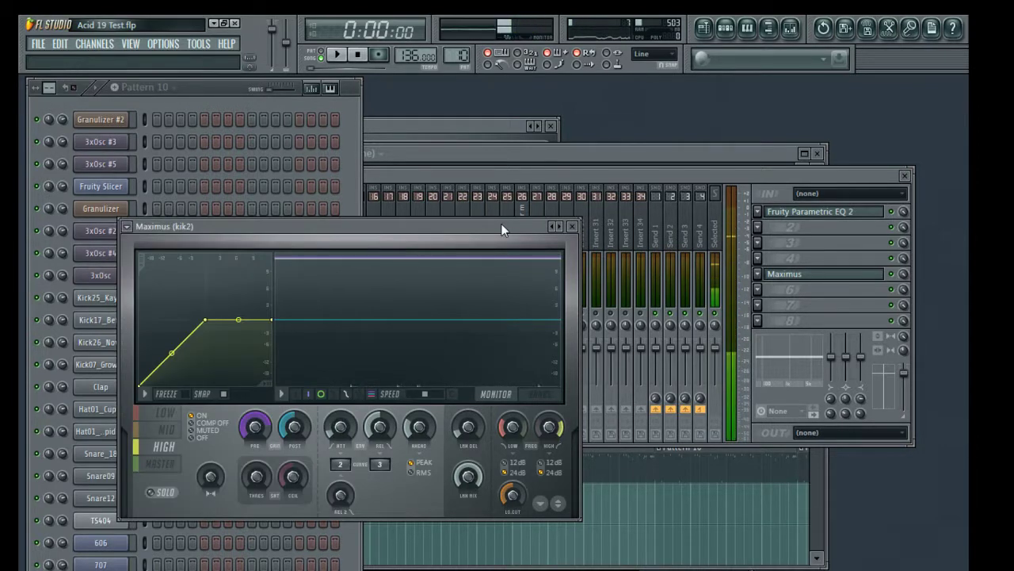
pyautogui.click(572, 227)
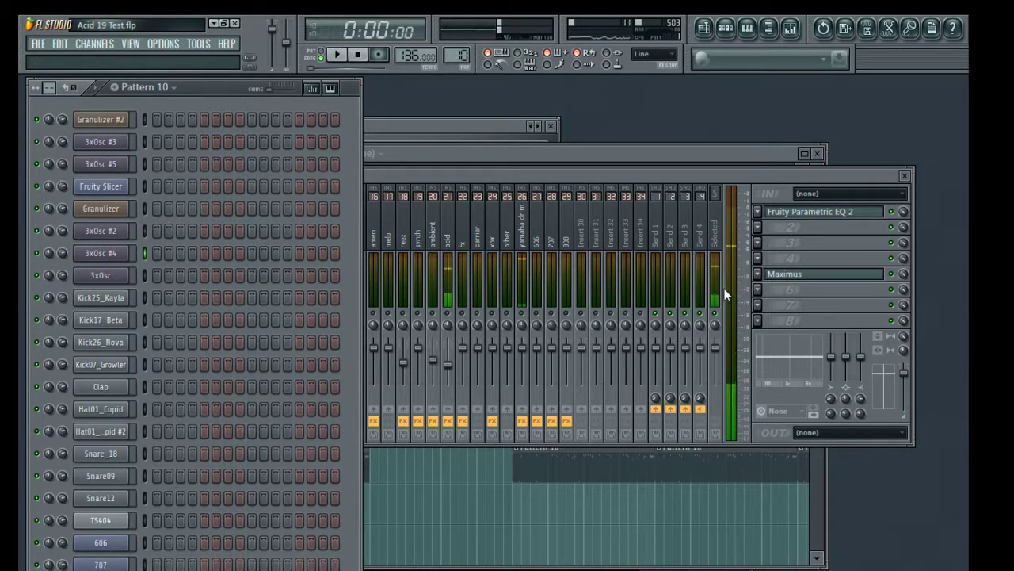
pyautogui.click(850, 277)
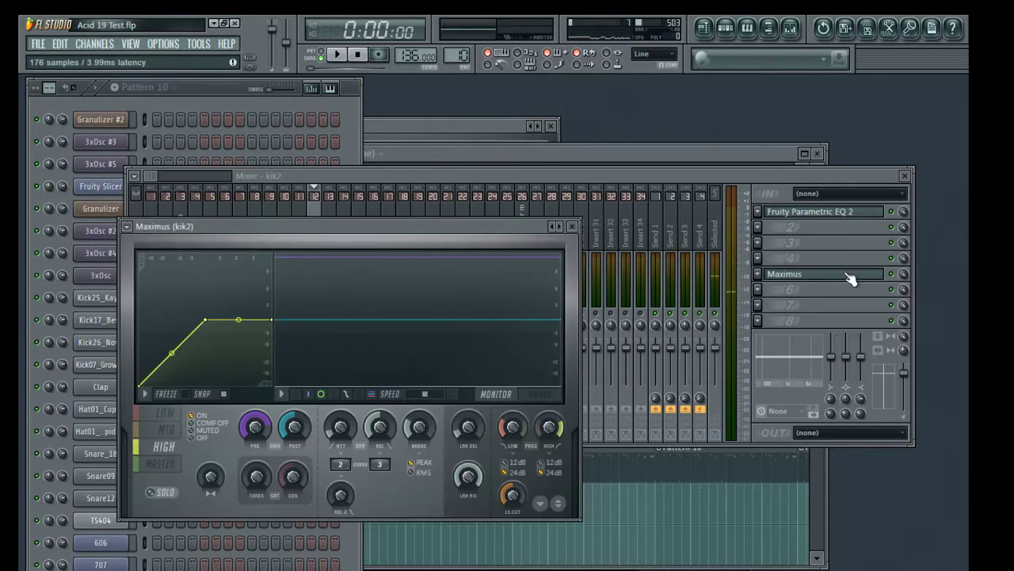
pyautogui.click(181, 466)
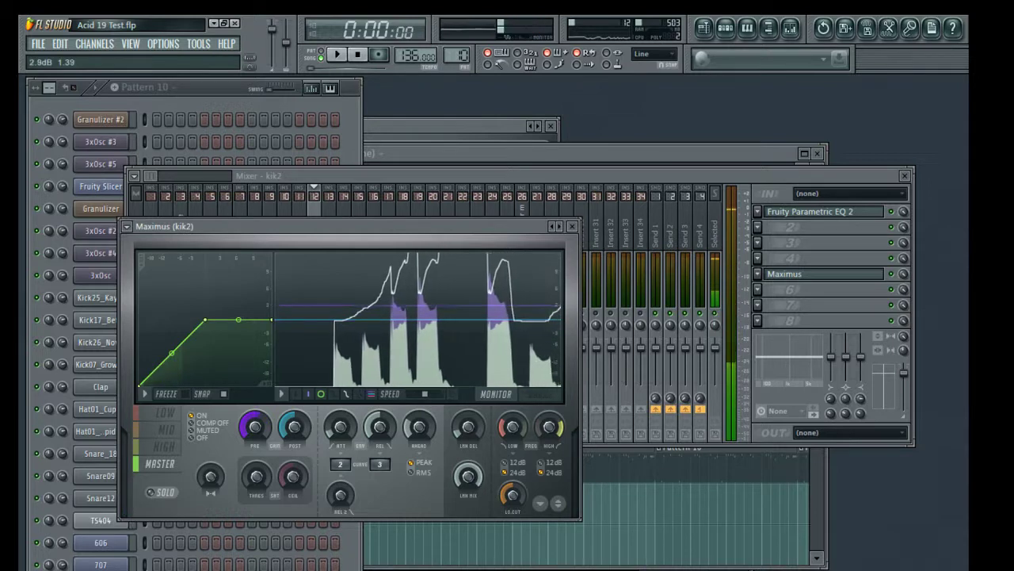
pyautogui.press('space')
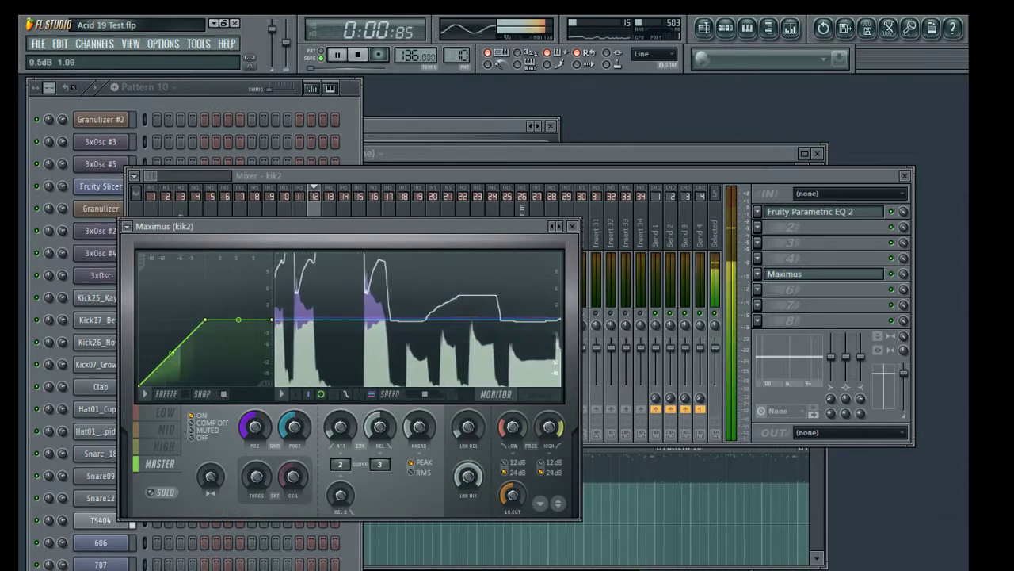
# Raise the master band's pre gain in kik2's Maximus to about 3.3 dB, auditioning it by repeatedly restarting the song.
pyautogui.moveTo(253, 426); pyautogui.dragTo(253, 409)
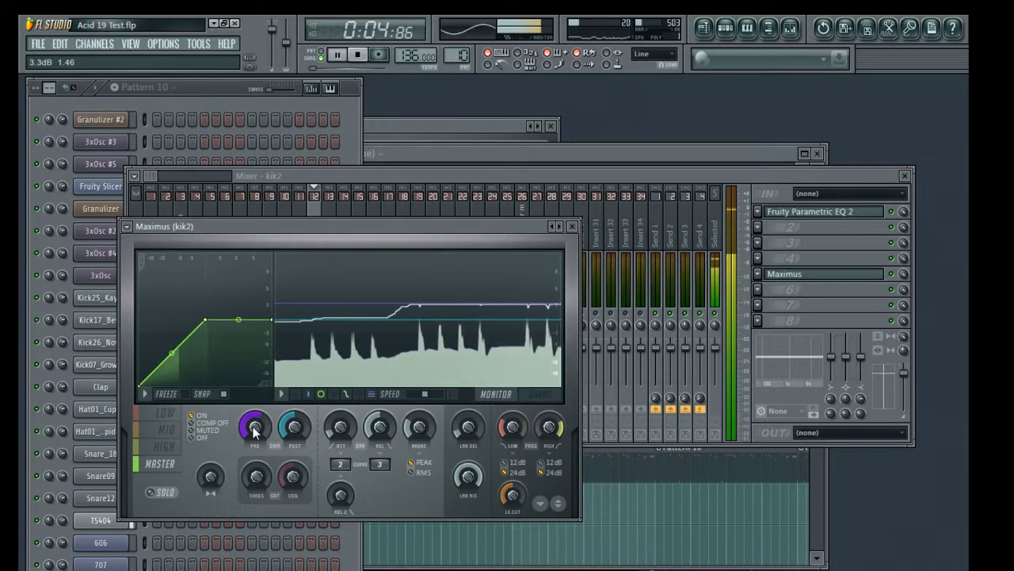
pyautogui.press('space')
pyautogui.press('space')
pyautogui.press('space')
pyautogui.moveTo(253, 426)
pyautogui.mouseDown()
pyautogui.moveTo(252, 448)
pyautogui.moveTo(253, 409)
pyautogui.mouseUp()
pyautogui.press('space')
pyautogui.press('space')
pyautogui.press('space')
pyautogui.press('space')
pyautogui.press('space')
pyautogui.press('space')
pyautogui.press('space')
pyautogui.press('space')
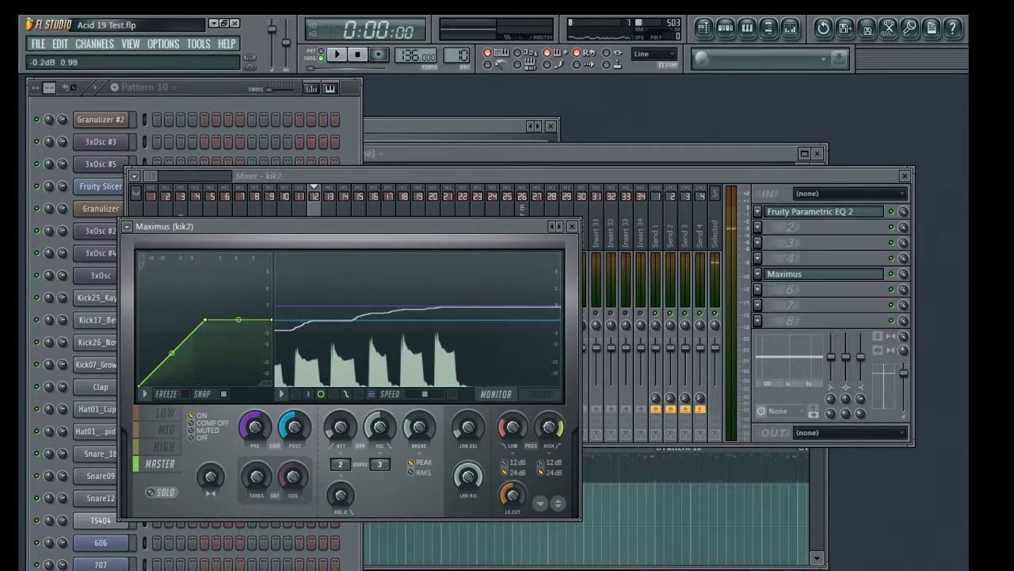
# Play the song while lowering the master band's post gain to about -0.5 dB, stop playback and close Maximus.
pyautogui.press('space')
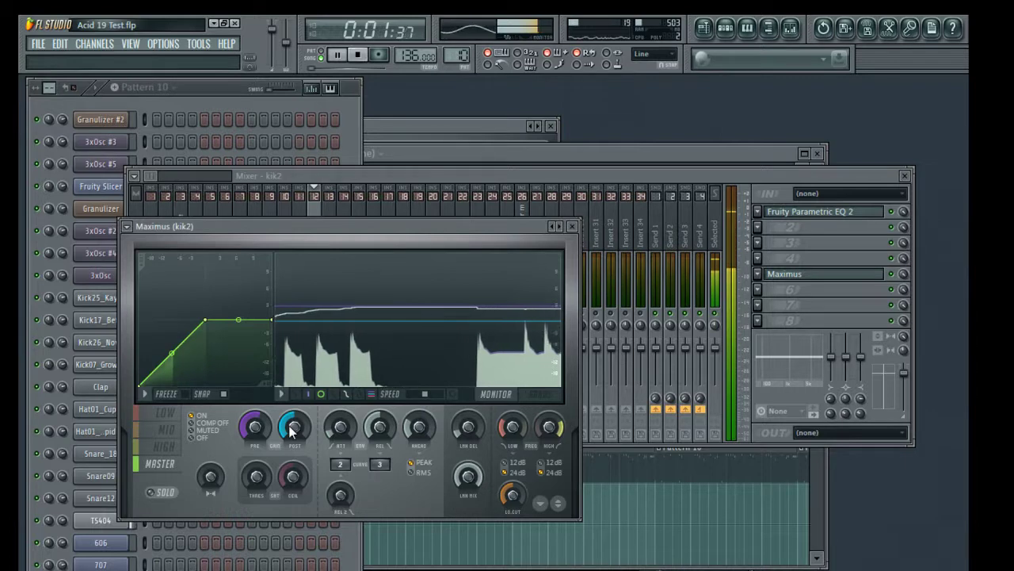
pyautogui.rightClick(292, 423)
pyautogui.click(302, 428)
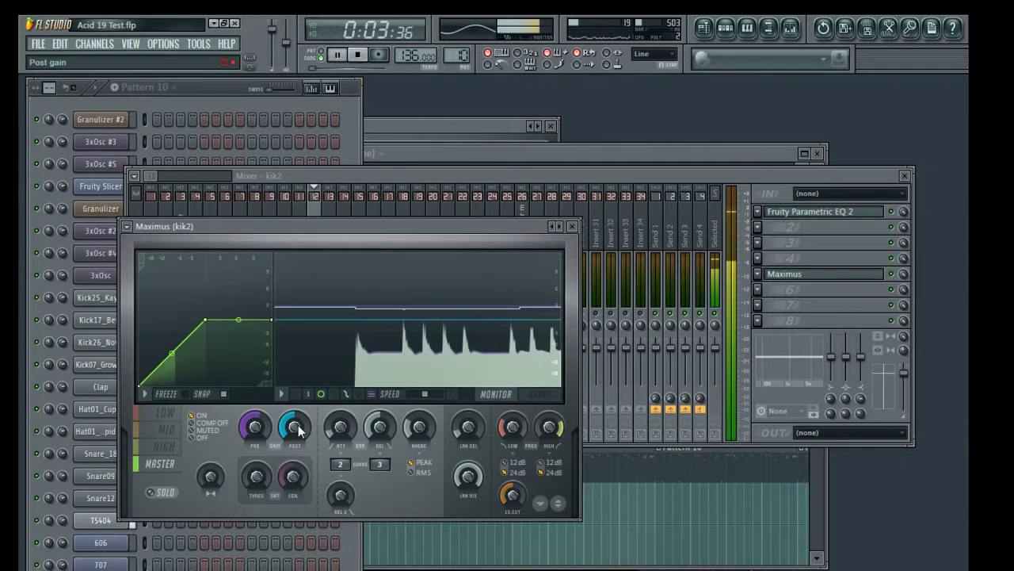
pyautogui.moveTo(297, 427)
pyautogui.mouseDown()
pyautogui.moveTo(297, 469)
pyautogui.moveTo(303, 432)
pyautogui.mouseUp()
pyautogui.rightClick(297, 424)
pyautogui.click(302, 428)
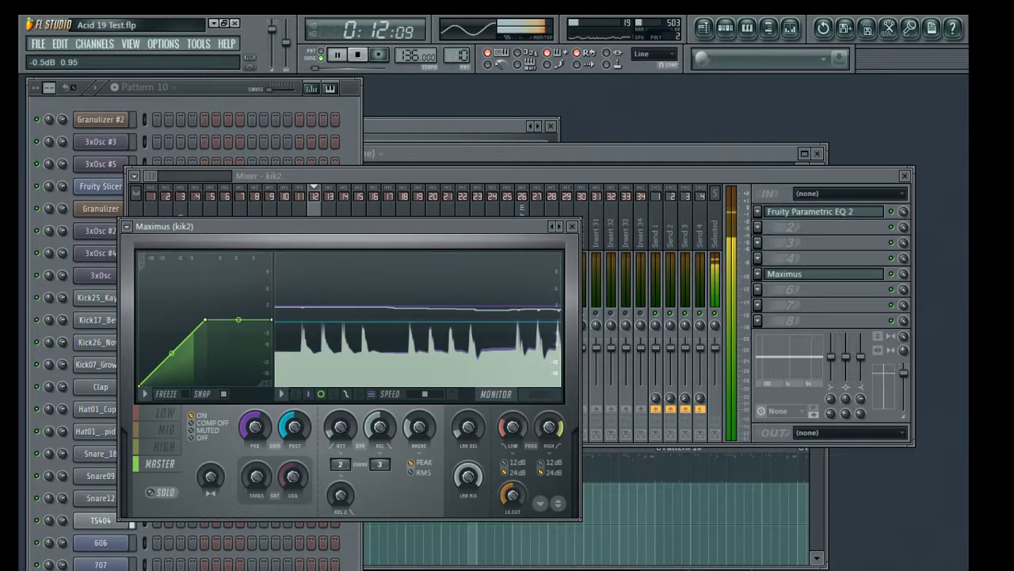
pyautogui.press('space')
pyautogui.click(573, 228)
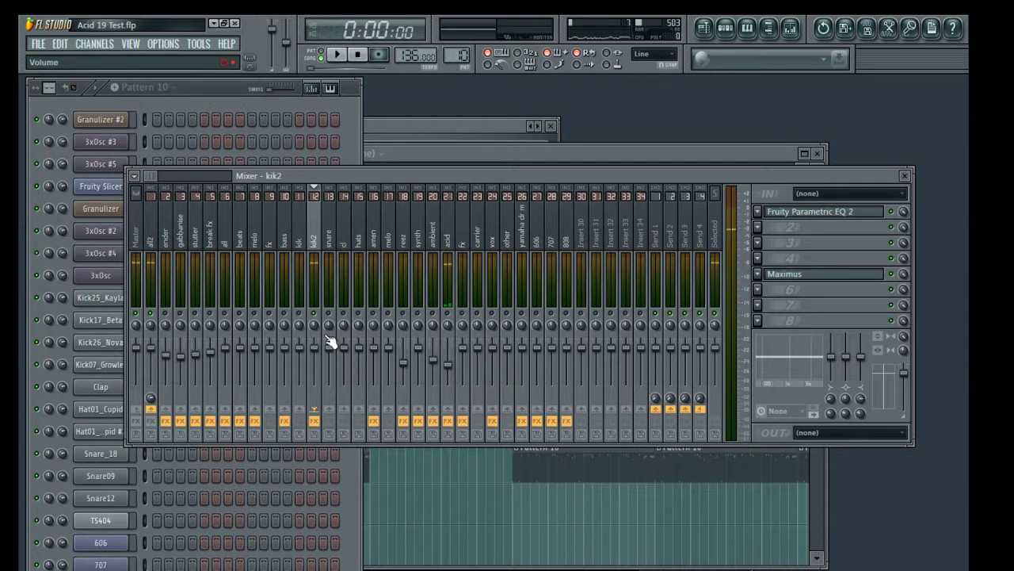
# Try lowering kik2's mixer volume to about 66% during playback, reset it to its default and replay the song.
pyautogui.press('space')
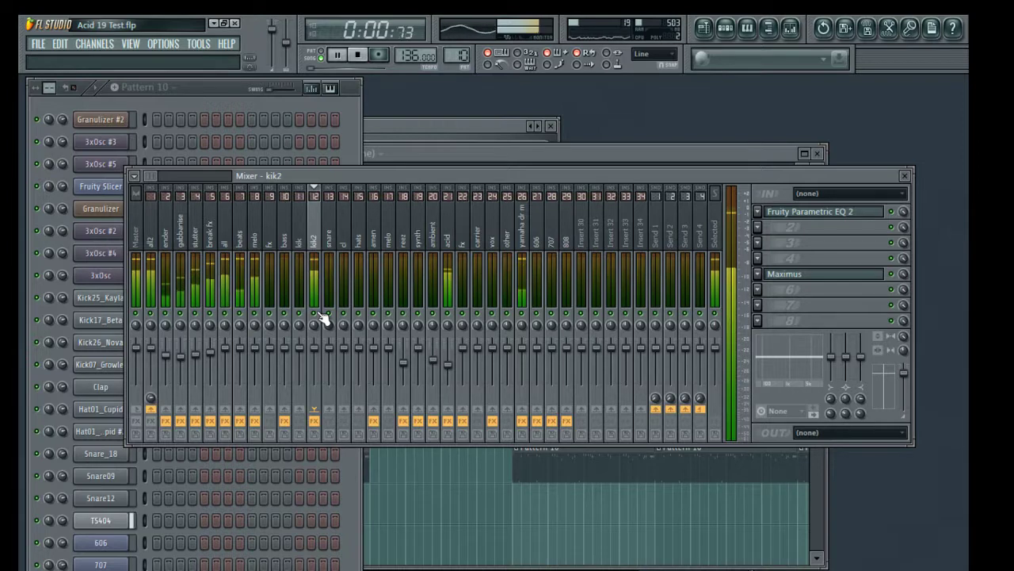
pyautogui.moveTo(320, 356); pyautogui.dragTo(322, 365)
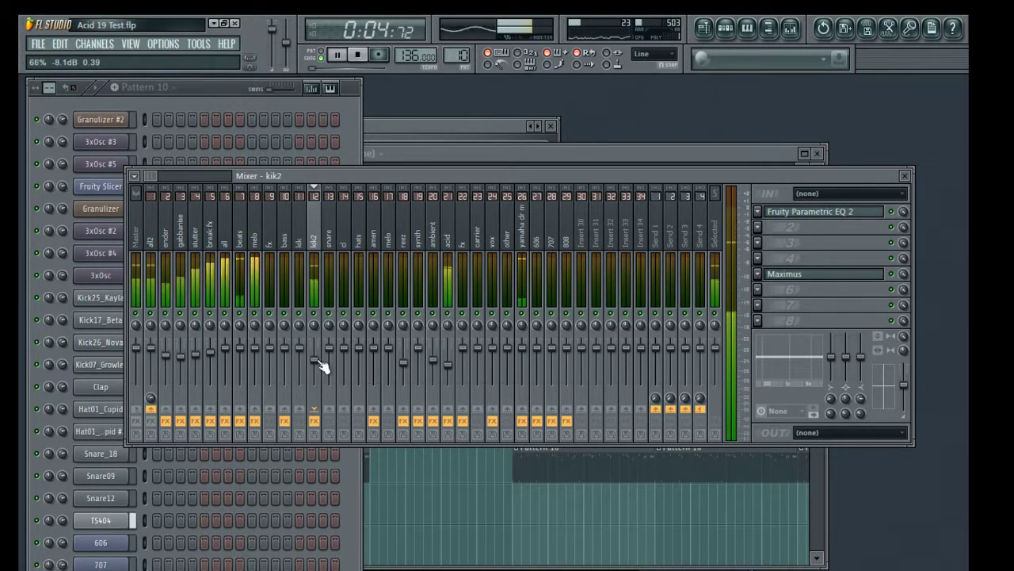
pyautogui.moveTo(323, 364)
pyautogui.mouseDown()
pyautogui.moveTo(322, 379)
pyautogui.moveTo(319, 352)
pyautogui.mouseUp()
pyautogui.rightClick(319, 353)
pyautogui.click(337, 359)
pyautogui.press('space')
pyautogui.press('space')
pyautogui.press('space')
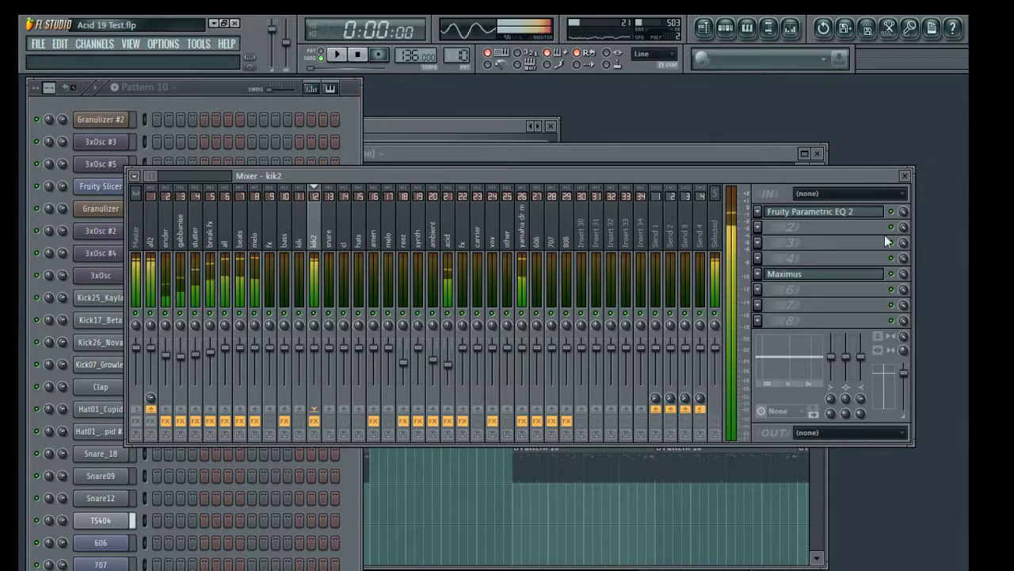
# Open kik2's Fruity Parametric EQ 2, move the band 1 high pass to about 60 Hz and change its bandwidth to create a resonant peak.
pyautogui.click(853, 220)
pyautogui.moveTo(129, 340)
pyautogui.mouseDown()
pyautogui.moveTo(117, 339)
pyautogui.moveTo(154, 339)
pyautogui.moveTo(138, 334)
pyautogui.mouseUp()
pyautogui.press('space')
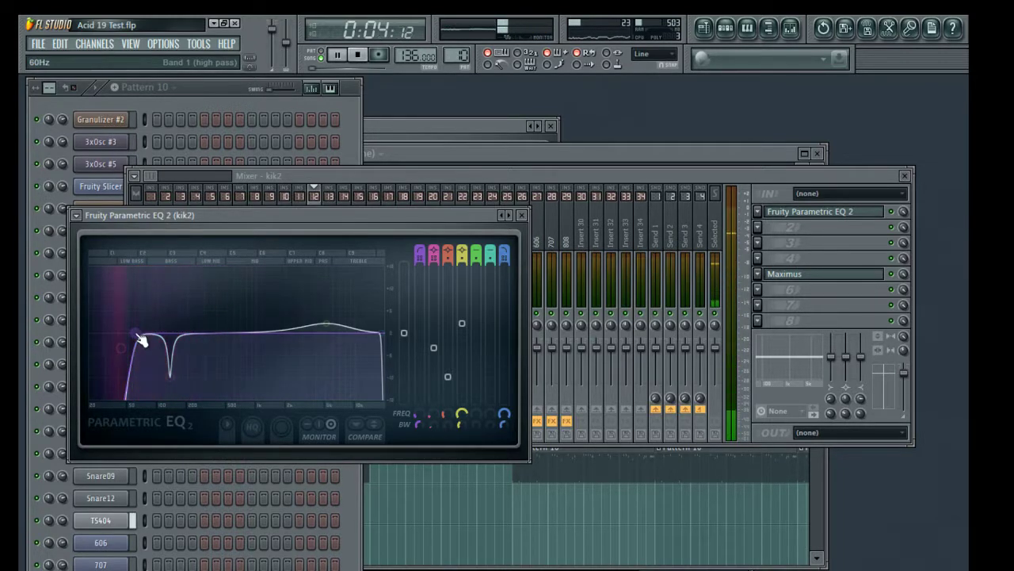
pyautogui.moveTo(419, 424); pyautogui.dragTo(419, 435)
pyautogui.scroll(-6, 140, 336)
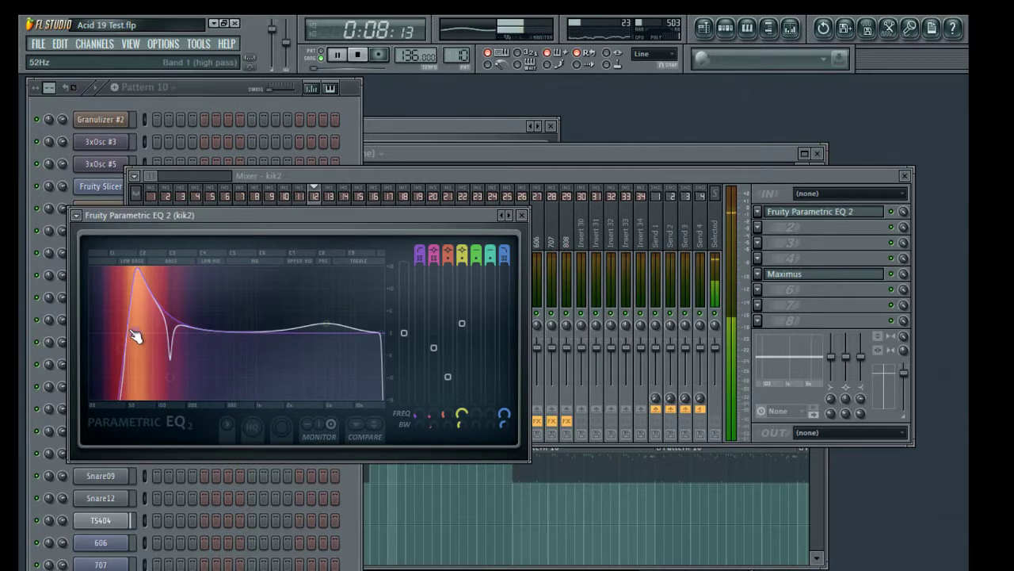
pyautogui.press('space')
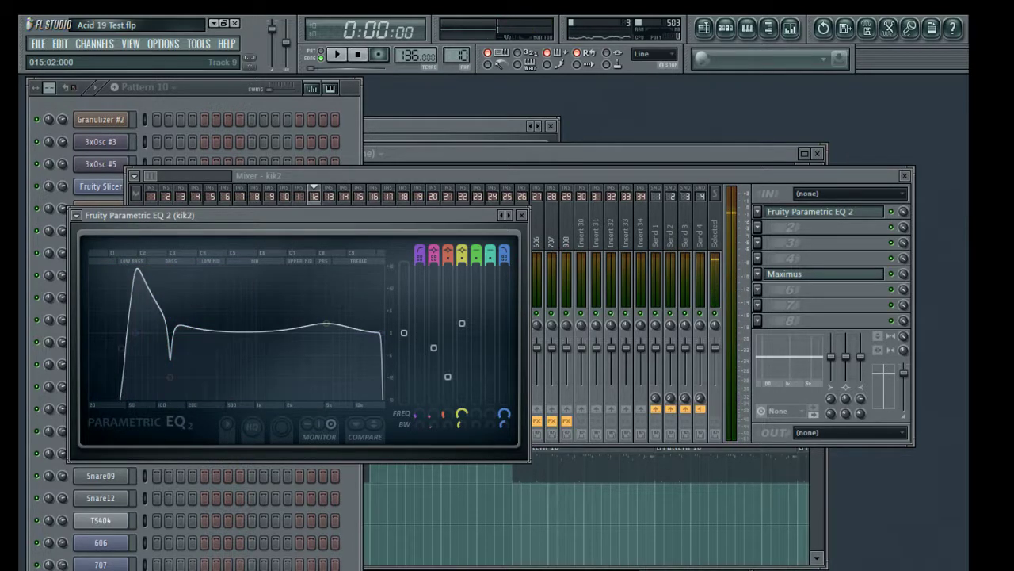
# Try the band 1 high pass at about 50 Hz with 0% bandwidth while replaying the song.
pyautogui.click(799, 570)
pyautogui.moveTo(266, 220); pyautogui.dragTo(262, 220)
pyautogui.press('space')
pyautogui.press('space')
pyautogui.press('space')
pyautogui.moveTo(137, 332)
pyautogui.mouseDown()
pyautogui.moveTo(155, 332)
pyautogui.moveTo(120, 333)
pyautogui.mouseUp()
pyautogui.press('space')
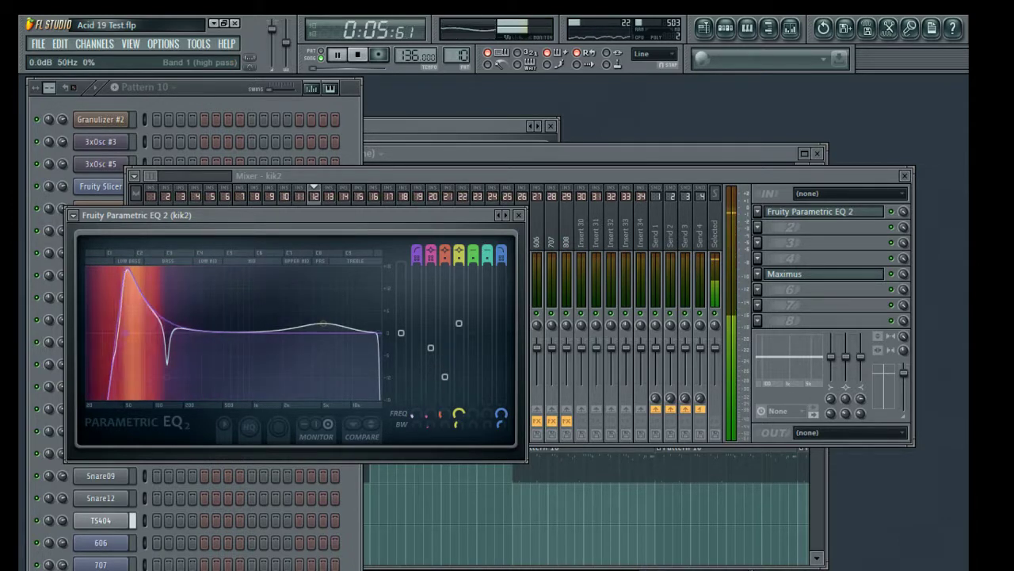
pyautogui.moveTo(120, 333)
pyautogui.mouseDown()
pyautogui.moveTo(137, 332)
pyautogui.moveTo(113, 333)
pyautogui.mouseUp()
pyautogui.press('space')
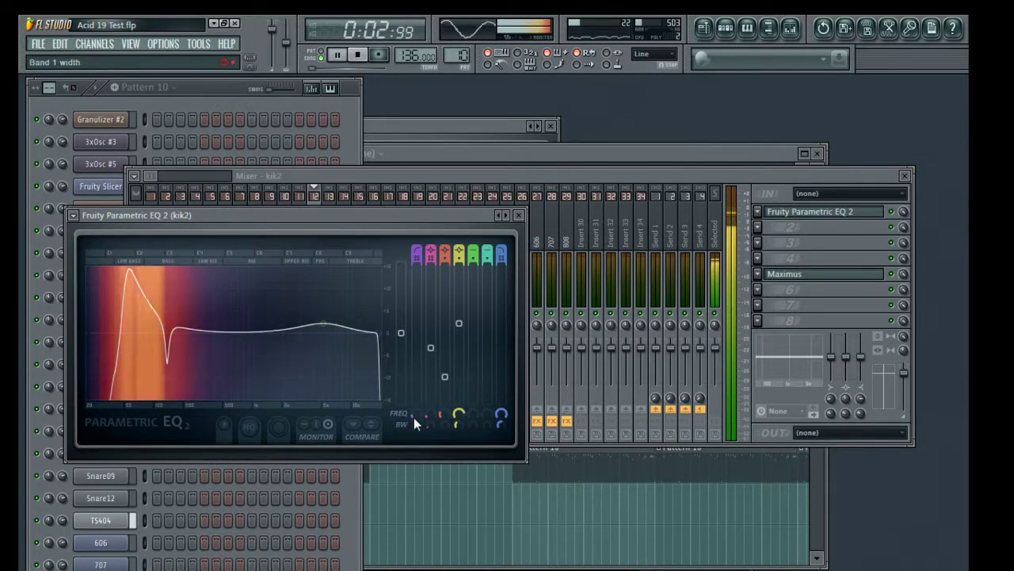
# Set band 1's bandwidth to about 53% and its frequency to about 58 Hz, stop playback and close the equalizer.
pyautogui.moveTo(413, 424); pyautogui.dragTo(414, 412)
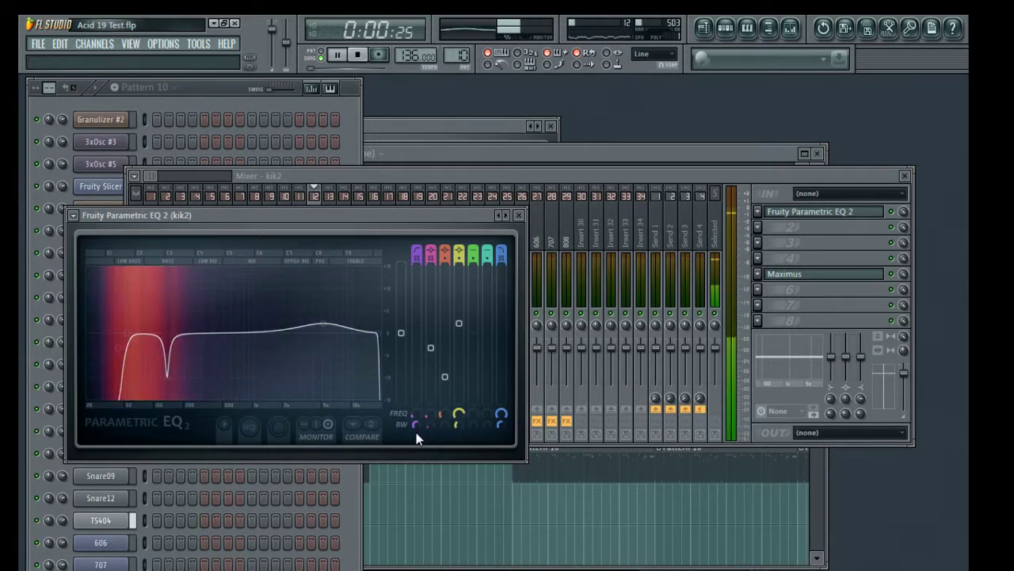
pyautogui.moveTo(417, 428)
pyautogui.mouseDown()
pyautogui.moveTo(418, 444)
pyautogui.moveTo(414, 410)
pyautogui.mouseUp()
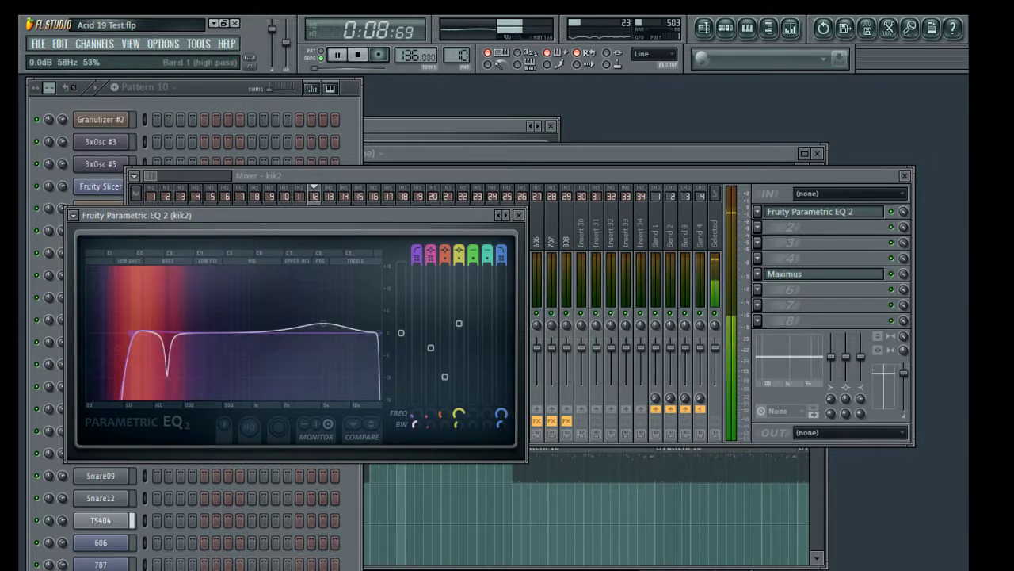
pyautogui.press('space')
pyautogui.click(519, 215)
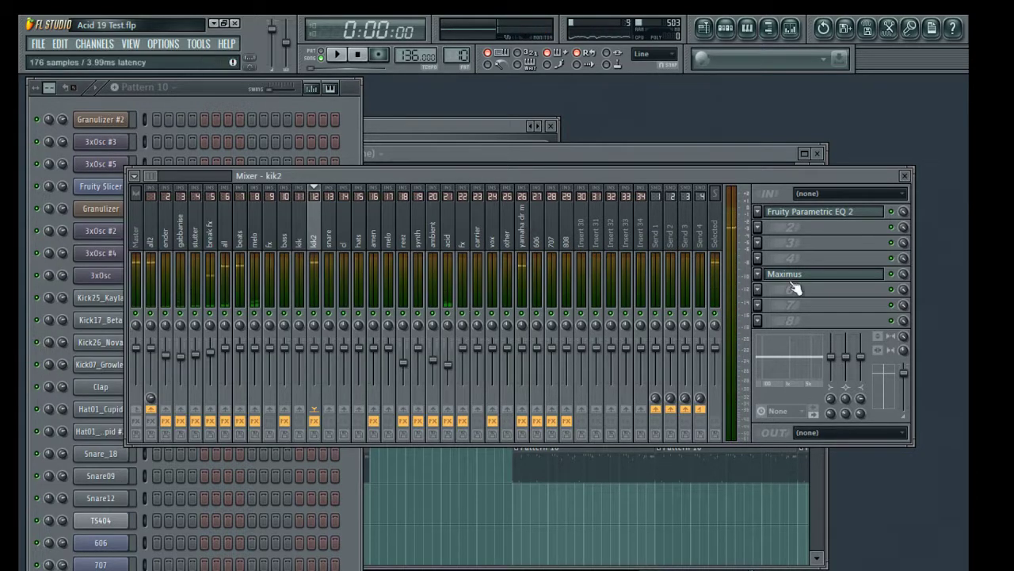
# Reopen kik2's Fruity Parametric EQ 2 and try a lower band 1 high-pass frequency while replaying the song.
pyautogui.click(842, 212)
pyautogui.moveTo(133, 330)
pyautogui.mouseDown()
pyautogui.moveTo(283, 333)
pyautogui.moveTo(115, 334)
pyautogui.mouseUp()
pyautogui.press('space')
pyautogui.press('space')
pyautogui.press('space')
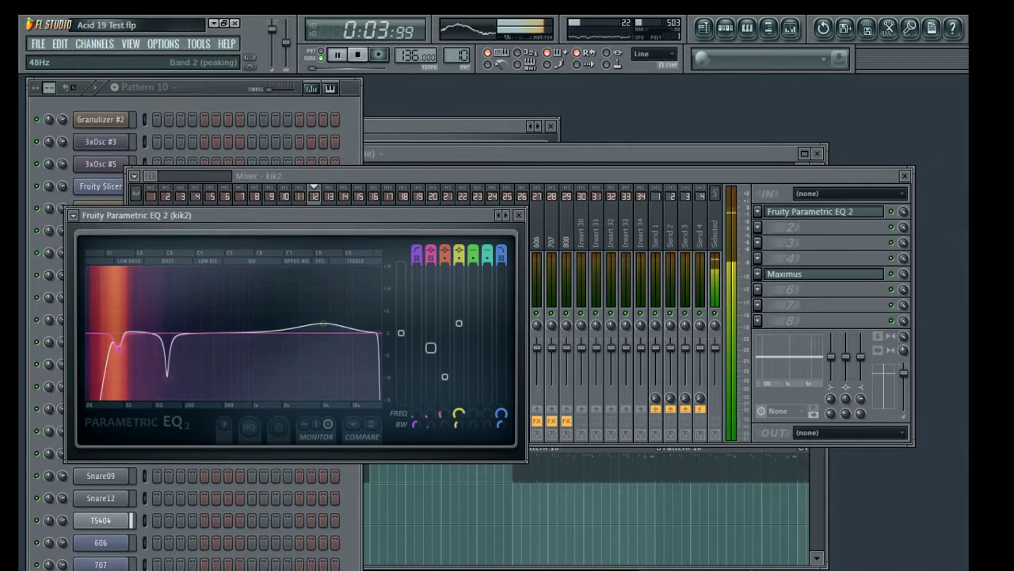
pyautogui.press('space')
# Move the band 1 high pass back up in frequency, boost the band 2 peak to the top of its range, and replay the song.
pyautogui.moveTo(115, 334); pyautogui.dragTo(135, 334)
pyautogui.press('space')
pyautogui.press('space')
pyautogui.press('space')
pyautogui.press('space')
pyautogui.press('space')
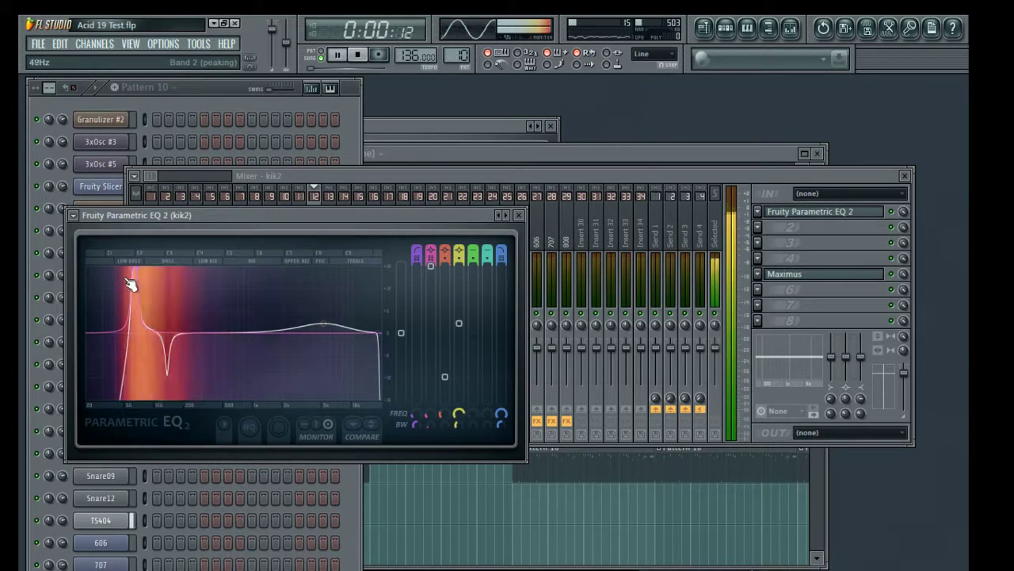
# Shift the band 2 peak to about 48 Hz, lower the band 1 high-pass frequency slightly, and audition the kick.
pyautogui.moveTo(135, 269)
pyautogui.mouseDown()
pyautogui.moveTo(132, 337)
pyautogui.moveTo(133, 326)
pyautogui.moveTo(120, 328)
pyautogui.moveTo(124, 238)
pyautogui.moveTo(127, 291)
pyautogui.moveTo(126, 273)
pyautogui.mouseUp()
pyautogui.press('space')
pyautogui.press('space')
pyautogui.press('space')
pyautogui.press('space')
pyautogui.press('space')
pyautogui.press('space')
pyautogui.moveTo(124, 336); pyautogui.dragTo(120, 333)
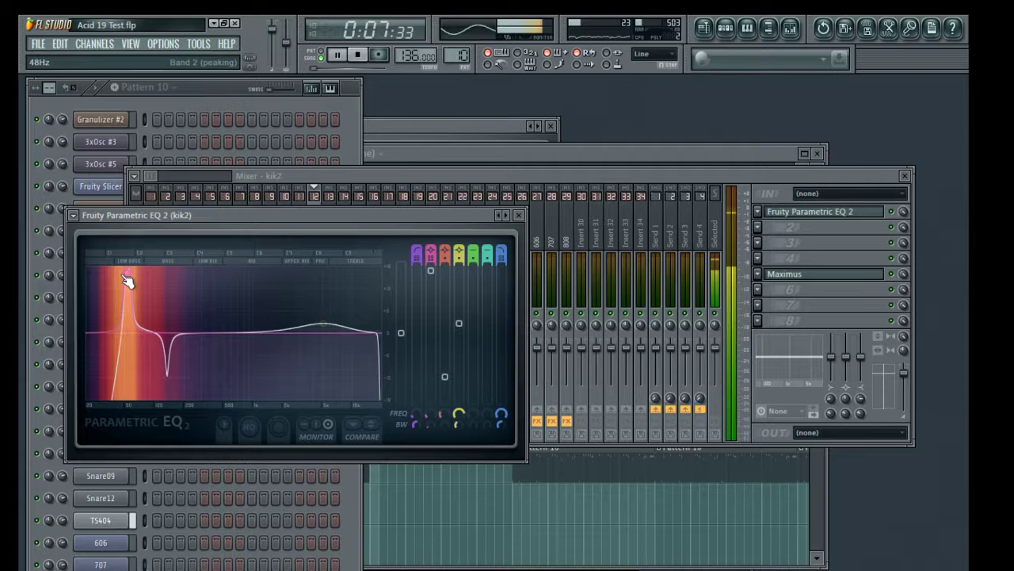
pyautogui.press('space')
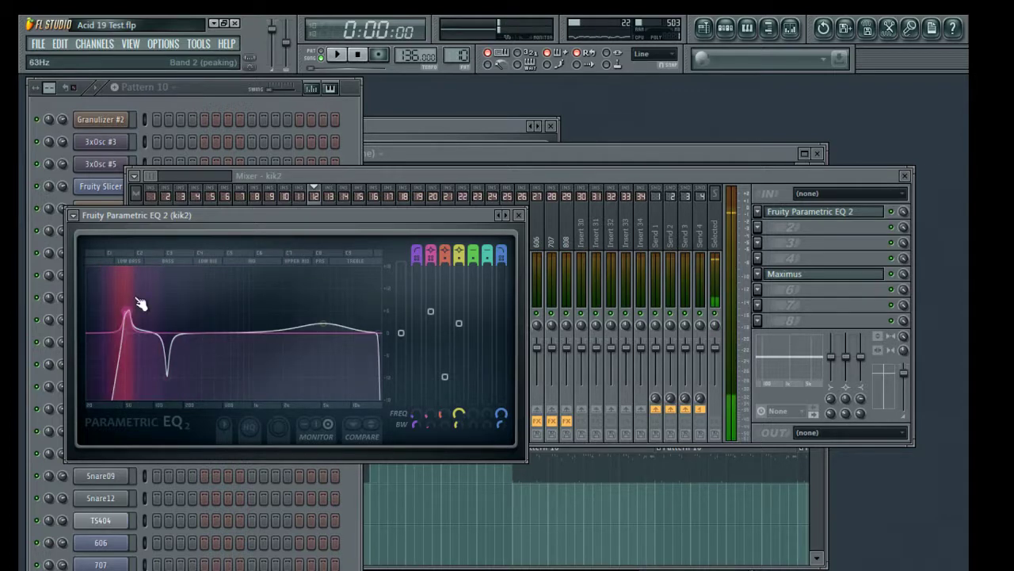
# Raise the band 1 high pass to about 72 Hz during playback, stop the song and close the equalizer.
pyautogui.press('space')
pyautogui.moveTo(122, 332); pyautogui.dragTo(141, 332)
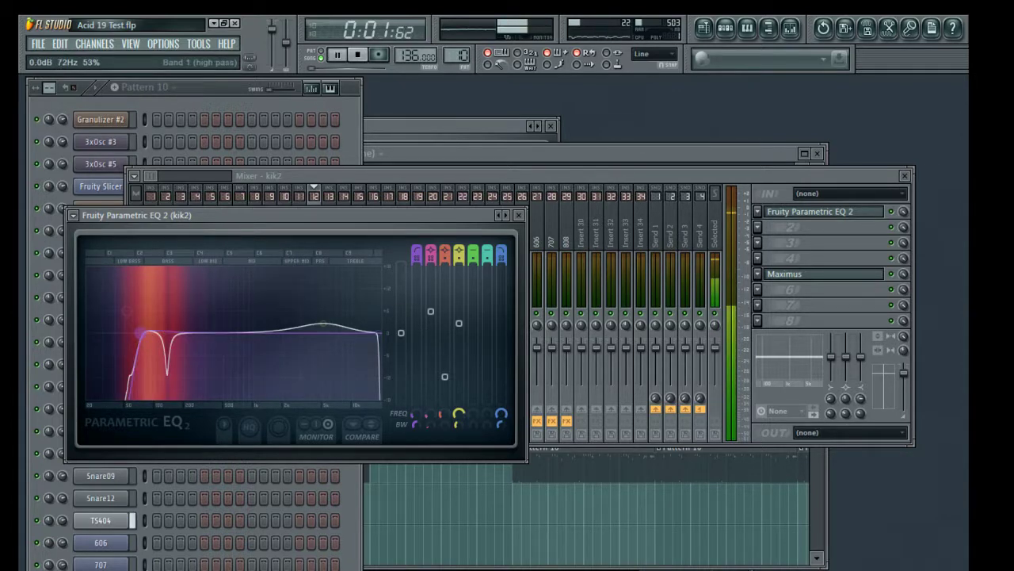
pyautogui.press('space')
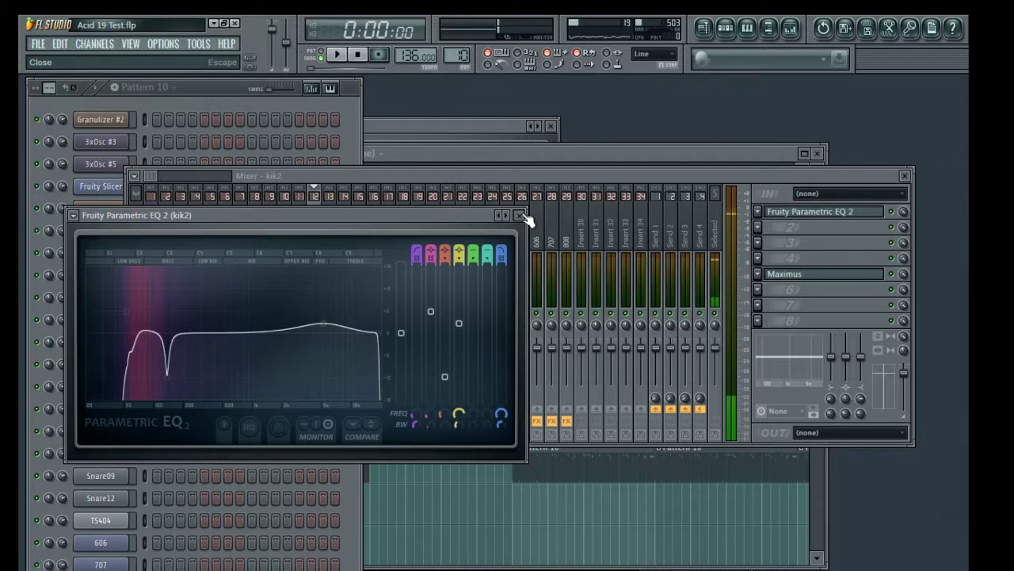
pyautogui.click(519, 215)
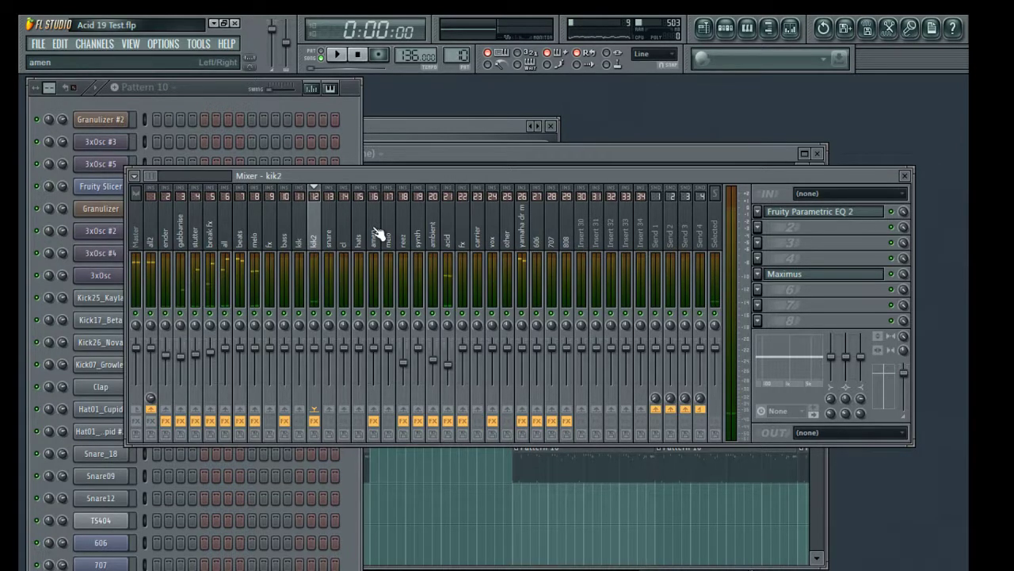
# Bring up the playlist, open the piano roll of 3xOsc #4 for Pattern 7, and select all its notes.
pyautogui.press('F5')
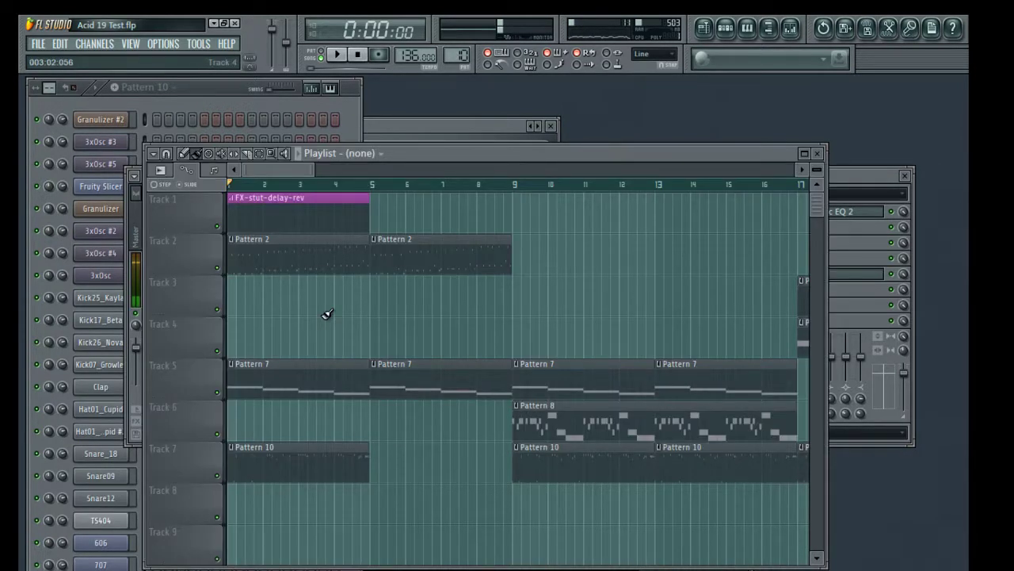
pyautogui.press('F7')
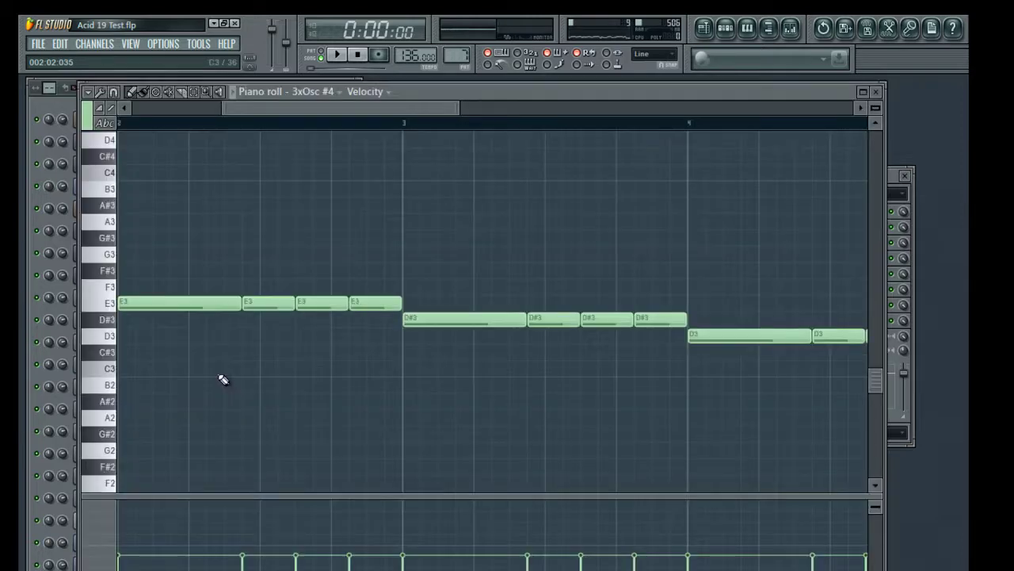
pyautogui.hotkey('ctrl', 'a')
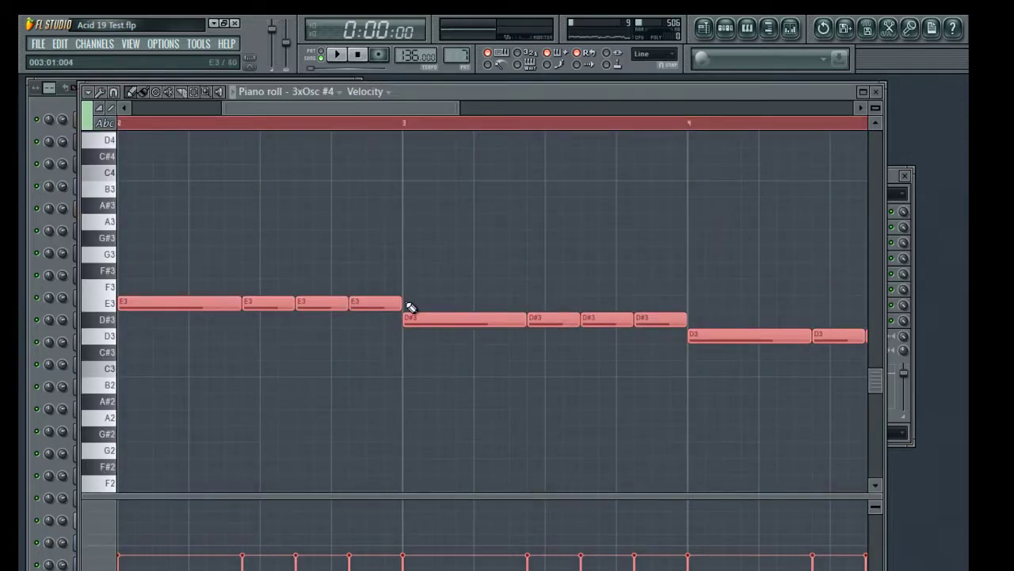
pyautogui.hotkey('ctrl', 'z')
# Shorten the long first note of each bar to match the other short 3xOsc #4 notes, playing the song meanwhile.
pyautogui.moveTo(171, 252); pyautogui.dragTo(186, 311)
pyautogui.moveTo(439, 263); pyautogui.dragTo(451, 325)
pyautogui.moveTo(708, 313); pyautogui.dragTo(748, 360)
pyautogui.scroll(-5, 487, 143)
pyautogui.moveTo(464, 333); pyautogui.dragTo(439, 333)
pyautogui.press('space')
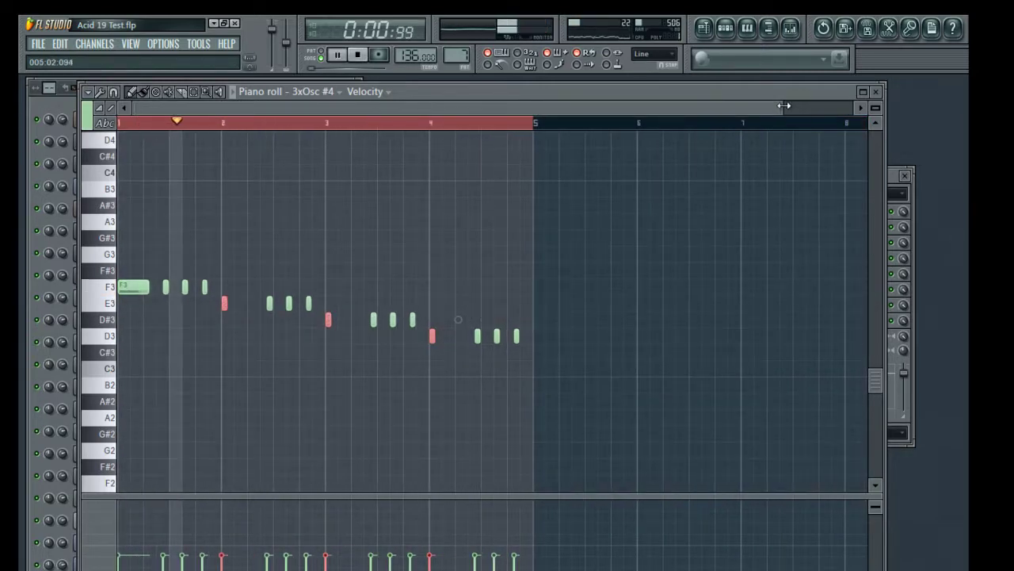
pyautogui.moveTo(785, 108); pyautogui.dragTo(507, 108)
pyautogui.moveTo(172, 287); pyautogui.dragTo(127, 287)
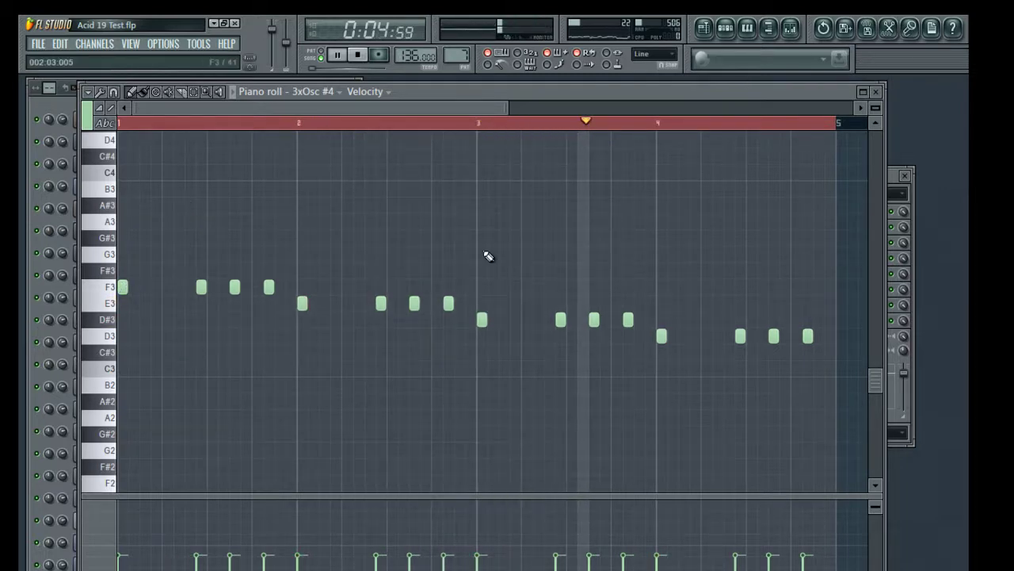
# Select all 3xOsc #4 notes, lengthen them together until the closely spaced notes meet, and replay the song.
pyautogui.hotkey('ctrl', 'a')
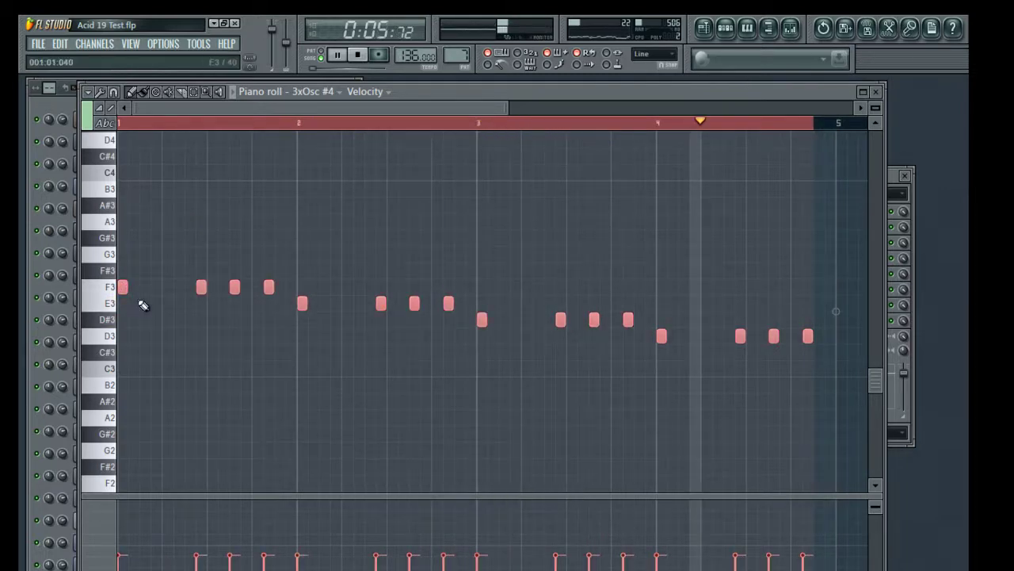
pyautogui.press('space')
pyautogui.moveTo(126, 287); pyautogui.dragTo(152, 289)
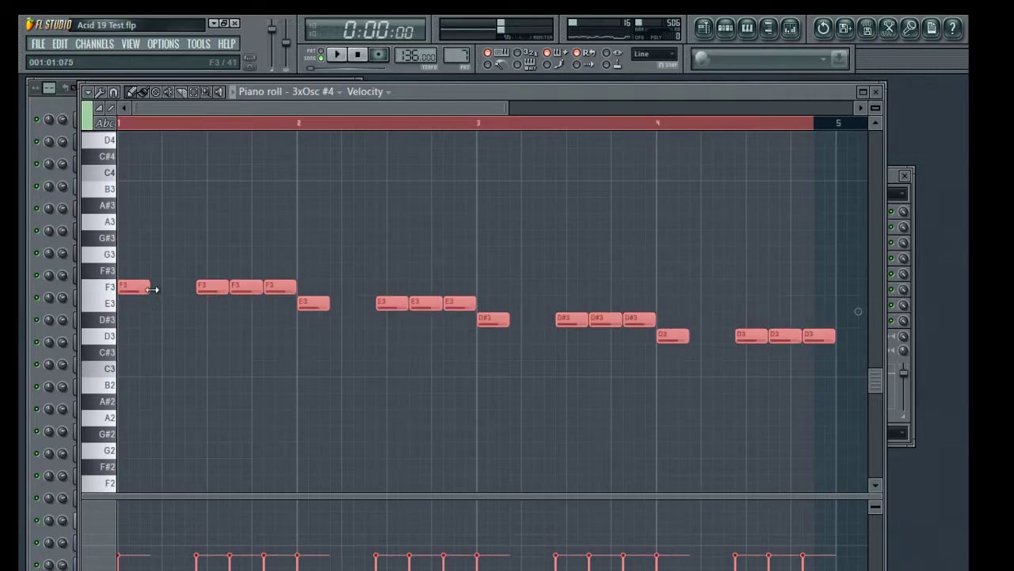
pyautogui.press('space')
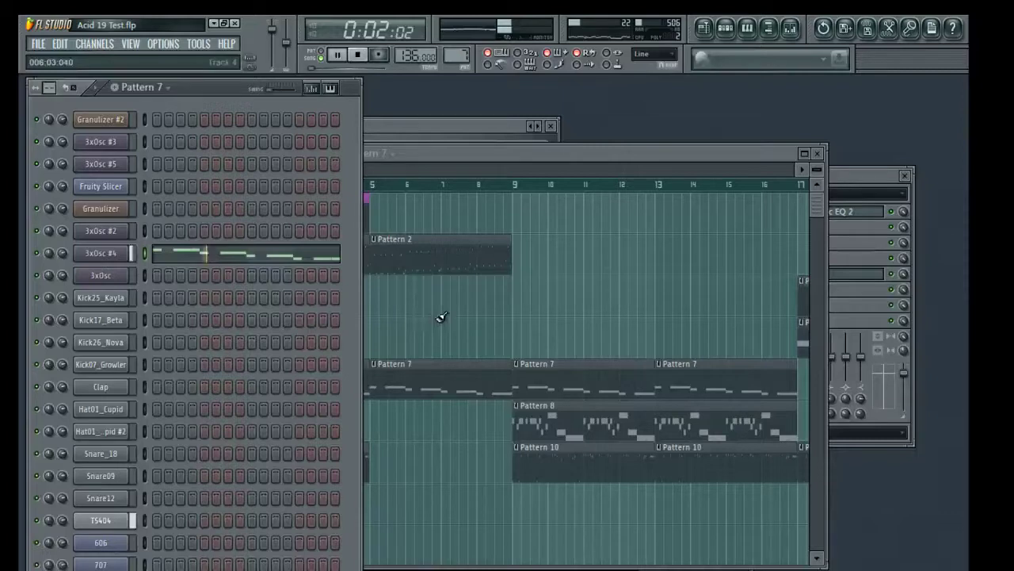
# Open the channel settings of 3xOsc #4 at the miscellaneous options, stop playback and close the playlist.
pyautogui.click(97, 254)
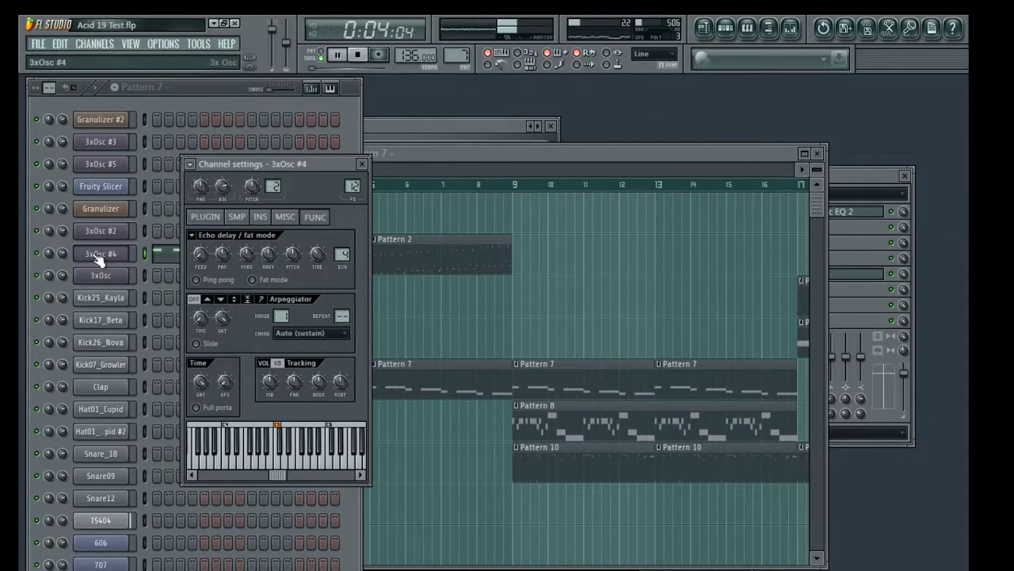
pyautogui.click(299, 218)
pyautogui.press('space')
pyautogui.click(818, 152)
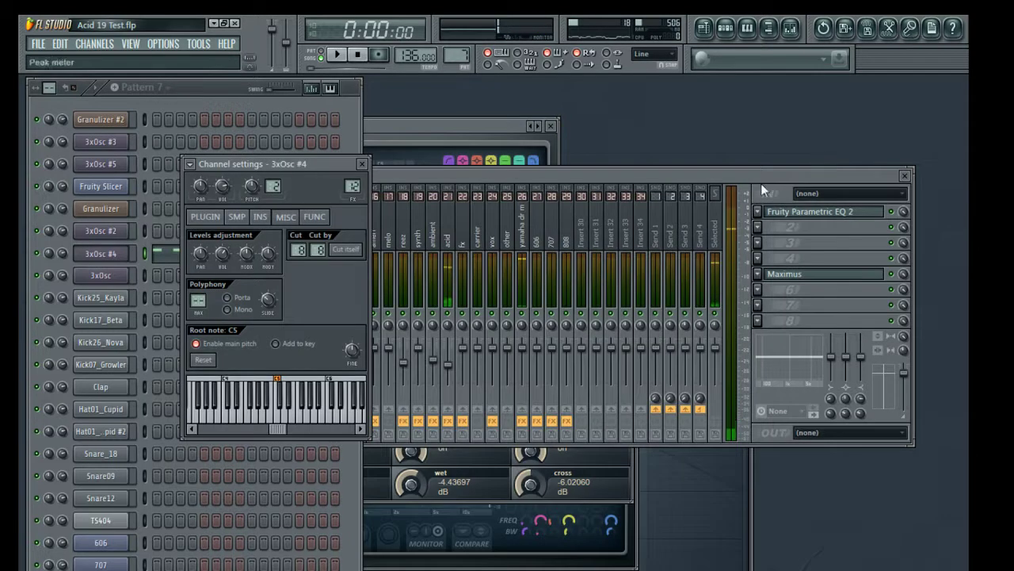
# Audition 3xOsc #4 with a few test notes and bring the mixer to the front.
pyautogui.press('q')
pyautogui.press('z')
pyautogui.press('x')
pyautogui.click(502, 176)
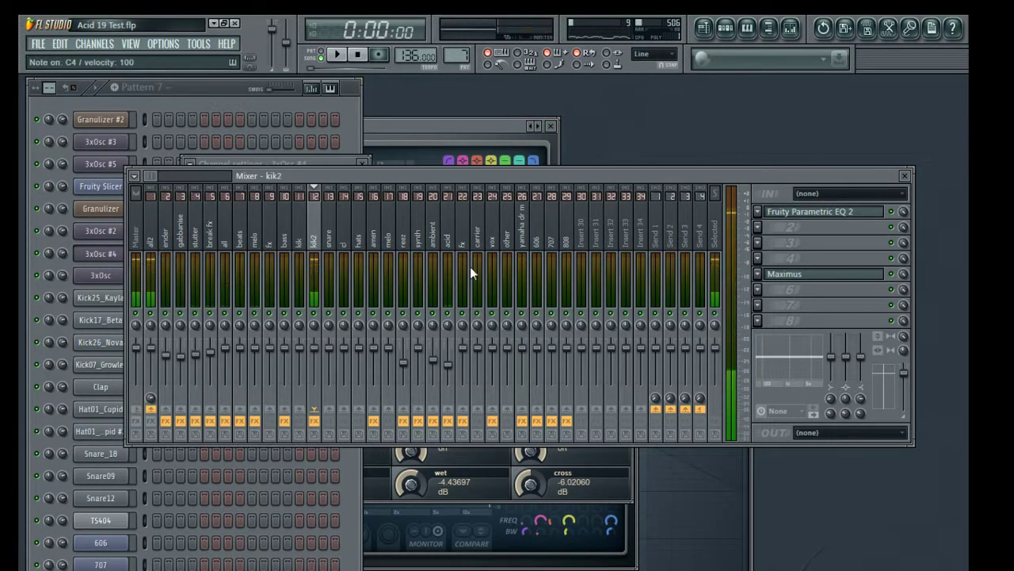
# Lower the kik2 track's fader, audition the kick, and bring the fader to -2.5 dB while the song plays.
pyautogui.moveTo(317, 351)
pyautogui.mouseDown()
pyautogui.moveTo(314, 382)
pyautogui.moveTo(314, 364)
pyautogui.mouseUp()
pyautogui.press('z')
pyautogui.press('z')
pyautogui.press('z')
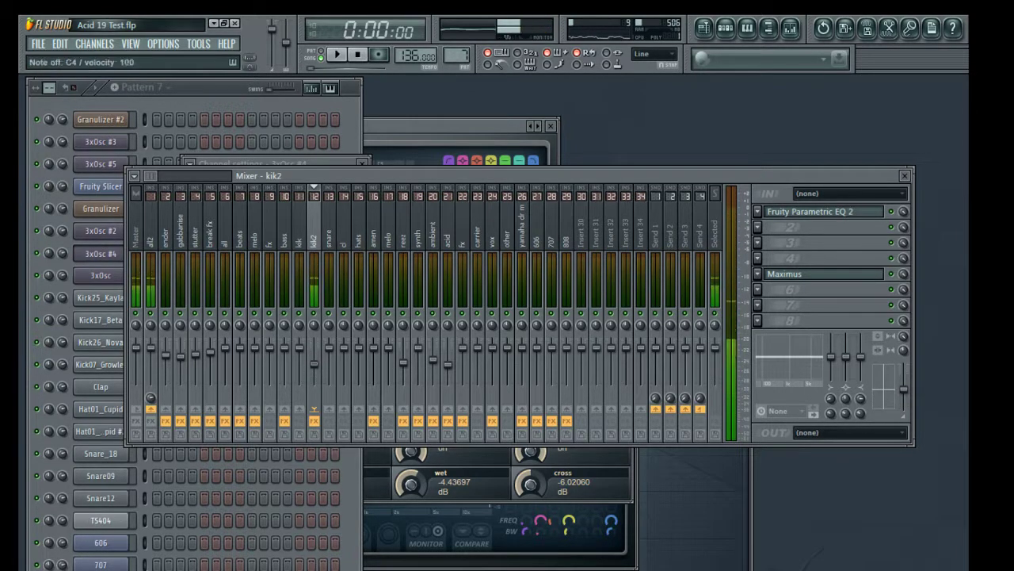
pyautogui.press('space')
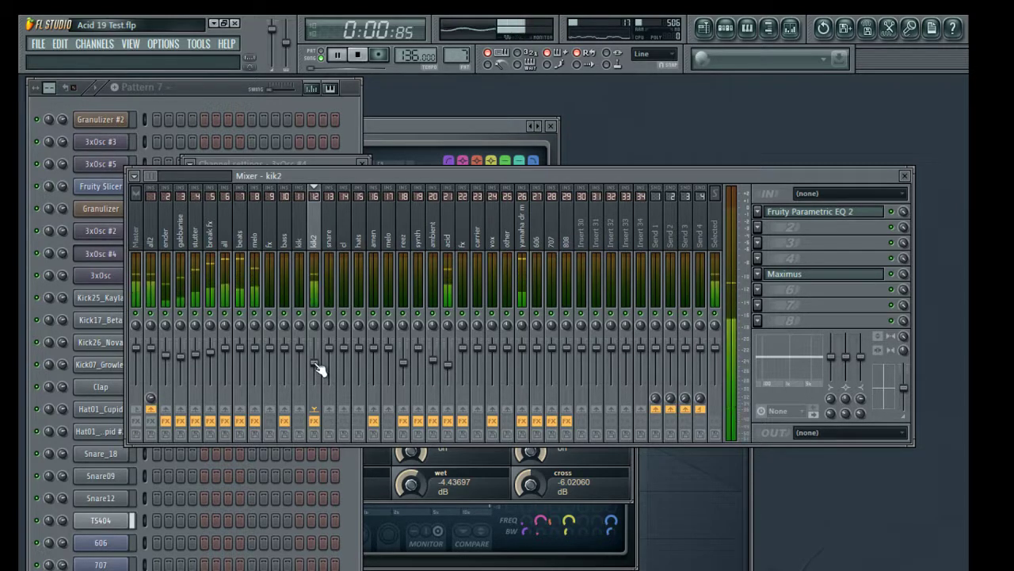
pyautogui.moveTo(314, 364)
pyautogui.mouseDown()
pyautogui.moveTo(314, 340)
pyautogui.moveTo(313, 350)
pyautogui.mouseUp()
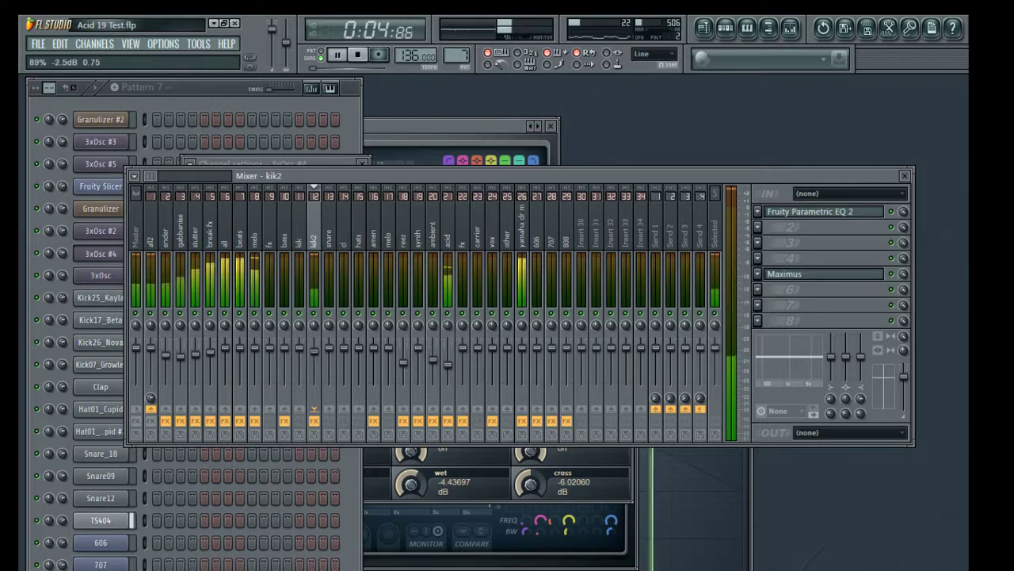
# Reset the acid and kik2 track faders, lower the acid fader slightly during playback, and stop the song.
pyautogui.click(445, 269)
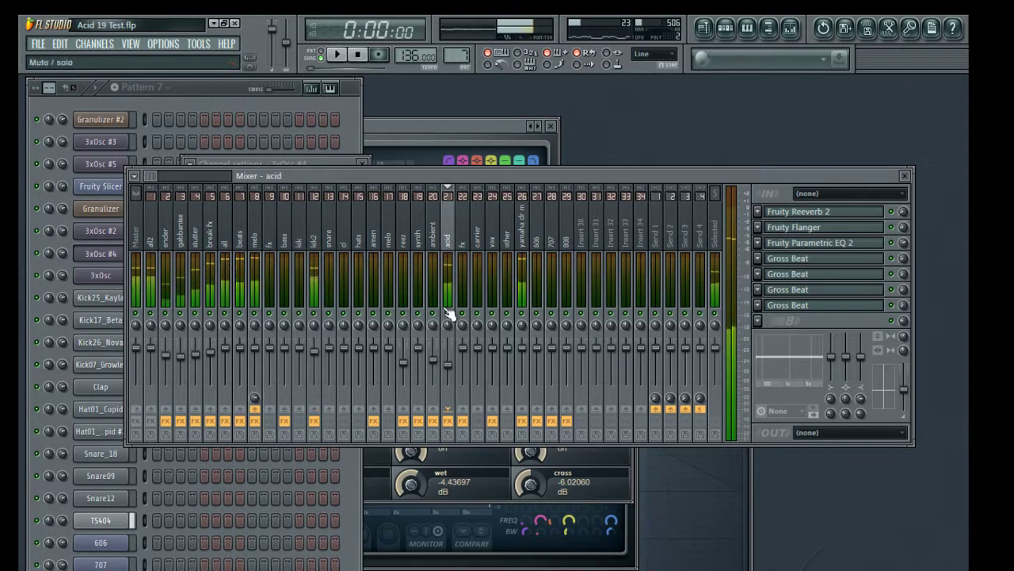
pyautogui.rightClick(449, 369)
pyautogui.click(469, 378)
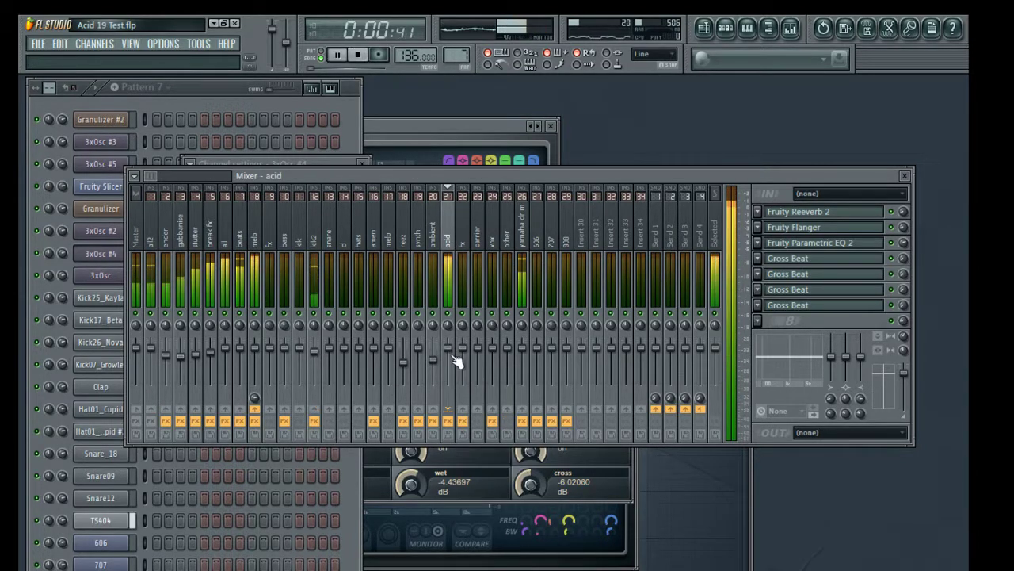
pyautogui.rightClick(315, 350)
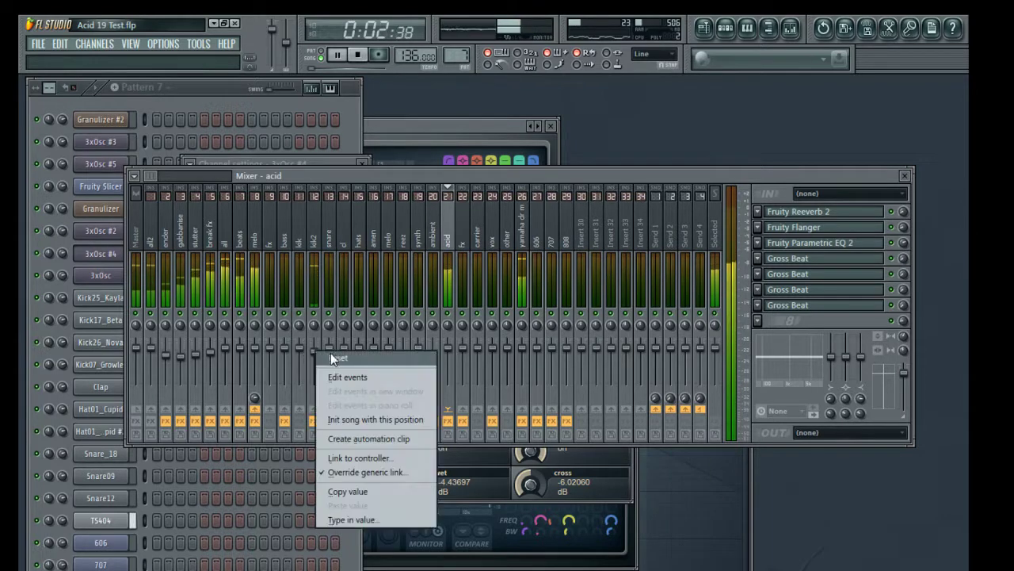
pyautogui.click(336, 360)
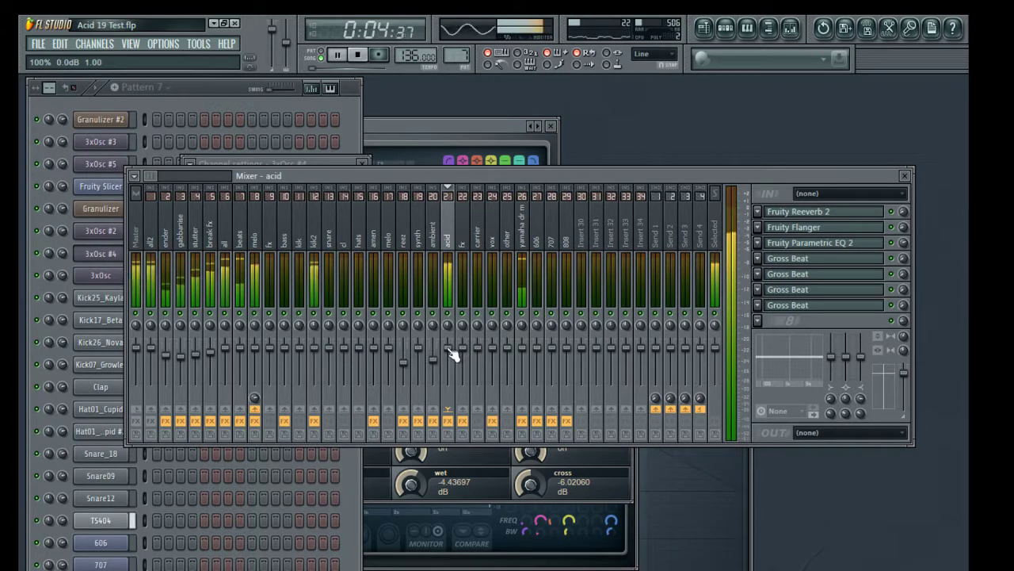
pyautogui.moveTo(449, 347)
pyautogui.mouseDown()
pyautogui.moveTo(448, 366)
pyautogui.moveTo(448, 349)
pyautogui.mouseUp()
pyautogui.press('space')
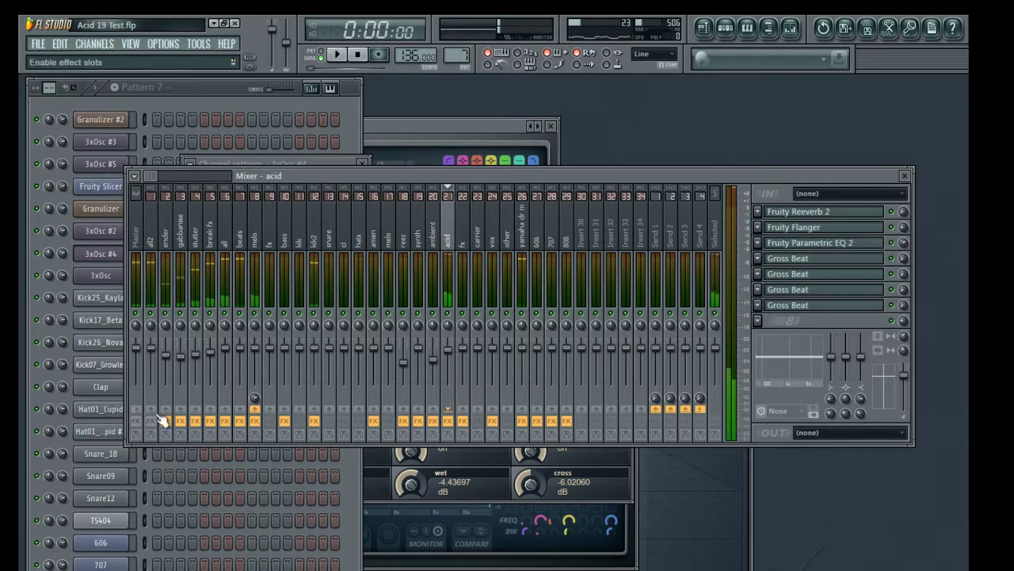
# Open Maximus on the all2 track with the song playing and raise its master band's pre gain to 18.1 dB.
pyautogui.click(152, 242)
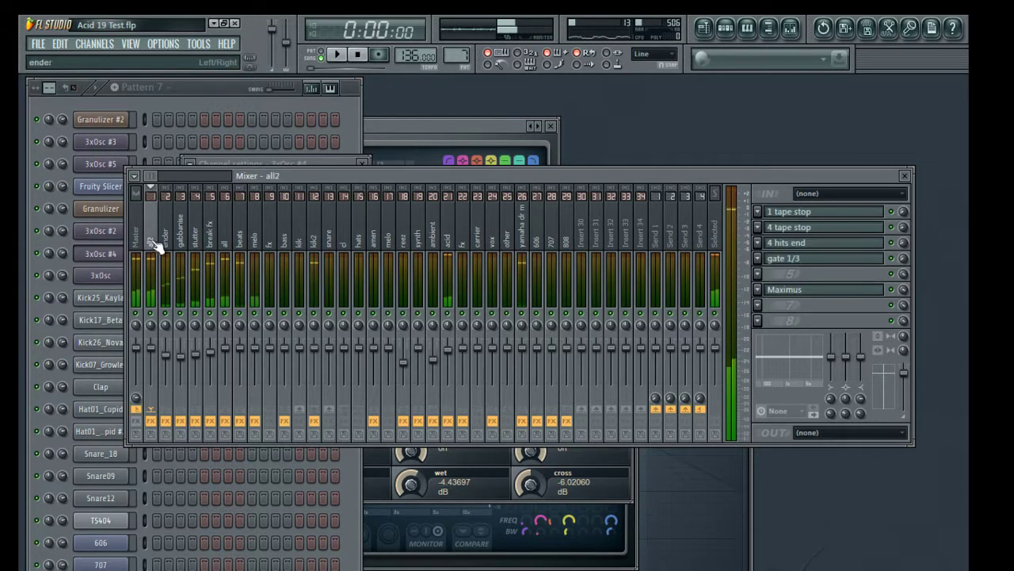
pyautogui.click(868, 291)
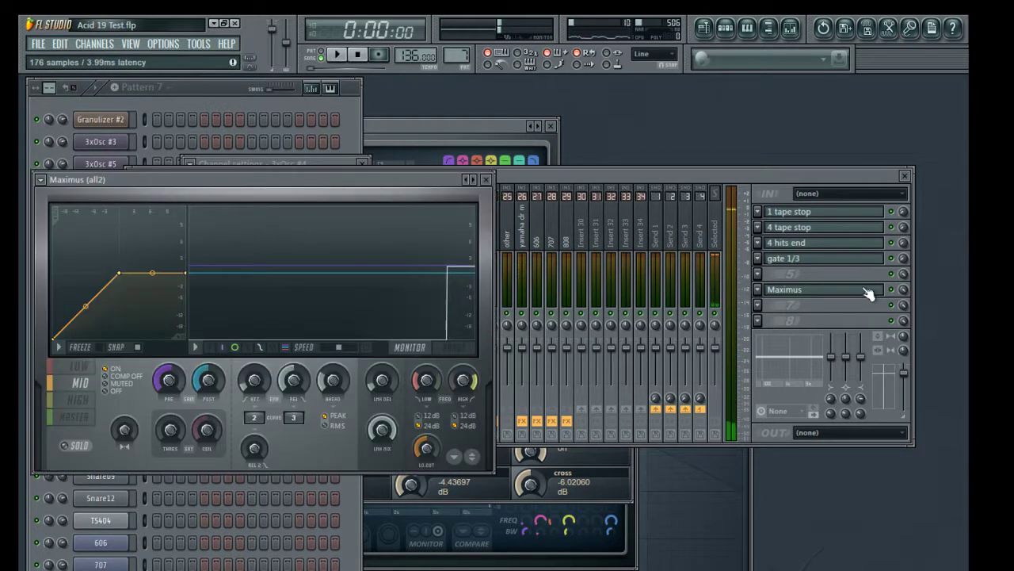
pyautogui.click(904, 224)
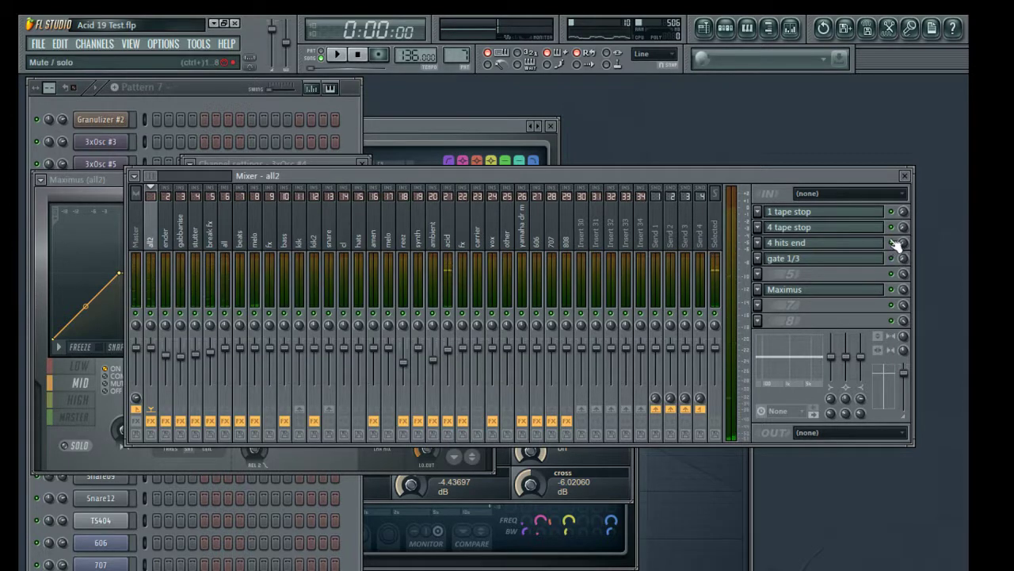
pyautogui.press('space')
pyautogui.click(894, 290)
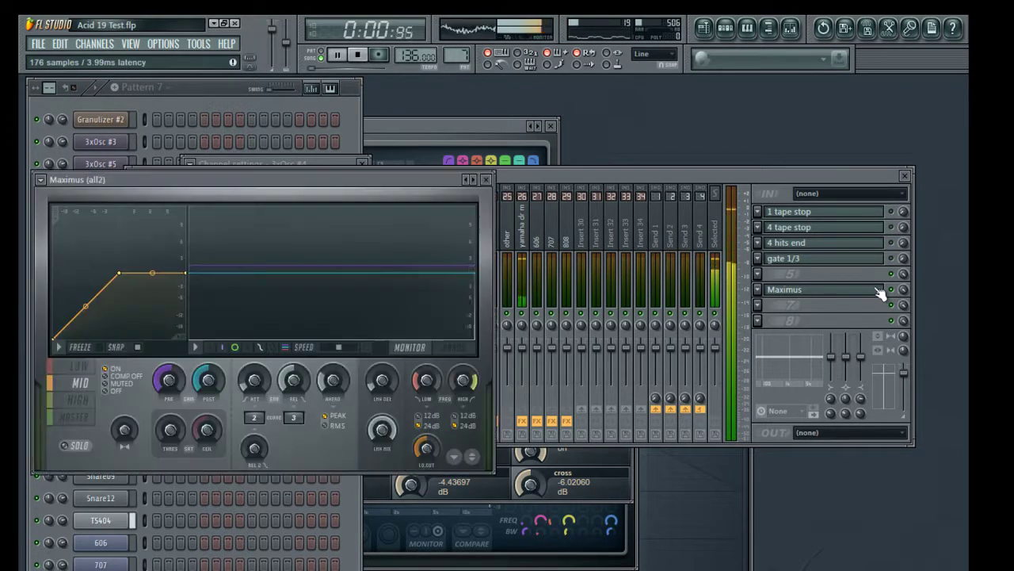
pyautogui.click(465, 179)
pyautogui.click(495, 70)
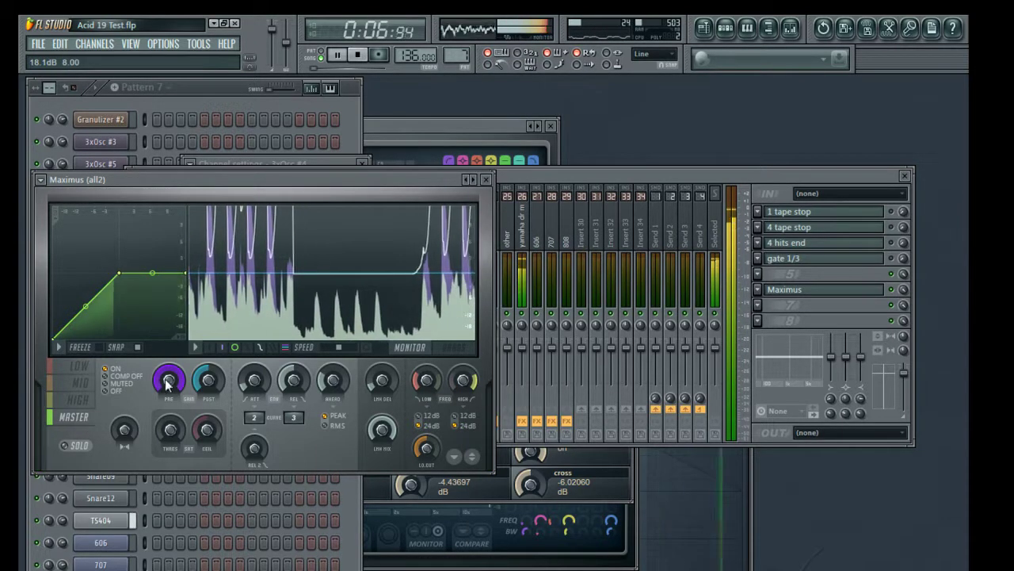
# Raise the Maximus pre gain to 6.1 dB on the low band and 3.5 dB on the high band, replaying the song.
pyautogui.click(49, 366)
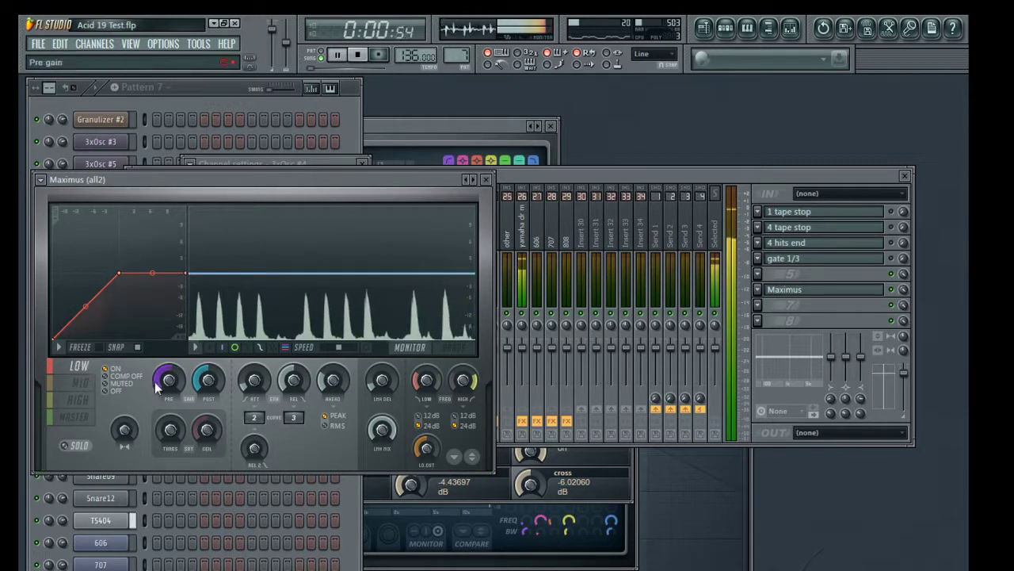
pyautogui.moveTo(167, 378)
pyautogui.mouseDown()
pyautogui.moveTo(167, 347)
pyautogui.moveTo(167, 361)
pyautogui.mouseUp()
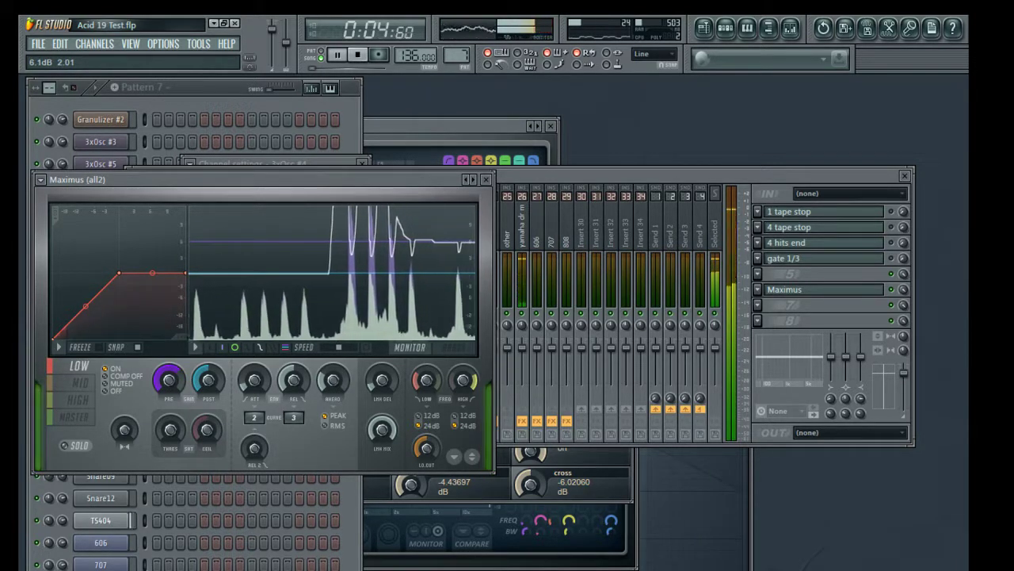
pyautogui.press('space')
pyautogui.press('space')
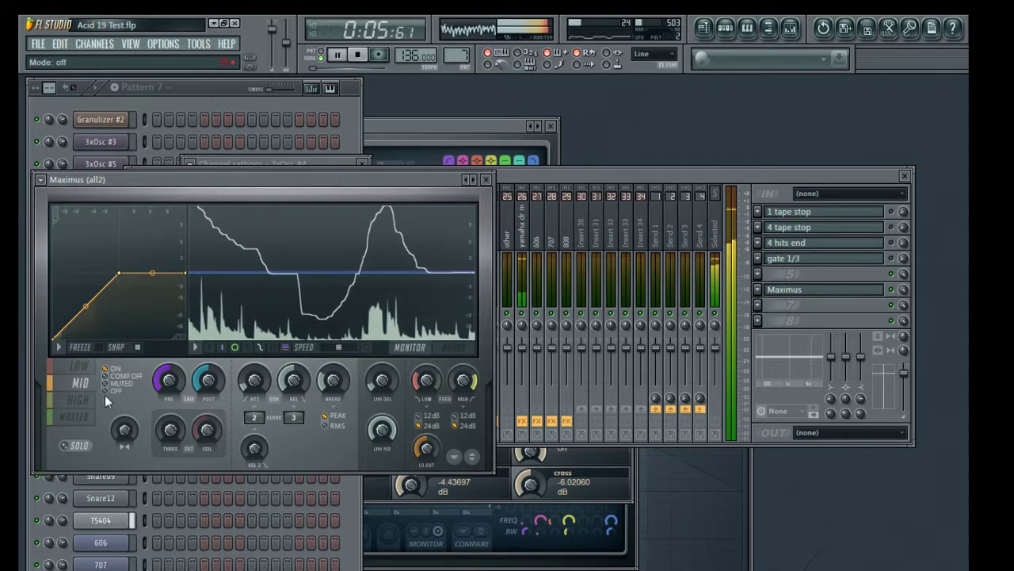
pyautogui.click(79, 399)
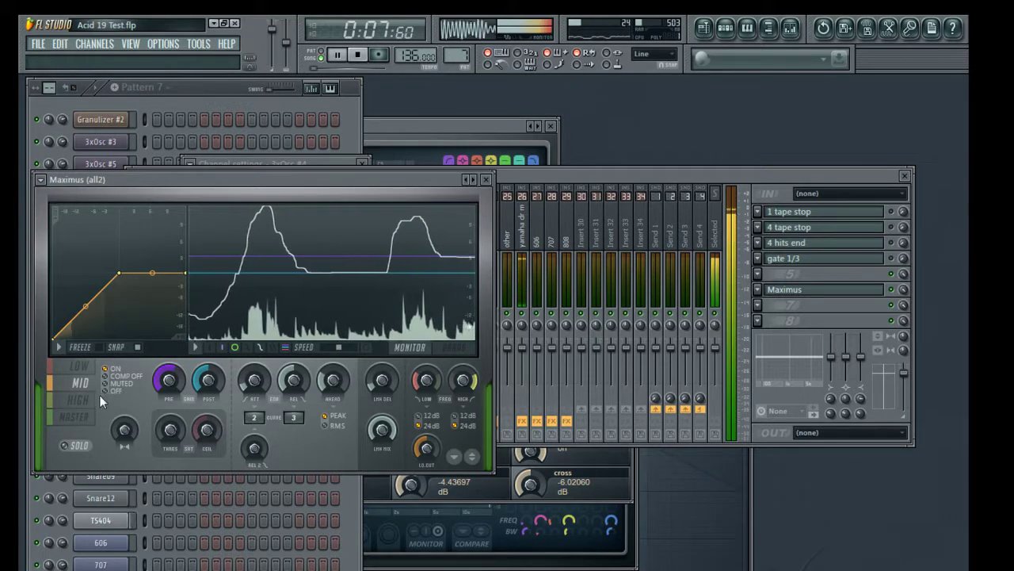
pyautogui.press('space')
pyautogui.press('space')
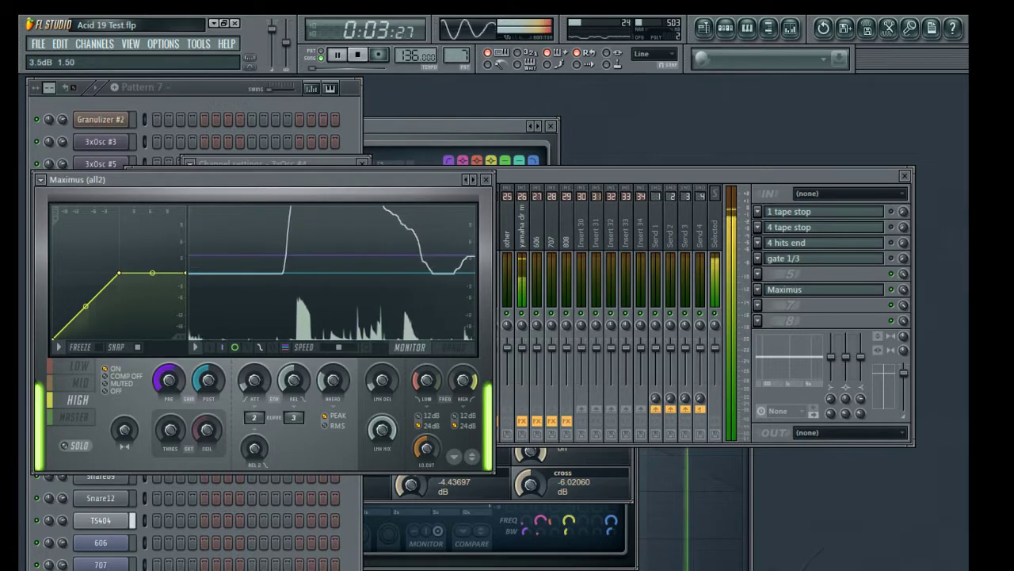
# Set the pre gain of the all2 Maximus master band to 12.4 dB and close the plugin.
pyautogui.click(79, 418)
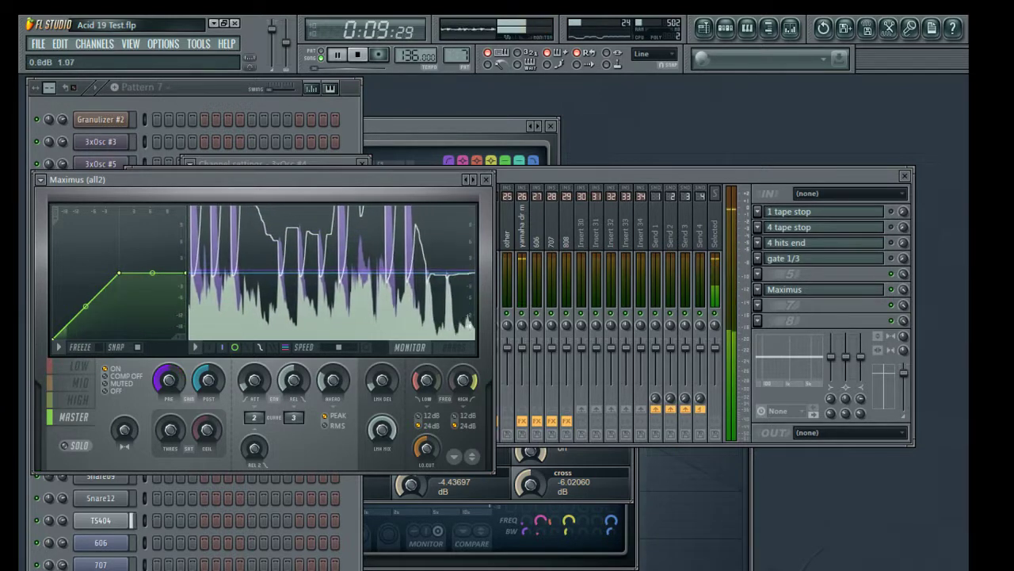
pyautogui.moveTo(169, 381); pyautogui.dragTo(169, 333)
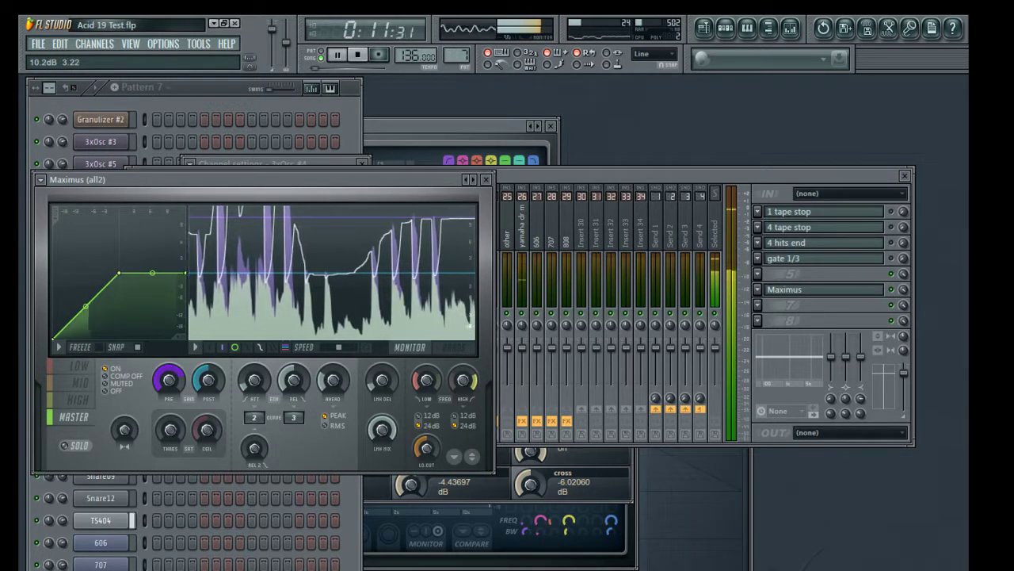
pyautogui.moveTo(173, 379)
pyautogui.mouseDown()
pyautogui.moveTo(173, 425)
pyautogui.moveTo(173, 395)
pyautogui.mouseUp()
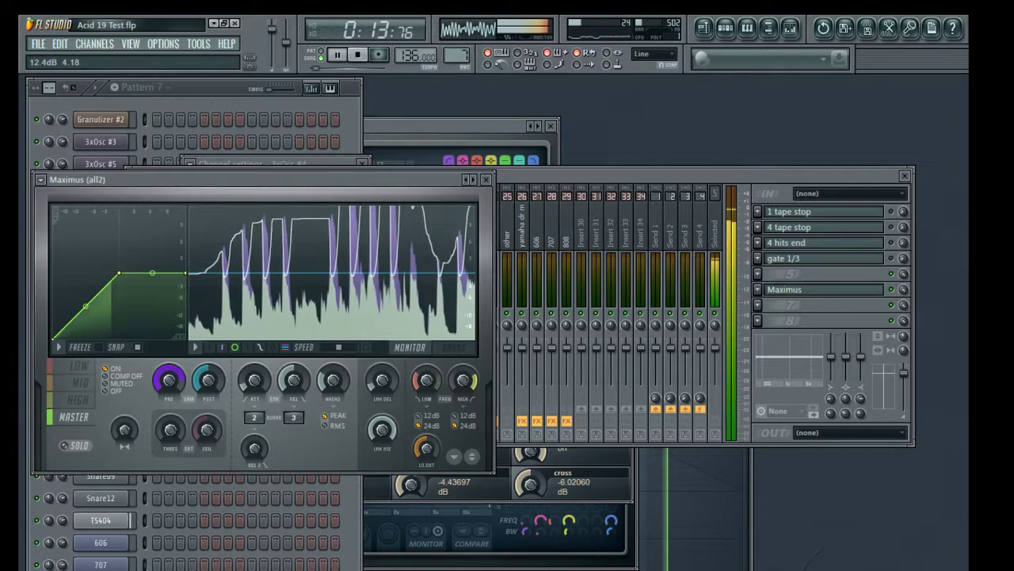
pyautogui.click(486, 179)
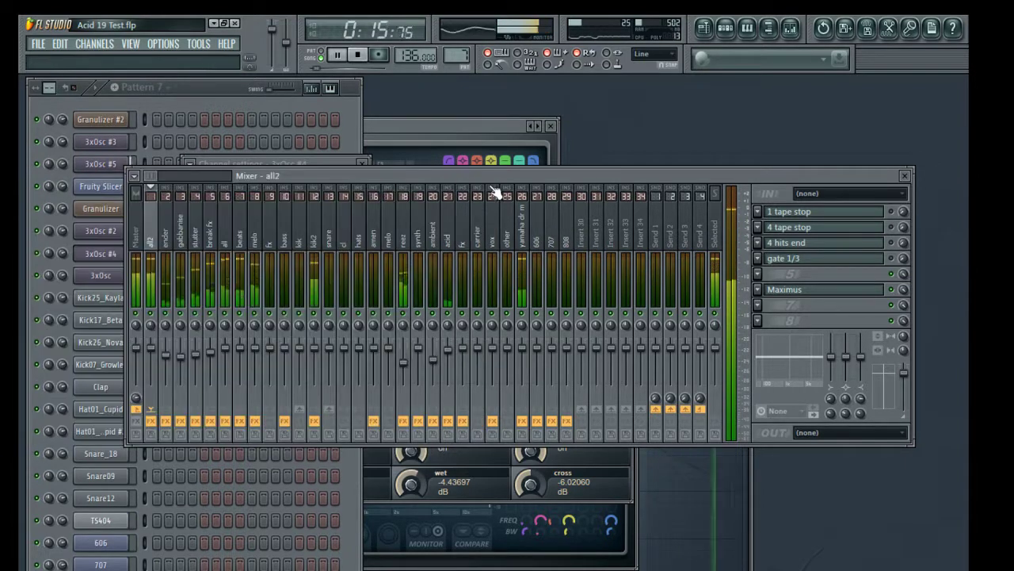
# Enable the Master track's effects and open its Fruity Limiter.
pyautogui.click(139, 239)
pyautogui.click(137, 420)
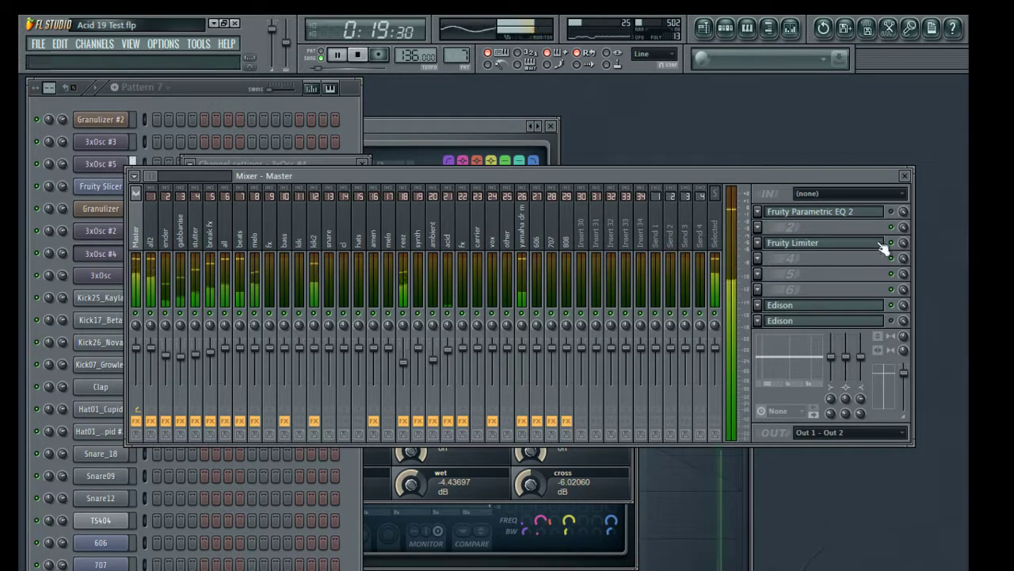
pyautogui.click(877, 240)
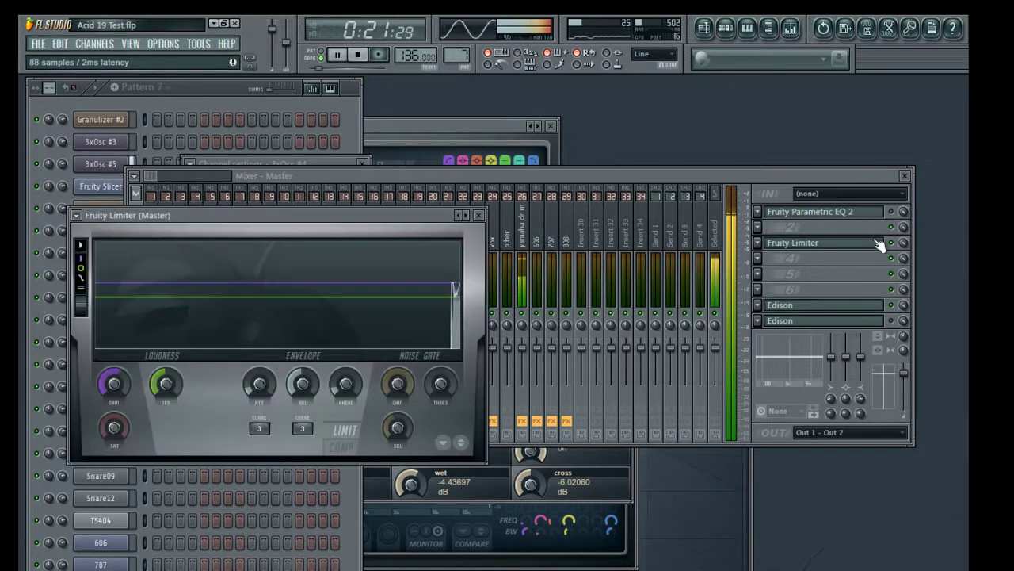
# Push the Fruity Limiter gain up to 18.1 dB, reduce it to 6.6 dB, close the plugin and stop playback.
pyautogui.moveTo(122, 378); pyautogui.dragTo(122, 317)
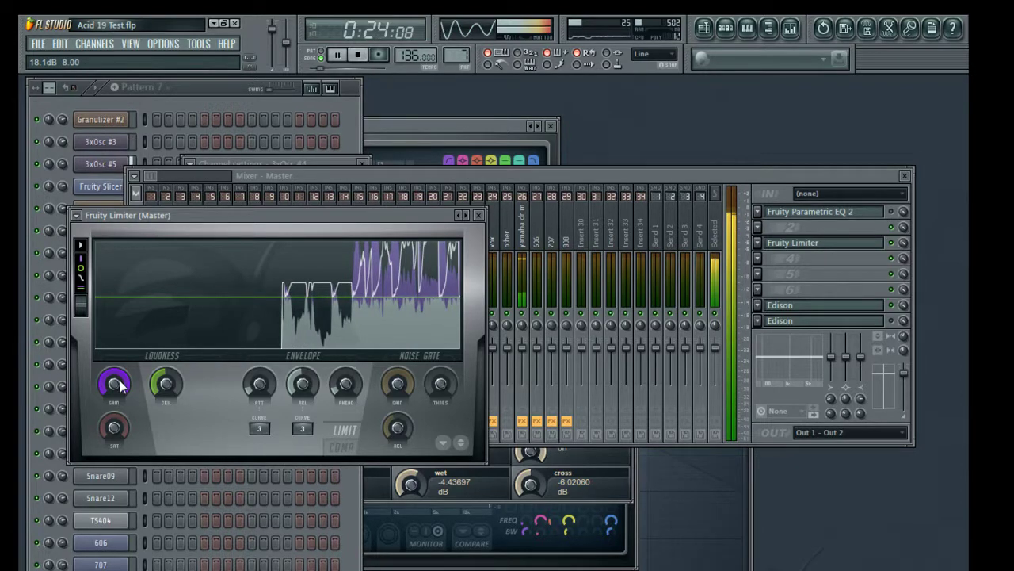
pyautogui.moveTo(120, 385)
pyautogui.mouseDown()
pyautogui.moveTo(120, 401)
pyautogui.moveTo(120, 388)
pyautogui.mouseUp()
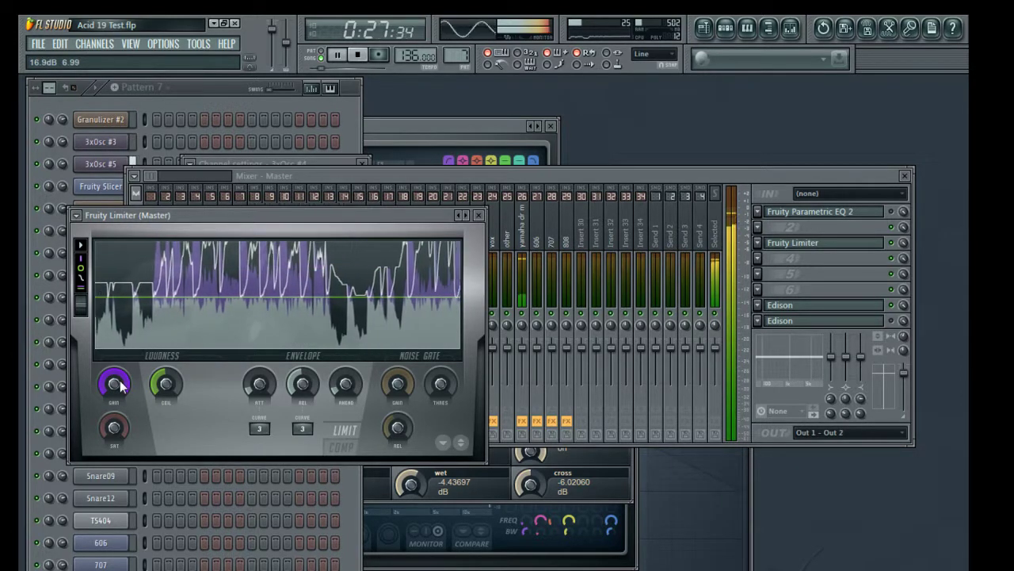
pyautogui.scroll(-5, 119, 384)
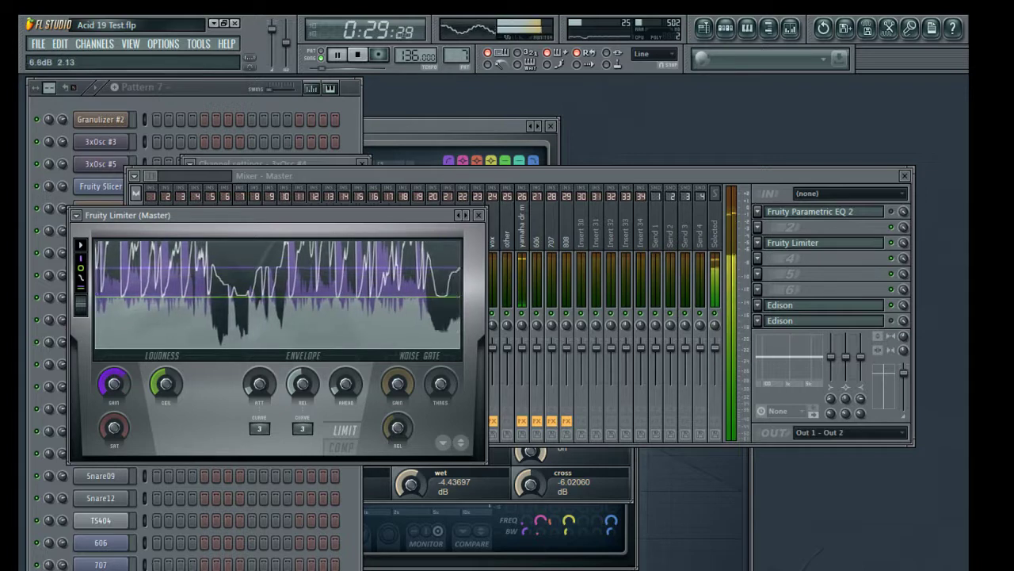
pyautogui.click(479, 215)
pyautogui.press('space')
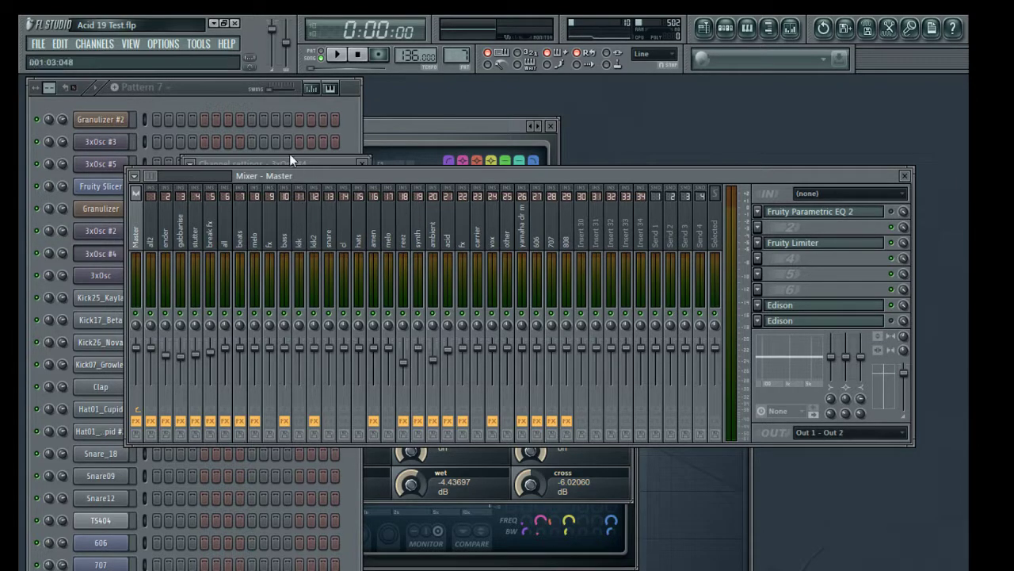
# Replay the song, select the kik2 mixer track, open the playlist and stop playback.
pyautogui.press('space')
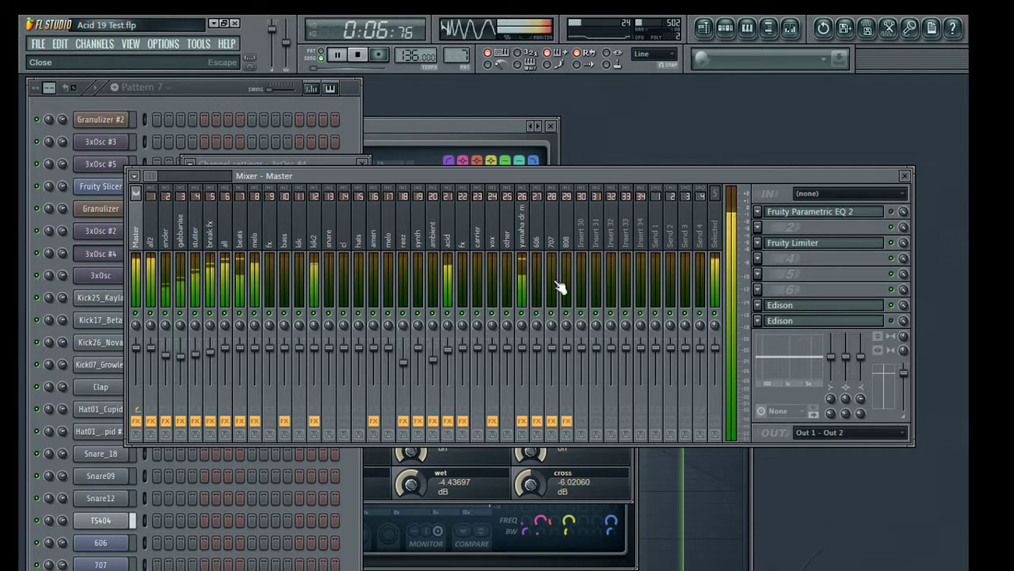
pyautogui.click(313, 257)
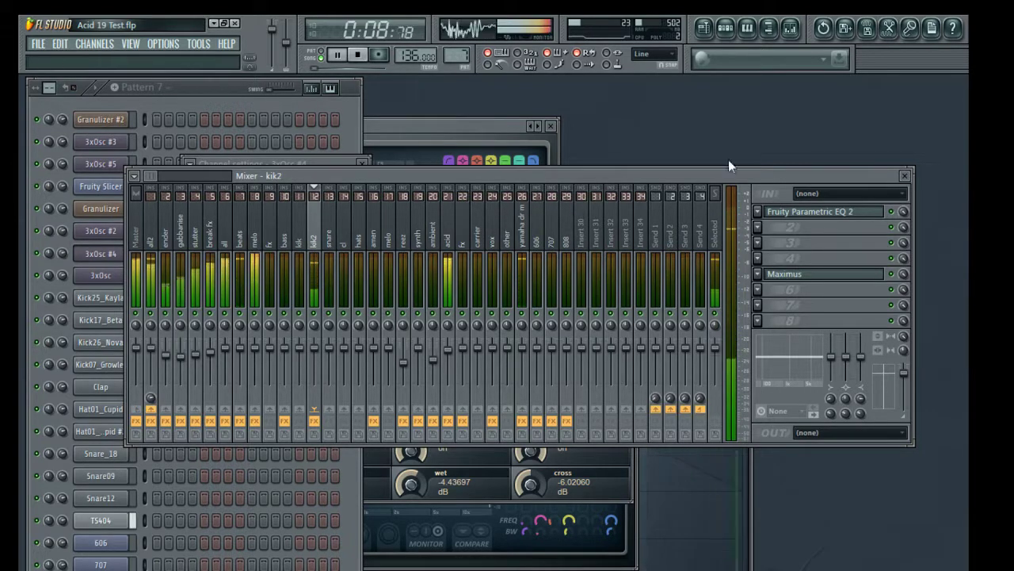
pyautogui.click(705, 30)
pyautogui.press('space')
# Place a Pattern 10 clip at bar 5 on Track 7, delete the Pattern 10 and Pattern 7 clips at bar 1, and replay.
pyautogui.click(319, 465)
pyautogui.click(381, 490)
pyautogui.moveTo(424, 491); pyautogui.dragTo(424, 451)
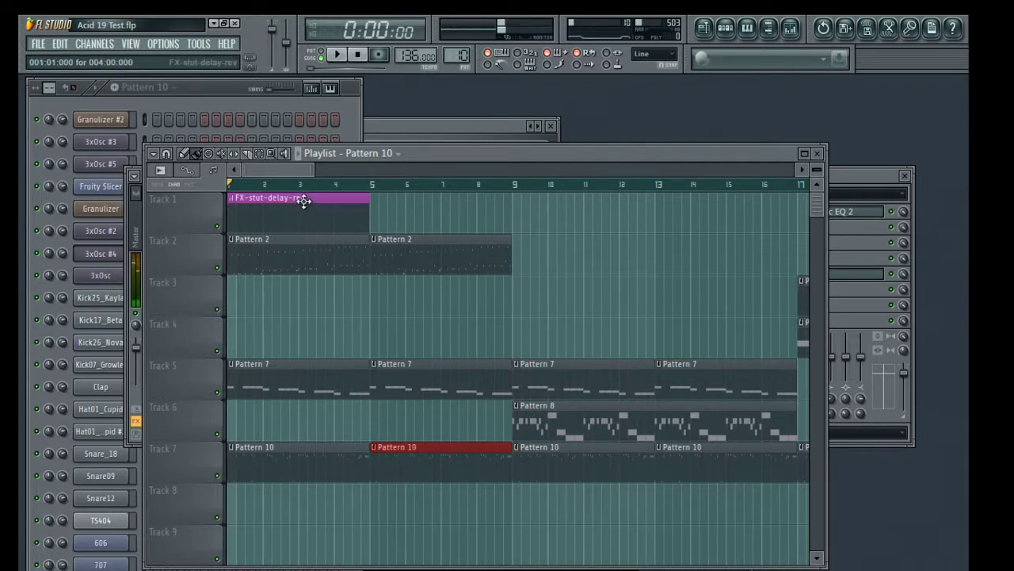
pyautogui.rightClick(319, 445)
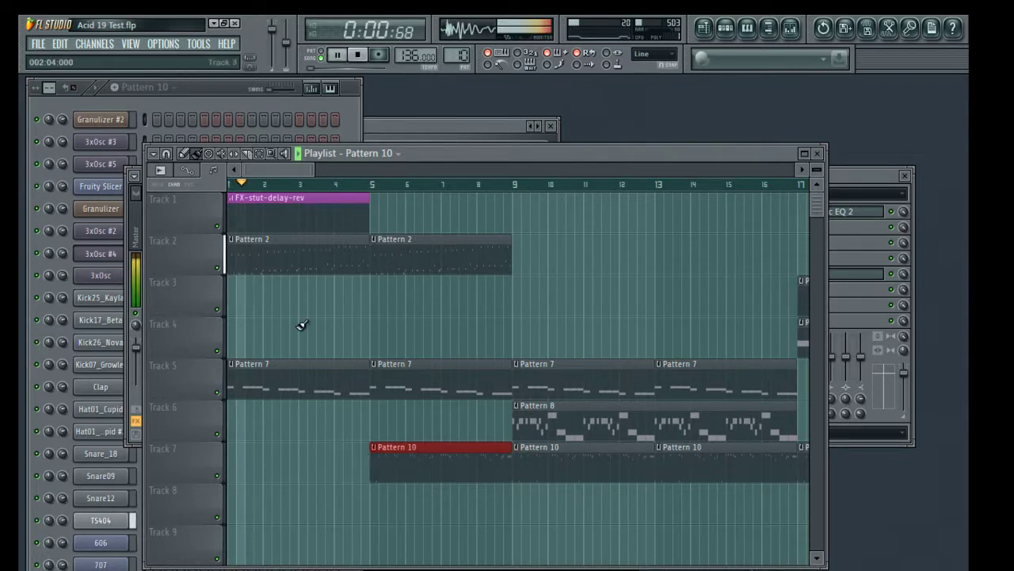
pyautogui.press('space')
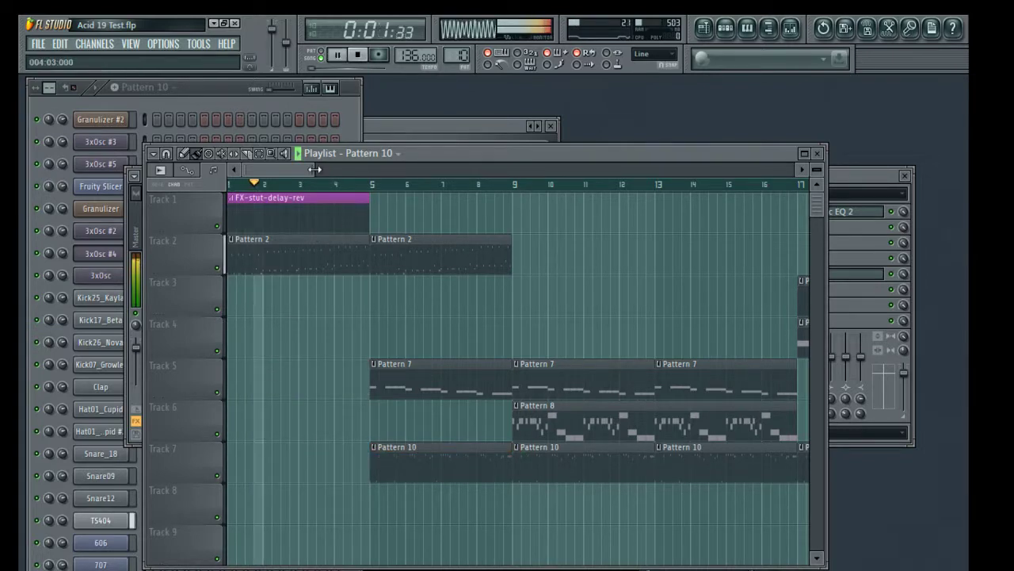
# Move all clips from bar 5 onward four bars later and fill the Track 2 gap at bar 5 with a Pattern 2 clip.
pyautogui.moveTo(314, 169); pyautogui.dragTo(813, 150)
pyautogui.moveTo(761, 507); pyautogui.dragTo(253, 194)
pyautogui.moveTo(255, 383); pyautogui.dragTo(274, 381)
pyautogui.click(263, 245)
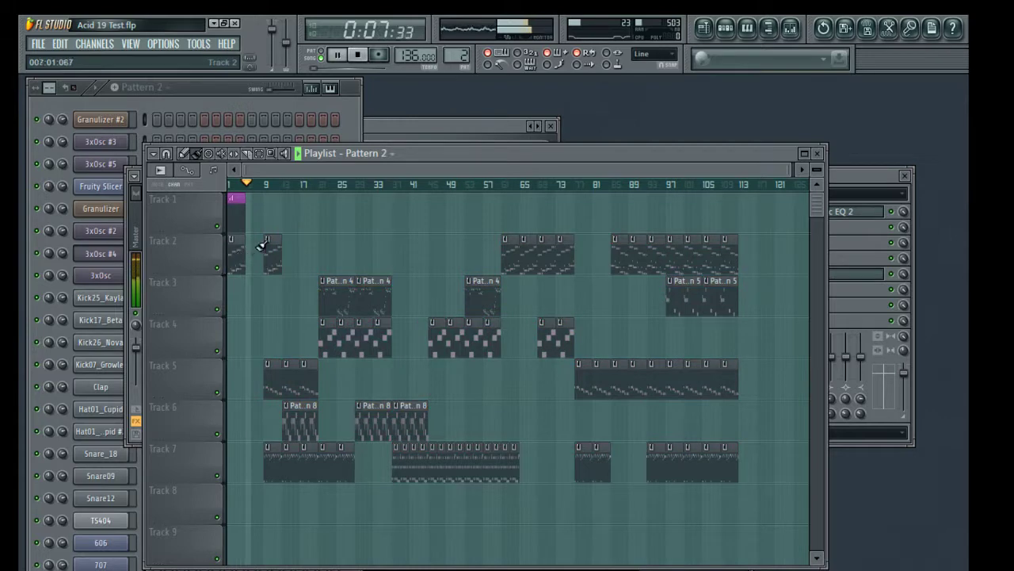
pyautogui.moveTo(248, 302); pyautogui.dragTo(250, 256)
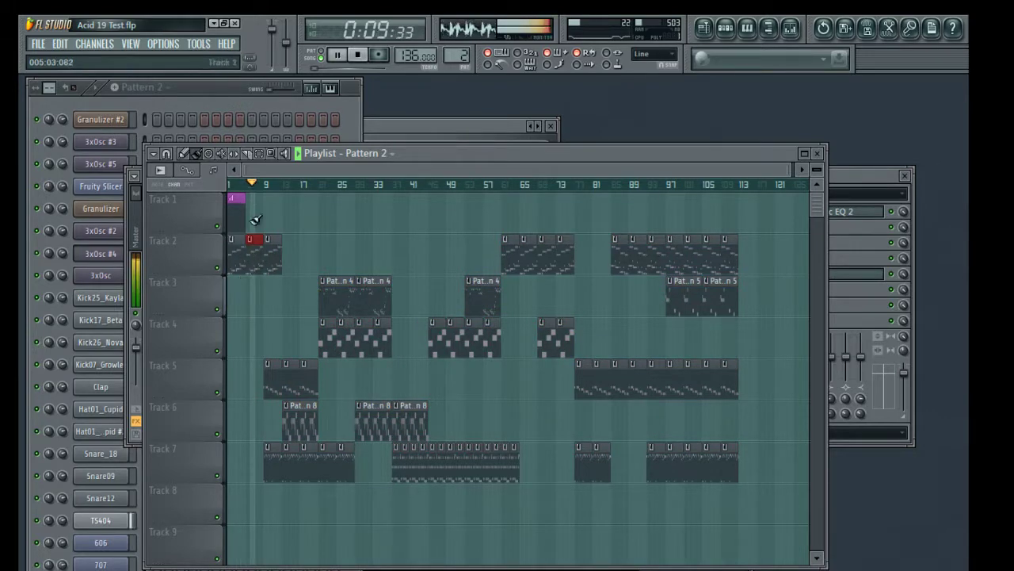
# Delete the Pattern 7 clip at bar 9 on Track 5.
pyautogui.scroll(1, 252, 197)
pyautogui.scroll(5, 252, 197)
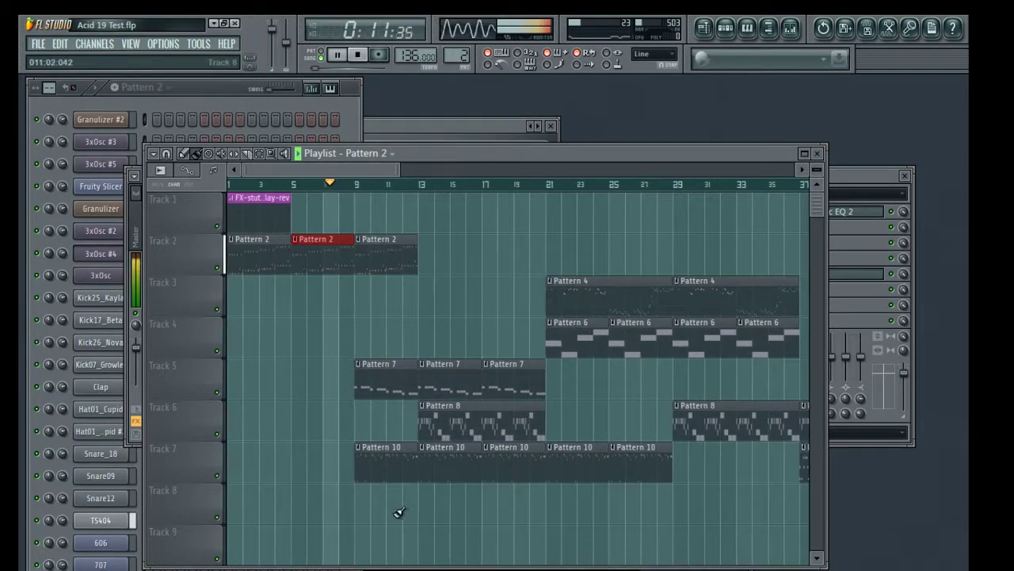
pyautogui.rightClick(388, 389)
pyautogui.hotkey('ctrl', 'z')
pyautogui.rightClick(390, 378)
# Select all clips from bar 13 onward, stop playback and move them 12 bars later to start at bar 25.
pyautogui.moveTo(399, 169); pyautogui.dragTo(737, 153)
pyautogui.moveTo(784, 519); pyautogui.dragTo(289, 190)
pyautogui.press('space')
pyautogui.moveTo(296, 394); pyautogui.dragTo(358, 386)
pyautogui.scroll(4, 277, 186)
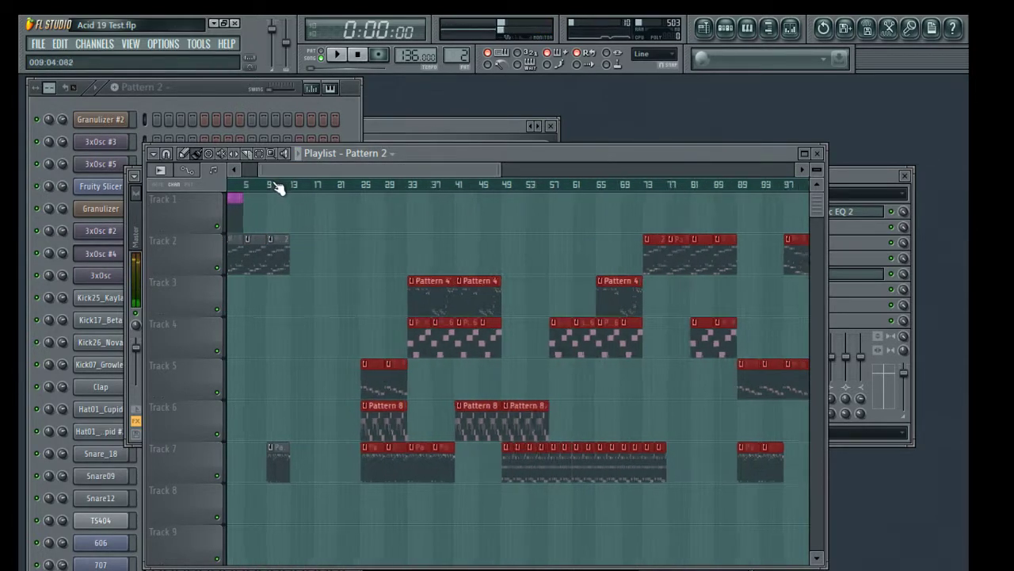
pyautogui.moveTo(289, 172); pyautogui.dragTo(262, 172)
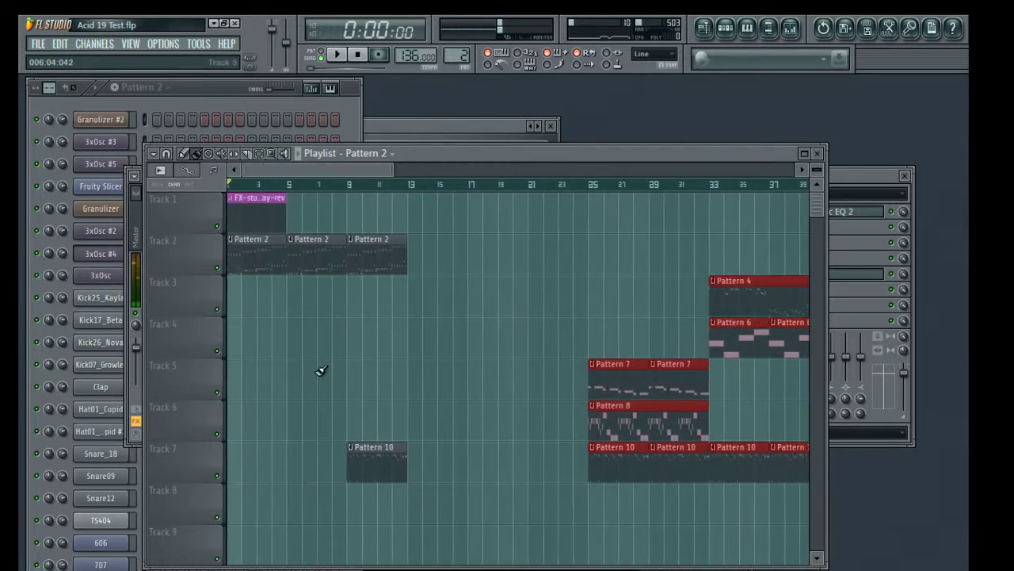
# Fill the Track 7 gap with Pattern 10 clips at bars 13, 17 and 21.
pyautogui.click(418, 468)
pyautogui.moveTo(467, 485)
pyautogui.mouseDown()
pyautogui.moveTo(476, 502)
pyautogui.moveTo(509, 458)
pyautogui.mouseUp()
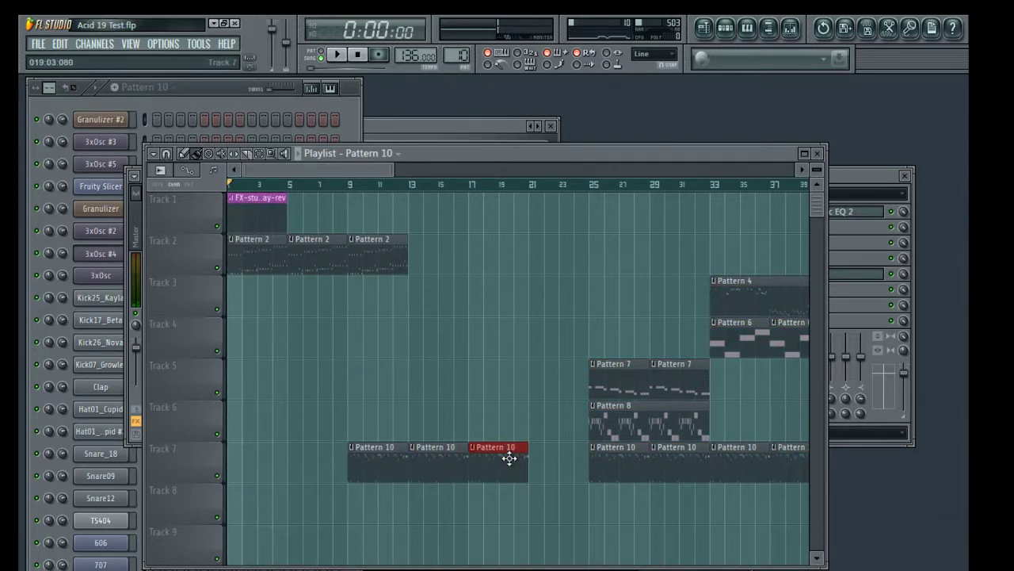
pyautogui.moveTo(530, 493)
pyautogui.mouseDown()
pyautogui.moveTo(554, 516)
pyautogui.moveTo(563, 462)
pyautogui.mouseUp()
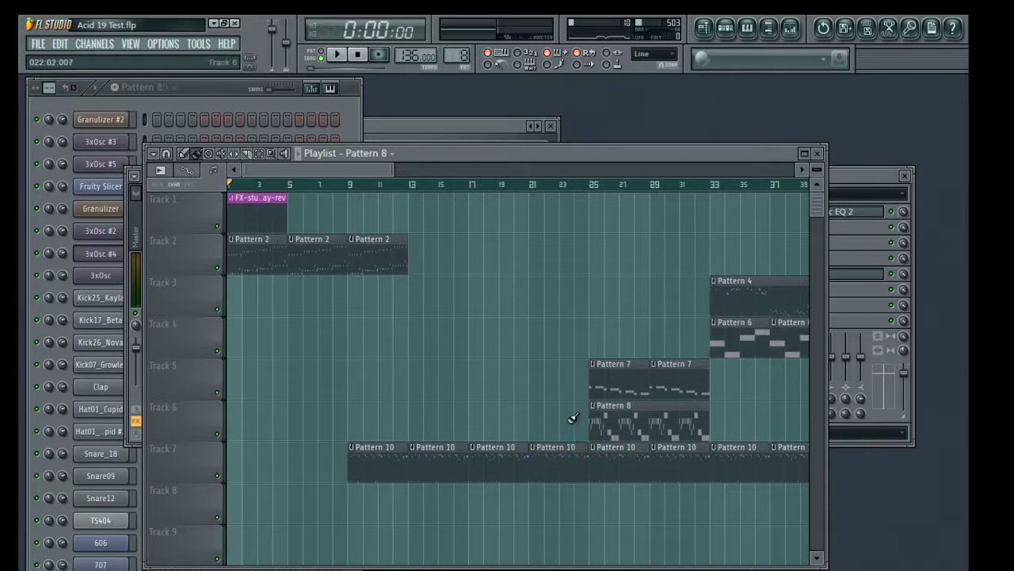
# Place Pattern 7 clips on Track 5 at bars 13, 17 and 21.
pyautogui.click(424, 381)
pyautogui.click(485, 378)
pyautogui.moveTo(521, 381); pyautogui.dragTo(503, 379)
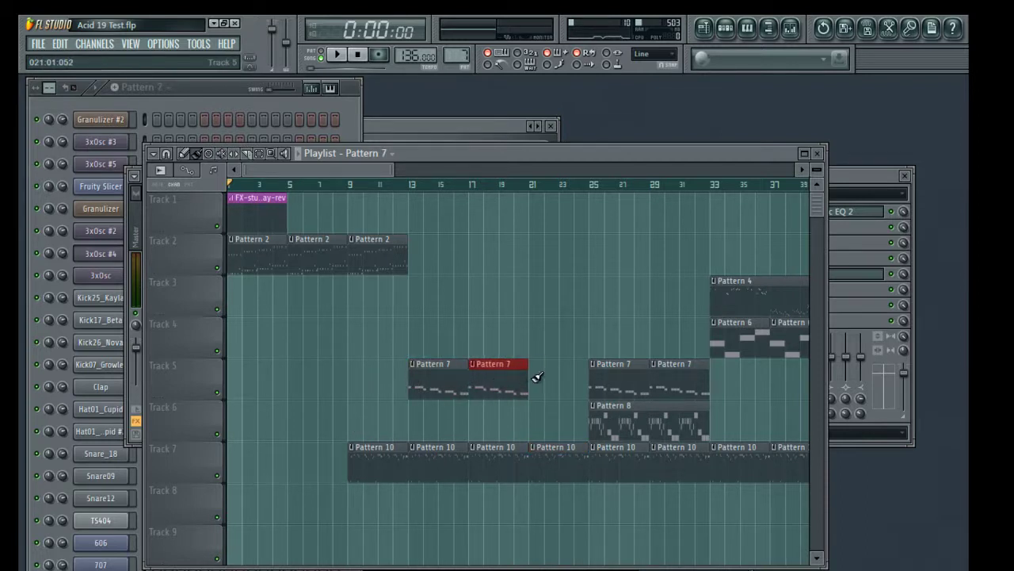
pyautogui.click(538, 378)
# Extend Track 2 with Pattern 2 clips at bars 13, 17 and 21 and play the song.
pyautogui.click(382, 257)
pyautogui.click(421, 257)
pyautogui.click(478, 259)
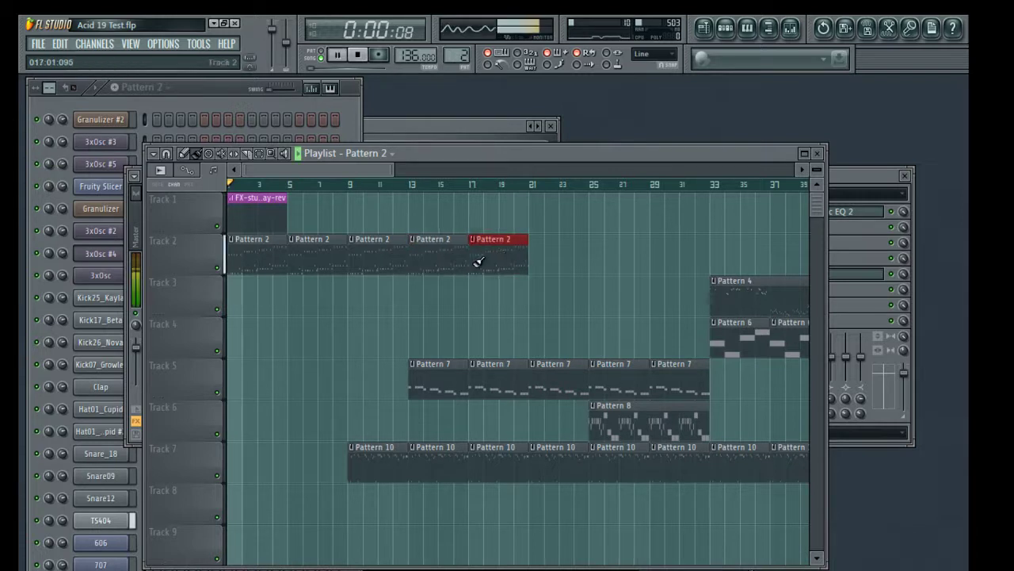
pyautogui.press('space')
pyautogui.click(539, 260)
# Play from bar 9, try the Track 6 Pattern 8 clip at bar 21 and return it to bar 25.
pyautogui.click(349, 184)
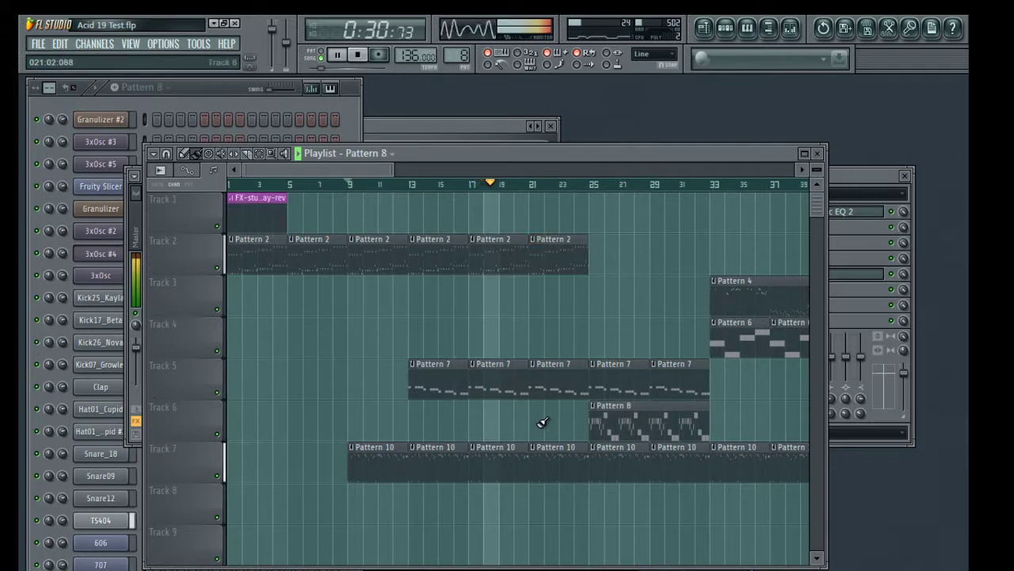
pyautogui.moveTo(656, 420); pyautogui.dragTo(603, 421)
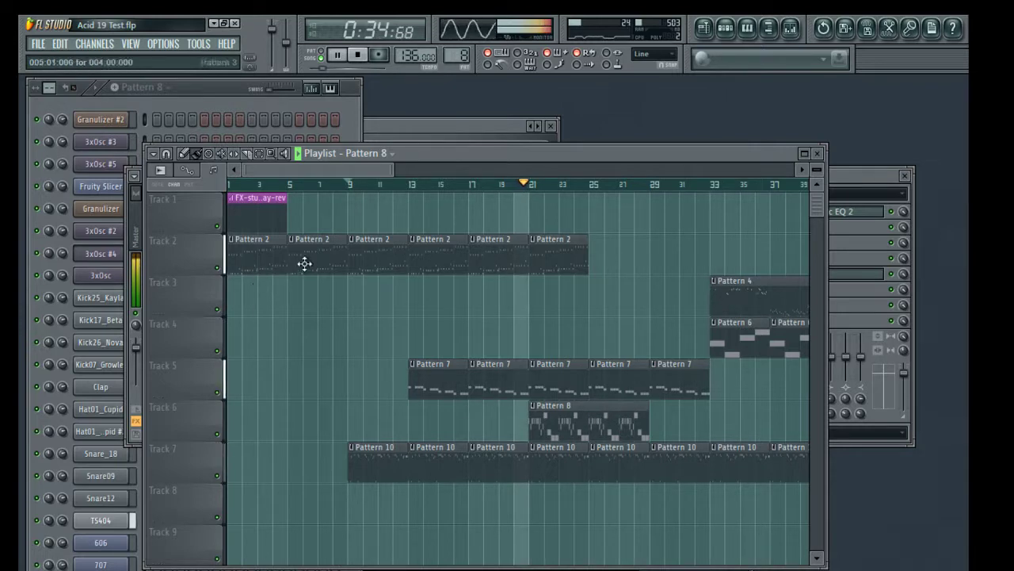
pyautogui.moveTo(557, 404); pyautogui.dragTo(616, 413)
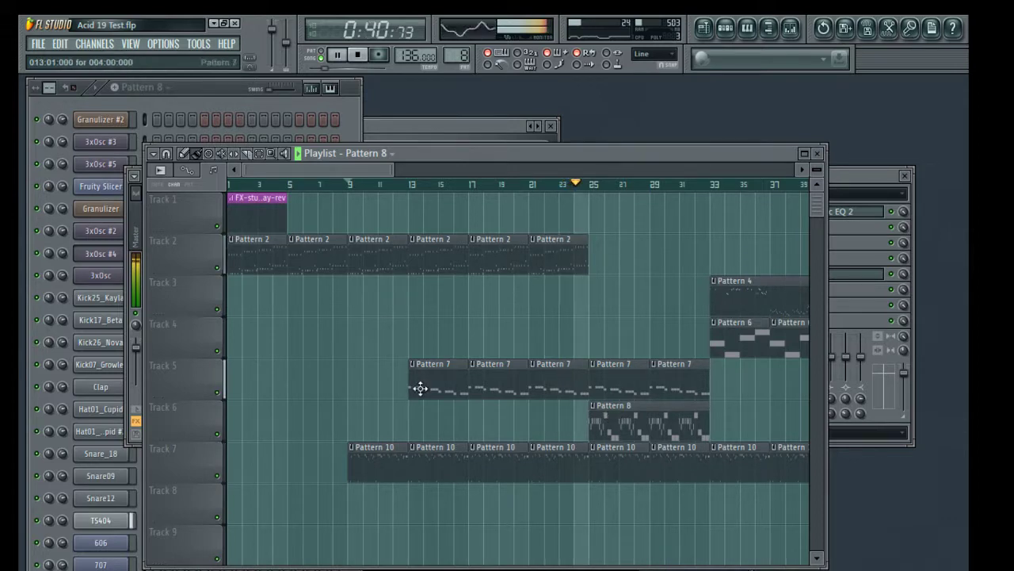
# Add a Pattern 7 clip at bar 9 on Track 5, replay the song and add a Pattern 10 clip at bar 5 on Track 7.
pyautogui.click(360, 387)
pyautogui.press('space')
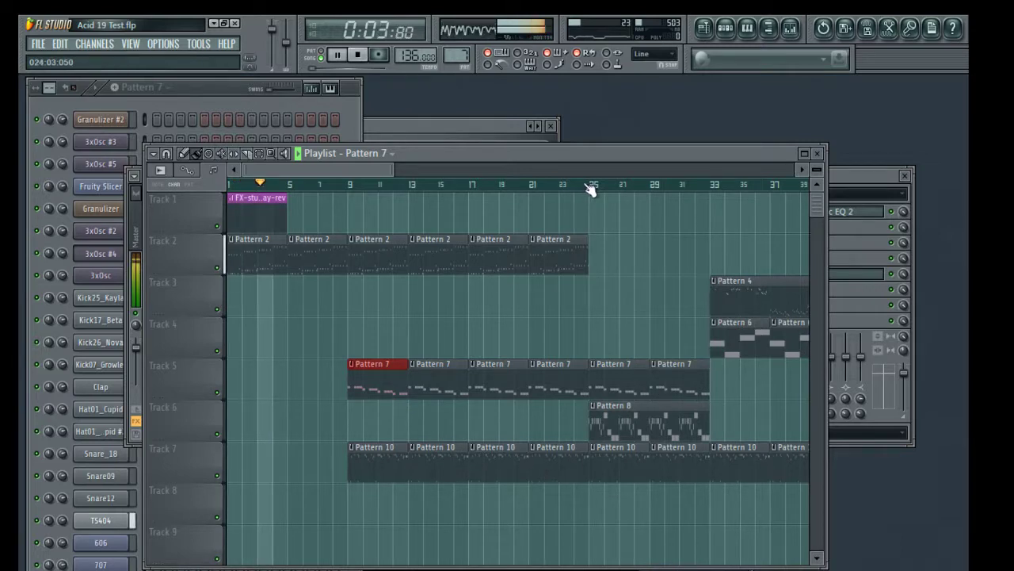
pyautogui.click(379, 330)
pyautogui.rightClick(379, 331)
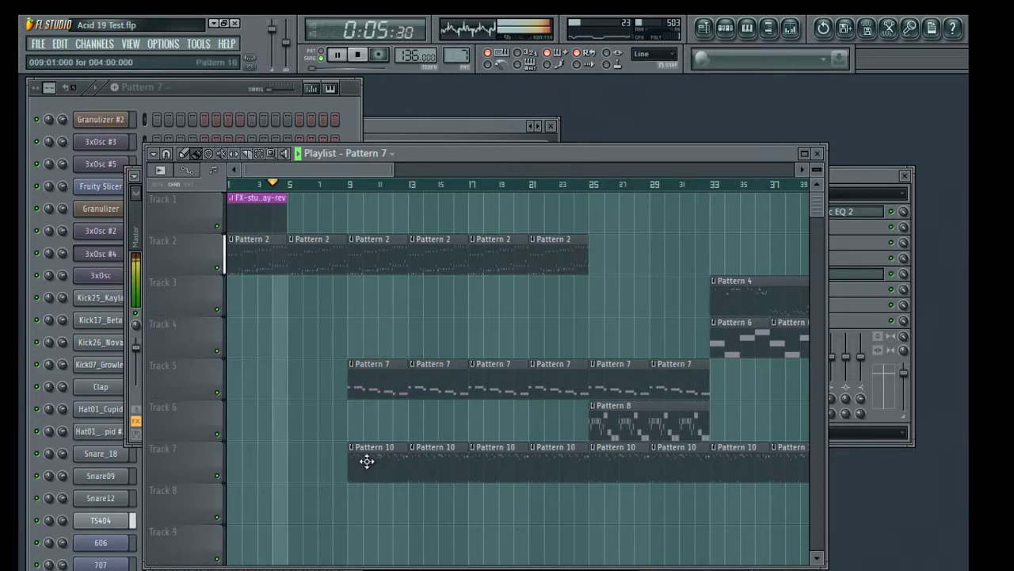
pyautogui.click(290, 458)
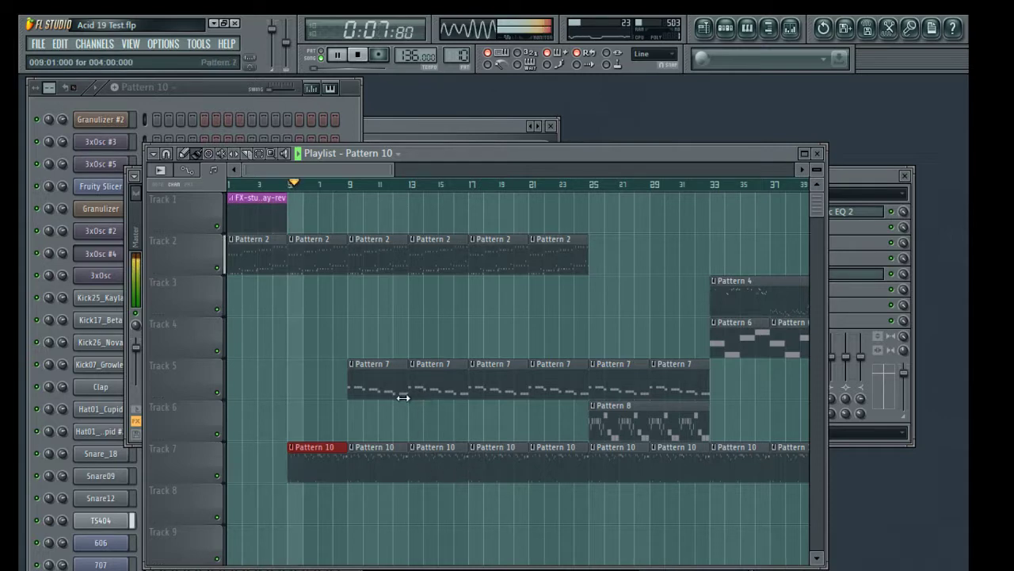
# Inspect Pattern 10's YamahaEX5 notes and channel settings, and locate its yamaha dr m track in the mixer.
pyautogui.doubleClick(325, 469)
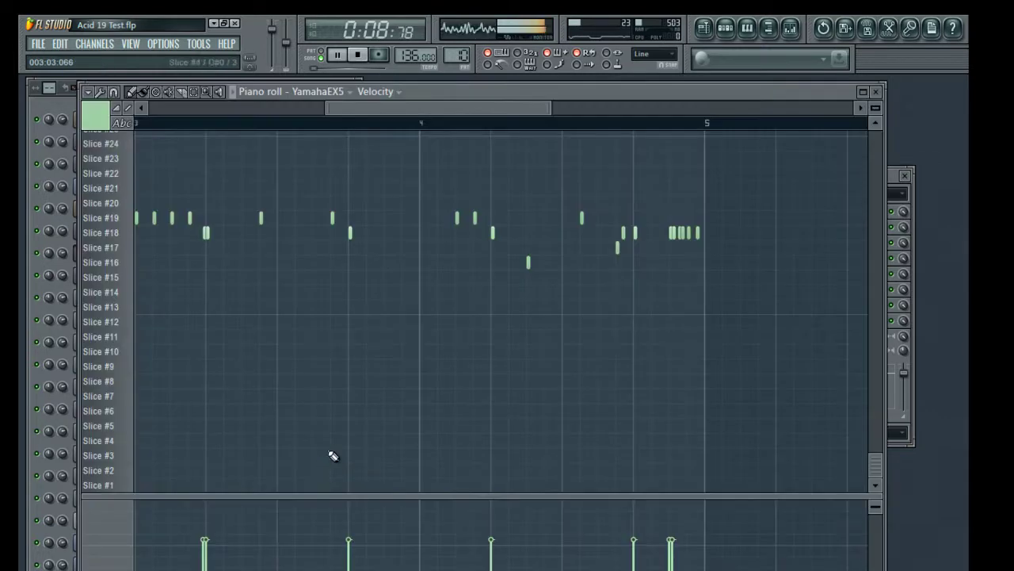
pyautogui.click(876, 92)
pyautogui.click(100, 569)
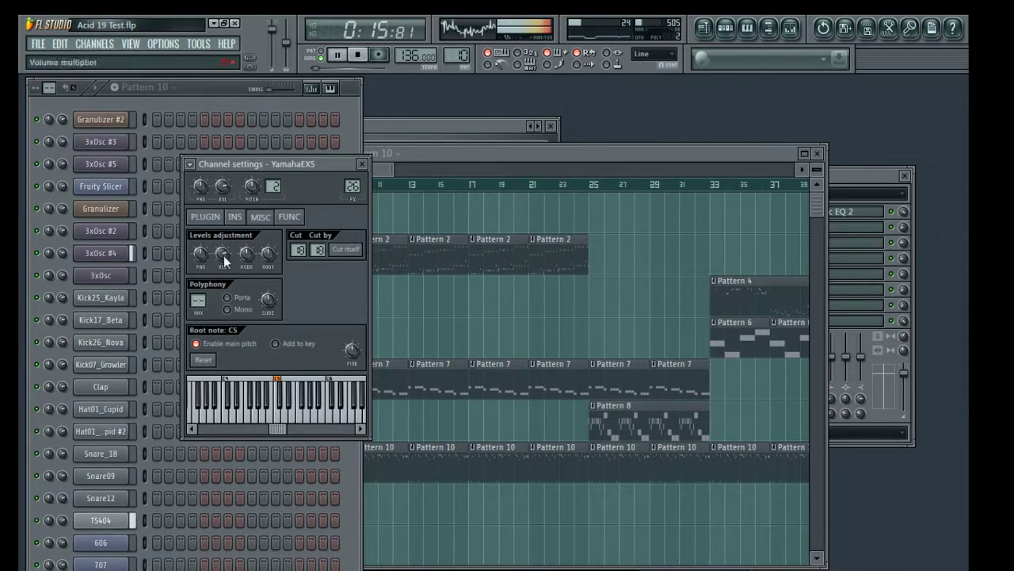
pyautogui.click(792, 30)
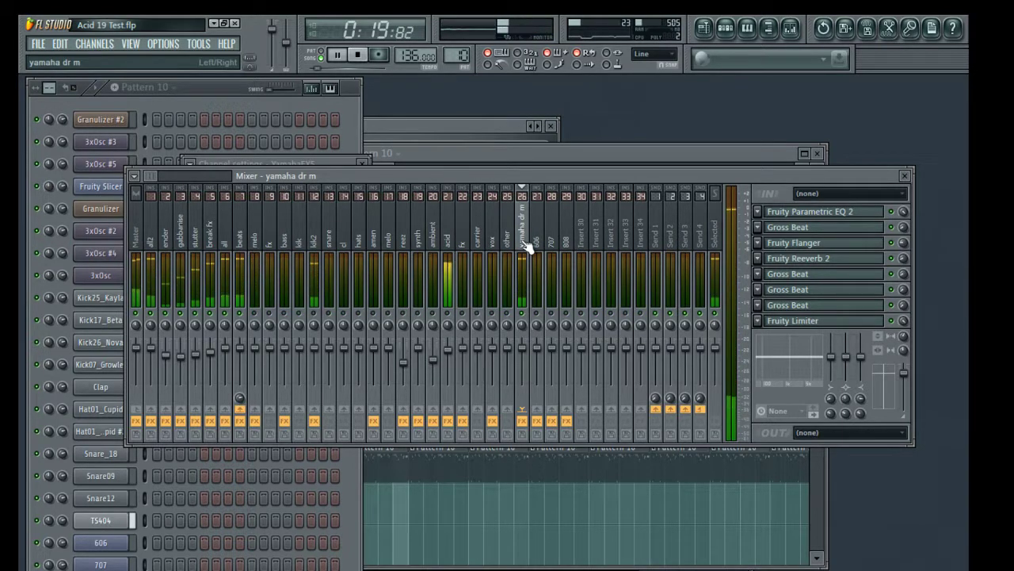
# Audition Pattern 10 alone and in the song, and play from bar 9 while viewing the yamaha dr m mixer track.
pyautogui.click(325, 57)
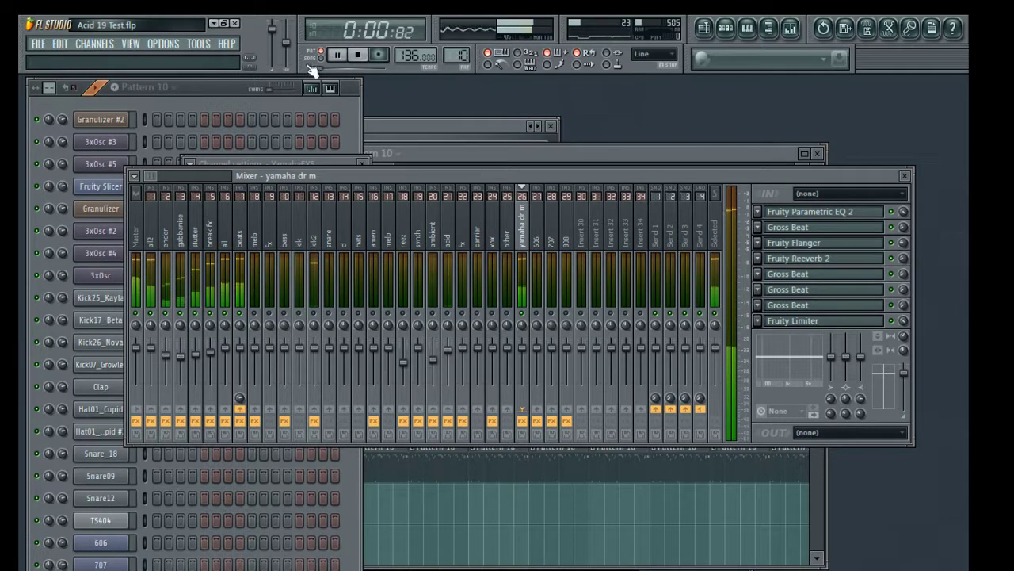
pyautogui.click(725, 30)
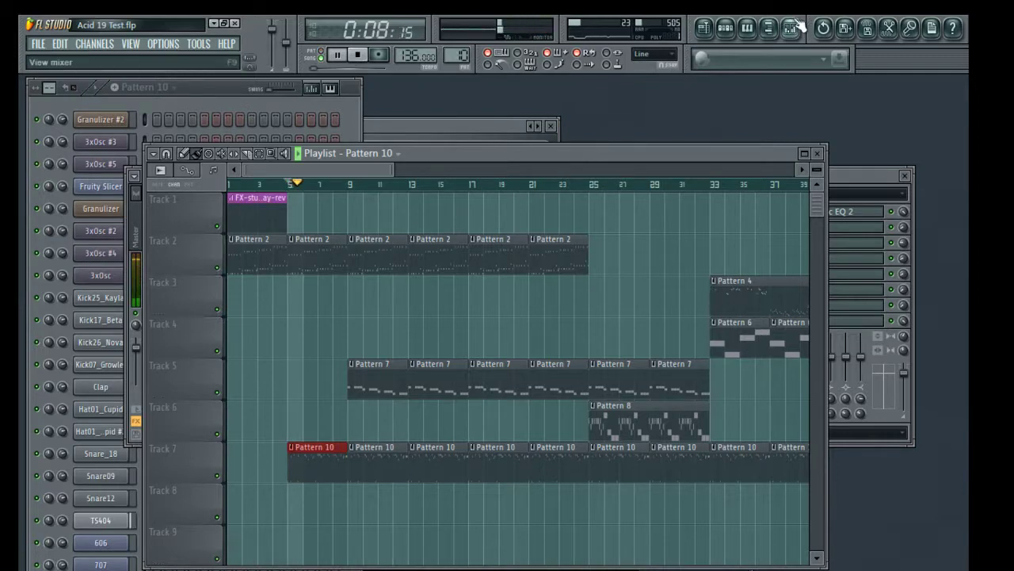
pyautogui.click(793, 27)
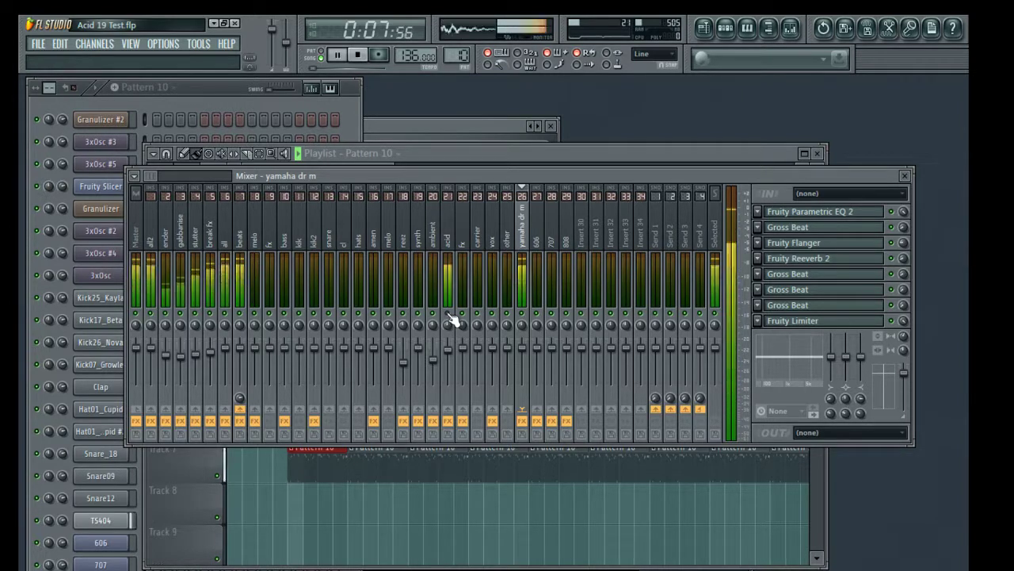
pyautogui.click(454, 154)
pyautogui.click(348, 185)
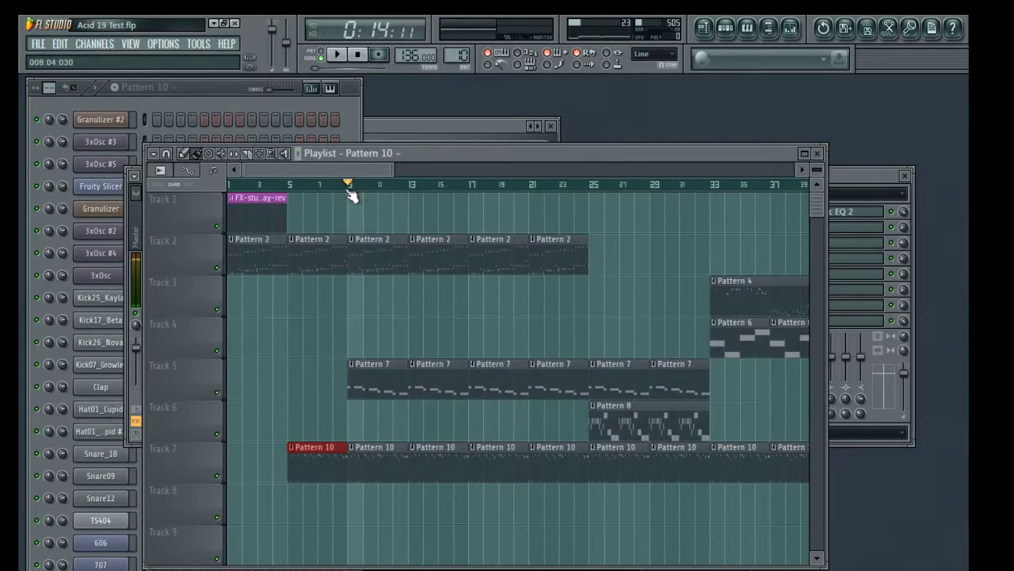
pyautogui.click(790, 29)
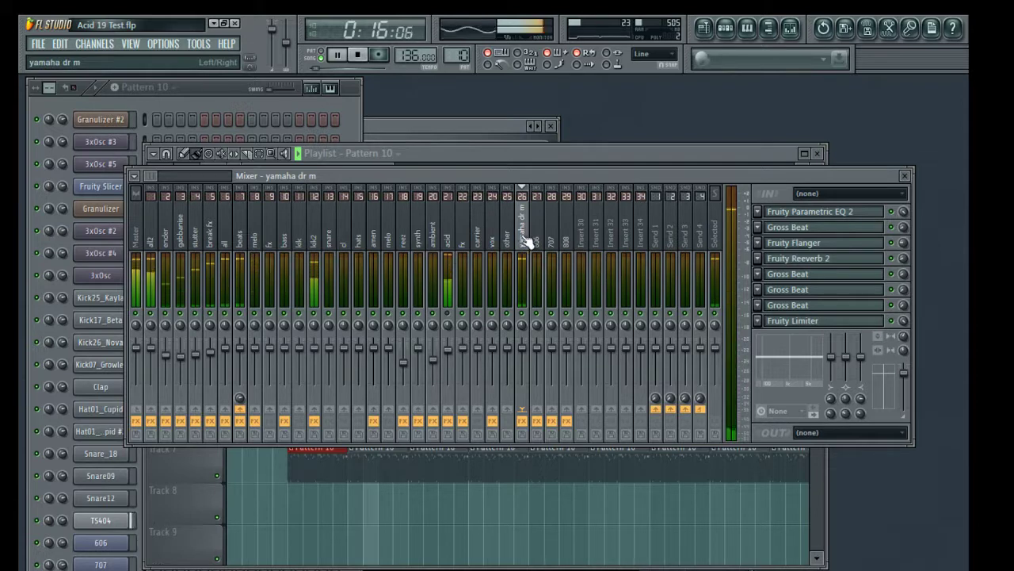
# Open Fruity Parametric EQ 2 on the yamaha dr m track and boost peaking band 2 fully in the low bass.
pyautogui.click(851, 215)
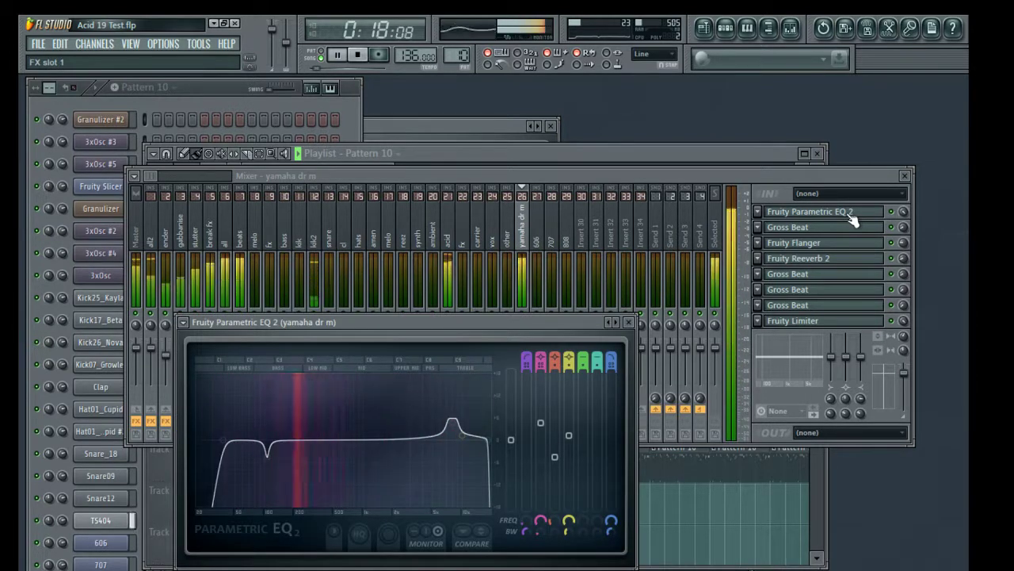
pyautogui.moveTo(223, 440); pyautogui.dragTo(229, 440)
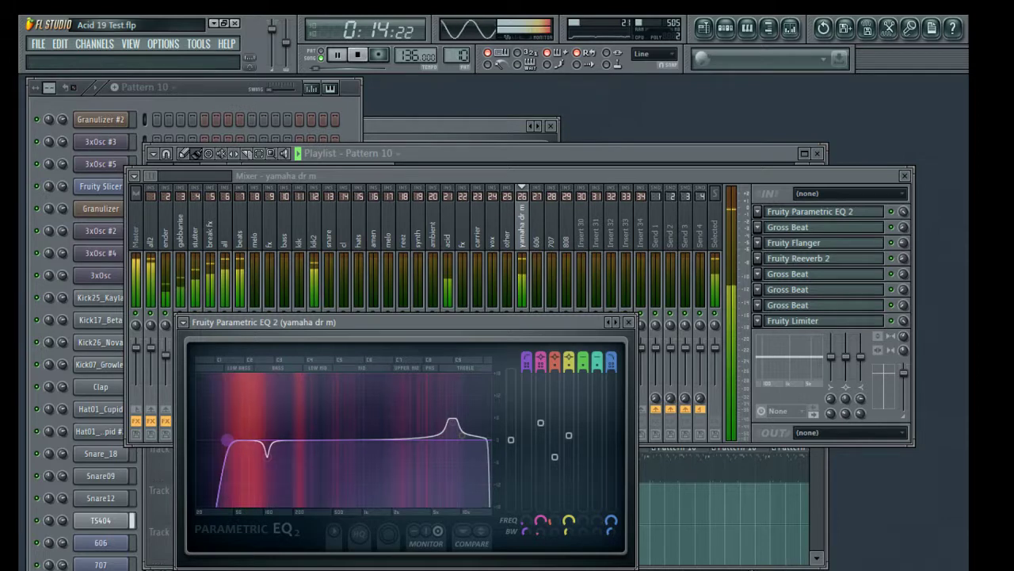
pyautogui.moveTo(228, 441); pyautogui.dragTo(245, 376)
pyautogui.press('space')
pyautogui.moveTo(452, 428); pyautogui.dragTo(236, 374)
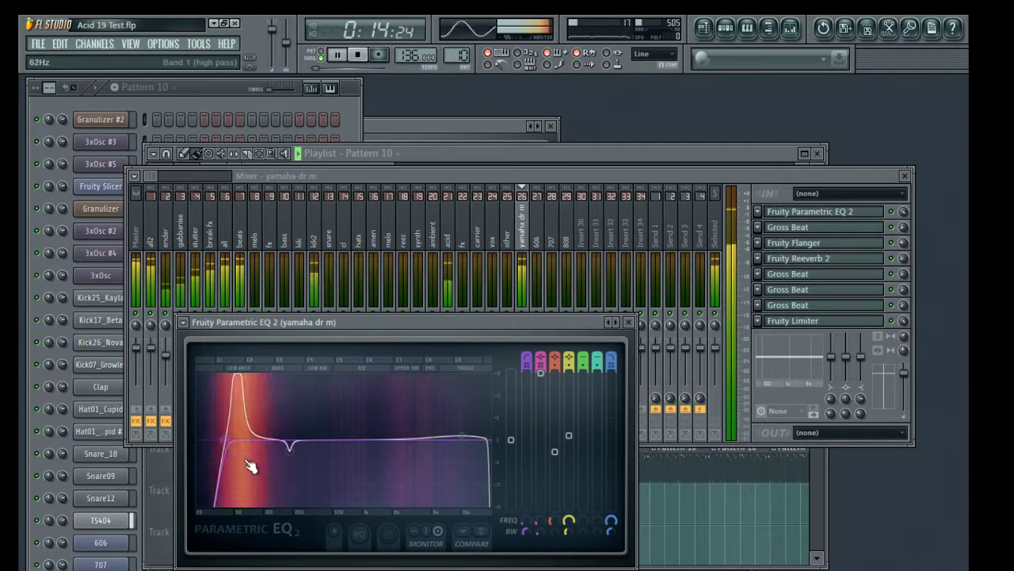
# Raise the band 1 high-pass cutoff, set band 2 to about -0.4 dB at 7934 Hz and close the equalizer.
pyautogui.moveTo(230, 440); pyautogui.dragTo(241, 439)
pyautogui.press('space')
pyautogui.press('space')
pyautogui.moveTo(240, 387); pyautogui.dragTo(467, 437)
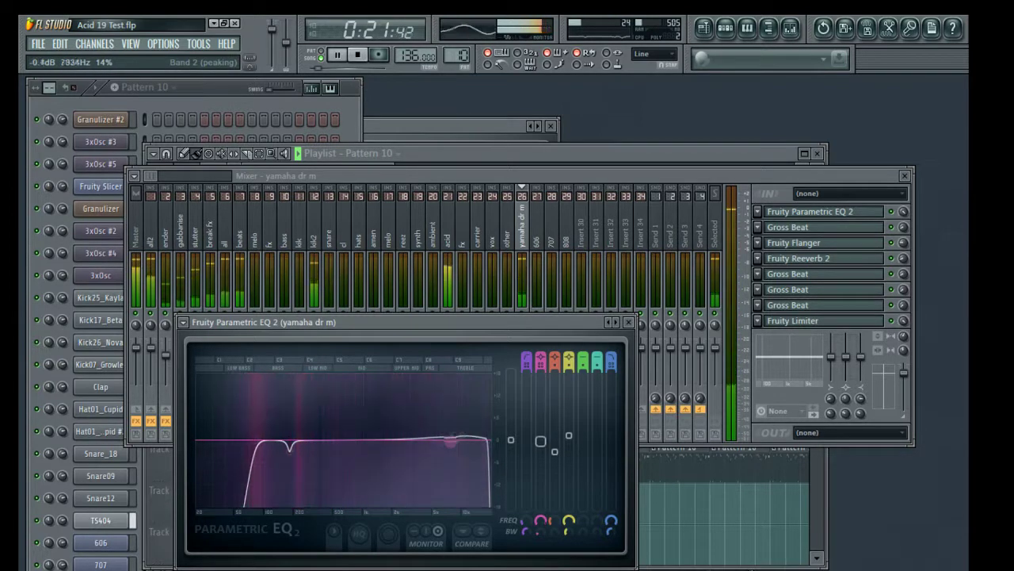
pyautogui.click(629, 321)
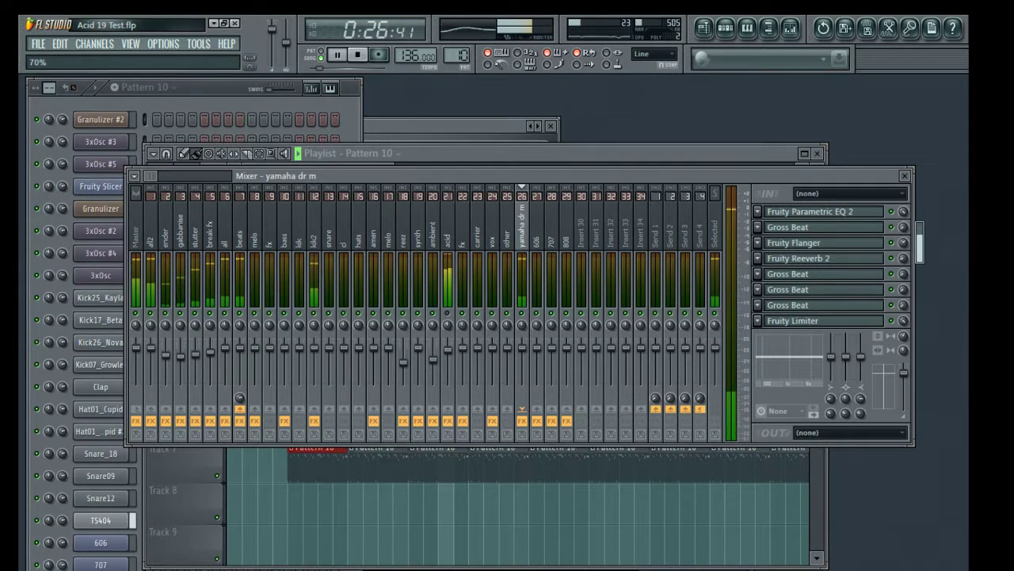
# Set the Fruity Limiter gain on the yamaha dr m track to 11.9 dB and close the plugin.
pyautogui.click(828, 322)
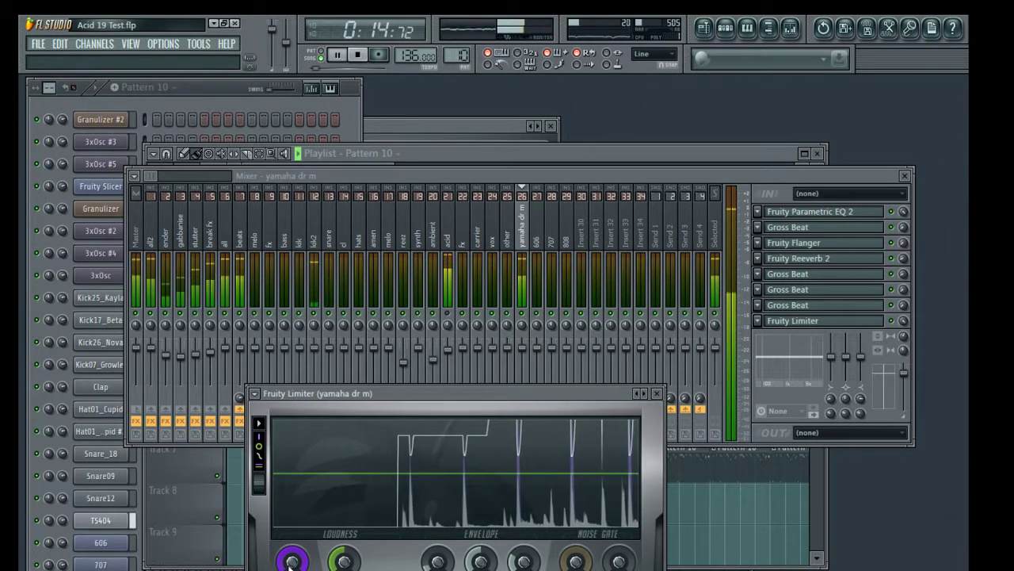
pyautogui.press('space')
pyautogui.moveTo(290, 567); pyautogui.dragTo(291, 492)
pyautogui.press('space')
pyautogui.moveTo(292, 561); pyautogui.dragTo(292, 561)
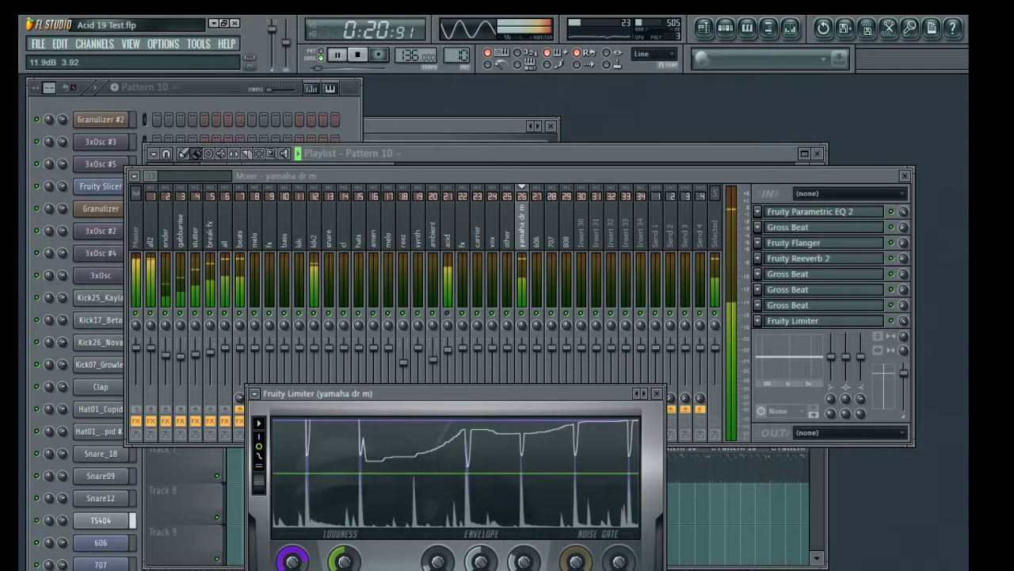
pyautogui.click(656, 394)
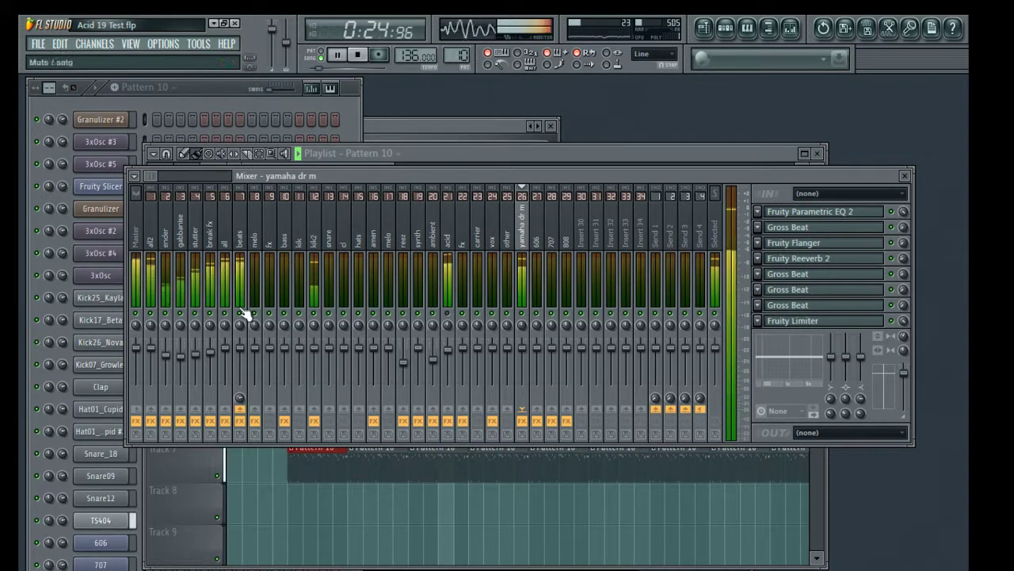
# Audition the yamaha dr m track routed only to all2, ender, stutter and break fx in turn.
pyautogui.click(151, 410)
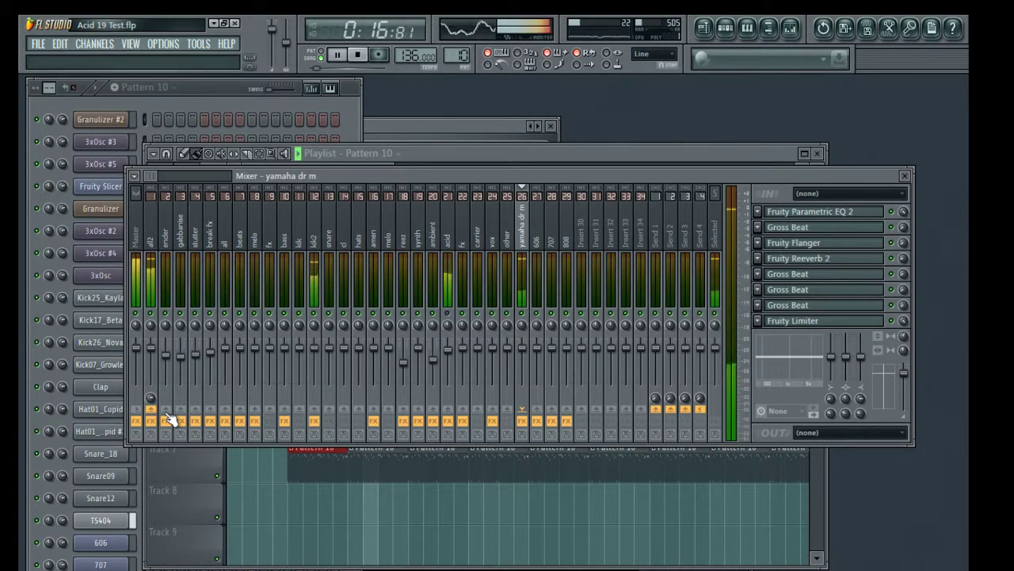
pyautogui.rightClick(170, 413)
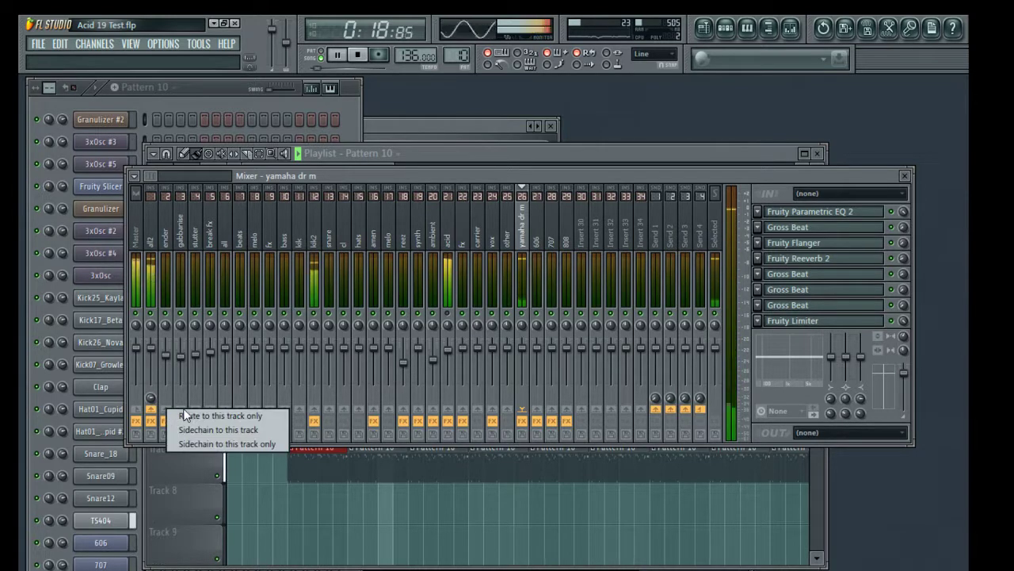
pyautogui.click(187, 416)
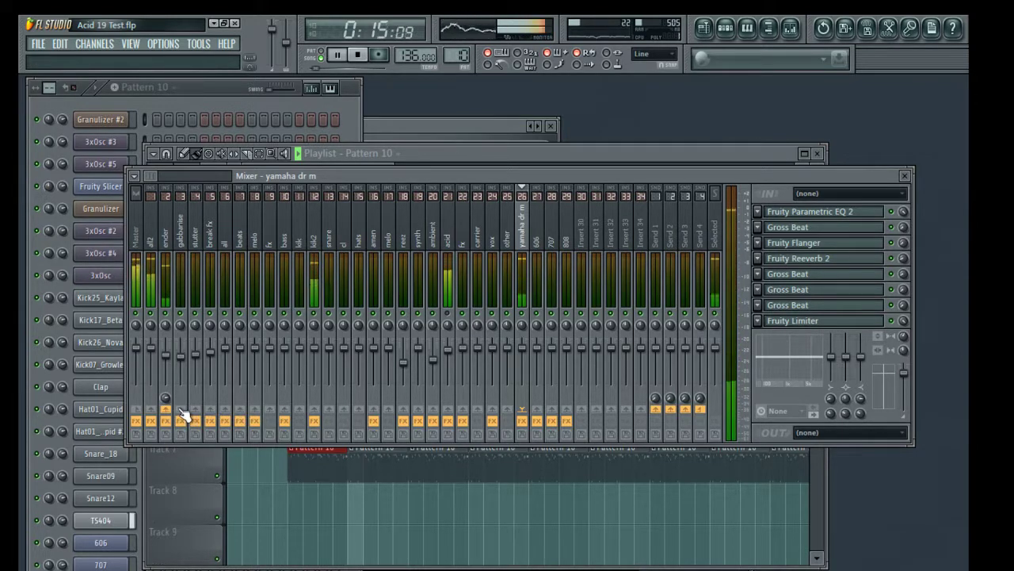
pyautogui.rightClick(196, 412)
pyautogui.click(222, 420)
pyautogui.rightClick(212, 412)
pyautogui.click(226, 418)
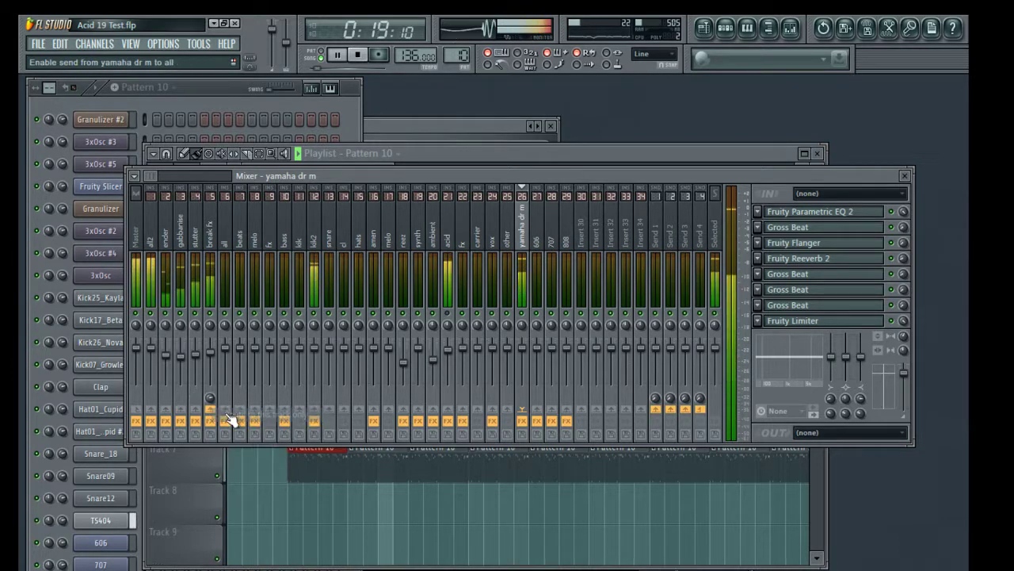
# Route the yamaha dr m track only to the all track, stop playback and select the kik2 track.
pyautogui.rightClick(226, 412)
pyautogui.click(238, 418)
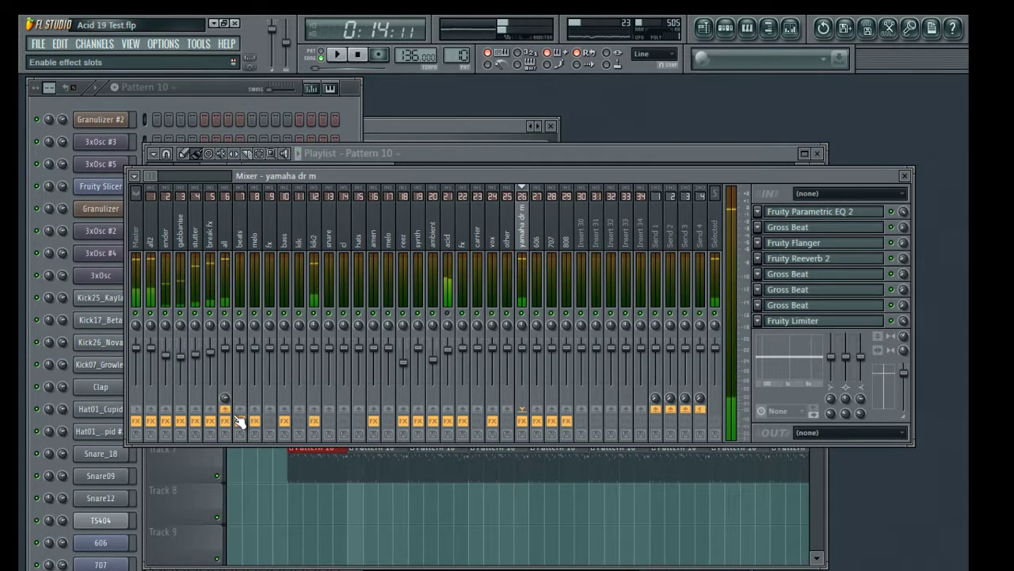
pyautogui.click(321, 242)
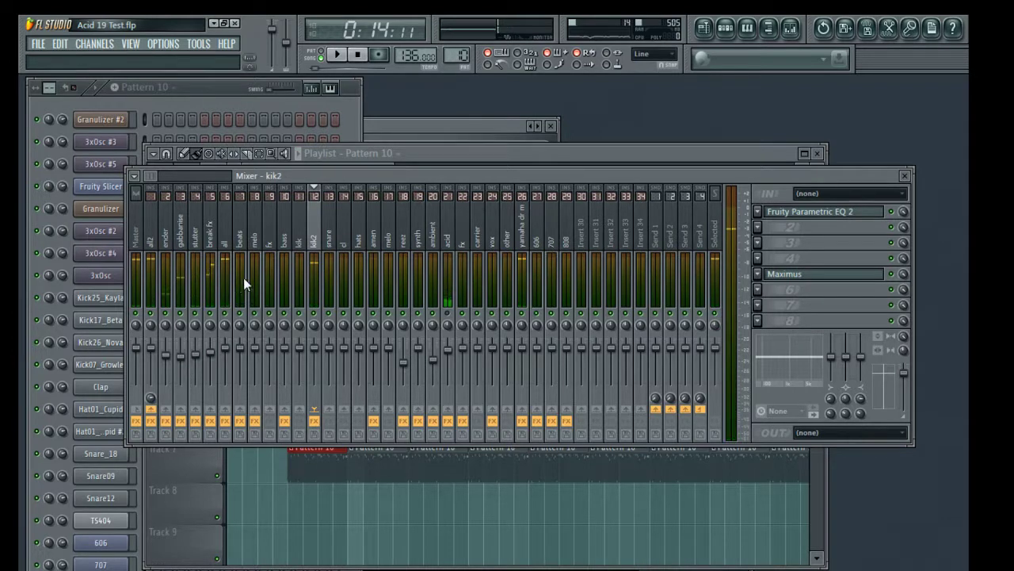
# Audition the kik2 track routed only to all, all2, ender, gabbanise and stutter in turn during playback.
pyautogui.rightClick(226, 412)
pyautogui.click(246, 418)
pyautogui.press('space')
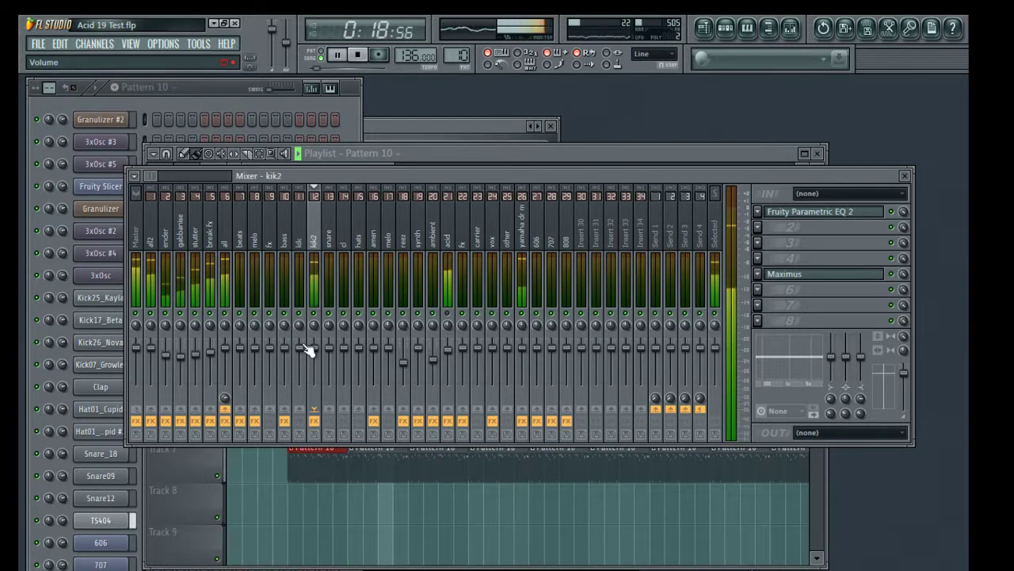
pyautogui.click(152, 409)
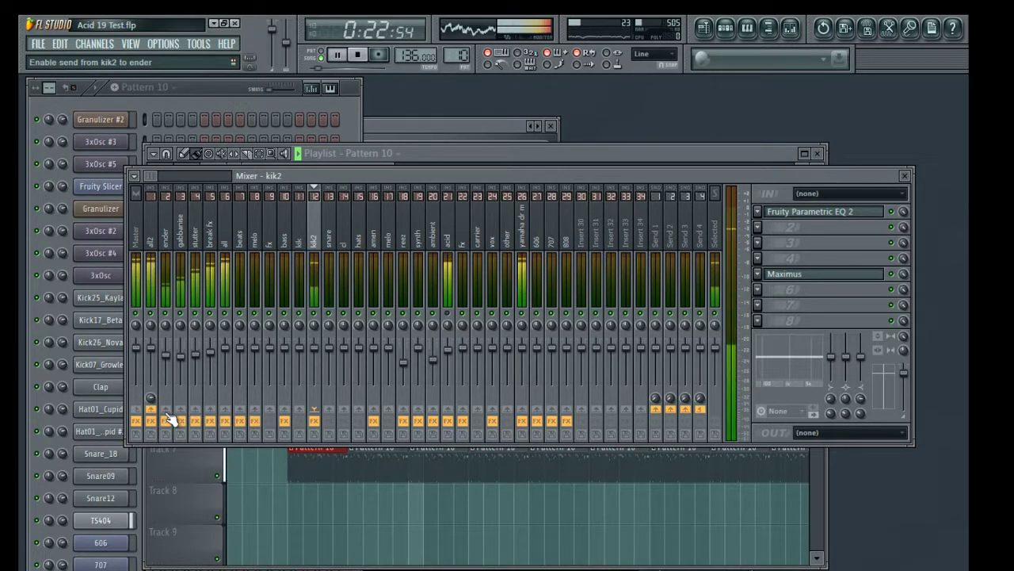
pyautogui.rightClick(165, 409)
pyautogui.click(180, 410)
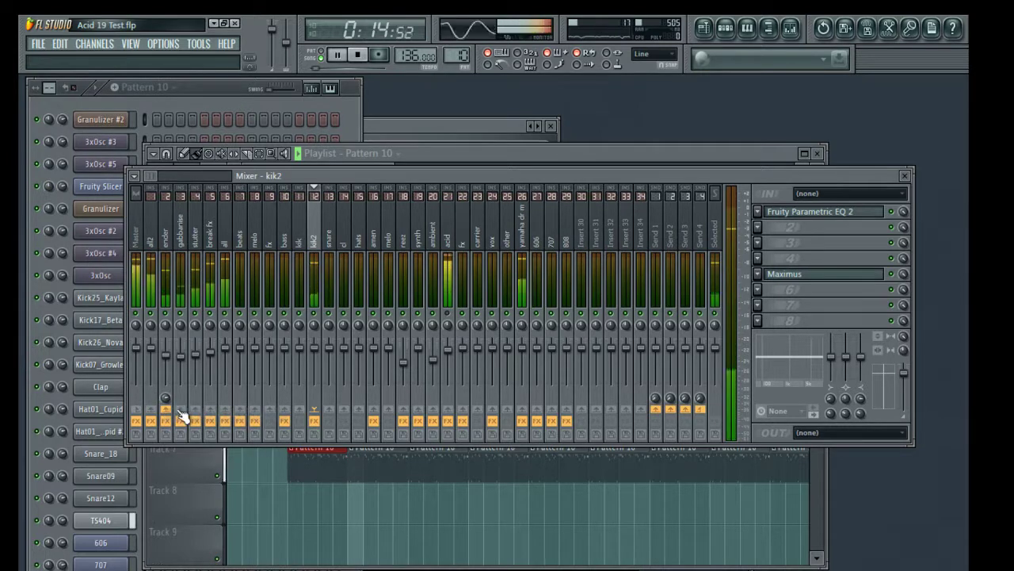
pyautogui.rightClick(181, 410)
pyautogui.click(191, 417)
pyautogui.rightClick(196, 410)
pyautogui.click(211, 417)
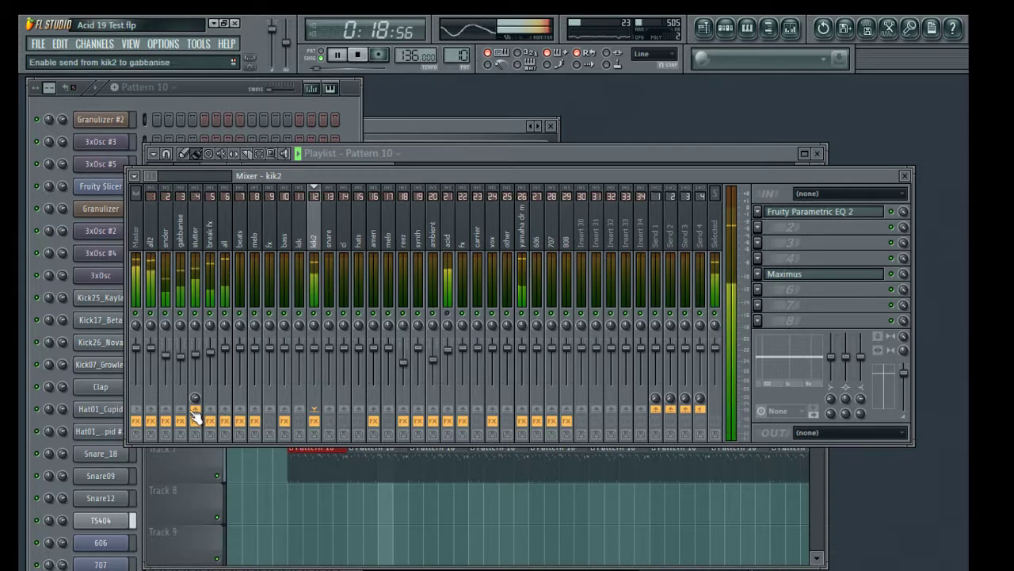
# Route the kik2 track only to the all2 track and restart playback.
pyautogui.rightClick(143, 409)
pyautogui.click(160, 414)
pyautogui.press('space')
pyautogui.rightClick(152, 409)
pyautogui.click(170, 417)
pyautogui.press('space')
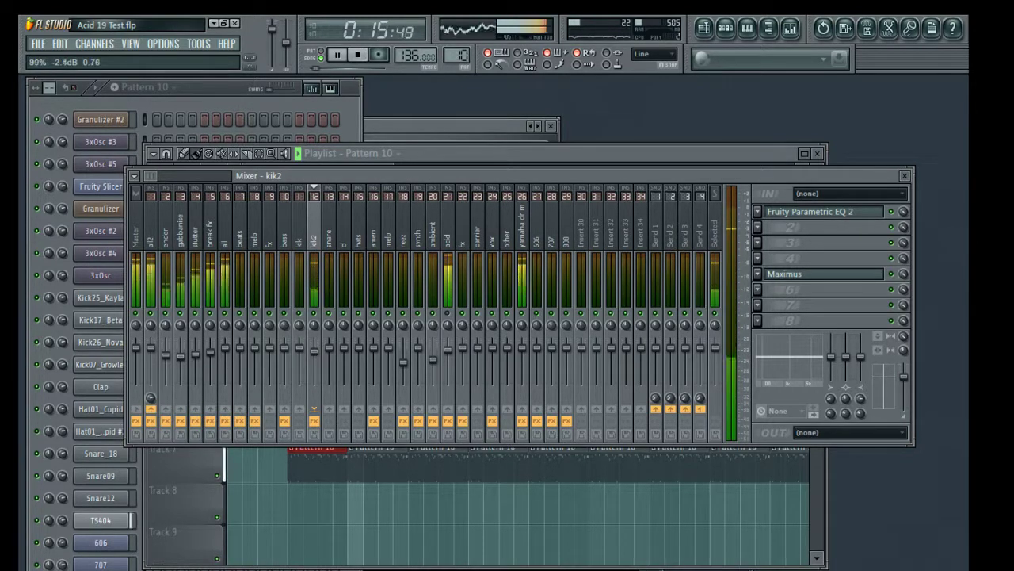
# Open Maximus on the kik2 track and set the pre gain to about 5.8 dB for the mid band and 5.2 dB for the high band.
pyautogui.click(863, 273)
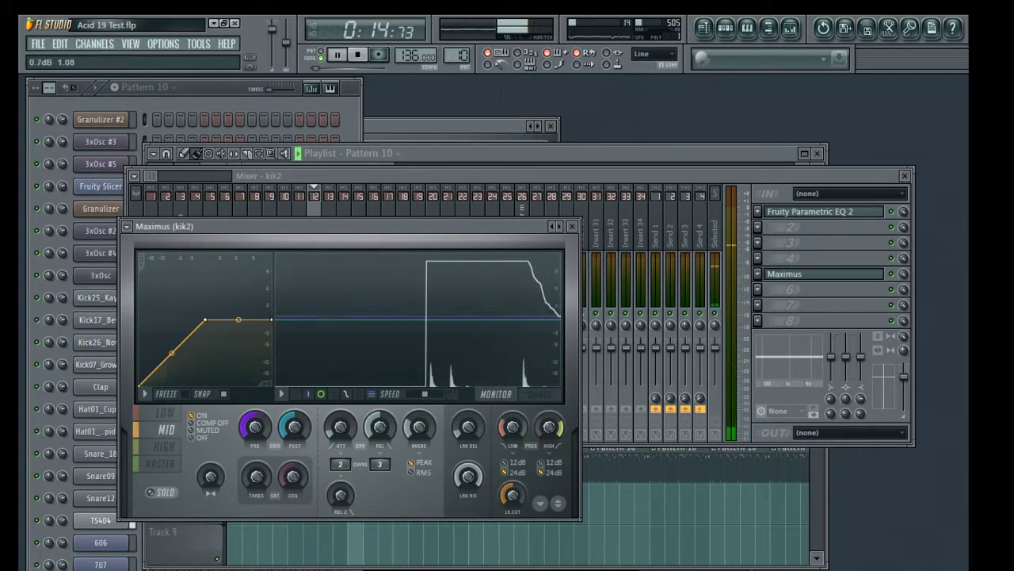
pyautogui.moveTo(254, 426); pyautogui.dragTo(255, 392)
pyautogui.press('space')
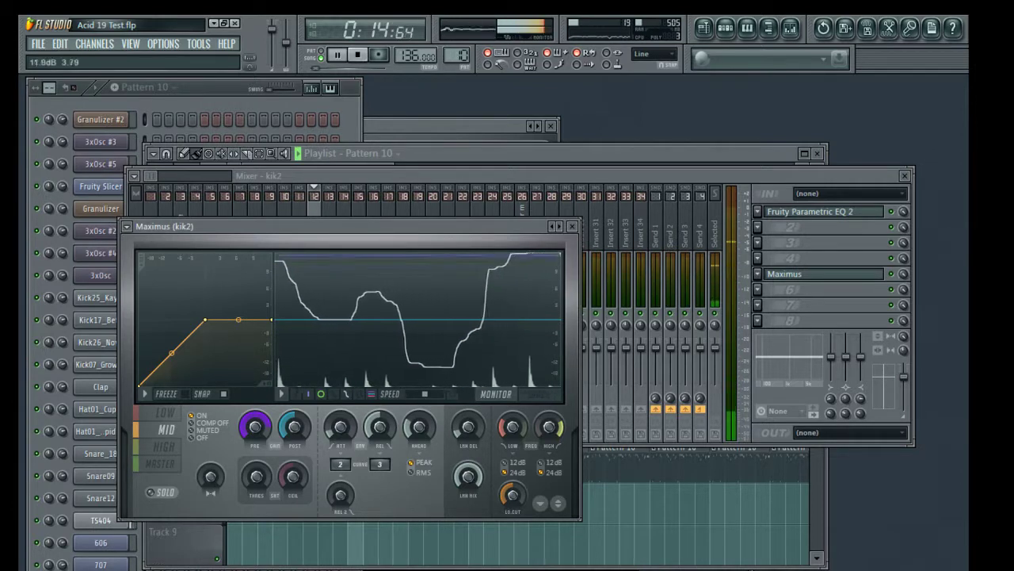
pyautogui.moveTo(254, 427)
pyautogui.mouseDown()
pyautogui.moveTo(254, 437)
pyautogui.moveTo(254, 417)
pyautogui.mouseUp()
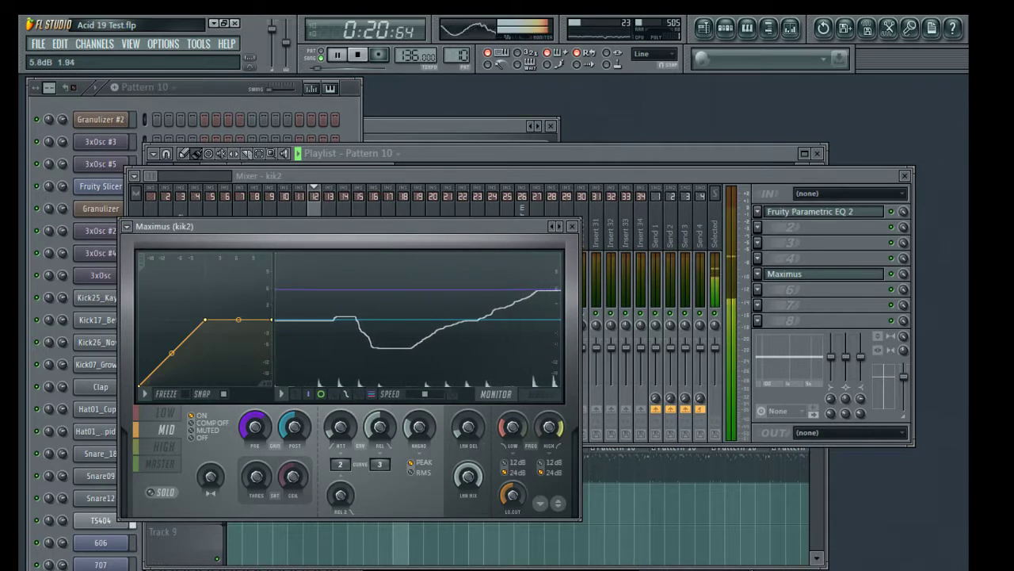
pyautogui.click(165, 446)
pyautogui.moveTo(254, 425); pyautogui.dragTo(255, 423)
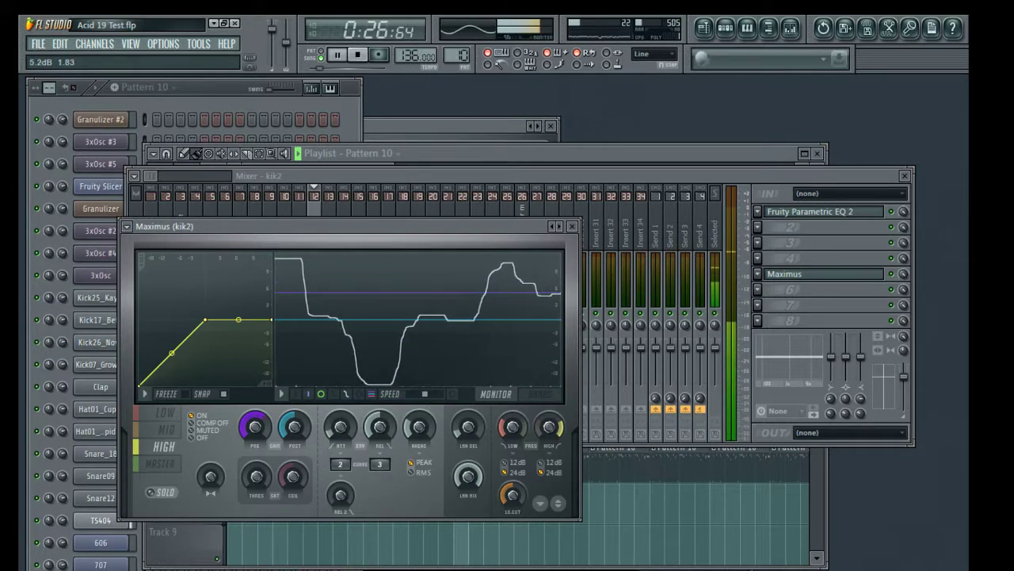
# Set the Maximus master pre gain to about -1.7 dB, close the plugin and lower the kik2 track's volume well below unity.
pyautogui.click(159, 463)
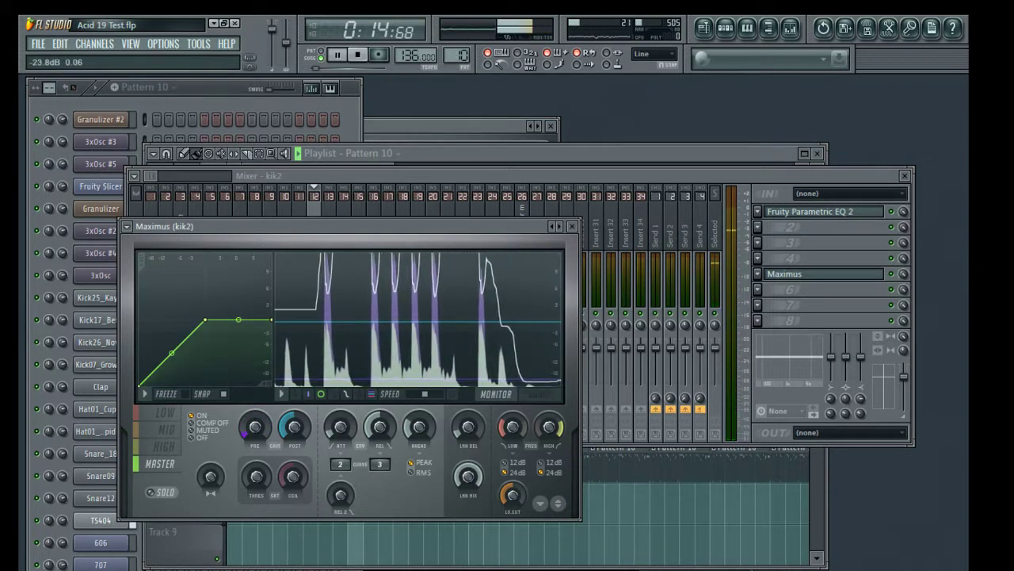
pyautogui.moveTo(255, 428)
pyautogui.mouseDown()
pyautogui.moveTo(255, 447)
pyautogui.moveTo(256, 436)
pyautogui.mouseUp()
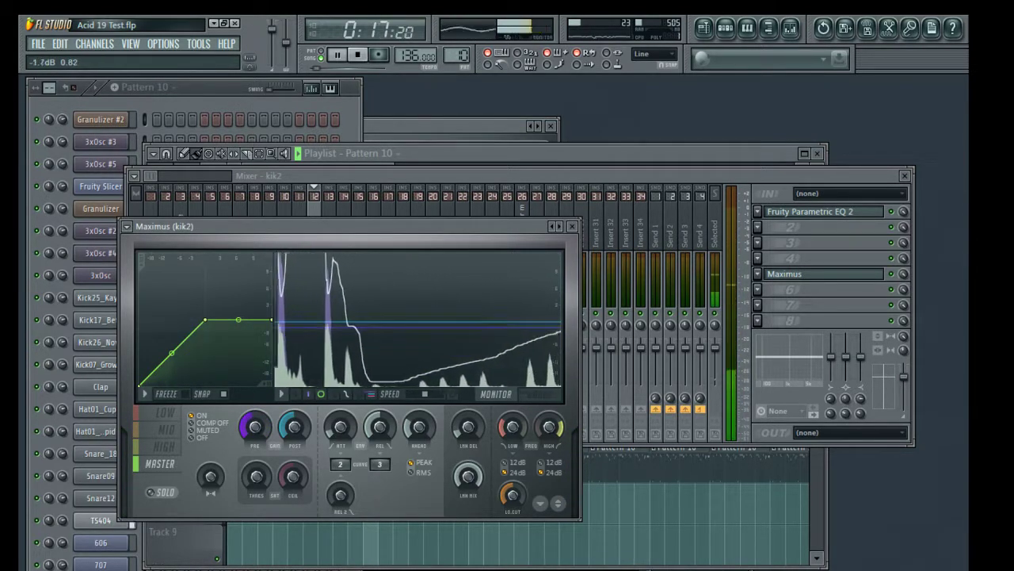
pyautogui.click(572, 226)
pyautogui.moveTo(315, 351); pyautogui.dragTo(315, 382)
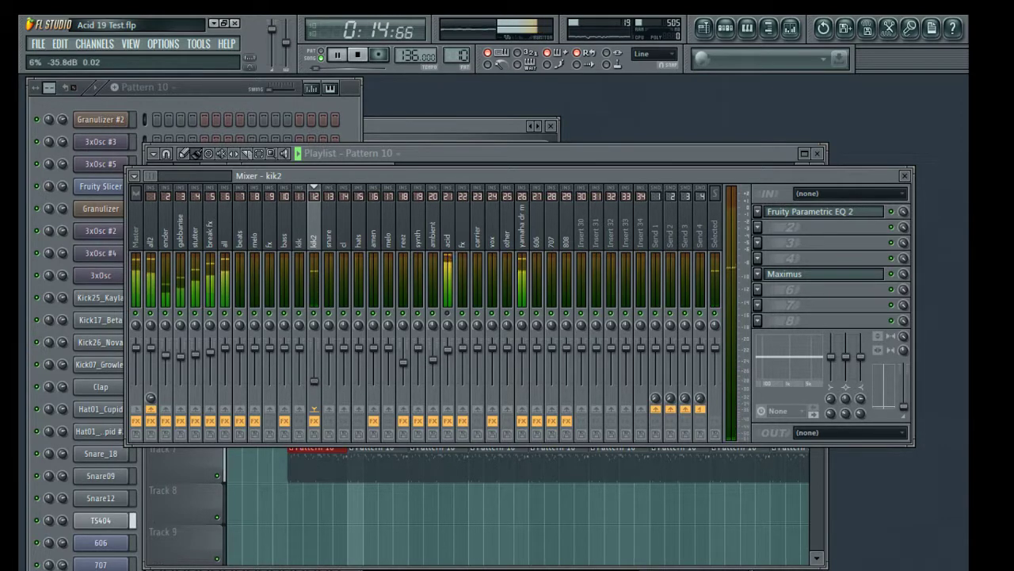
pyautogui.moveTo(314, 379); pyautogui.dragTo(314, 371)
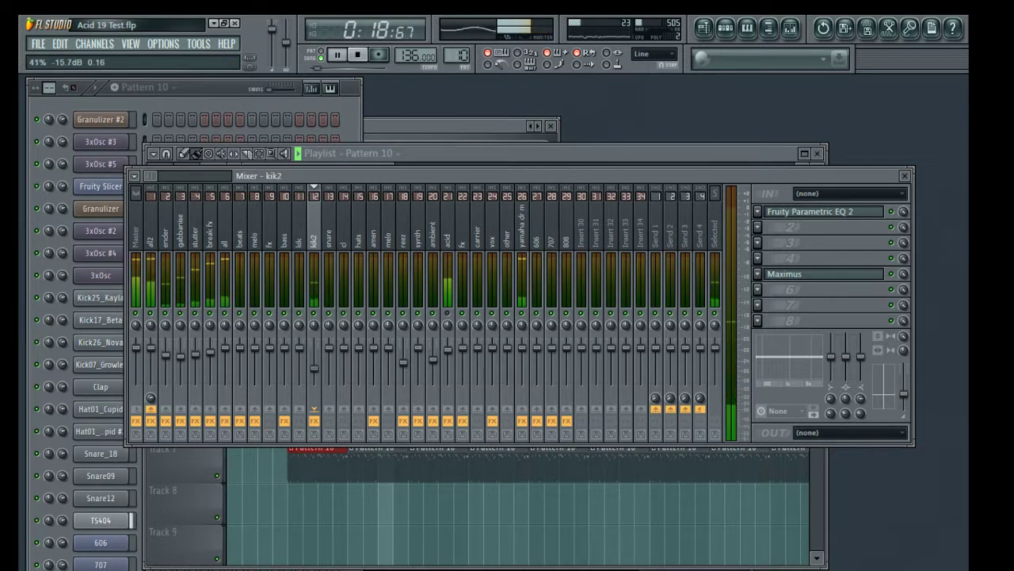
# Readjust the kik2 Maximus pre gain on the master, mid (about 2.1 dB) and high (about 5.5 dB) bands and close the plugin.
pyautogui.click(829, 277)
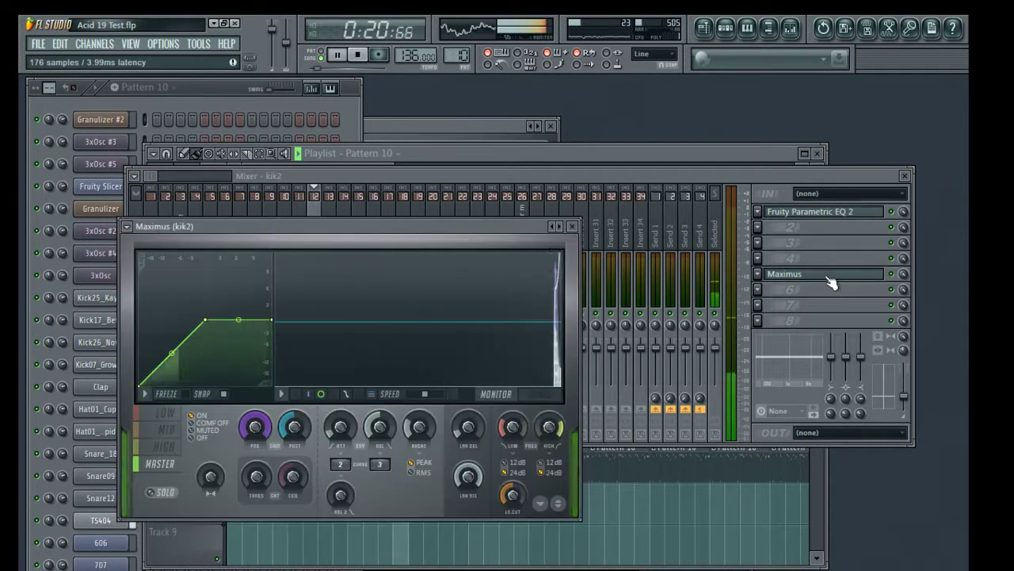
pyautogui.moveTo(245, 425)
pyautogui.mouseDown()
pyautogui.moveTo(245, 455)
pyautogui.moveTo(254, 418)
pyautogui.mouseUp()
pyautogui.click(176, 432)
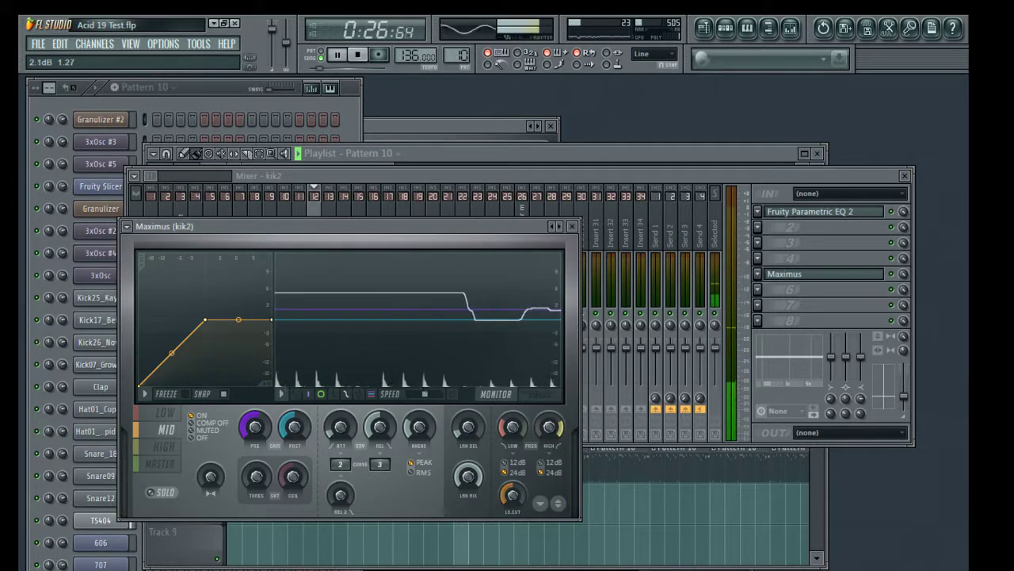
pyautogui.click(163, 446)
pyautogui.moveTo(258, 426)
pyautogui.mouseDown()
pyautogui.moveTo(259, 405)
pyautogui.moveTo(258, 432)
pyautogui.mouseUp()
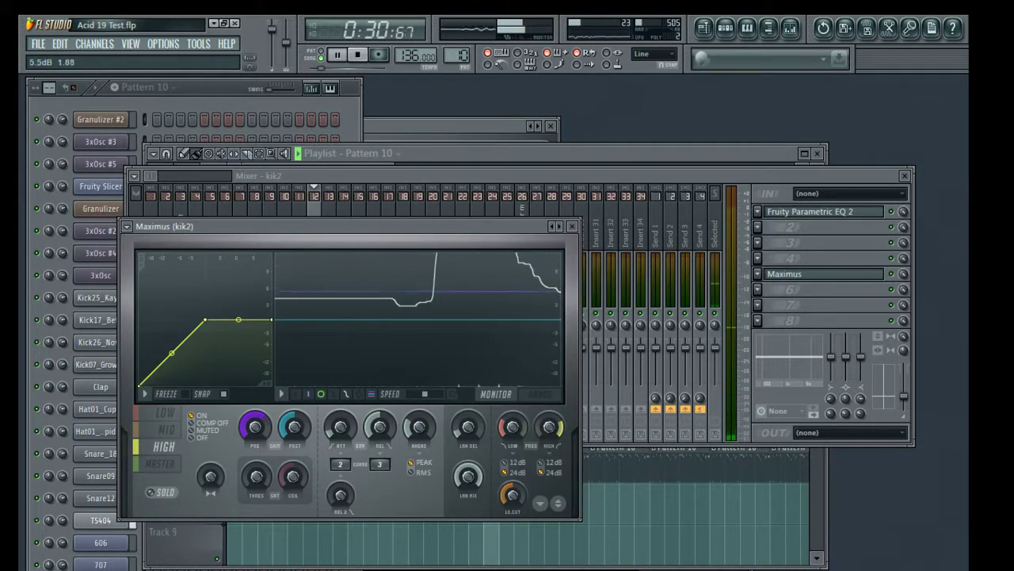
pyautogui.click(572, 226)
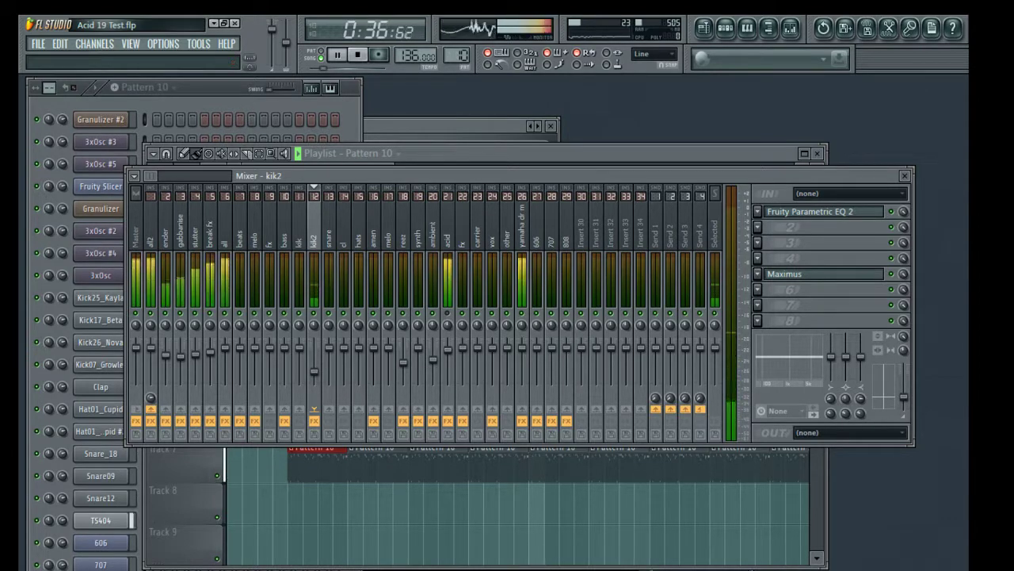
# Select the 3xOsc #4 channel in the step sequencer, return to the mixer and restart playback.
pyautogui.click(101, 253)
pyautogui.click(119, 253)
pyautogui.moveTo(222, 259); pyautogui.dragTo(223, 260)
pyautogui.click(363, 165)
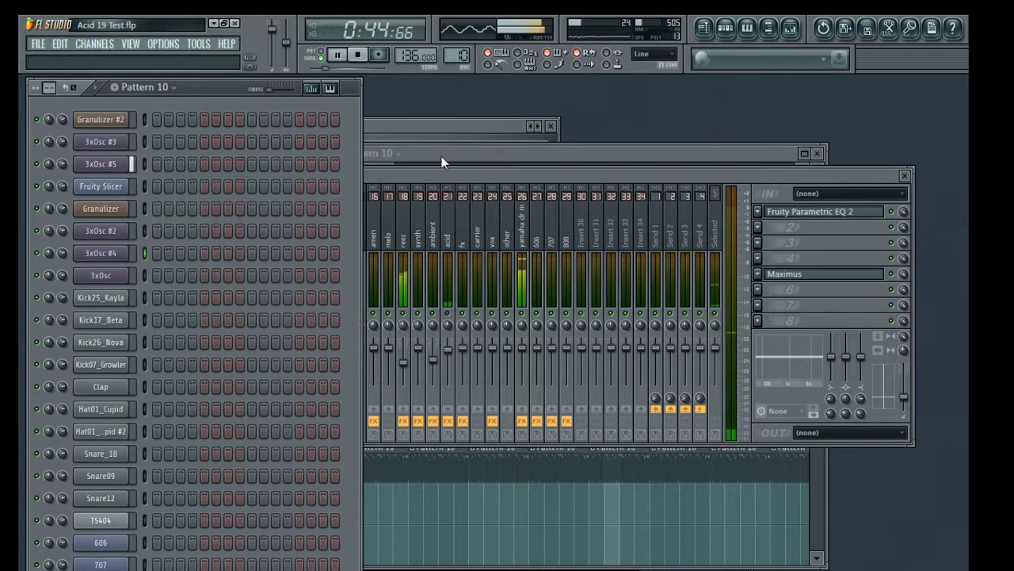
pyautogui.click(468, 178)
pyautogui.press('space')
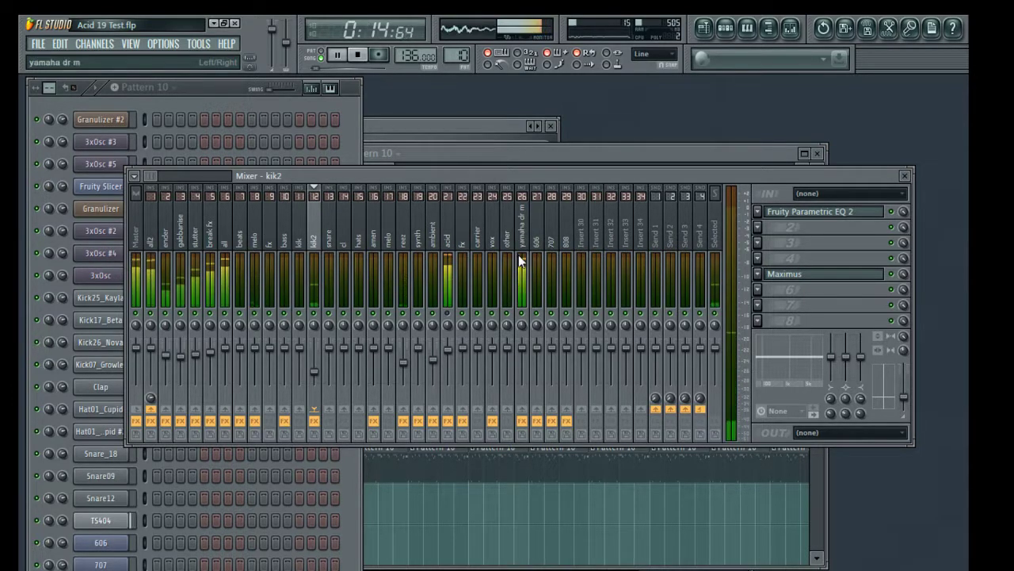
# Move the playlist's playback position to bar 1, return to the mixer and play from the beginning.
pyautogui.click(703, 29)
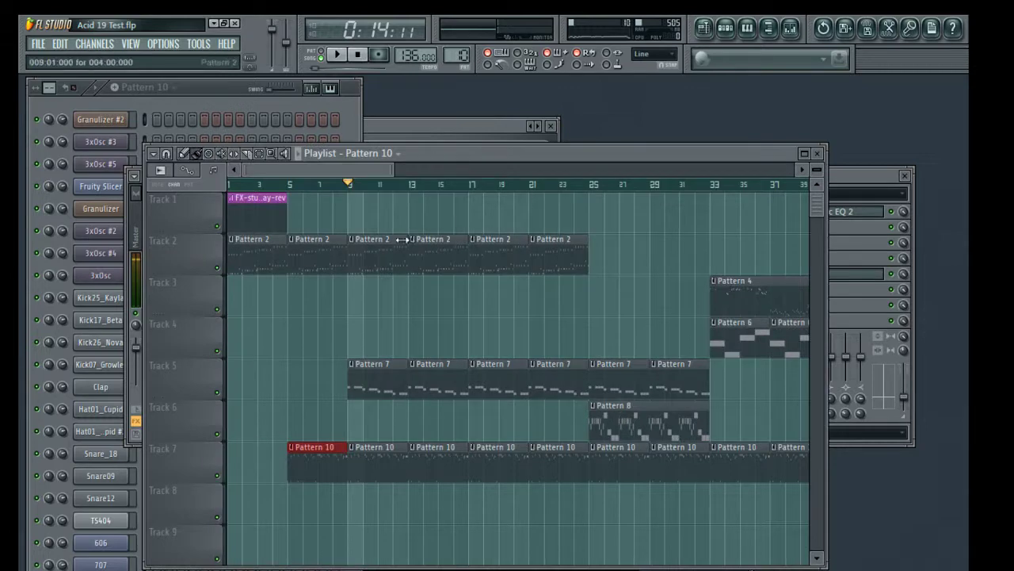
pyautogui.moveTo(323, 187); pyautogui.dragTo(227, 198)
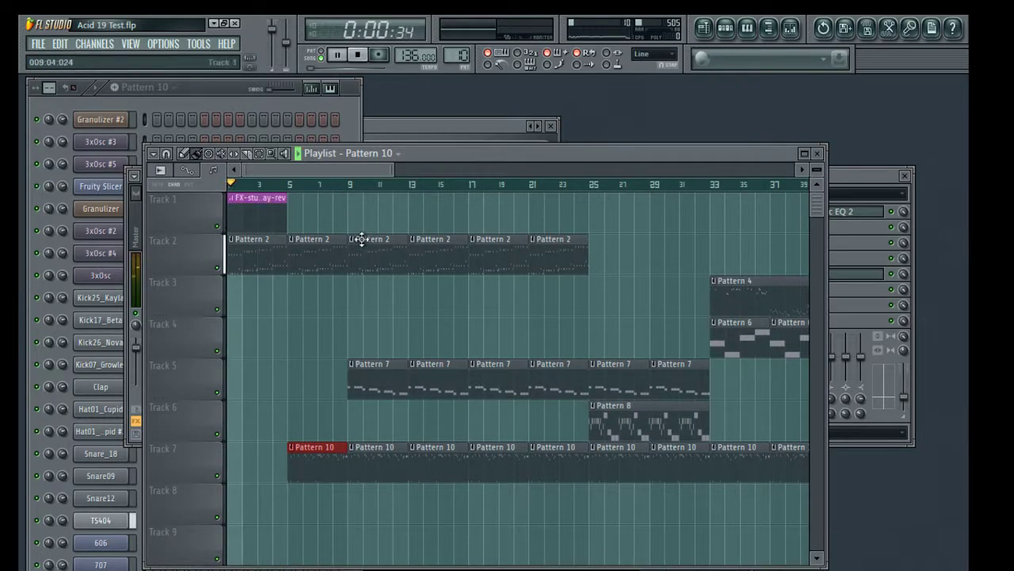
pyautogui.click(862, 190)
pyautogui.press('space')
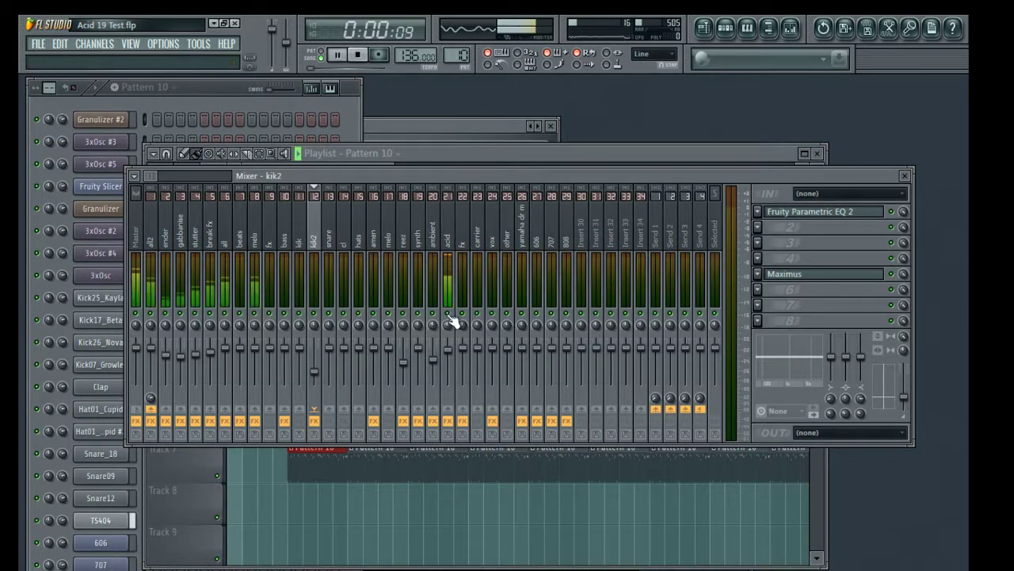
# Select the acid track, replay the intro and lower the mix levels of the track's effect slots.
pyautogui.click(452, 356)
pyautogui.press('space')
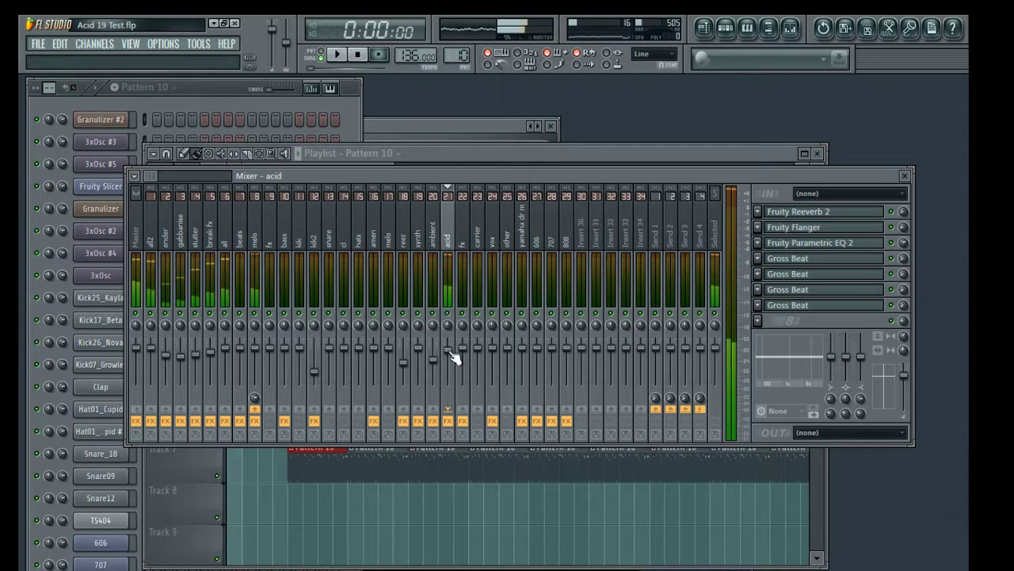
pyautogui.press('space')
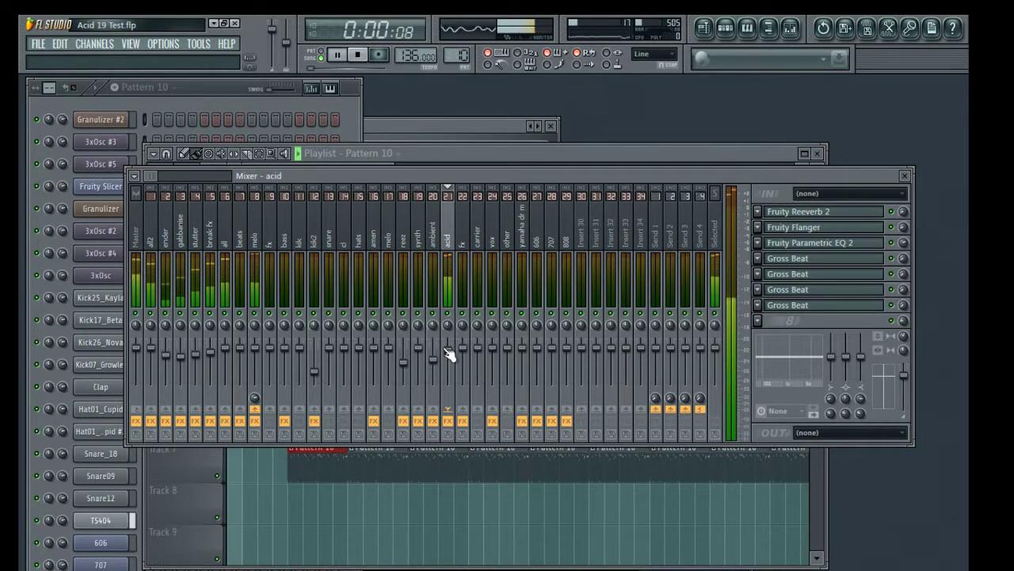
pyautogui.press('space')
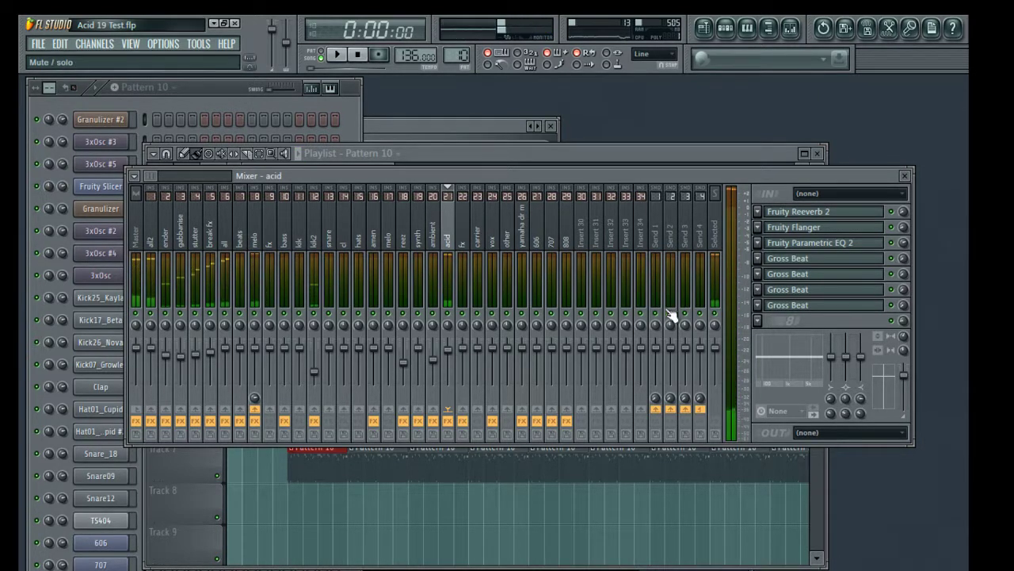
pyautogui.press('space')
pyautogui.moveTo(905, 304); pyautogui.dragTo(905, 373)
pyautogui.moveTo(907, 286); pyautogui.dragTo(907, 321)
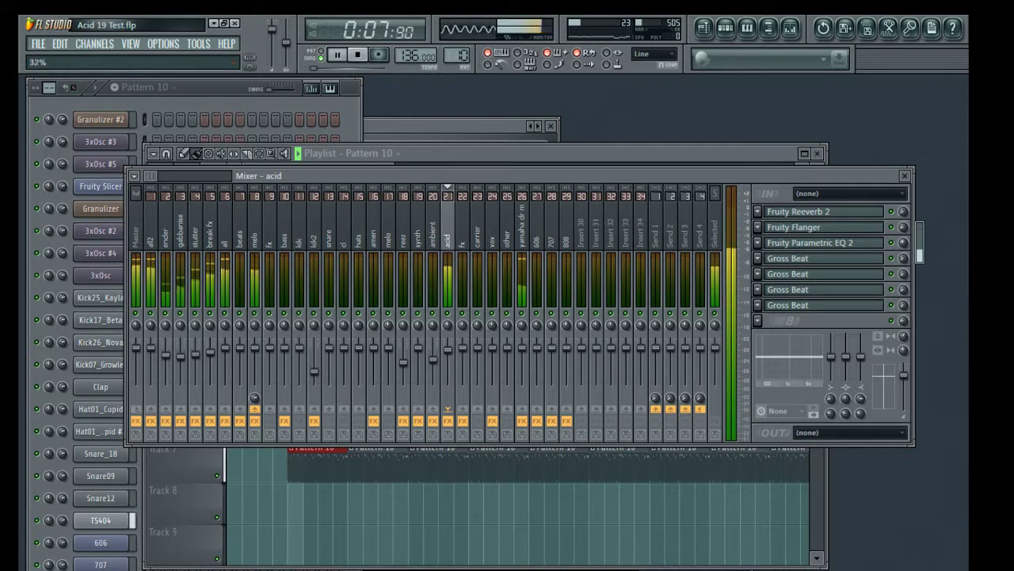
# Open the acid track's Fruity Parametric EQ 2, shift the band 1 high-pass cutoff and sweep an 18 dB band 2 boost up to about 460 Hz.
pyautogui.click(870, 246)
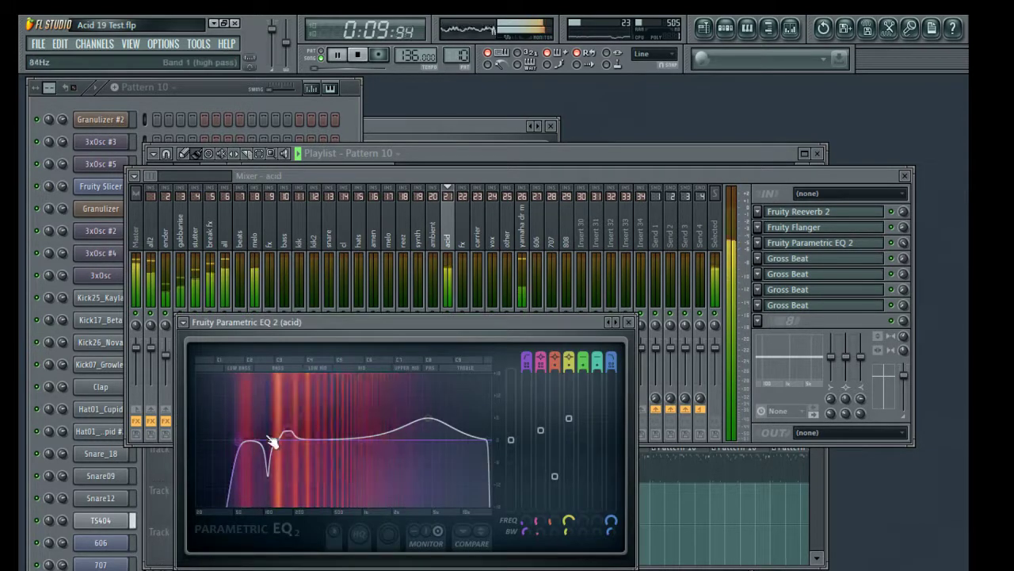
pyautogui.moveTo(253, 446); pyautogui.dragTo(280, 446)
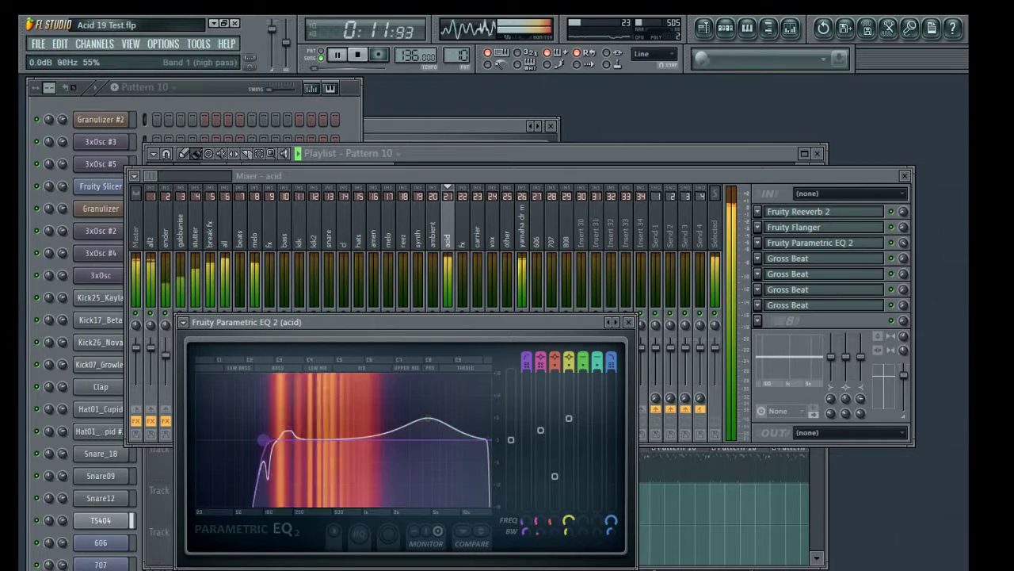
pyautogui.moveTo(245, 377); pyautogui.dragTo(268, 477)
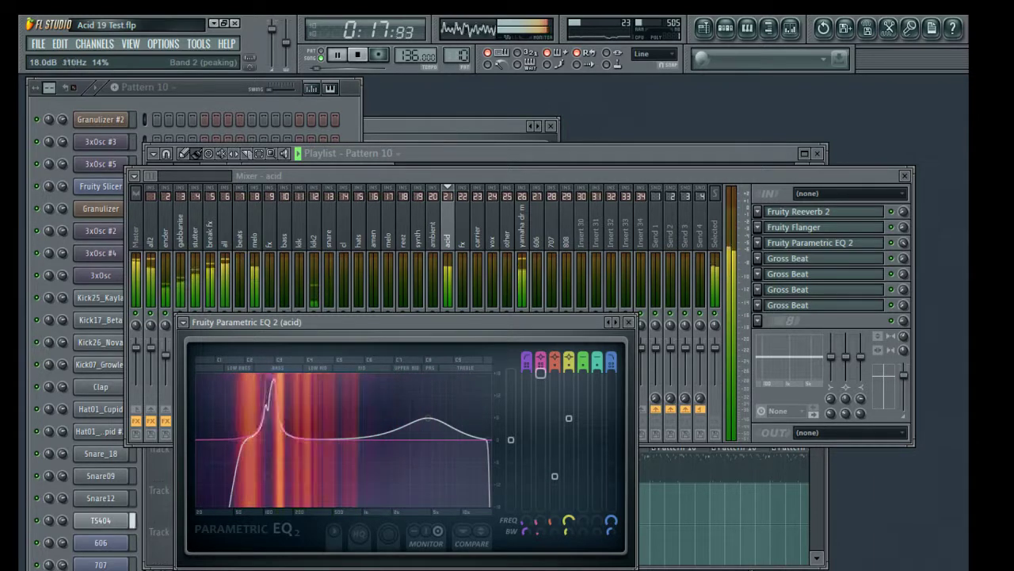
pyautogui.moveTo(270, 446)
pyautogui.mouseDown()
pyautogui.moveTo(272, 433)
pyautogui.moveTo(263, 439)
pyautogui.mouseUp()
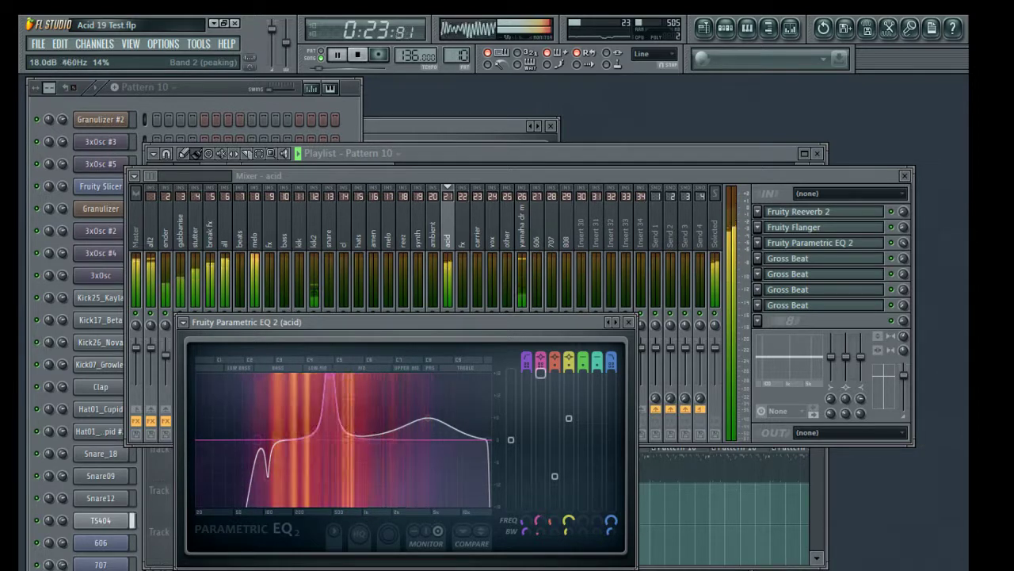
# Bring band 2 to a slight cut, reduce the band 4 boost, close the equalizer and fine-tune the acid track's volume.
pyautogui.moveTo(295, 447); pyautogui.dragTo(291, 443)
pyautogui.moveTo(428, 418)
pyautogui.mouseDown()
pyautogui.moveTo(314, 376)
pyautogui.moveTo(476, 381)
pyautogui.moveTo(406, 382)
pyautogui.moveTo(396, 430)
pyautogui.moveTo(420, 423)
pyautogui.moveTo(420, 465)
pyautogui.moveTo(361, 504)
pyautogui.moveTo(433, 423)
pyautogui.moveTo(424, 427)
pyautogui.mouseUp()
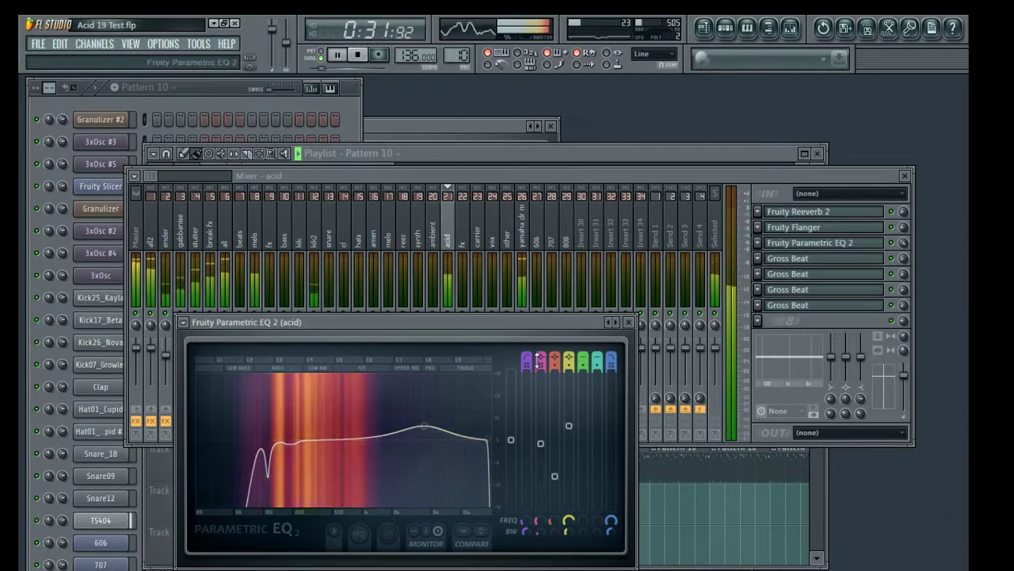
pyautogui.click(628, 322)
pyautogui.moveTo(449, 351)
pyautogui.mouseDown()
pyautogui.moveTo(448, 359)
pyautogui.moveTo(449, 350)
pyautogui.mouseUp()
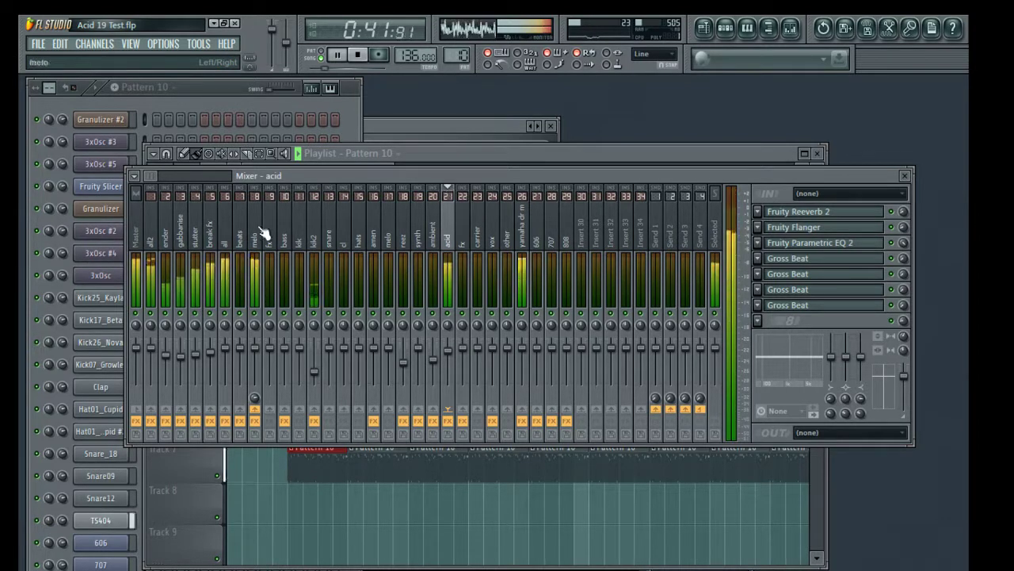
# Select the reez track and reset its volume to the default level.
pyautogui.click(413, 246)
pyautogui.rightClick(410, 363)
pyautogui.click(414, 378)
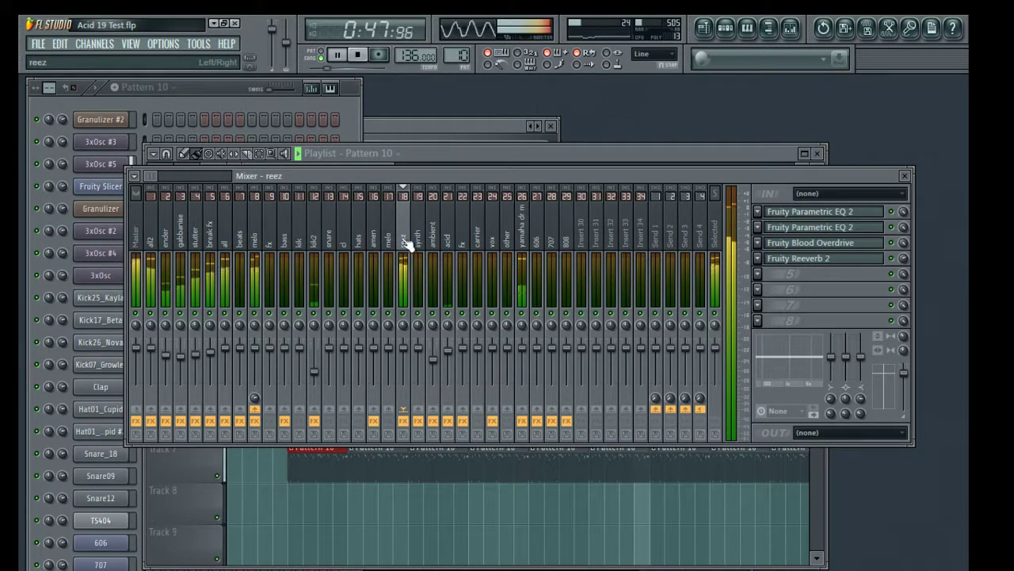
# Set the main level of the reez track's second Fruity Parametric EQ 2 to -0.4 dB, stop playback and show the playlist.
pyautogui.click(852, 227)
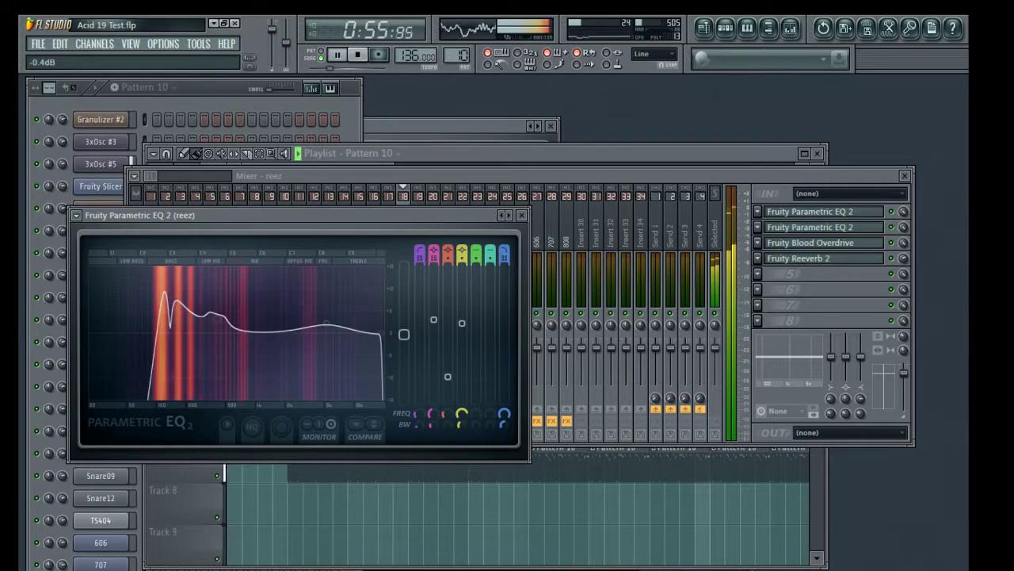
pyautogui.press('space')
pyautogui.click(707, 30)
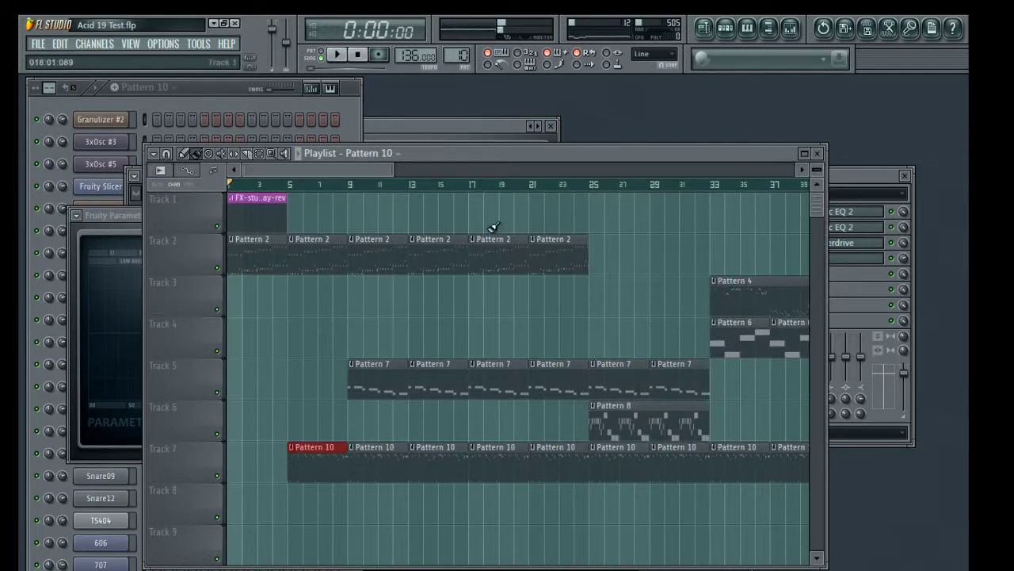
# Select all playlist clips from bar 33 onward and move them to start at bar 45.
pyautogui.click(591, 188)
pyautogui.press('space')
pyautogui.moveTo(377, 169); pyautogui.dragTo(407, 167)
pyautogui.moveTo(471, 168); pyautogui.dragTo(774, 166)
pyautogui.moveTo(772, 519); pyautogui.dragTo(303, 192)
pyautogui.moveTo(299, 301); pyautogui.dragTo(358, 290)
pyautogui.scroll(5, 274, 188)
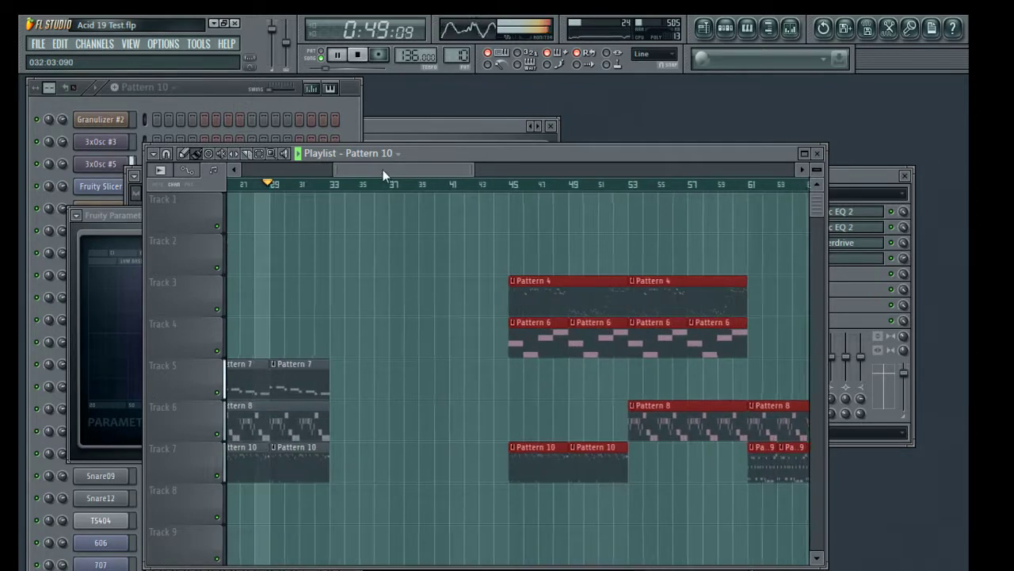
# Duplicate the Pattern 7, Pattern 8 and Pattern 10 clips ending at bar 33 so the copies fill bars 33 to 45.
pyautogui.moveTo(380, 171); pyautogui.dragTo(354, 170)
pyautogui.click(377, 509)
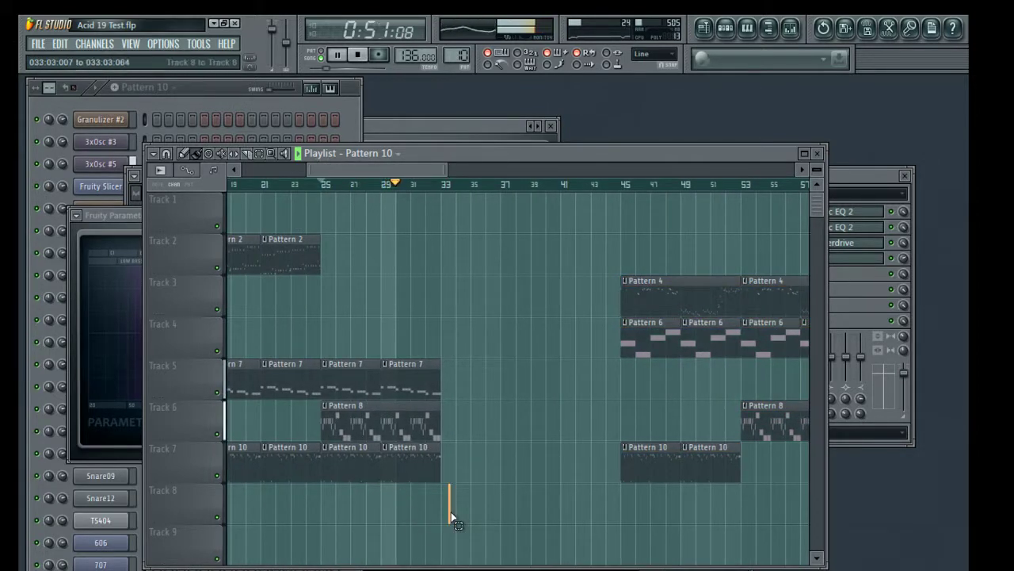
pyautogui.moveTo(449, 521); pyautogui.dragTo(320, 375)
pyautogui.hotkey('ctrl', 'b')
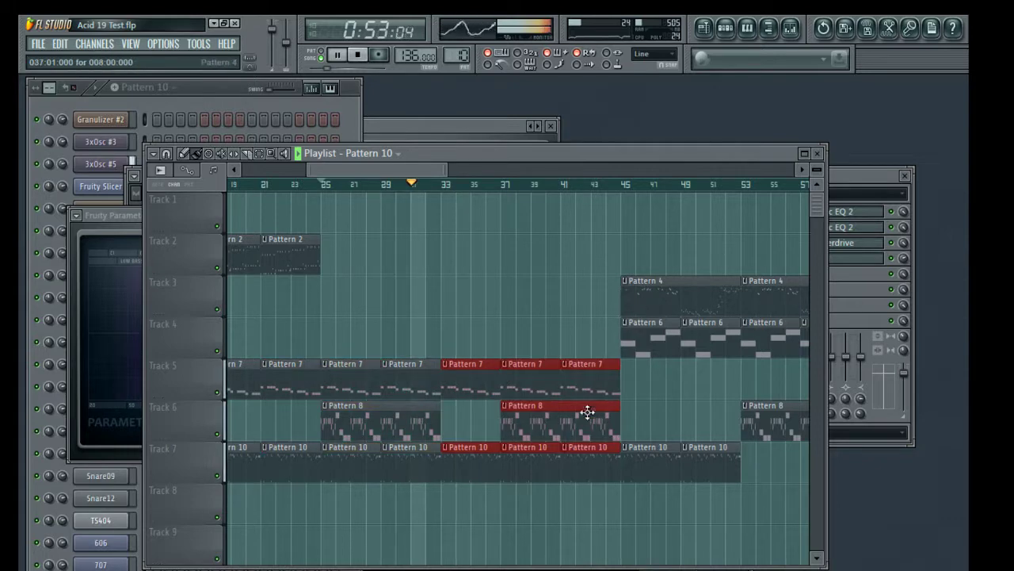
# Move the copied Pattern 8 clip to bar 33 and delete the Pattern 7 and Pattern 10 copies at bar 41.
pyautogui.click(543, 515)
pyautogui.rightClick(544, 515)
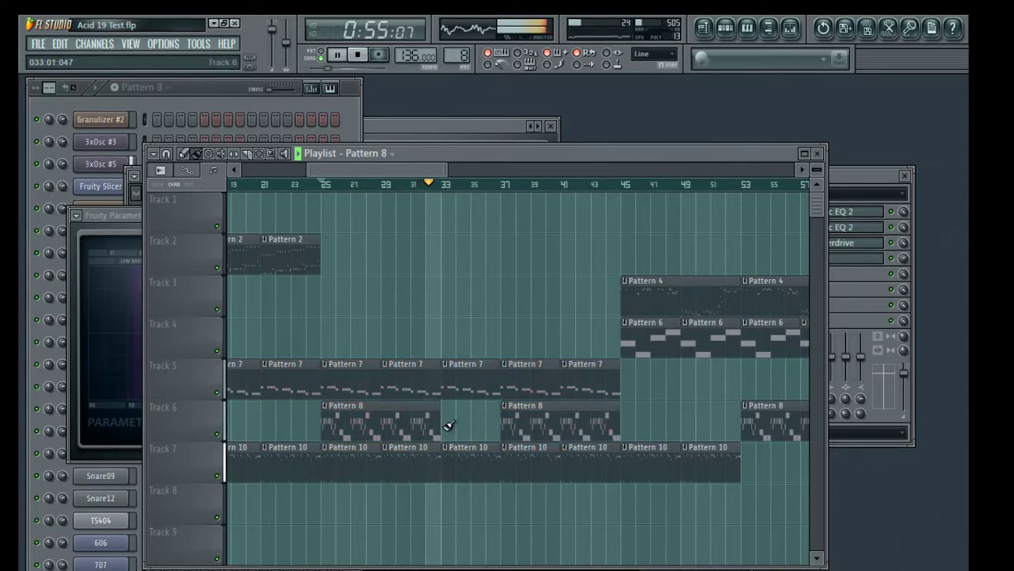
pyautogui.moveTo(570, 421); pyautogui.dragTo(513, 420)
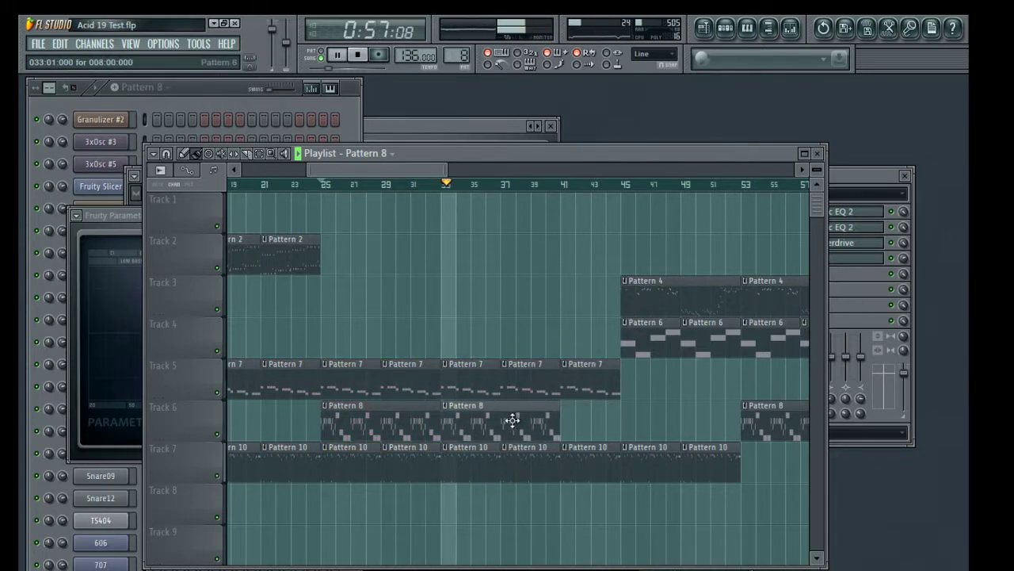
pyautogui.rightClick(602, 379)
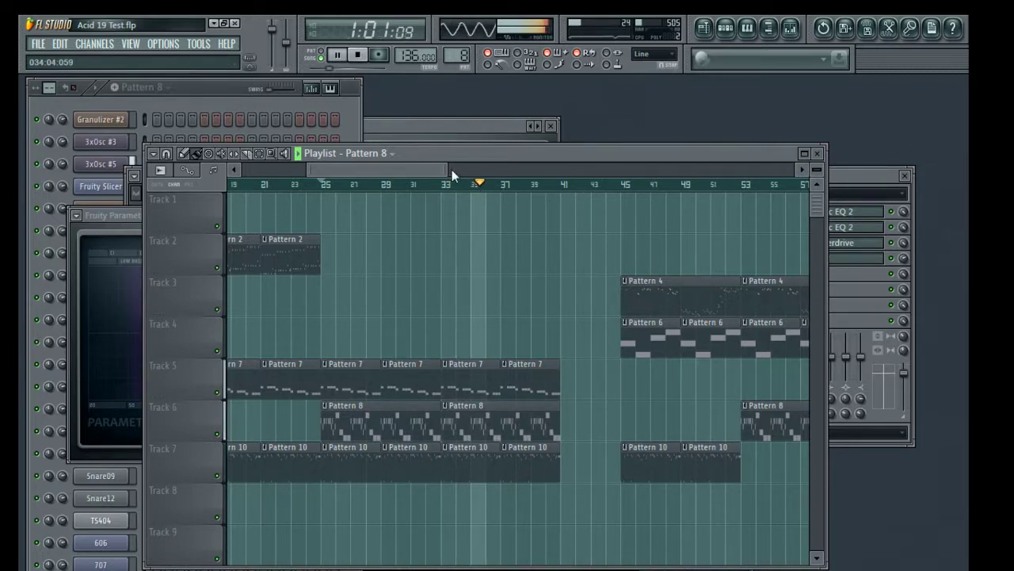
# Play from bar 25, solo playlist track 5, and switch the audible tracks to only 6 and 7.
pyautogui.click(325, 184)
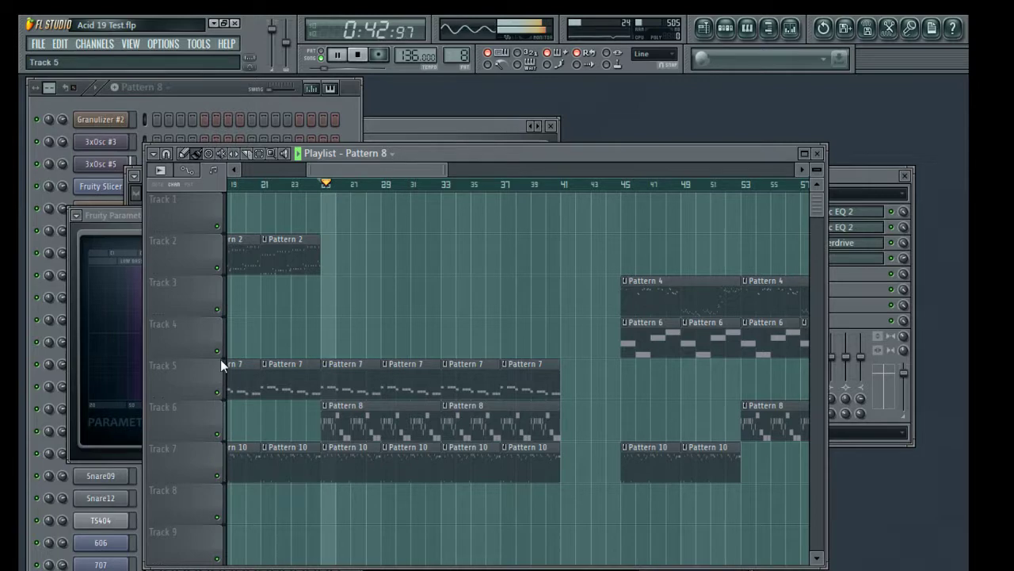
pyautogui.rightClick(218, 392)
pyautogui.press('space')
pyautogui.press('space')
pyautogui.click(218, 436)
pyautogui.press('space')
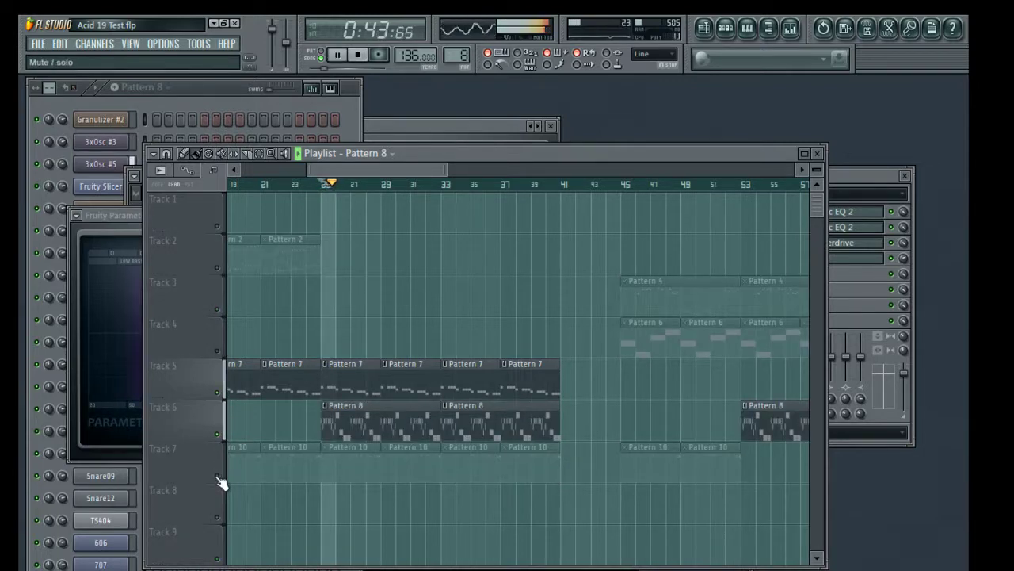
pyautogui.click(218, 392)
pyautogui.press('space')
pyautogui.click(218, 477)
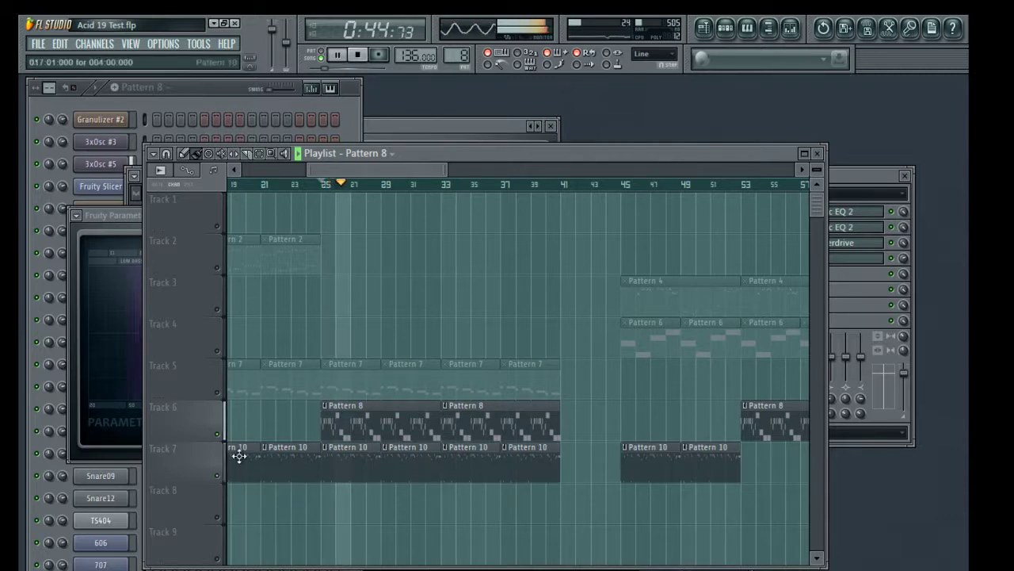
# Unmute playlist track 1 and extend its FX-stut-delay-rev clip to 136 bars.
pyautogui.click(790, 29)
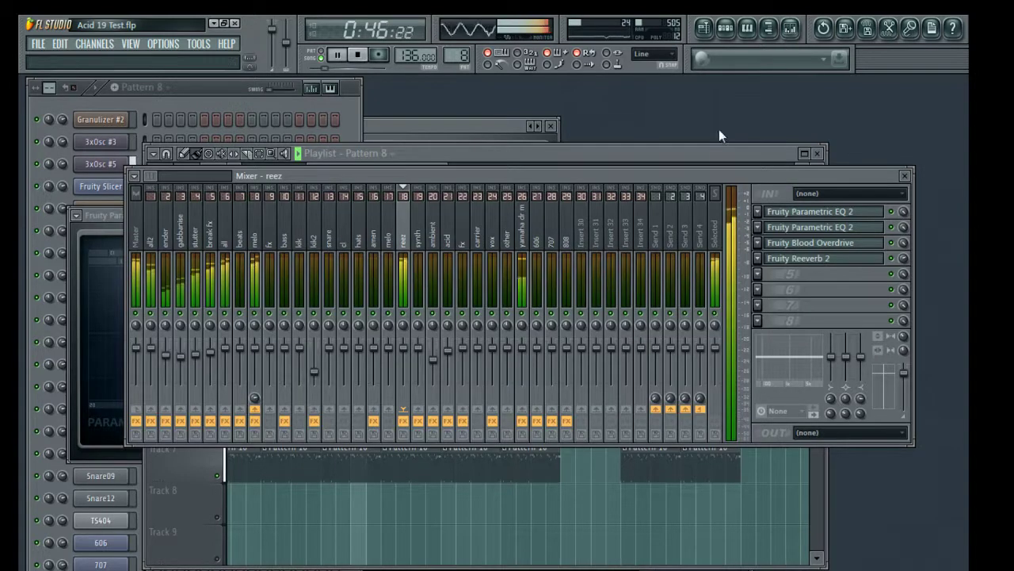
pyautogui.click(672, 155)
pyautogui.press('space')
pyautogui.moveTo(356, 171); pyautogui.dragTo(225, 215)
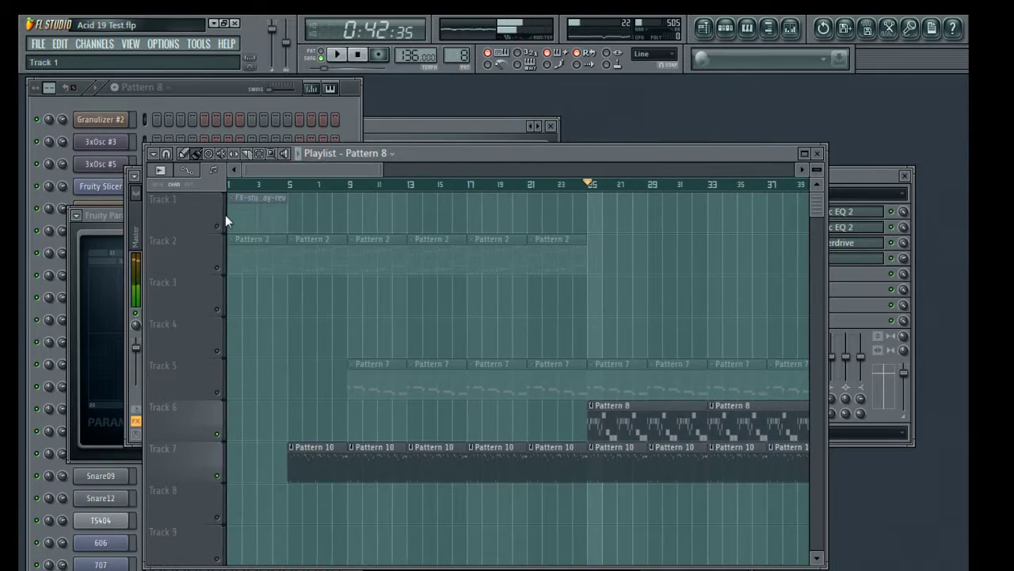
pyautogui.click(218, 226)
pyautogui.press('space')
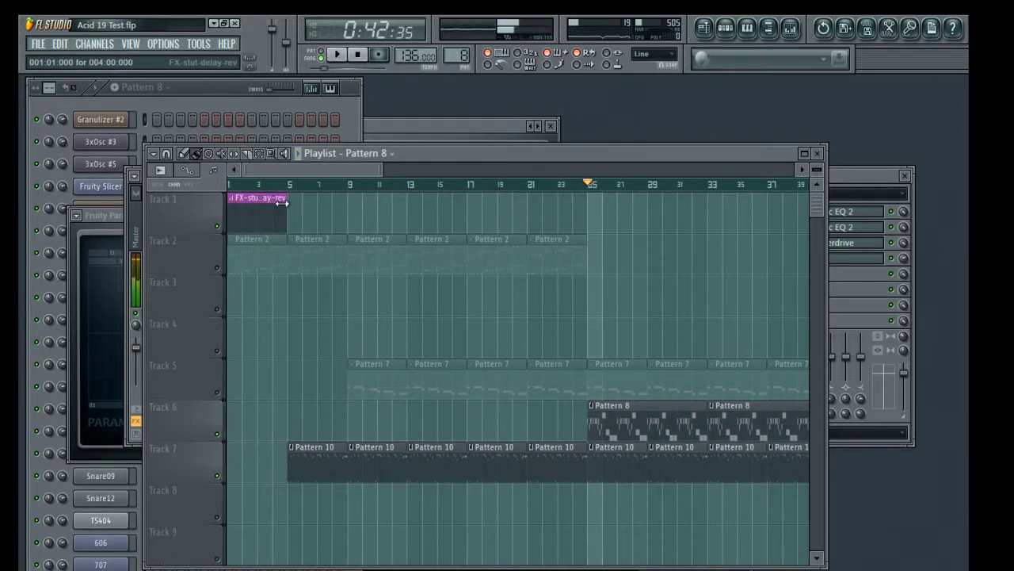
pyautogui.moveTo(282, 203); pyautogui.dragTo(715, 197)
pyautogui.moveTo(385, 167); pyautogui.dragTo(888, 142)
pyautogui.moveTo(339, 203); pyautogui.dragTo(679, 180)
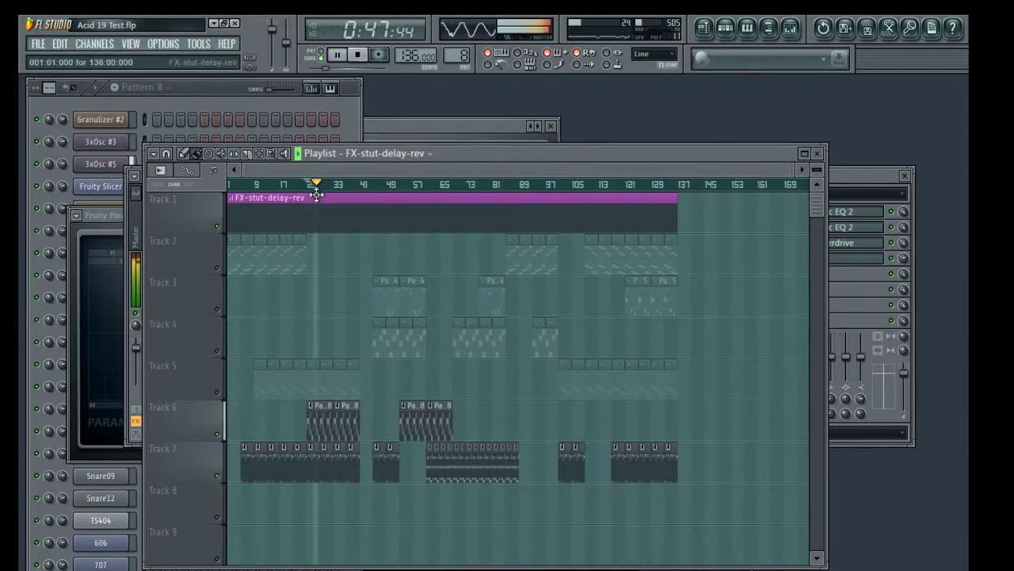
pyautogui.scroll(8, 317, 191)
pyautogui.press('space')
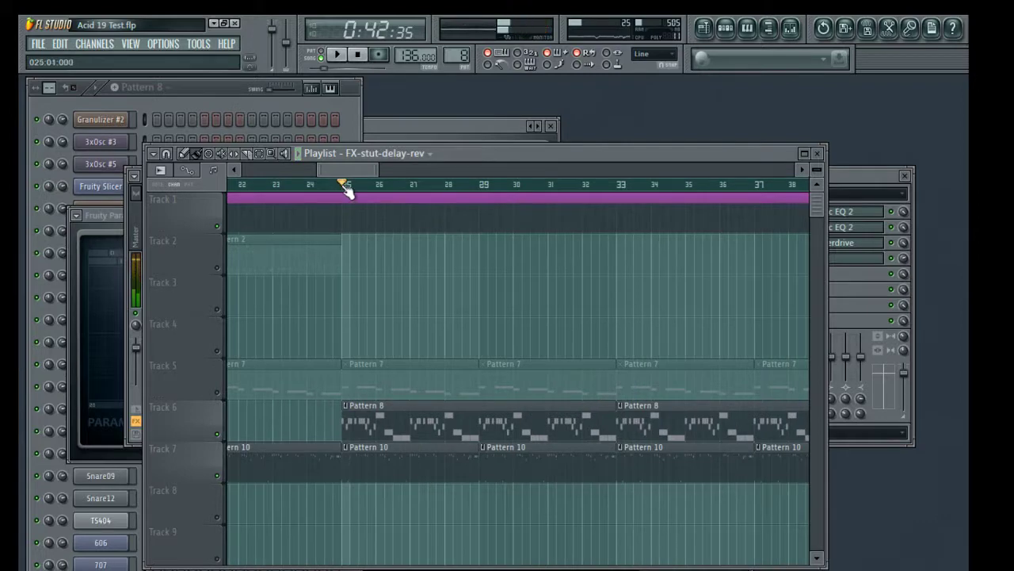
# Open the reez mixer track's first Fruity Parametric EQ 2 and flatten the band 2 and band 4 boosts.
pyautogui.press('F9')
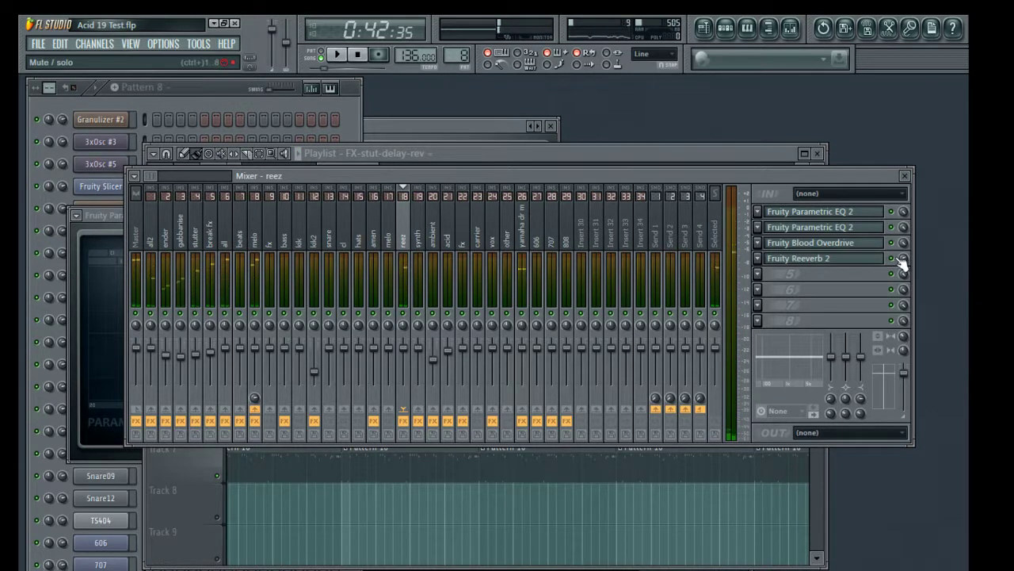
pyautogui.press('space')
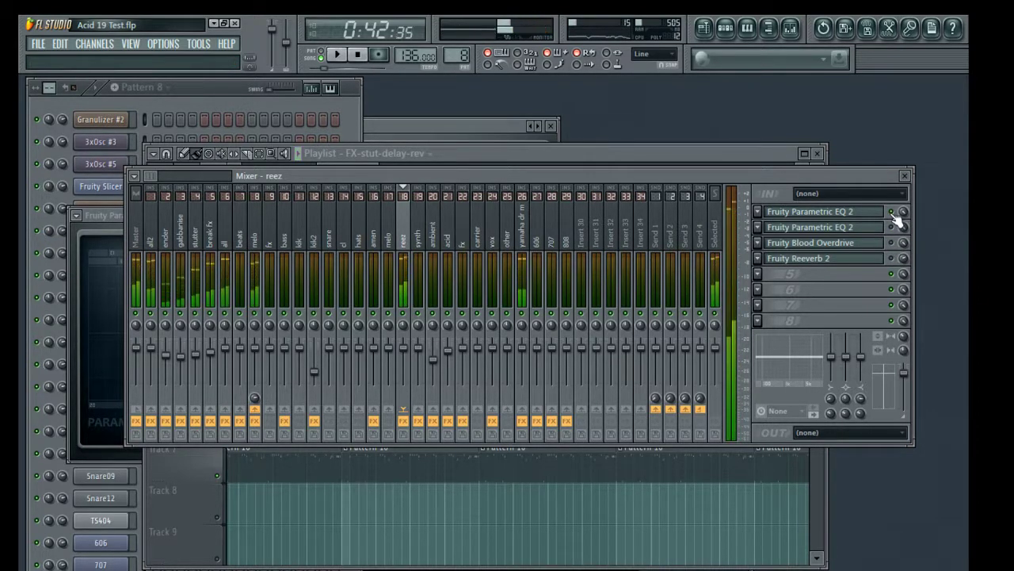
pyautogui.click(866, 214)
pyautogui.press('space')
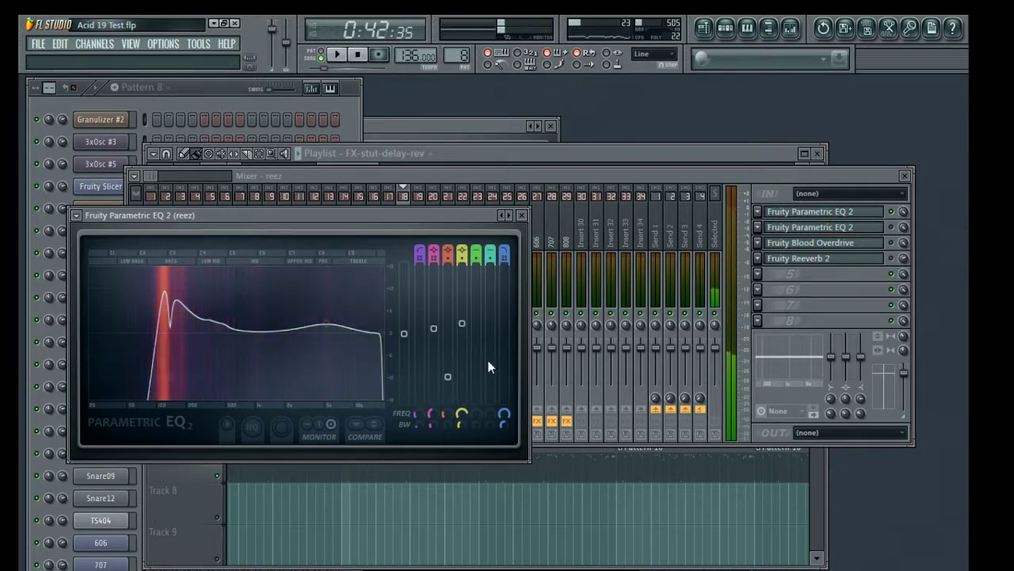
pyautogui.moveTo(433, 320); pyautogui.dragTo(461, 332)
pyautogui.press('space')
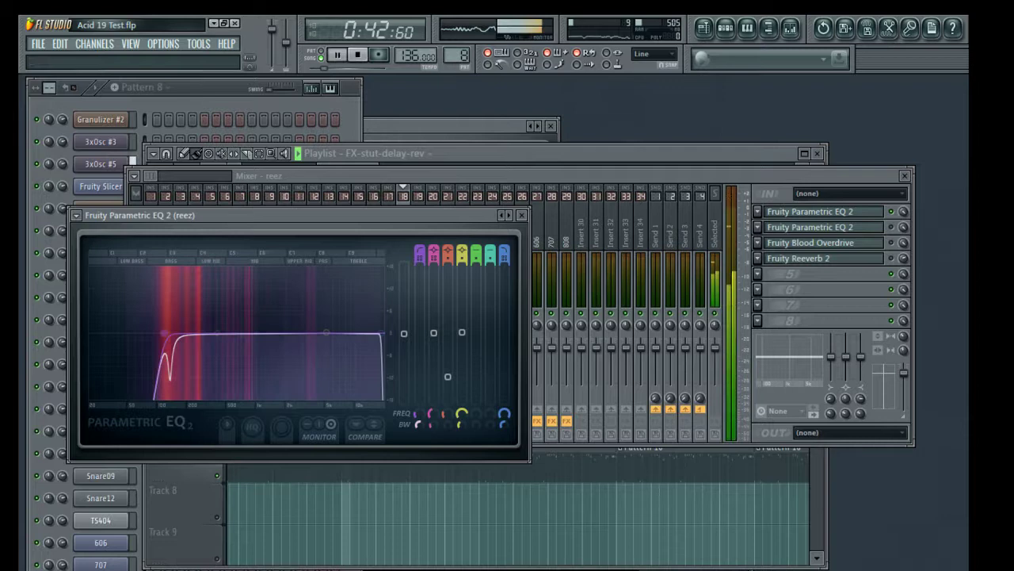
# Adjust the bandwidth of the band 1 high-pass and lower its cutoff to about 61 Hz.
pyautogui.moveTo(418, 424)
pyautogui.mouseDown()
pyautogui.moveTo(418, 395)
pyautogui.moveTo(419, 426)
pyautogui.mouseUp()
pyautogui.press('space')
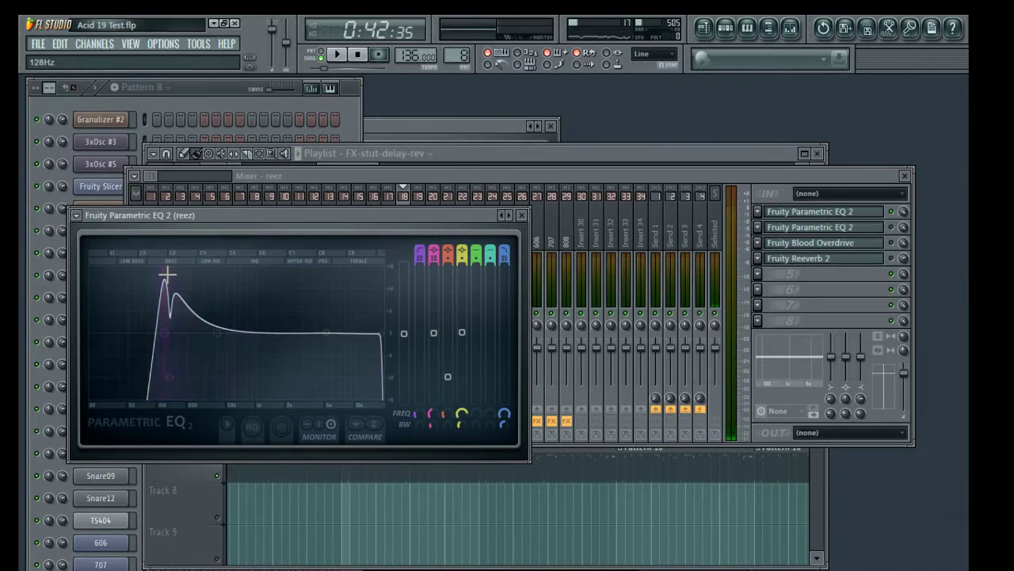
pyautogui.moveTo(170, 332)
pyautogui.mouseDown()
pyautogui.moveTo(195, 333)
pyautogui.moveTo(113, 333)
pyautogui.moveTo(194, 333)
pyautogui.moveTo(175, 334)
pyautogui.mouseUp()
pyautogui.moveTo(416, 424); pyautogui.dragTo(416, 403)
pyautogui.moveTo(191, 316); pyautogui.dragTo(135, 333)
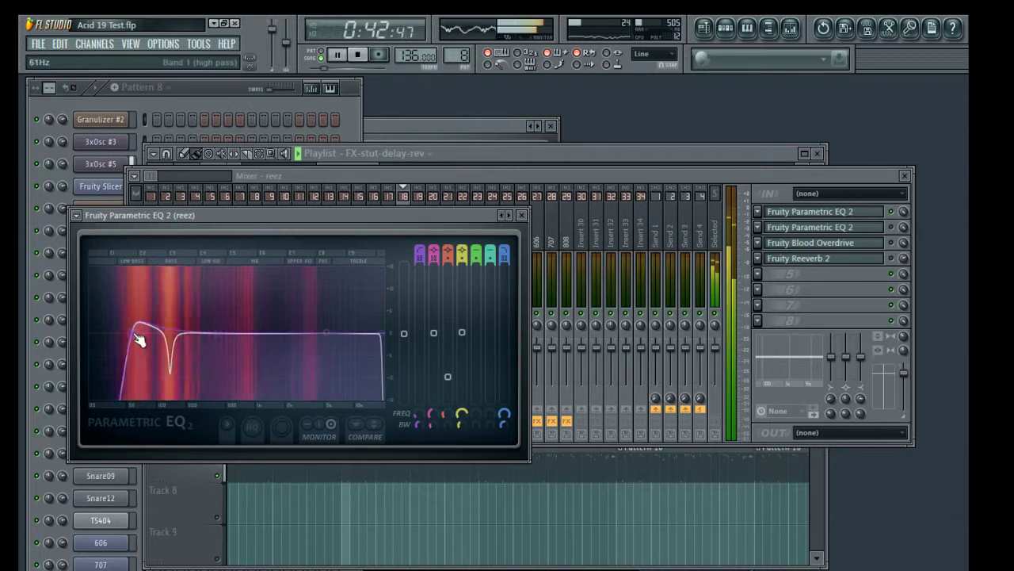
# Add slight boosts on bands 4 and 2, set the band 1 high-pass to about 77 Hz, and close the equalizer.
pyautogui.moveTo(326, 331); pyautogui.dragTo(278, 320)
pyautogui.moveTo(211, 334)
pyautogui.mouseDown()
pyautogui.moveTo(164, 291)
pyautogui.moveTo(210, 317)
pyautogui.moveTo(211, 333)
pyautogui.mouseUp()
pyautogui.moveTo(136, 333); pyautogui.dragTo(148, 332)
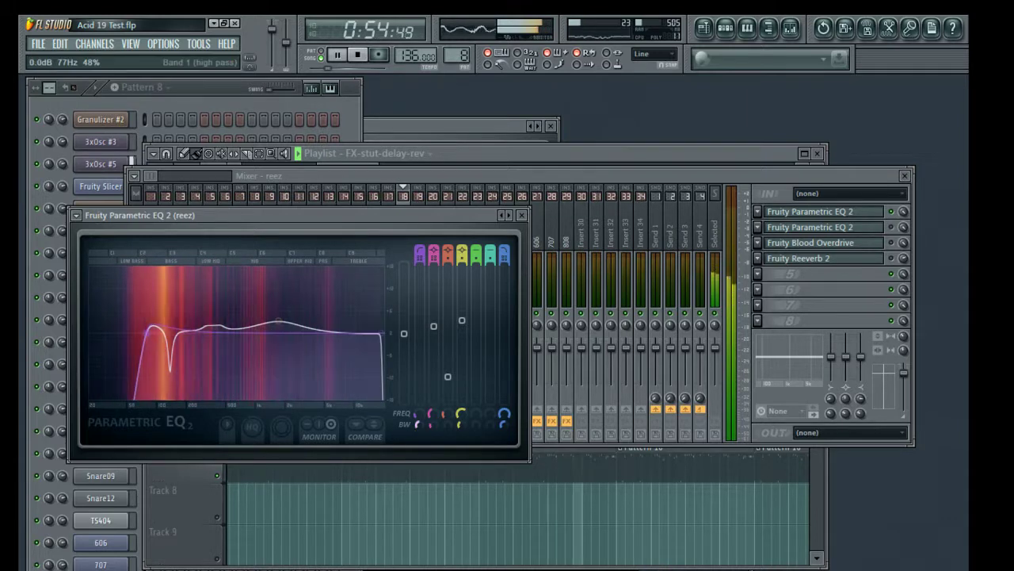
pyautogui.click(525, 216)
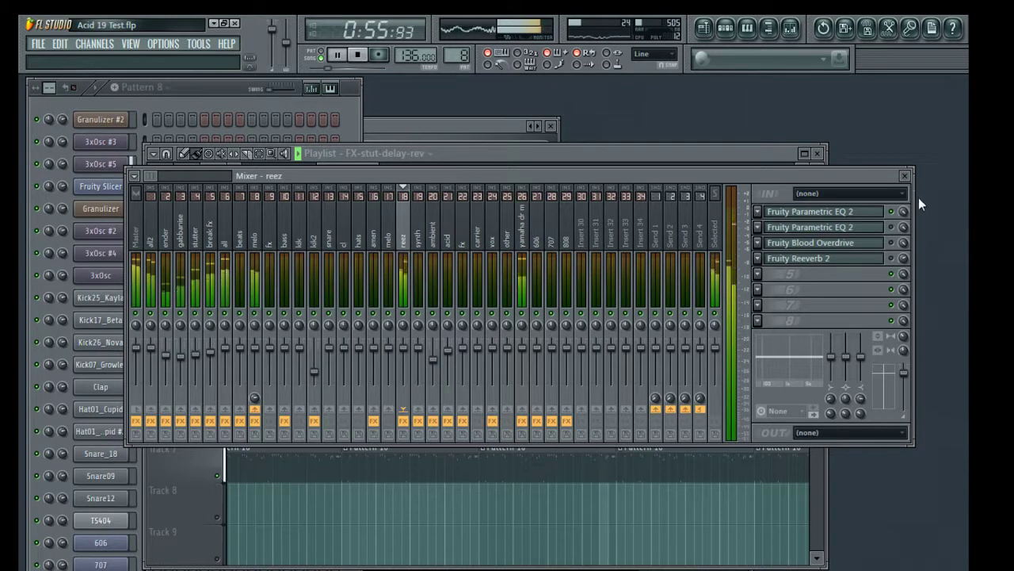
# Open the reez track's second Fruity Parametric EQ 2, sweep a band 2 boost around 79 Hz and return the band to flat.
pyautogui.click(880, 227)
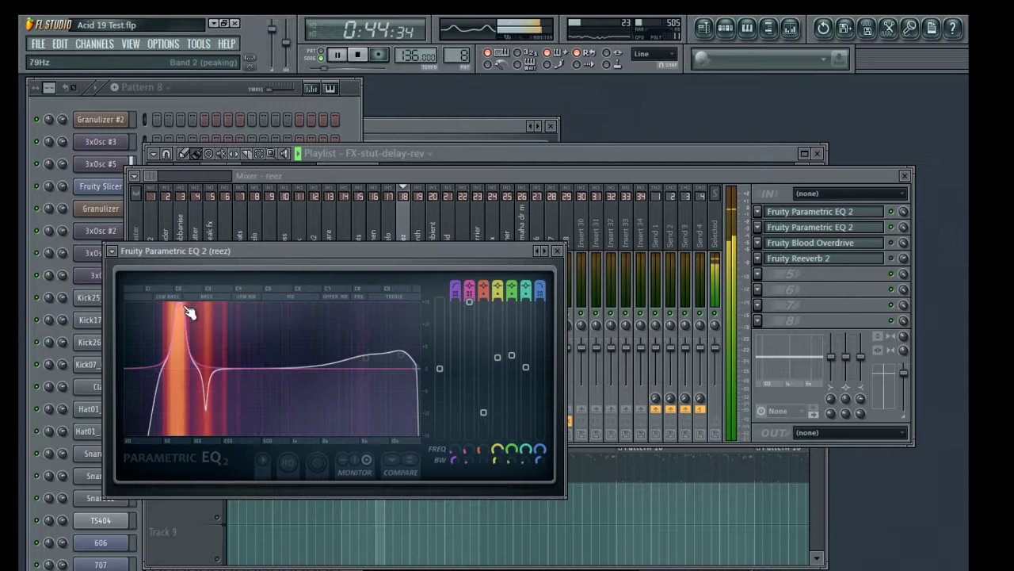
pyautogui.moveTo(187, 303); pyautogui.dragTo(184, 326)
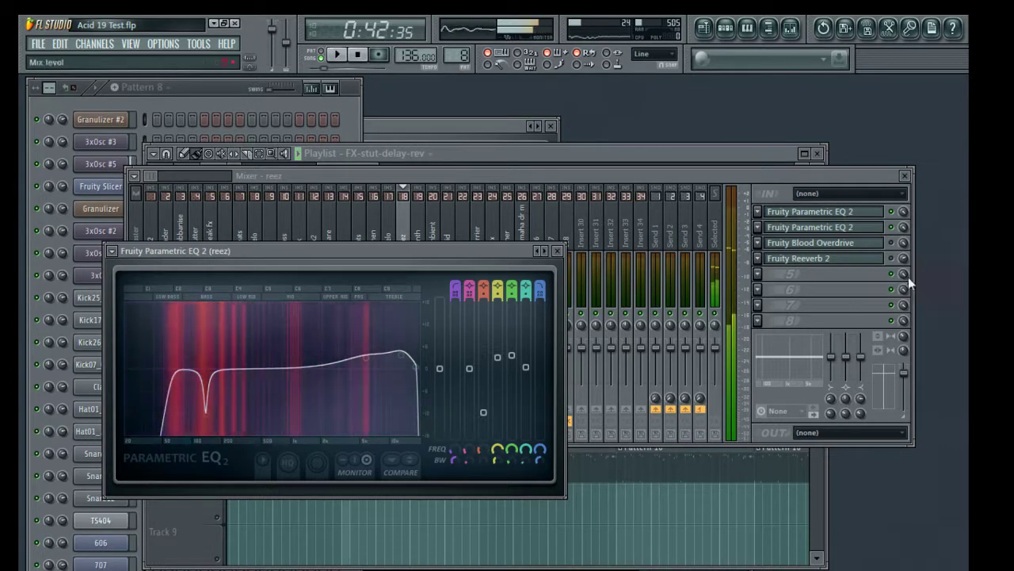
# Check the reez track's Fruity Blood Overdrive and Fruity Reeverb 2, and move Fruity Reeverb 2 above Fruity Blood Overdrive.
pyautogui.click(891, 242)
pyautogui.click(841, 244)
pyautogui.click(865, 245)
pyautogui.click(886, 260)
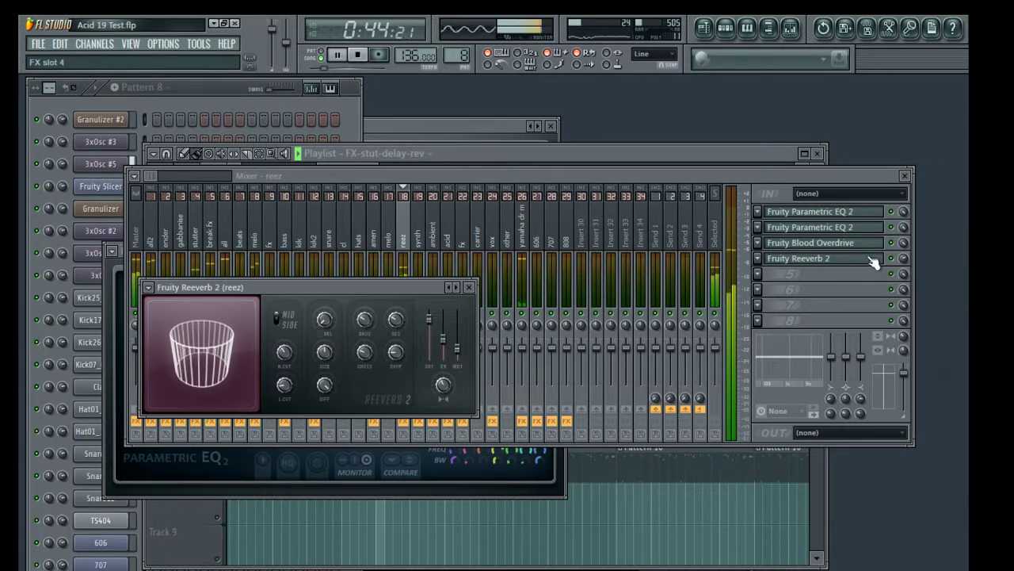
pyautogui.click(872, 261)
pyautogui.scroll(1, 872, 261)
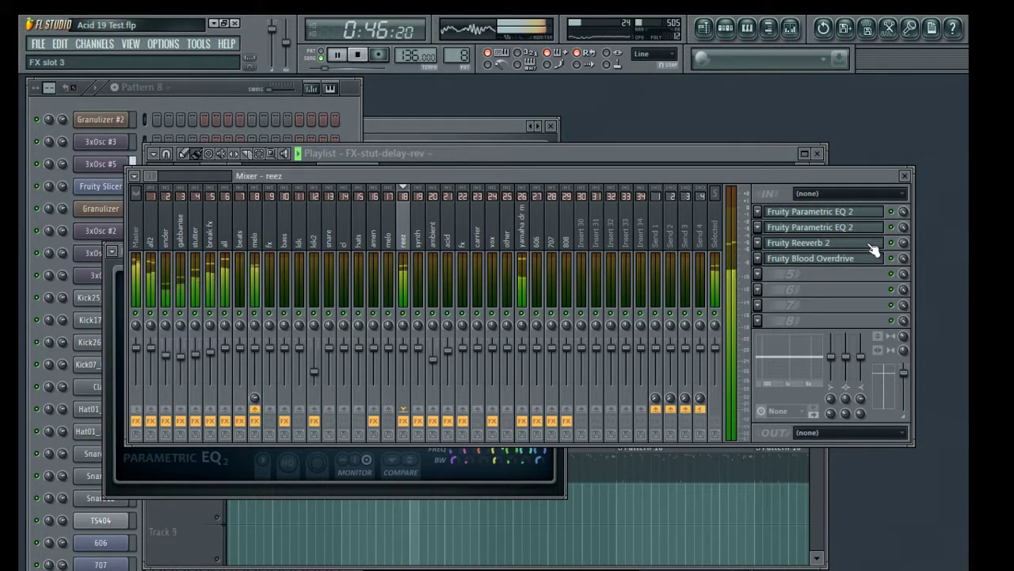
pyautogui.click(876, 263)
pyautogui.click(877, 263)
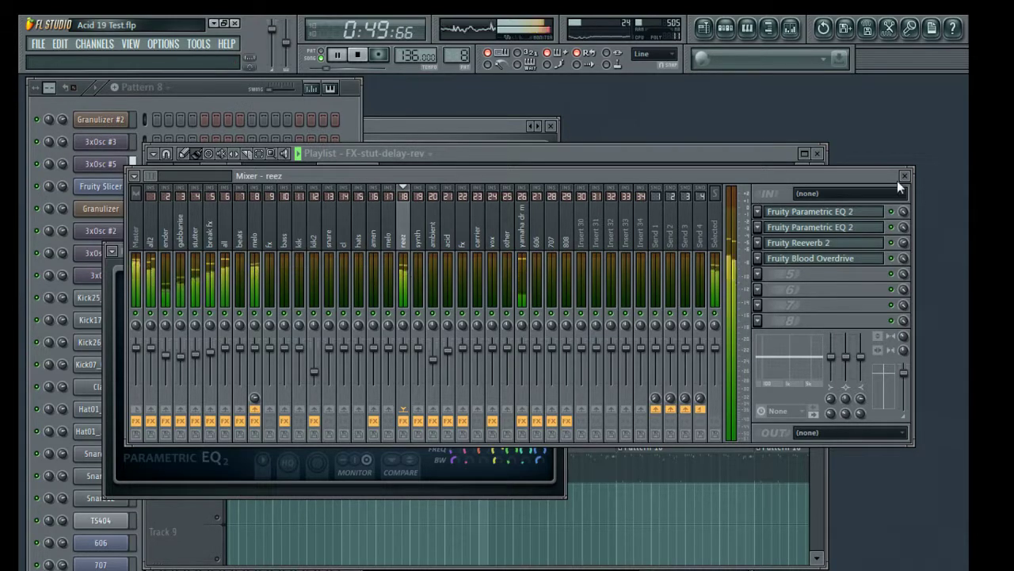
# Restart playback and drop the reez track's volume to about -22.5 dB.
pyautogui.press('space')
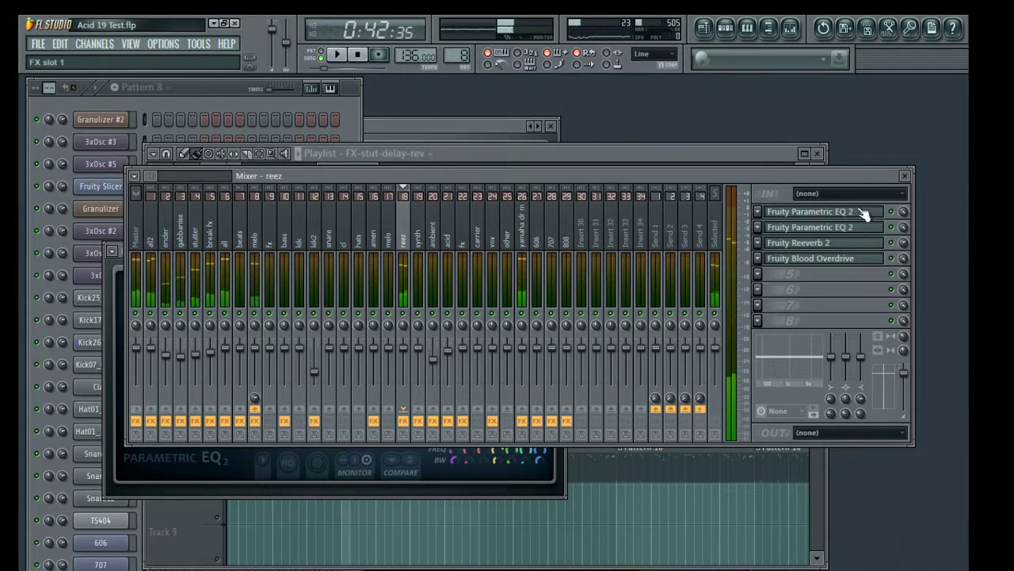
pyautogui.press('space')
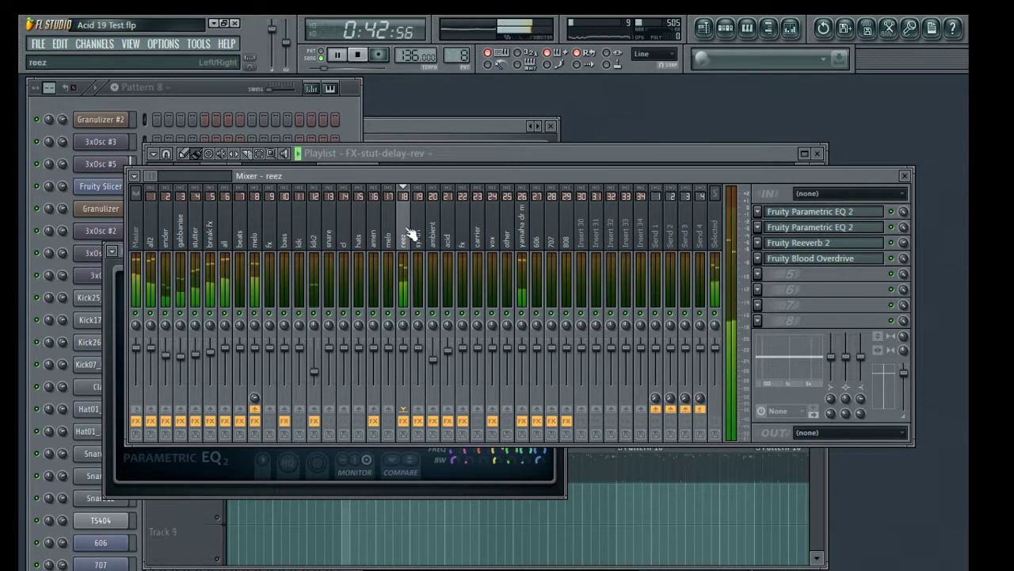
pyautogui.press('space')
pyautogui.press('space')
pyautogui.moveTo(404, 349); pyautogui.dragTo(404, 375)
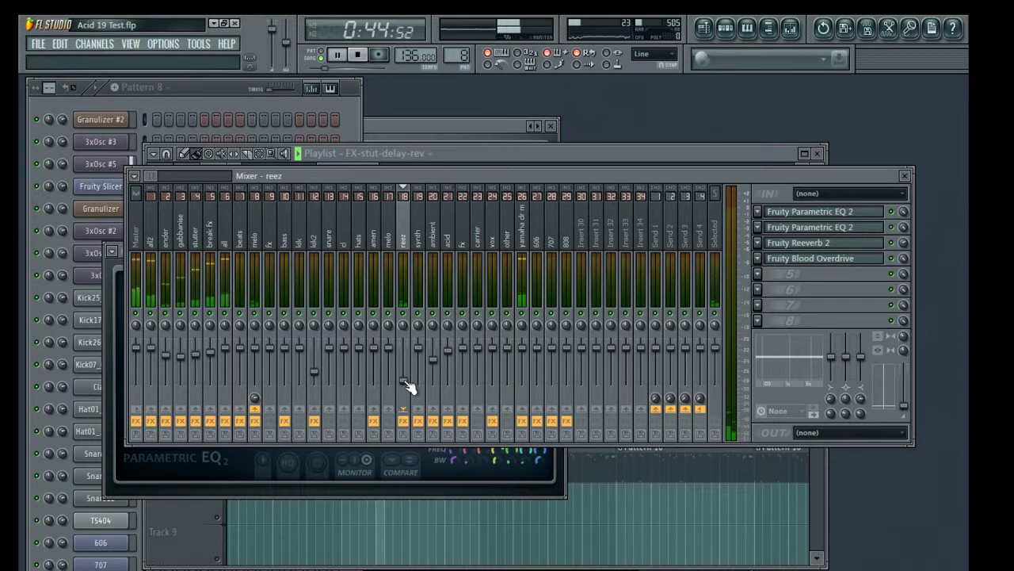
pyautogui.moveTo(406, 385); pyautogui.dragTo(406, 382)
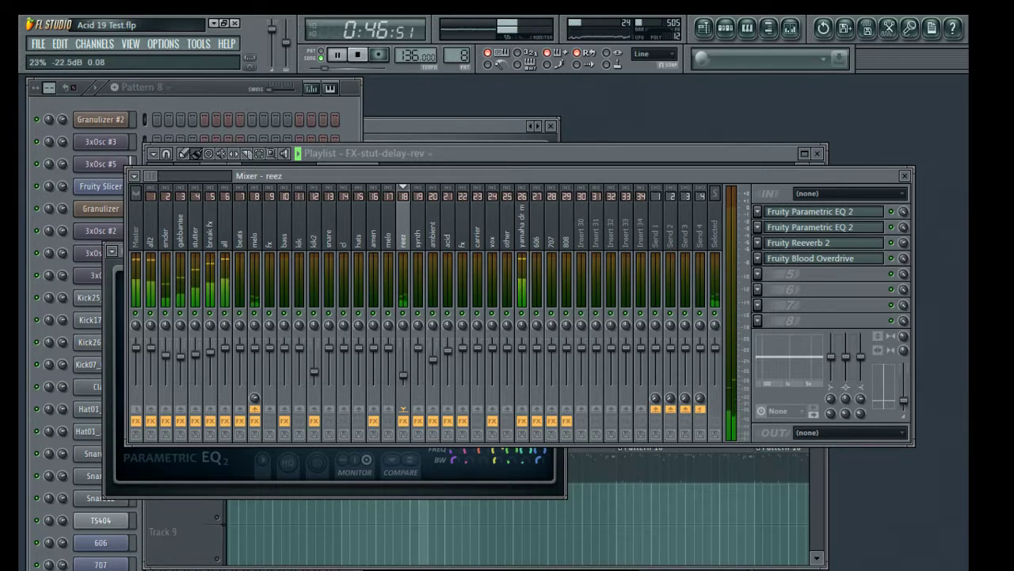
# Raise the reez track's volume to about -5.6 dB and fine-tune it while the section plays.
pyautogui.moveTo(404, 371); pyautogui.dragTo(404, 359)
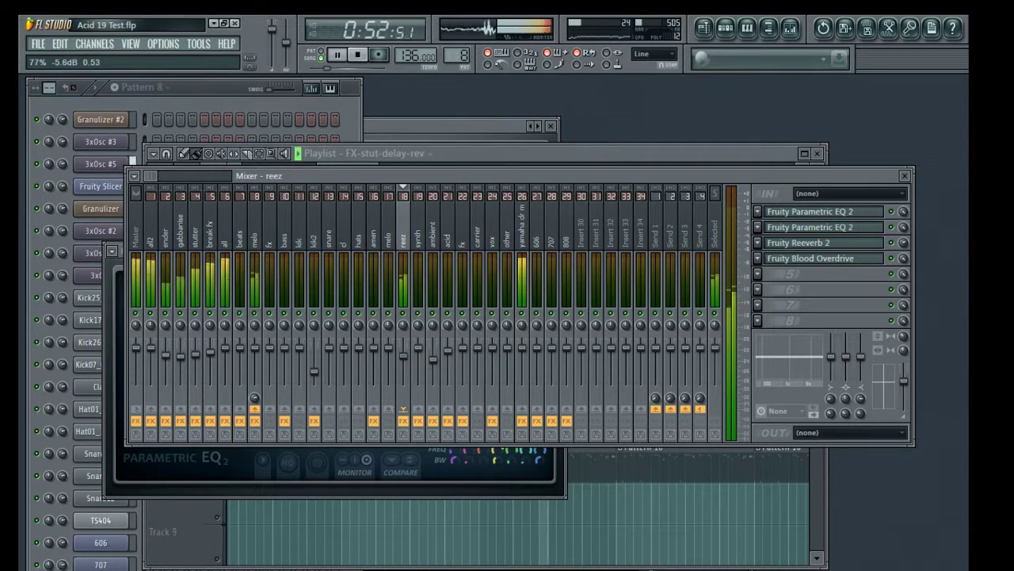
pyautogui.moveTo(404, 358); pyautogui.dragTo(404, 354)
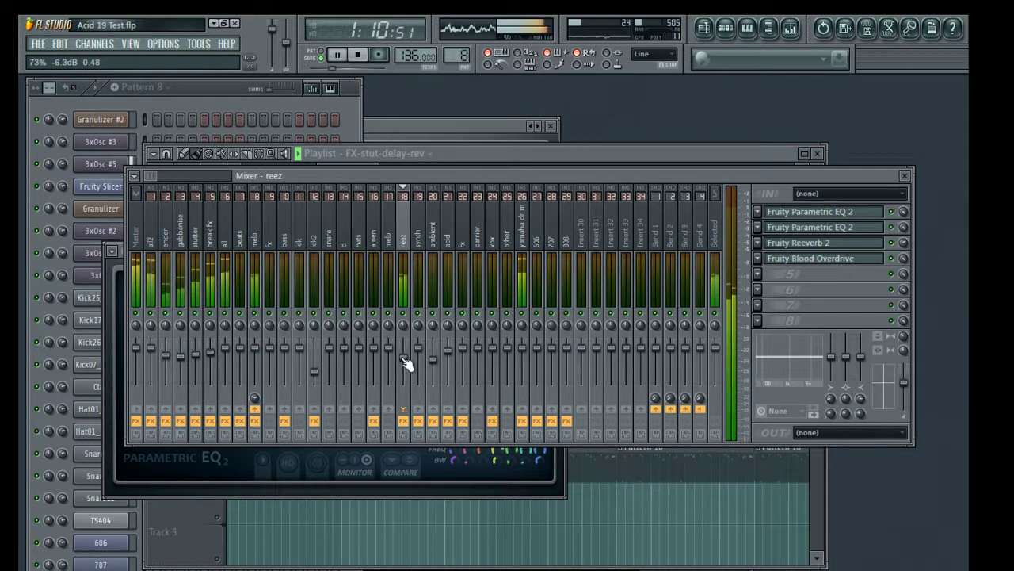
pyautogui.press('space')
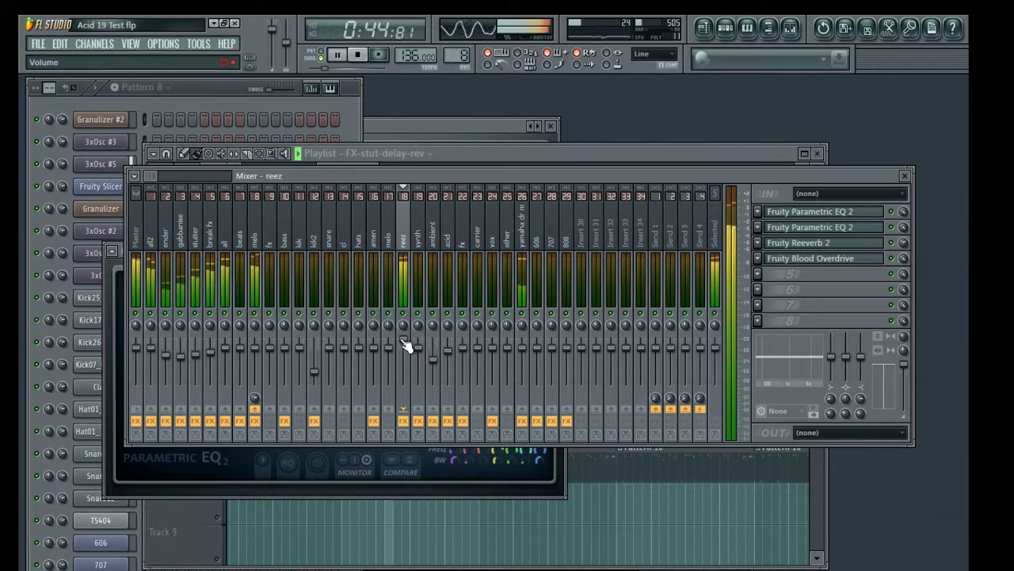
pyautogui.moveTo(406, 346); pyautogui.dragTo(406, 360)
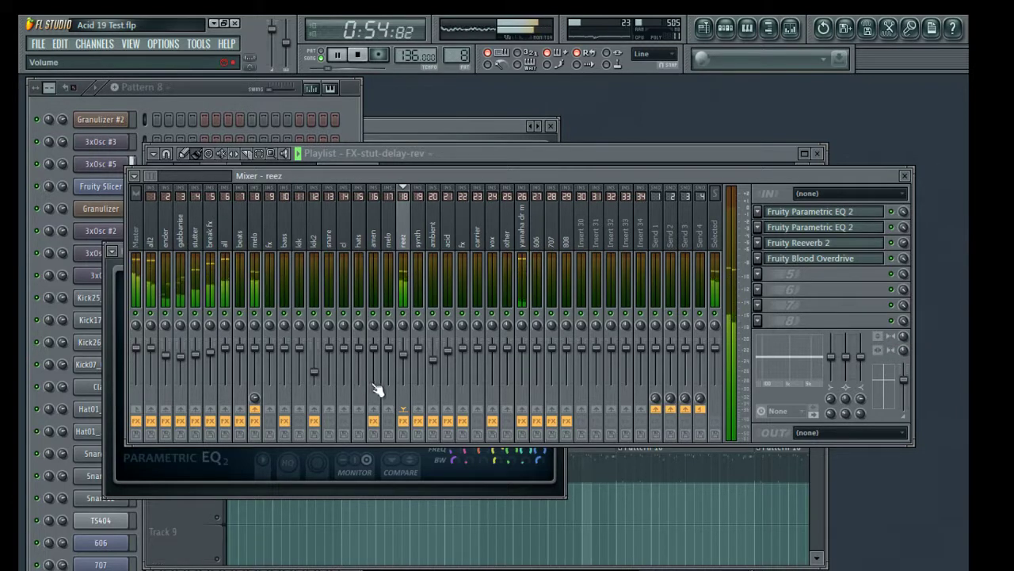
# Raise the reez track's volume to about -2.9 dB, restart playback of the section and return to the mixer.
pyautogui.moveTo(404, 355); pyautogui.dragTo(404, 352)
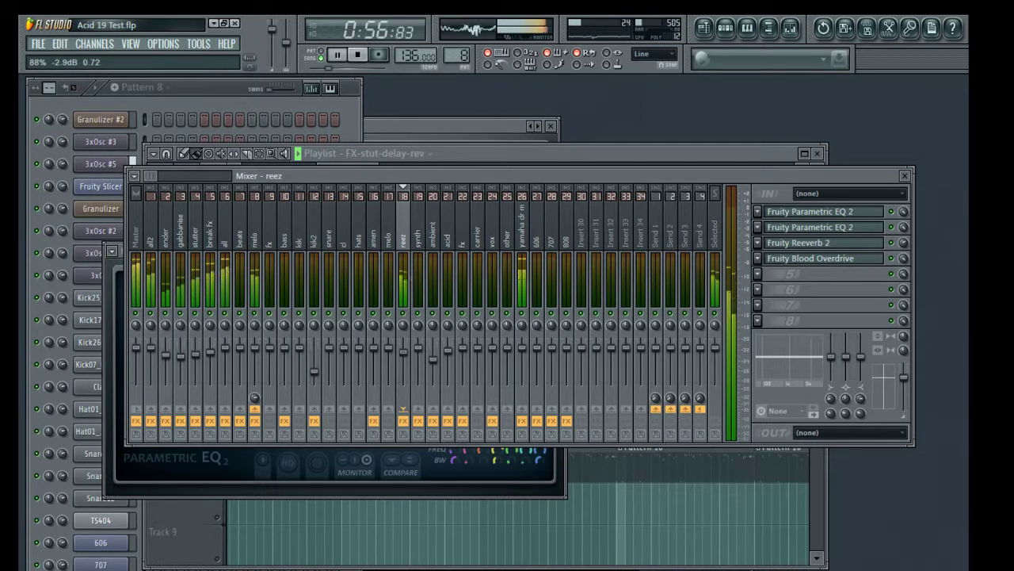
pyautogui.press('space')
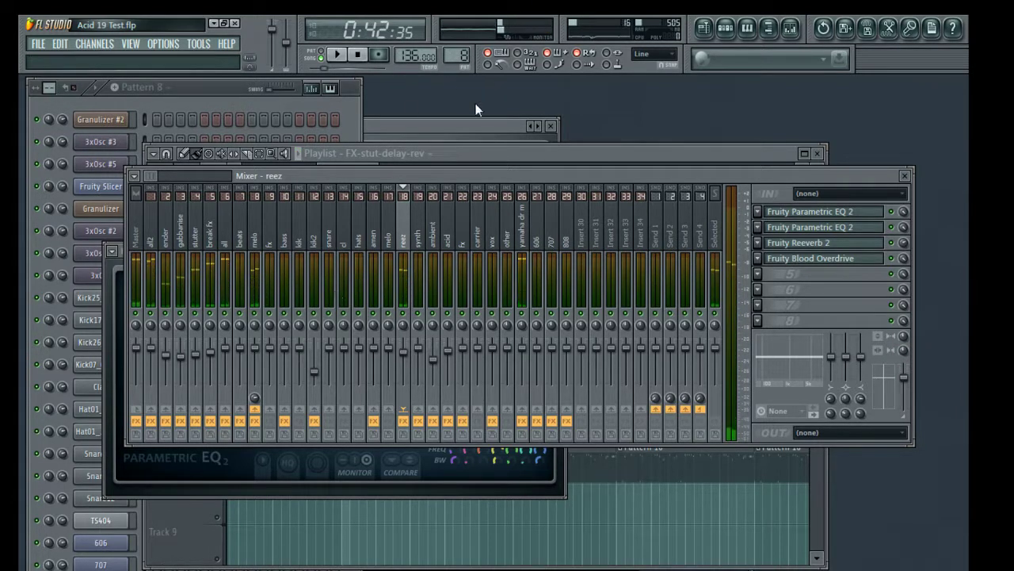
pyautogui.click(705, 32)
pyautogui.press('space')
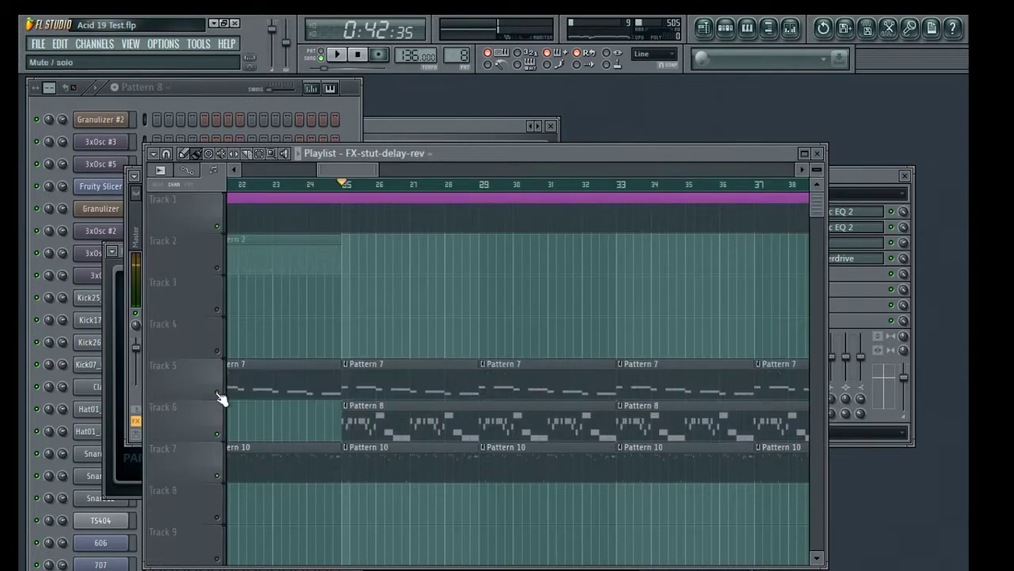
pyautogui.click(878, 173)
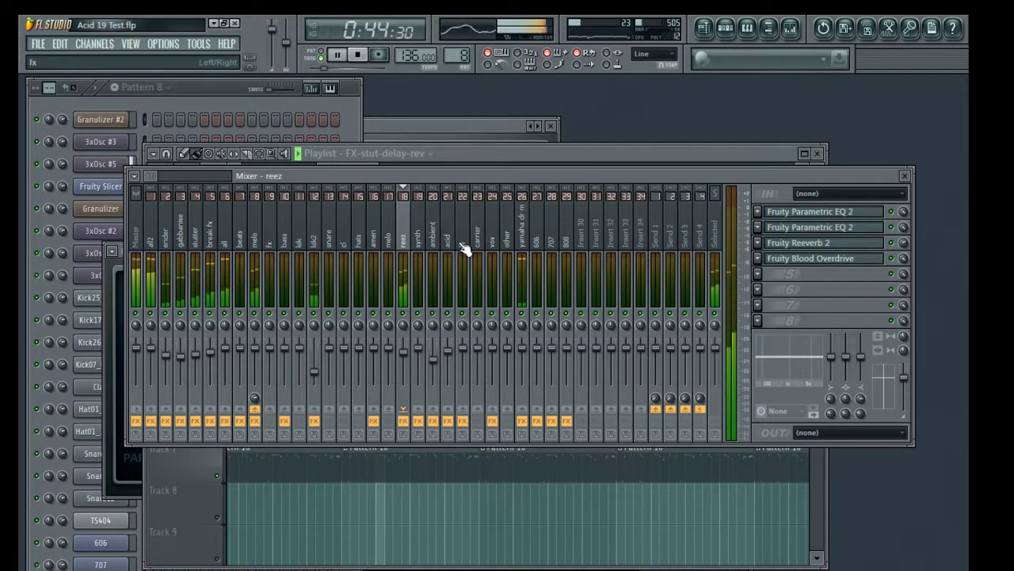
# Check the kik2 track's Fruity Parametric EQ 2 and open its Maximus.
pyautogui.click(317, 242)
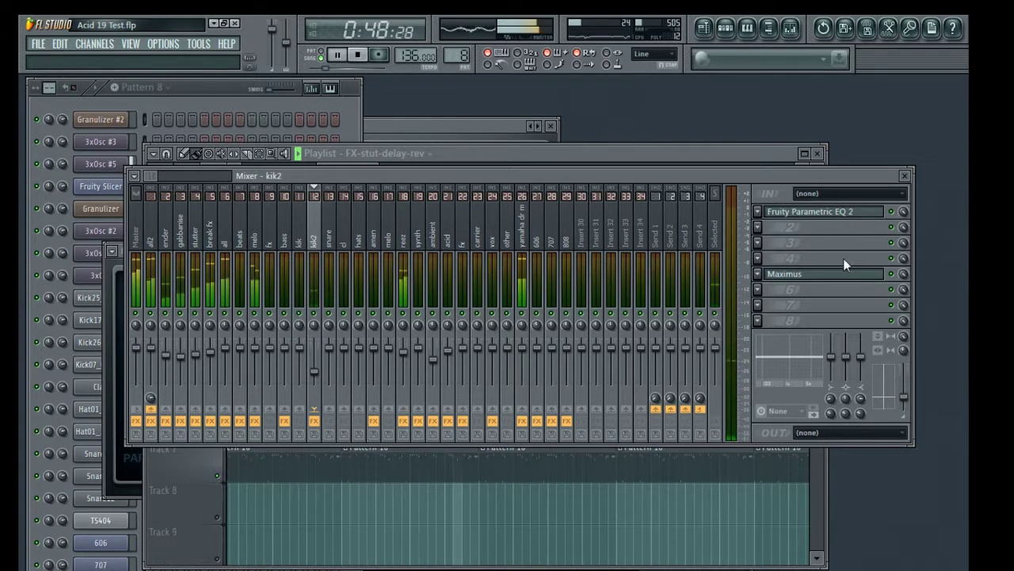
pyautogui.click(843, 212)
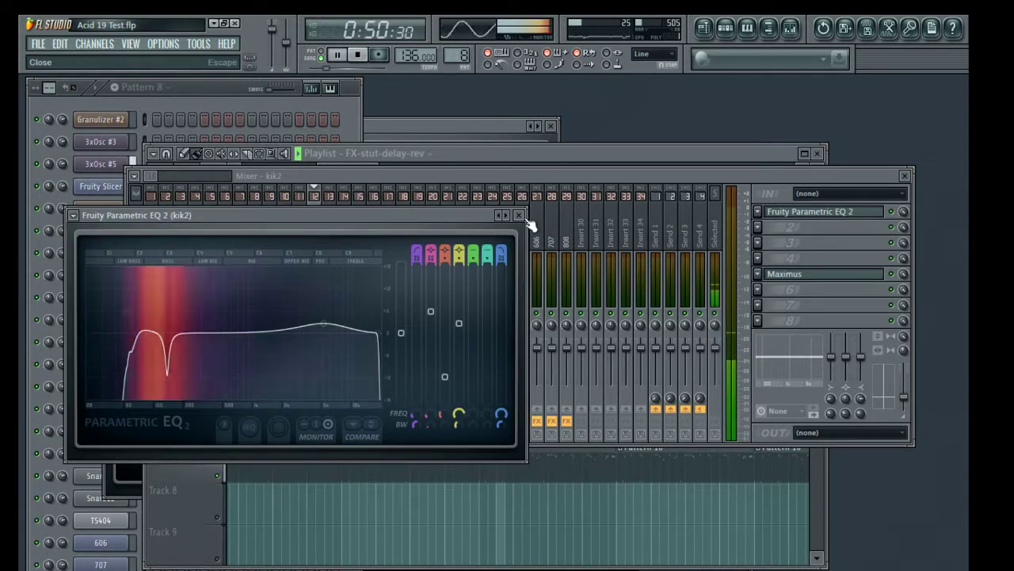
pyautogui.click(802, 275)
pyautogui.click(152, 418)
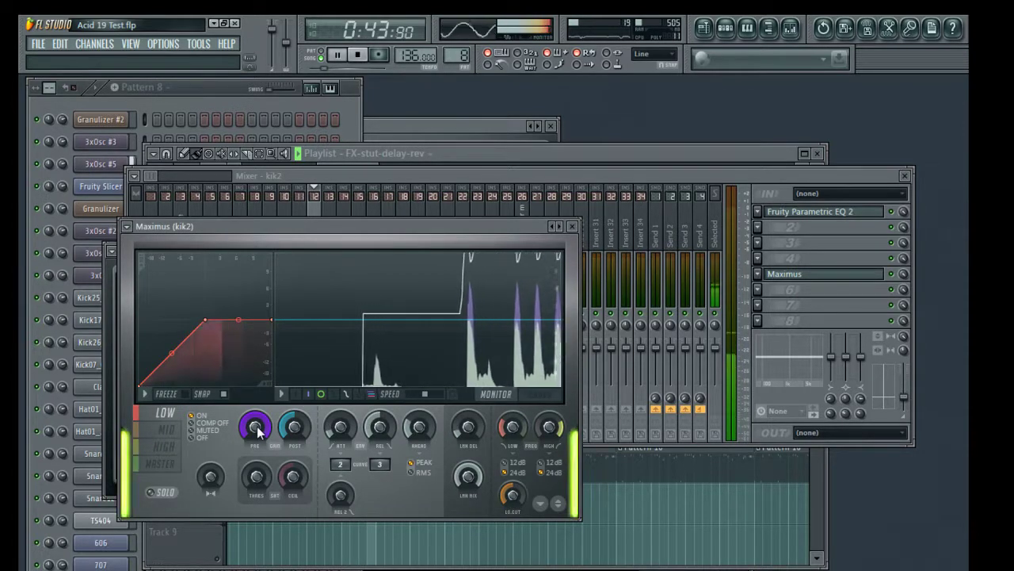
# Sweep the pre gain of kik2's Maximus low band, reaching about 14.7 dB, while repeatedly restarting playback.
pyautogui.moveTo(258, 430); pyautogui.dragTo(257, 396)
pyautogui.moveTo(257, 454); pyautogui.dragTo(255, 387)
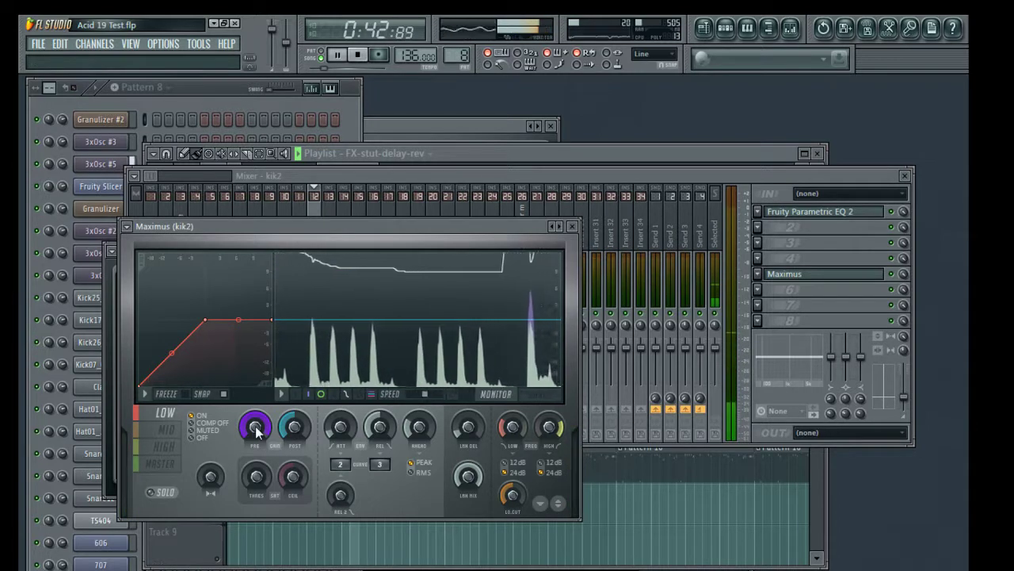
pyautogui.press('space')
pyautogui.moveTo(255, 427); pyautogui.dragTo(255, 366)
pyautogui.press('space')
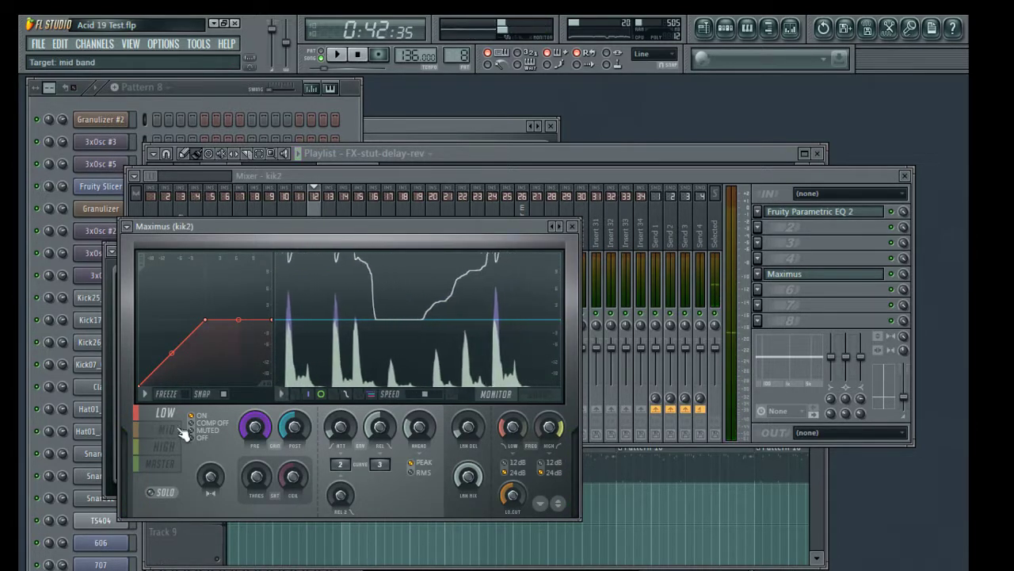
pyautogui.press('space')
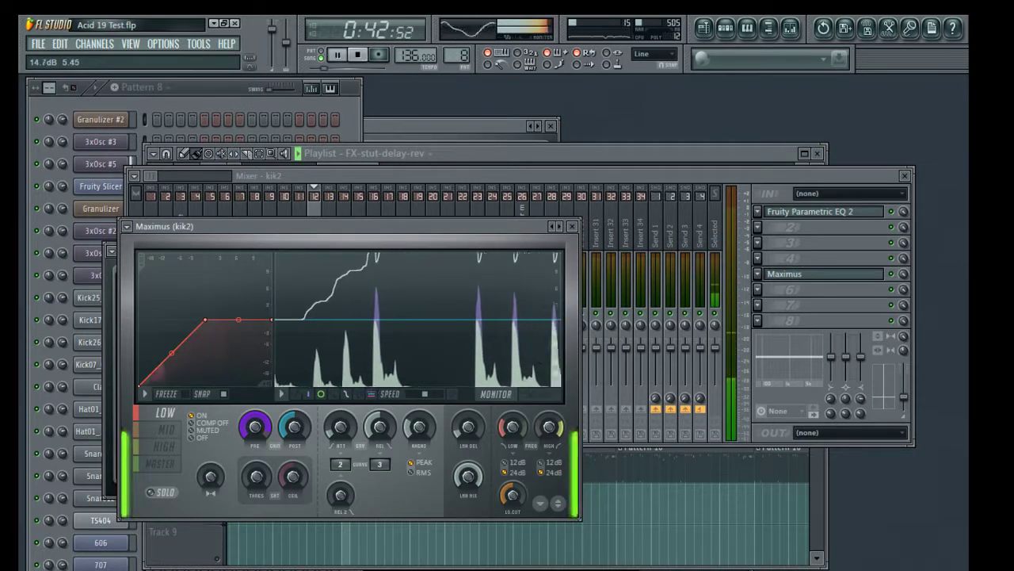
pyautogui.press('space')
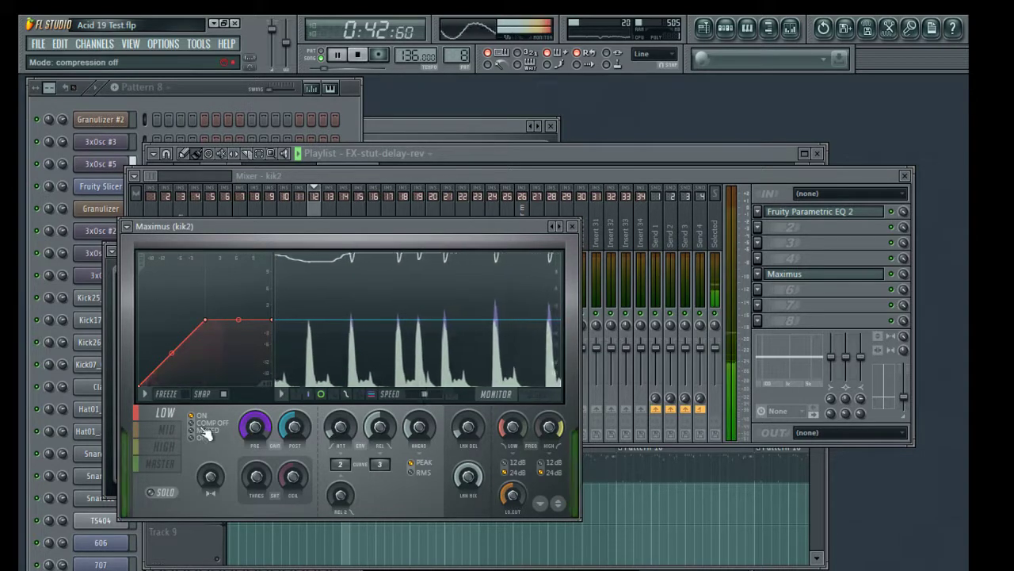
pyautogui.press('space')
# Adjust the pre gain of the Maximus mid band to about 4 dB and the high band to about 11.4 dB.
pyautogui.click(166, 429)
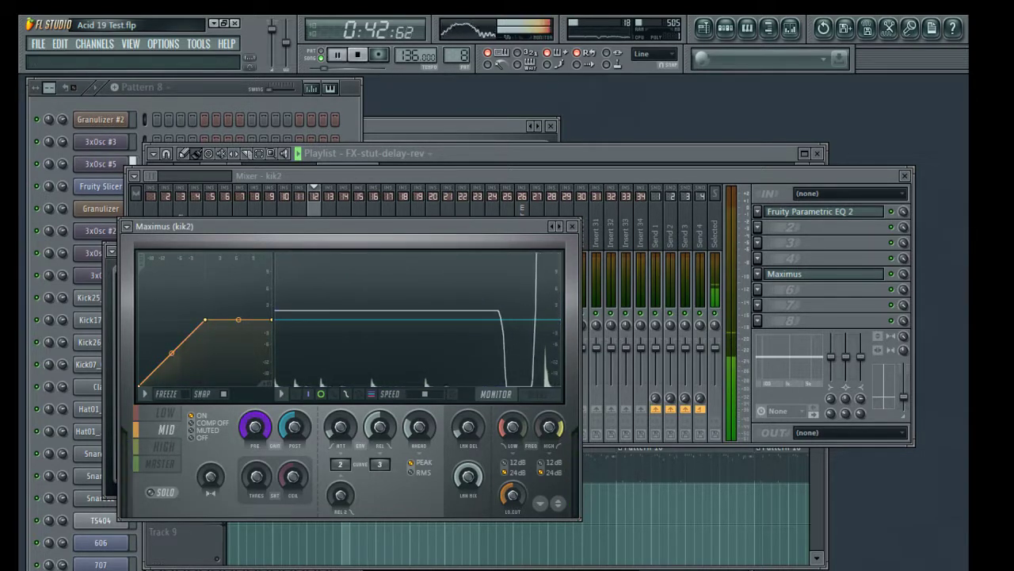
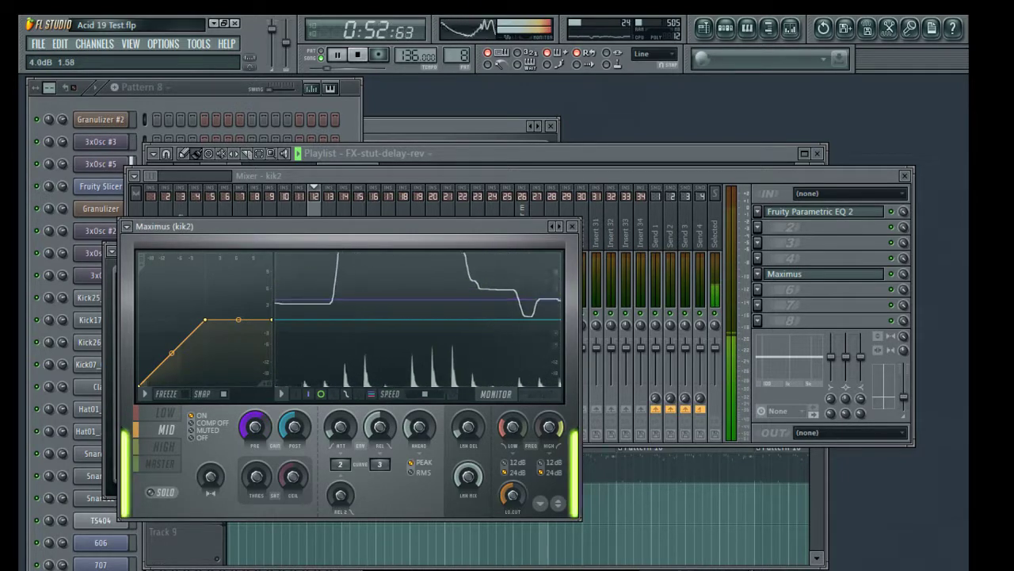
pyautogui.click(165, 446)
pyautogui.press('space')
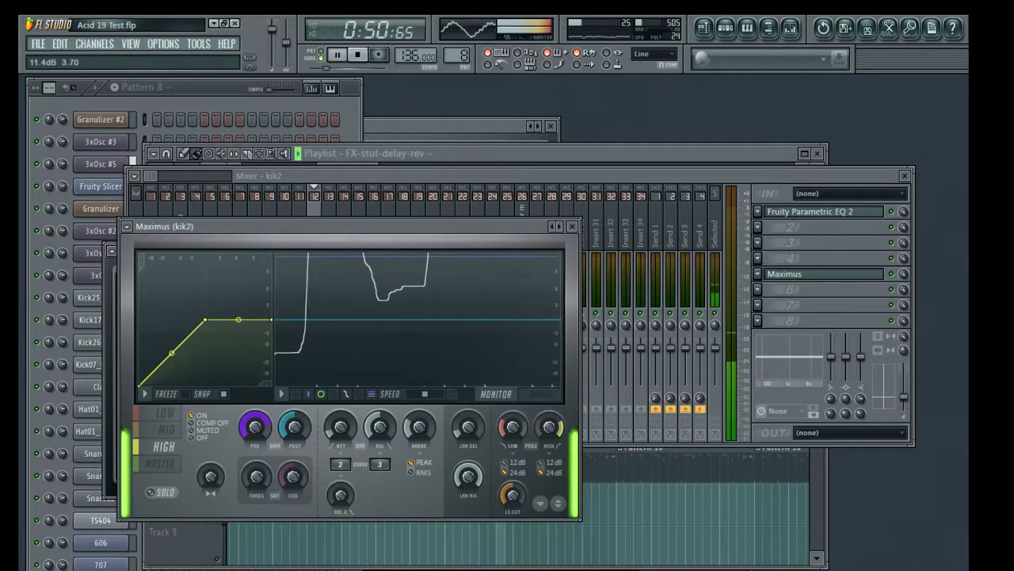
# On the Maximus master band, set the post gain to about -2.1 dB and the attack to about 5.66 ms, and adjust the release.
pyautogui.click(159, 463)
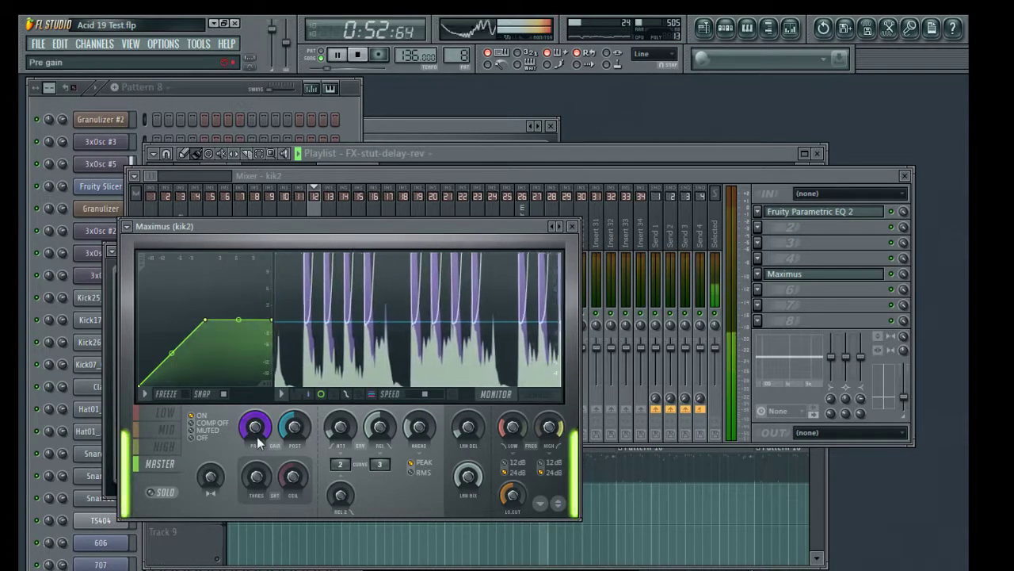
pyautogui.moveTo(258, 427); pyautogui.dragTo(300, 426)
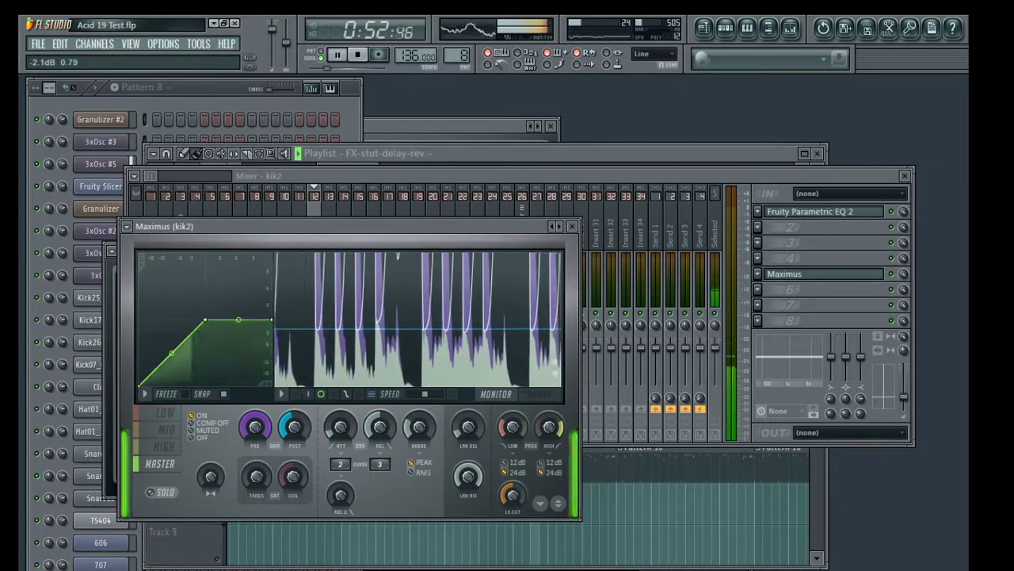
pyautogui.moveTo(349, 430); pyautogui.dragTo(345, 426)
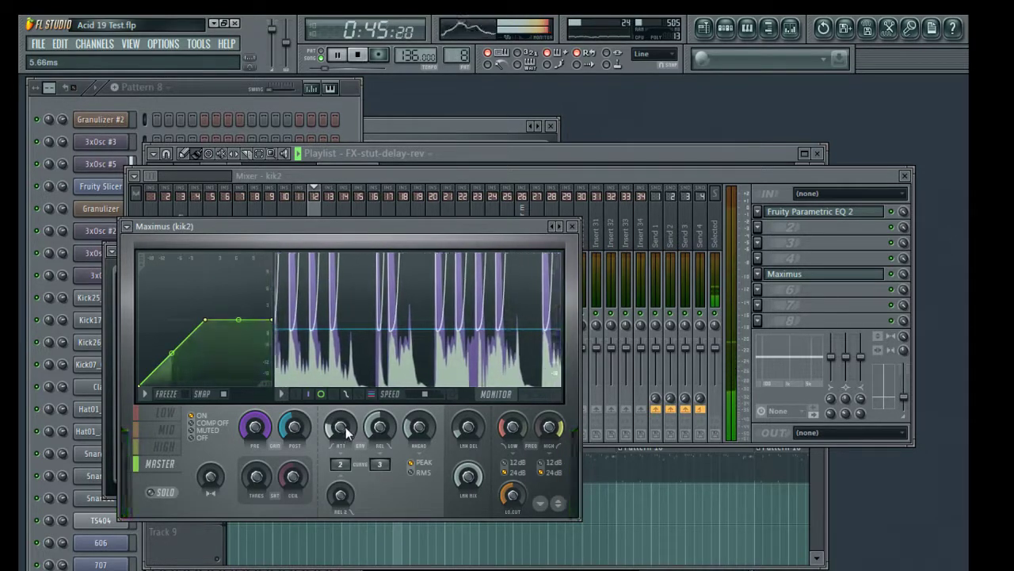
pyautogui.moveTo(388, 428); pyautogui.dragTo(389, 444)
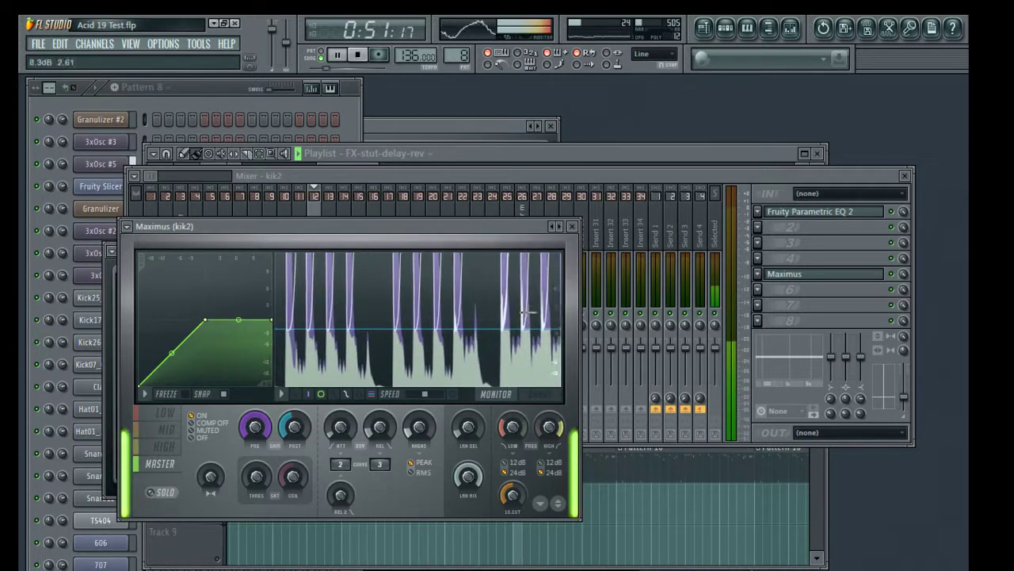
# Close Maximus, set the kik2 track's volume to about -20.7 dB and stop playback.
pyautogui.click(572, 225)
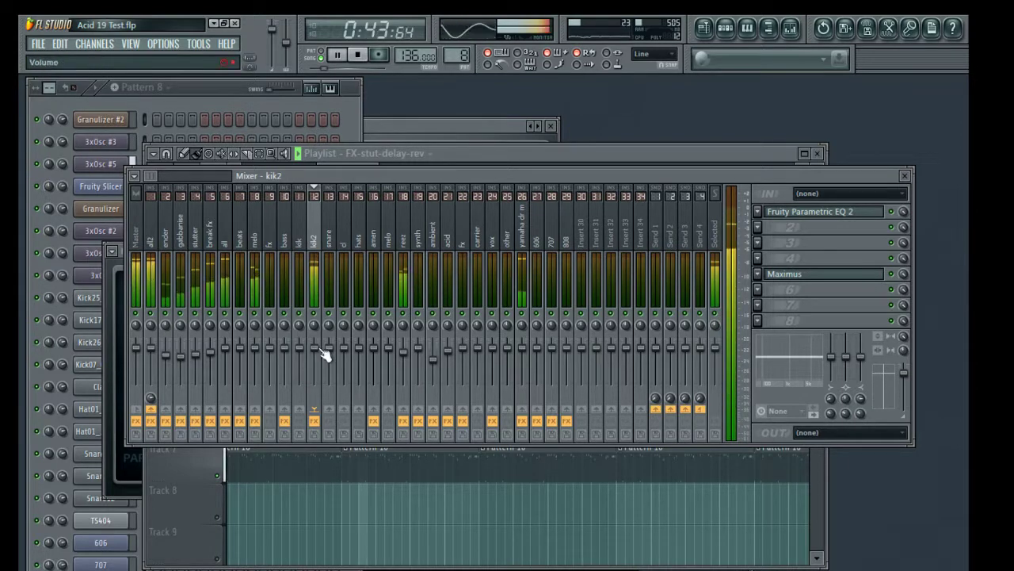
pyautogui.moveTo(314, 347); pyautogui.dragTo(315, 374)
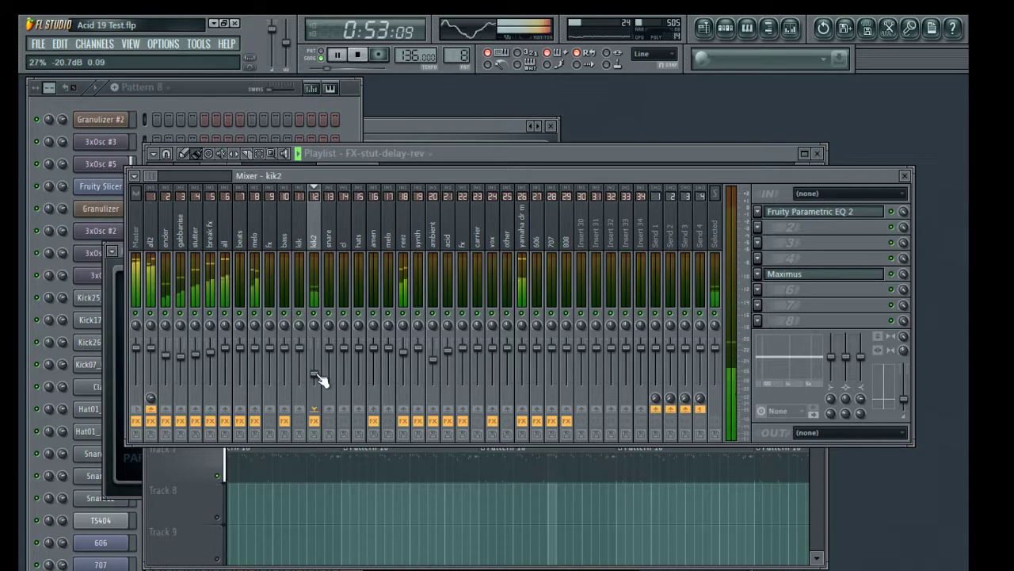
pyautogui.press('space')
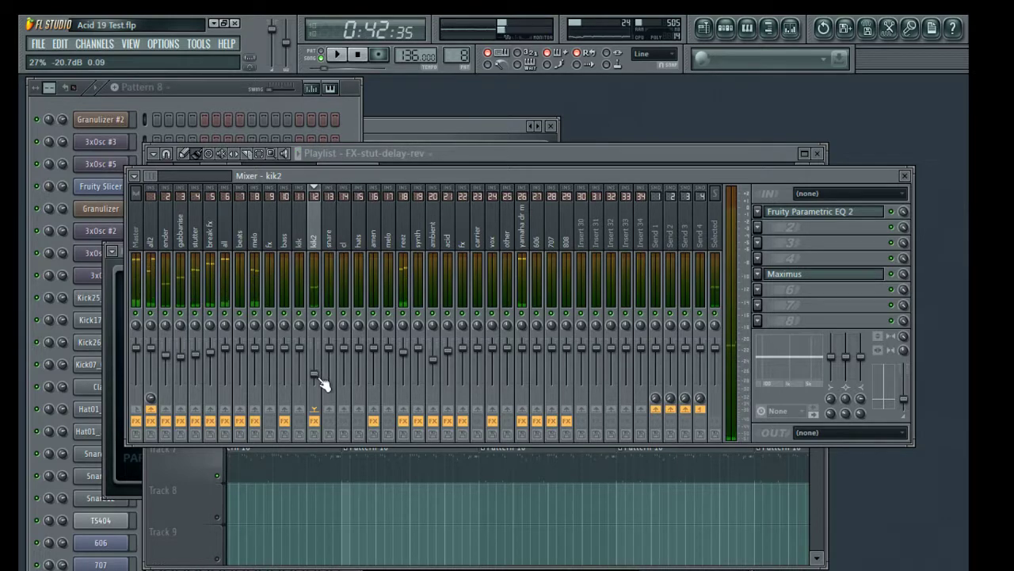
# Play the playlist from late in bar 40 to hear the lead-in to the gap at bar 41.
pyautogui.click(519, 151)
pyautogui.moveTo(371, 168)
pyautogui.mouseDown()
pyautogui.moveTo(400, 173)
pyautogui.moveTo(348, 177)
pyautogui.moveTo(429, 165)
pyautogui.moveTo(430, 173)
pyautogui.mouseUp()
pyautogui.click(440, 184)
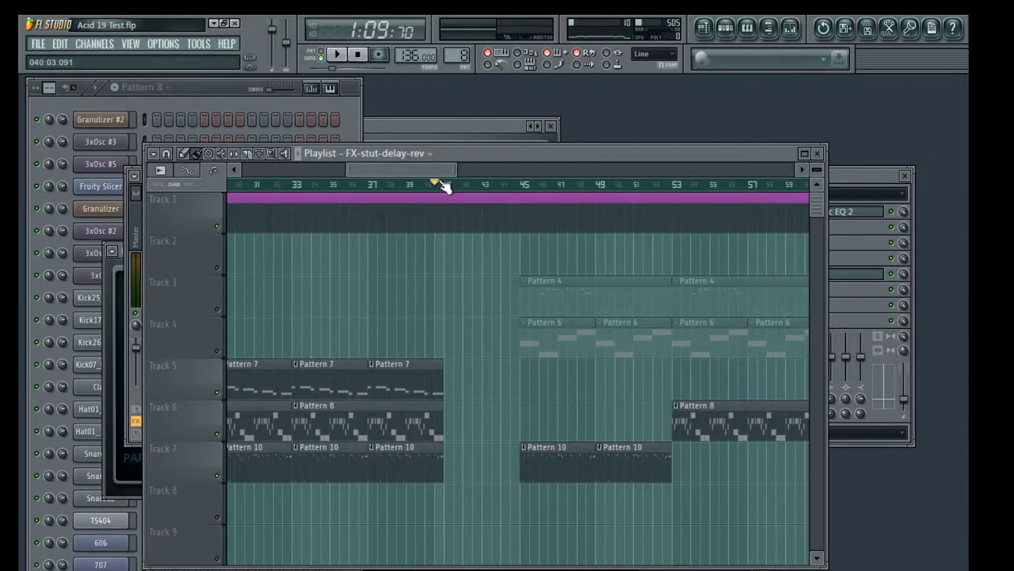
pyautogui.press('space')
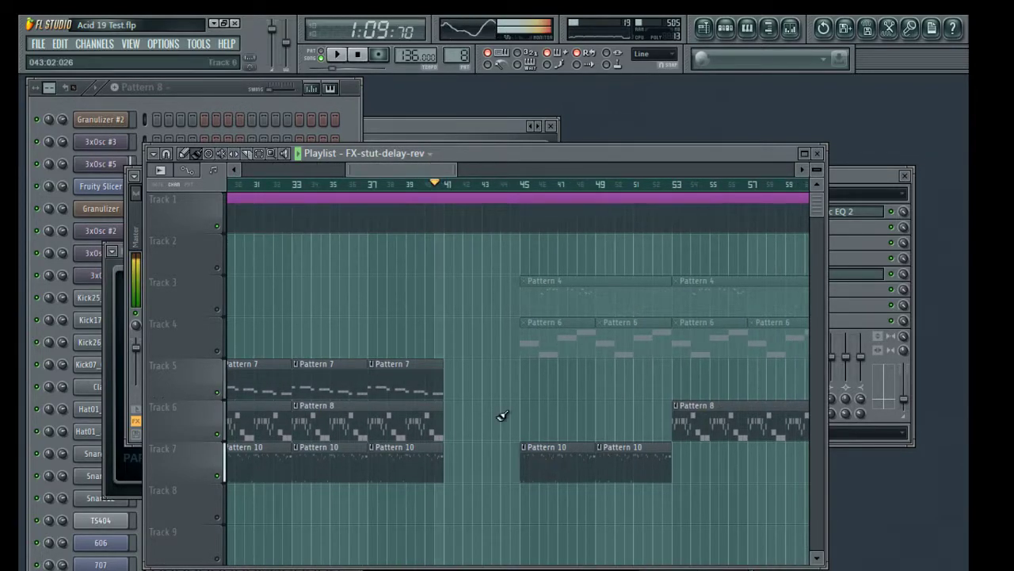
# Replay the arrangement from bar 37 and examine where the Pattern 7, 8 and 10 clips end at bar 41.
pyautogui.scroll(4, 391, 192)
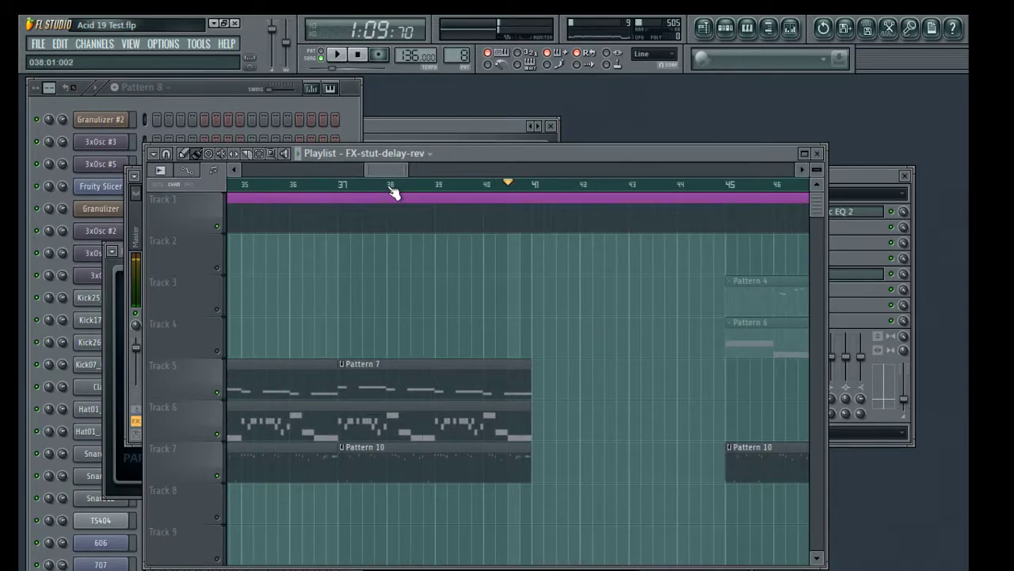
pyautogui.click(351, 186)
pyautogui.click(344, 186)
pyautogui.press('space')
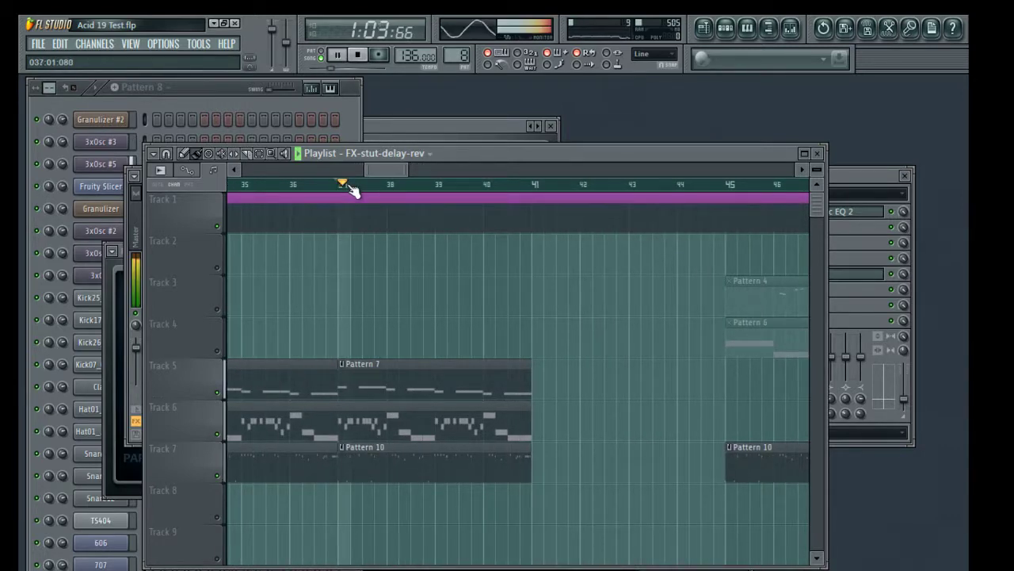
pyautogui.scroll(3, 356, 189)
pyautogui.scroll(2, 356, 189)
pyautogui.moveTo(381, 169); pyautogui.dragTo(392, 174)
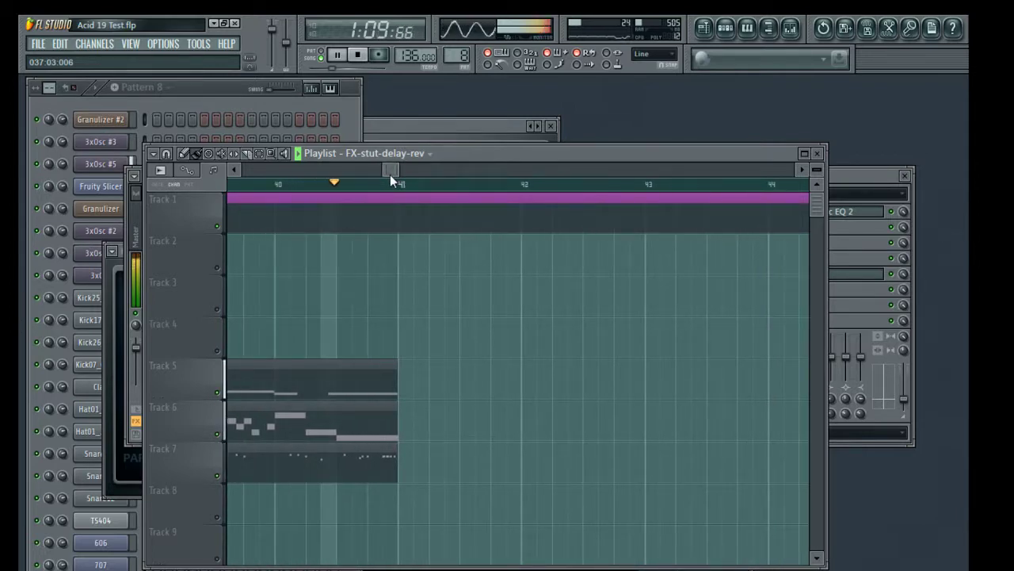
pyautogui.press('space')
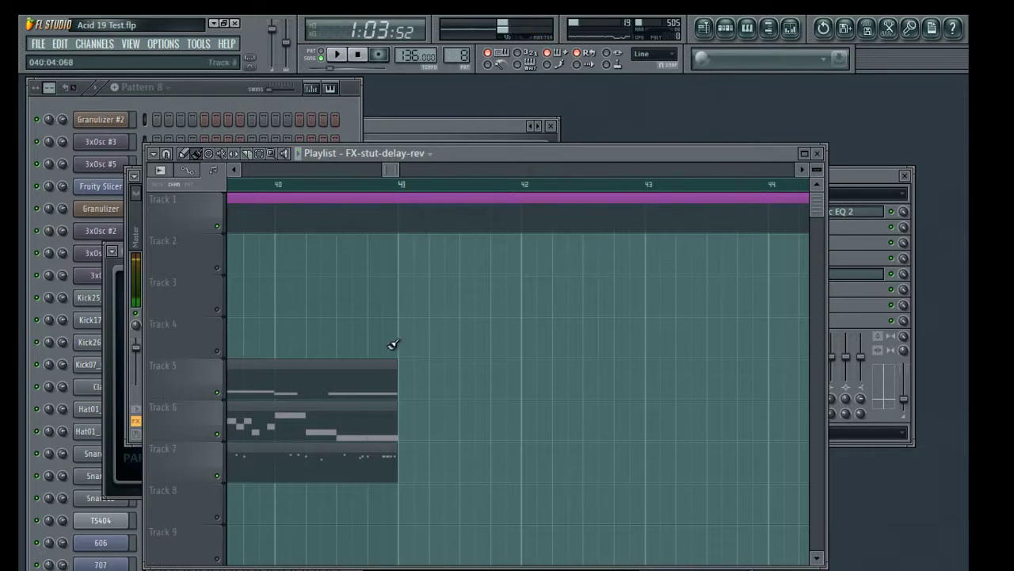
# Place a Pattern 10 clip on Track 7 at bar 41, filling the gap up to bar 45.
pyautogui.click(407, 454)
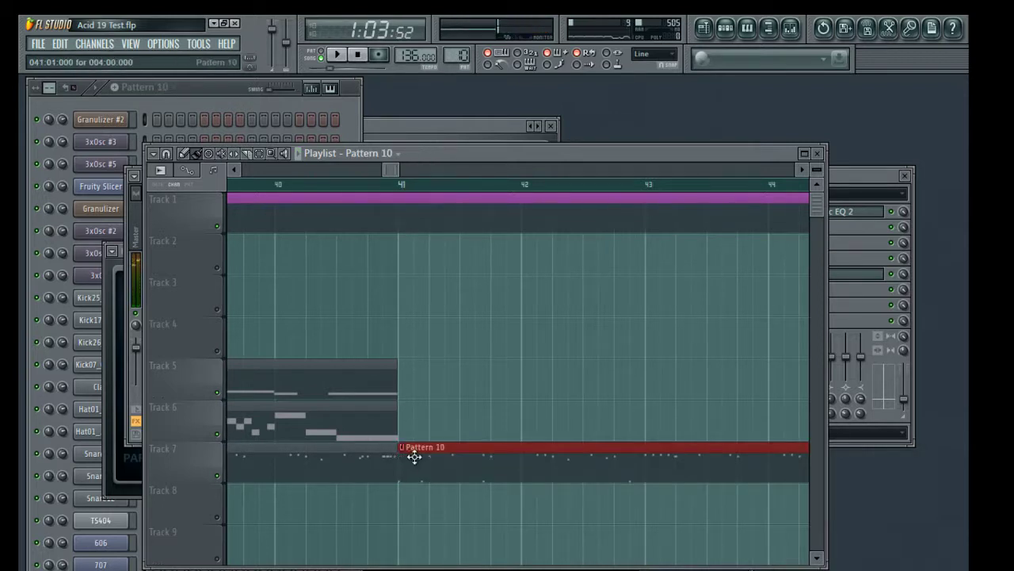
pyautogui.rightClick(414, 456)
pyautogui.moveTo(394, 508); pyautogui.dragTo(424, 458)
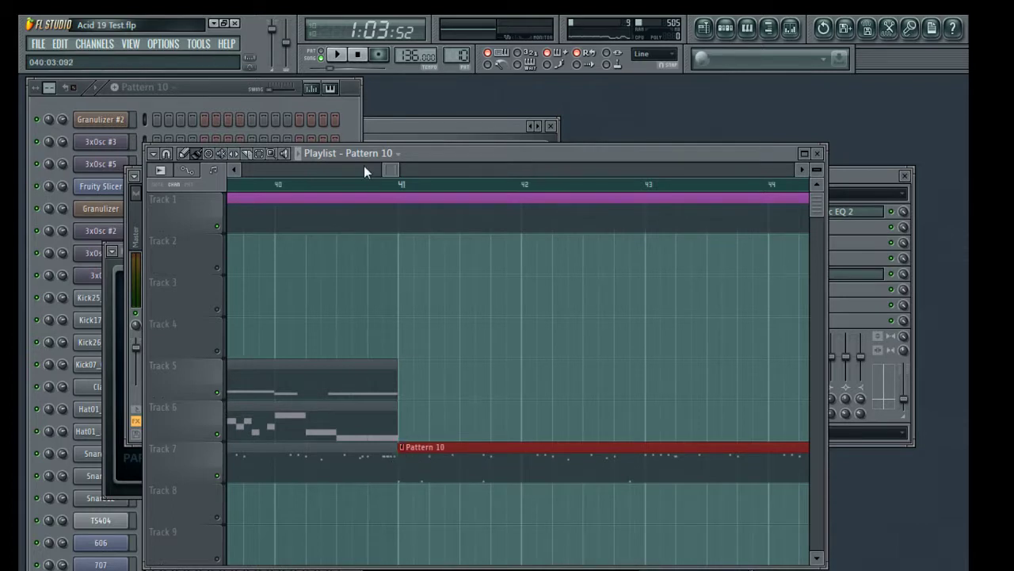
# Add a Pattern 8 clip on Track 6, trim its start, move it to bar 41 and play from there.
pyautogui.moveTo(401, 170); pyautogui.dragTo(413, 169)
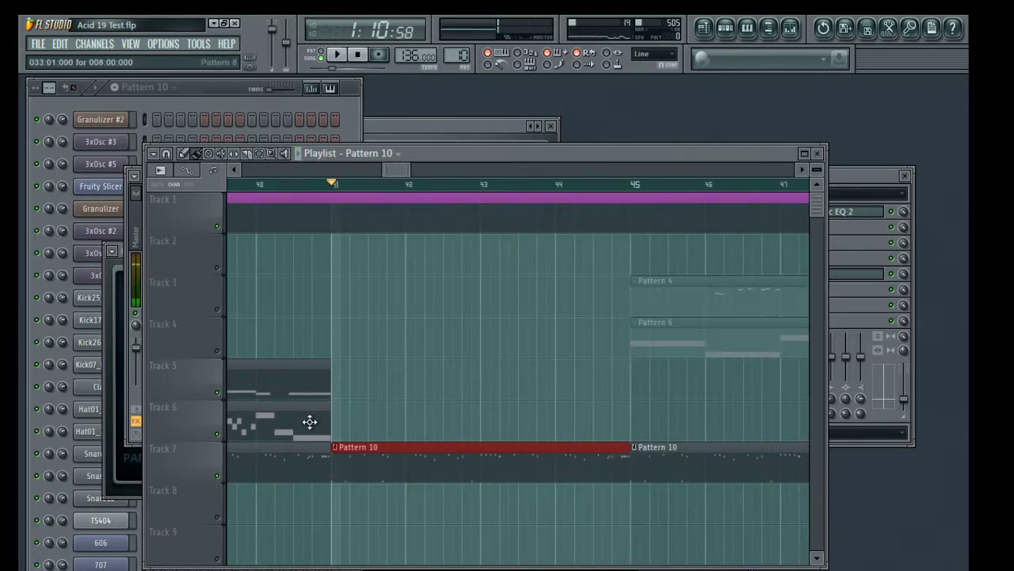
pyautogui.click(310, 420)
pyautogui.click(334, 421)
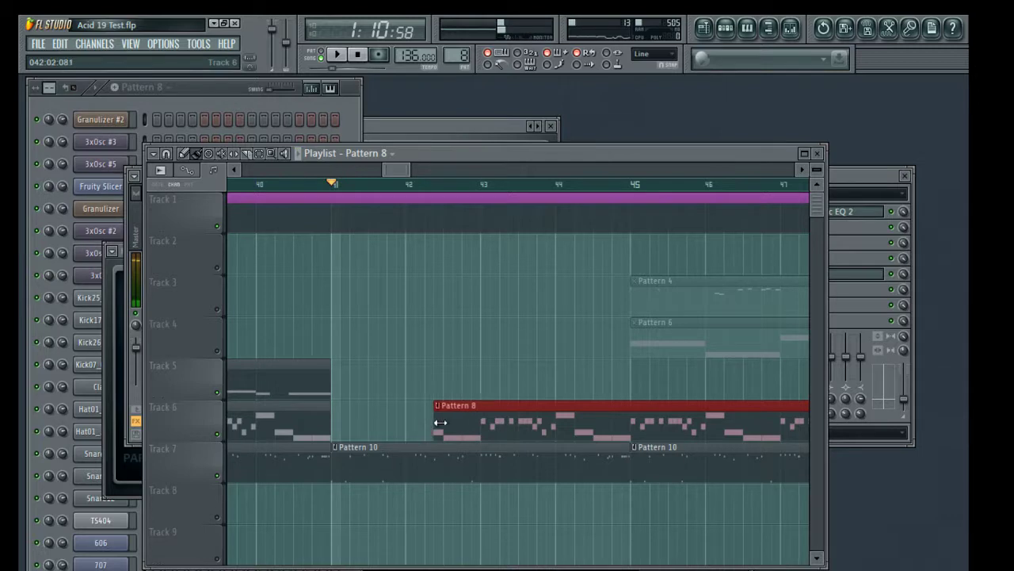
pyautogui.moveTo(484, 424); pyautogui.dragTo(369, 418)
pyautogui.press('space')
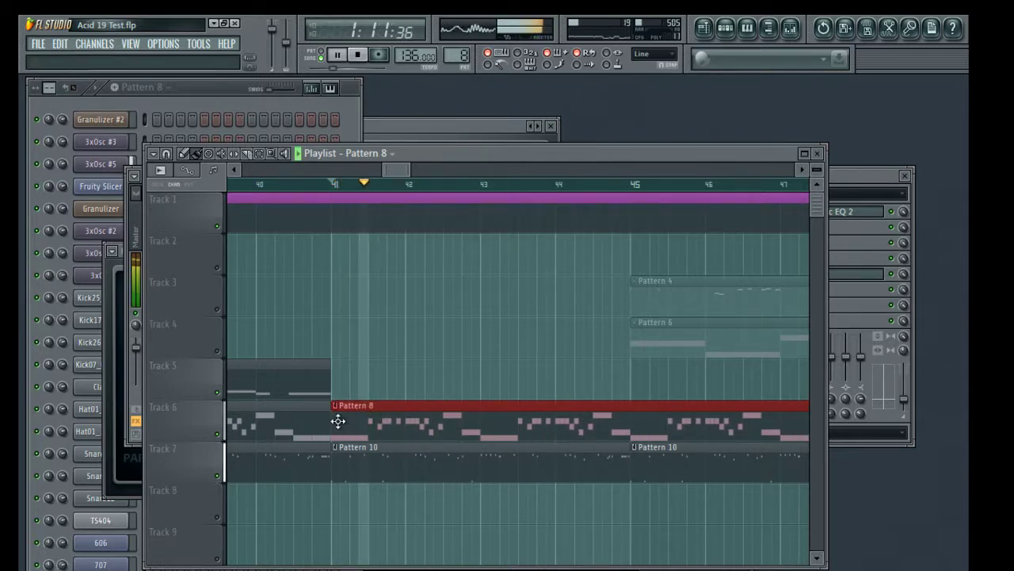
# Slice the new Pattern 8 clip just before bar 42, audition it, and trim the second piece's start so it directly follows the first.
pyautogui.press('space')
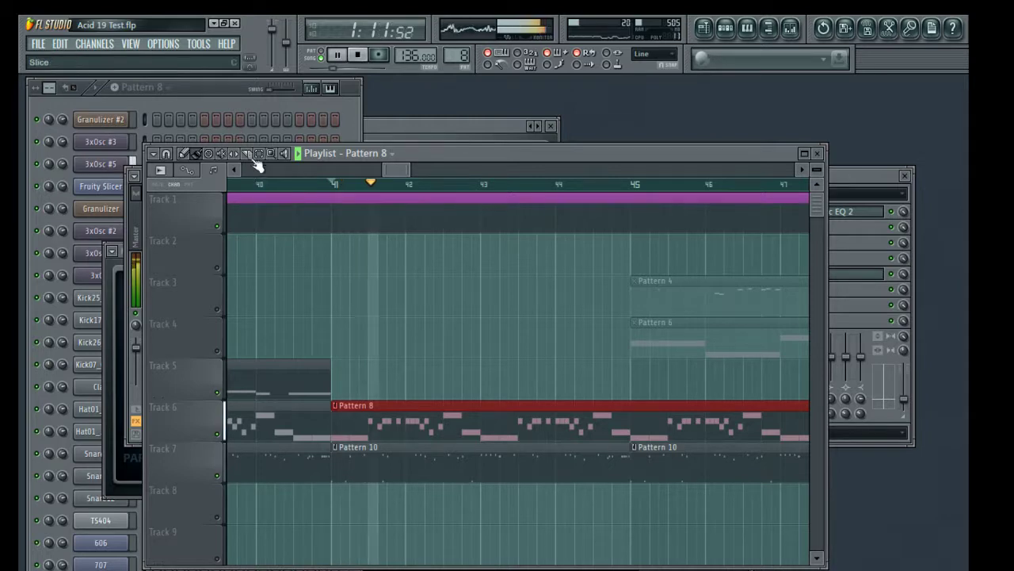
pyautogui.click(398, 405)
pyautogui.press('space')
pyautogui.press('space')
pyautogui.click(184, 153)
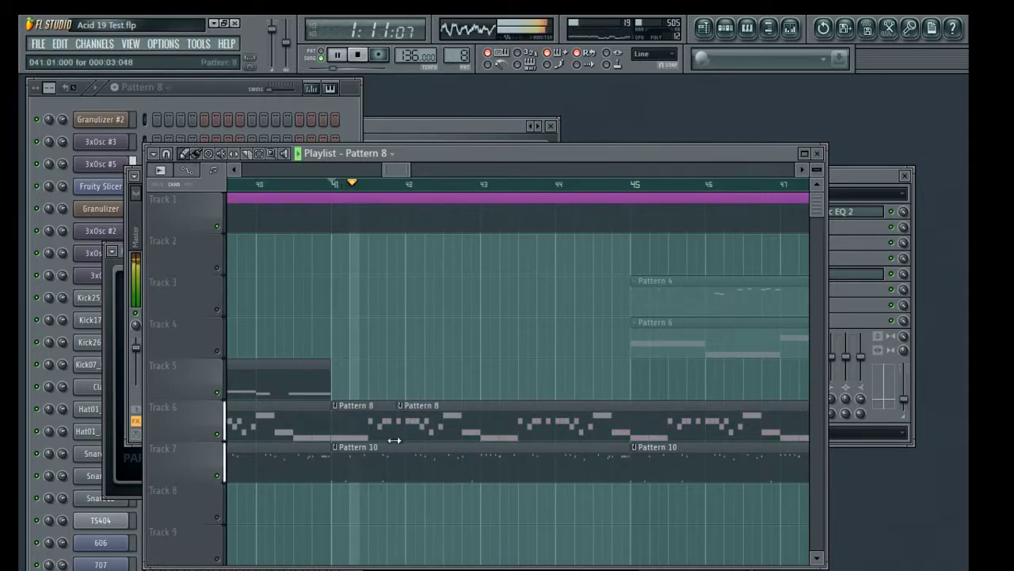
pyautogui.press('space')
pyautogui.moveTo(399, 428); pyautogui.dragTo(404, 427)
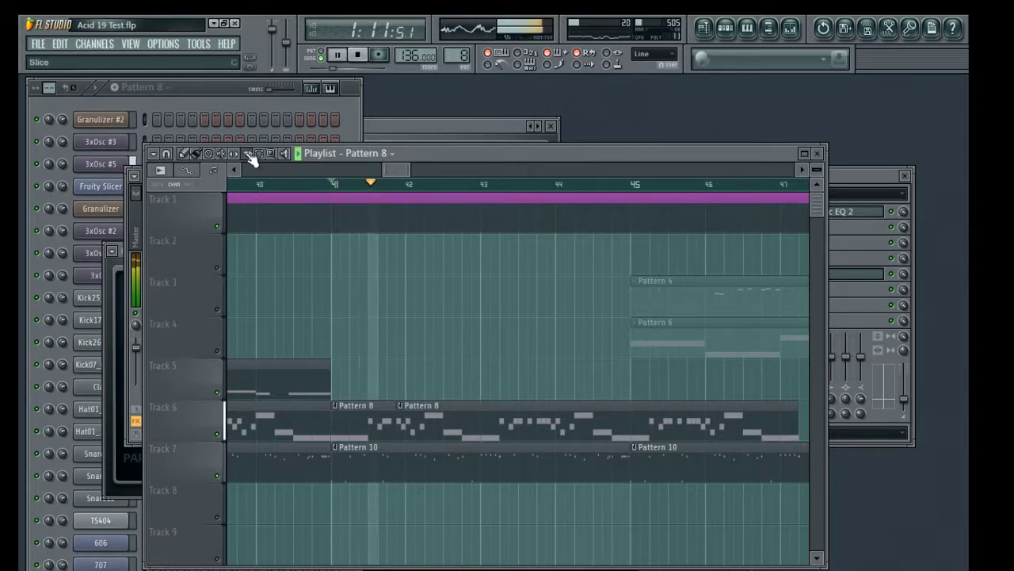
# Slice the second Pattern 8 piece on Track 6 mid-bar 42 and trim the third piece's start so it directly follows.
pyautogui.click(444, 420)
pyautogui.press('space')
pyautogui.press('space')
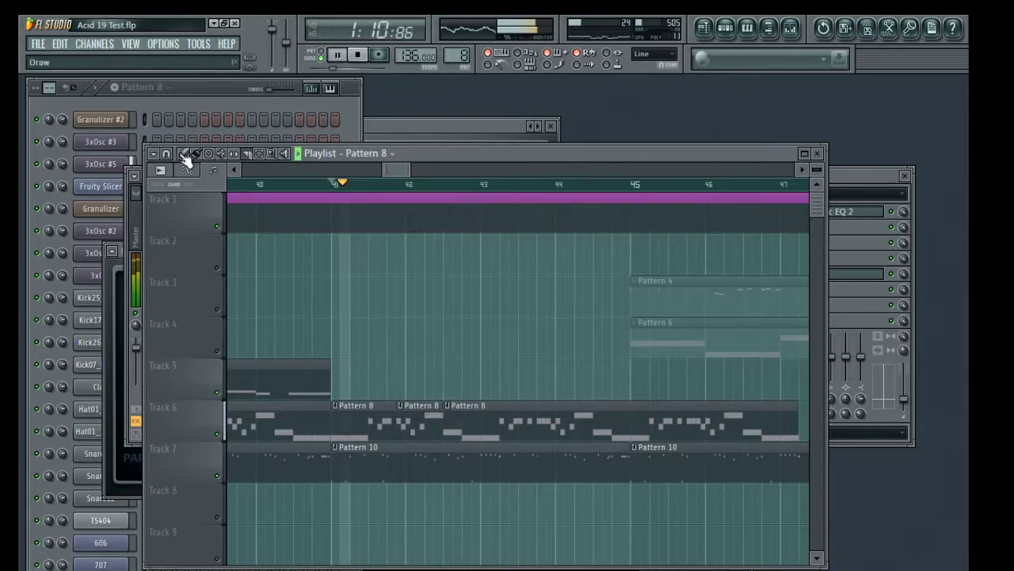
pyautogui.moveTo(420, 415); pyautogui.dragTo(467, 414)
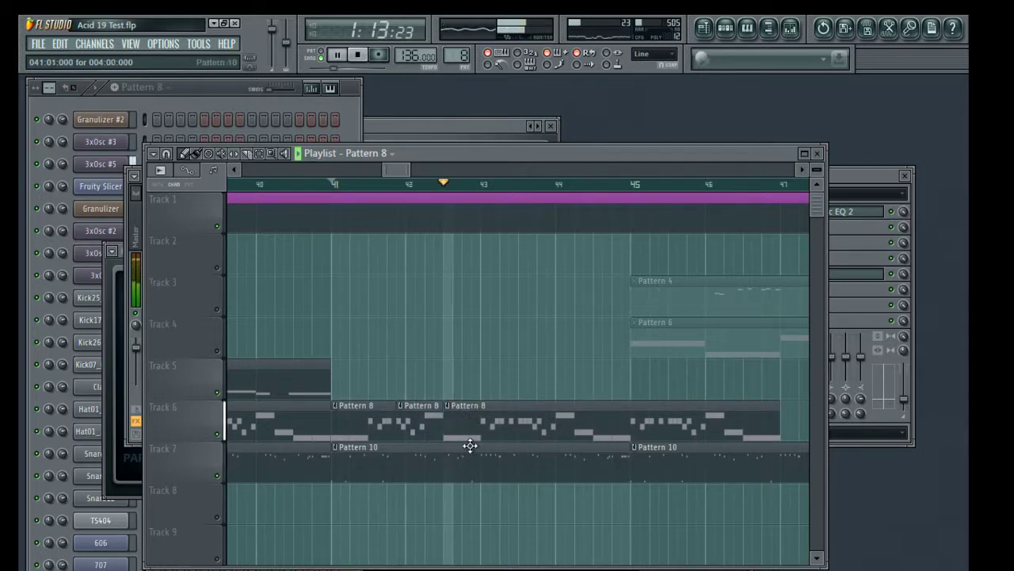
# Pull the third Pattern 8 piece back against the first piece and delete the short middle piece moved to Track 5.
pyautogui.moveTo(448, 432)
pyautogui.mouseDown()
pyautogui.moveTo(465, 431)
pyautogui.moveTo(455, 420)
pyautogui.mouseUp()
pyautogui.press('space')
pyautogui.moveTo(448, 327); pyautogui.dragTo(496, 381)
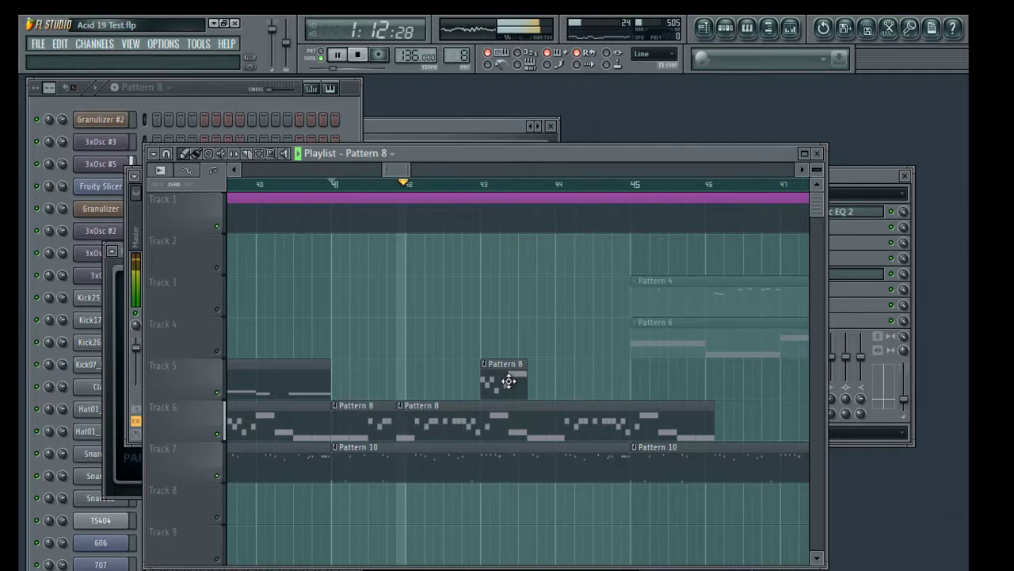
pyautogui.rightClick(508, 381)
# Shorten the second Pattern 8 piece on Track 6 to end just past the middle of bar 43, and audition it.
pyautogui.moveTo(710, 413); pyautogui.dragTo(499, 412)
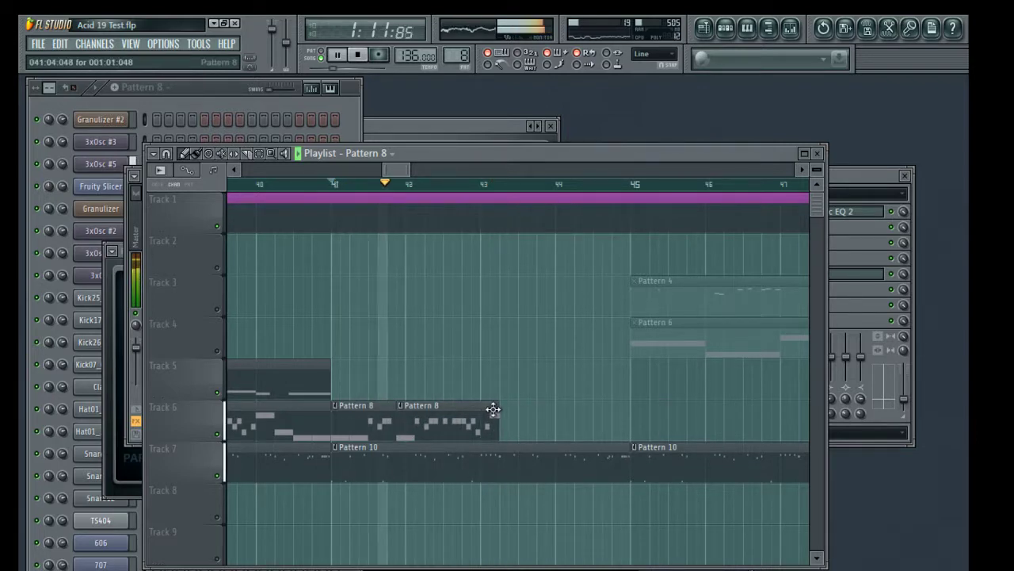
pyautogui.moveTo(497, 411); pyautogui.dragTo(528, 413)
pyautogui.press('space')
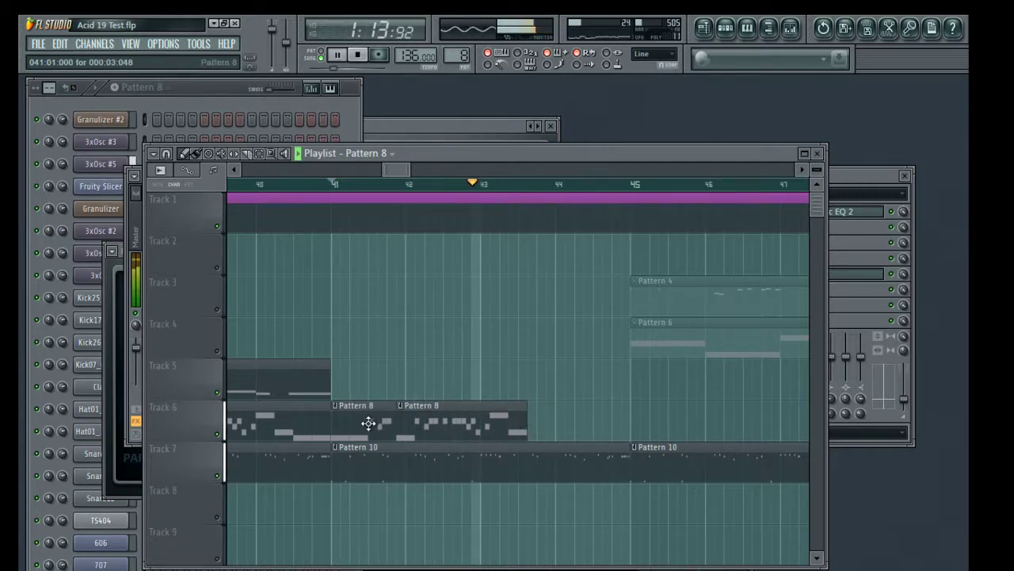
# Add a short Pattern 8 piece on Track 6 at beat 3 of bar 43 and stretch it to a quarter into bar 44.
pyautogui.click(539, 422)
pyautogui.moveTo(569, 421); pyautogui.dragTo(559, 421)
pyautogui.press('space')
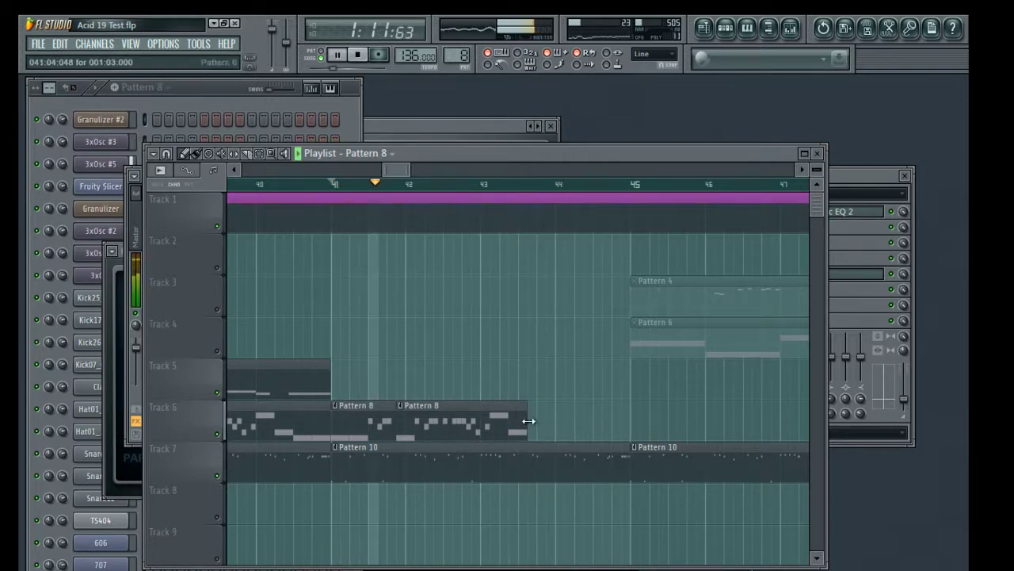
pyautogui.hotkey('ctrl', 'z')
pyautogui.moveTo(519, 418); pyautogui.dragTo(555, 420)
pyautogui.rightClick(563, 416)
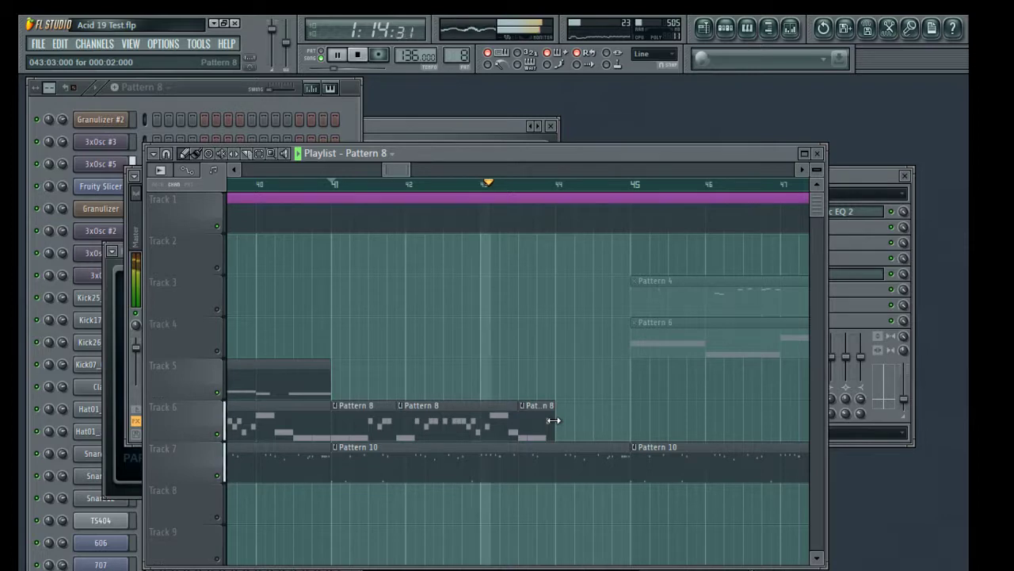
pyautogui.moveTo(560, 420); pyautogui.dragTo(573, 416)
pyautogui.rightClick(589, 418)
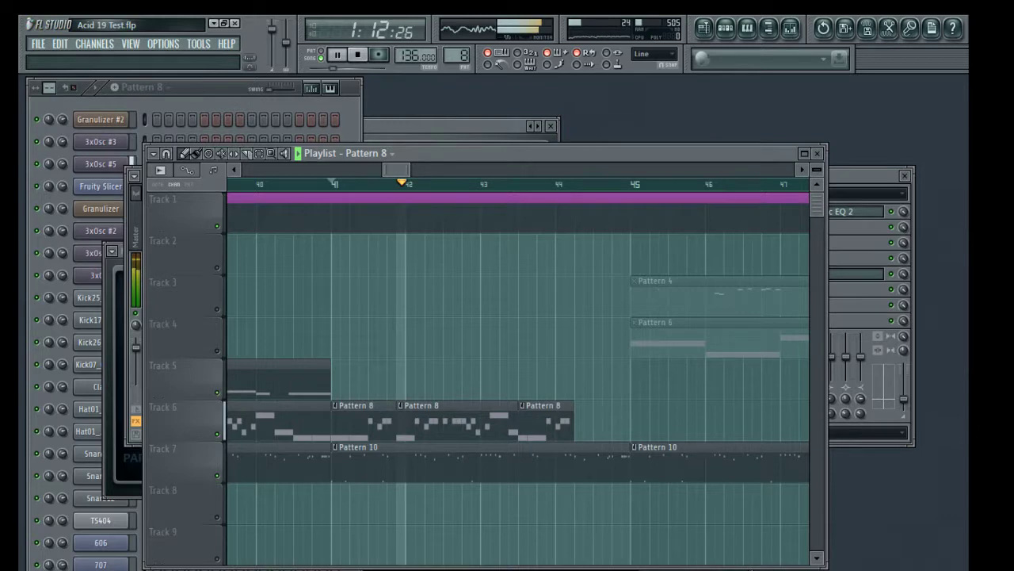
# Audition the transition and slice the bar 41 Pattern 10 clip on Track 7 into short rearranged pieces.
pyautogui.press('space')
pyautogui.moveTo(399, 170); pyautogui.dragTo(395, 171)
pyautogui.press('space')
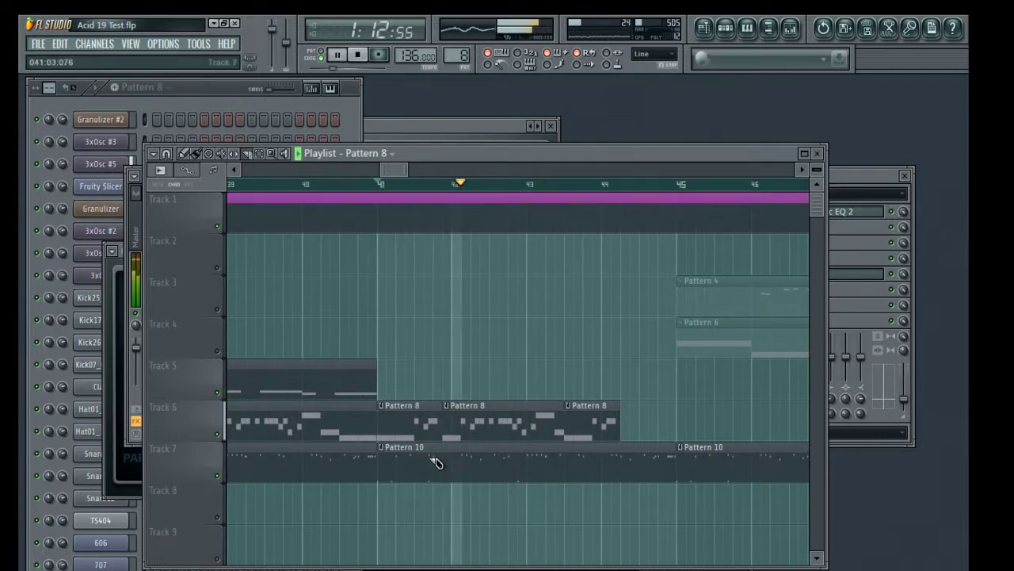
pyautogui.press('space')
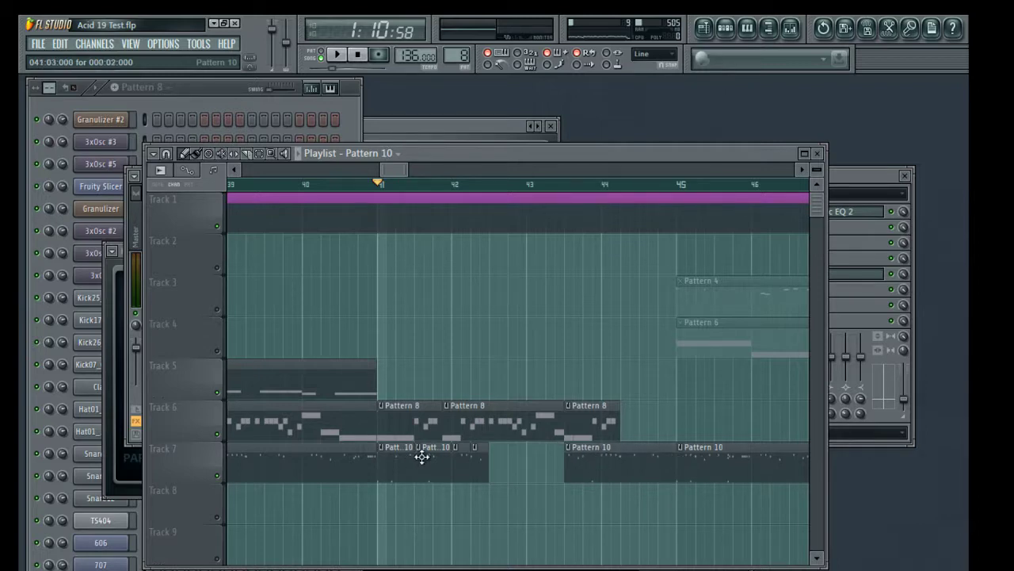
# Adjust the short Pattern 10 pieces and add another one near bar 43, closing the Track 7 gap up to beat 3 of bar 43.
pyautogui.moveTo(420, 457); pyautogui.dragTo(494, 462)
pyautogui.press('space')
pyautogui.press('space')
pyautogui.press('space')
pyautogui.press('space')
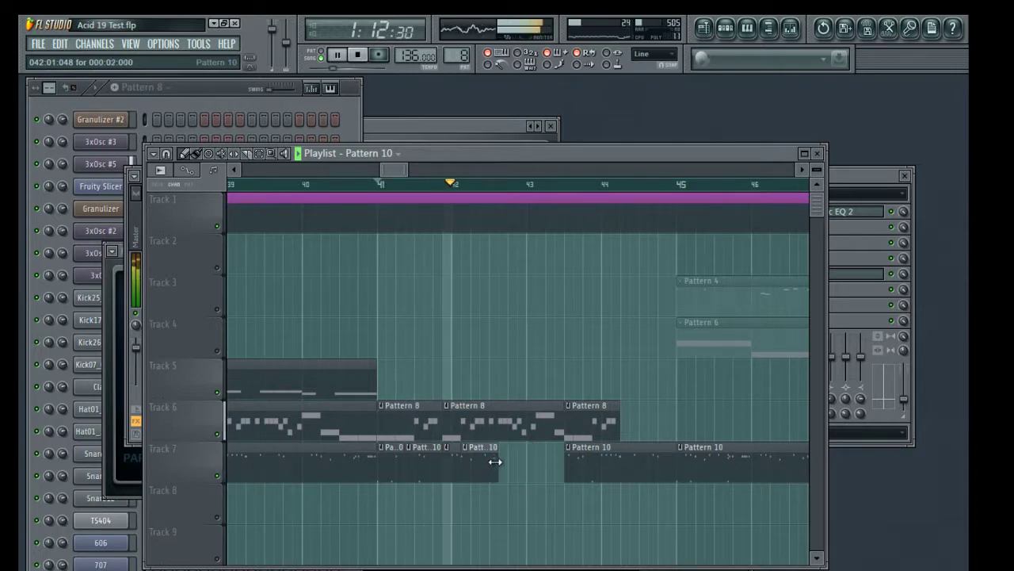
pyautogui.click(514, 474)
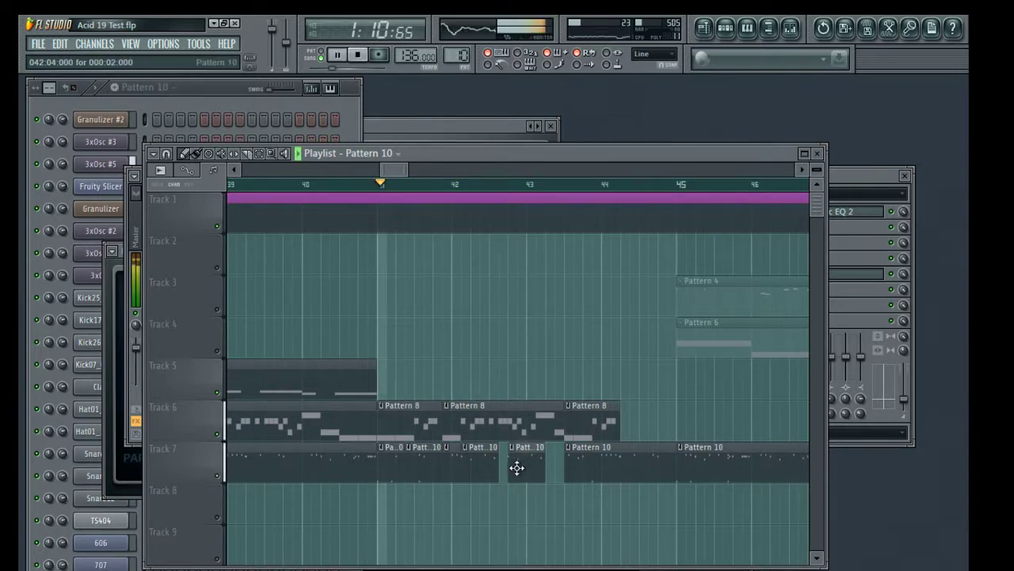
pyautogui.moveTo(499, 464); pyautogui.dragTo(566, 463)
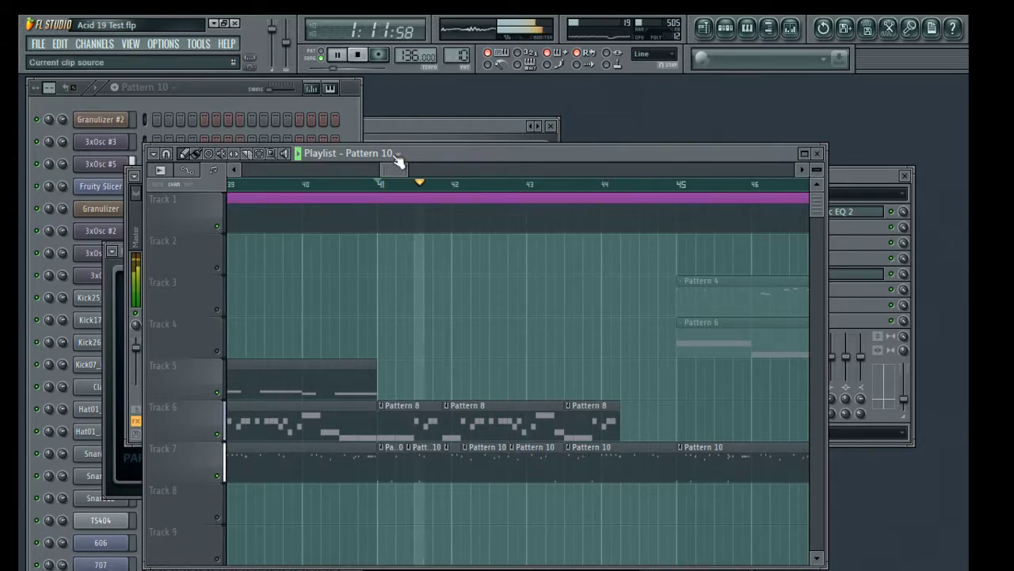
# Audition the transition from bar 44 and trim the last Pattern 10 piece before bar 45 to end a quarter into bar 44.
pyautogui.moveTo(408, 163); pyautogui.dragTo(443, 162)
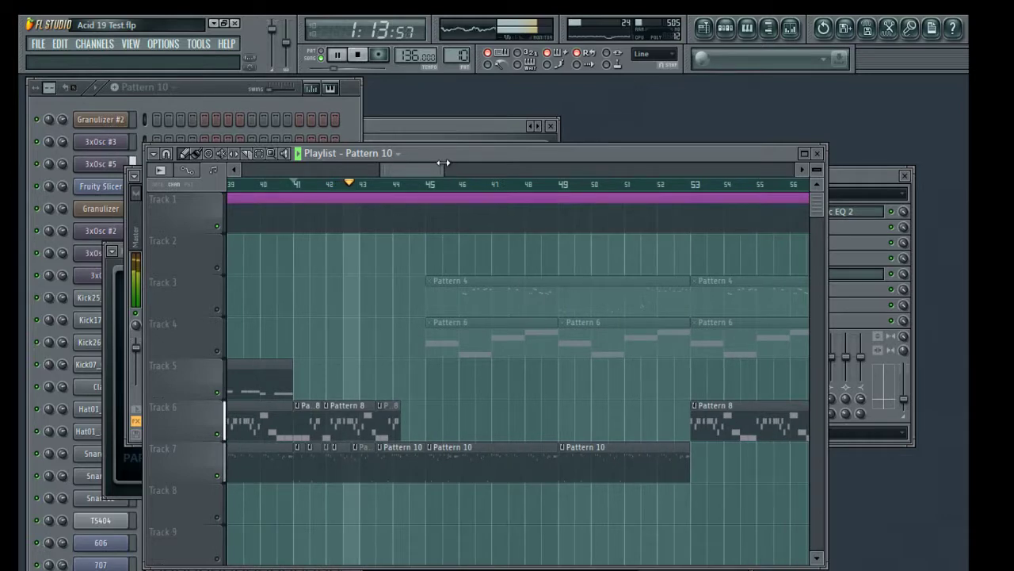
pyautogui.scroll(3, 412, 190)
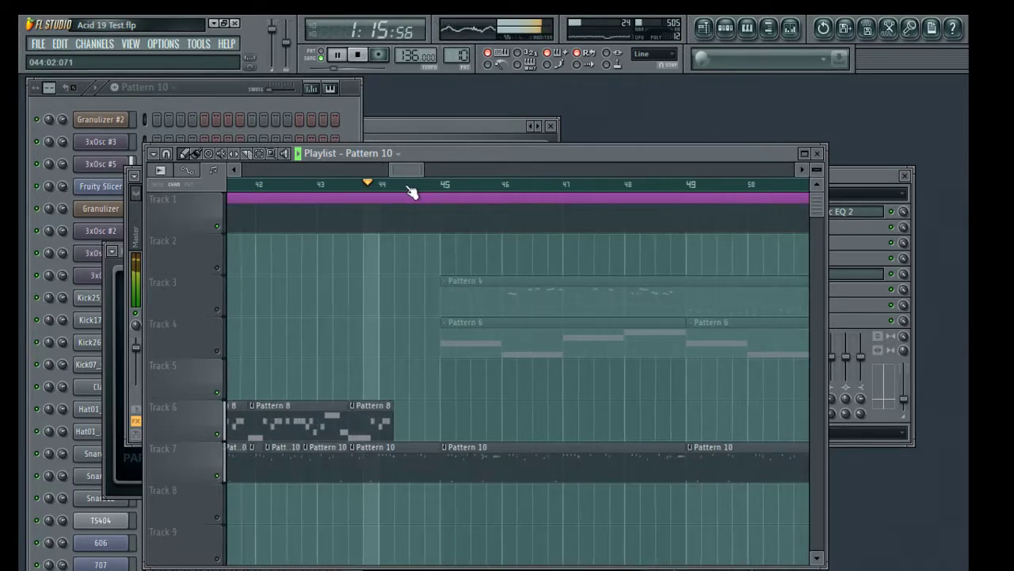
pyautogui.click(381, 185)
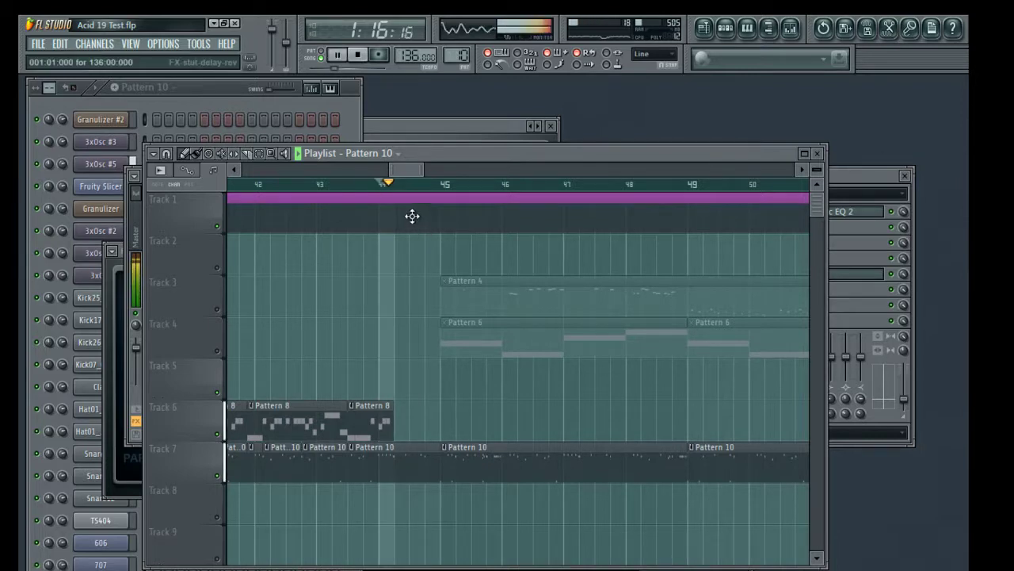
pyautogui.press('space')
pyautogui.press('space')
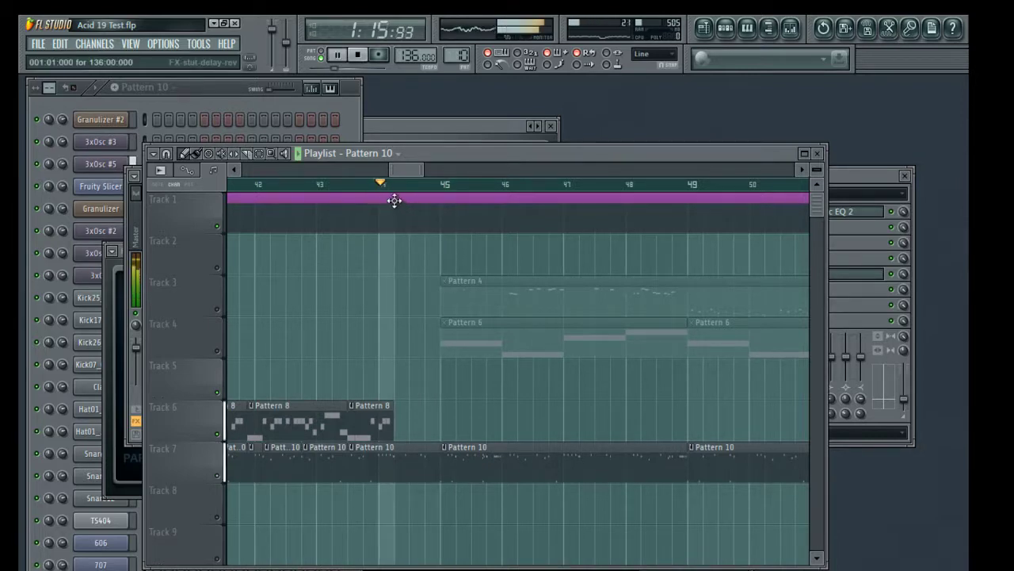
pyautogui.press('space')
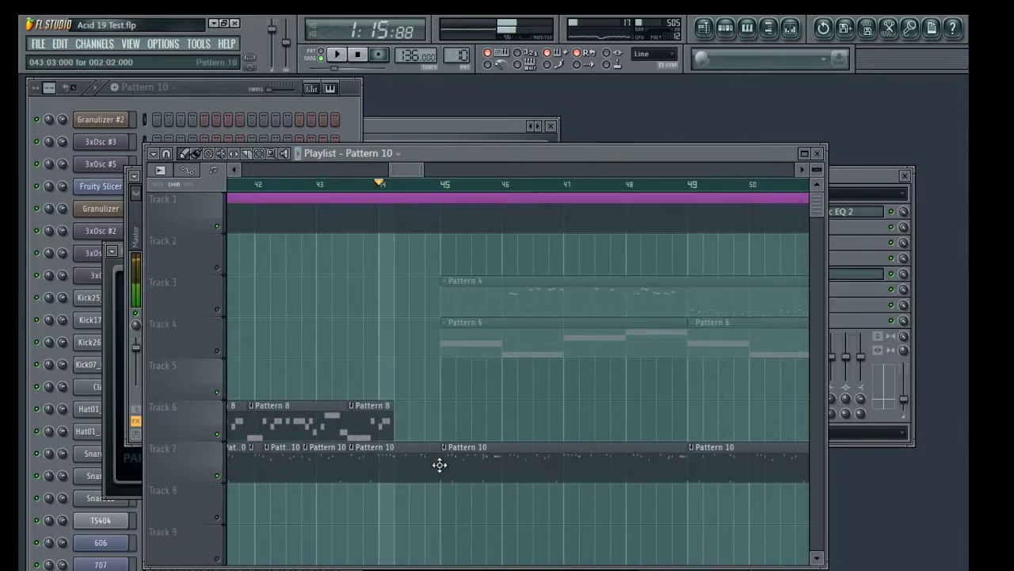
pyautogui.moveTo(423, 472); pyautogui.dragTo(460, 515)
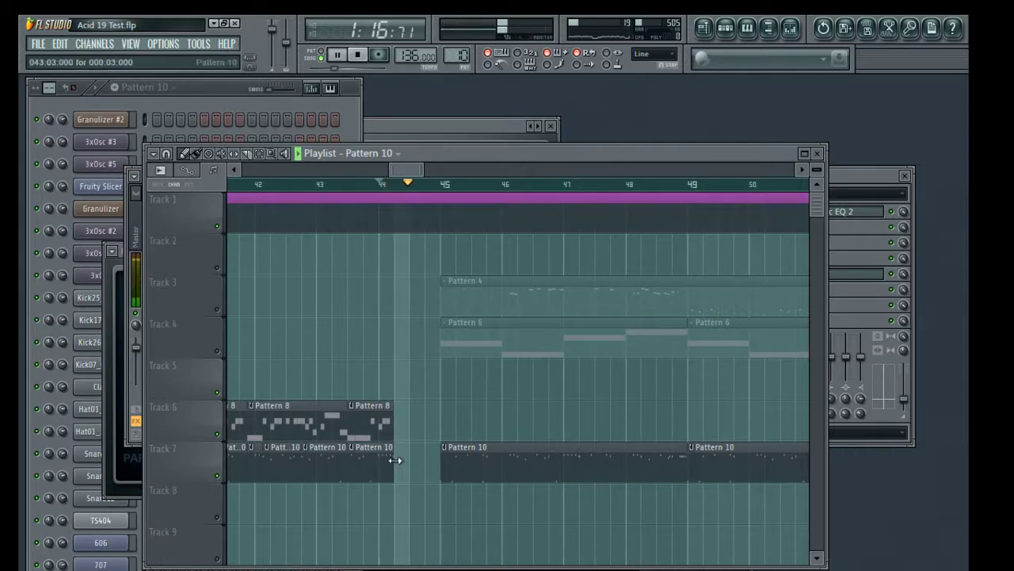
# Audition and adjust the clip ends in bar 44, ending Pattern 8 at beat 2 and Pattern 10 at beat 3.
pyautogui.press('space')
pyautogui.moveTo(393, 420); pyautogui.dragTo(404, 418)
pyautogui.press('space')
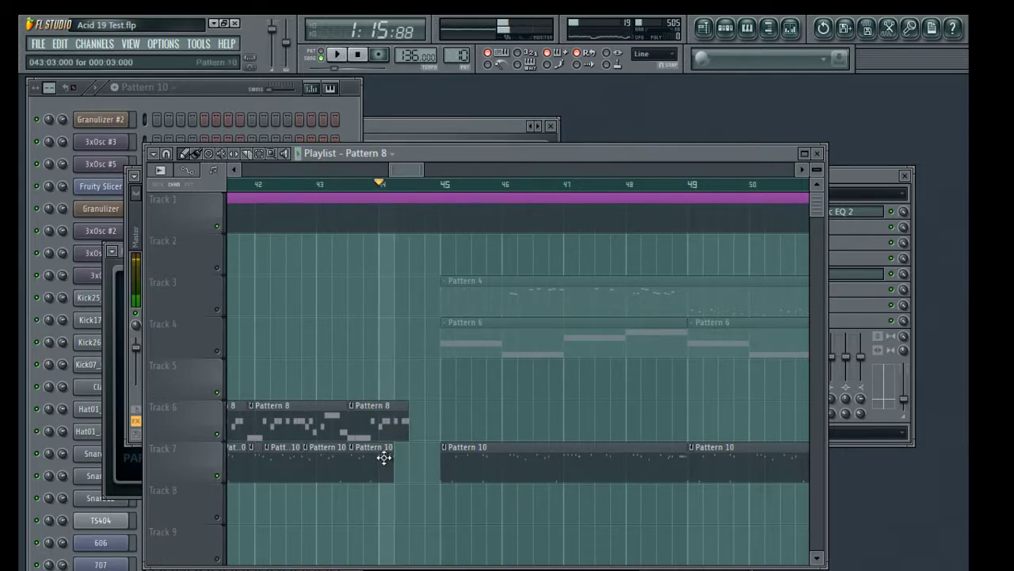
pyautogui.press('space')
pyautogui.moveTo(407, 434); pyautogui.dragTo(401, 434)
pyautogui.press('space')
# Select all the clips from bar 45 onward on Tracks 2 to 7 and move them to start at bar 81.
pyautogui.moveTo(419, 175); pyautogui.dragTo(774, 170)
pyautogui.moveTo(777, 522); pyautogui.dragTo(261, 235)
pyautogui.moveTo(279, 340); pyautogui.dragTo(455, 329)
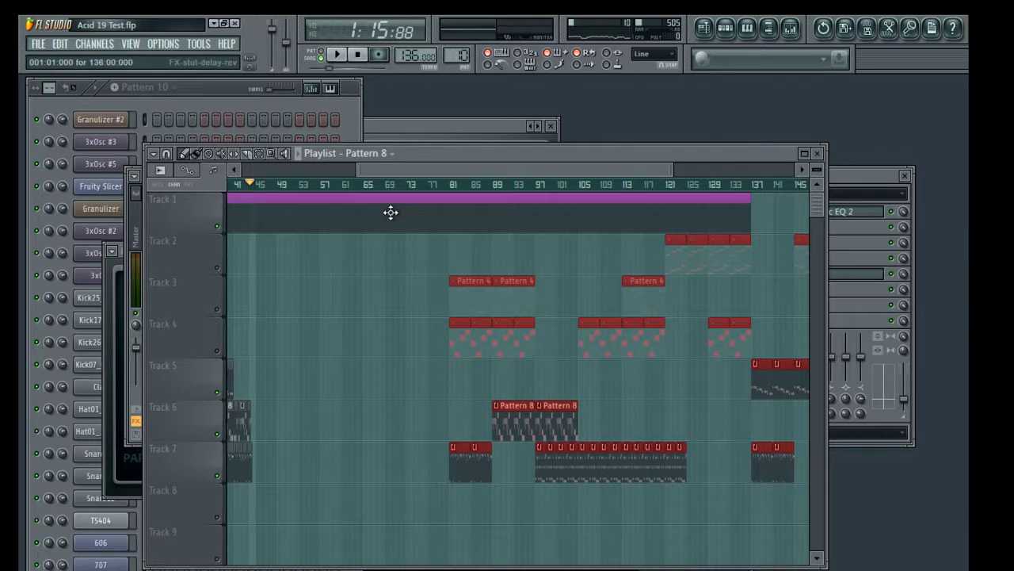
# Replay the transition from bar 41 and examine how the Pattern 8 and Pattern 10 pieces line up through bar 44.
pyautogui.scroll(5, 246, 187)
pyautogui.moveTo(403, 170); pyautogui.dragTo(379, 170)
pyautogui.scroll(2, 420, 187)
pyautogui.click(424, 186)
pyautogui.press('space')
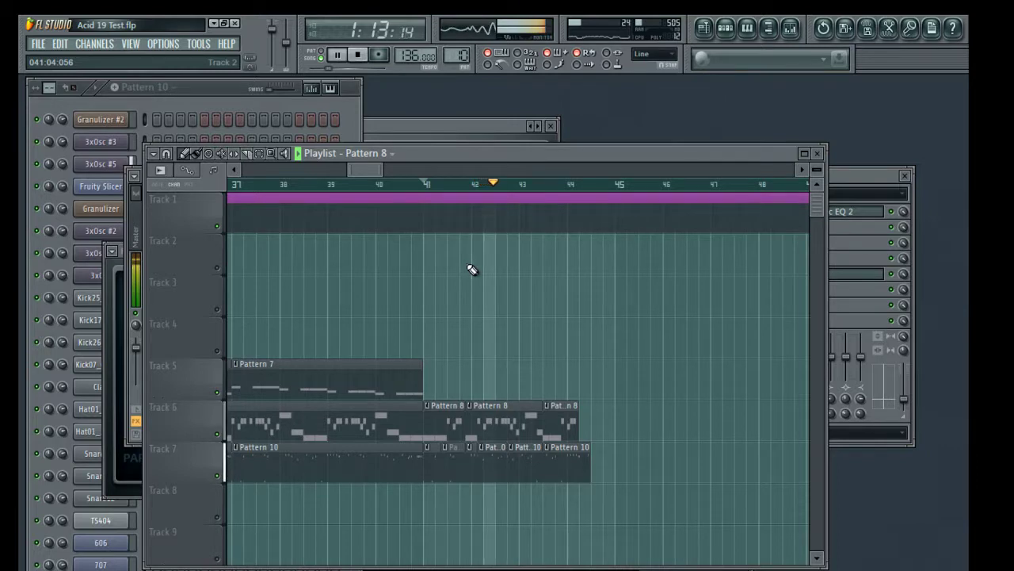
pyautogui.press('space')
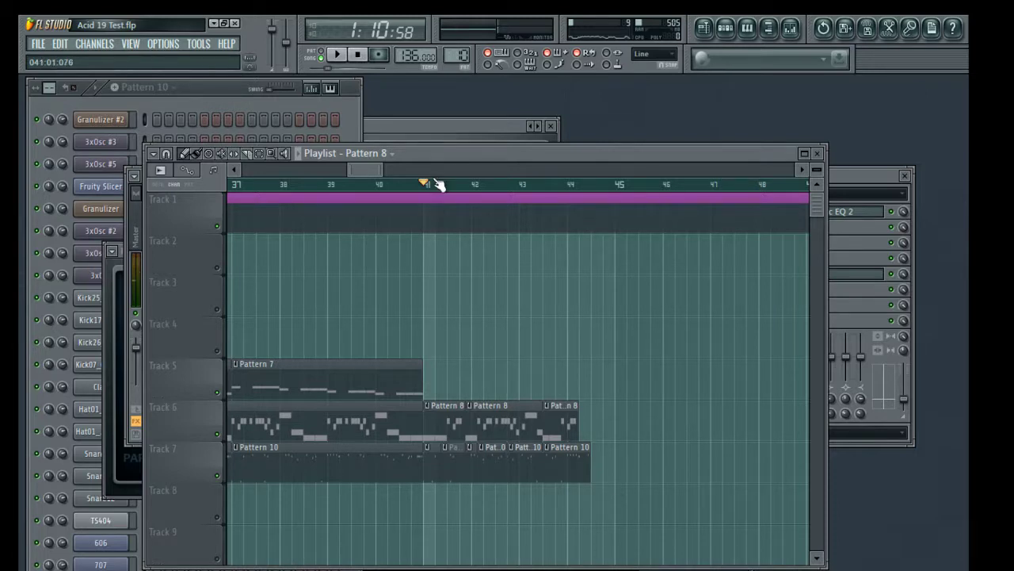
pyautogui.scroll(4, 438, 184)
pyautogui.press('space')
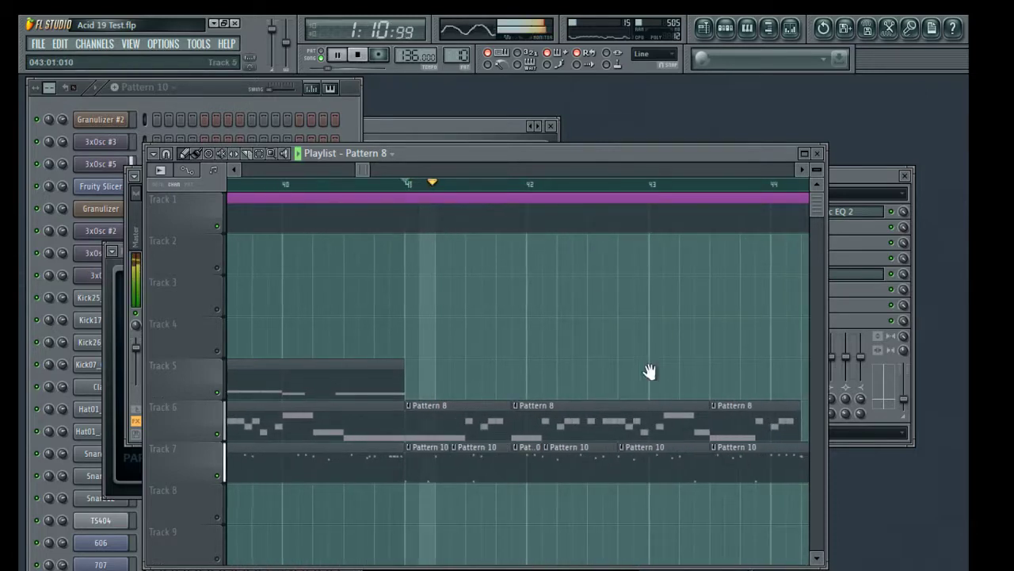
pyautogui.moveTo(649, 372); pyautogui.dragTo(489, 380)
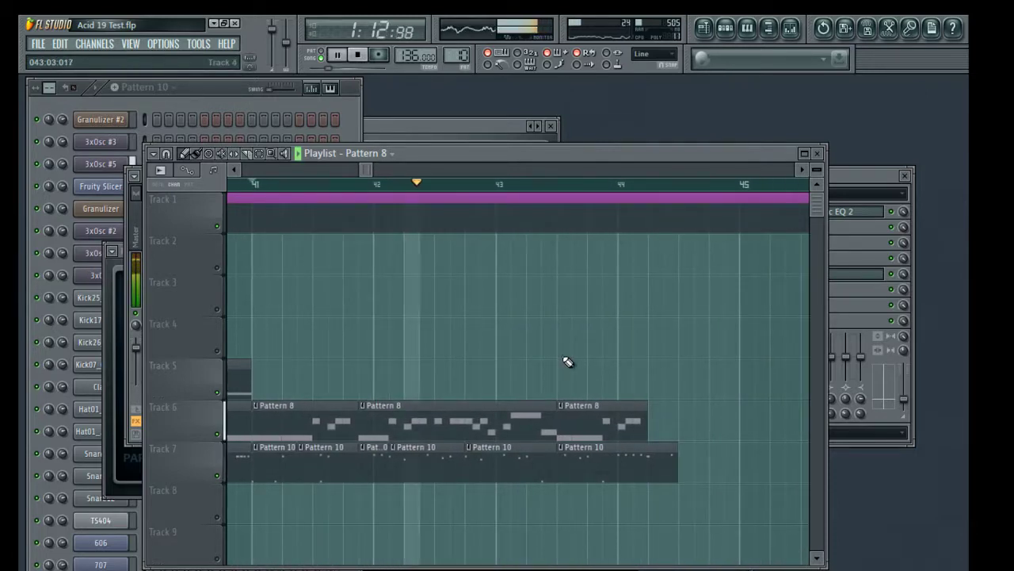
pyautogui.press('space')
pyautogui.press('space')
# Start the Pattern 10 piece in bar 42 at beat 2, lengthen the piece before it to meet it, and audition the change.
pyautogui.moveTo(391, 462); pyautogui.dragTo(399, 461)
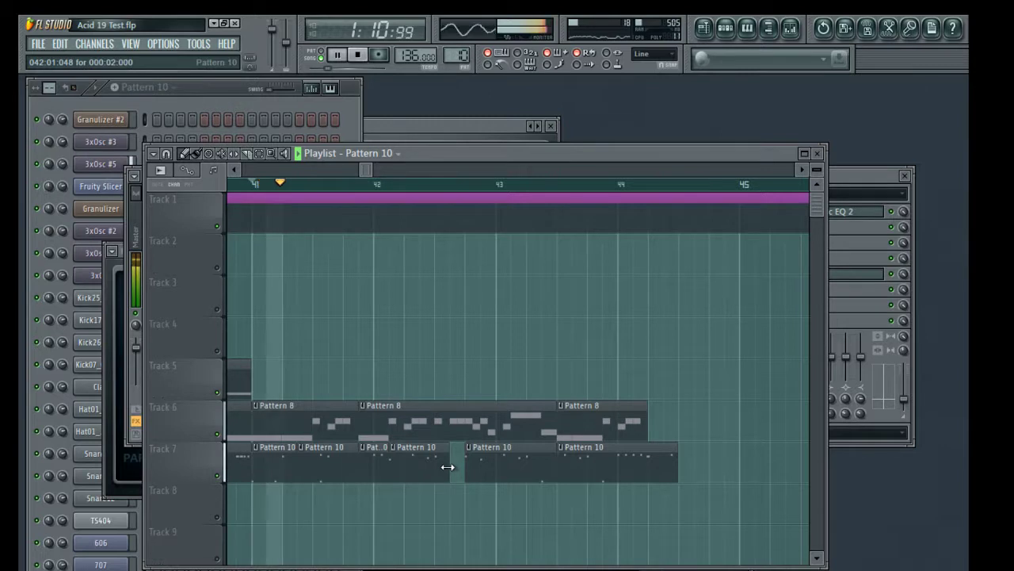
pyautogui.moveTo(471, 459); pyautogui.dragTo(525, 467)
pyautogui.moveTo(435, 459); pyautogui.dragTo(448, 458)
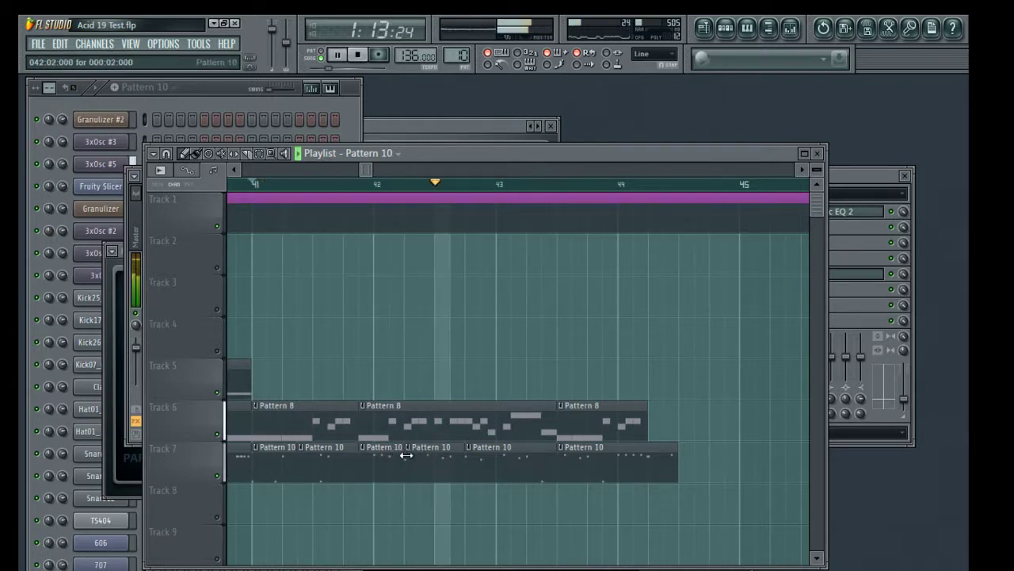
pyautogui.press('space')
pyautogui.press('space')
# Shorten the Pattern 10 piece at beat 2 of bar 42, fill the space after it with a copy and adjust their boundary.
pyautogui.moveTo(461, 453); pyautogui.dragTo(433, 453)
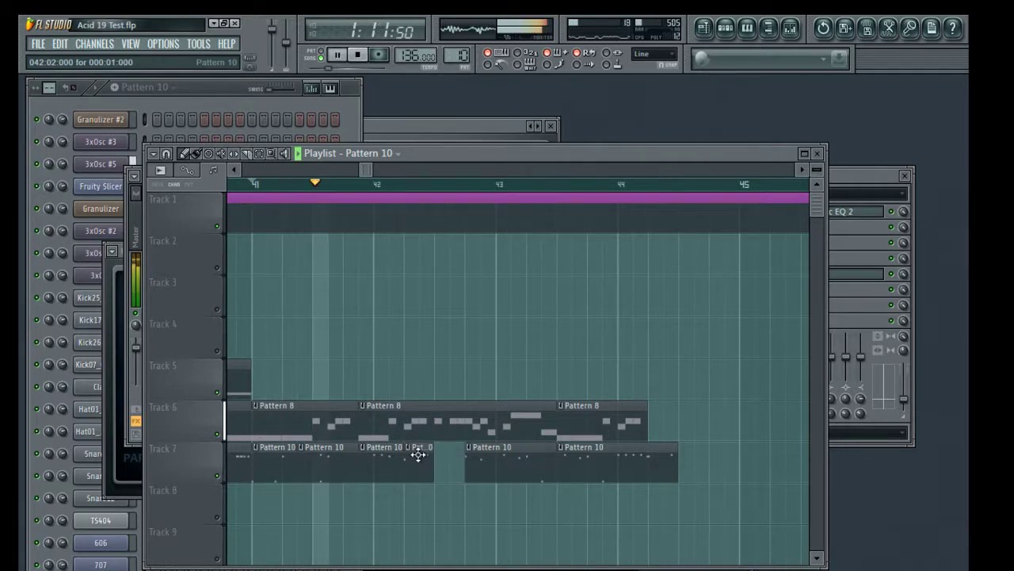
pyautogui.moveTo(446, 507); pyautogui.dragTo(446, 470)
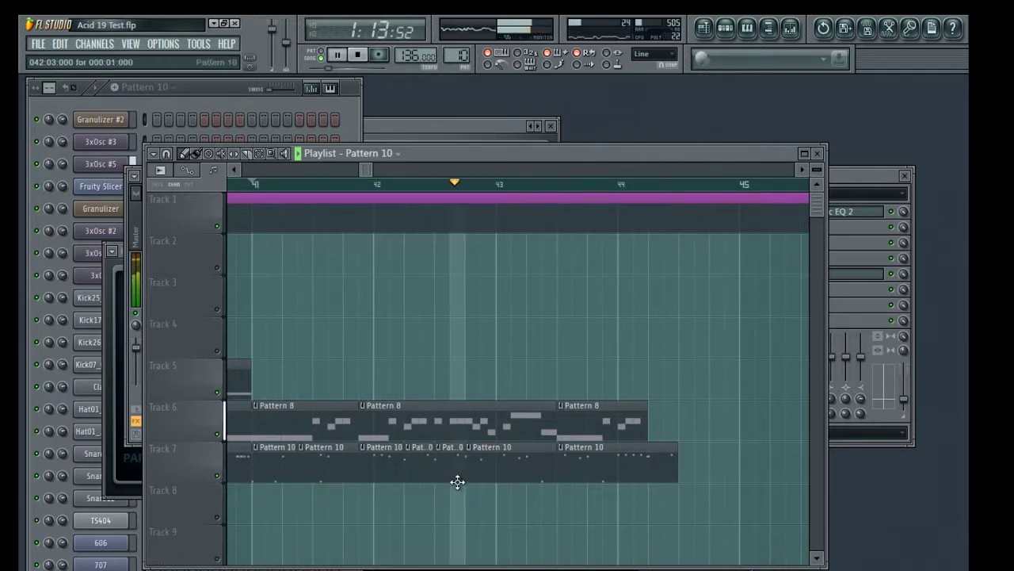
pyautogui.press('space')
pyautogui.press('space')
pyautogui.moveTo(437, 469); pyautogui.dragTo(446, 466)
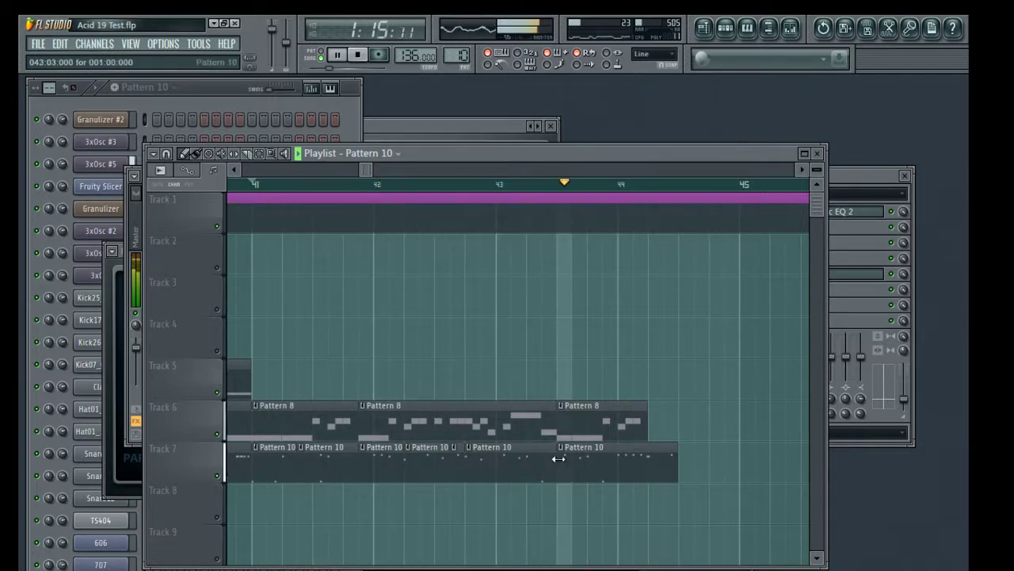
pyautogui.press('space')
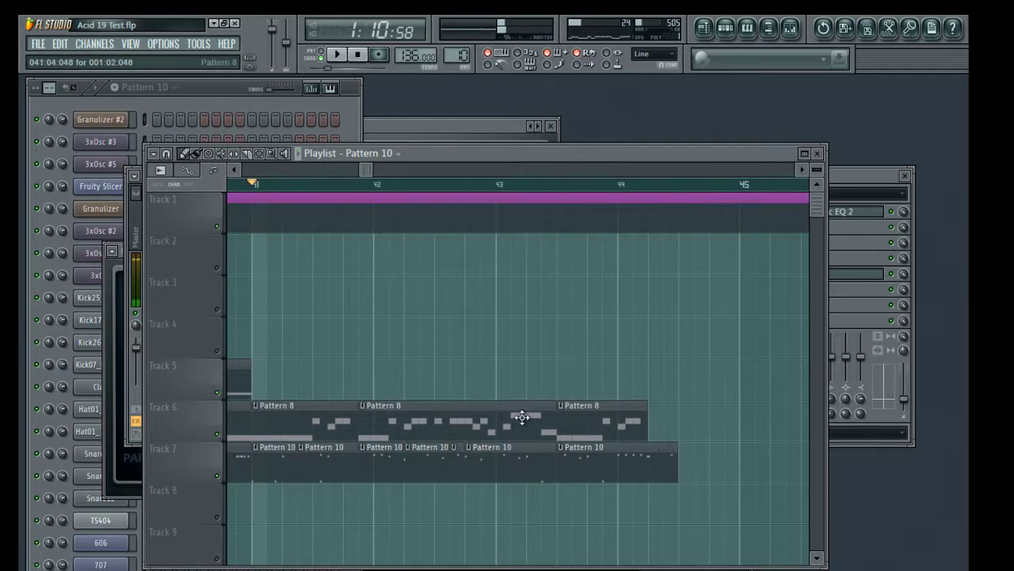
# Duplicate the Pattern 8 and Pattern 10 pieces that start at bar 41 on Tracks 6 and 7 to begin at beat 3 of bar 44.
pyautogui.moveTo(713, 358); pyautogui.dragTo(267, 483)
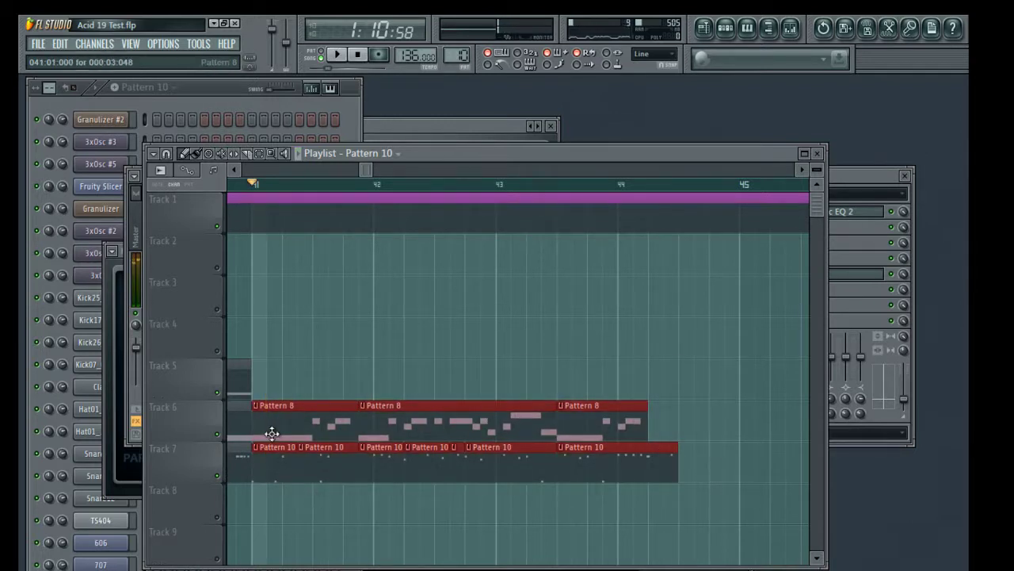
pyautogui.moveTo(271, 435); pyautogui.dragTo(707, 439)
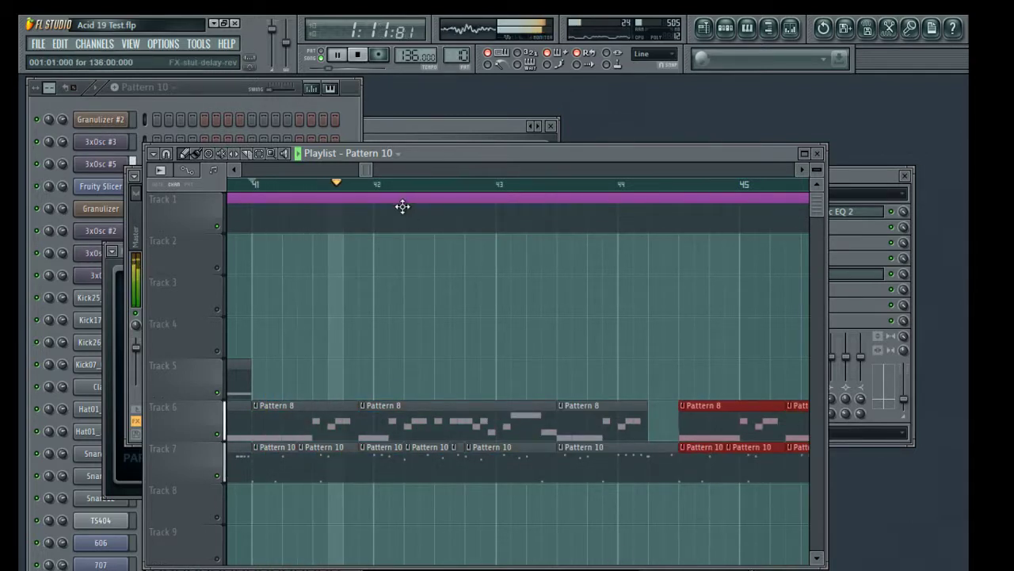
pyautogui.scroll(-2, 325, 194)
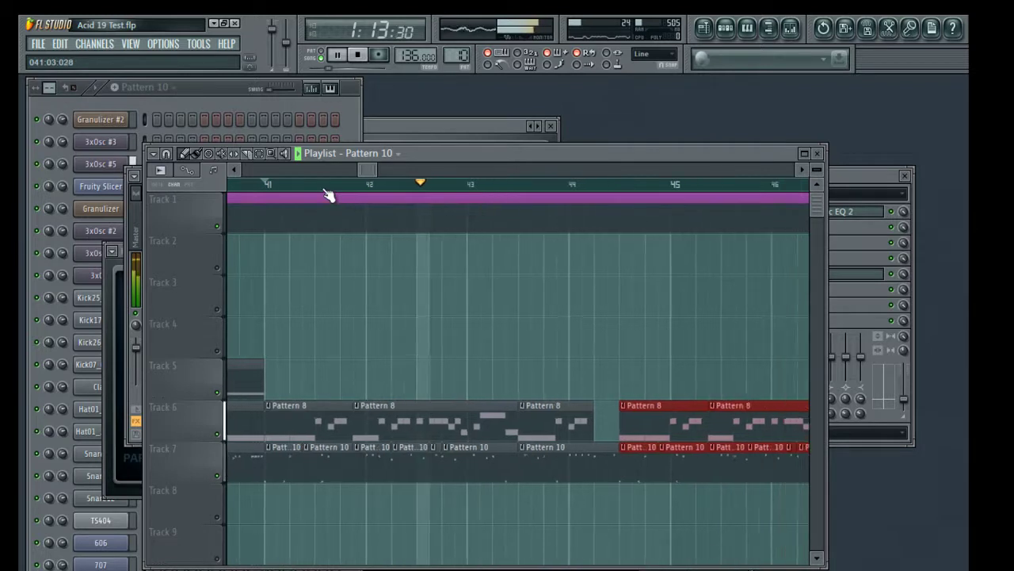
# Place a Pattern 7 clip on Track 5 at bar 44 and slice it at bar 45.
pyautogui.click(258, 360)
pyautogui.click(542, 373)
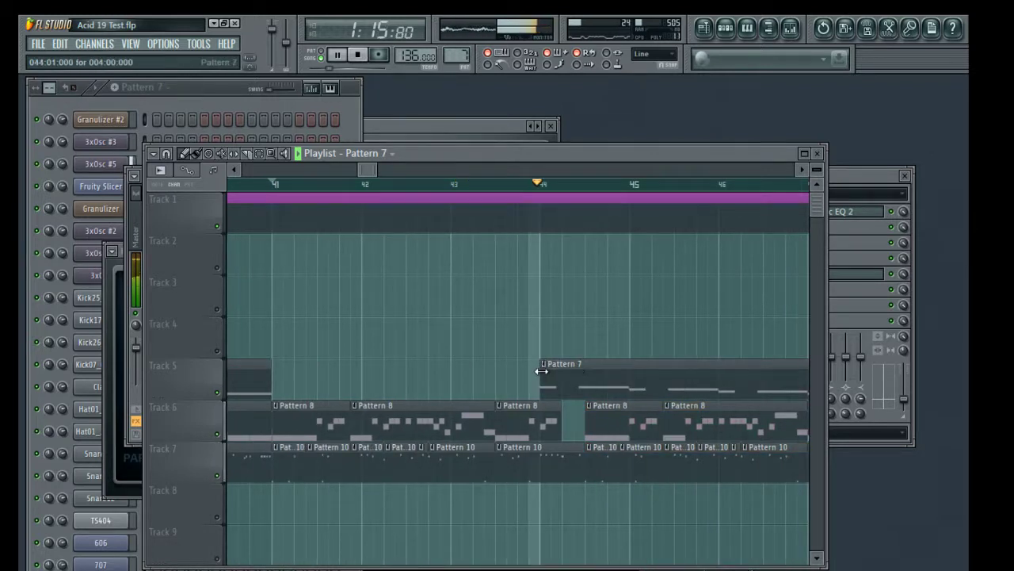
pyautogui.hscroll(2, 538, 302)
pyautogui.moveTo(539, 302)
pyautogui.mouseDown()
pyautogui.moveTo(491, 315)
pyautogui.moveTo(516, 320)
pyautogui.mouseUp()
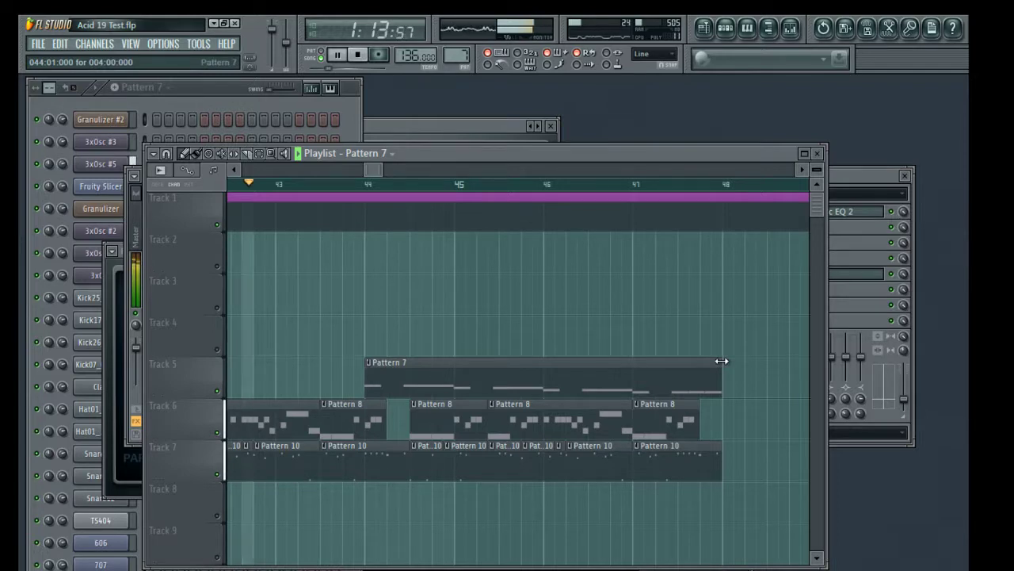
pyautogui.click(252, 156)
pyautogui.click(475, 373)
pyautogui.click(183, 155)
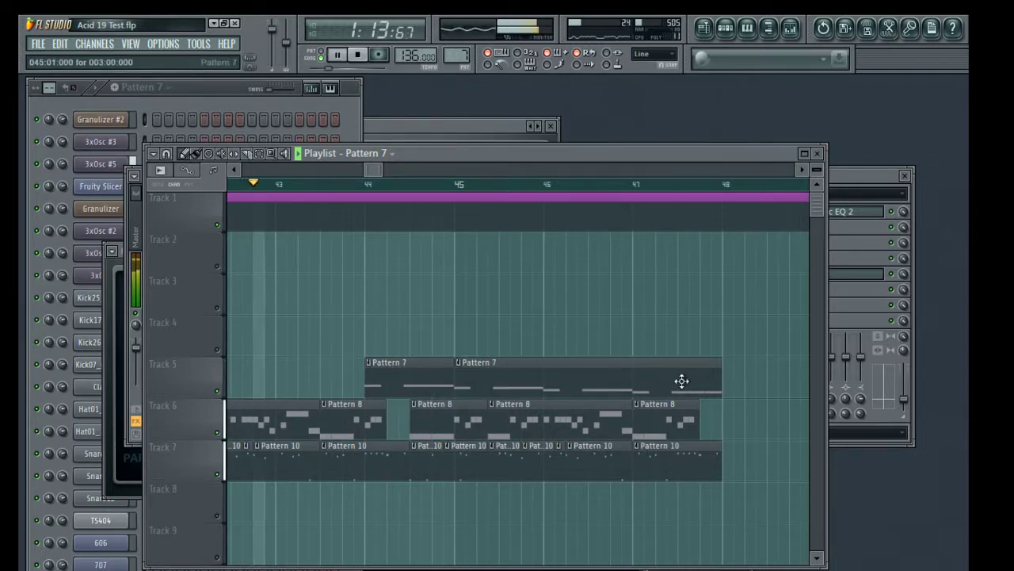
pyautogui.moveTo(454, 366); pyautogui.dragTo(378, 368)
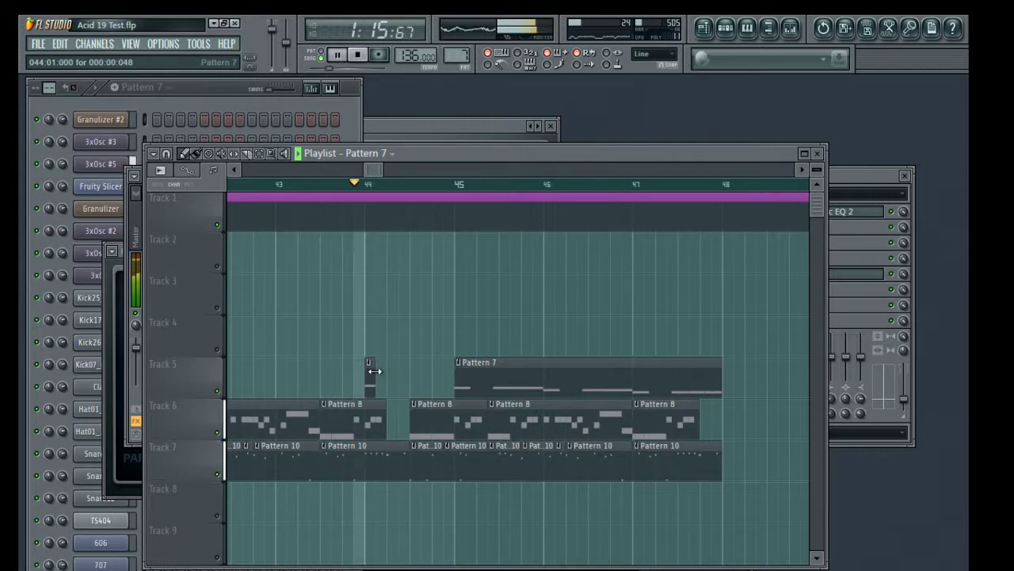
pyautogui.click(394, 381)
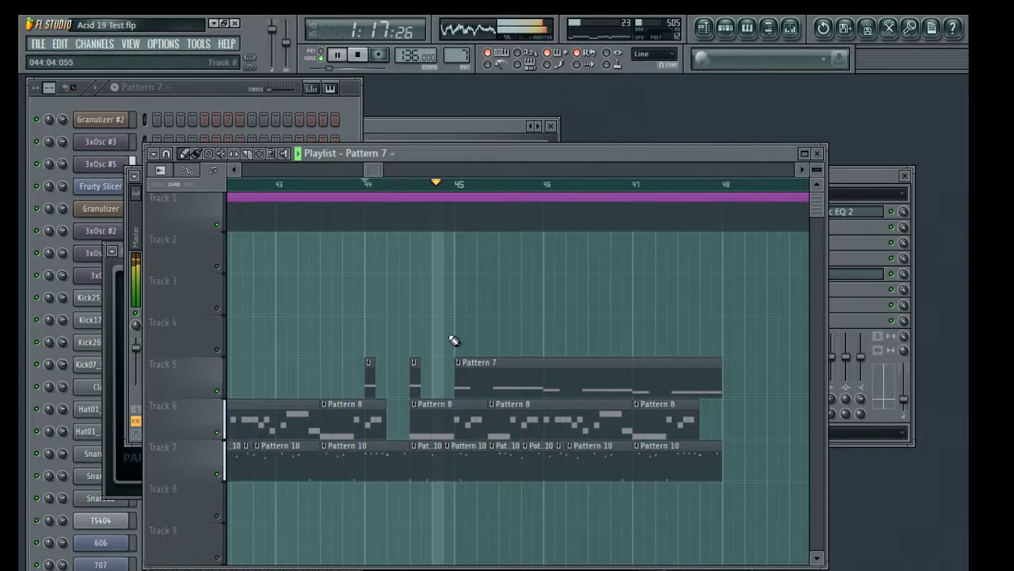
pyautogui.moveTo(416, 391); pyautogui.dragTo(451, 388)
pyautogui.press('space')
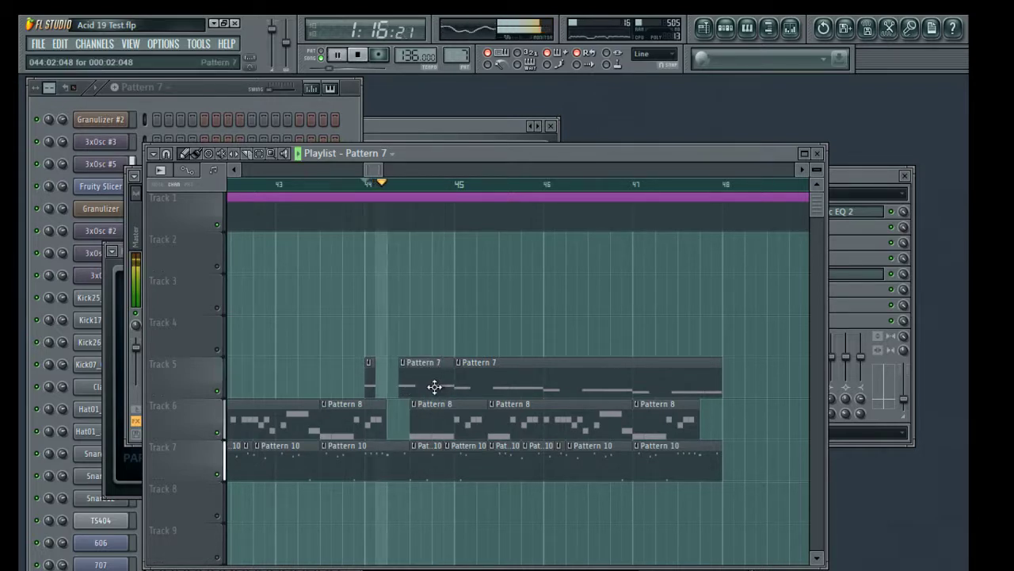
pyautogui.rightClick(432, 388)
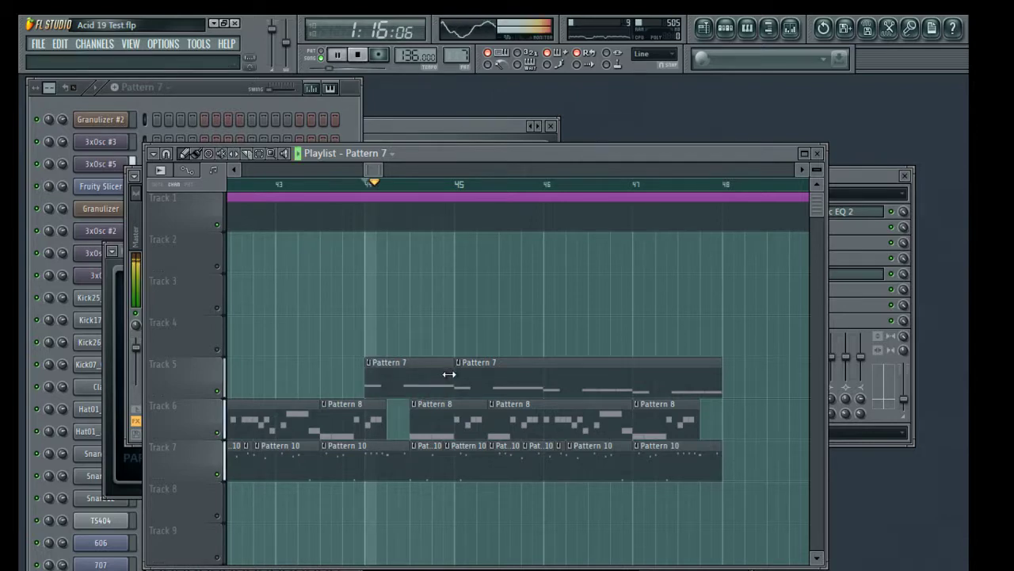
pyautogui.press('space')
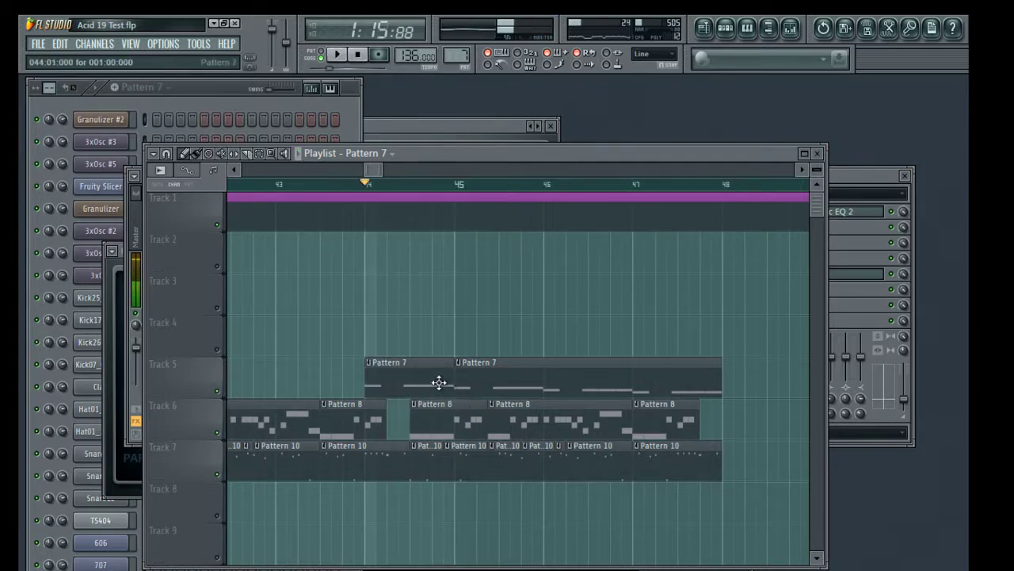
# Clone Pattern 7 into a new pattern.
pyautogui.click(733, 36)
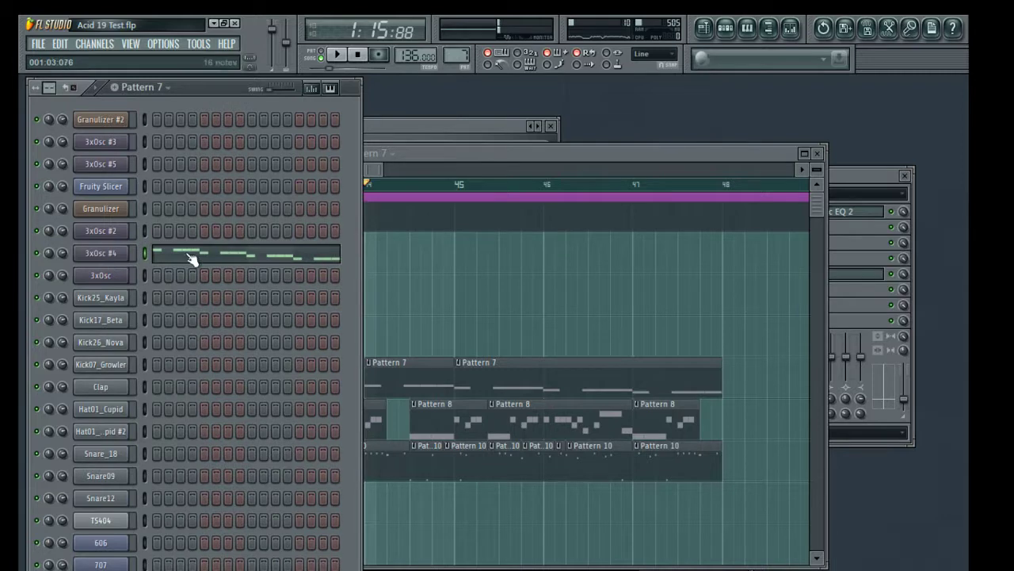
pyautogui.click(164, 89)
pyautogui.click(225, 185)
# Replace the Pattern 7 clips from bar 44 on Track 5 with a Pattern 8 clip and open its 3xOsc #4 piano roll.
pyautogui.rightClick(491, 383)
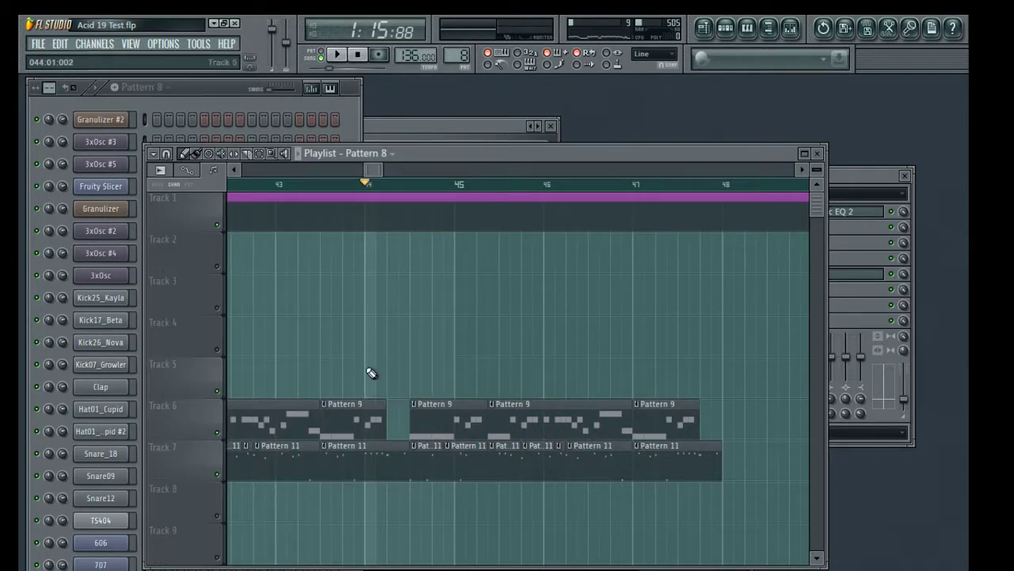
pyautogui.click(371, 373)
pyautogui.doubleClick(387, 378)
pyautogui.press('space')
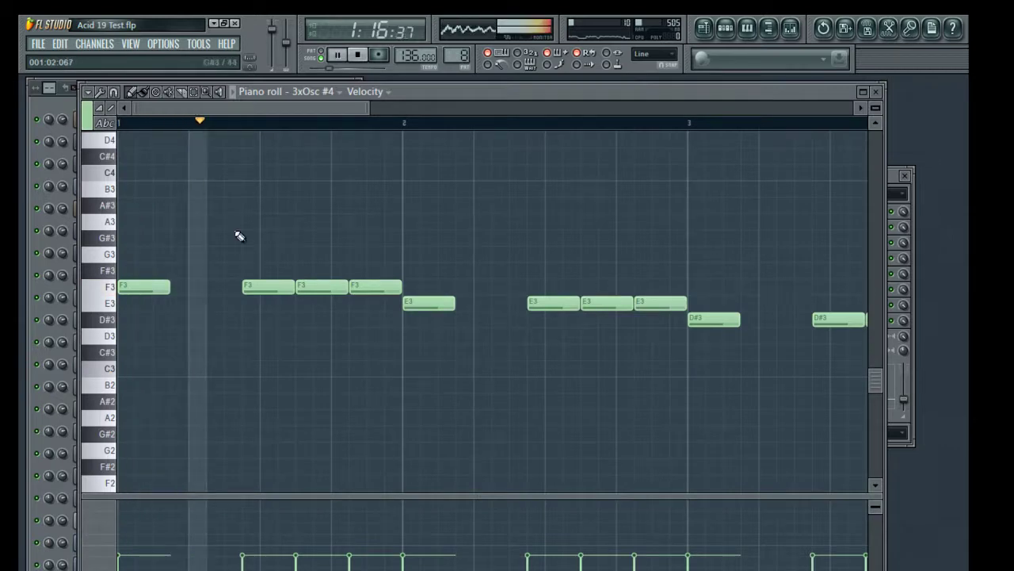
# In bar 1, replace the second F3 with an A#3, add a short D#3 before it, and shorten the last F3.
pyautogui.moveTo(288, 286)
pyautogui.mouseDown()
pyautogui.moveTo(265, 285)
pyautogui.moveTo(285, 284)
pyautogui.mouseUp()
pyautogui.press('space')
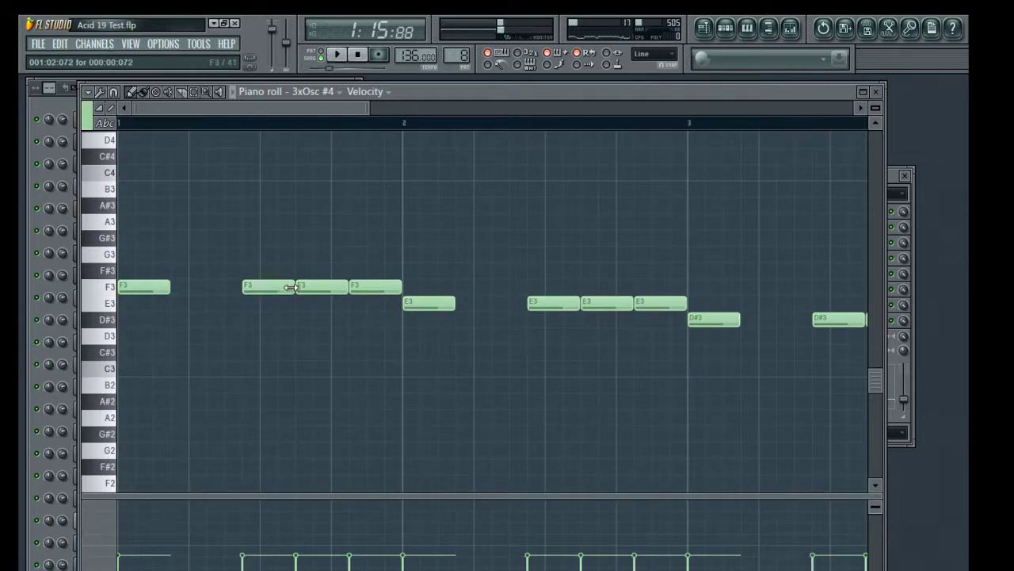
pyautogui.press('space')
pyautogui.click(213, 319)
pyautogui.click(287, 222)
pyautogui.moveTo(287, 223); pyautogui.dragTo(269, 131)
pyautogui.scroll(3, 306, 192)
pyautogui.moveTo(278, 277); pyautogui.dragTo(261, 362)
pyautogui.rightClick(250, 442)
pyautogui.press('space')
pyautogui.press('space')
pyautogui.moveTo(400, 441); pyautogui.dragTo(384, 441)
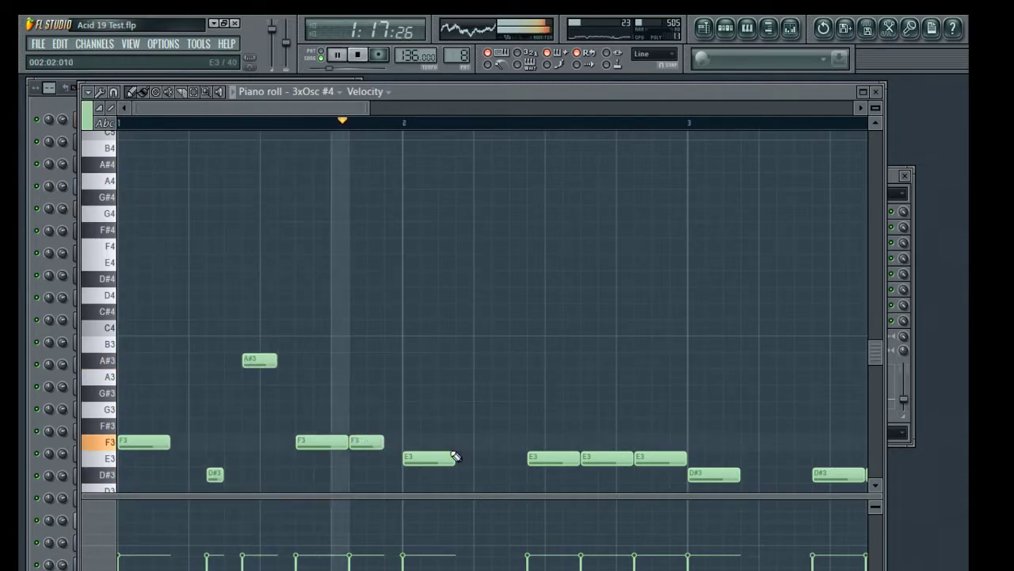
# In bar 2, add G#3 and B3 notes and delete the second E3 note.
pyautogui.click(476, 393)
pyautogui.click(504, 341)
pyautogui.moveTo(530, 357); pyautogui.dragTo(415, 275)
pyautogui.rightClick(438, 375)
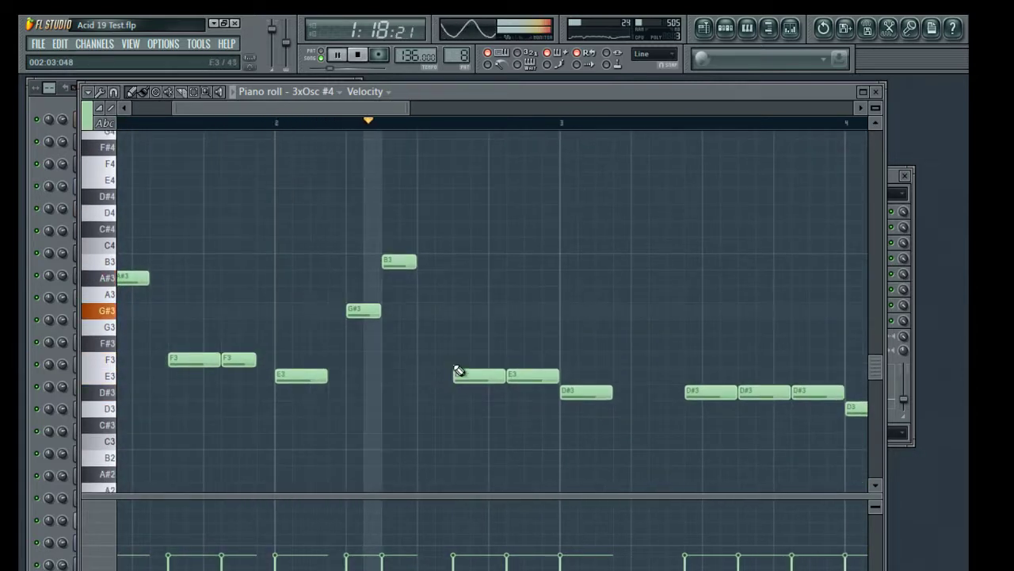
pyautogui.press('space')
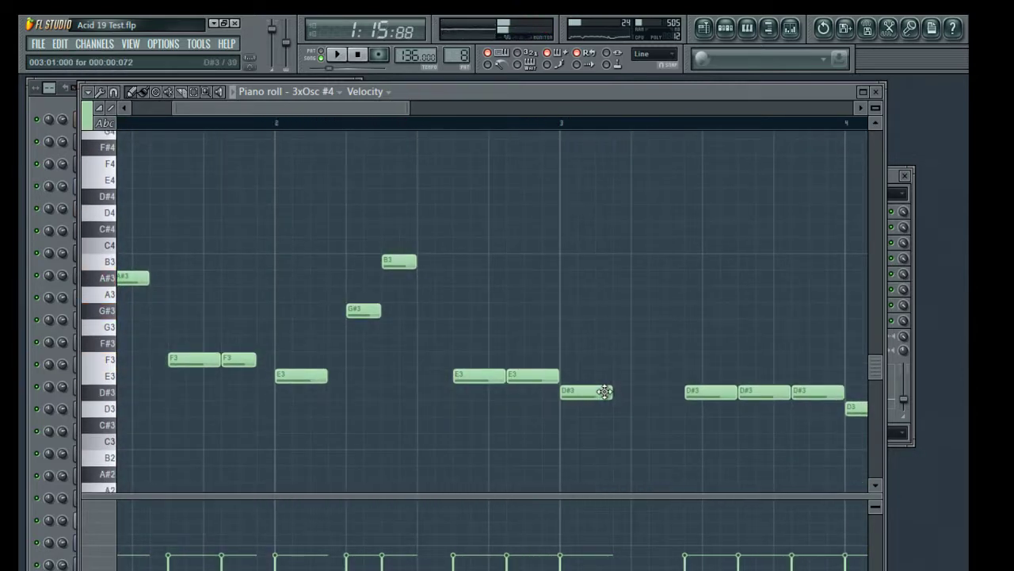
# Shorten the first D#3 note of bar 3 and follow it with short descending F4, D#4 and C4 notes.
pyautogui.moveTo(605, 391); pyautogui.dragTo(595, 389)
pyautogui.press('space')
pyautogui.click(605, 164)
pyautogui.moveTo(629, 164); pyautogui.dragTo(612, 164)
pyautogui.click(618, 196)
pyautogui.click(637, 245)
pyautogui.press('space')
pyautogui.press('space')
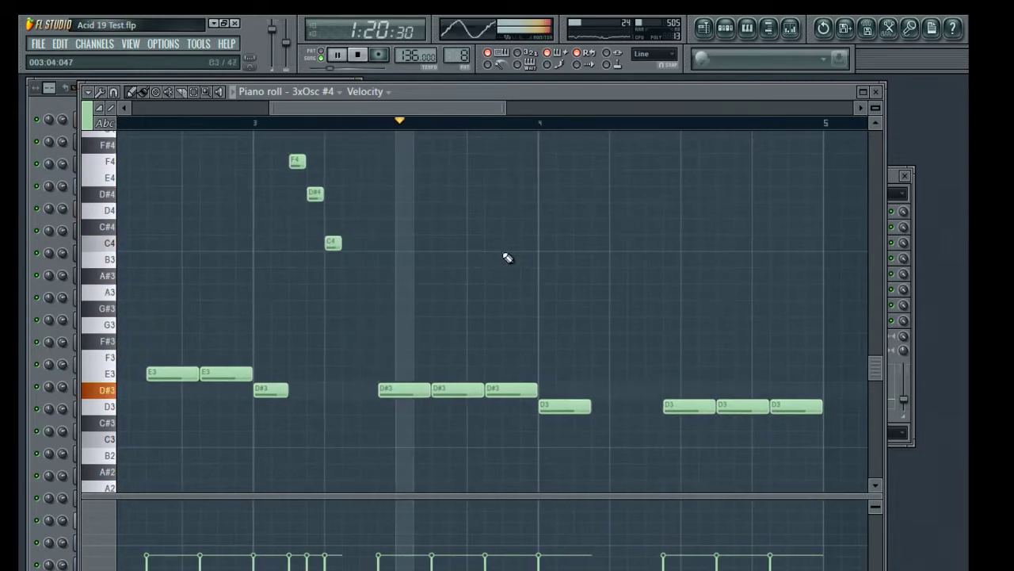
# Add a short F4 in bar 4 and short D#4 and C4 notes late in bar 3, shortening the D#3 beneath them.
pyautogui.click(600, 160)
pyautogui.press('space')
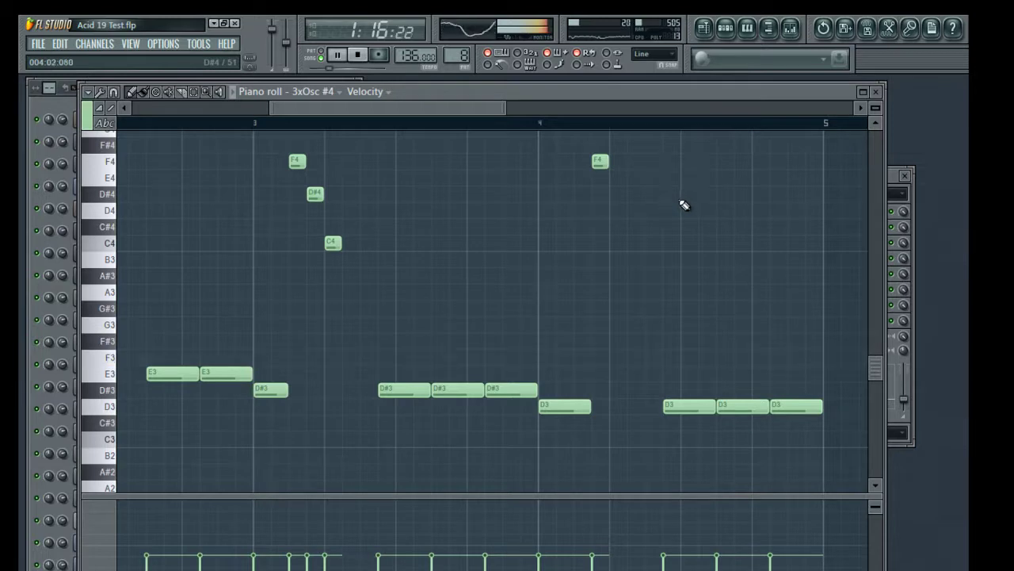
pyautogui.moveTo(493, 109); pyautogui.dragTo(449, 108)
pyautogui.moveTo(420, 109); pyautogui.dragTo(463, 119)
pyautogui.press('space')
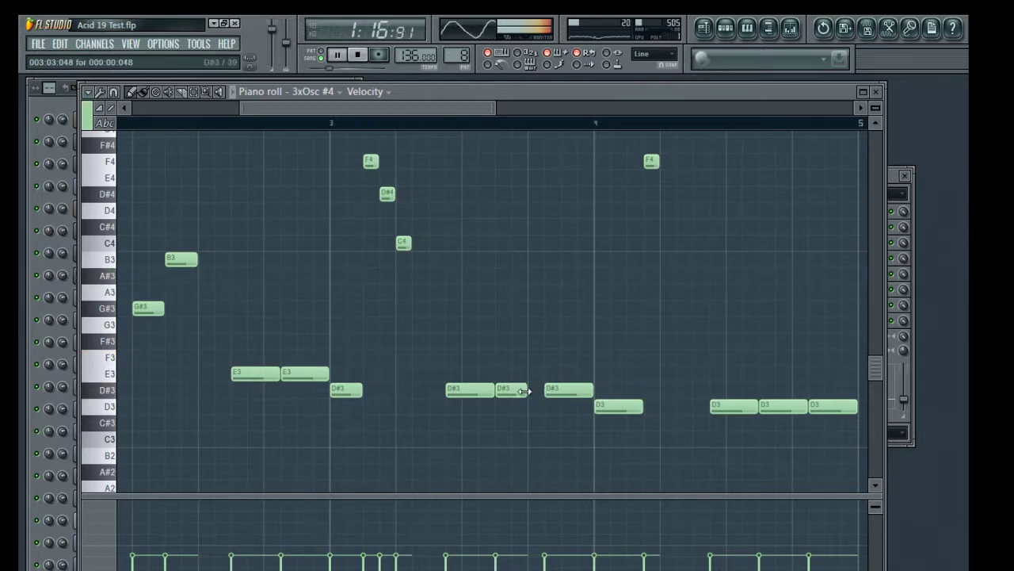
pyautogui.click(516, 193)
pyautogui.click(535, 242)
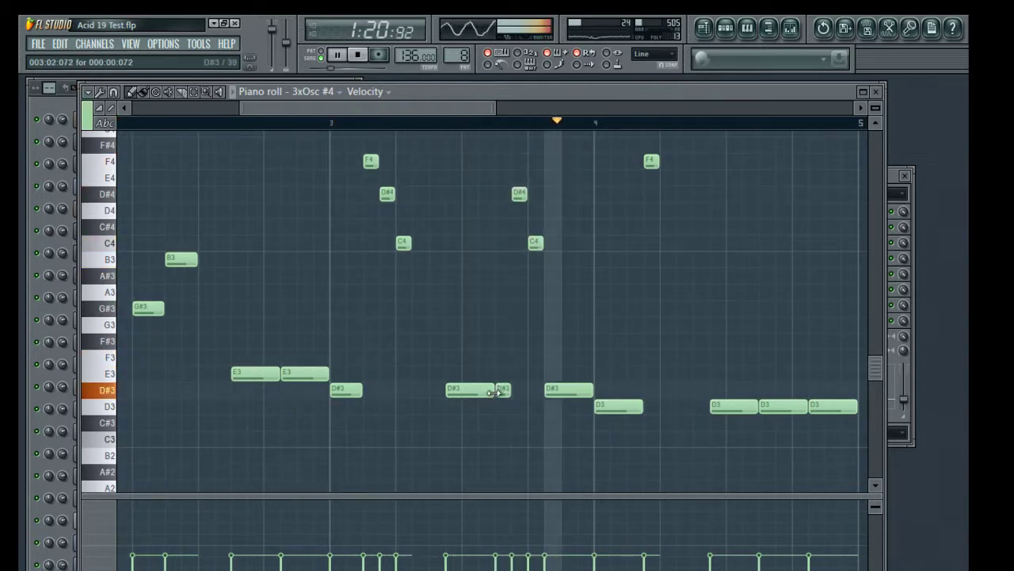
pyautogui.press('space')
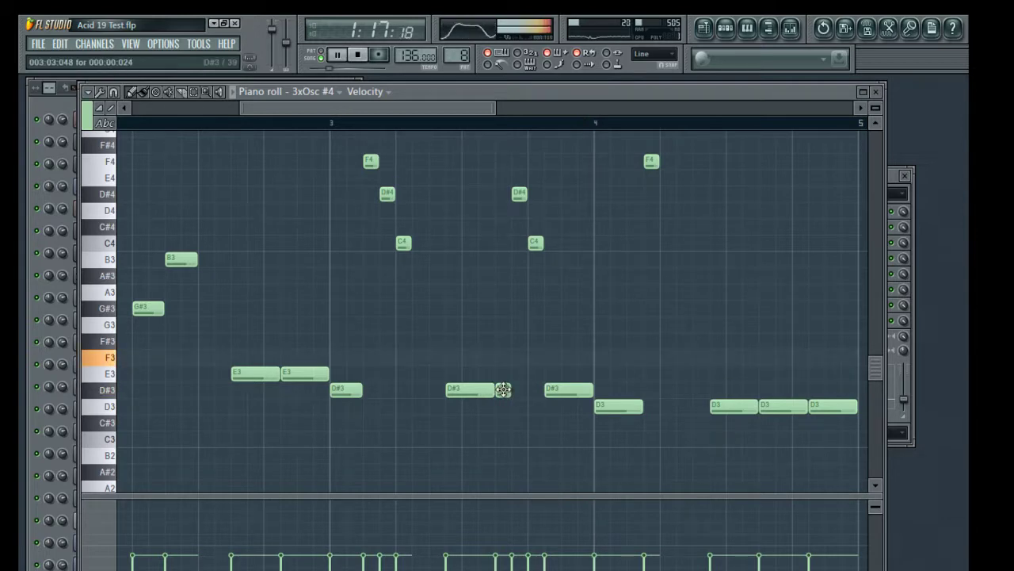
# In the second half of bar 3, replace the short middle D#3 with a short A#3 and shorten the D#3 notes on either side.
pyautogui.moveTo(492, 389); pyautogui.dragTo(477, 388)
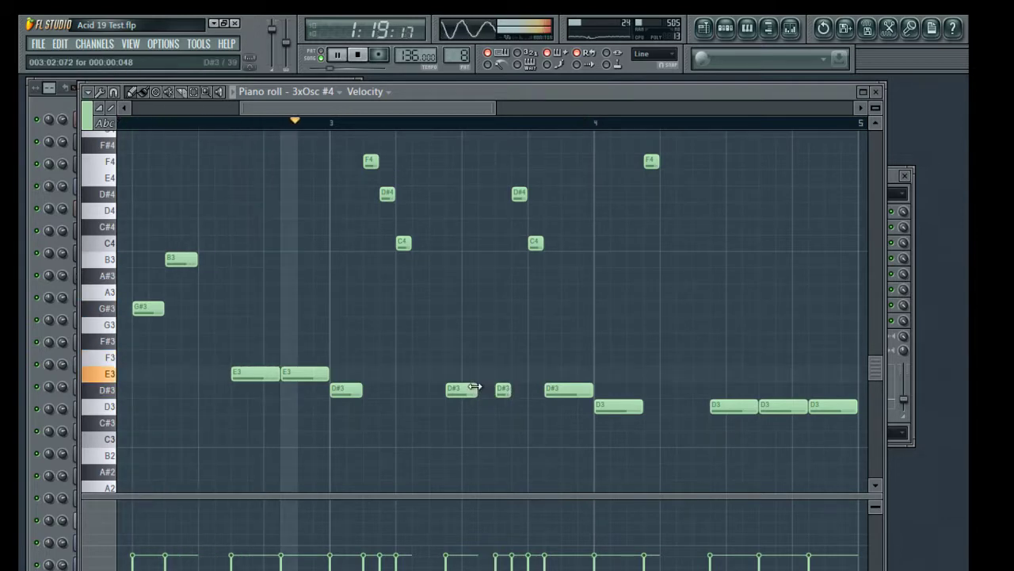
pyautogui.rightClick(501, 388)
pyautogui.press('space')
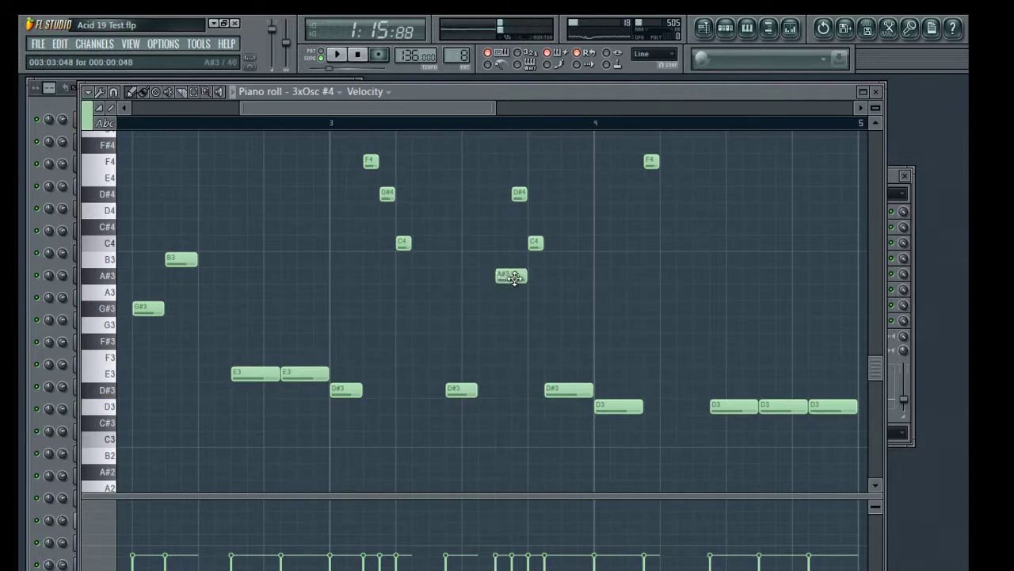
pyautogui.click(465, 125)
pyautogui.press('space')
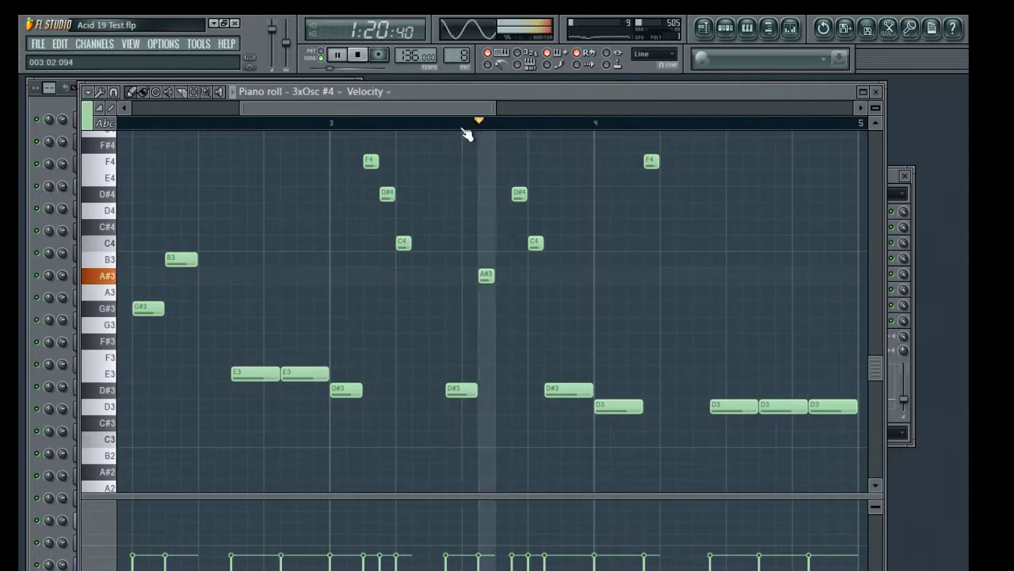
pyautogui.press('space')
pyautogui.press('space')
pyautogui.press('space')
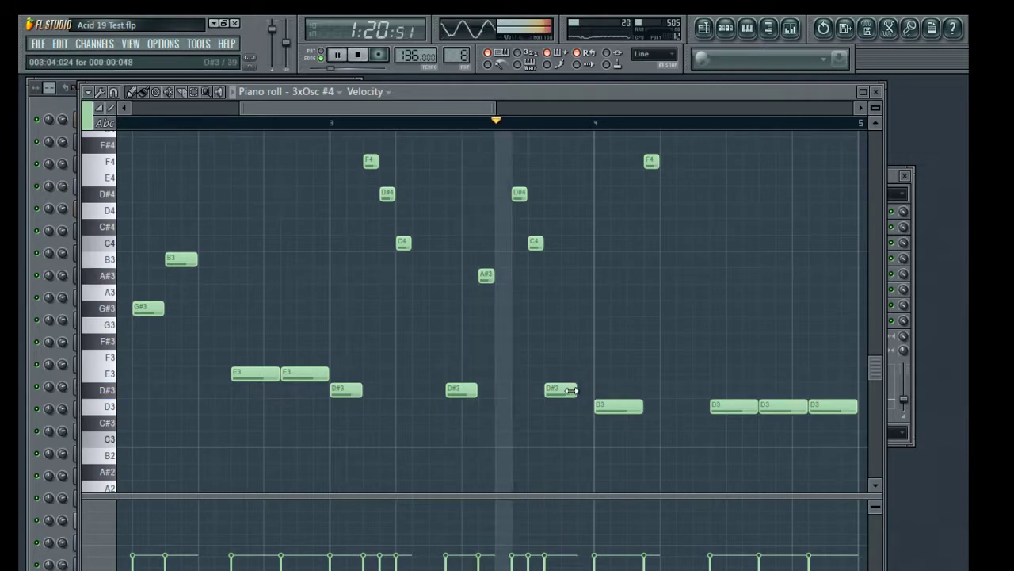
pyautogui.click(875, 91)
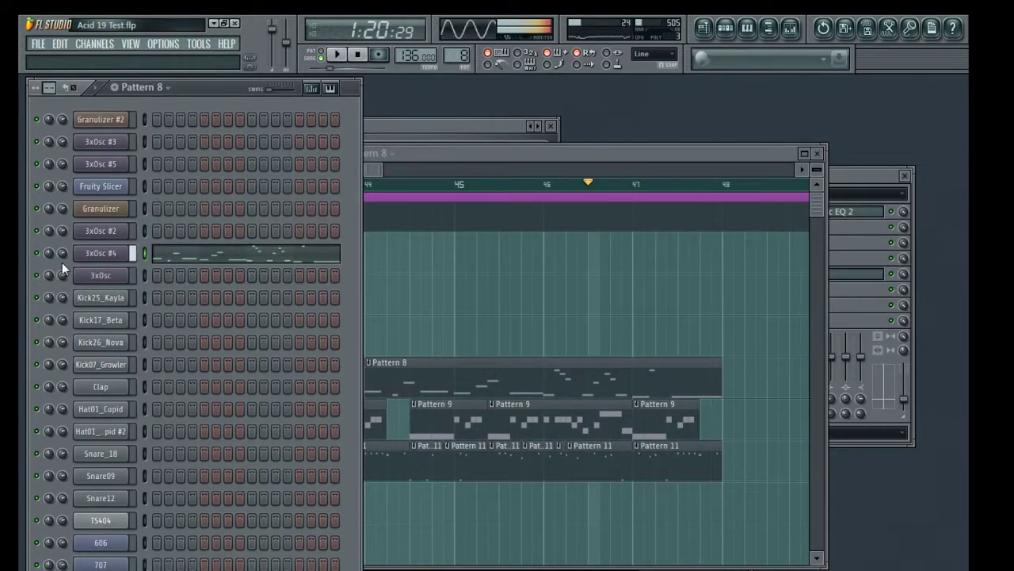
# Lower the 3xOsc #4 channel volume to 39% and play the result.
pyautogui.moveTo(64, 255); pyautogui.dragTo(64, 283)
pyautogui.press('space')
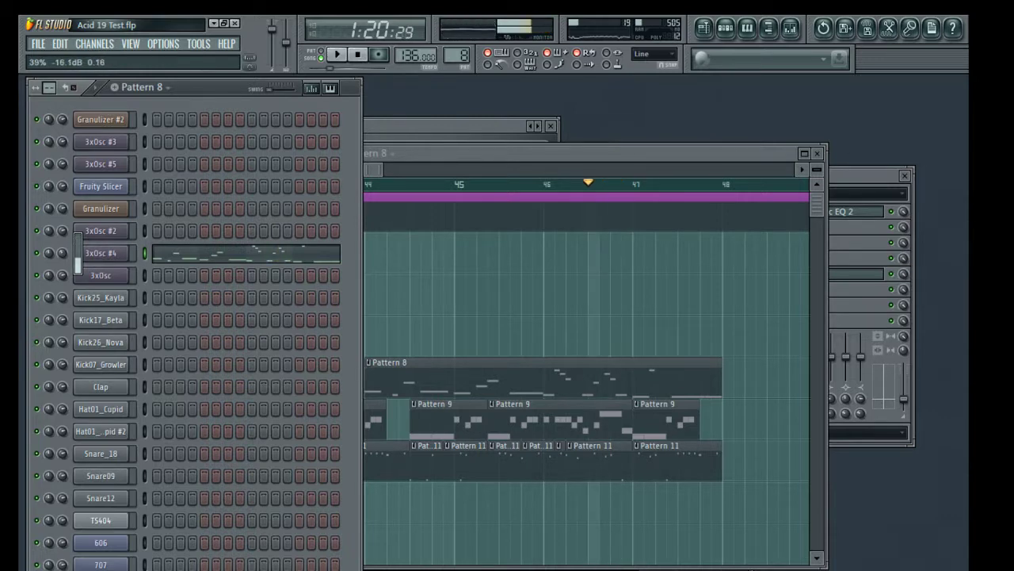
pyautogui.press('space')
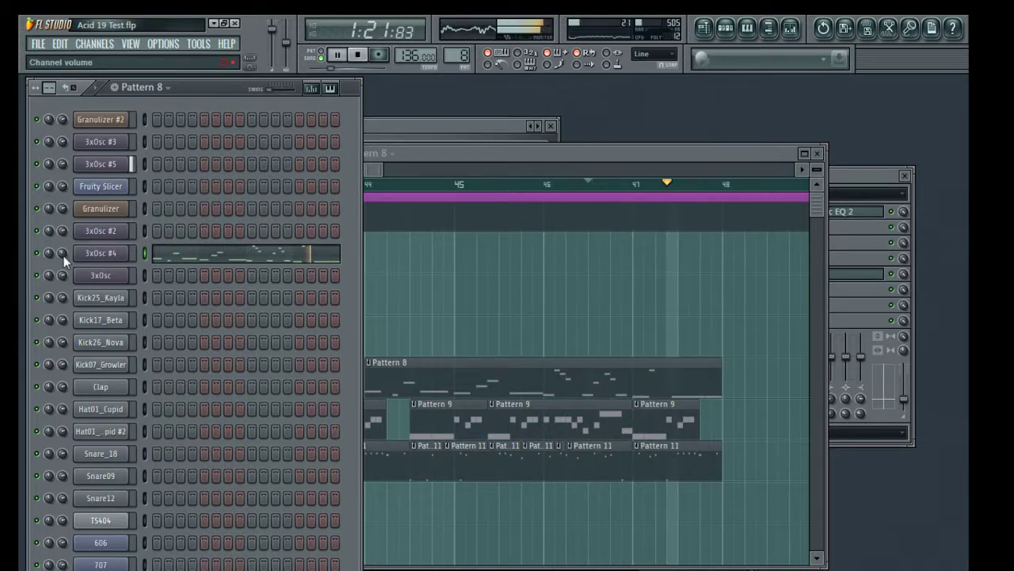
# Play the arrangement from bar 41 in the playlist.
pyautogui.click(536, 153)
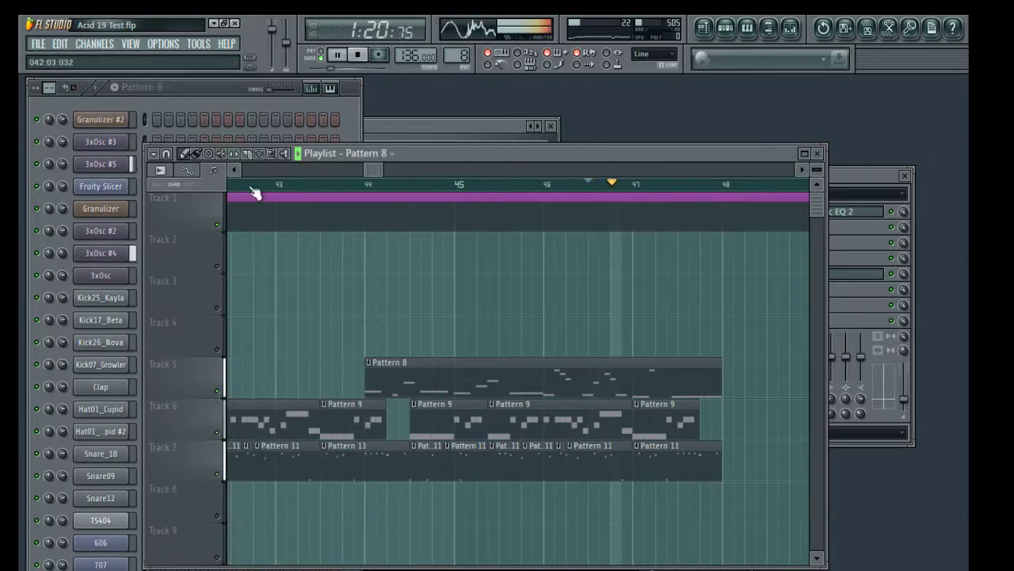
pyautogui.moveTo(375, 172); pyautogui.dragTo(366, 169)
pyautogui.press('space')
pyautogui.click(326, 183)
pyautogui.press('space')
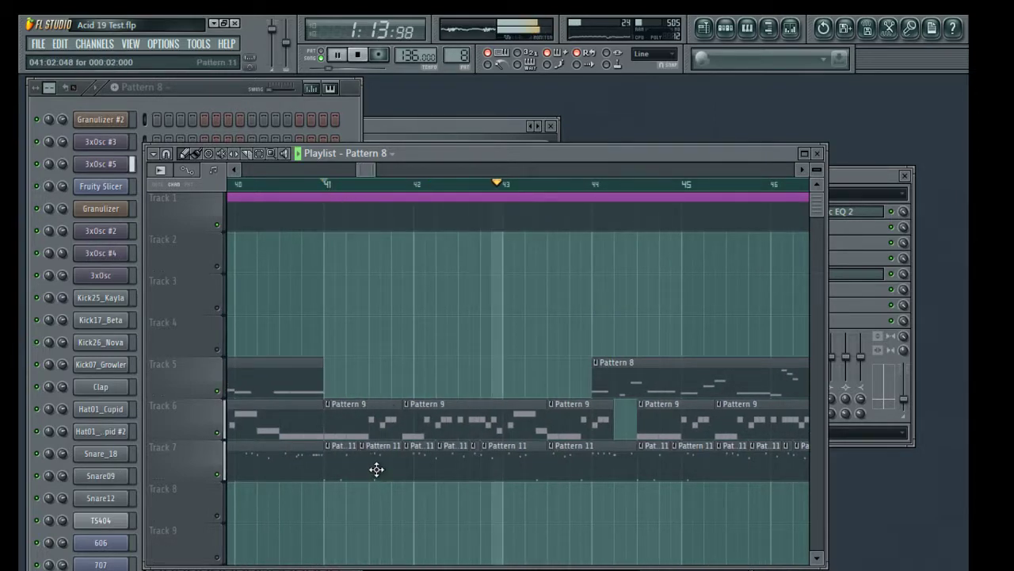
# Select Pattern 11 from its Track 7 clip at bar 41 and clone it into a new pattern.
pyautogui.click(343, 459)
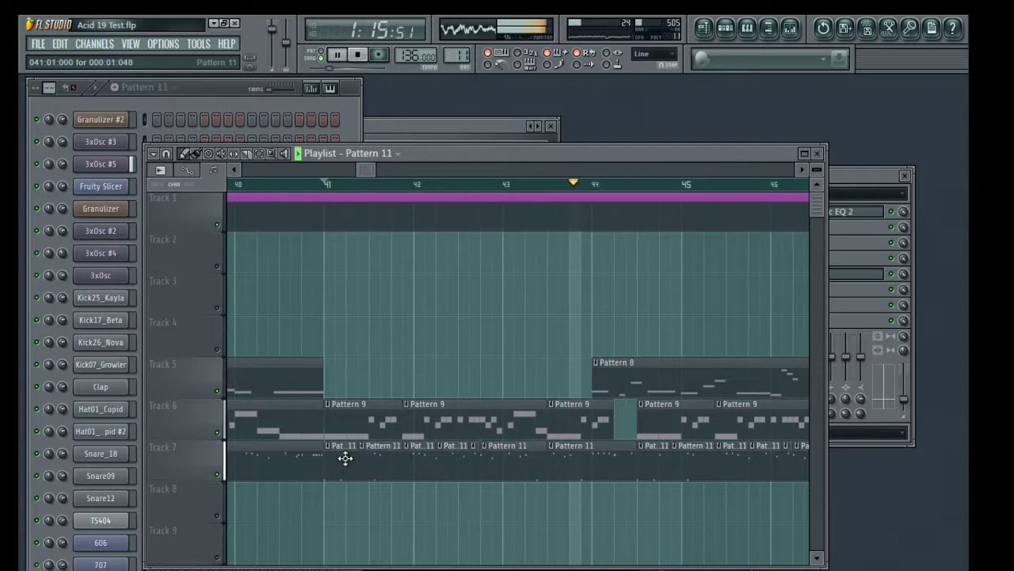
pyautogui.click(223, 96)
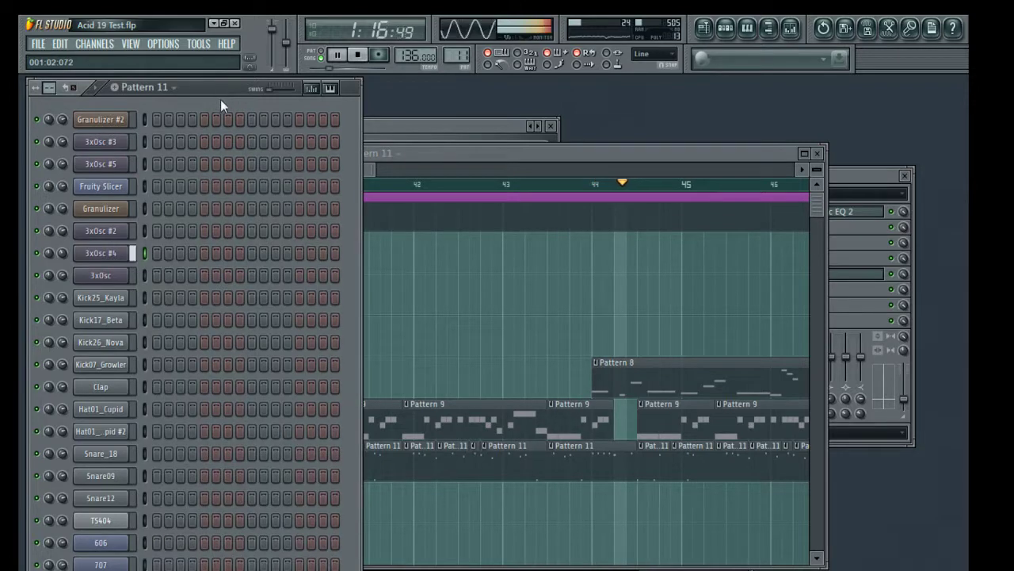
pyautogui.click(175, 88)
pyautogui.click(259, 183)
pyautogui.press('space')
# Place a Pattern 12 clip on Track 8 at bar 41 and transpose its YamahaEX5 slice notes up one octave.
pyautogui.click(398, 512)
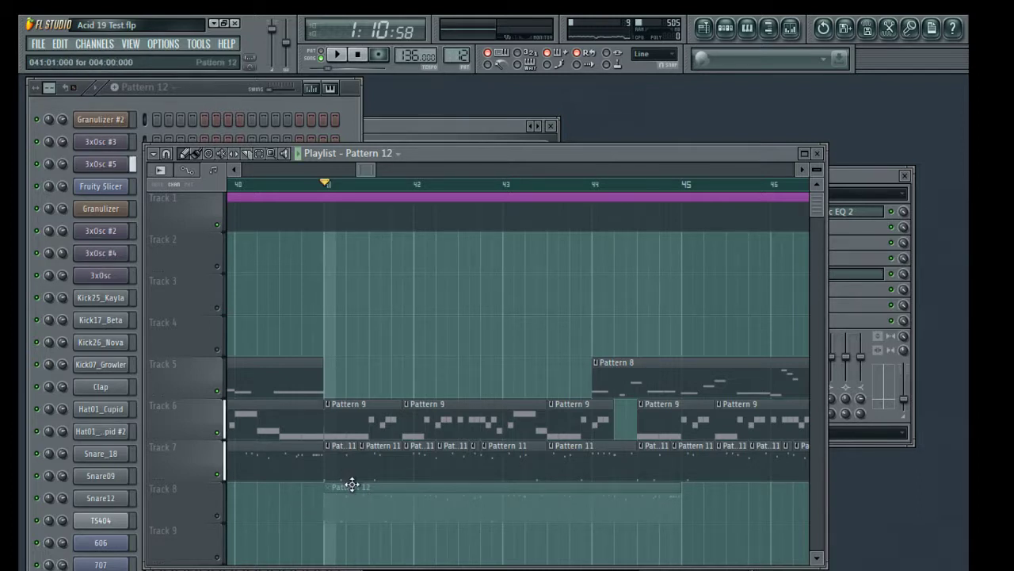
pyautogui.doubleClick(360, 508)
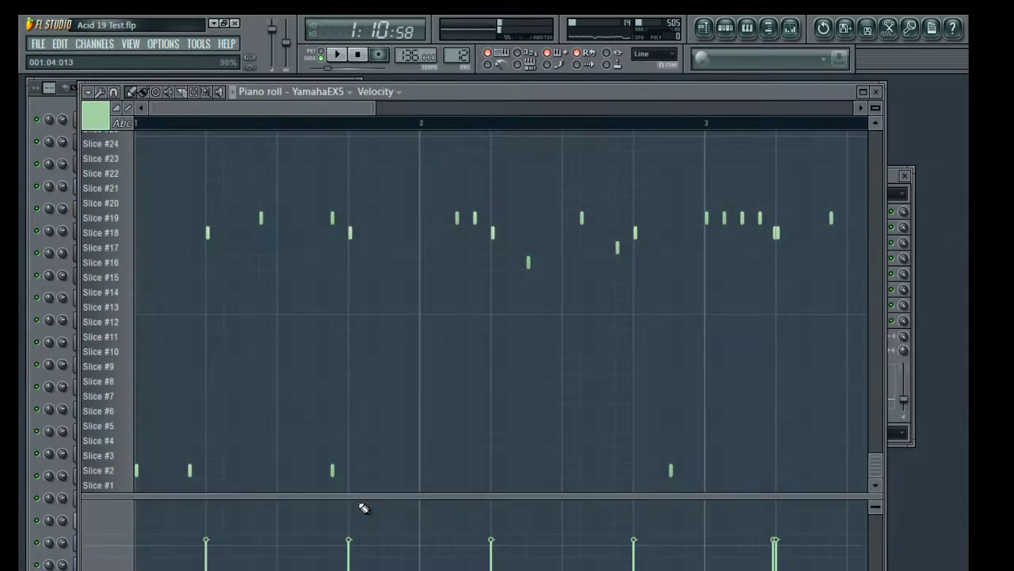
pyautogui.press('space')
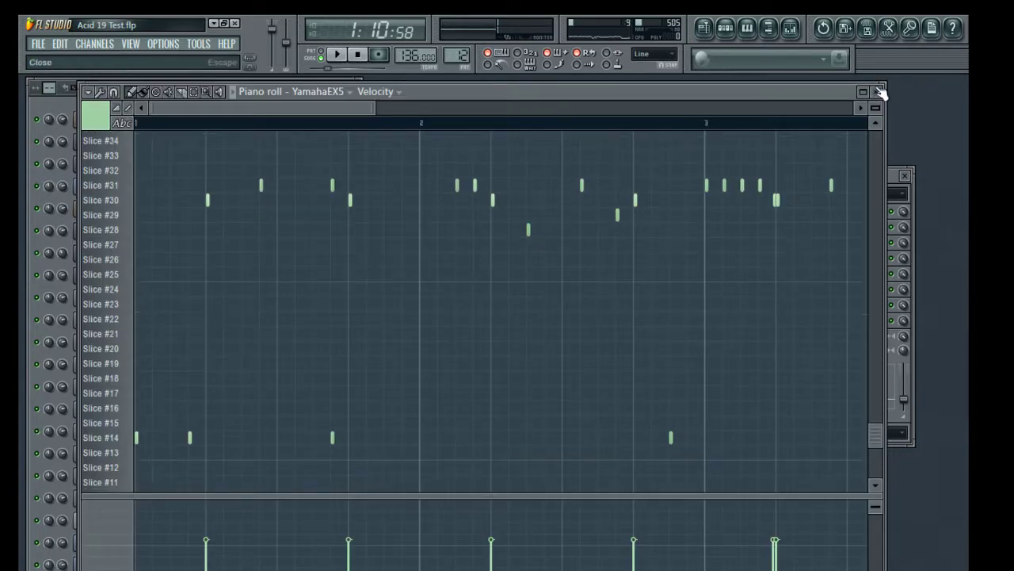
pyautogui.click(877, 92)
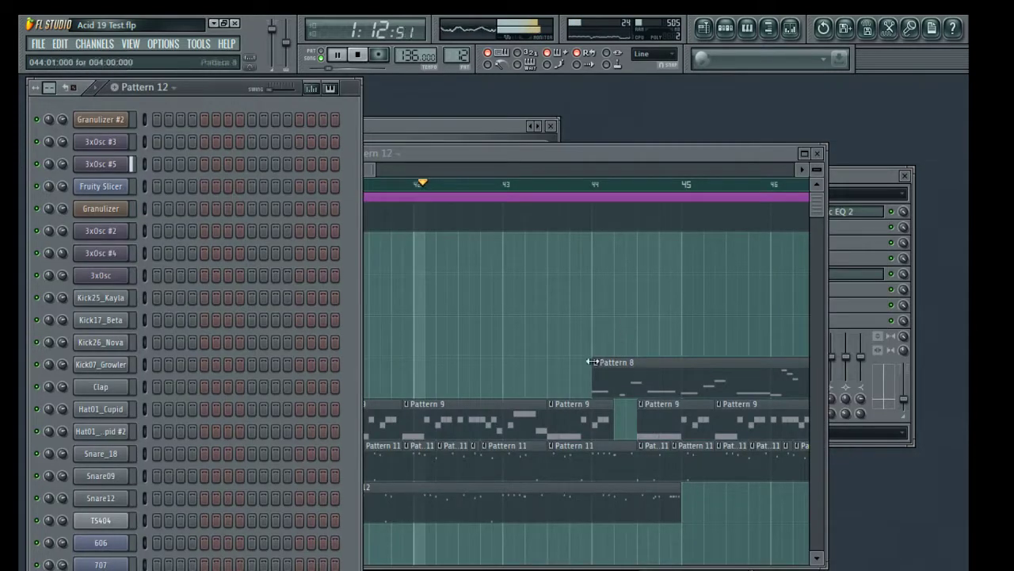
# Play the arrangement from bar 41 and remove the Pattern 12 clip from Track 8.
pyautogui.click(408, 155)
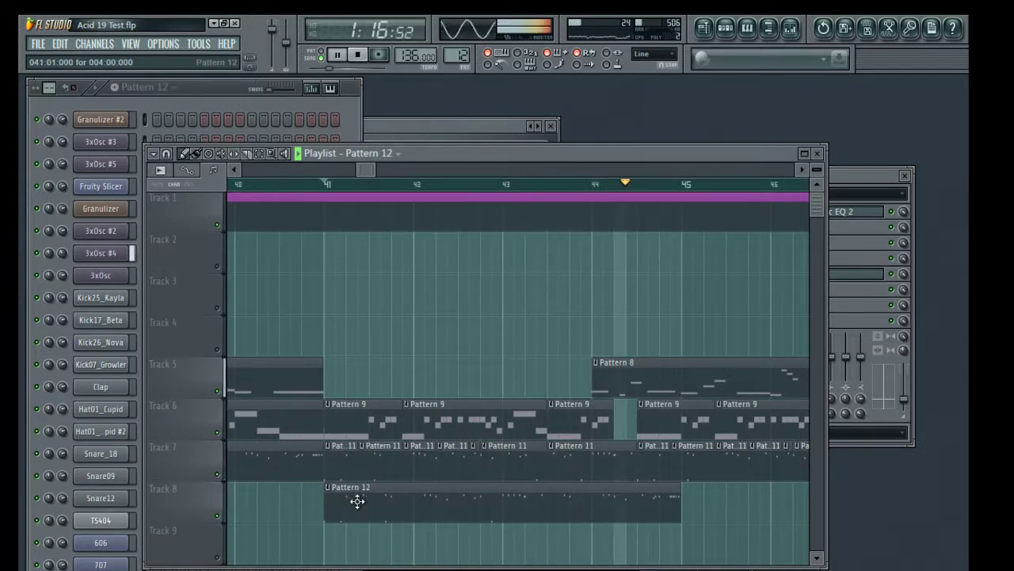
pyautogui.press('space')
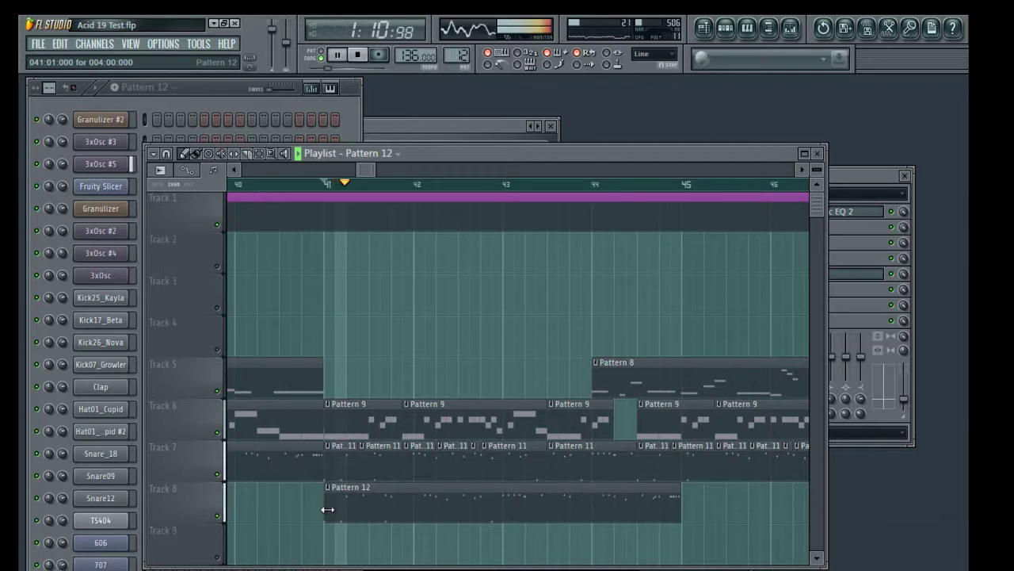
pyautogui.moveTo(326, 499); pyautogui.dragTo(277, 499)
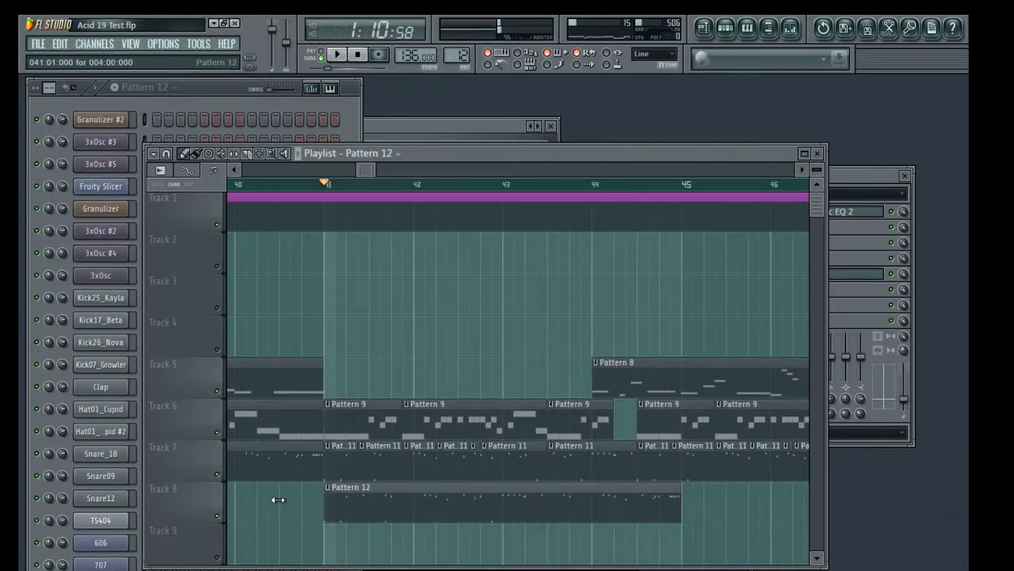
pyautogui.rightClick(424, 509)
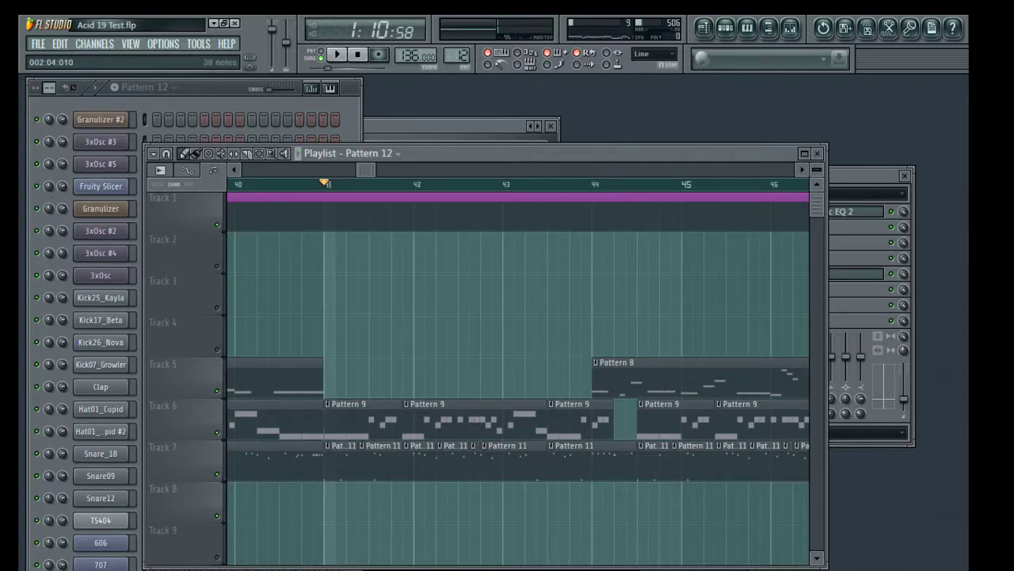
# Start the emptied YamahaEX5 part with a Slice #19 note at bar 1, shortened to one 1/4 step with 1/4 step snap.
pyautogui.press('F7')
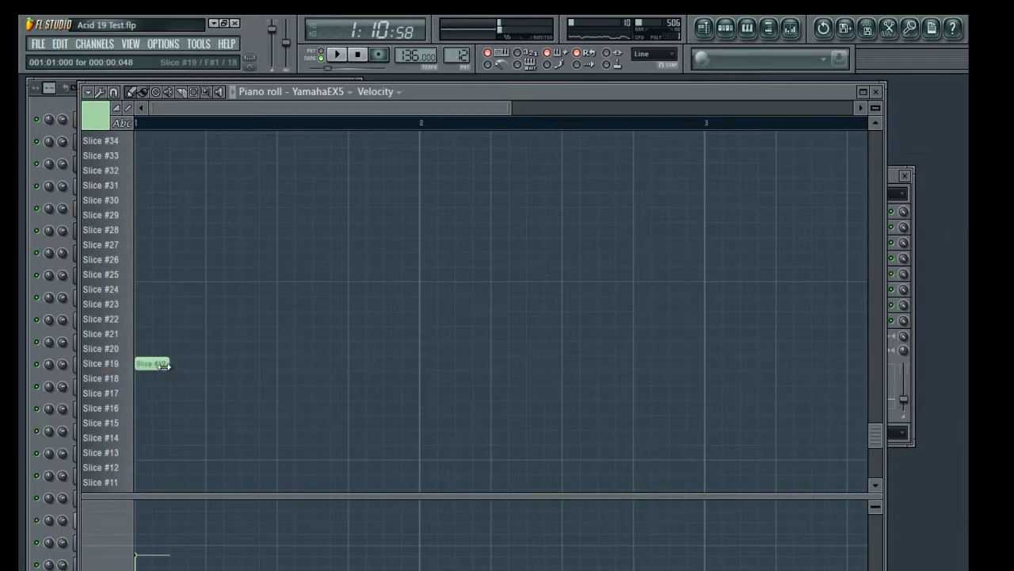
pyautogui.click(667, 54)
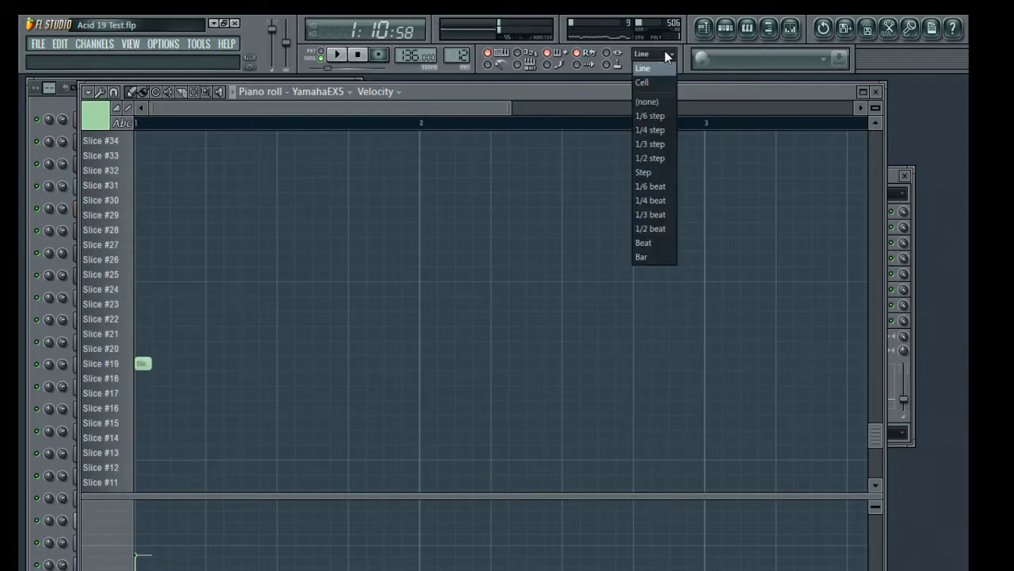
pyautogui.click(649, 130)
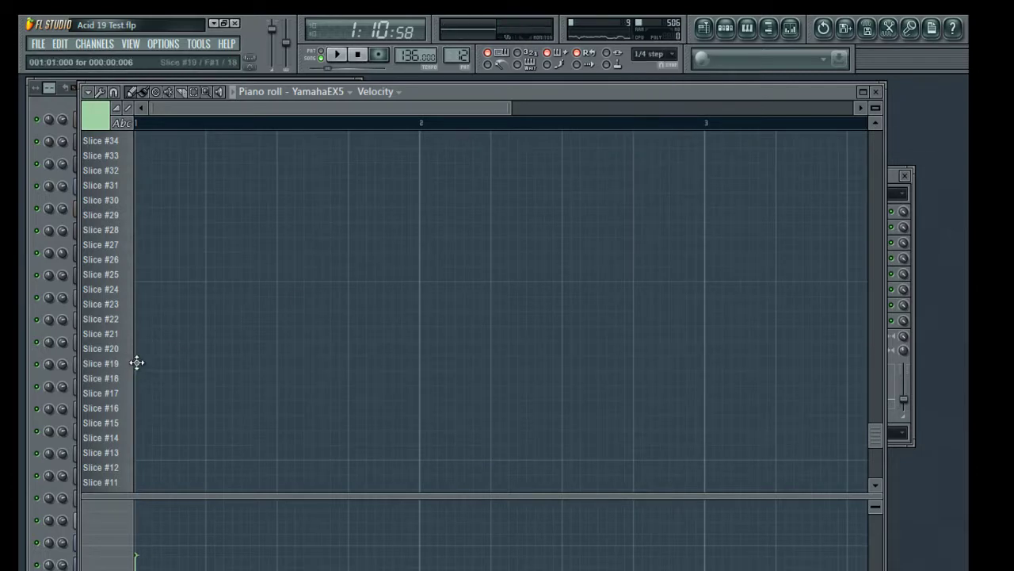
# Place the Pattern 12 clip on Track 8 at bar 41 and add another short Slice #19 note to it.
pyautogui.click(726, 30)
pyautogui.click(704, 29)
pyautogui.click(324, 497)
pyautogui.press('space')
pyautogui.doubleClick(350, 501)
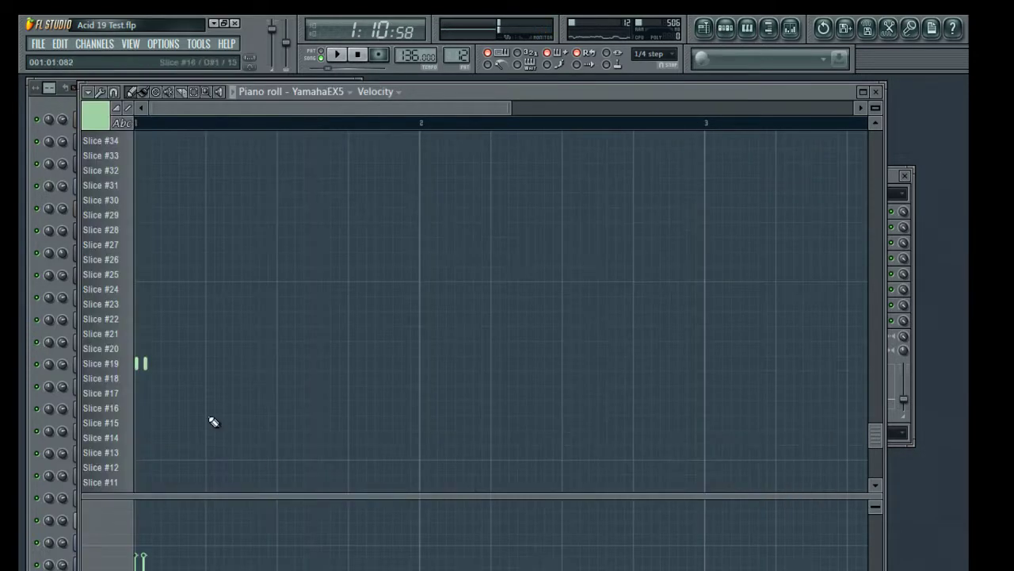
# Audition other slices for the short note in the middle of the first beat and move it to Slice #23.
pyautogui.press('space')
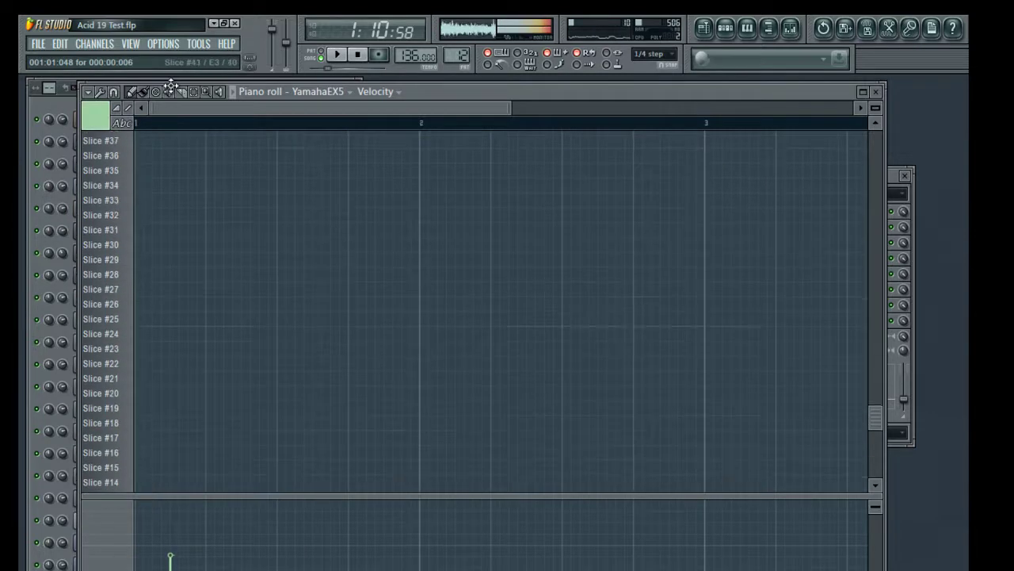
pyautogui.scroll(3, 175, 179)
pyautogui.scroll(-8, 162, 476)
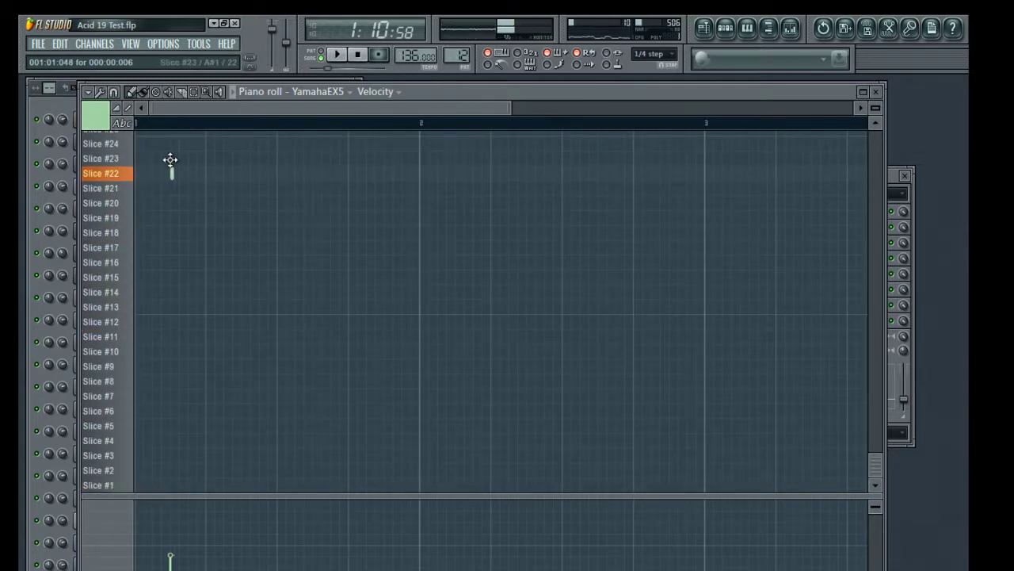
# Add a stuttering burst of short Slice #23 notes in the second half of the first beat and audition it.
pyautogui.press('space')
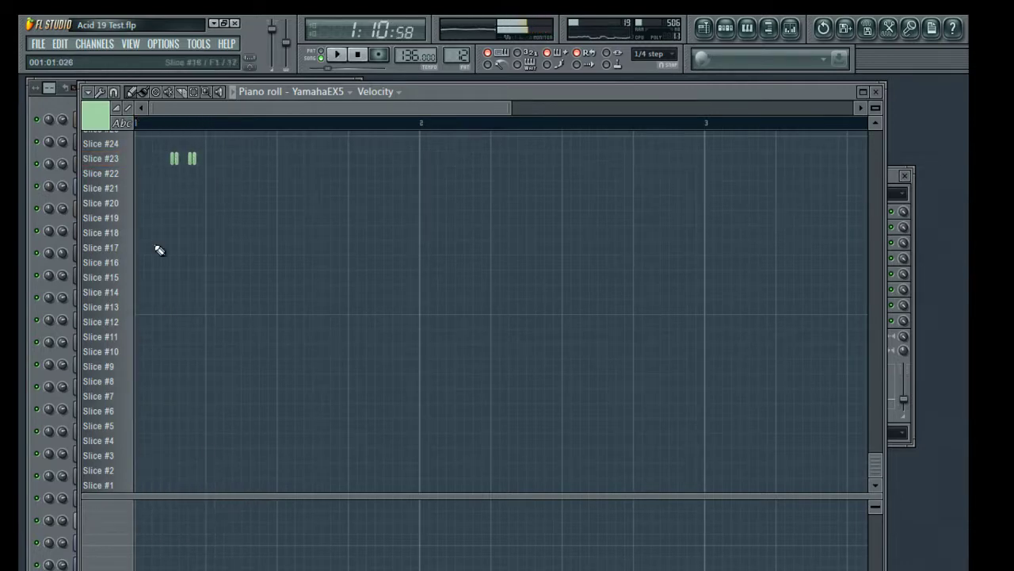
pyautogui.press('space')
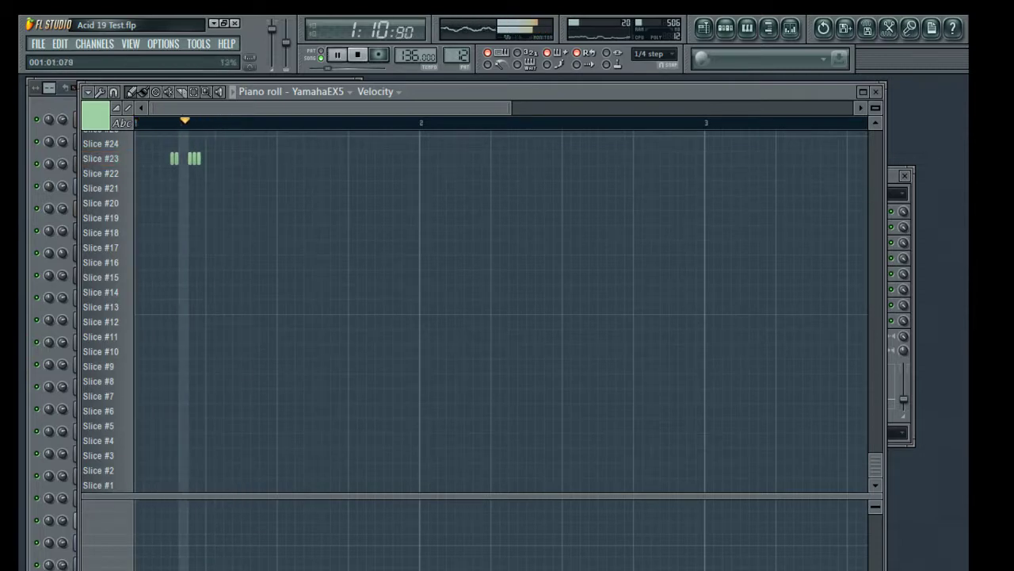
pyautogui.press('space')
pyautogui.click(199, 158)
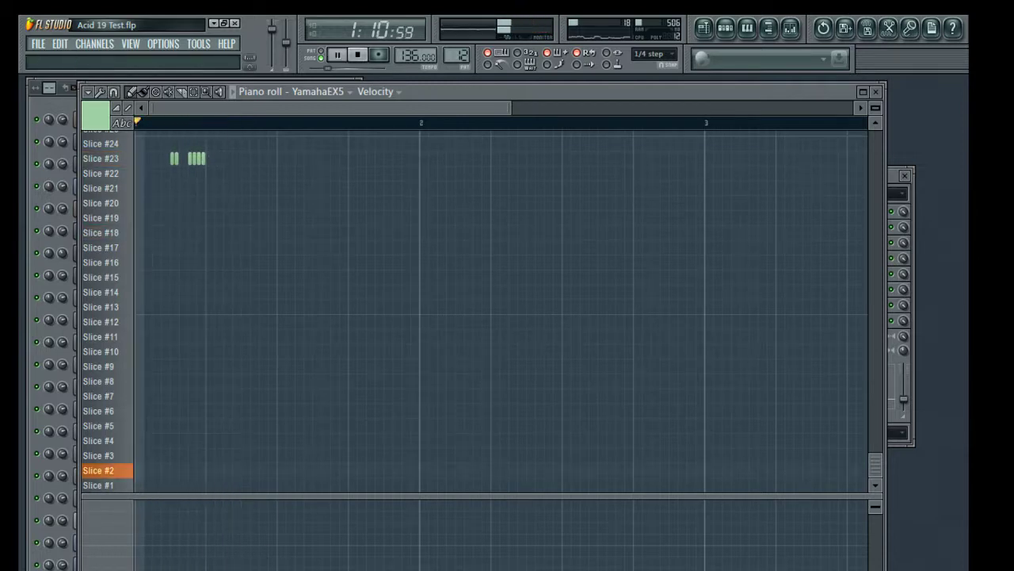
pyautogui.press('space')
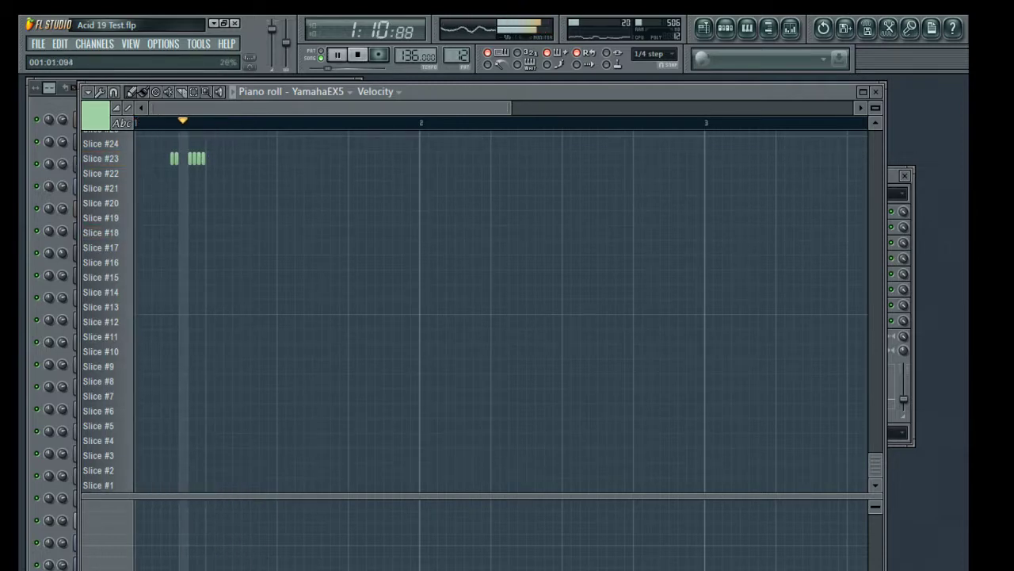
# Add short Slice #23 notes at the start of bar 1 and about every half beat through bars 1 and 2.
pyautogui.press('space')
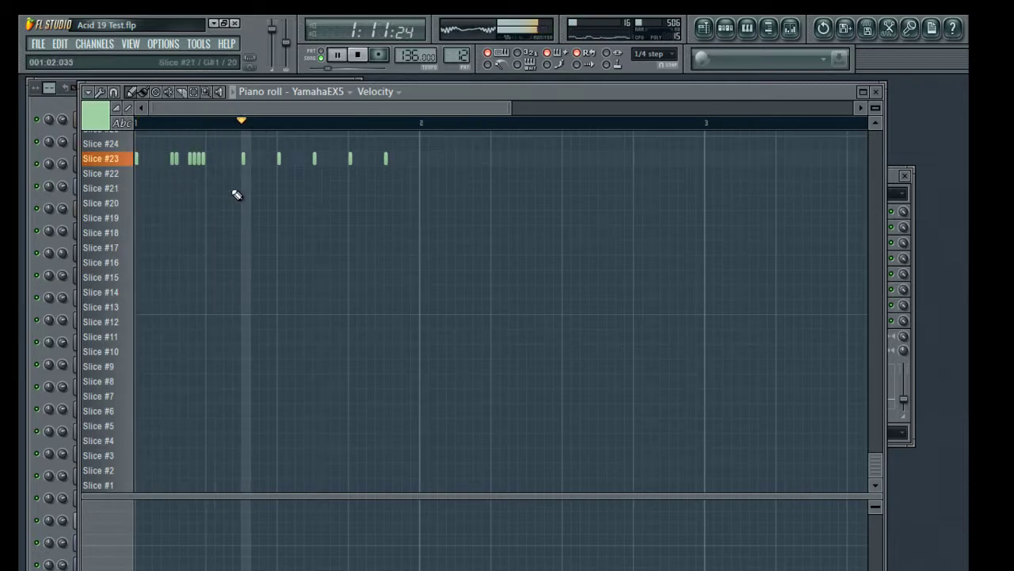
pyautogui.click(423, 164)
pyautogui.click(459, 164)
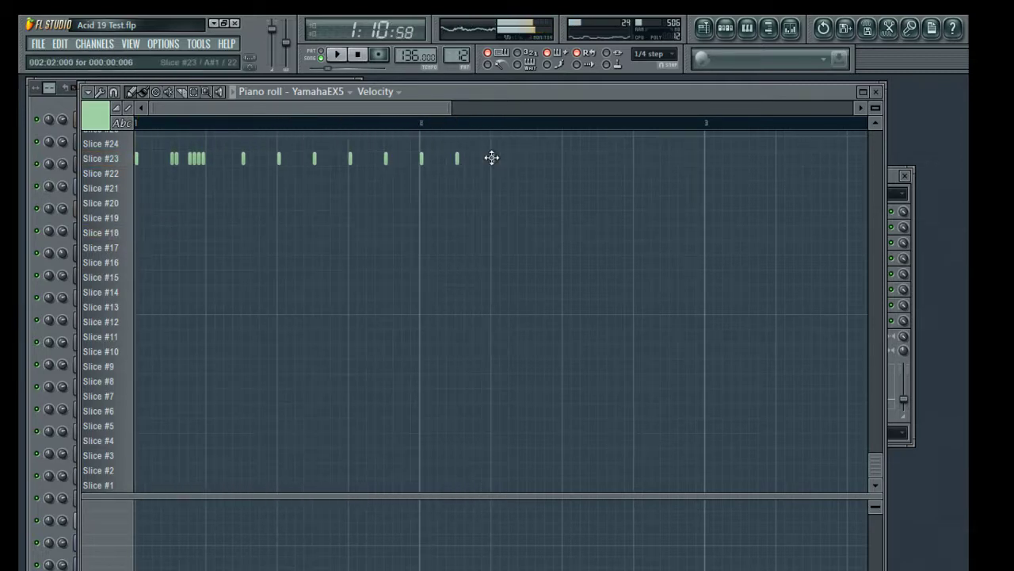
pyautogui.click(529, 162)
pyautogui.click(569, 164)
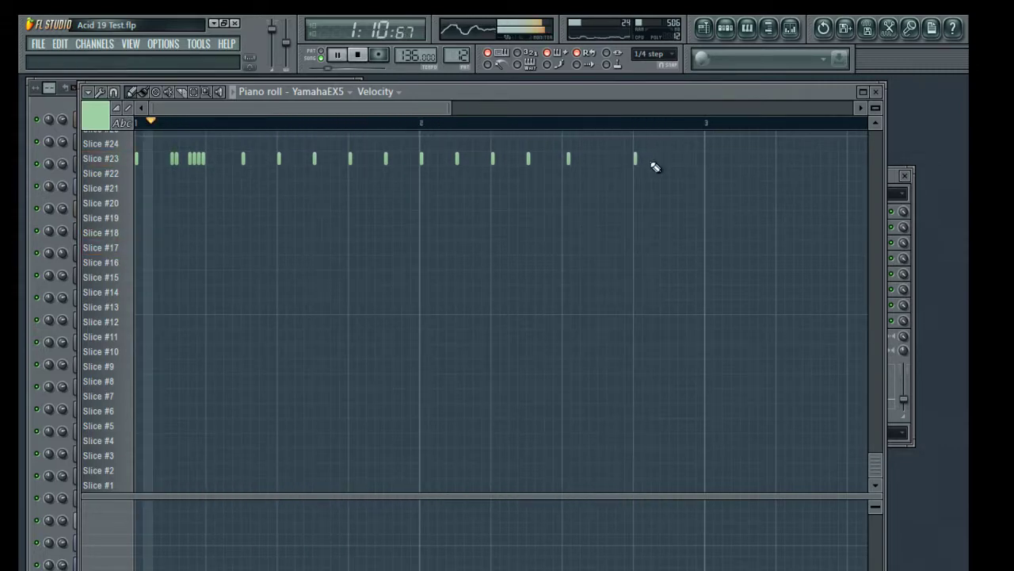
# Set the snap to 1/3 step and add six evenly spaced short Slice #23 notes, a third of a beat apart, from bar 3.
pyautogui.moveTo(663, 196); pyautogui.dragTo(686, 217)
pyautogui.click(656, 56)
pyautogui.click(654, 143)
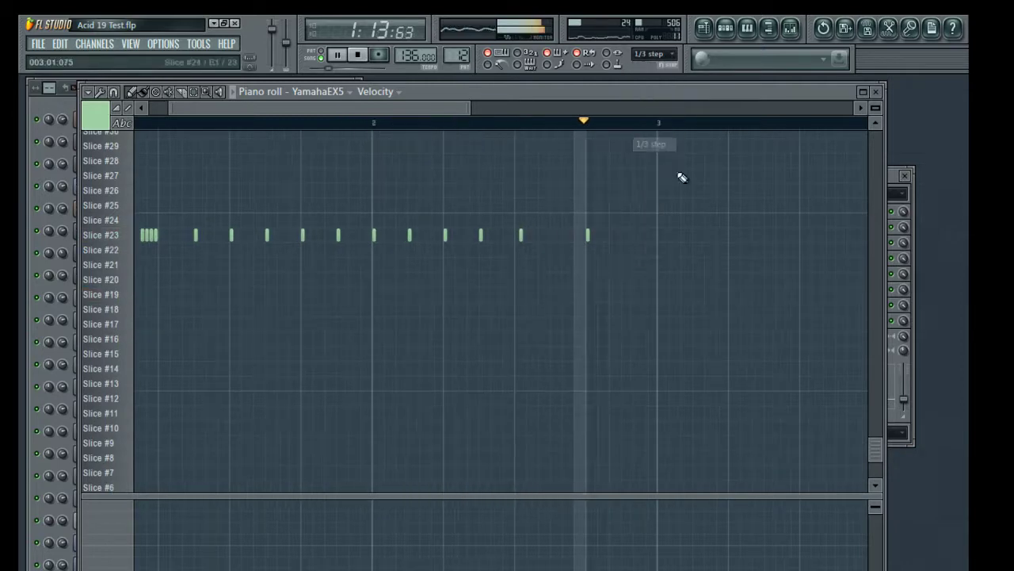
pyautogui.click(657, 239)
pyautogui.click(682, 236)
pyautogui.click(707, 236)
pyautogui.click(731, 236)
pyautogui.click(754, 235)
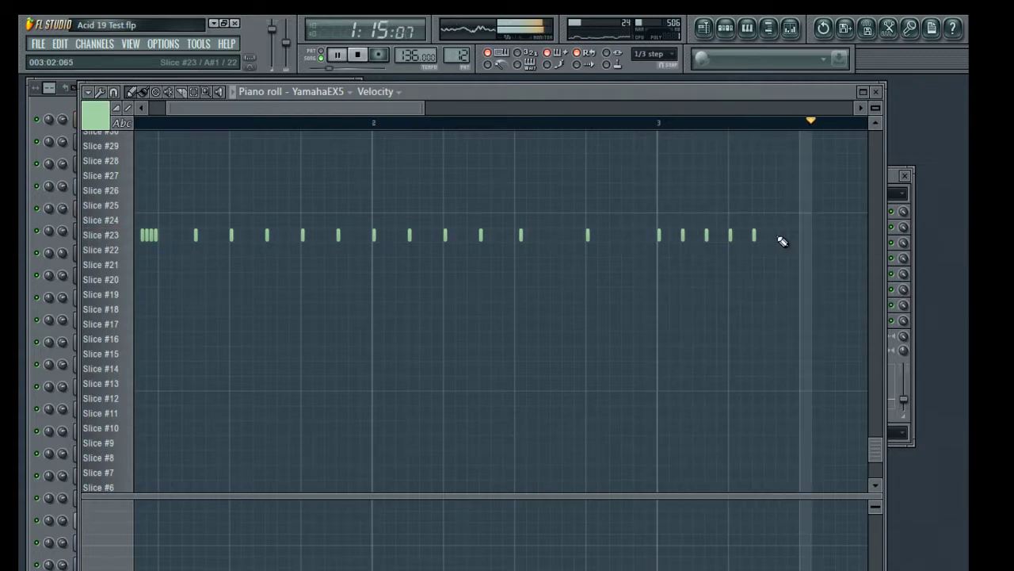
pyautogui.click(778, 235)
# Set the snap to 1/4 step and continue the Slice #23 notes at half-beat spacing through the end of bar 3.
pyautogui.click(656, 54)
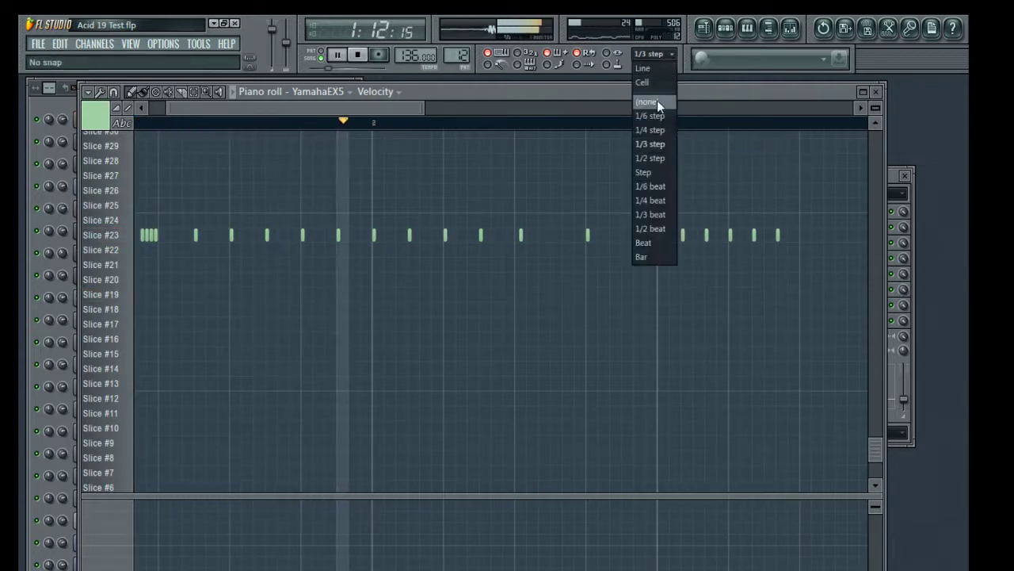
pyautogui.click(654, 131)
pyautogui.click(407, 241)
pyautogui.click(443, 241)
pyautogui.press('space')
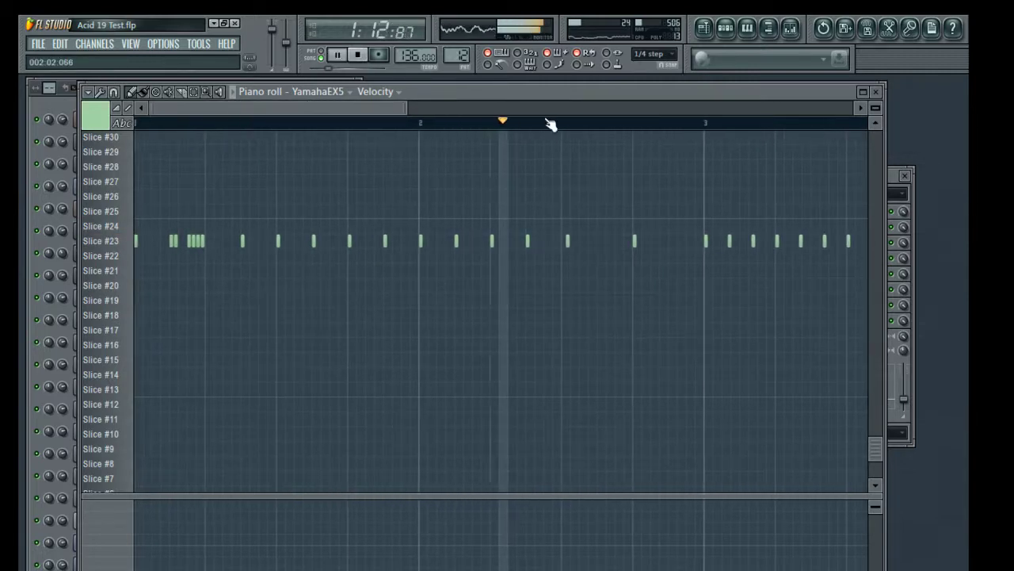
pyautogui.moveTo(409, 106); pyautogui.dragTo(549, 104)
pyautogui.moveTo(757, 222); pyautogui.dragTo(18, 283)
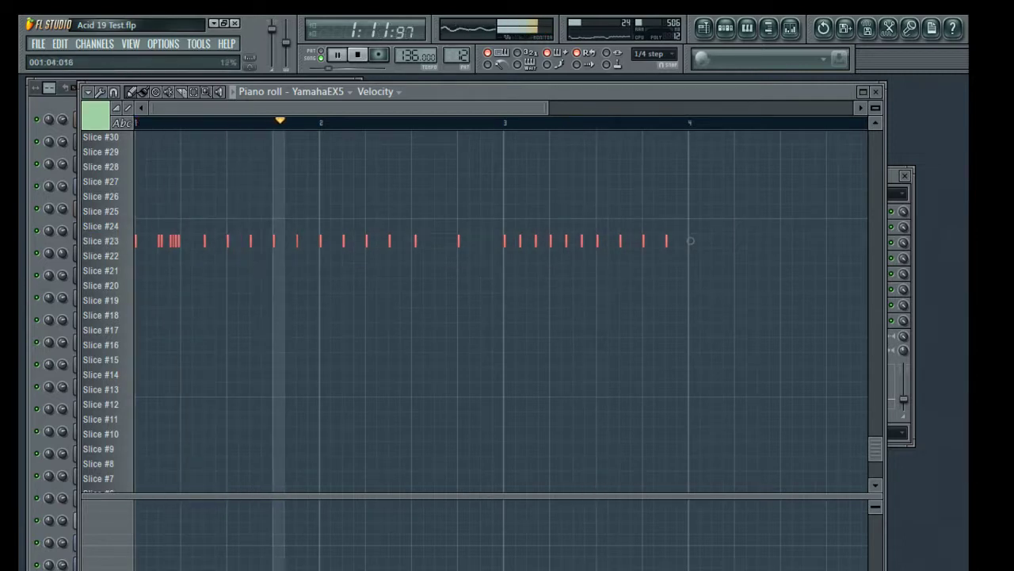
pyautogui.click(367, 421)
pyautogui.press('space')
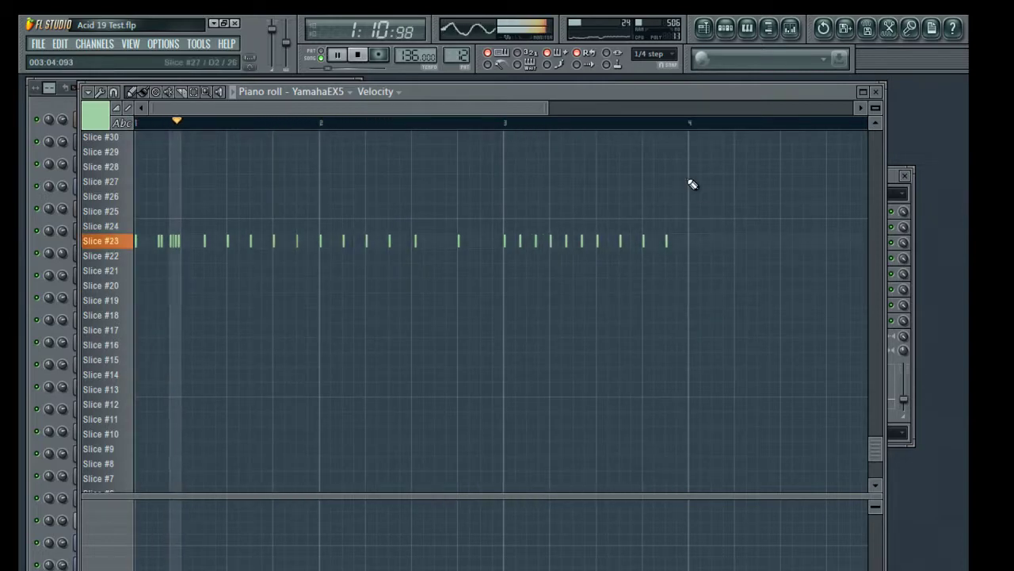
# Form a three-note Slice #23 burst in the last beat of bar 3 and fill the gaps in the second half of bar 2.
pyautogui.scroll(4, 665, 129)
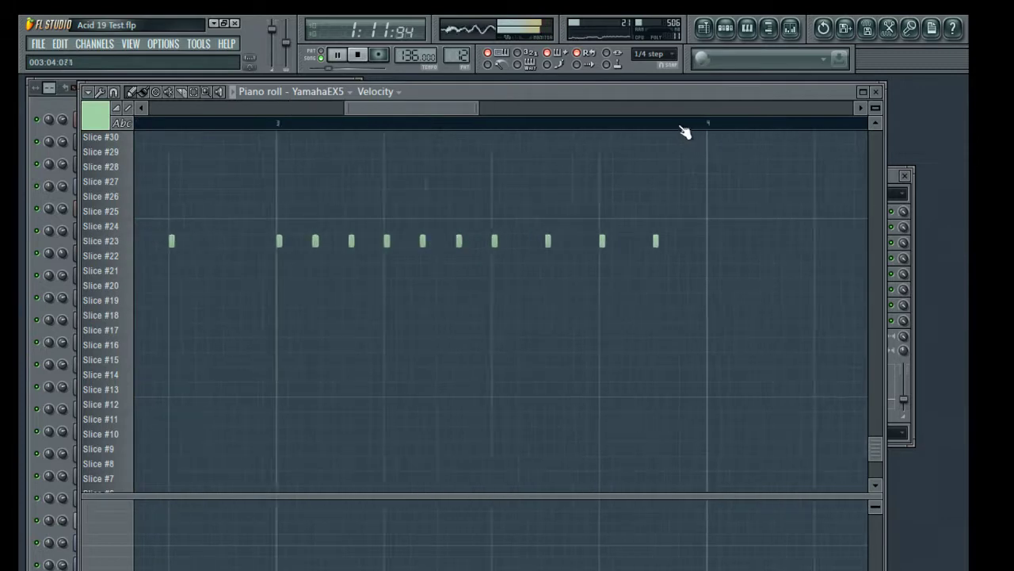
pyautogui.click(641, 240)
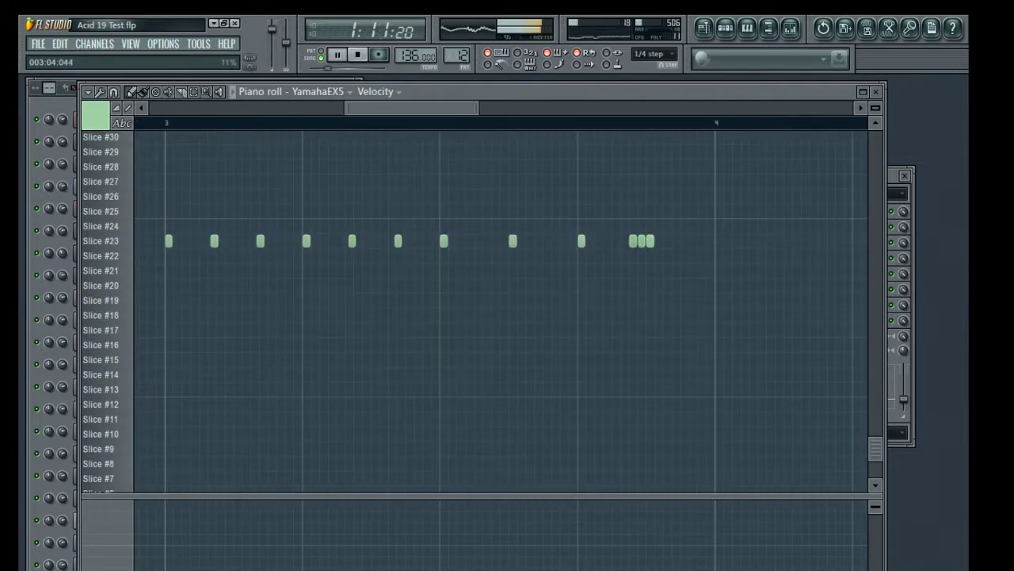
pyautogui.scroll(-3, 228, 138)
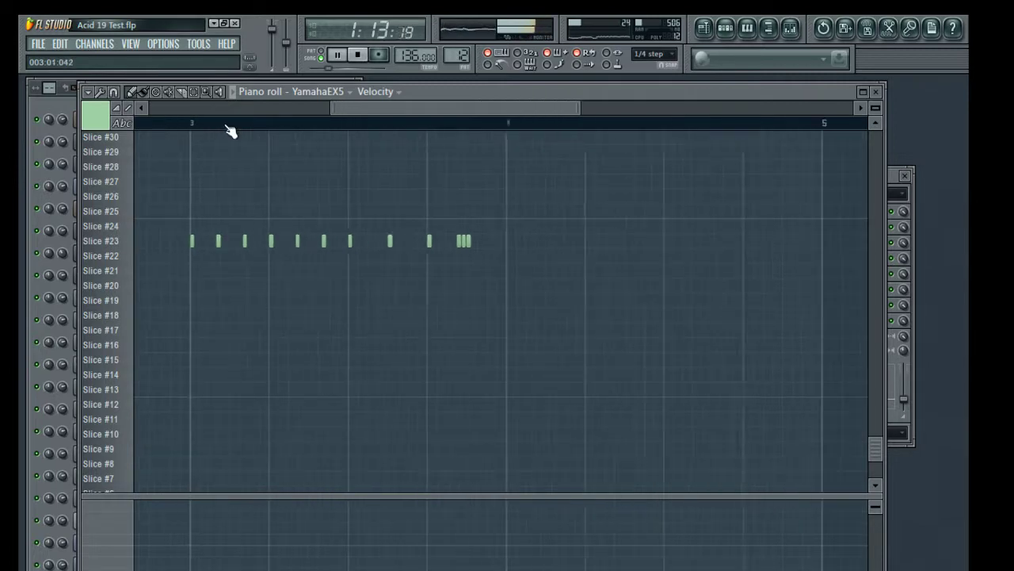
pyautogui.moveTo(333, 109); pyautogui.dragTo(40, 125)
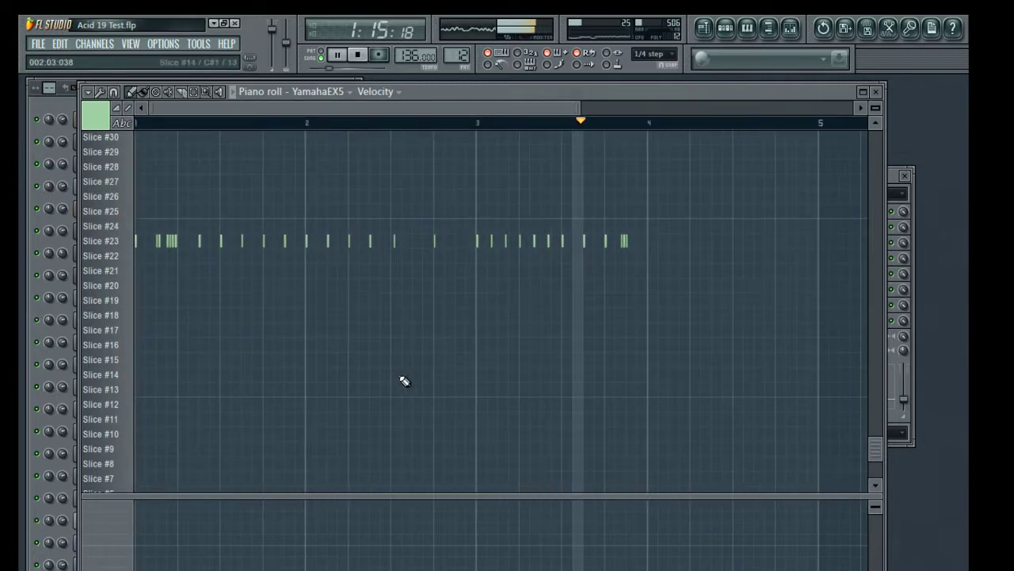
pyautogui.click(413, 241)
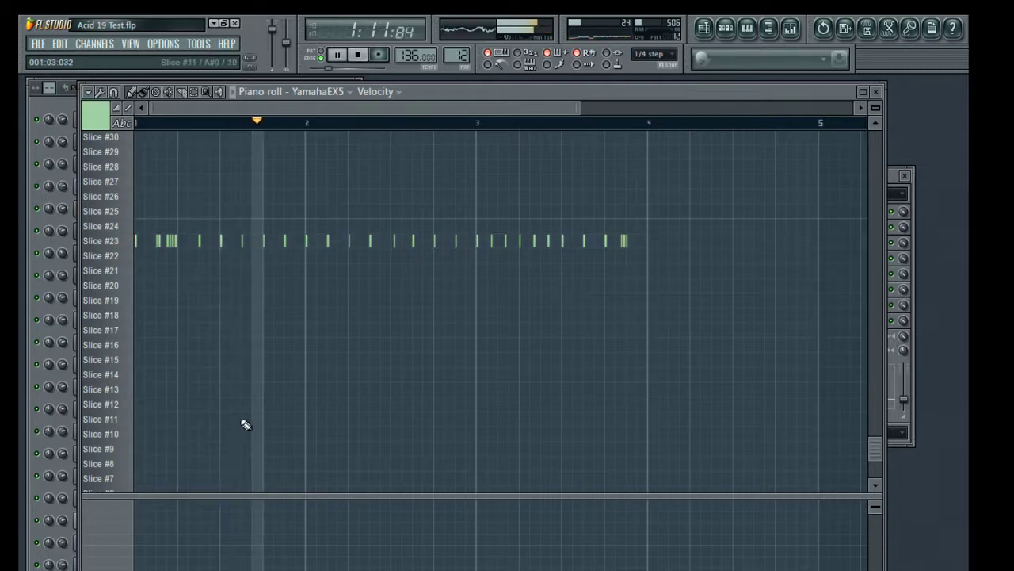
# Draw a gently falling filter resonance ramp across the Slice #23 notes, starting near mid-level, and audition it.
pyautogui.moveTo(173, 547); pyautogui.dragTo(163, 535)
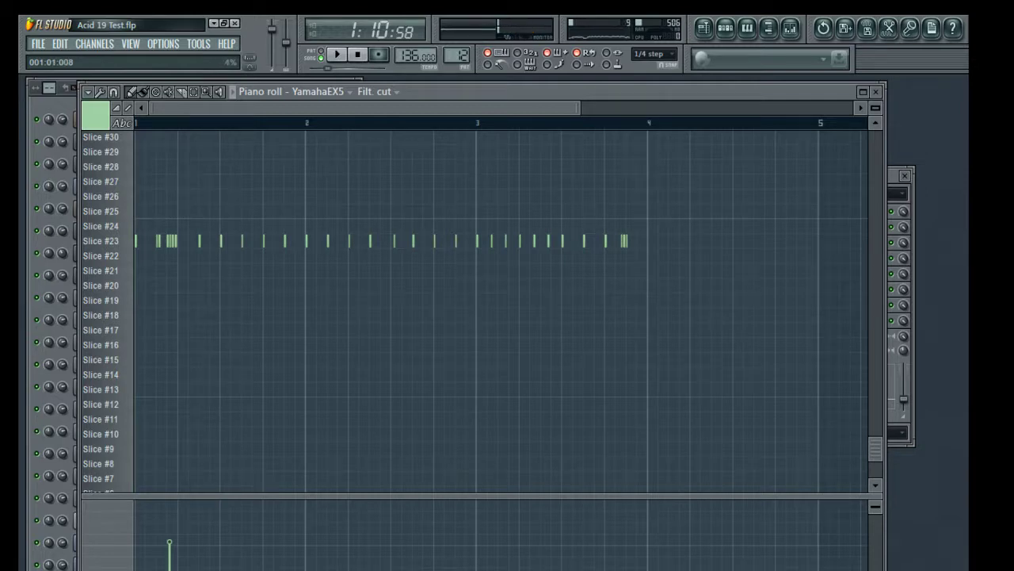
pyautogui.moveTo(406, 540); pyautogui.dragTo(136, 511)
pyautogui.press('space')
pyautogui.press('space')
pyautogui.press('space')
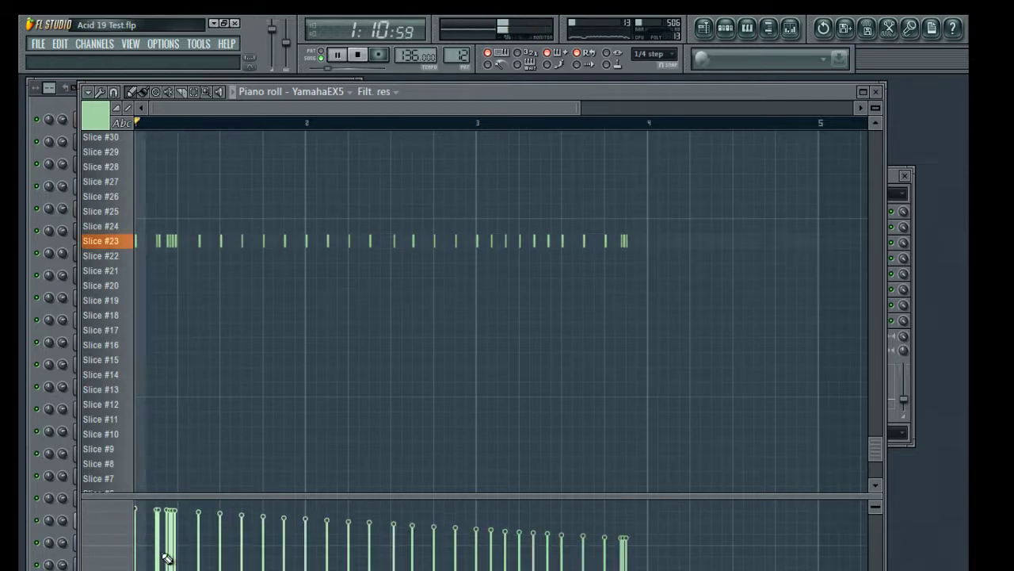
pyautogui.press('space')
pyautogui.press('space')
pyautogui.moveTo(656, 566)
pyautogui.mouseDown()
pyautogui.moveTo(157, 564)
pyautogui.moveTo(135, 547)
pyautogui.mouseUp()
pyautogui.press('space')
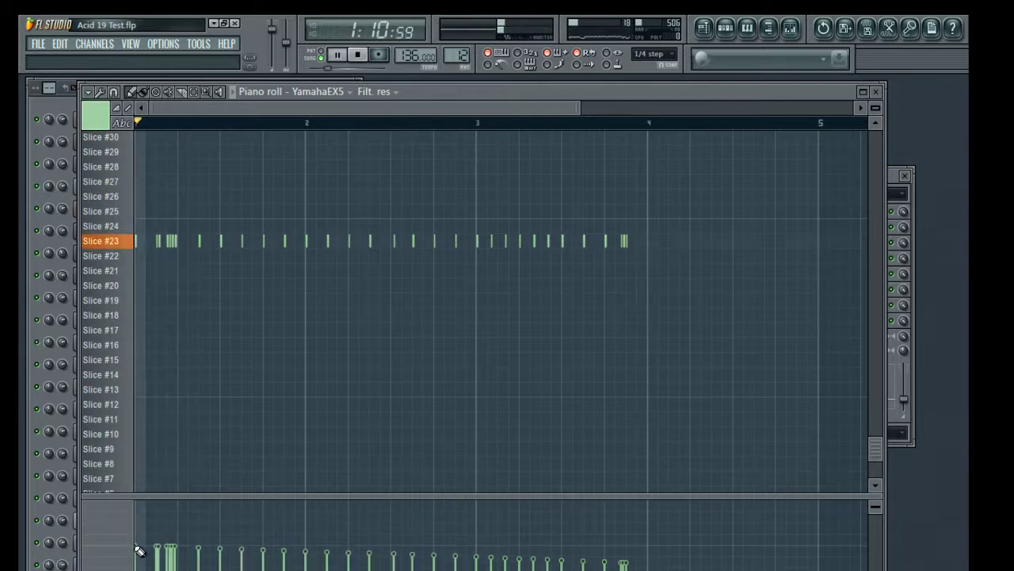
pyautogui.press('space')
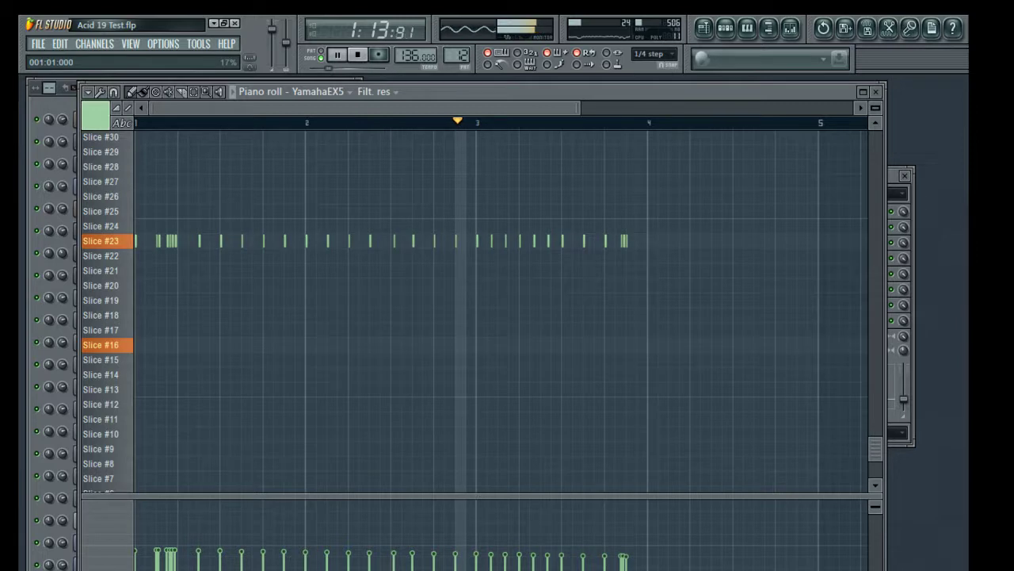
# Redraw the filter resonance levels of the notes in bars 1 and 2 lower and audition the result.
pyautogui.press('space')
pyautogui.moveTo(241, 542)
pyautogui.mouseDown()
pyautogui.moveTo(283, 549)
pyautogui.moveTo(306, 568)
pyautogui.mouseUp()
pyautogui.press('space')
pyautogui.moveTo(227, 568); pyautogui.dragTo(366, 569)
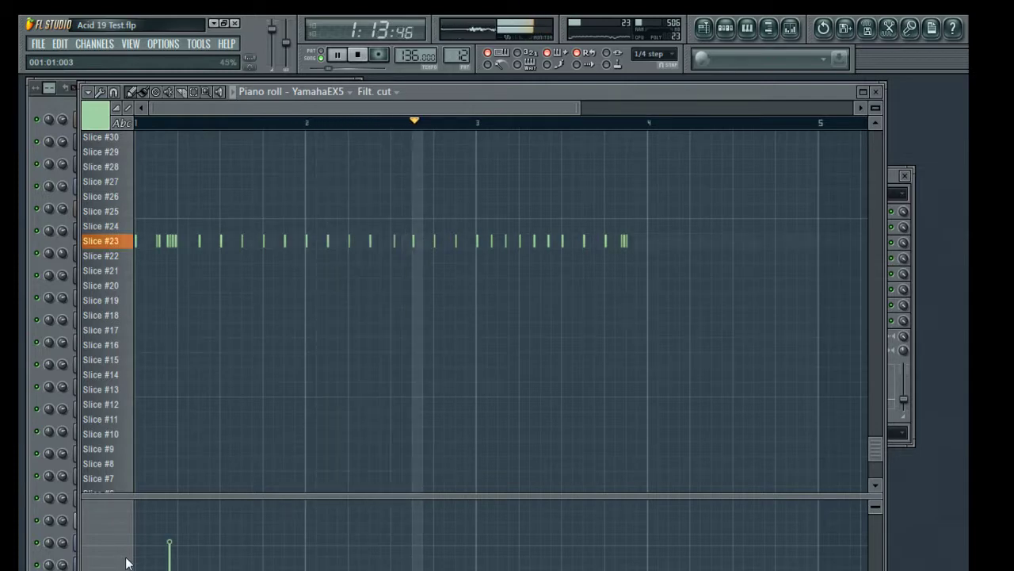
# Duplicate all Slice #23 notes one octave lower onto Slice #11 and shift the copies a 1/4 step later.
pyautogui.hotkey('ctrl', 'a')
pyautogui.hotkey('ctrl', 'v')
pyautogui.hotkey('ctrl', 'Down')
pyautogui.press('space')
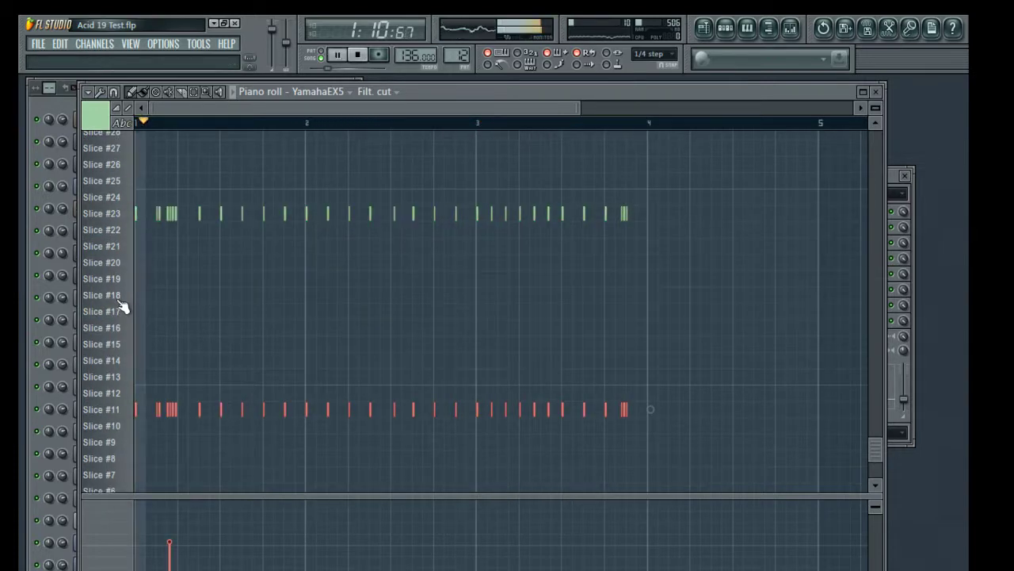
pyautogui.scroll(3, 172, 130)
pyautogui.moveTo(196, 107); pyautogui.dragTo(182, 108)
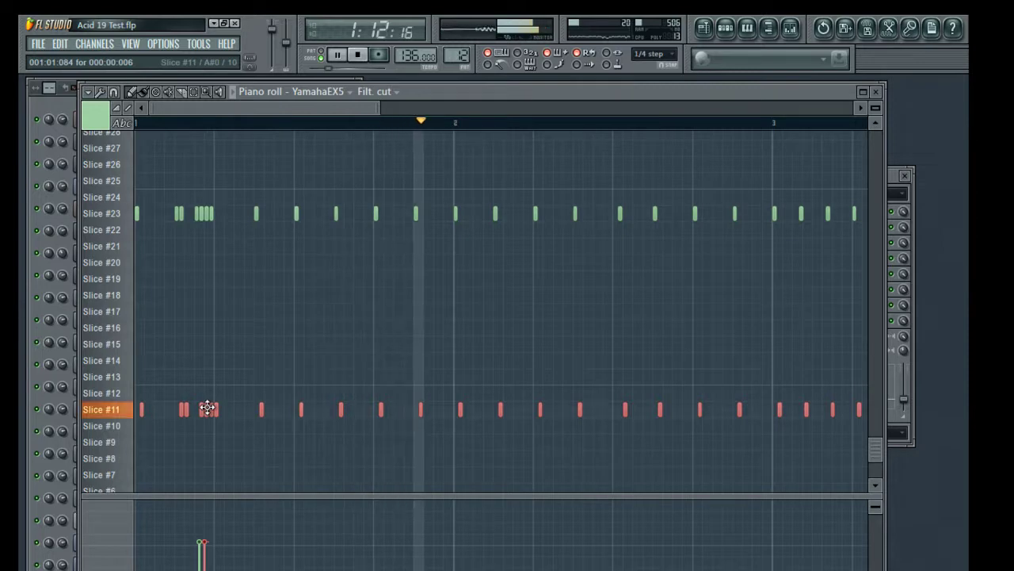
# Stagger the Slice #11 copies against Slice #23: aligned in bar 1, a 1/4 step late in bar 2, two 1/4 steps late in bar 3.
pyautogui.moveTo(208, 408); pyautogui.dragTo(212, 407)
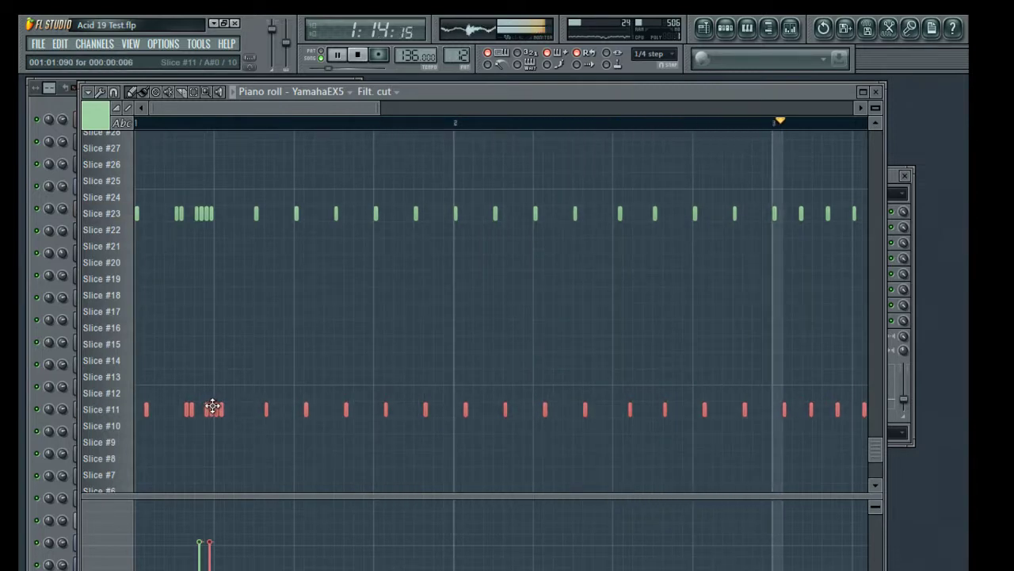
pyautogui.moveTo(375, 108); pyautogui.dragTo(545, 109)
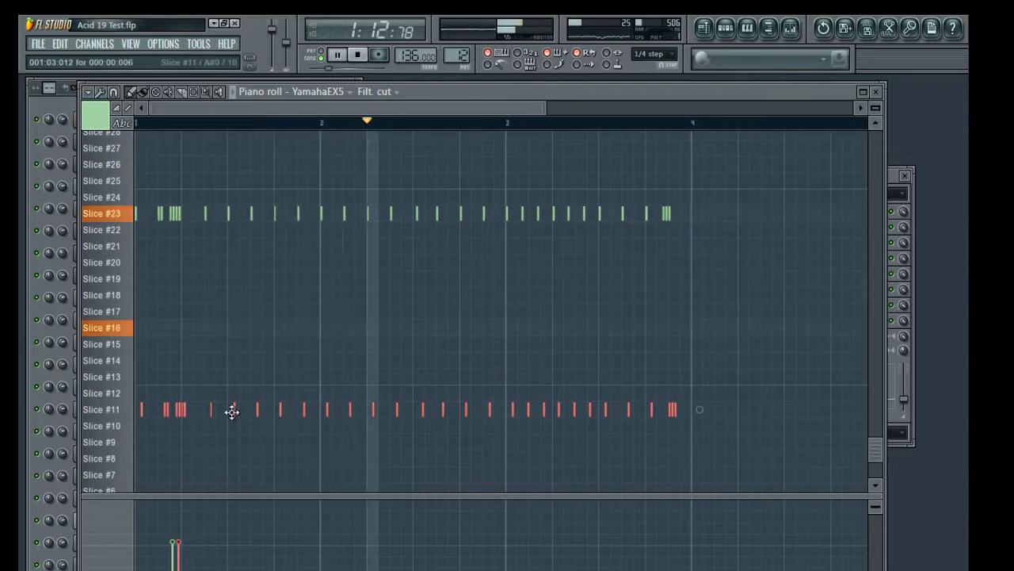
pyautogui.moveTo(473, 390); pyautogui.dragTo(136, 446)
pyautogui.moveTo(182, 409); pyautogui.dragTo(175, 409)
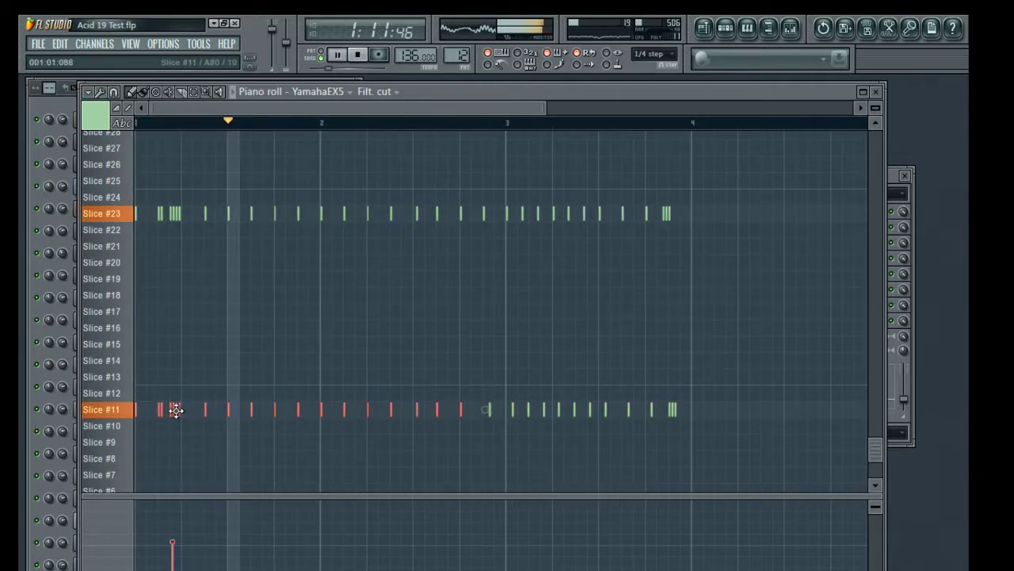
pyautogui.press('space')
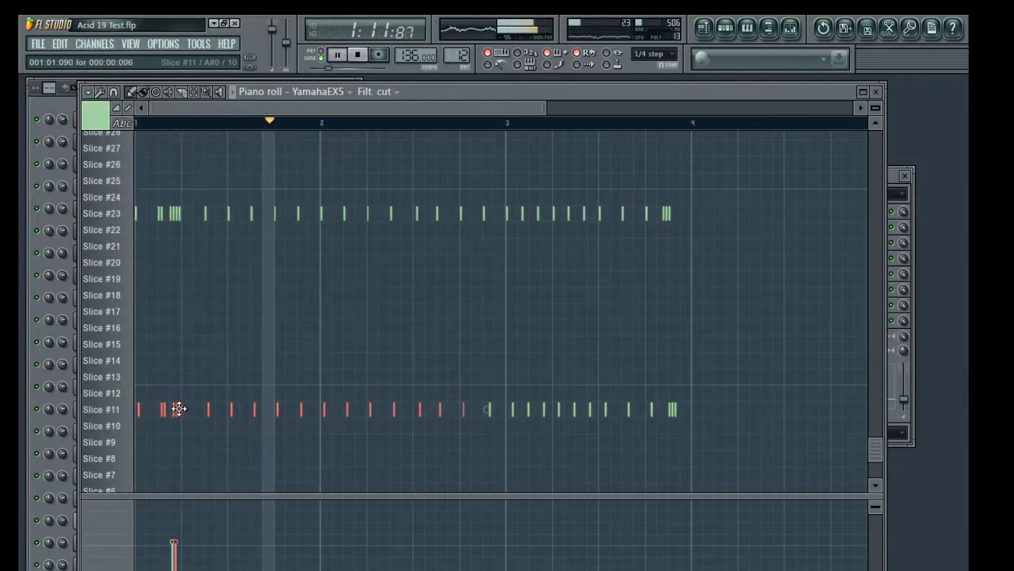
pyautogui.moveTo(334, 376); pyautogui.dragTo(111, 454)
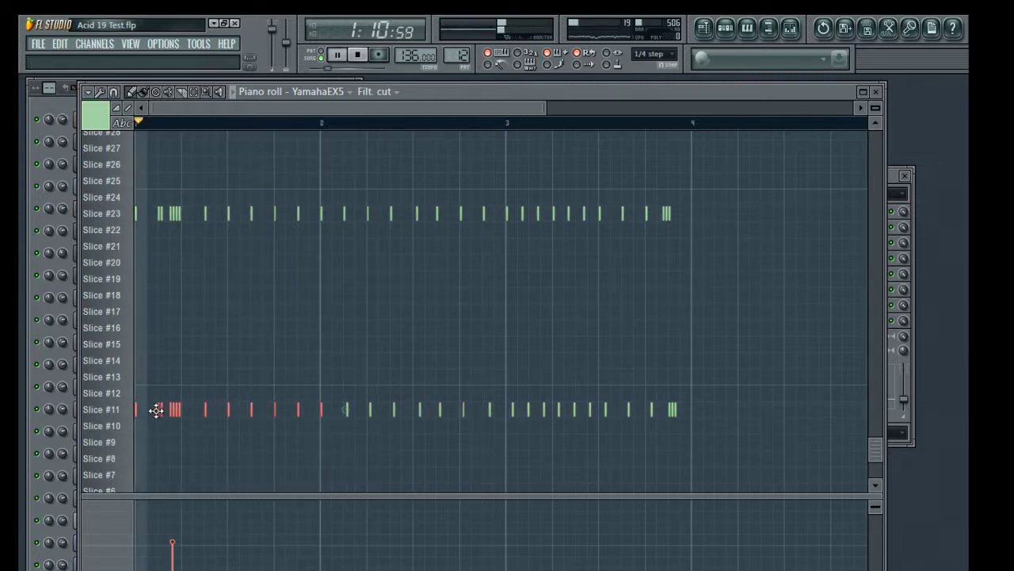
pyautogui.click(223, 345)
pyautogui.rightClick(223, 346)
# Select all Slice #11 copies and transpose them up to Slice #20, auditioning the pattern.
pyautogui.moveTo(837, 369); pyautogui.dragTo(127, 507)
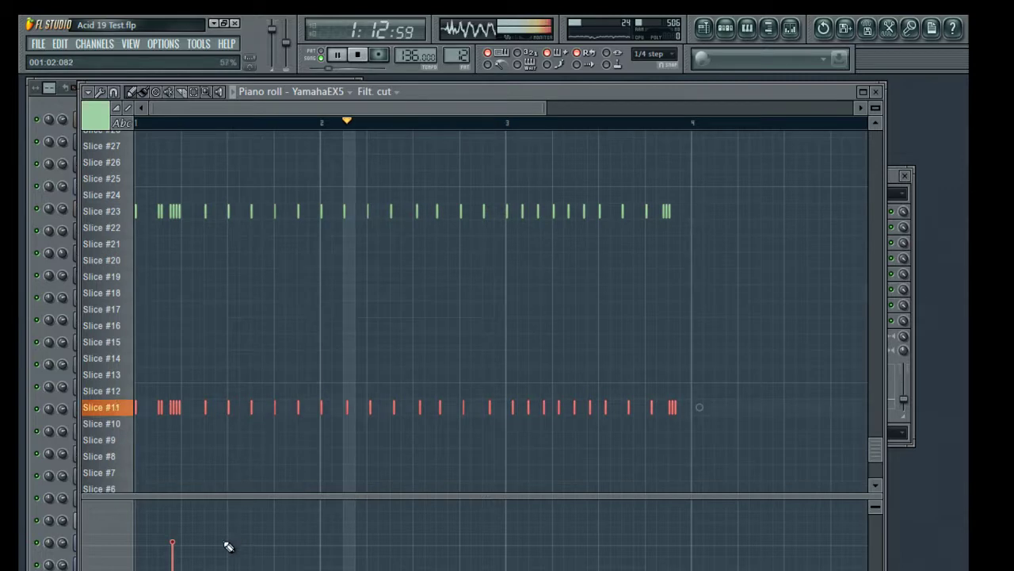
pyautogui.press('space')
pyautogui.hotkey('shift', 'Up')
pyautogui.hotkey('shift', 'Up')
pyautogui.hotkey('shift', 'Up')
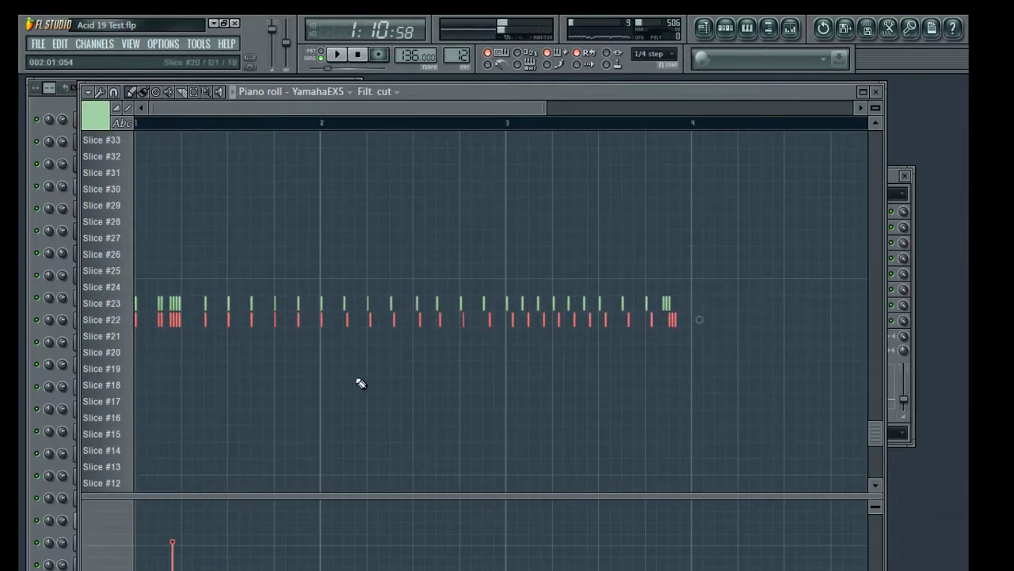
pyautogui.press('space')
pyautogui.hotkey('shift', 'Down')
pyautogui.hotkey('shift', 'Down')
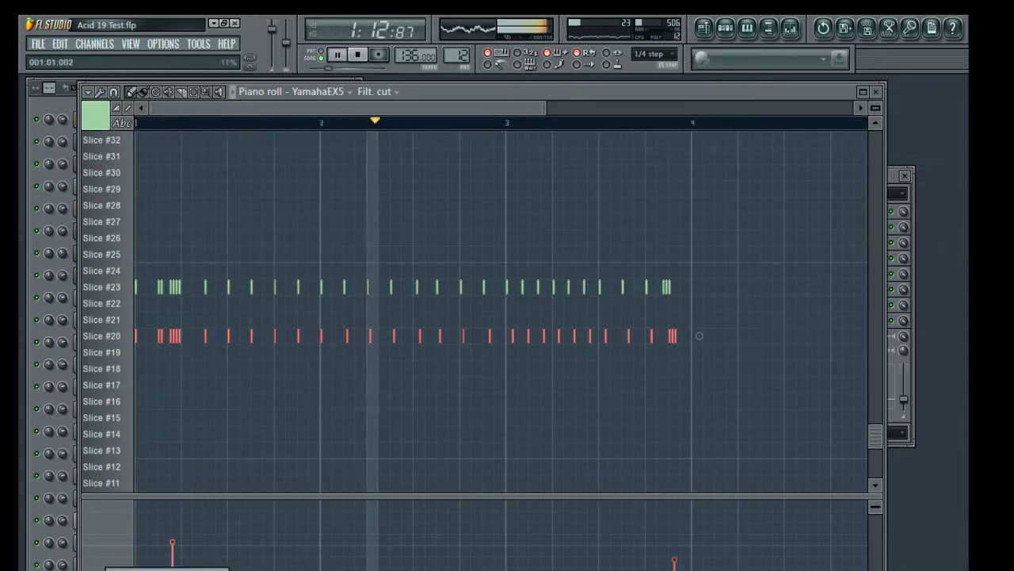
# Draw a steeply falling filter resonance ramp across the bar 3 notes and lower the velocities around that bar's middle.
pyautogui.click(167, 569)
pyautogui.moveTo(527, 520)
pyautogui.mouseDown()
pyautogui.moveTo(573, 546)
pyautogui.moveTo(675, 570)
pyautogui.mouseUp()
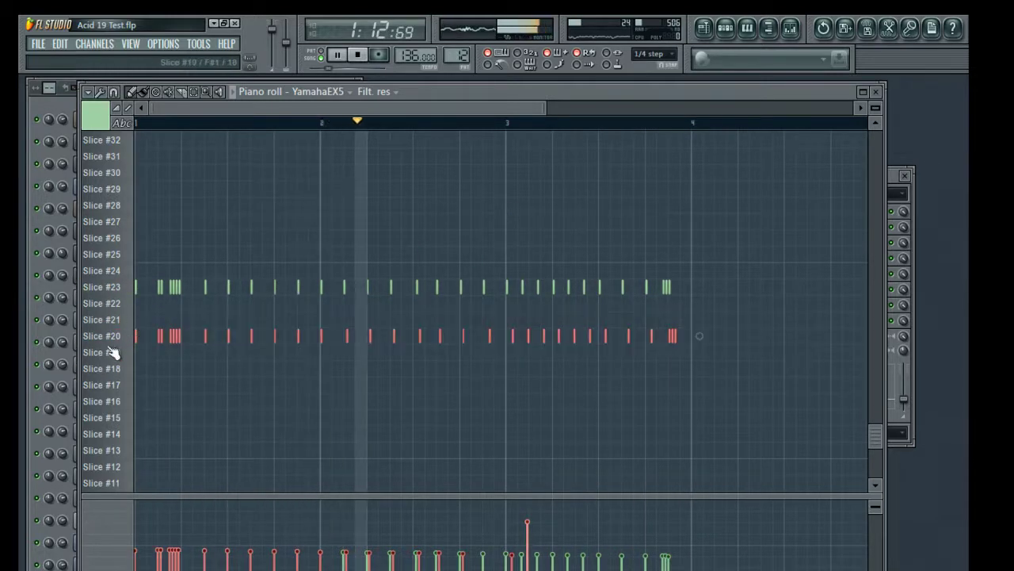
pyautogui.click(104, 533)
pyautogui.click(139, 564)
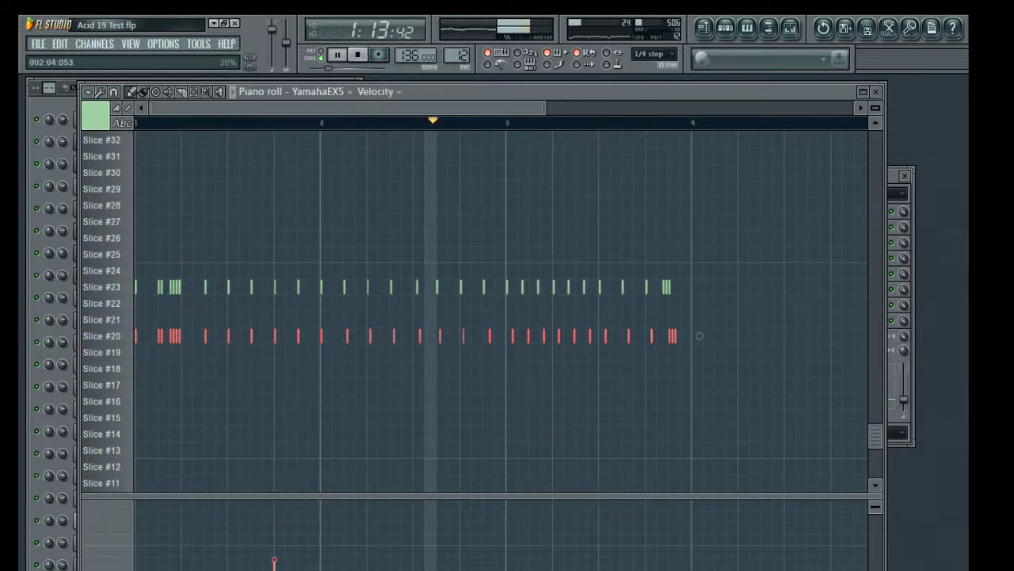
pyautogui.click(607, 540)
pyautogui.moveTo(612, 550); pyautogui.dragTo(609, 569)
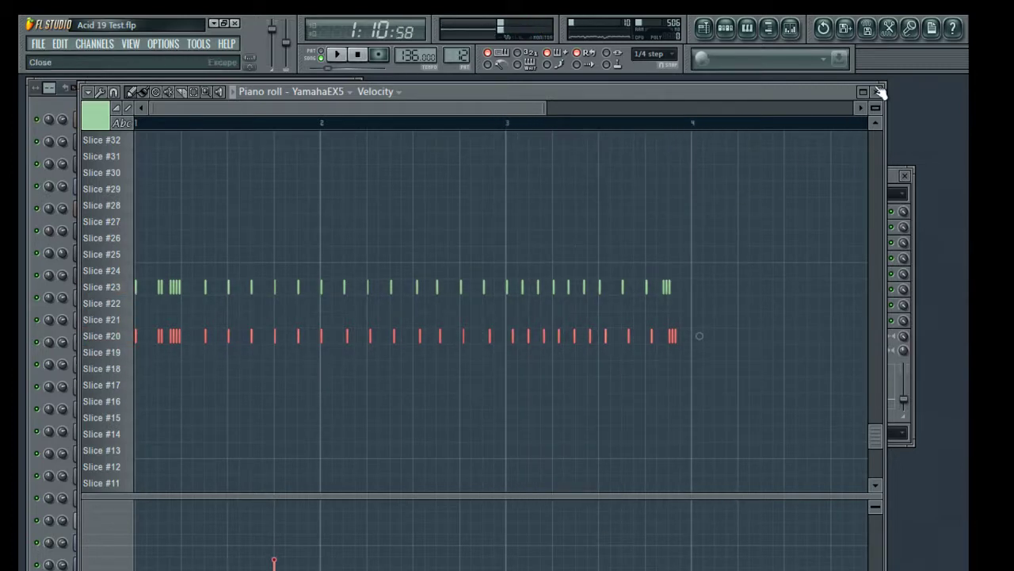
# Return to the playlist and place a second Pattern 12 clip on Track 8 exactly at bar 44, with snap set to Line.
pyautogui.click(876, 91)
pyautogui.click(380, 169)
pyautogui.moveTo(574, 530); pyautogui.dragTo(478, 390)
pyautogui.click(532, 422)
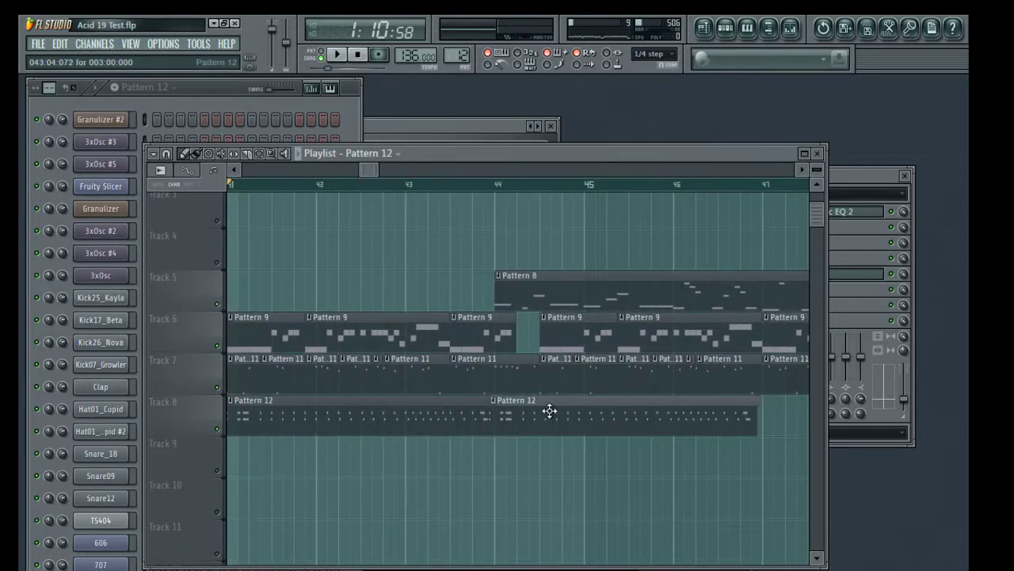
pyautogui.rightClick(549, 409)
pyautogui.click(653, 54)
pyautogui.click(654, 76)
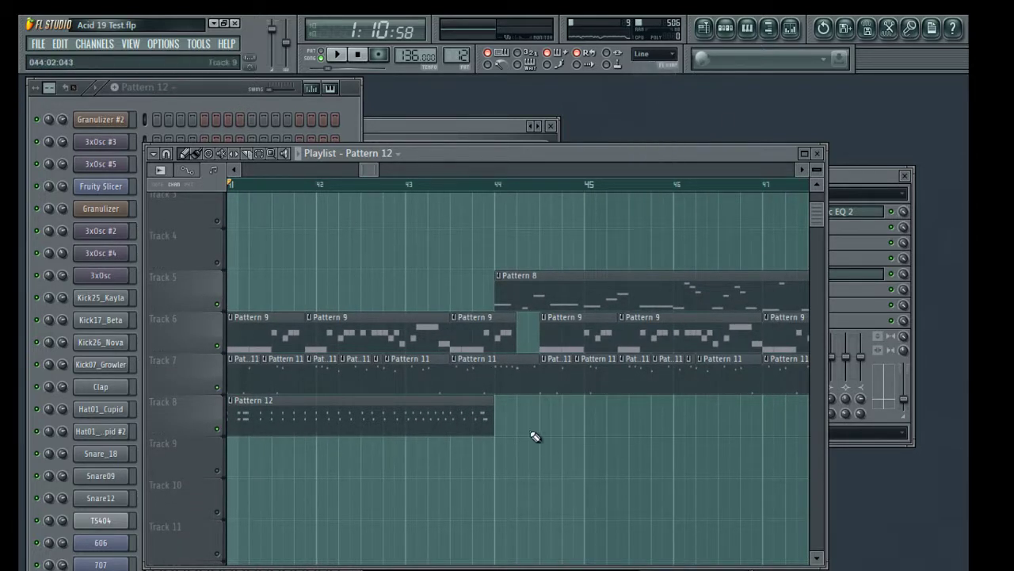
pyautogui.moveTo(582, 409); pyautogui.dragTo(561, 409)
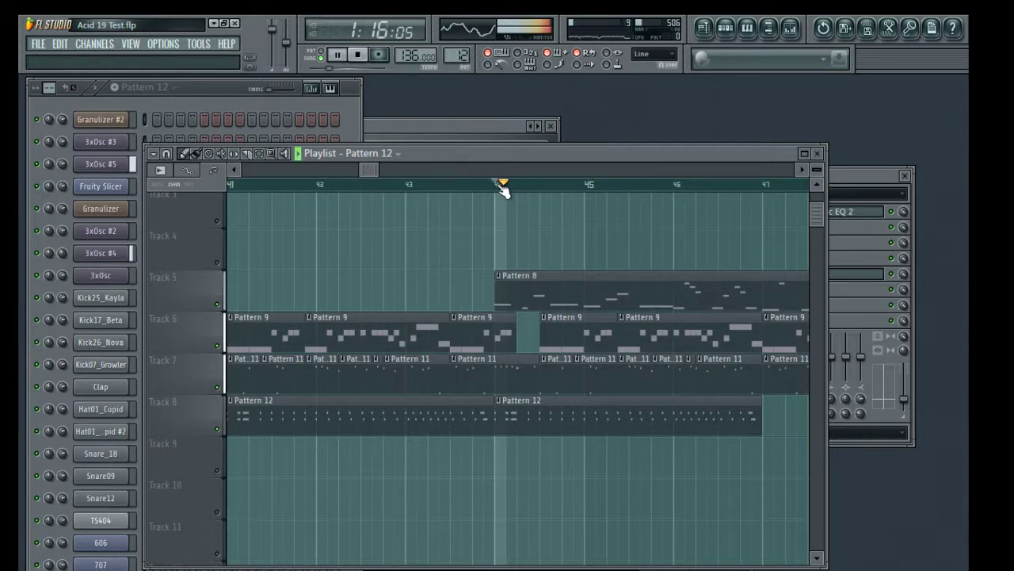
# Slice the second Pattern 12 clip at bar 45 and copy its later part to bar 47, trimmed to end just before bar 48.
pyautogui.moveTo(604, 231); pyautogui.dragTo(481, 267)
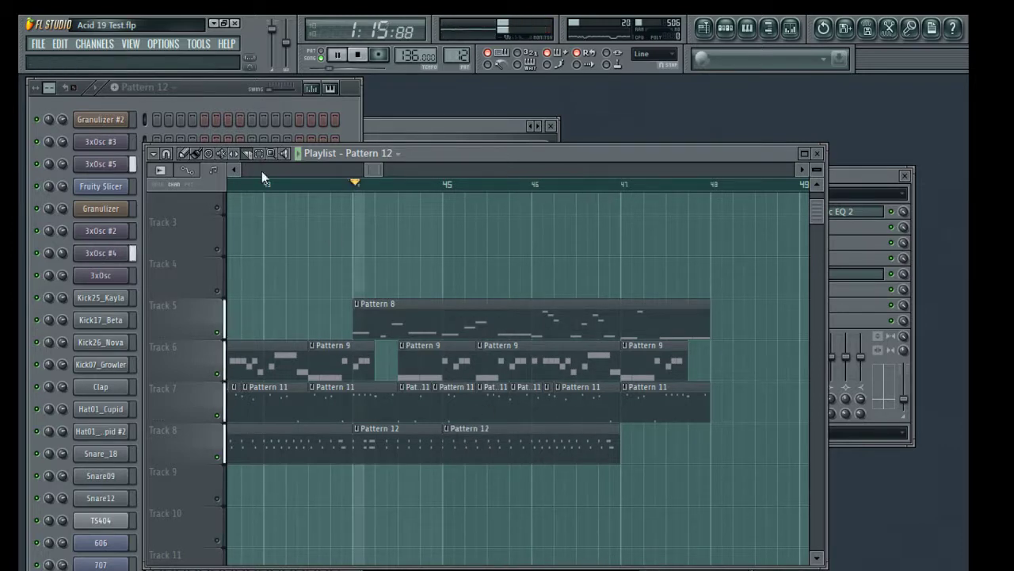
pyautogui.moveTo(618, 505)
pyautogui.mouseDown()
pyautogui.moveTo(650, 489)
pyautogui.moveTo(655, 435)
pyautogui.mouseUp()
pyautogui.moveTo(710, 462); pyautogui.dragTo(647, 444)
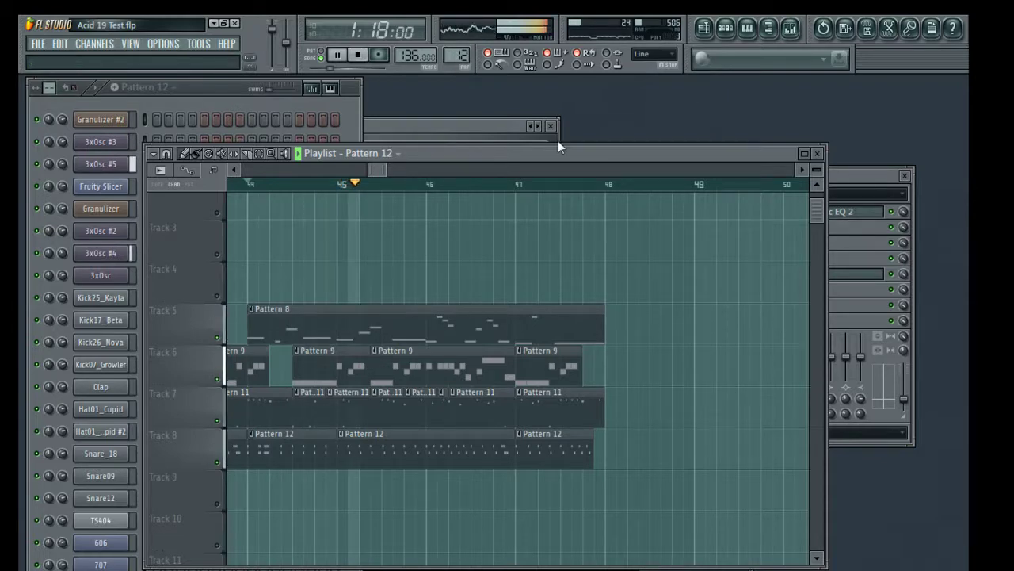
pyautogui.press('space')
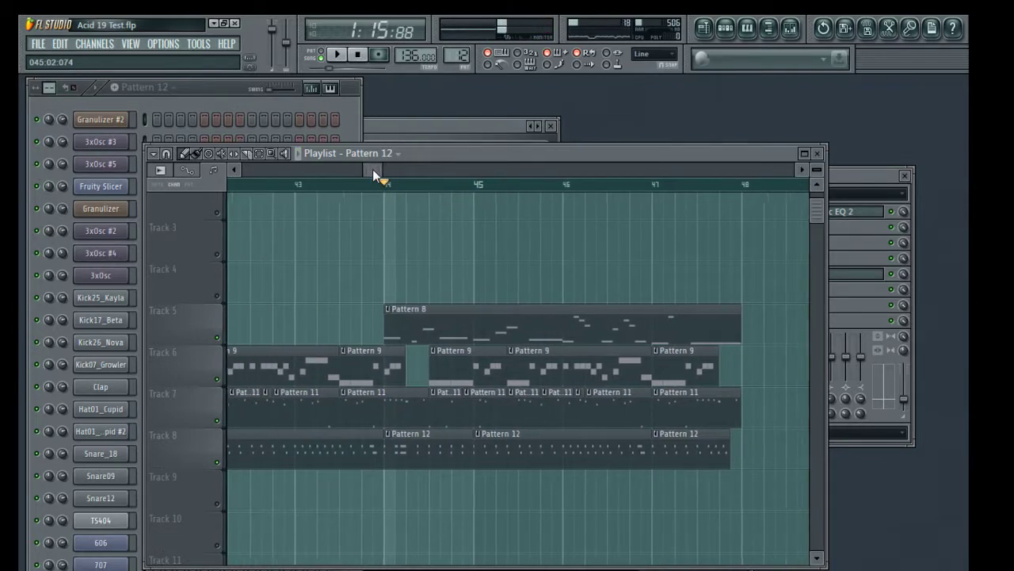
# Place a one-bar Pattern 13 clip on Track 9 at bar 44 and open the YamahaEX5 piano roll for it.
pyautogui.moveTo(373, 171); pyautogui.dragTo(376, 171)
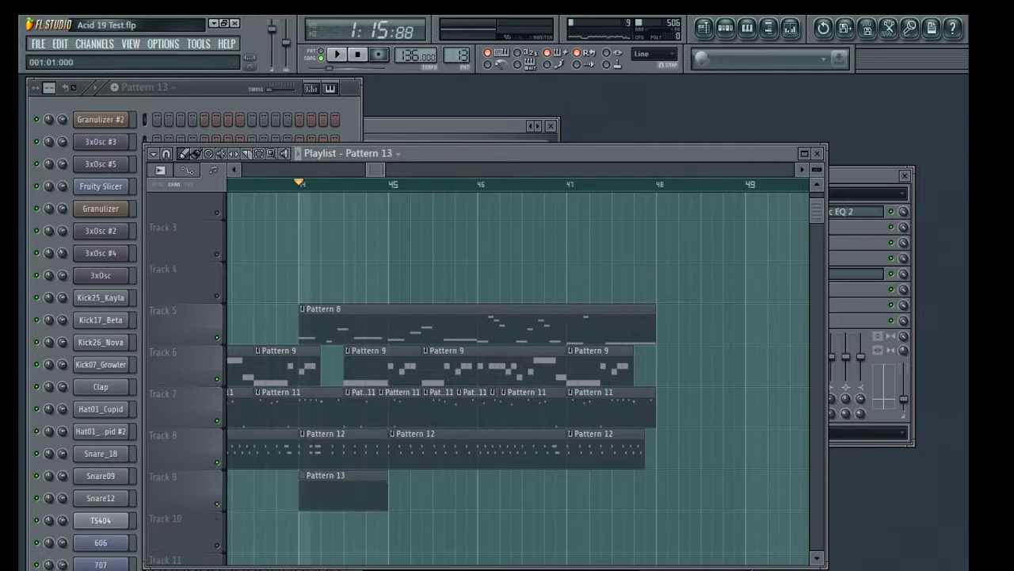
pyautogui.rightClick(125, 543)
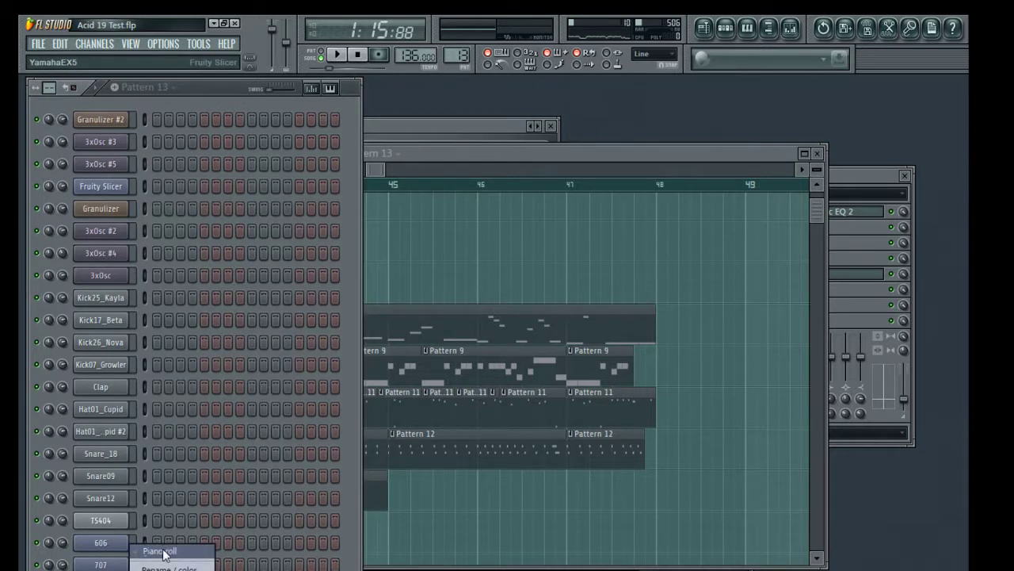
pyautogui.click(161, 550)
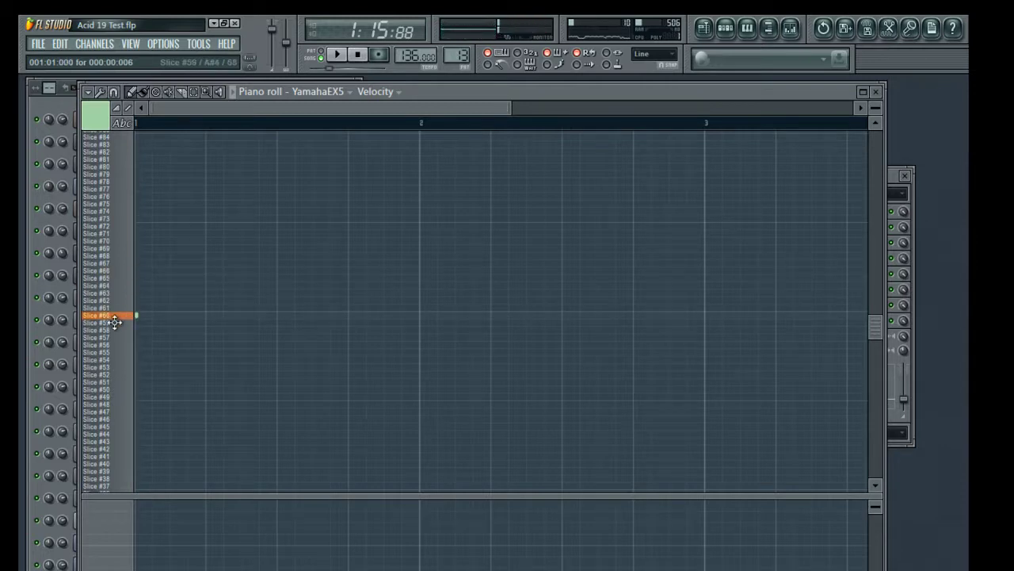
# Draw long Slice #64 notes on each beat from bar 1 beat 2 through bar 2, using Slice #63 on beat 3 of bar 2.
pyautogui.press('space')
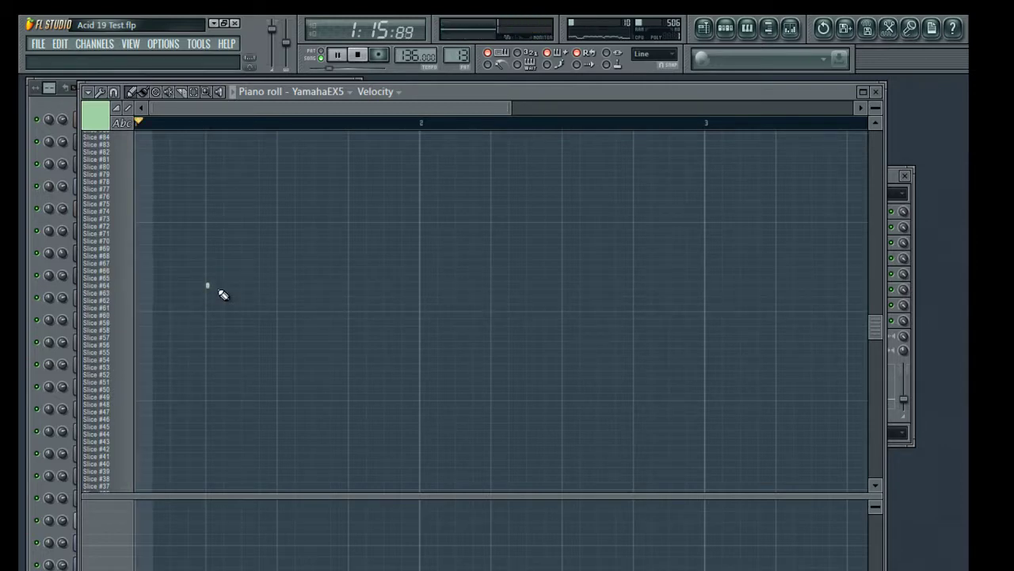
pyautogui.click(278, 285)
pyautogui.click(355, 287)
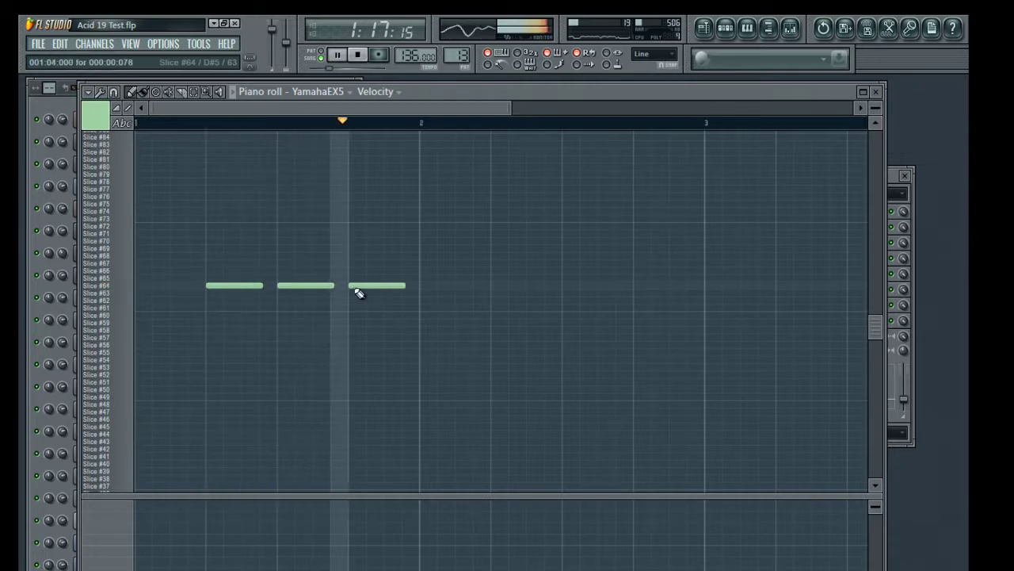
pyautogui.click(426, 287)
pyautogui.click(498, 287)
pyautogui.click(570, 293)
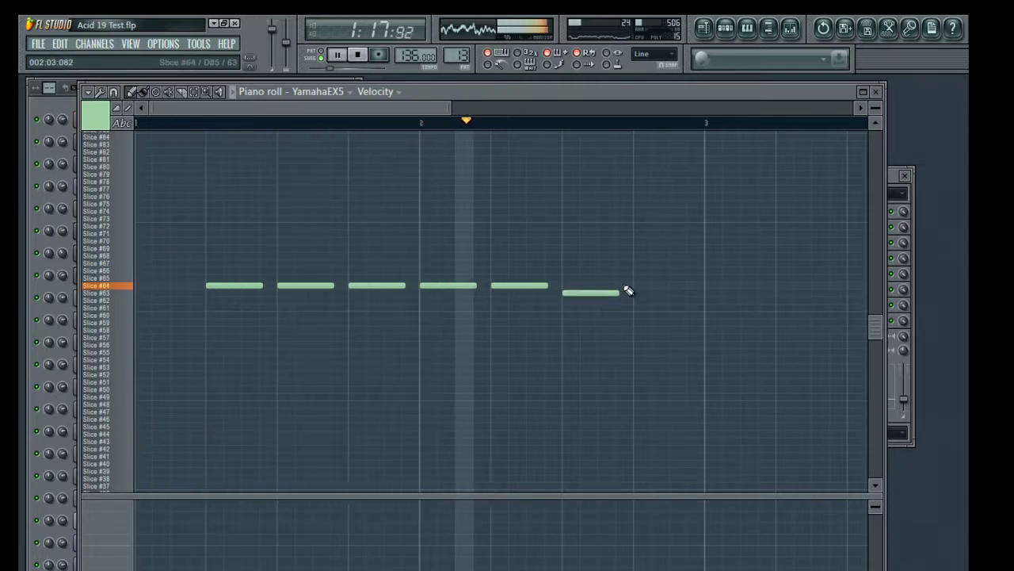
pyautogui.click(637, 287)
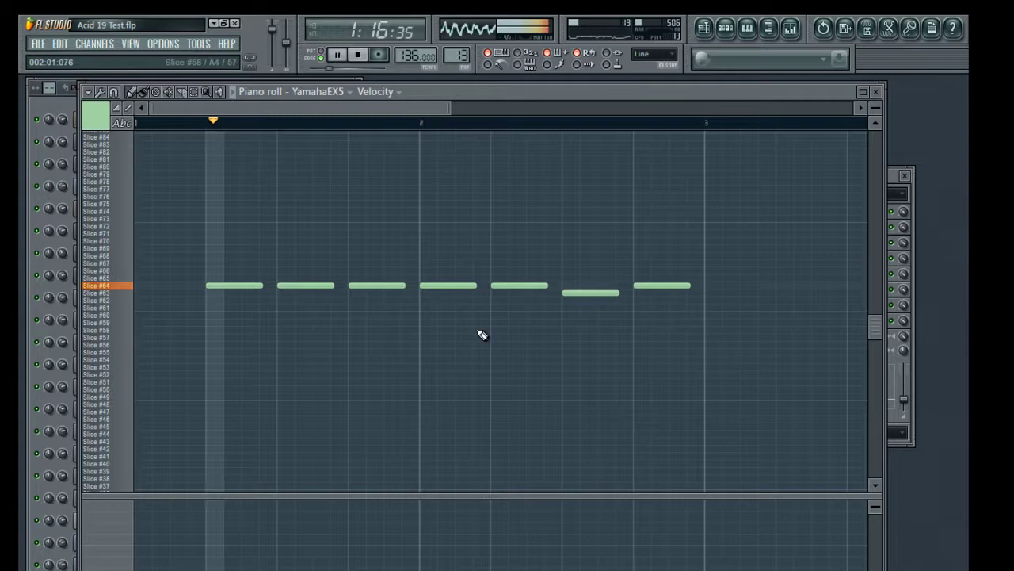
# Continue the line in bar 3 with Slice #64 on beats 1 and 2, Slice #63 on beat 3 and Slice #62 on beat 4.
pyautogui.click(709, 287)
pyautogui.click(772, 285)
pyautogui.moveTo(684, 292); pyautogui.dragTo(399, 316)
pyautogui.click(637, 324)
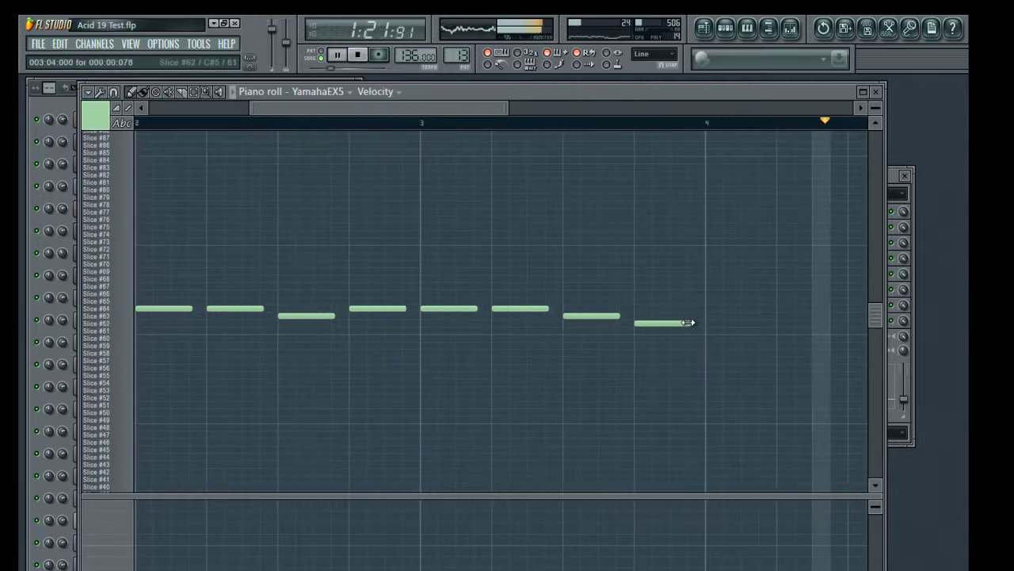
# Replace the Slice #62 note on beat 4 of bar 3 with four short repeated notes and audition the line.
pyautogui.press('space')
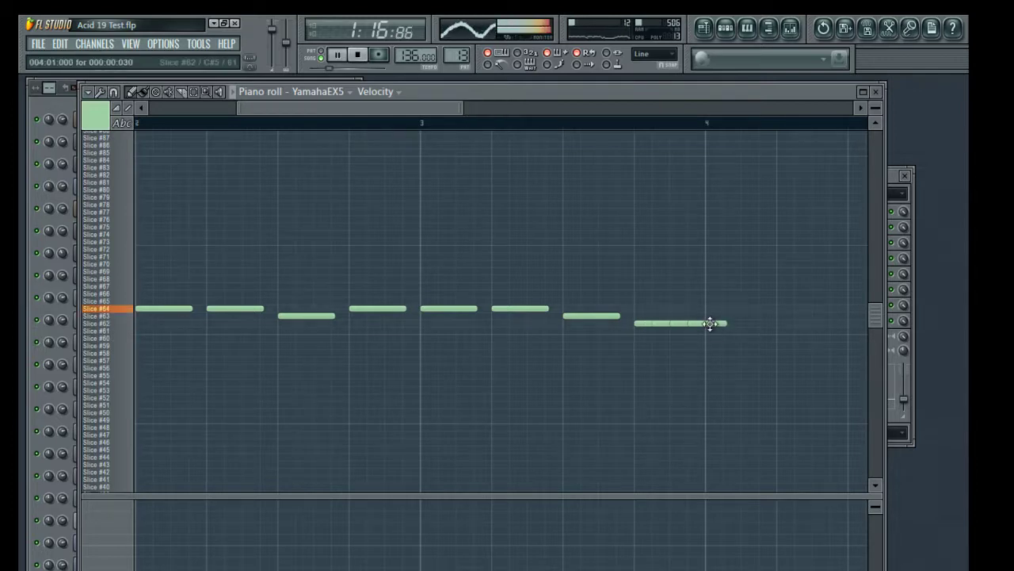
pyautogui.press('space')
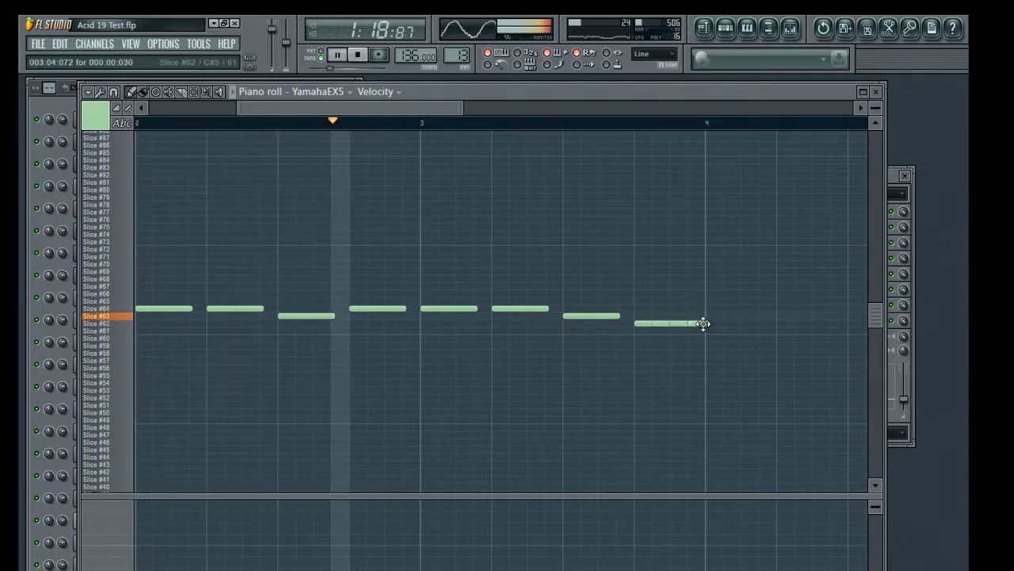
pyautogui.press('space')
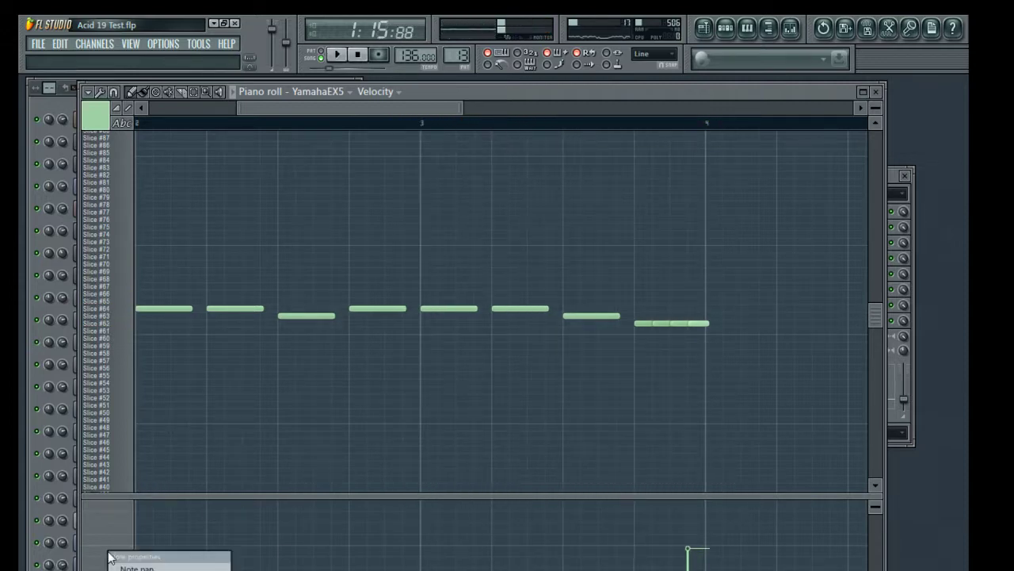
# Redraw the filter cutoff levels of the notes lower across the three bars and audition the pattern.
pyautogui.moveTo(420, 107); pyautogui.dragTo(446, 108)
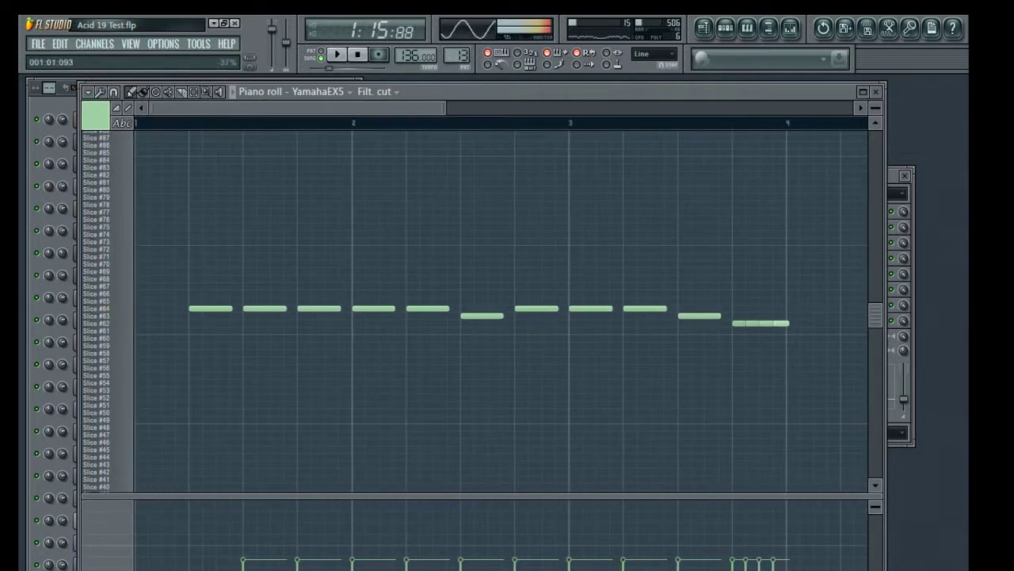
pyautogui.press('space')
pyautogui.press('space')
pyautogui.press('space')
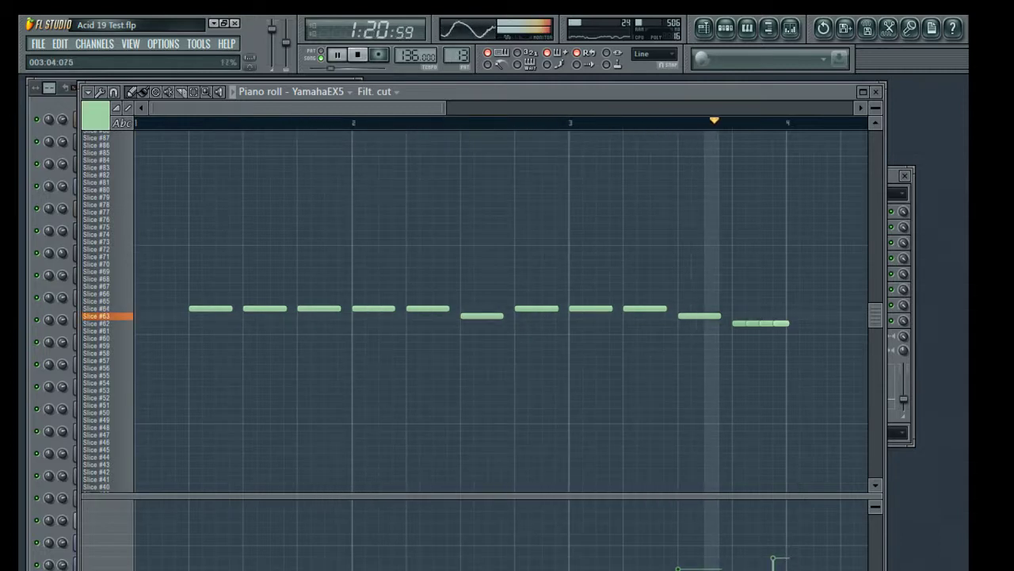
pyautogui.press('space')
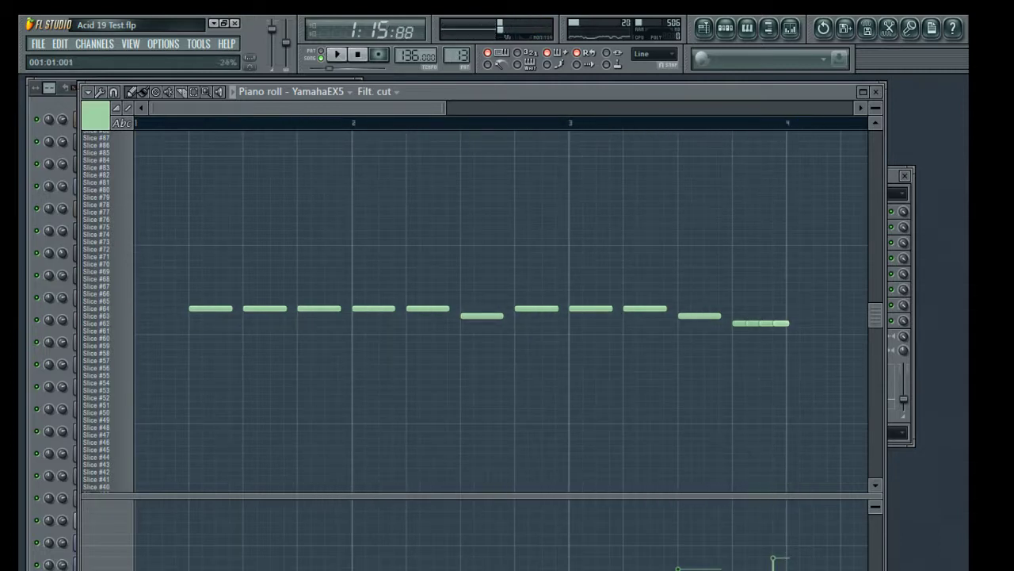
# Draw a filter resonance curve peaking mid-bar 2, with a steep falling ramp over the repeated Slice #62 notes.
pyautogui.moveTo(190, 559)
pyautogui.mouseDown()
pyautogui.moveTo(420, 559)
pyautogui.moveTo(479, 542)
pyautogui.moveTo(595, 546)
pyautogui.moveTo(669, 568)
pyautogui.moveTo(792, 550)
pyautogui.mouseUp()
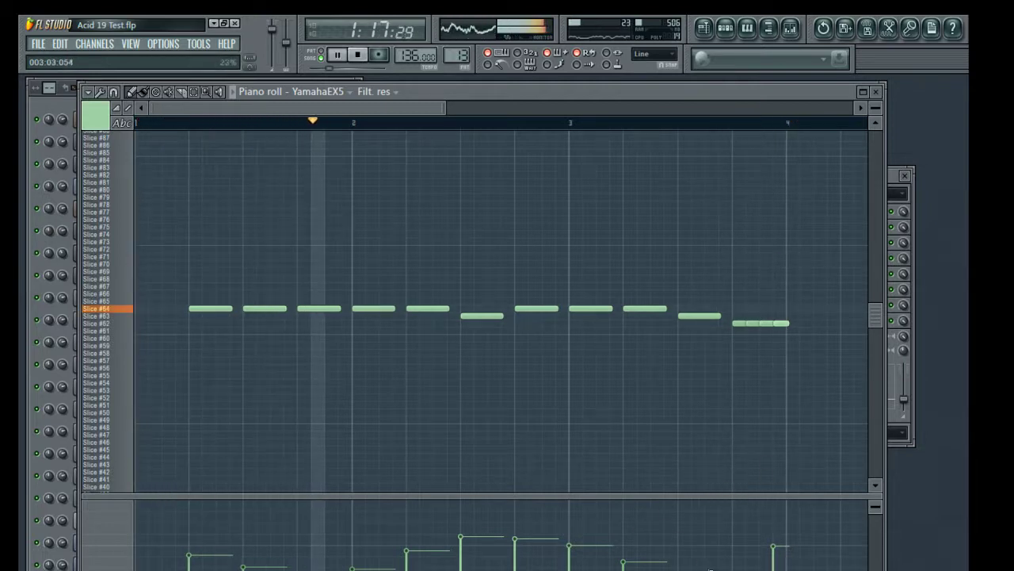
pyautogui.moveTo(733, 551); pyautogui.dragTo(775, 570)
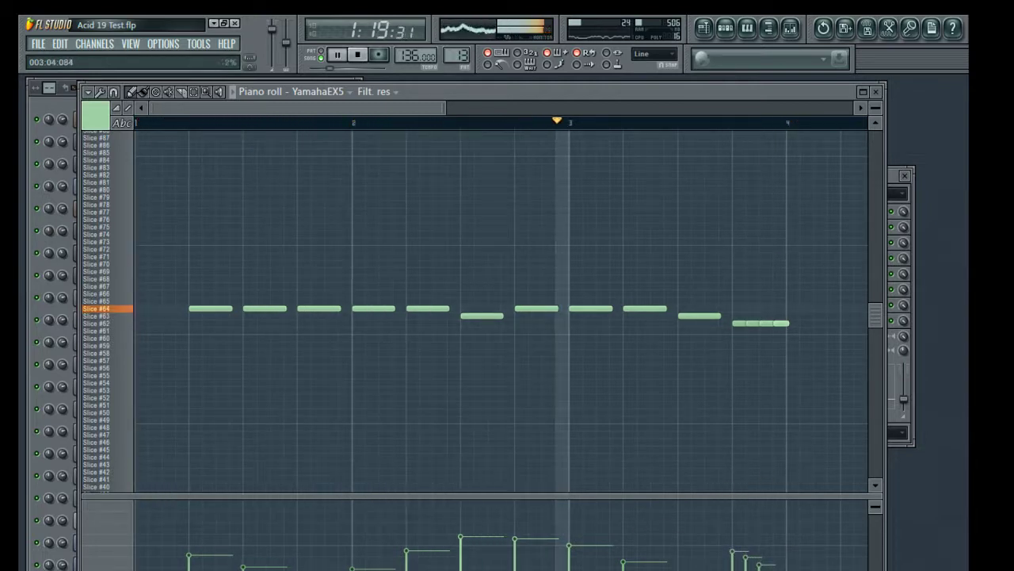
pyautogui.moveTo(734, 524); pyautogui.dragTo(774, 569)
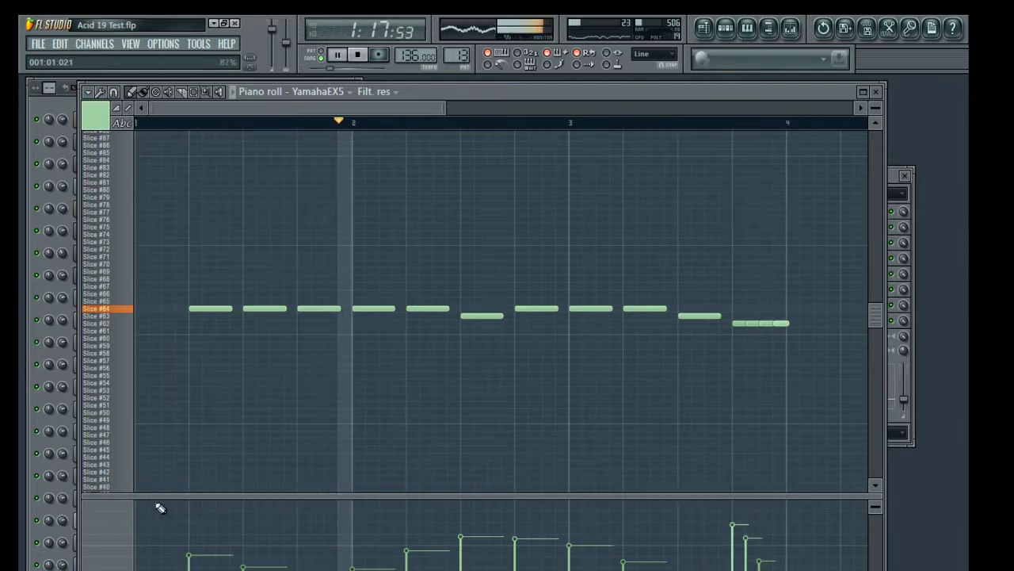
# Draw varied note pan values across bars 1 to 3, including the repeated Slice #62 notes, while auditioning the pattern.
pyautogui.click(120, 535)
pyautogui.click(146, 549)
pyautogui.press('space')
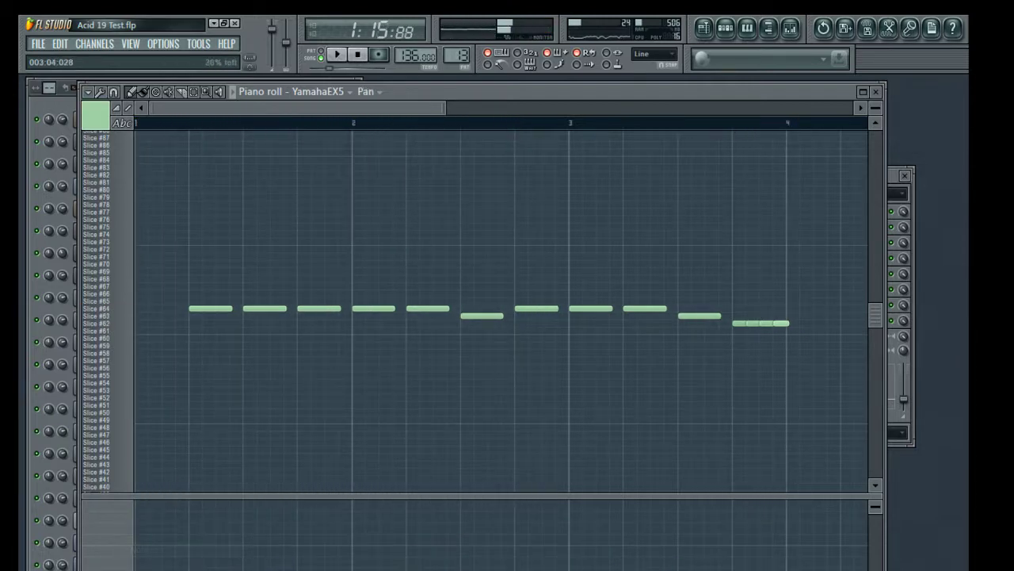
pyautogui.press('space')
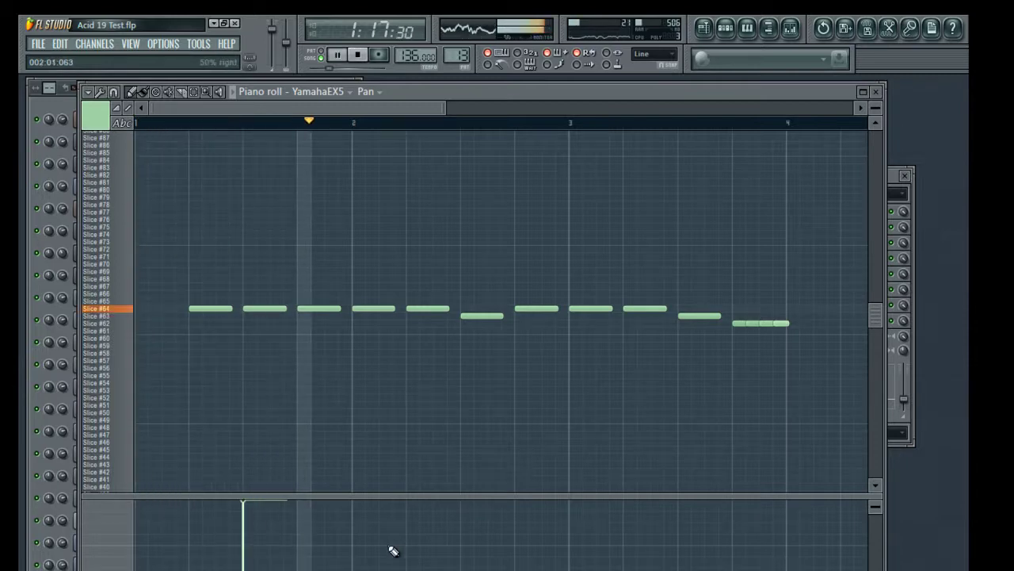
pyautogui.moveTo(569, 542)
pyautogui.mouseDown()
pyautogui.moveTo(620, 529)
pyautogui.moveTo(628, 567)
pyautogui.mouseUp()
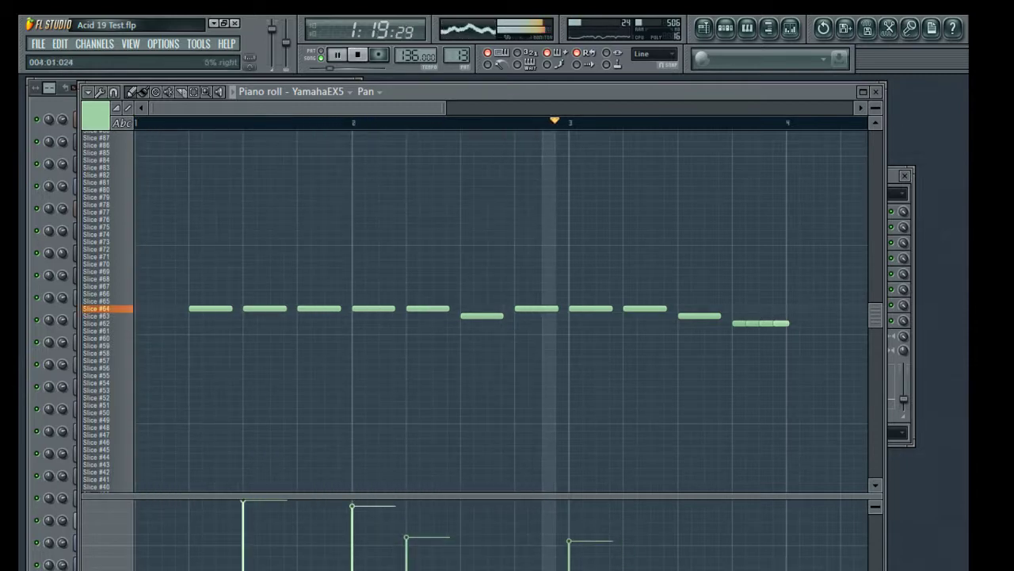
pyautogui.moveTo(757, 567); pyautogui.dragTo(775, 565)
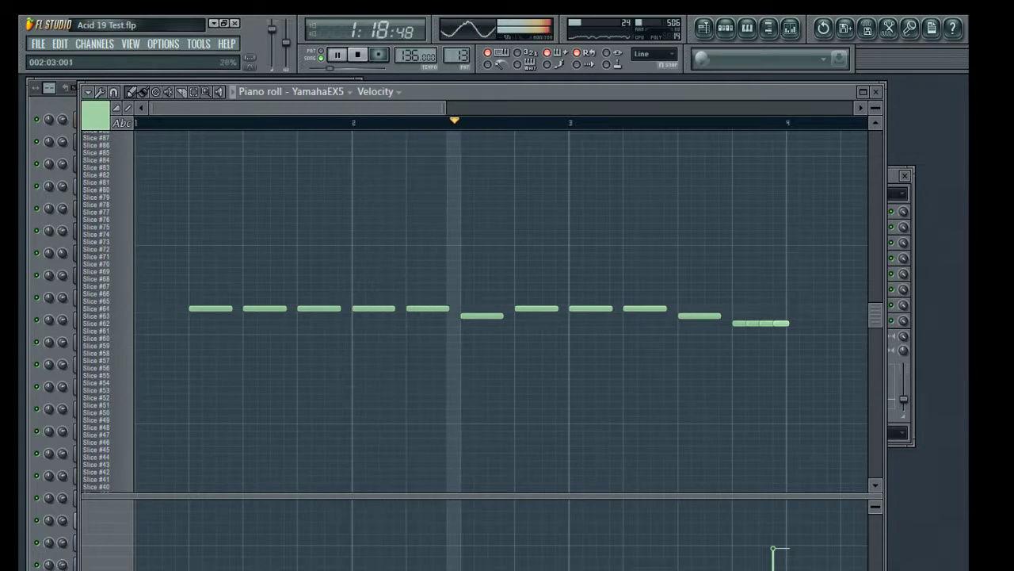
# Raise the velocity of the Slice #63 note on bar 2 beat 3, split it into two short notes and audition it.
pyautogui.click(461, 546)
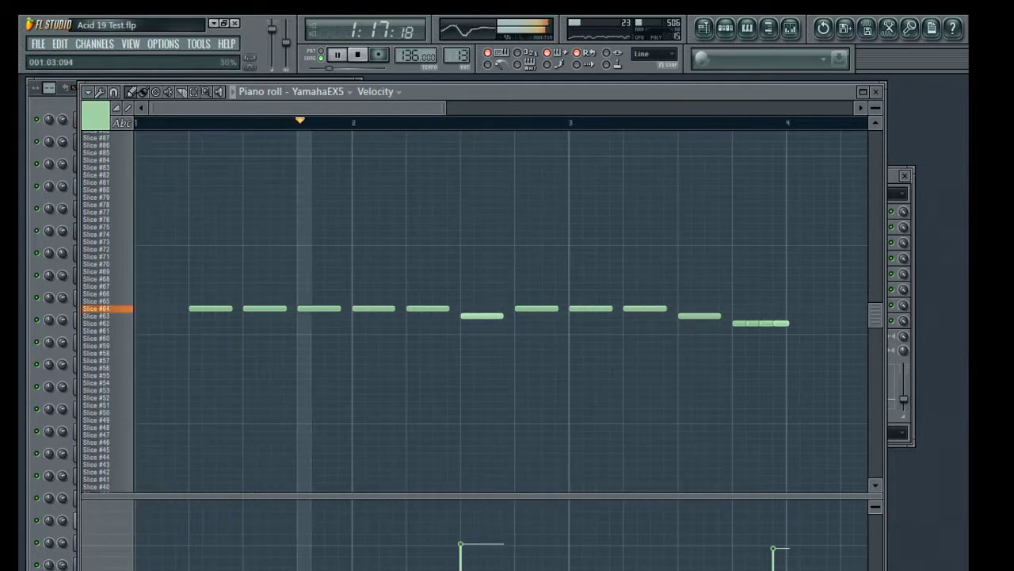
pyautogui.moveTo(464, 564); pyautogui.dragTo(461, 556)
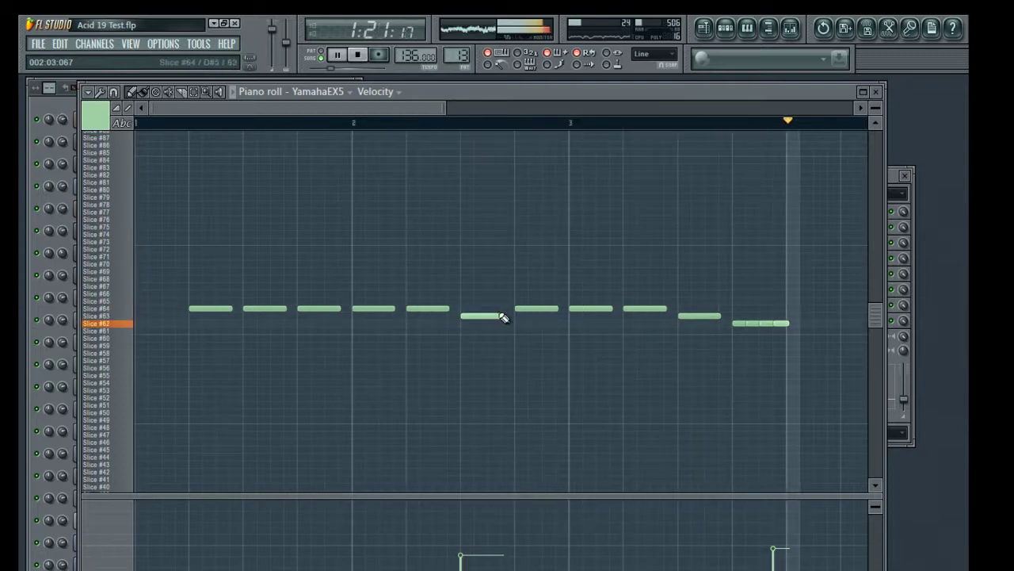
pyautogui.press('space')
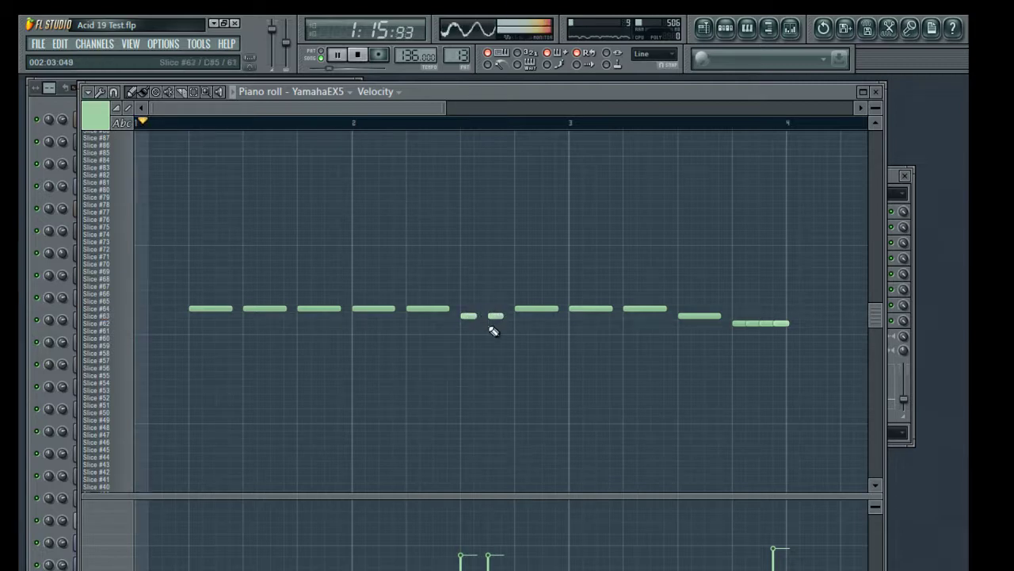
pyautogui.press('space')
pyautogui.press('space')
pyautogui.press('space')
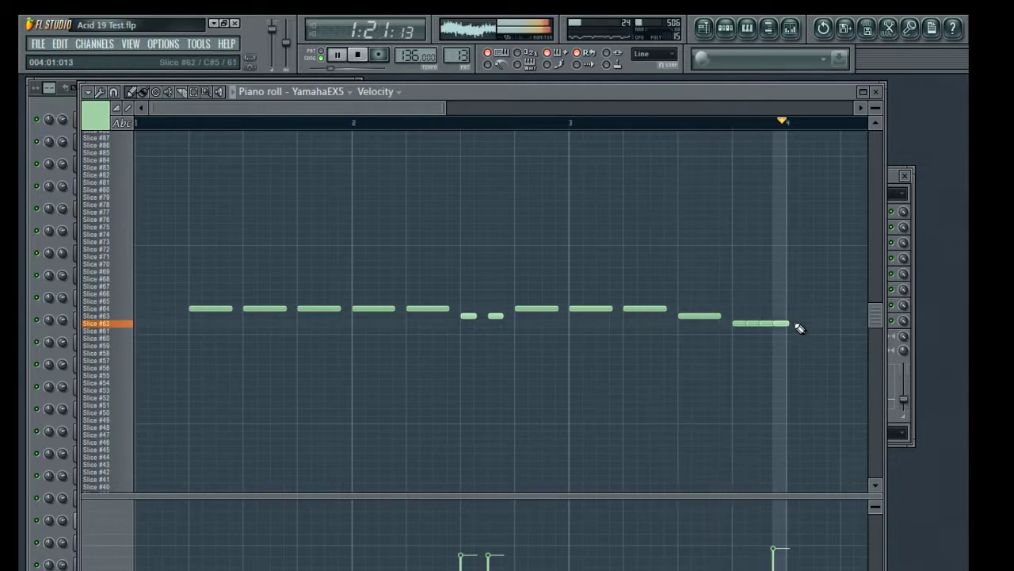
# Add a syncopated bar 4 line of short notes on Slices #64, #62, #65, #64, #63, #65 and #62.
pyautogui.moveTo(436, 109); pyautogui.dragTo(617, 122)
pyautogui.press('space')
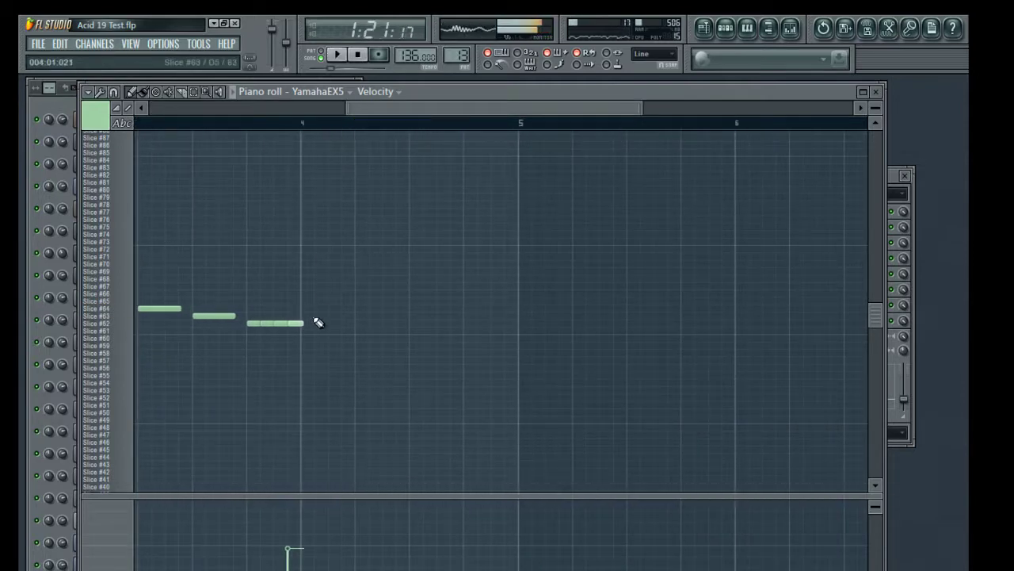
pyautogui.click(348, 324)
pyautogui.click(377, 302)
pyautogui.click(404, 309)
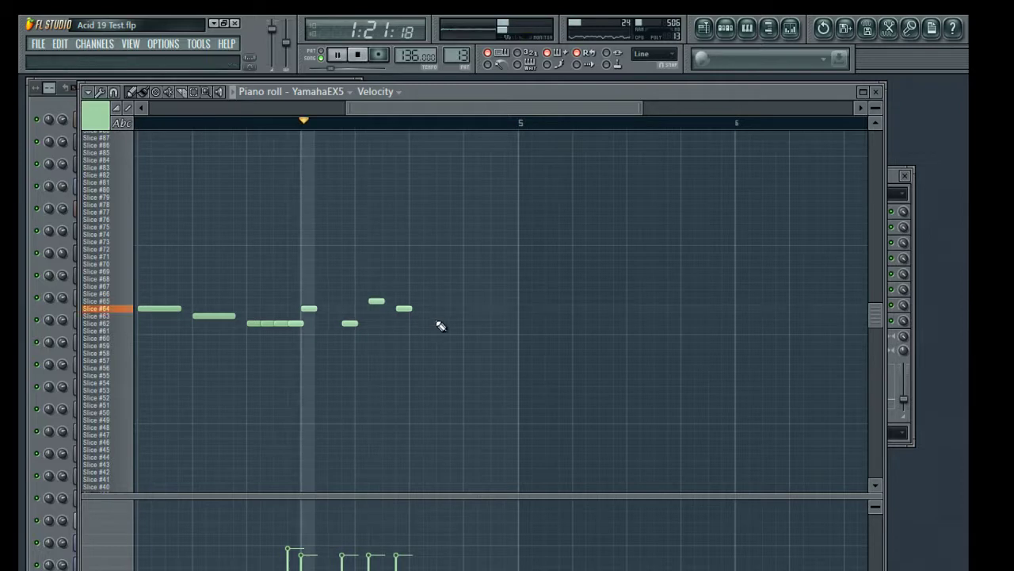
pyautogui.click(444, 316)
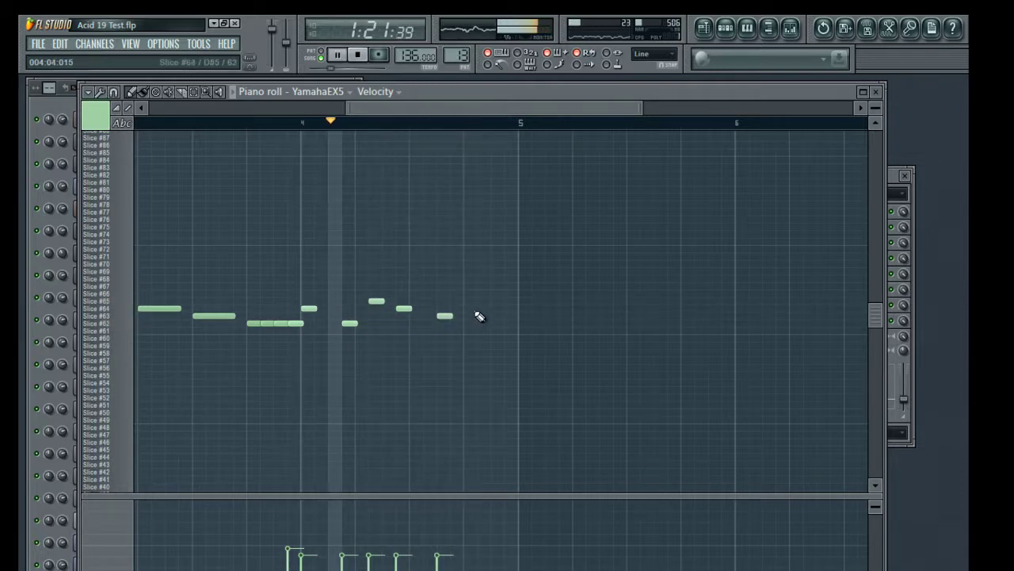
pyautogui.click(497, 301)
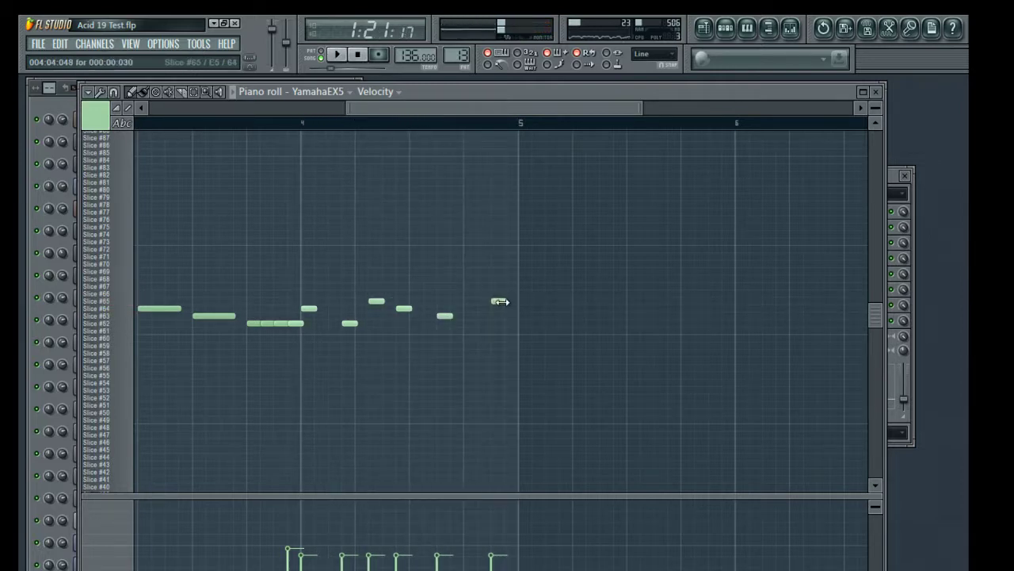
pyautogui.click(485, 323)
pyautogui.moveTo(488, 323); pyautogui.dragTo(513, 323)
# Fill bar 5 with four short Slice #64 notes followed by three very short Slice #64 stutters on beat 4.
pyautogui.click(550, 310)
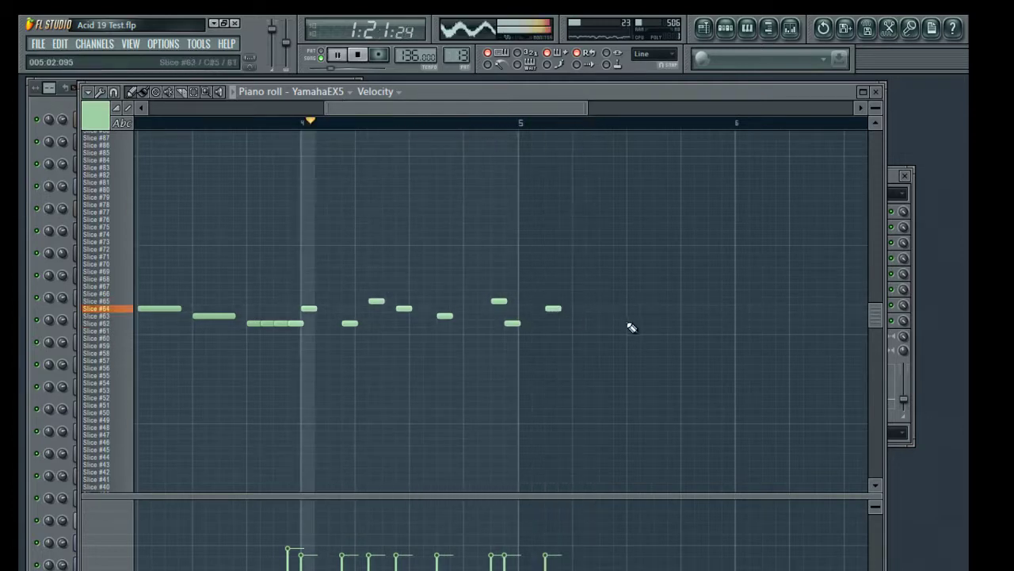
pyautogui.click(576, 309)
pyautogui.click(631, 309)
pyautogui.click(684, 309)
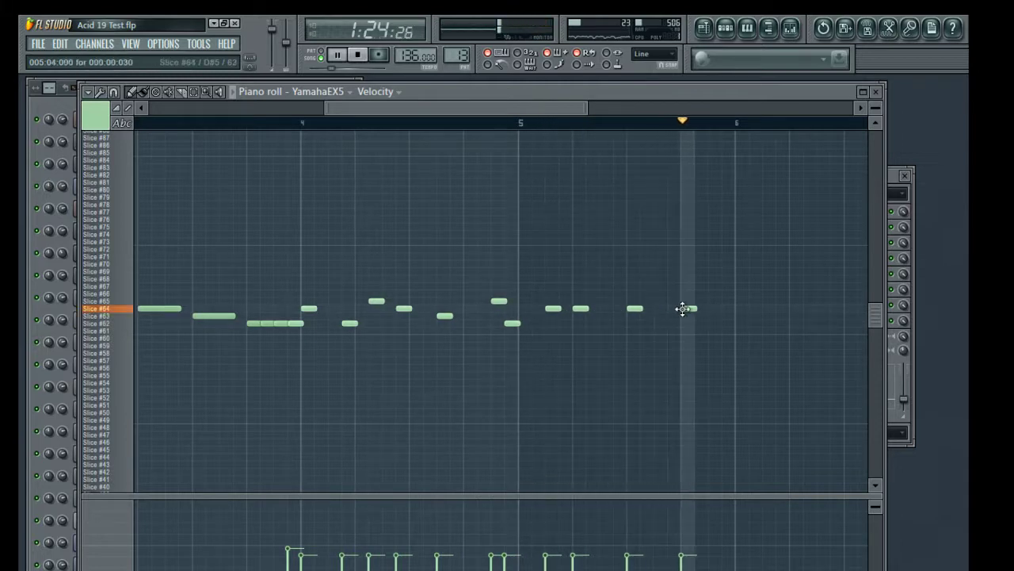
pyautogui.click(672, 309)
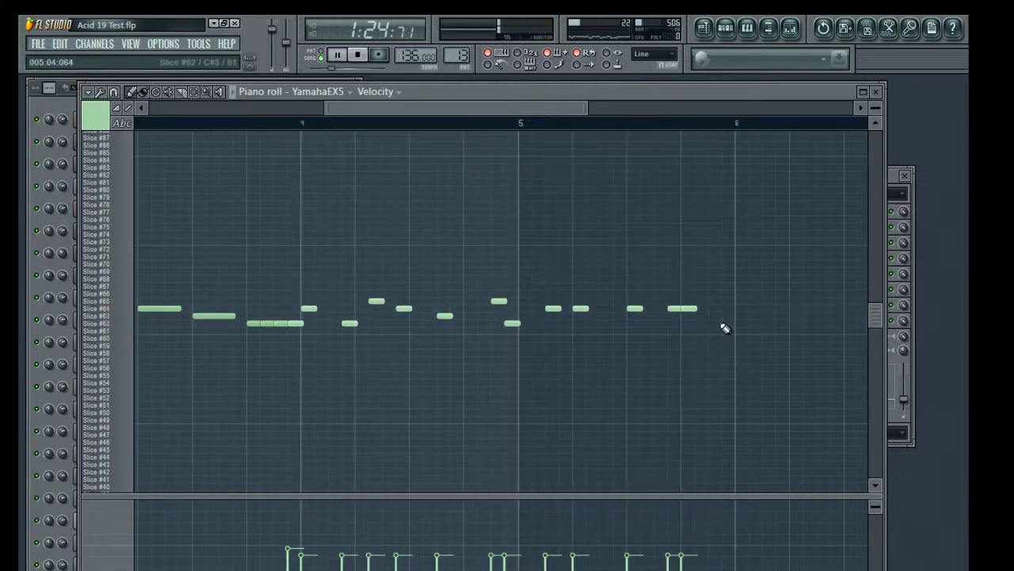
pyautogui.moveTo(691, 309)
pyautogui.mouseDown()
pyautogui.moveTo(708, 309)
pyautogui.moveTo(698, 309)
pyautogui.mouseUp()
pyautogui.click(712, 310)
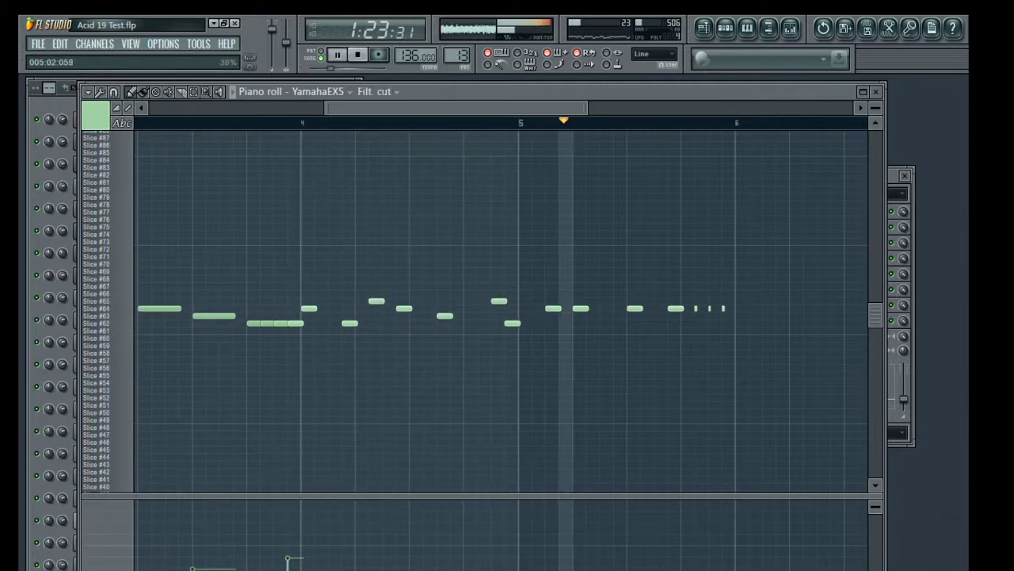
# Raise the filter cutoff of the final stutter note in bar 5 and audition the ending.
pyautogui.click(722, 549)
pyautogui.click(687, 123)
pyautogui.press('space')
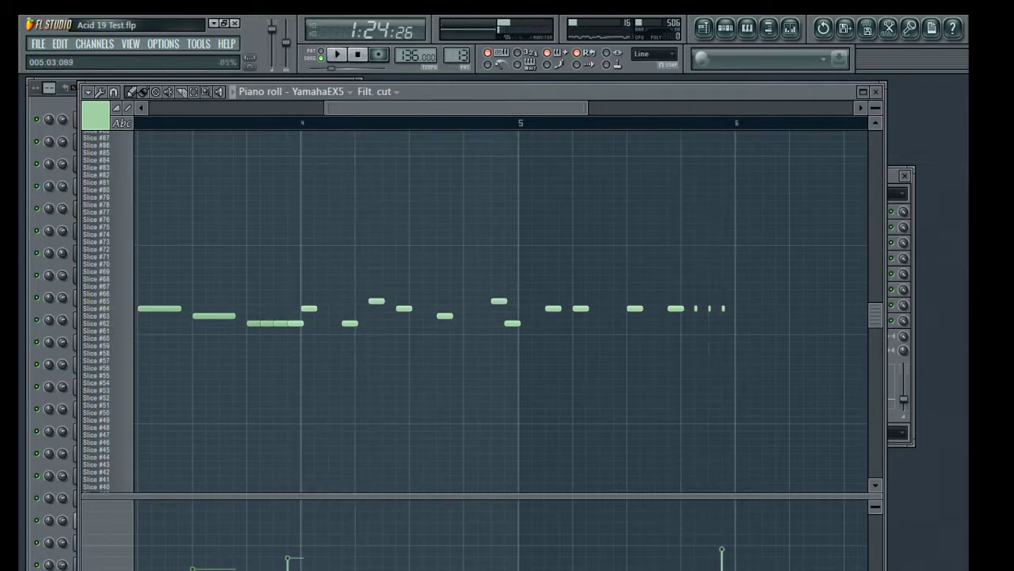
pyautogui.press('space')
pyautogui.press('space')
pyautogui.press('space')
pyautogui.press('space')
# Draw high, falling filter resonance over the closing bar 5 notes and lower the resonance of the notes through bars 4 and 5.
pyautogui.moveTo(703, 514); pyautogui.dragTo(749, 541)
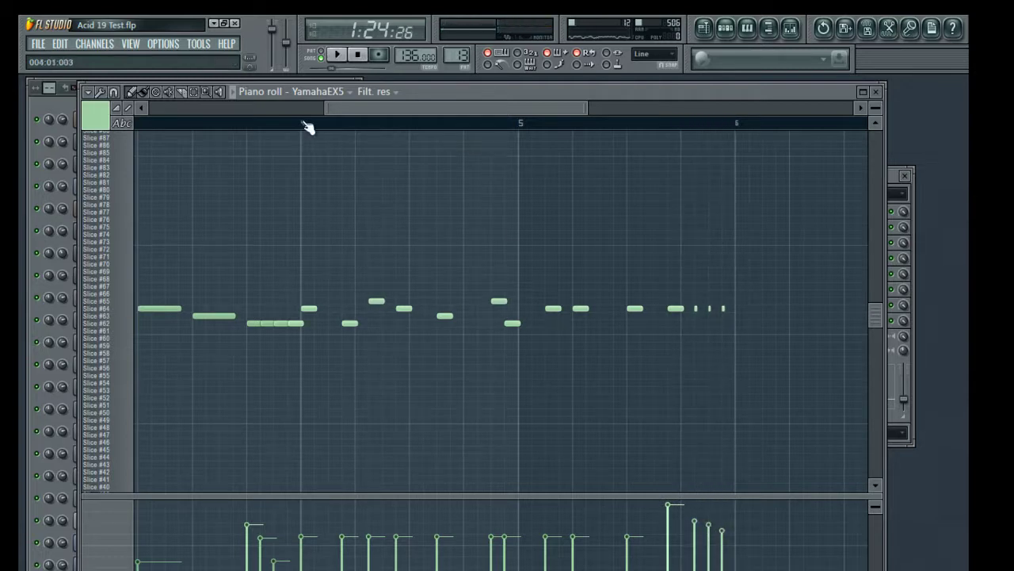
pyautogui.press('space')
pyautogui.moveTo(584, 543)
pyautogui.mouseDown()
pyautogui.moveTo(444, 551)
pyautogui.moveTo(412, 569)
pyautogui.mouseUp()
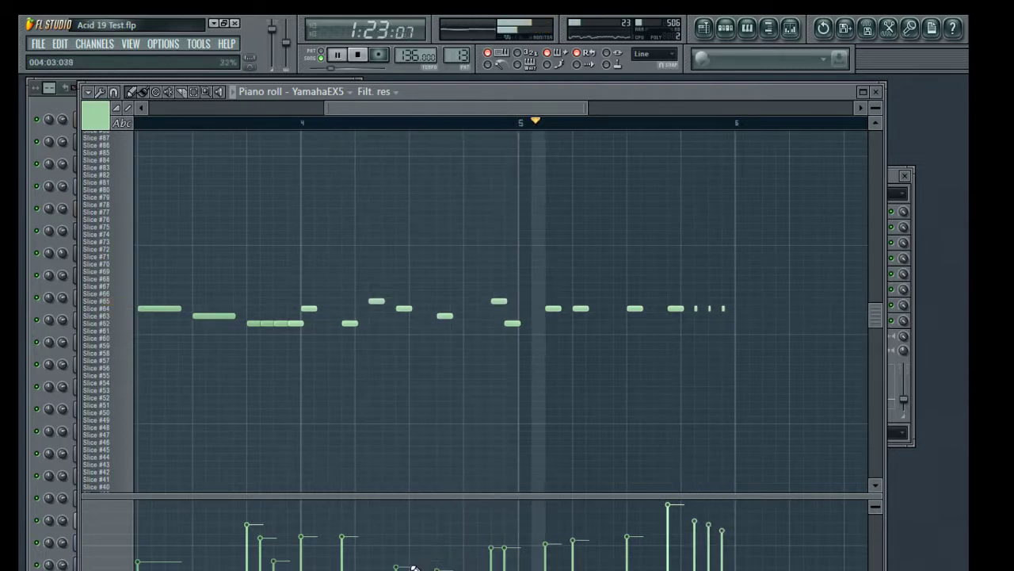
# Switch the note property to pan and draw varied pan values over the notes of bars 4 and 5 during playback.
pyautogui.click(124, 542)
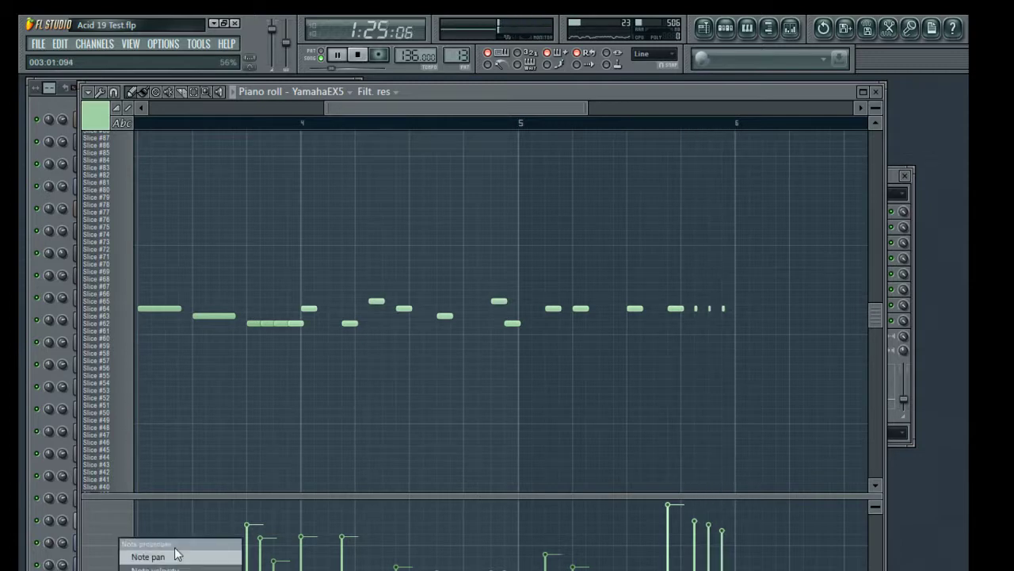
pyautogui.press('space')
pyautogui.moveTo(336, 554)
pyautogui.mouseDown()
pyautogui.moveTo(485, 538)
pyautogui.moveTo(341, 542)
pyautogui.moveTo(578, 569)
pyautogui.mouseUp()
pyautogui.press('space')
pyautogui.press('space')
pyautogui.moveTo(306, 569); pyautogui.dragTo(744, 569)
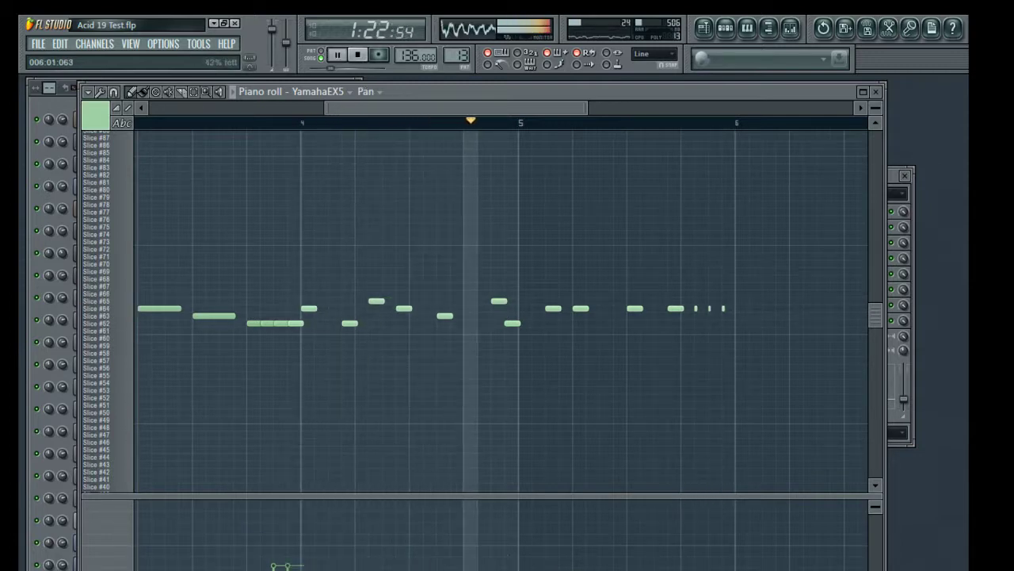
pyautogui.moveTo(395, 561)
pyautogui.mouseDown()
pyautogui.moveTo(485, 537)
pyautogui.moveTo(599, 569)
pyautogui.moveTo(607, 556)
pyautogui.moveTo(648, 569)
pyautogui.moveTo(721, 557)
pyautogui.mouseUp()
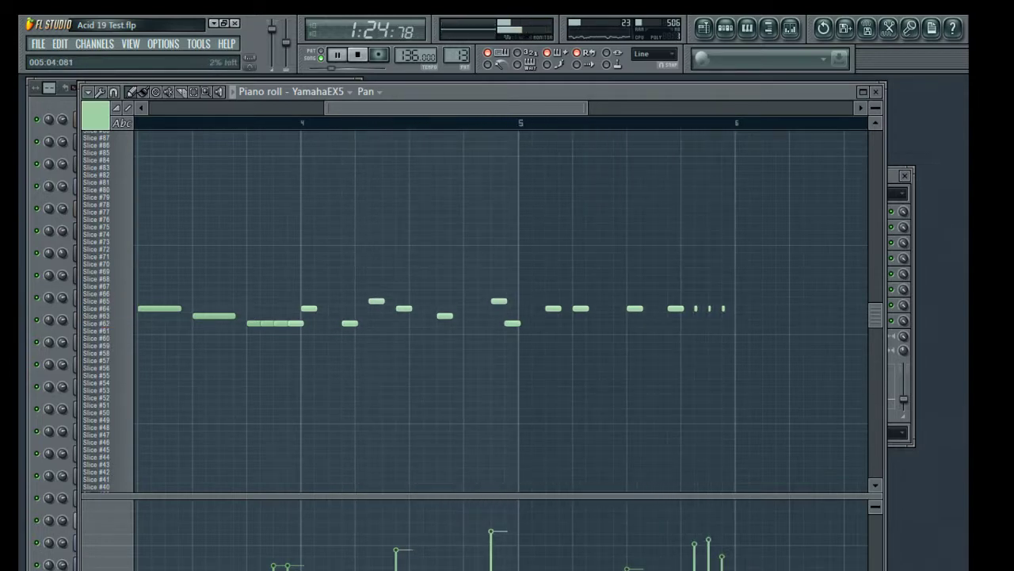
# Return to the playlist, stop playback and slice the Pattern 9 clip on Track 6 at the start of bar 44.
pyautogui.click(875, 91)
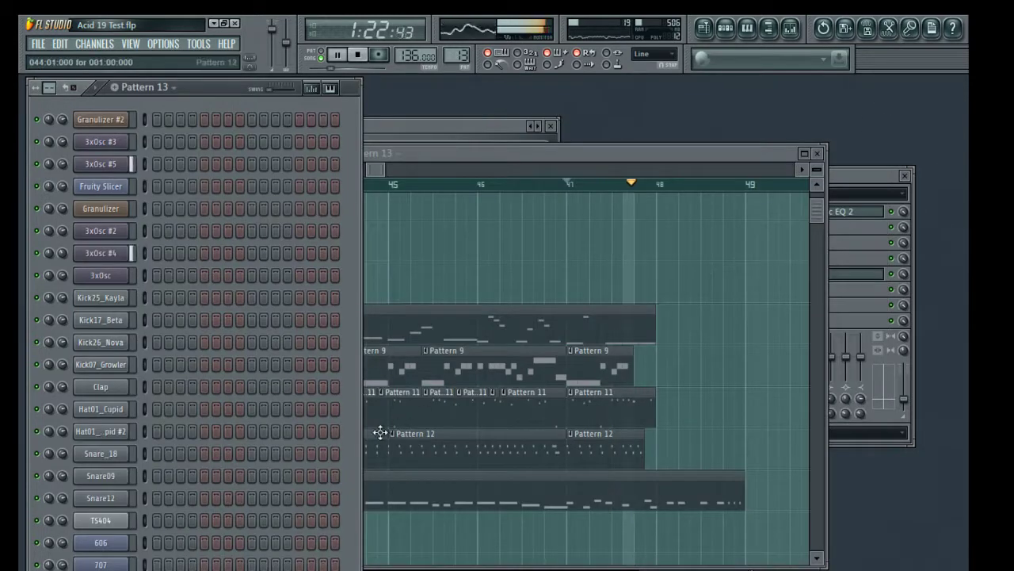
pyautogui.click(486, 156)
pyautogui.moveTo(616, 258); pyautogui.dragTo(639, 254)
pyautogui.press('space')
pyautogui.moveTo(729, 244); pyautogui.dragTo(271, 481)
pyautogui.moveTo(315, 485); pyautogui.dragTo(316, 483)
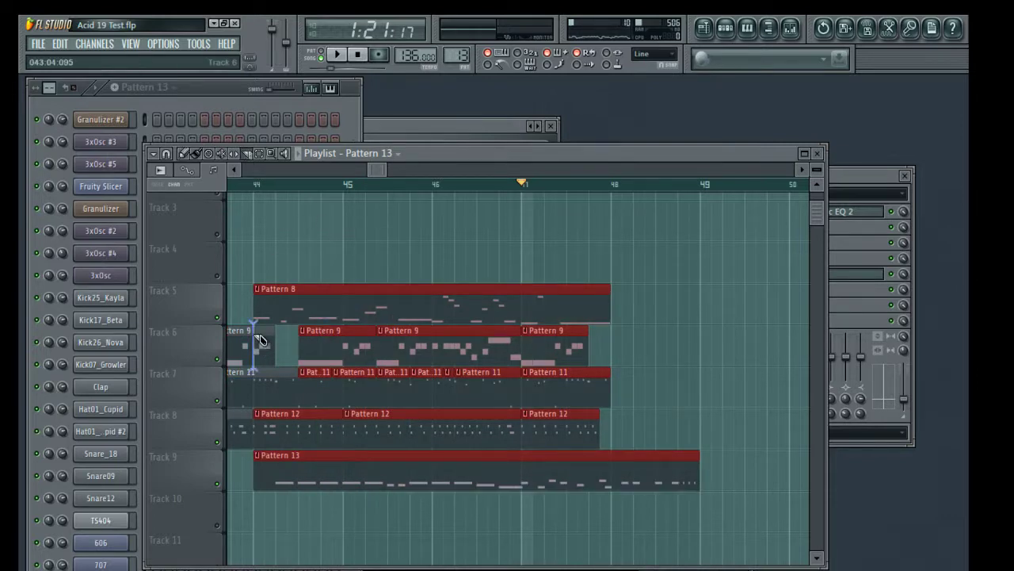
pyautogui.moveTo(261, 341); pyautogui.dragTo(261, 342)
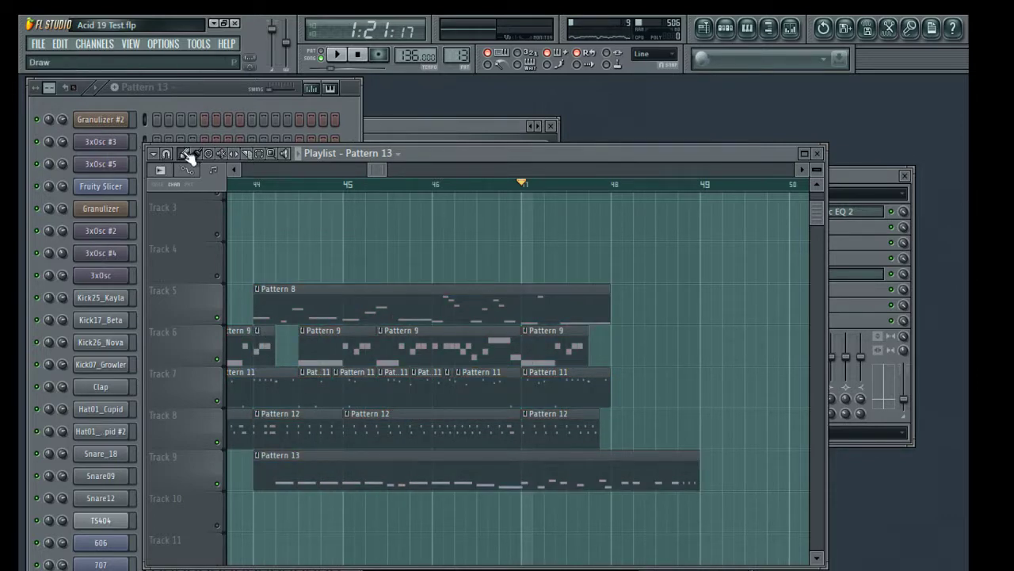
# Duplicate the clips on Tracks 5 to 9 from bar 44 onward, placing the copies from bar 49, and audition them.
pyautogui.moveTo(737, 245); pyautogui.dragTo(293, 484)
pyautogui.moveTo(318, 392); pyautogui.dragTo(353, 377)
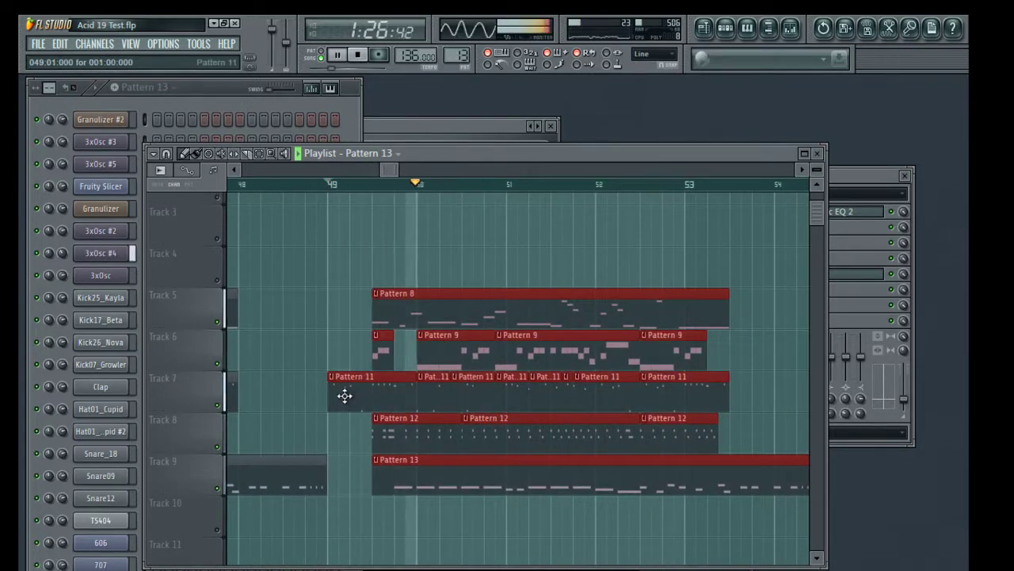
pyautogui.press('space')
# Trim the copied Pattern 11 clip's start in line with the other copies and move the whole group back to begin at bar 49.
pyautogui.click(337, 356)
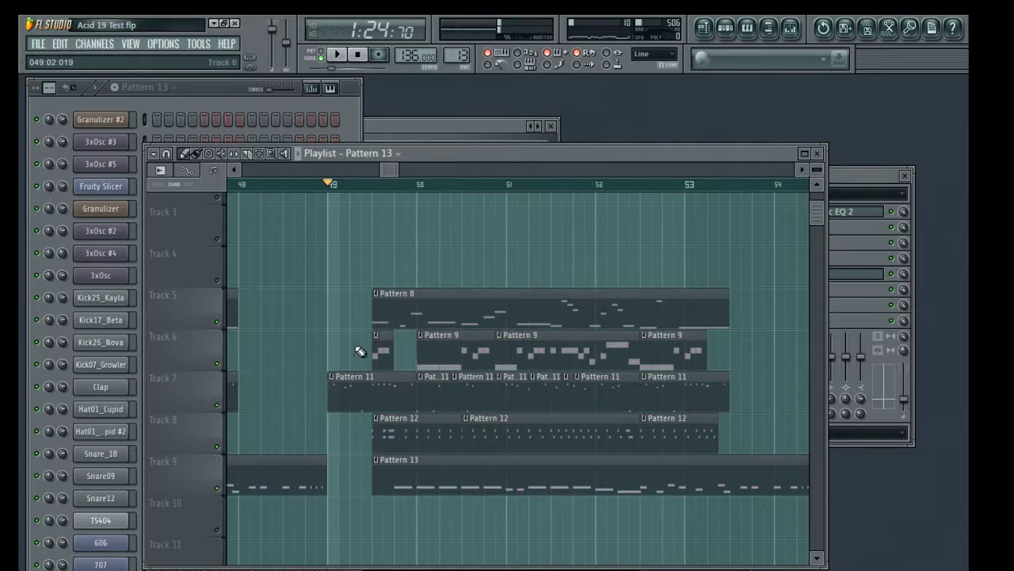
pyautogui.keyDown('ctrl'); pyautogui.moveTo(362, 249); pyautogui.dragTo(706, 491); pyautogui.keyUp('ctrl')
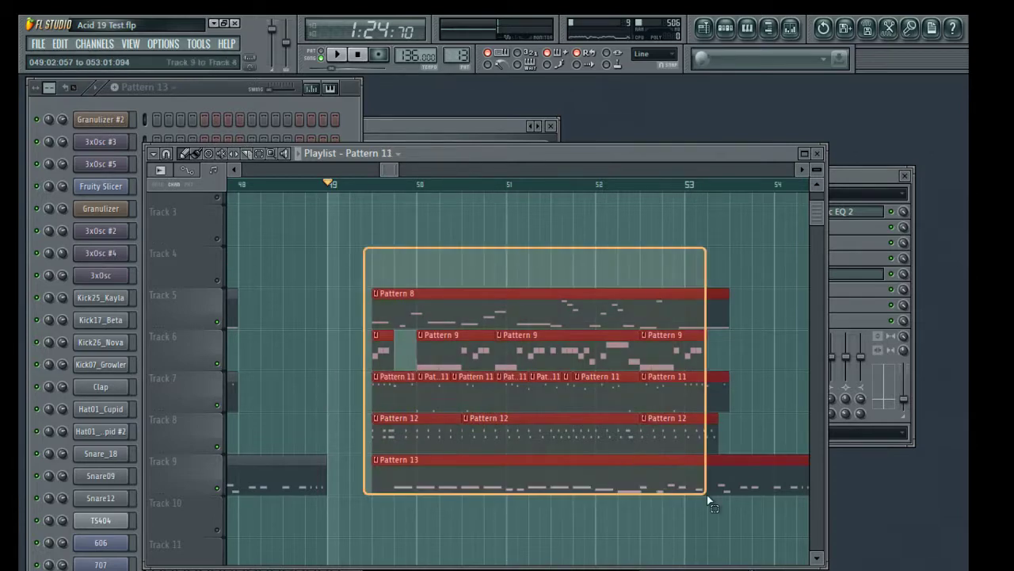
pyautogui.moveTo(640, 487); pyautogui.dragTo(596, 485)
pyautogui.hscroll(1, 666, 507)
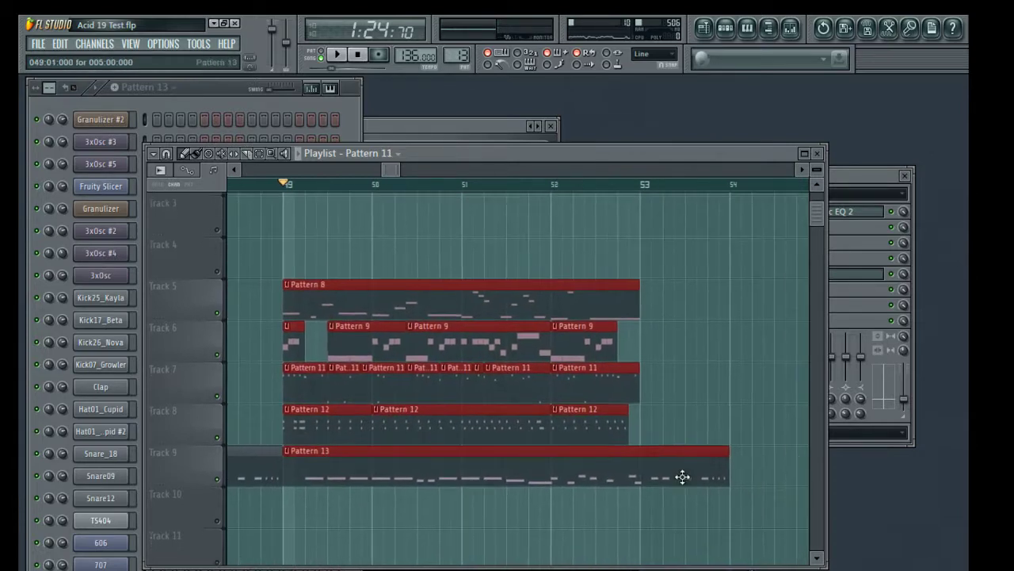
# Shorten the copied Pattern 13 clip on Track 9 to end at bar 53 and play the section from bar 49.
pyautogui.click(721, 399)
pyautogui.moveTo(725, 450); pyautogui.dragTo(654, 450)
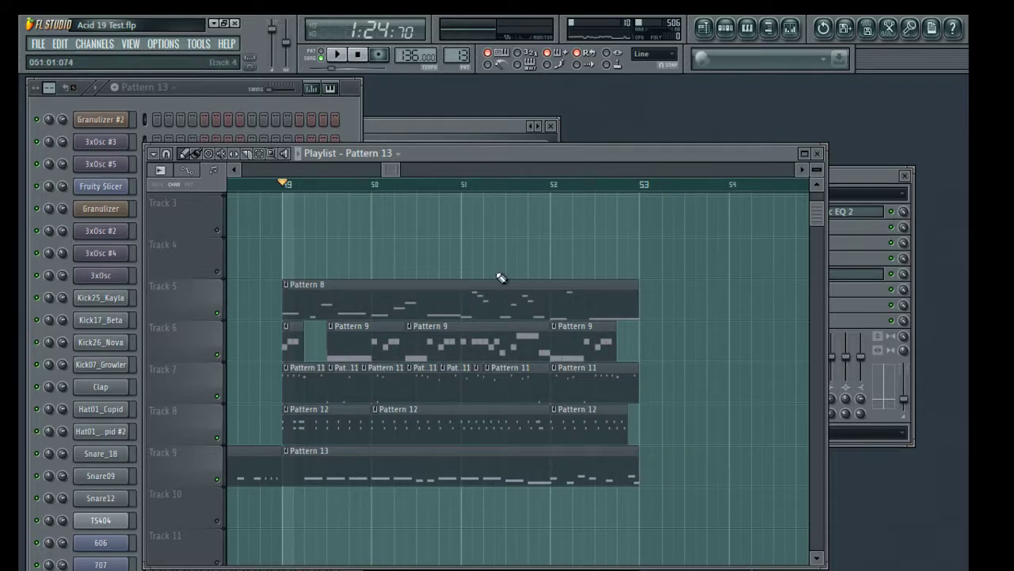
pyautogui.press('space')
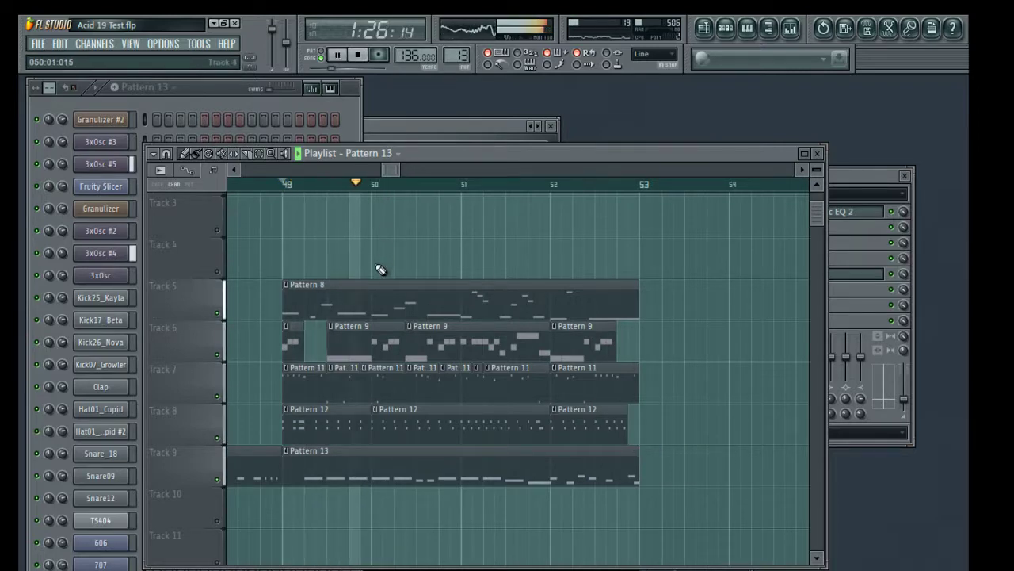
# Listen to the duplicated section, and replay the arrangement from bar 42 into the Pattern 13 entry at bar 44.
pyautogui.scroll(-4, 382, 191)
pyautogui.moveTo(348, 229)
pyautogui.mouseDown()
pyautogui.moveTo(565, 234)
pyautogui.moveTo(578, 218)
pyautogui.moveTo(464, 215)
pyautogui.moveTo(450, 225)
pyautogui.mouseUp()
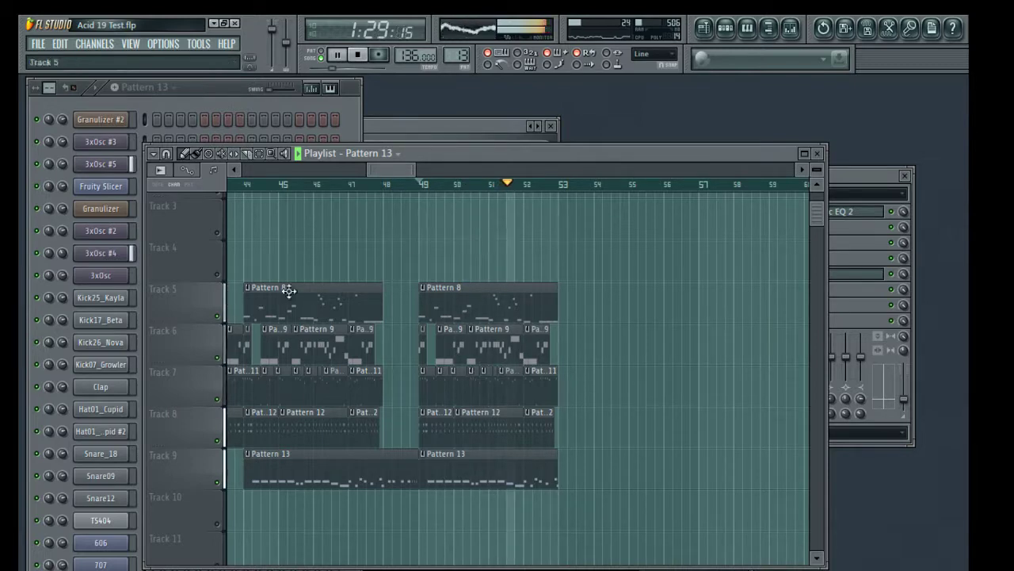
pyautogui.press('space')
pyautogui.moveTo(389, 169); pyautogui.dragTo(382, 172)
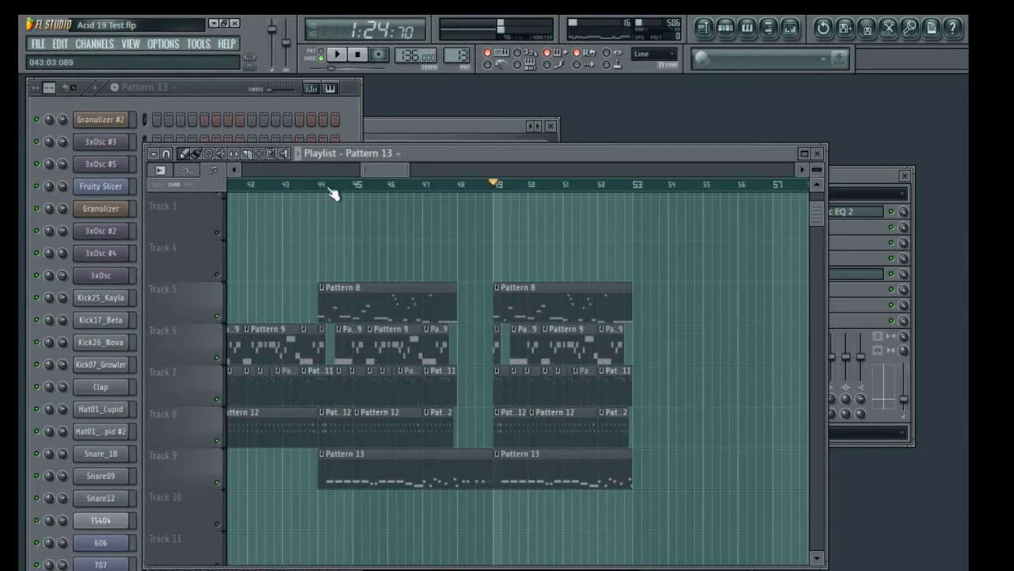
pyautogui.press('space')
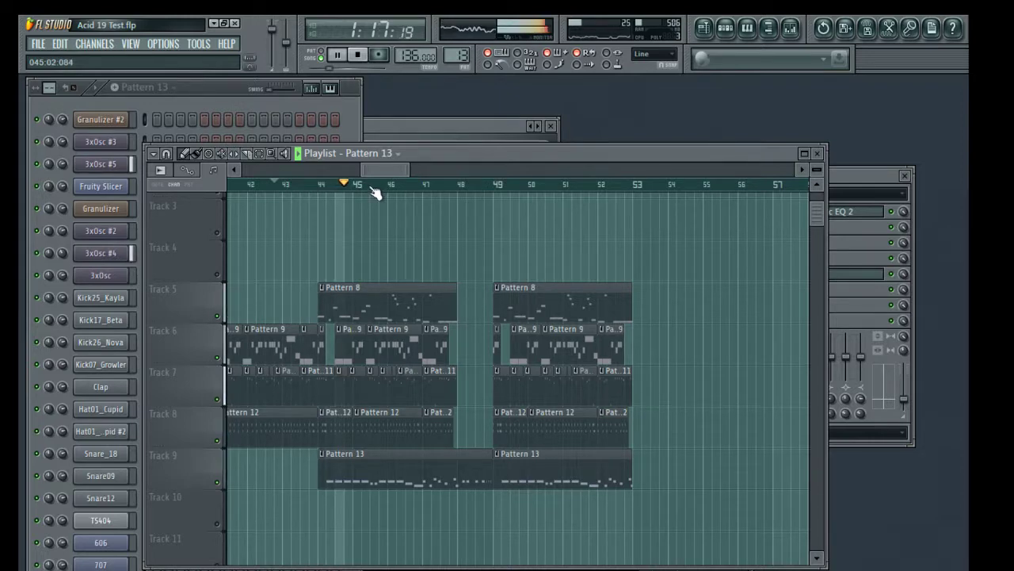
pyautogui.scroll(4, 342, 195)
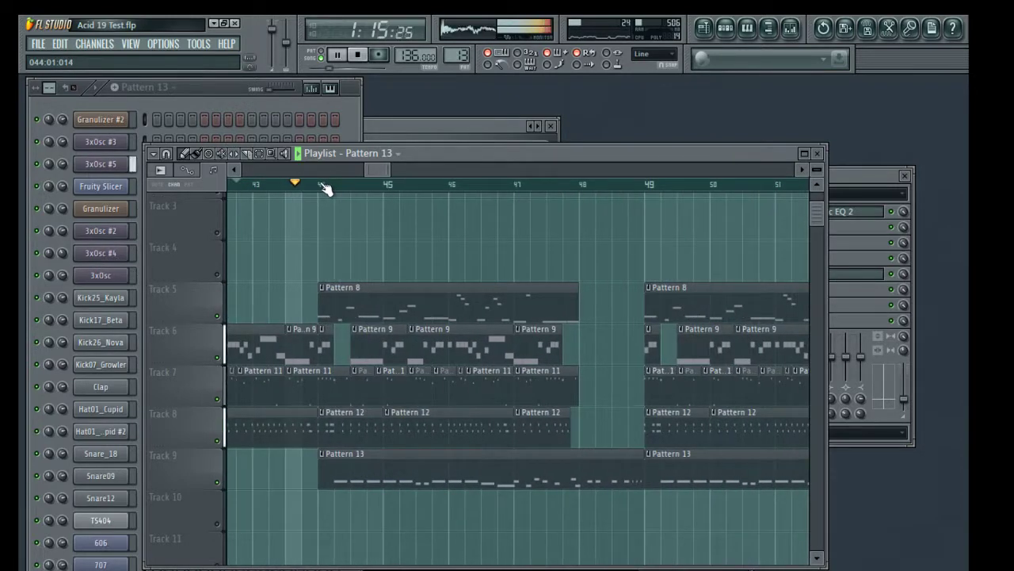
# Replay the arrangement from before bar 44 and compare the playback with Track 8 muted and unmuted.
pyautogui.press('space')
pyautogui.press('space')
pyautogui.press('space')
pyautogui.moveTo(384, 231); pyautogui.dragTo(488, 213)
pyautogui.press('space')
pyautogui.click(218, 423)
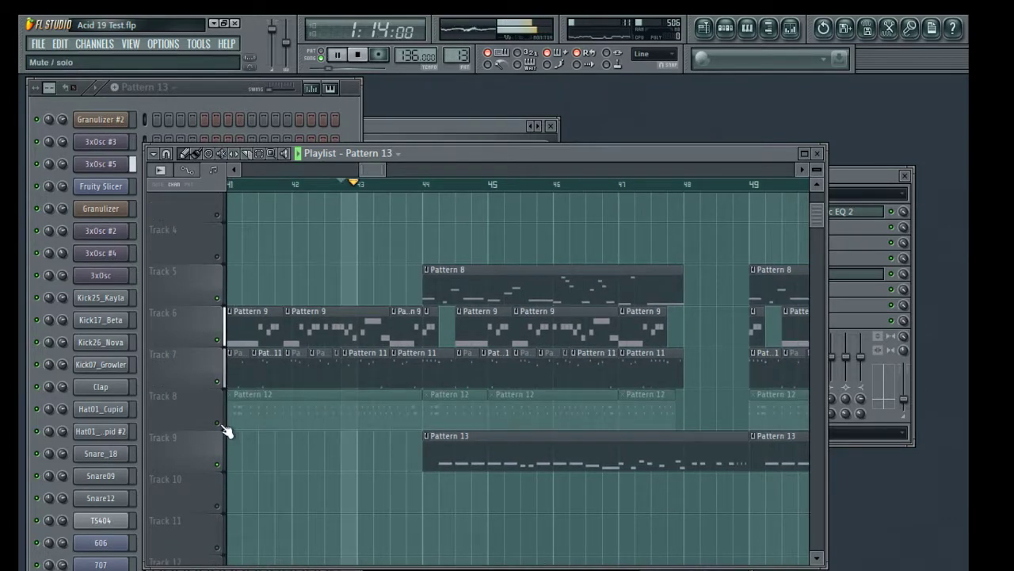
pyautogui.click(218, 423)
pyautogui.press('space')
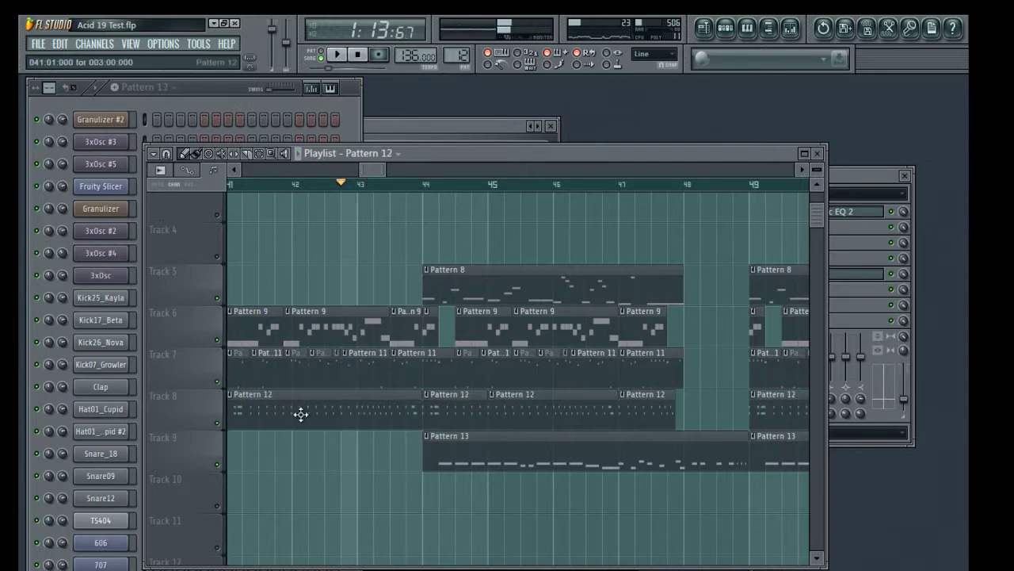
# Examine the YamahaEX5 slice notes of Pattern 12 in the piano roll during playback, and close the editor.
pyautogui.doubleClick(300, 414)
pyautogui.press('space')
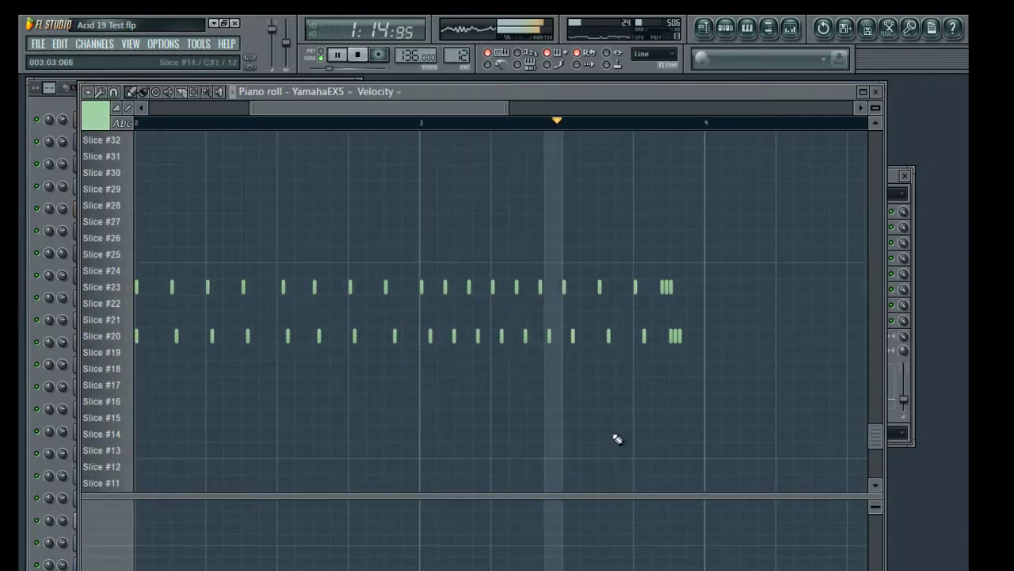
pyautogui.press('space')
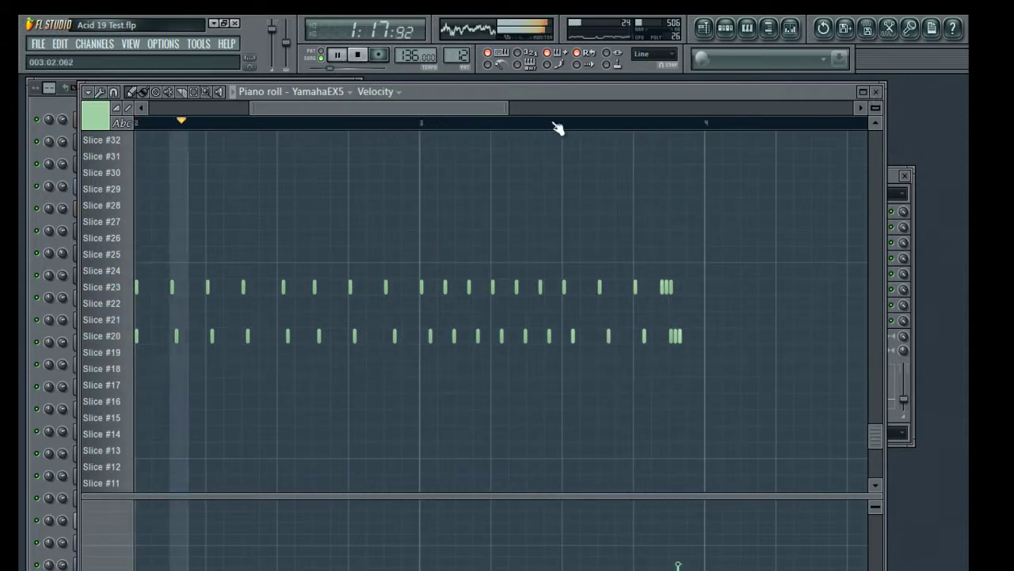
pyautogui.moveTo(453, 527); pyautogui.dragTo(444, 528)
pyautogui.moveTo(444, 569); pyautogui.dragTo(456, 569)
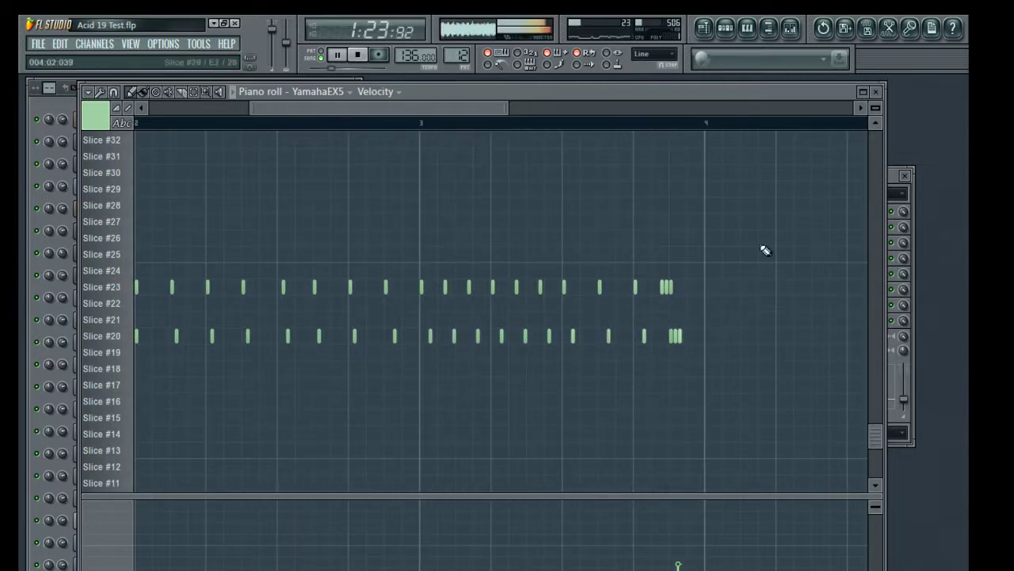
pyautogui.click(877, 92)
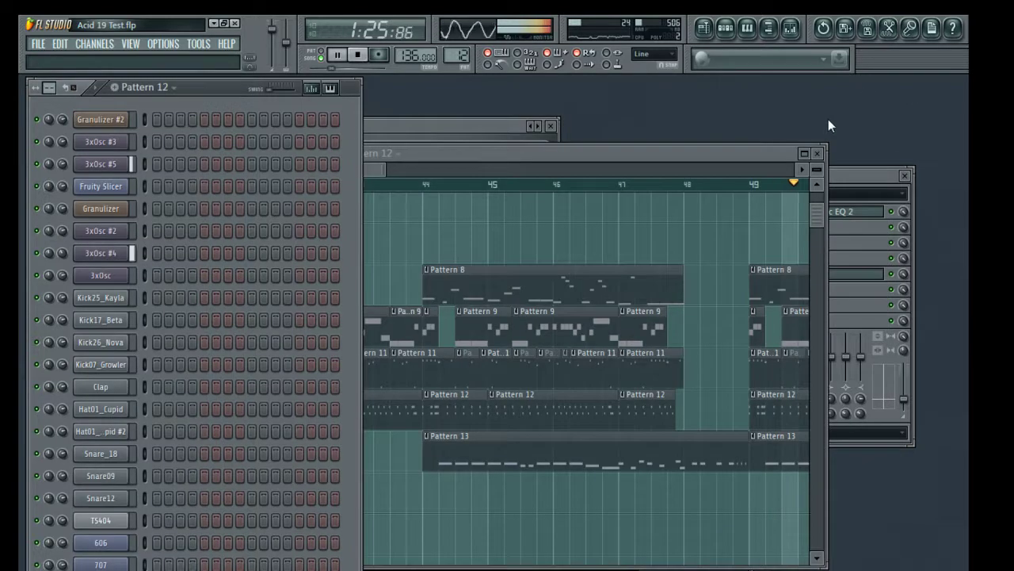
# Set the playback position to bar 49 and listen to the start of the duplicated section.
pyautogui.press('space')
pyautogui.moveTo(377, 170)
pyautogui.mouseDown()
pyautogui.moveTo(404, 166)
pyautogui.moveTo(393, 168)
pyautogui.mouseUp()
pyautogui.click(361, 187)
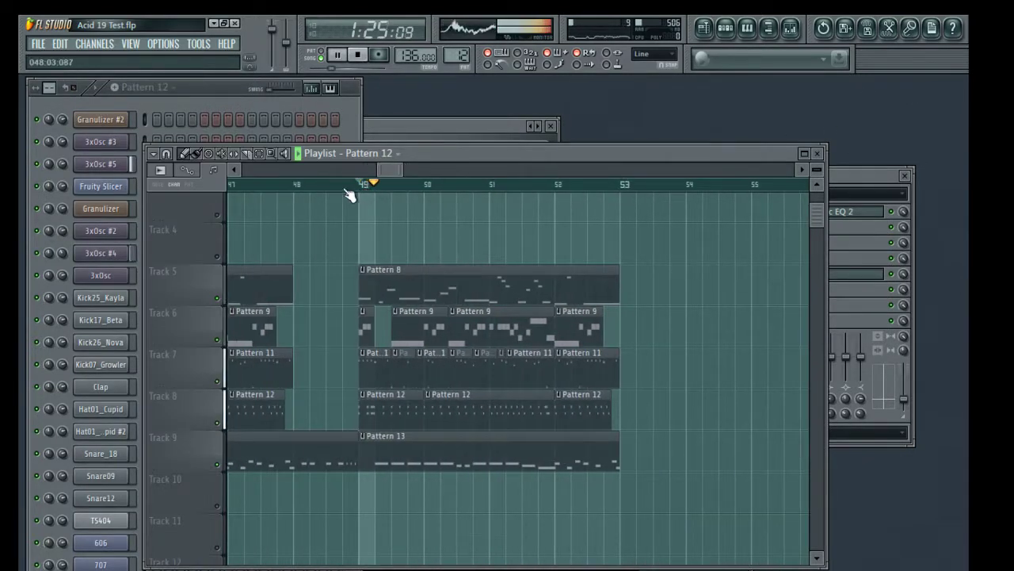
pyautogui.press('space')
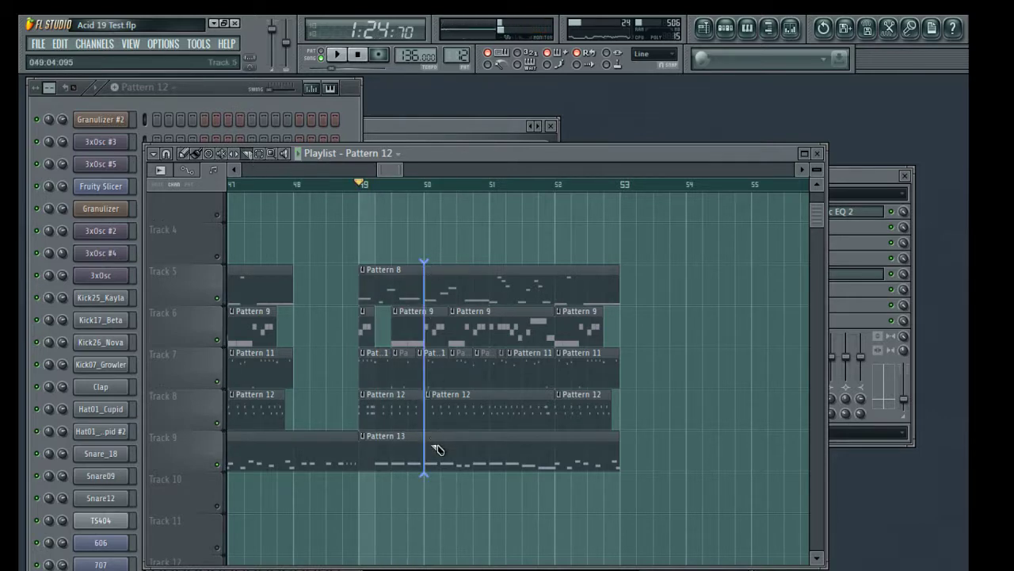
# Slice the Track 5 to 9 clips at bar 50, move the remainder to bar 52 beat 4, and duplicate the bar 49 clips at bar 50.
pyautogui.moveTo(674, 250); pyautogui.dragTo(610, 441)
pyautogui.moveTo(455, 222); pyautogui.dragTo(386, 482)
pyautogui.moveTo(468, 206); pyautogui.dragTo(435, 452)
pyautogui.hotkey('ctrl', 'c')
pyautogui.hotkey('ctrl', 'v')
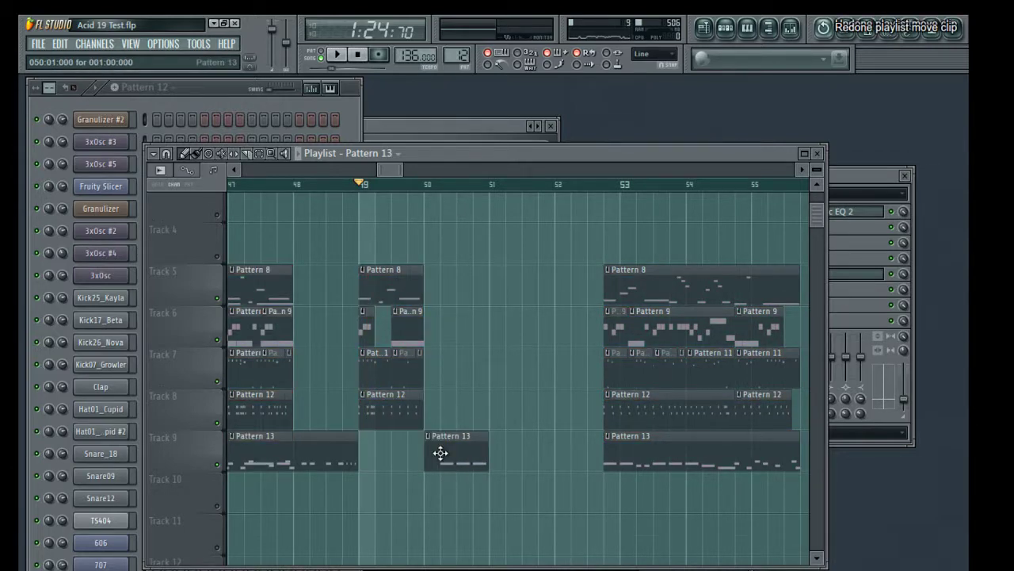
pyautogui.hotkey('ctrl', 'z')
pyautogui.moveTo(270, 453); pyautogui.dragTo(466, 450)
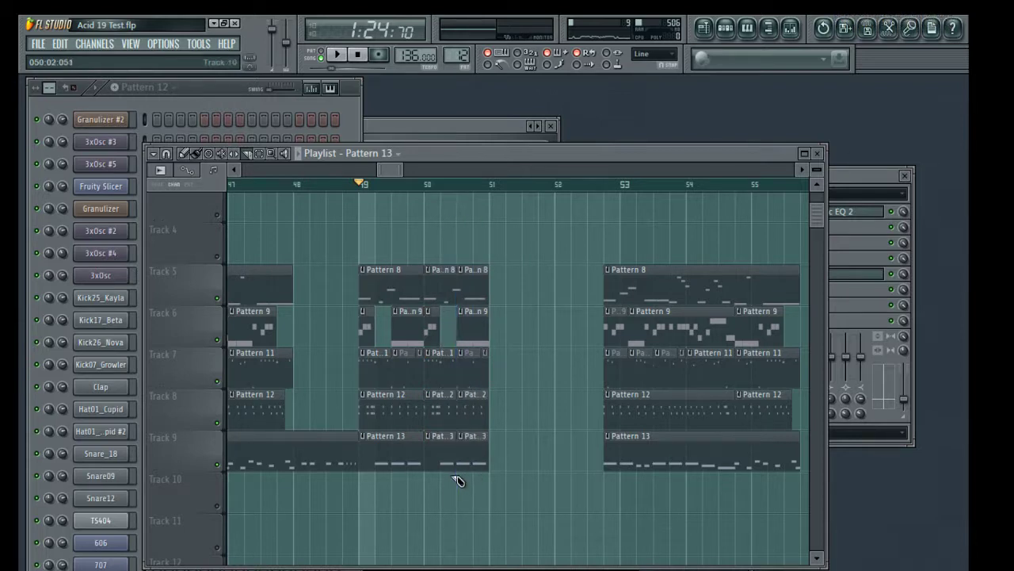
# Move the second half of bar 50 on Tracks 5 to 9 to bar 51, fill the gap with a copy of the first half, and audition.
pyautogui.moveTo(555, 222); pyautogui.dragTo(459, 461)
pyautogui.moveTo(464, 290); pyautogui.dragTo(505, 289)
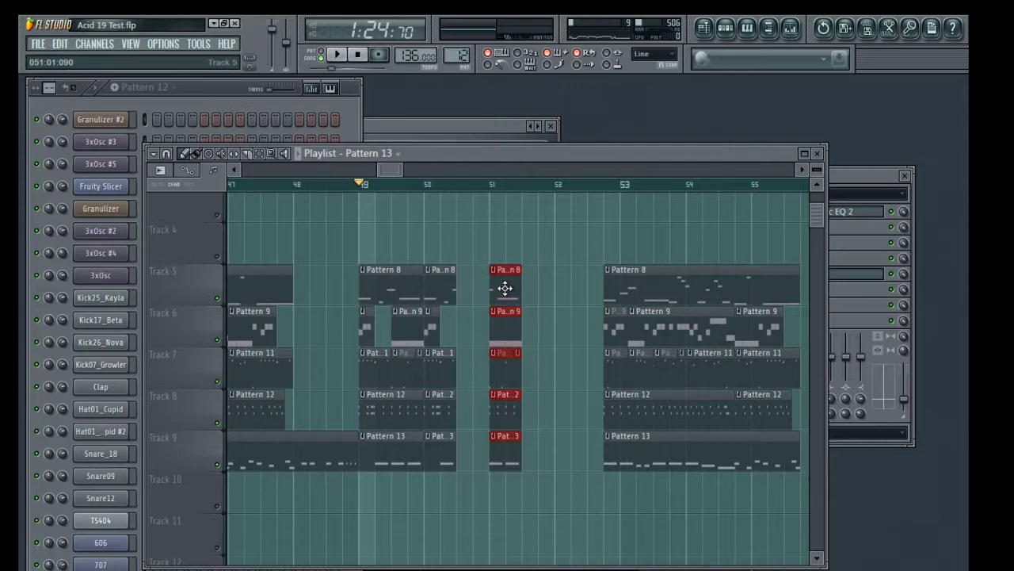
pyautogui.moveTo(479, 222); pyautogui.dragTo(432, 470)
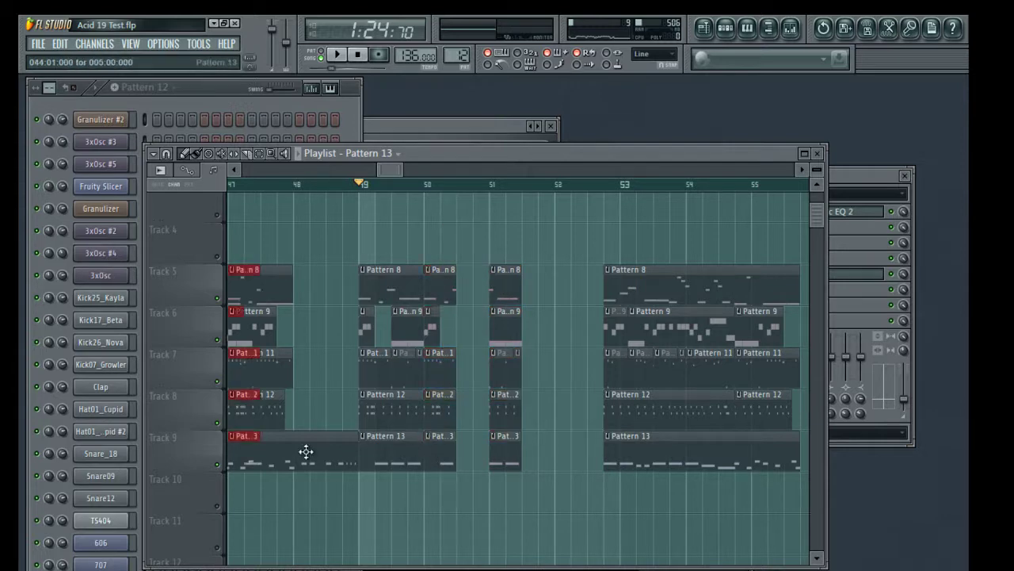
pyautogui.moveTo(248, 455); pyautogui.dragTo(473, 464)
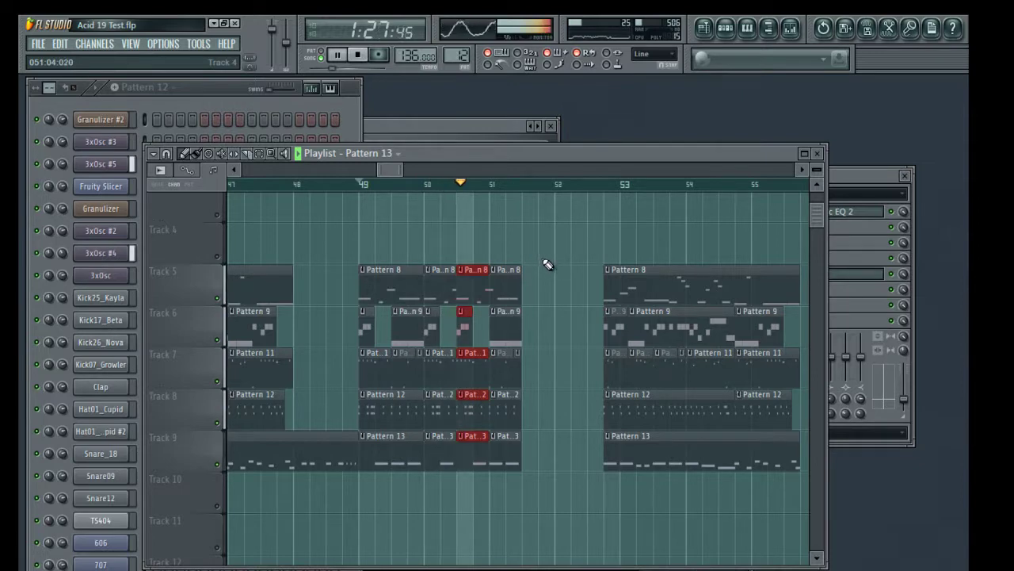
pyautogui.press('space')
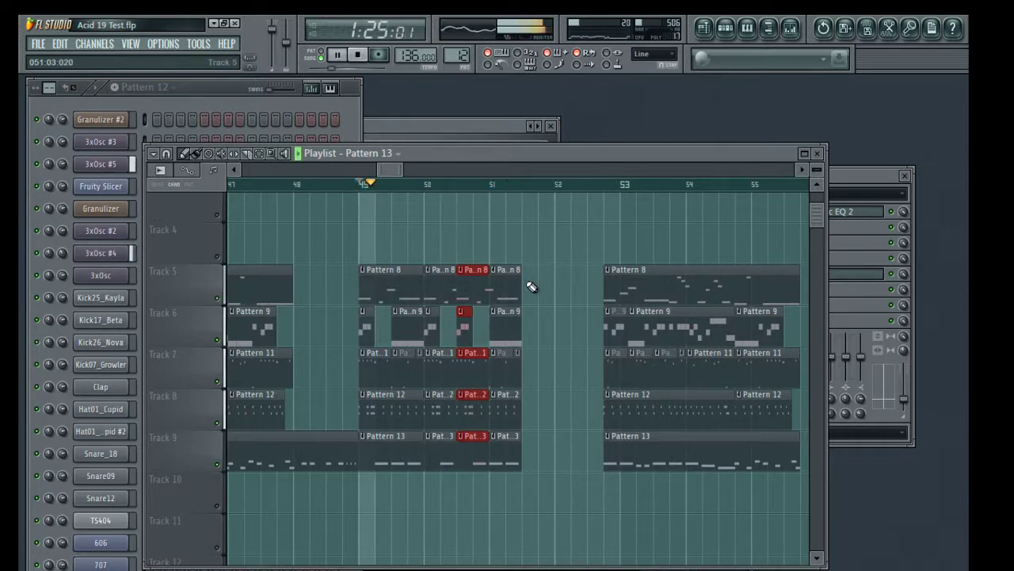
# Move the remaining three-bar clip group to bar 55 beat 2 and duplicate the two-beat clips from bar 51 at bar 51 beat 3.
pyautogui.hscroll(3, 562, 252)
pyautogui.moveTo(460, 219); pyautogui.dragTo(724, 464)
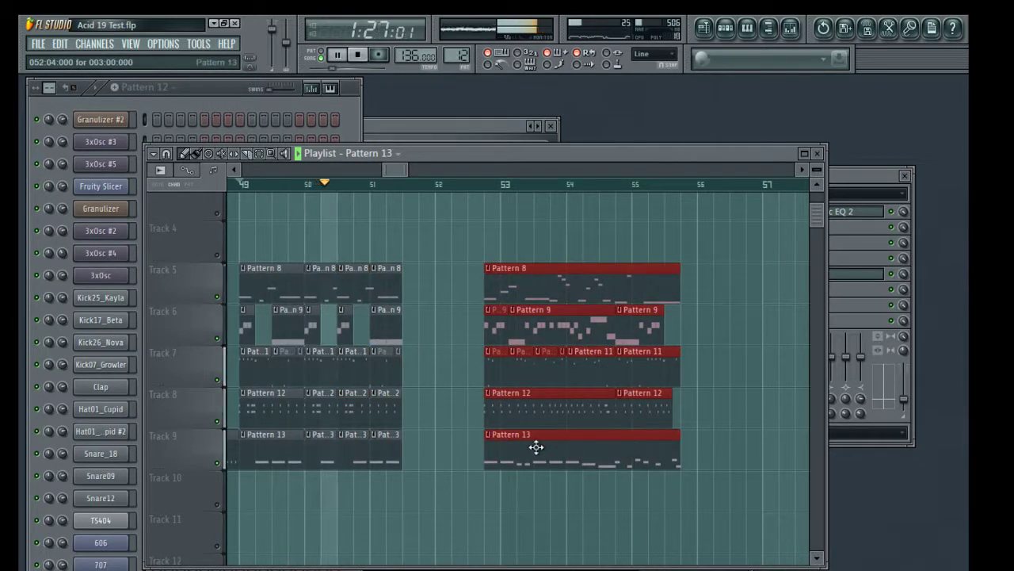
pyautogui.moveTo(538, 447); pyautogui.dragTo(695, 446)
pyautogui.moveTo(441, 221); pyautogui.dragTo(385, 460)
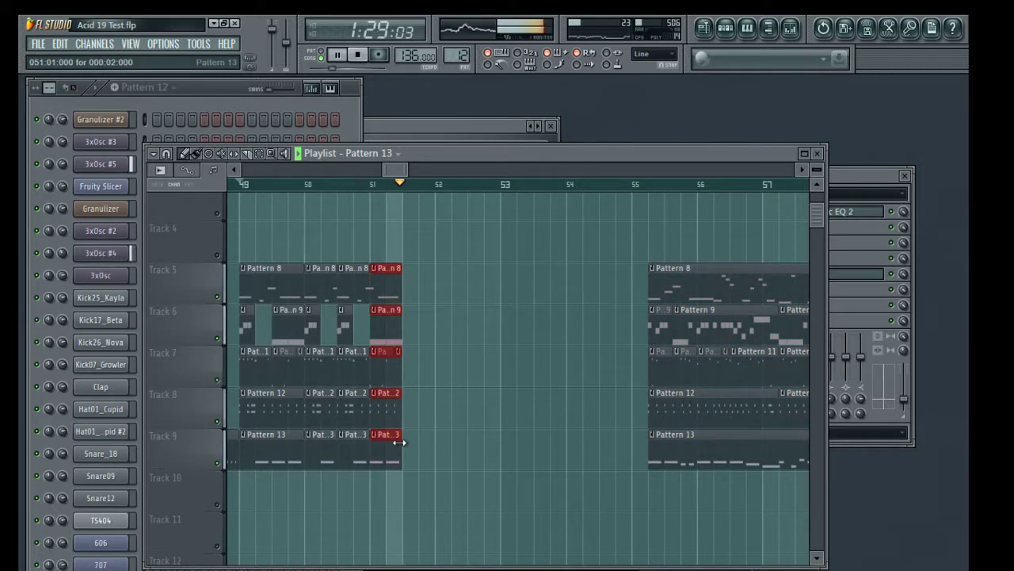
pyautogui.press('space')
pyautogui.moveTo(403, 362); pyautogui.dragTo(420, 288)
pyautogui.scroll(3, 411, 181)
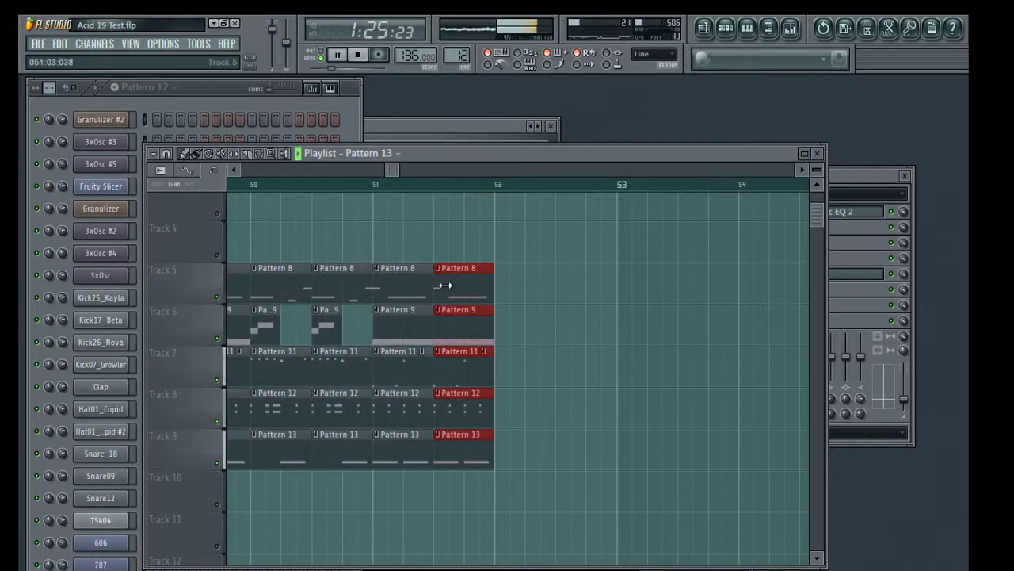
# Set snapping to (none), shorten the clips at bar 51 beat 3 to end before bar 52, and delete the leftover Pattern 11 piece.
pyautogui.click(654, 54)
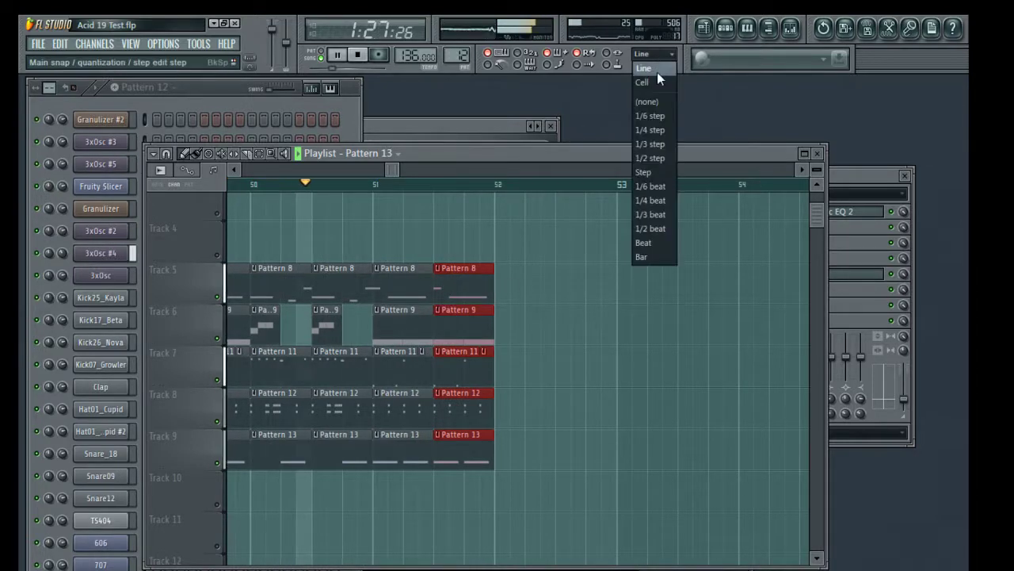
pyautogui.click(650, 102)
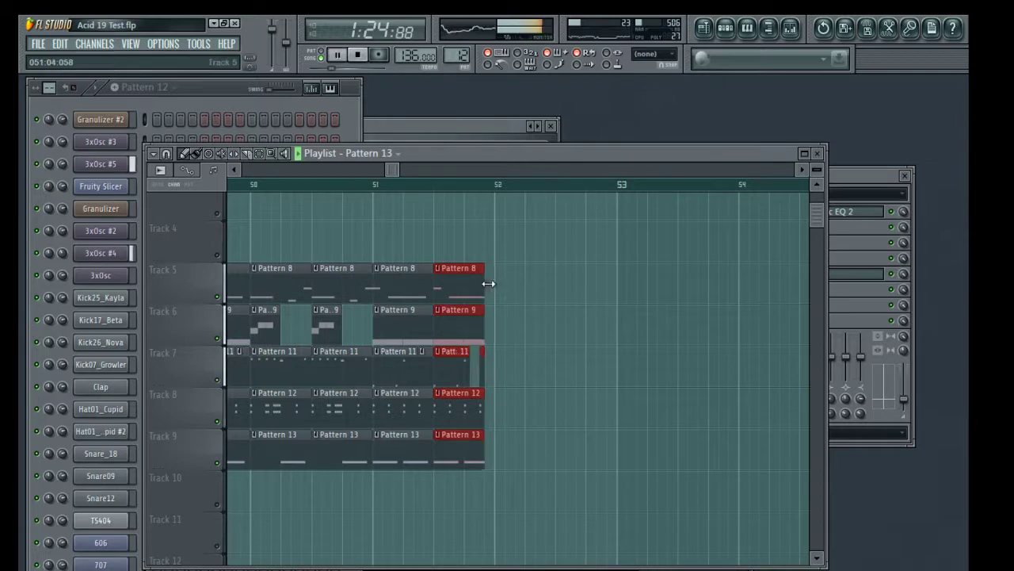
pyautogui.rightClick(466, 354)
pyautogui.moveTo(493, 222); pyautogui.dragTo(459, 499)
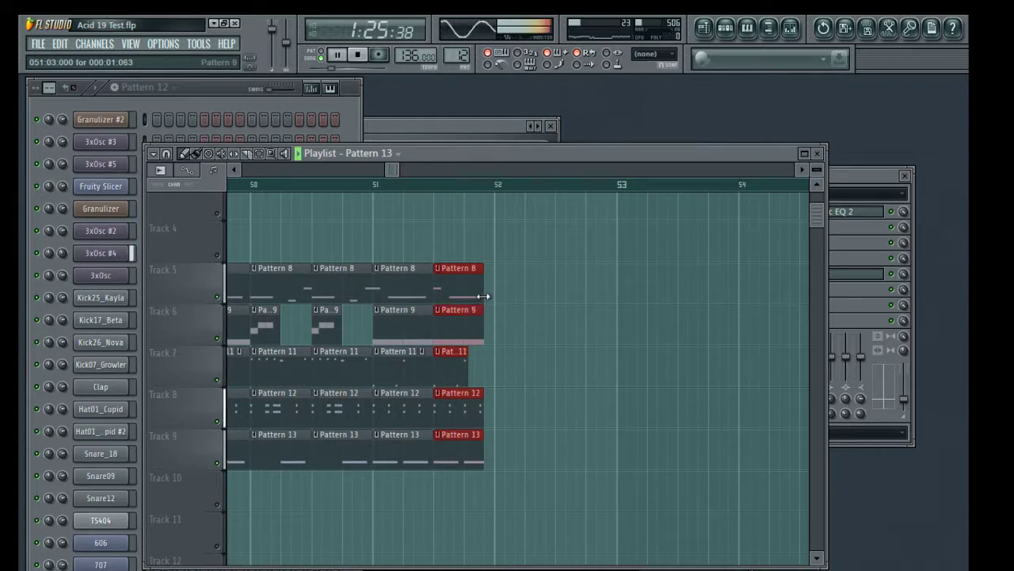
pyautogui.moveTo(463, 294); pyautogui.dragTo(462, 294)
# Return snapping to Line and lengthen the selected clips at bar 51 beat 3 to slightly past bar 52.
pyautogui.click(655, 54)
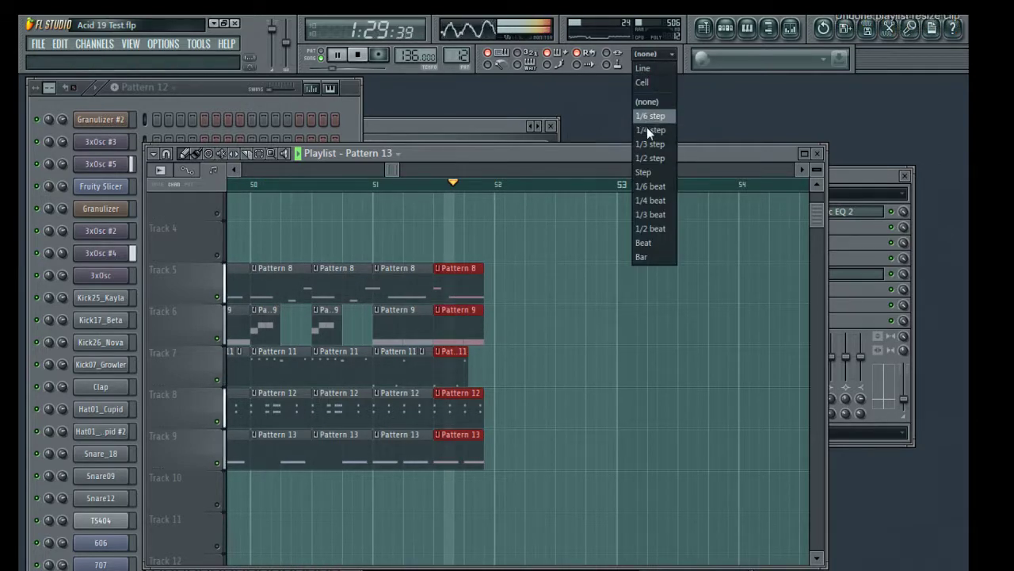
pyautogui.click(643, 68)
pyautogui.press('space')
pyautogui.moveTo(470, 282); pyautogui.dragTo(498, 280)
pyautogui.hotkey('ctrl', 'z')
pyautogui.hotkey('ctrl', 'z')
pyautogui.hotkey('ctrl', 'z')
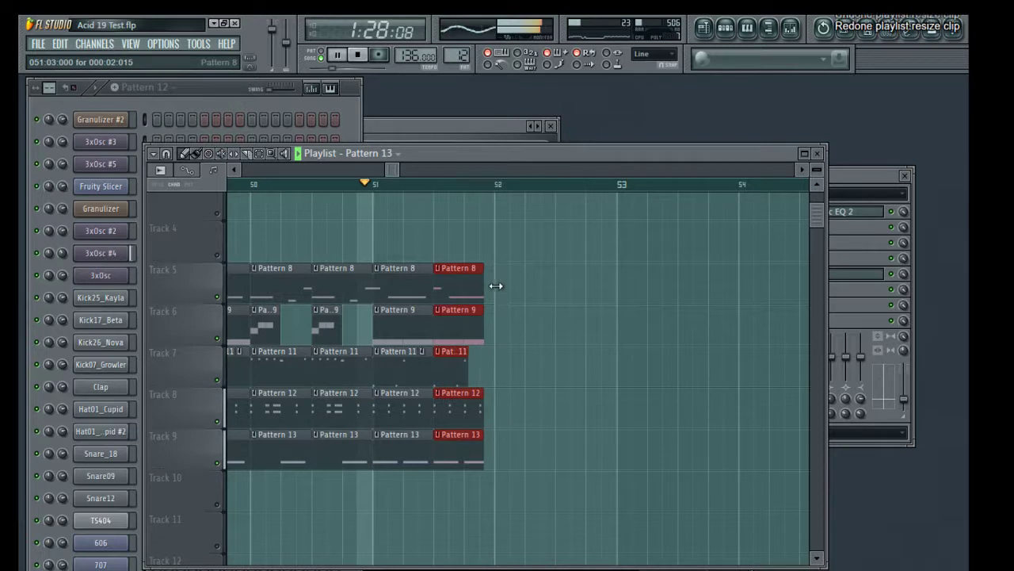
pyautogui.hotkey('ctrl', 'alt', 'z')
pyautogui.press('space')
pyautogui.moveTo(532, 242); pyautogui.dragTo(445, 449)
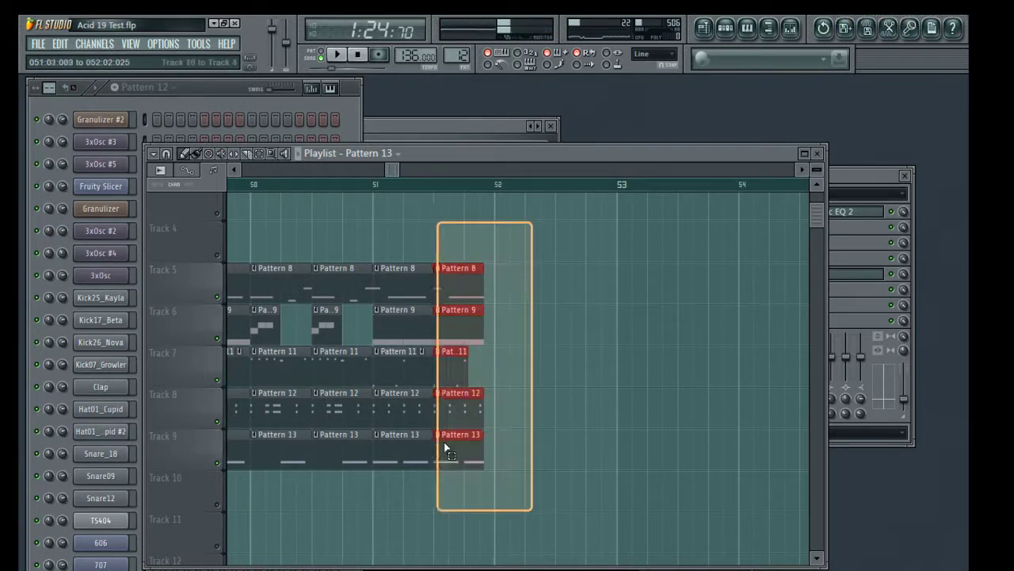
pyautogui.moveTo(444, 504); pyautogui.dragTo(445, 505)
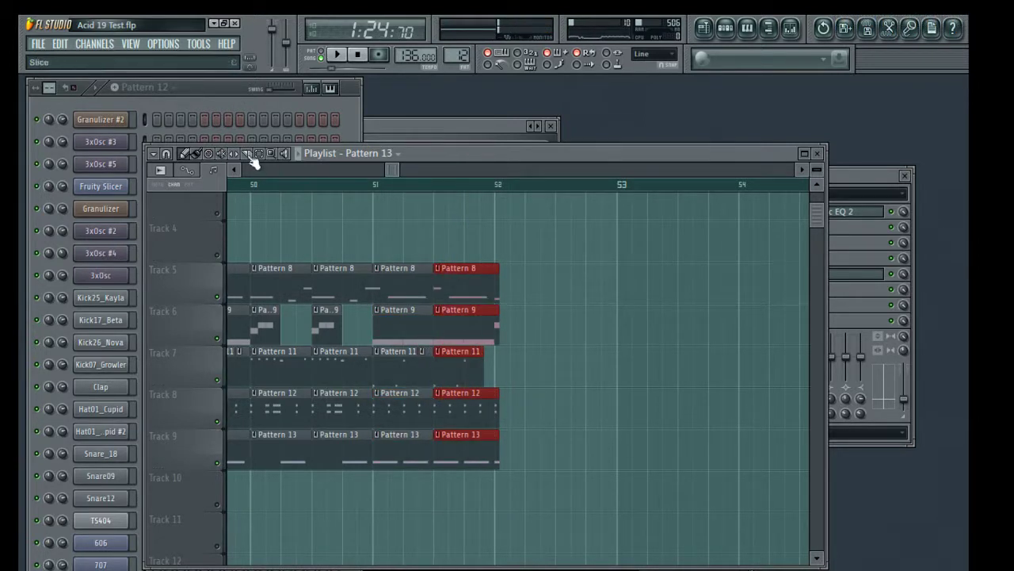
# Slice the lengthened clips on Tracks 5 to 9 at bar 52 and delete the tails past that bar line.
pyautogui.click(497, 484)
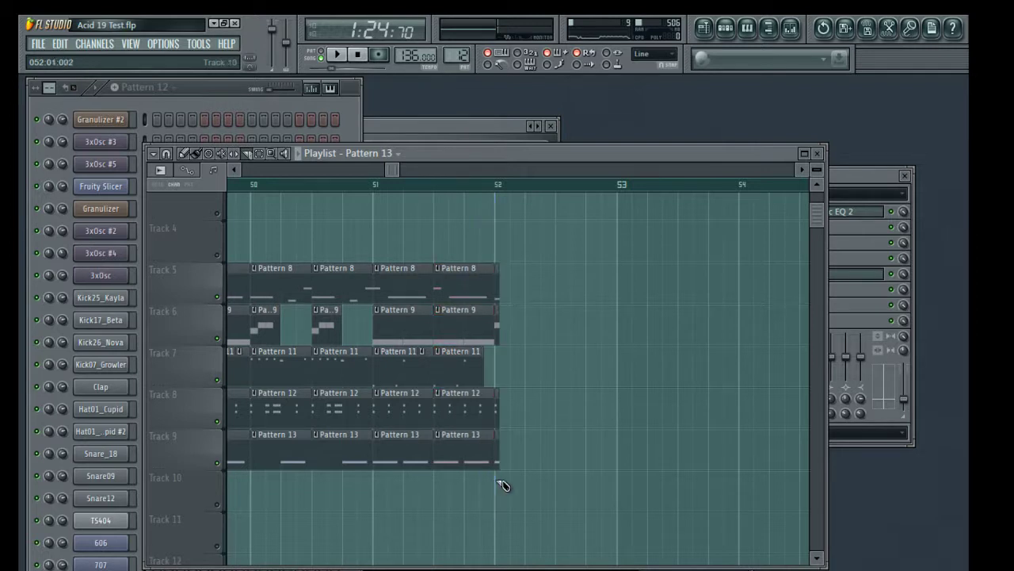
pyautogui.click(497, 272)
pyautogui.click(498, 272)
pyautogui.rightClick(497, 278)
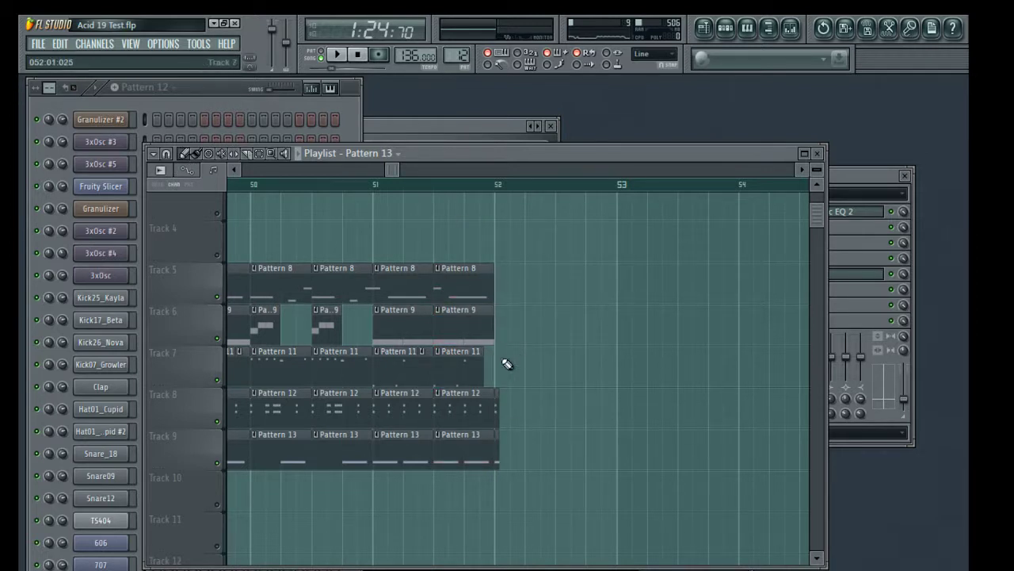
pyautogui.rightClick(497, 437)
pyautogui.click(499, 441)
pyautogui.moveTo(499, 441); pyautogui.dragTo(497, 446)
# Shorten the Track 5 to 9 clips at bar 51 beat 3 to one beat and duplicate them at beat 4.
pyautogui.moveTo(536, 222); pyautogui.dragTo(443, 515)
pyautogui.moveTo(493, 460); pyautogui.dragTo(458, 454)
pyautogui.moveTo(490, 221); pyautogui.dragTo(444, 500)
pyautogui.moveTo(322, 447); pyautogui.dragTo(482, 444)
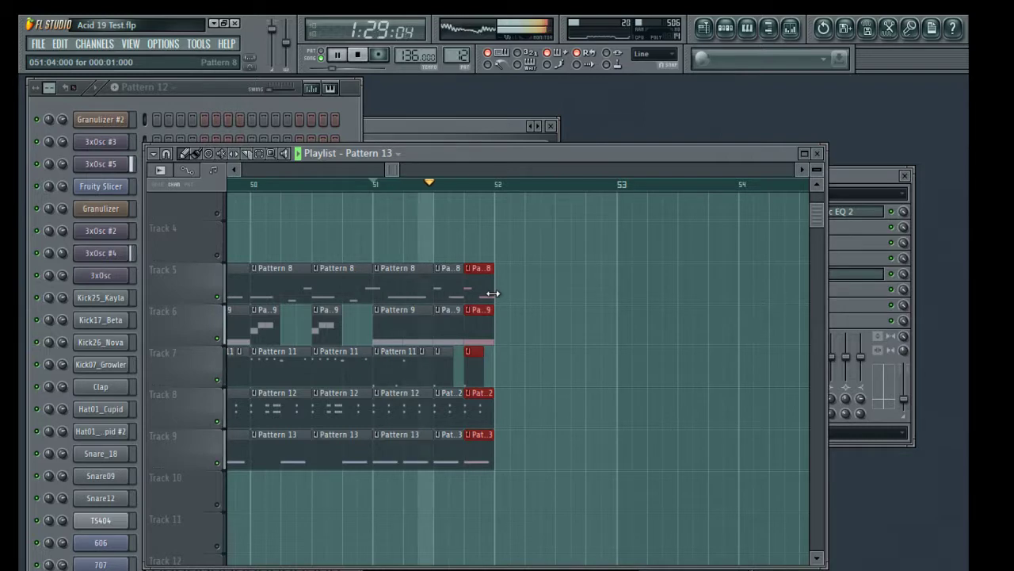
# Duplicate the two-beat clips from the start of bar 51 on Tracks 5 to 9 at bar 52, and audition the transition.
pyautogui.moveTo(412, 220); pyautogui.dragTo(539, 441)
pyautogui.press('space')
pyautogui.press('space')
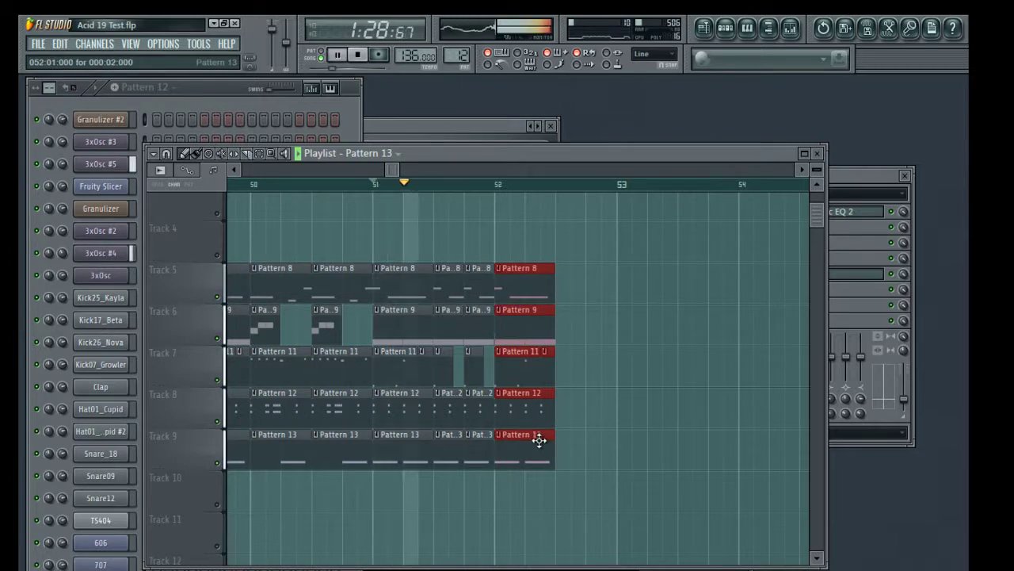
pyautogui.press('space')
pyautogui.press('space')
pyautogui.moveTo(525, 441); pyautogui.dragTo(540, 438)
pyautogui.press('space')
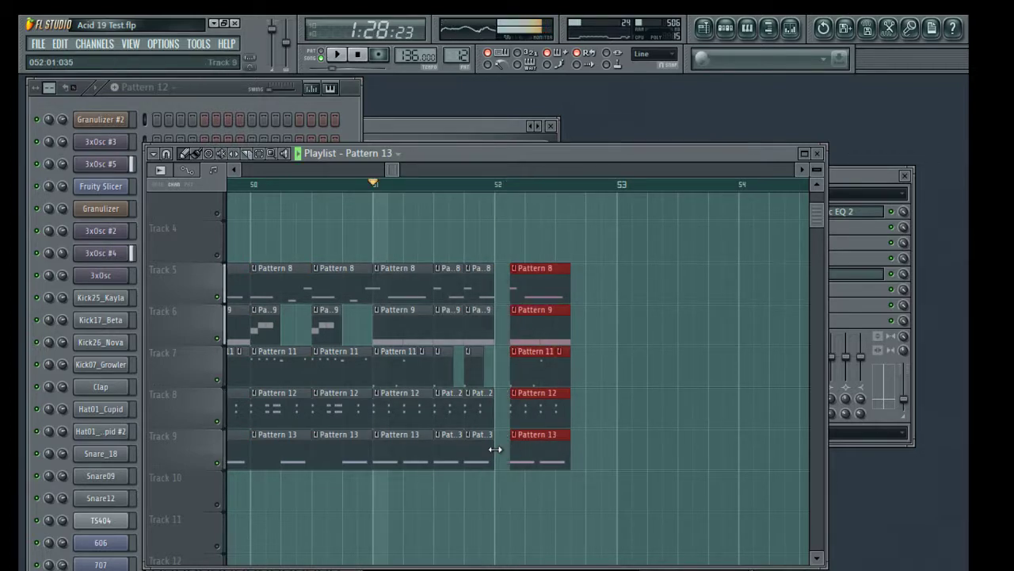
pyautogui.hotkey('ctrl', 'z')
# Slip the contents of the two-beat clips at bar 52 to another part of their patterns, and play from bar 51.
pyautogui.press('space')
pyautogui.moveTo(548, 446); pyautogui.dragTo(568, 442)
pyautogui.moveTo(498, 455); pyautogui.dragTo(573, 441)
pyautogui.press('space')
pyautogui.moveTo(498, 455); pyautogui.dragTo(528, 450)
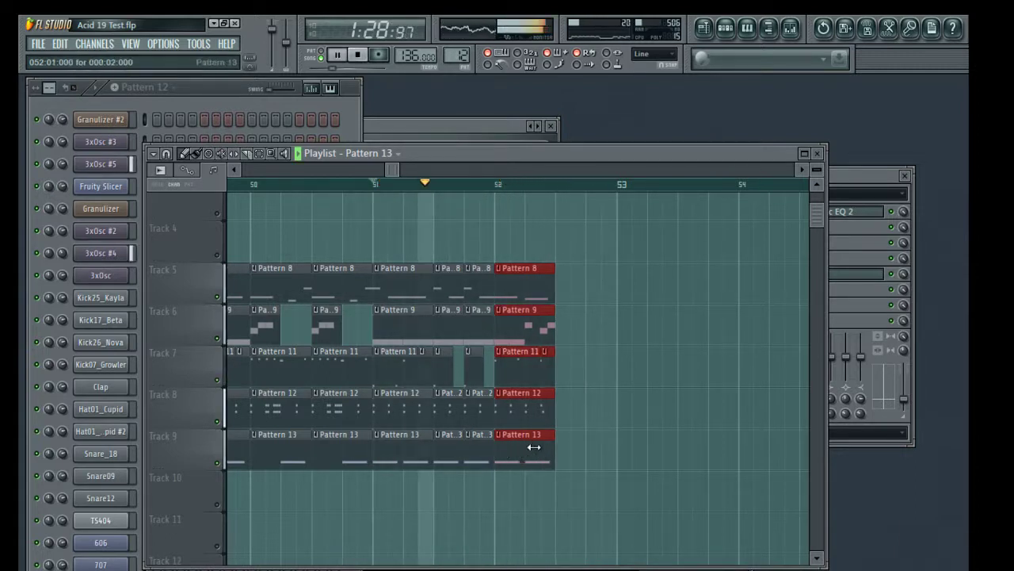
pyautogui.moveTo(552, 445); pyautogui.dragTo(611, 441)
pyautogui.moveTo(500, 454); pyautogui.dragTo(524, 442)
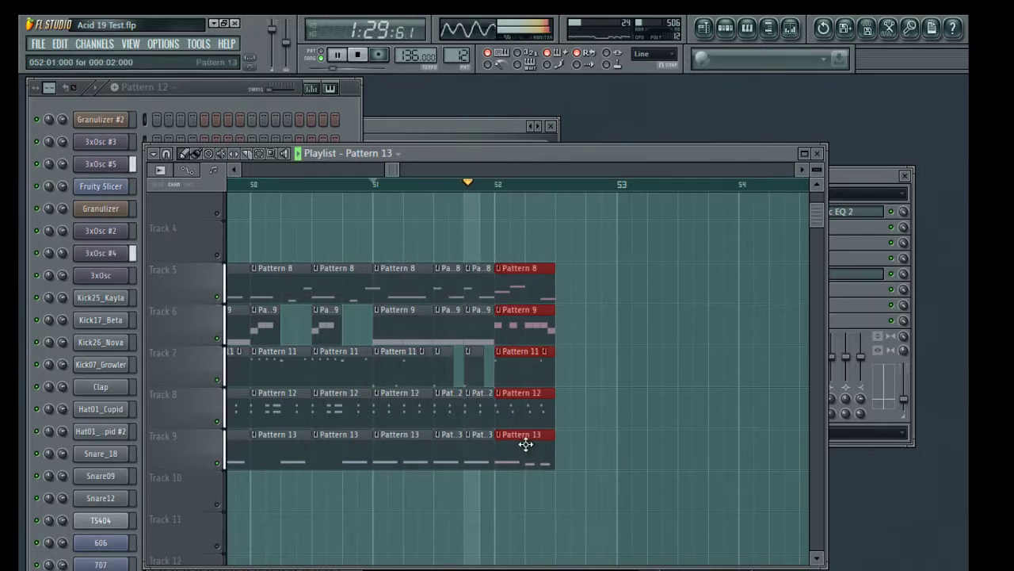
pyautogui.press('space')
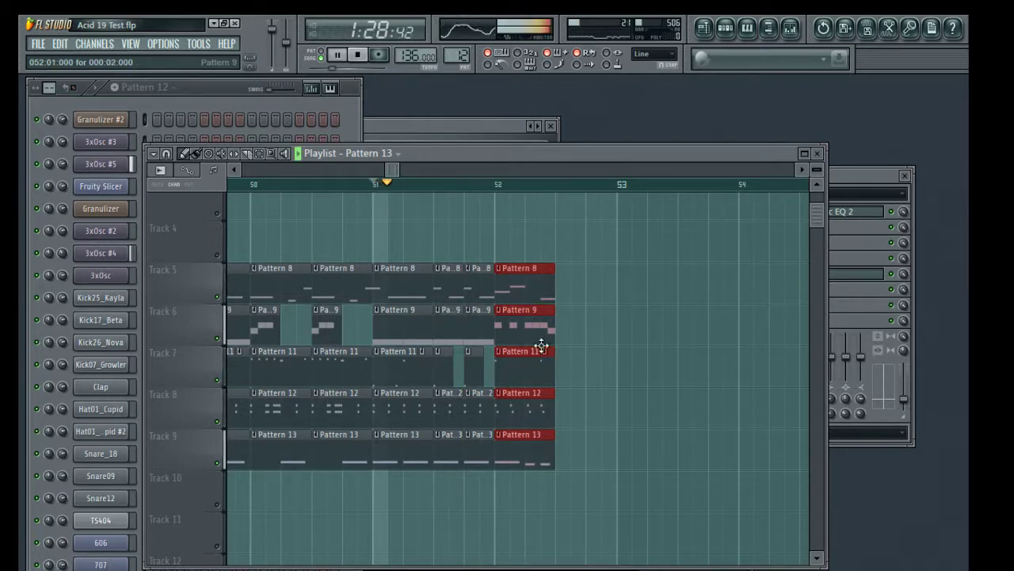
# Slip the bar 52 clips' contents further to a different section of the patterns and audition the result.
pyautogui.press('space')
pyautogui.moveTo(525, 284); pyautogui.dragTo(639, 276)
pyautogui.moveTo(515, 285); pyautogui.dragTo(555, 285)
pyautogui.press('space')
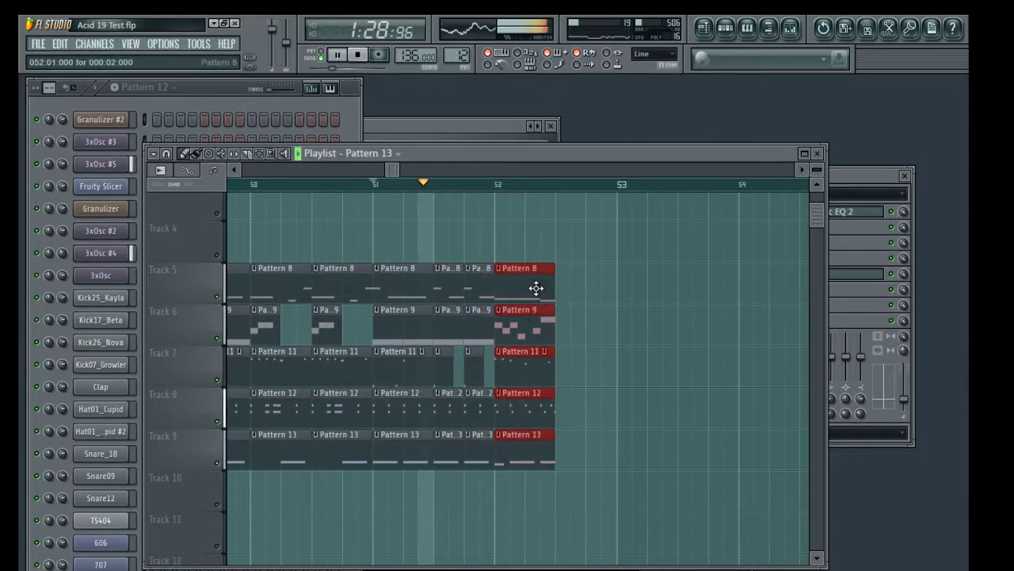
# Try removing the Pattern 12 clip at bar 52 on Track 8 during playback, and undo the deletion.
pyautogui.rightClick(520, 412)
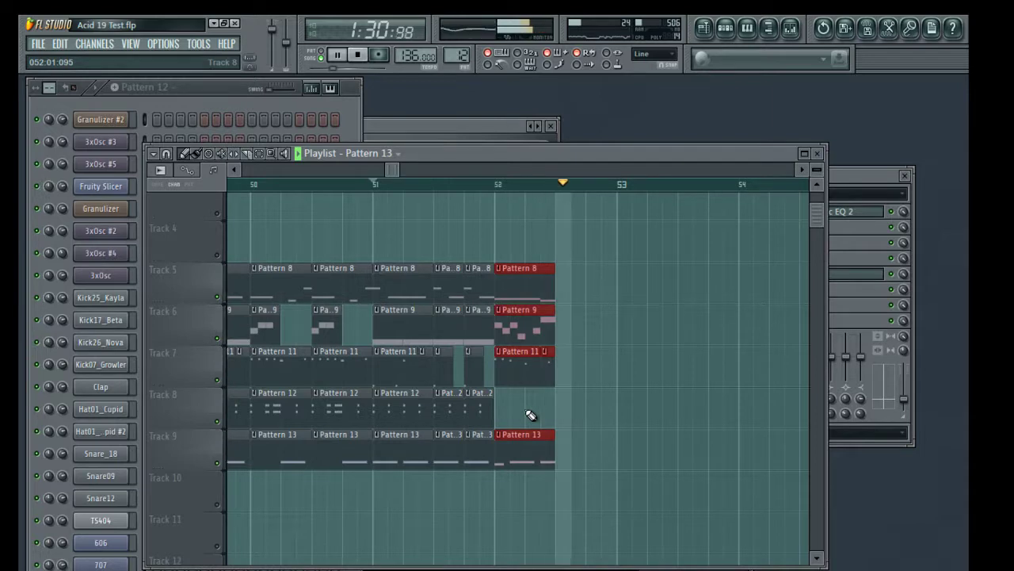
pyautogui.hotkey('ctrl', 'z')
pyautogui.press('space')
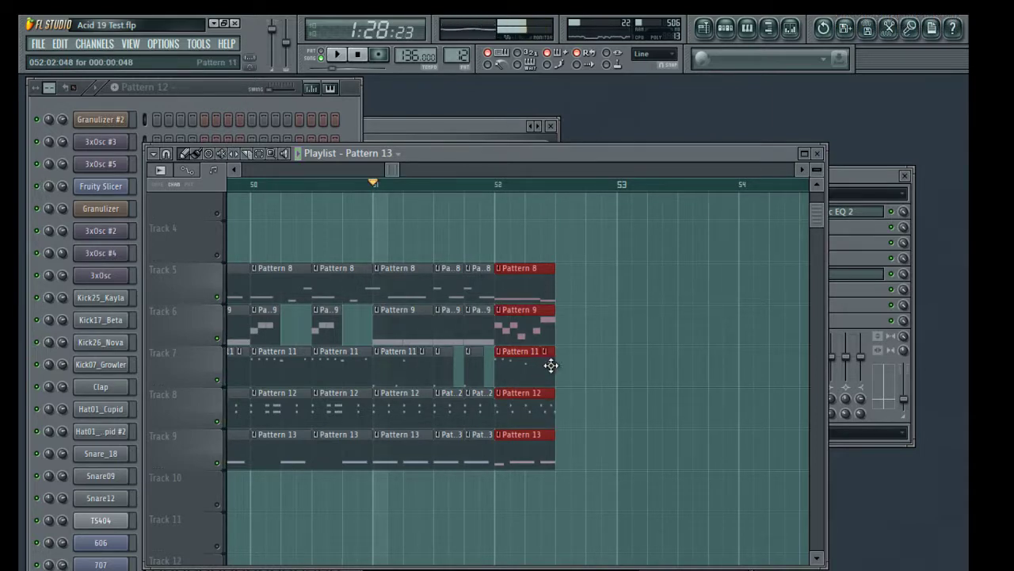
# Shift the contents of the bar 52 clips by half a beat, trim them back to two beats, and audition the change.
pyautogui.hotkey('ctrl', 'z')
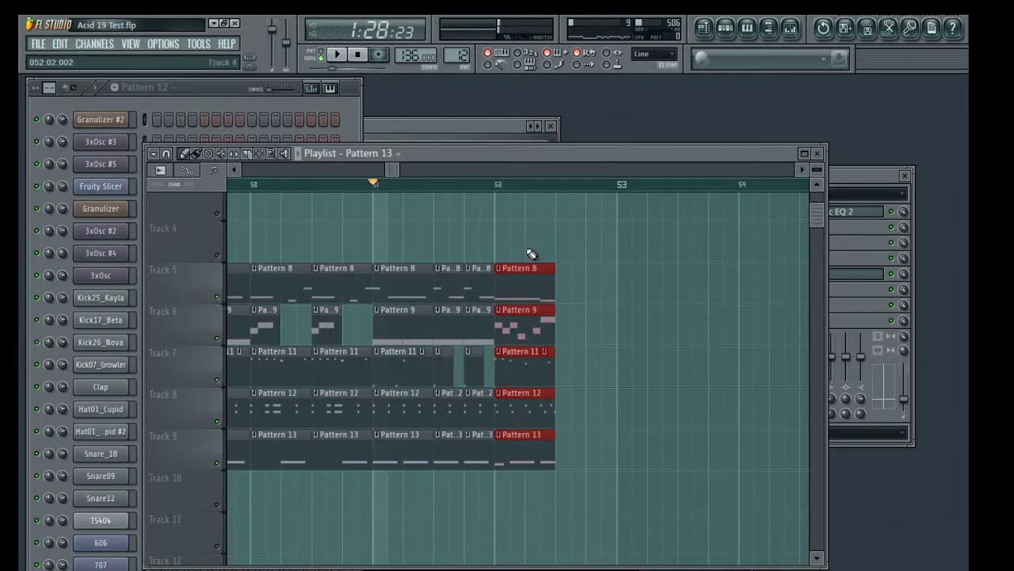
pyautogui.moveTo(526, 263); pyautogui.dragTo(534, 286)
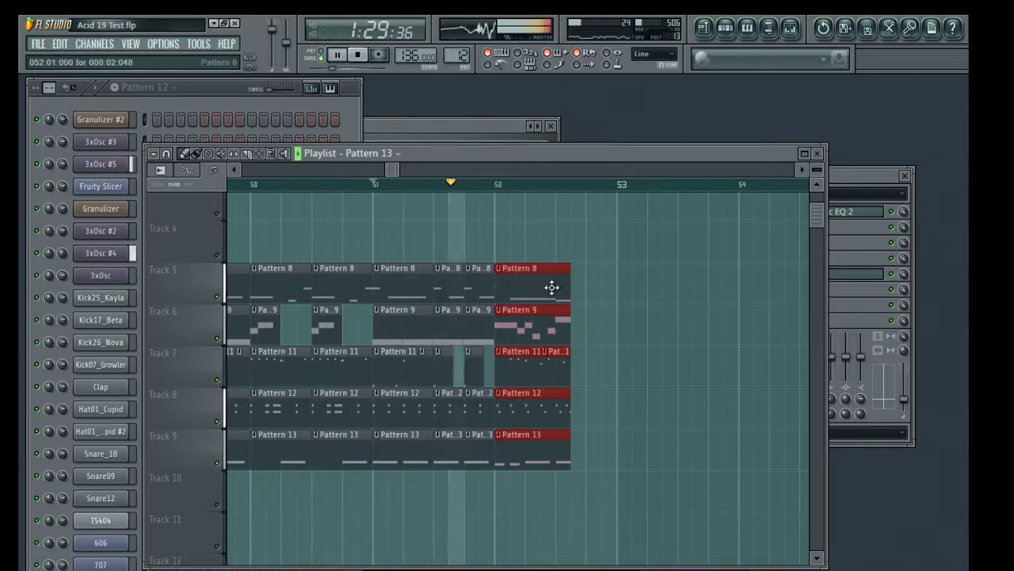
pyautogui.moveTo(571, 285)
pyautogui.mouseDown()
pyautogui.moveTo(555, 285)
pyautogui.moveTo(583, 275)
pyautogui.mouseUp()
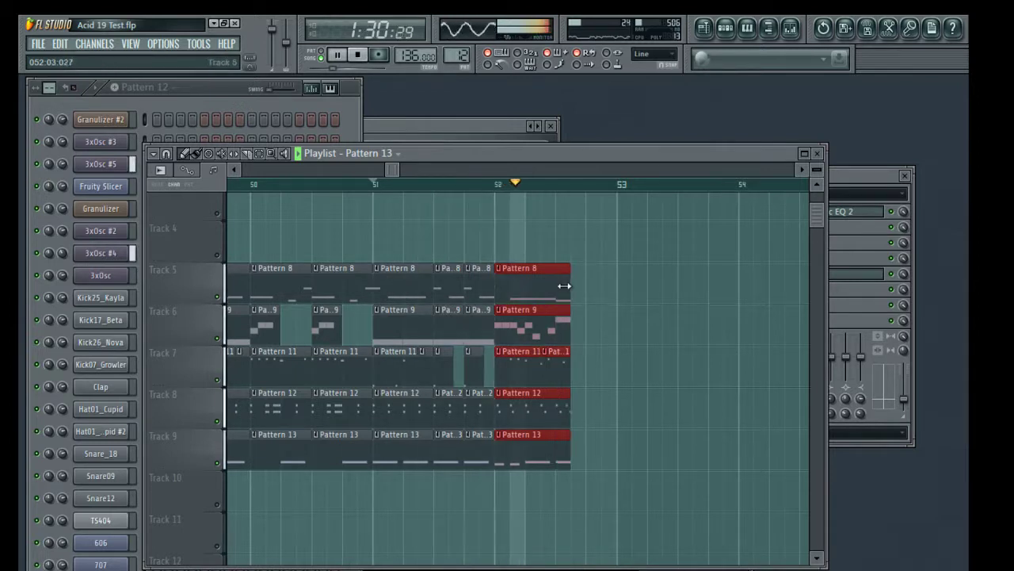
pyautogui.press('space')
pyautogui.press('space')
pyautogui.moveTo(565, 278); pyautogui.dragTo(555, 278)
pyautogui.press('space')
# Duplicate the one-beat clips from the end of bar 51 at beat 3 of bar 52, and two-beat clips from bar 50 at beat 4.
pyautogui.moveTo(472, 222); pyautogui.dragTo(479, 508)
pyautogui.moveTo(485, 454); pyautogui.dragTo(574, 457)
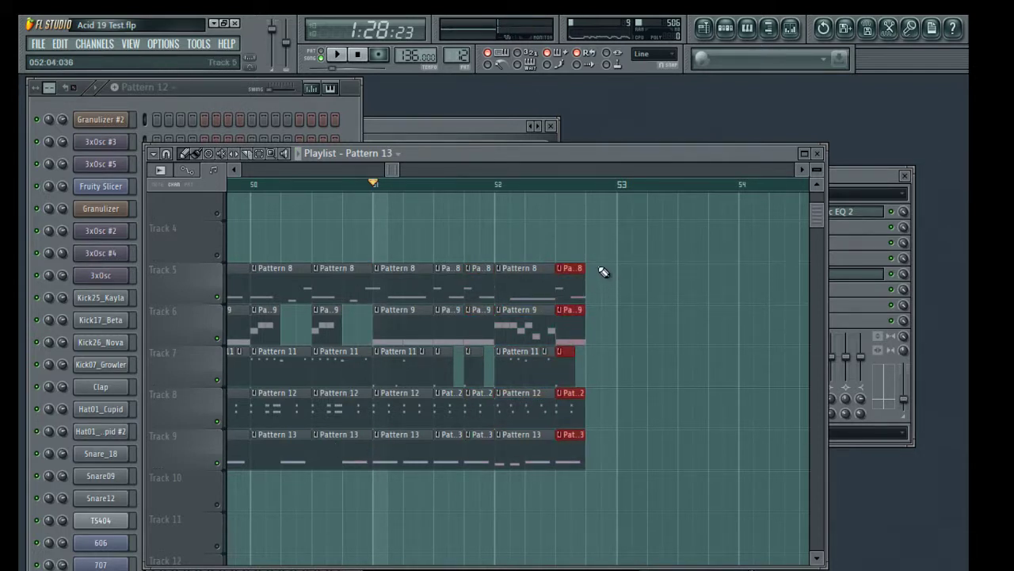
pyautogui.moveTo(350, 222); pyautogui.dragTo(611, 420)
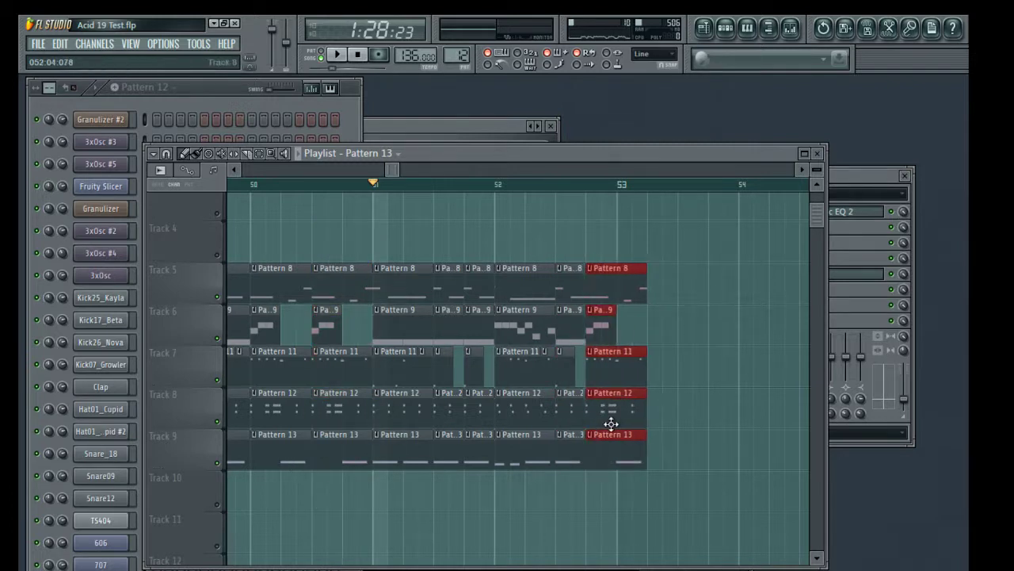
pyautogui.press('space')
pyautogui.moveTo(642, 290)
pyautogui.mouseDown()
pyautogui.moveTo(607, 289)
pyautogui.moveTo(642, 287)
pyautogui.mouseUp()
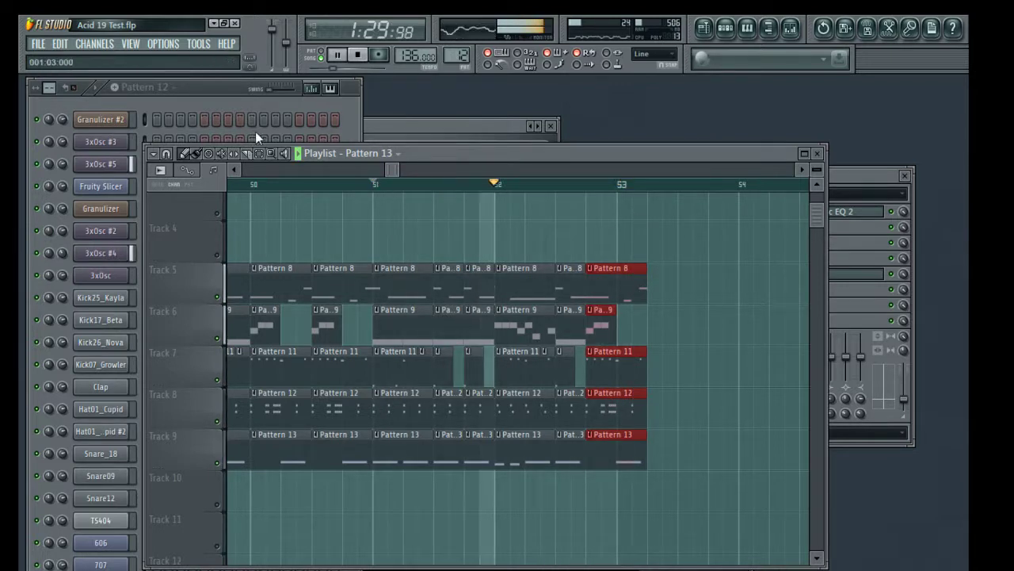
# Slice the newest two-beat clips at the start of bar 53 and shorten the part after the cut to half a beat.
pyautogui.moveTo(630, 220); pyautogui.dragTo(619, 520)
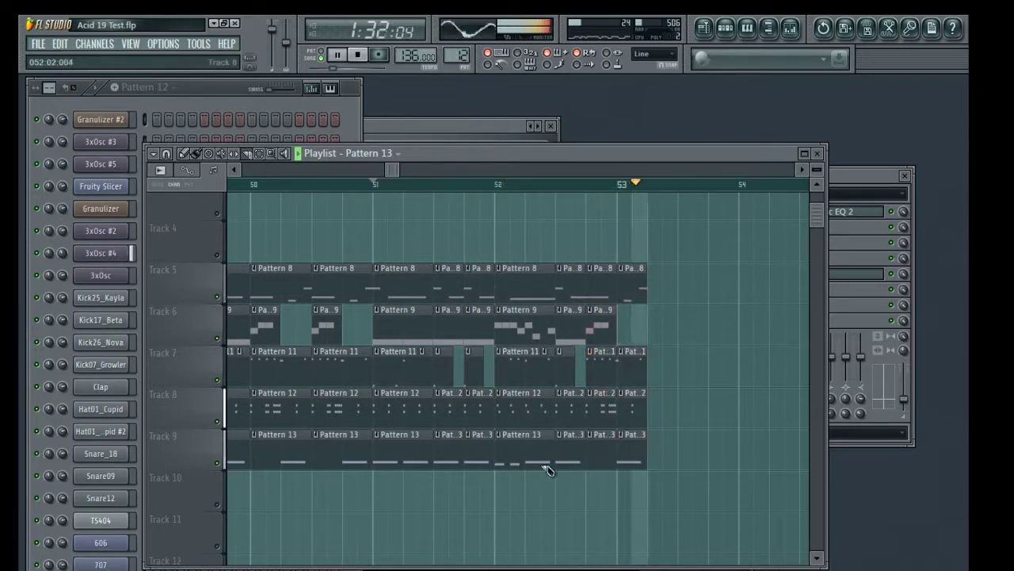
pyautogui.moveTo(652, 222); pyautogui.dragTo(630, 508)
pyautogui.moveTo(646, 458); pyautogui.dragTo(630, 457)
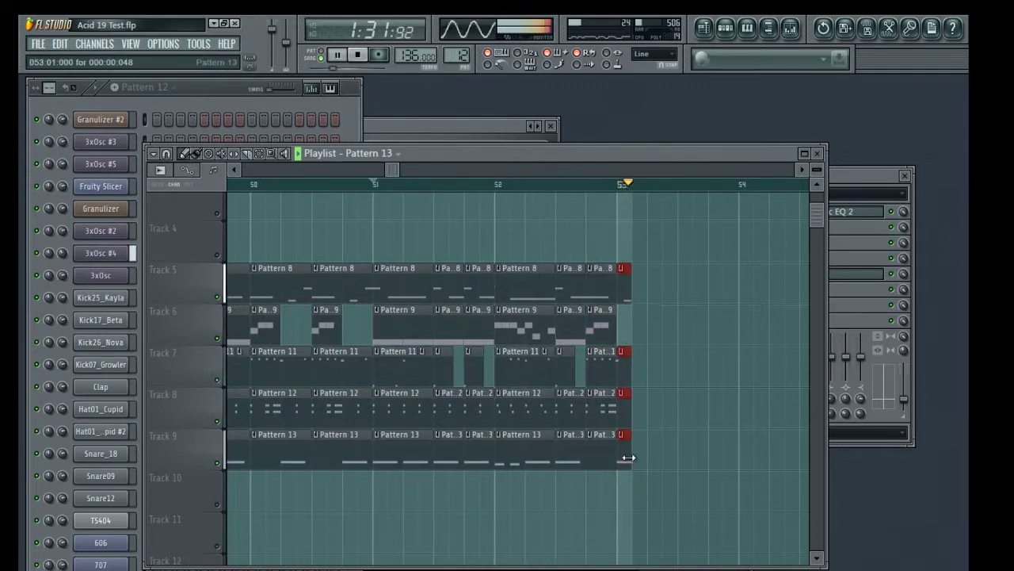
pyautogui.press('space')
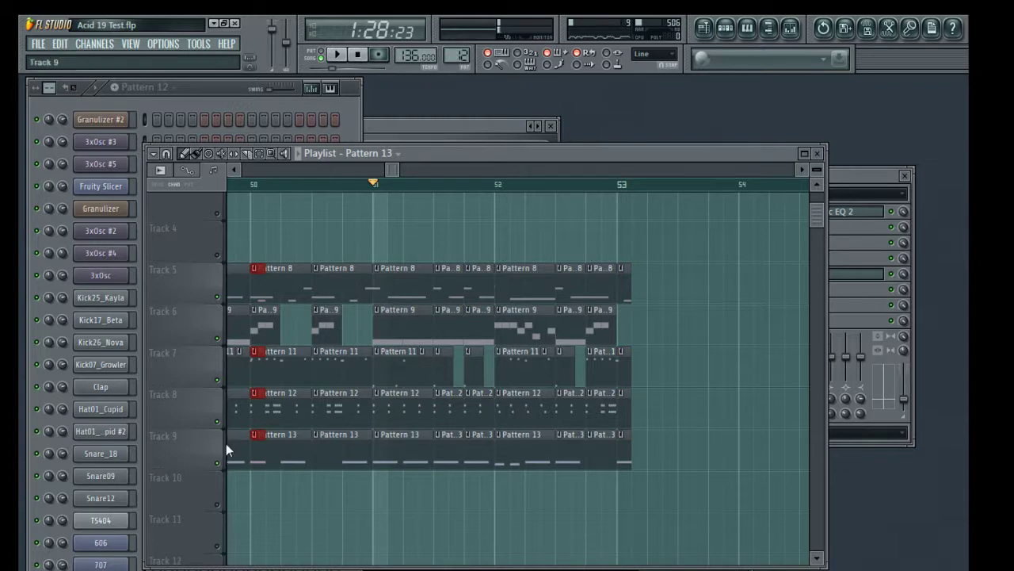
# Repeat the half-beat clips within beat 1 of bar 53, and add one-beat repeats at beats 2 and 3.
pyautogui.moveTo(623, 436); pyautogui.dragTo(657, 441)
pyautogui.click(619, 185)
pyautogui.press('space')
pyautogui.click(620, 186)
pyautogui.moveTo(651, 229); pyautogui.dragTo(617, 229)
pyautogui.moveTo(518, 281)
pyautogui.mouseDown()
pyautogui.moveTo(534, 274)
pyautogui.moveTo(536, 285)
pyautogui.mouseUp()
pyautogui.press('space')
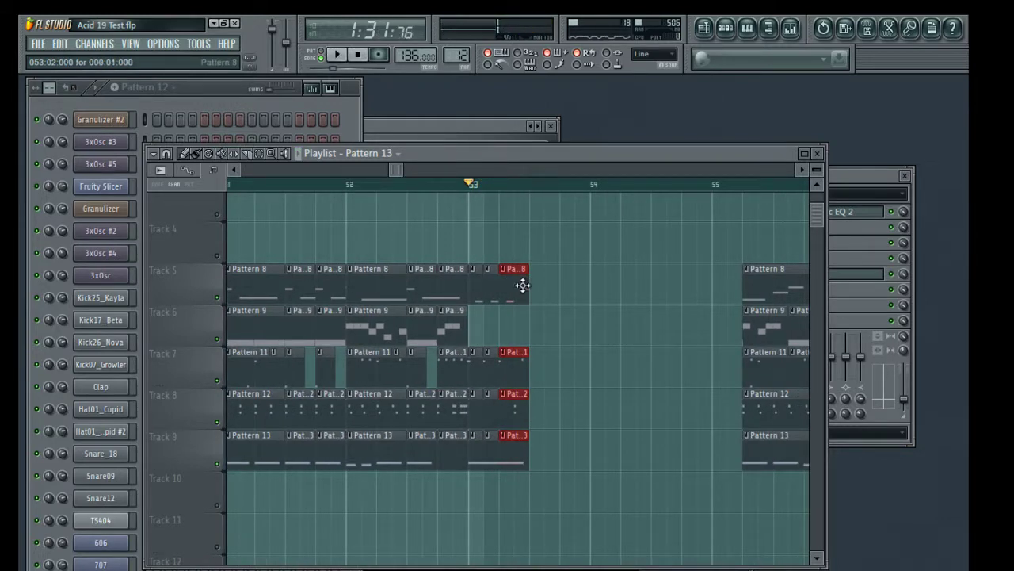
pyautogui.moveTo(402, 288); pyautogui.dragTo(554, 290)
# Set the snap to 1/4 step and add two quarter-beat repeats of the clips at beat 4 of bar 53.
pyautogui.scroll(4, 555, 191)
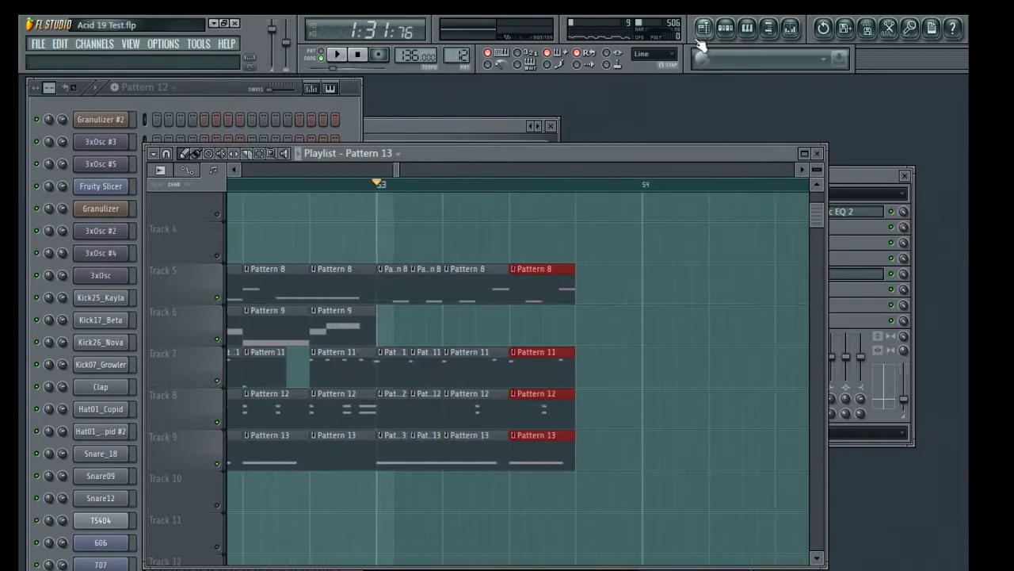
pyautogui.click(655, 54)
pyautogui.click(654, 131)
pyautogui.press('space')
pyautogui.moveTo(626, 275); pyautogui.dragTo(491, 290)
pyautogui.press('space')
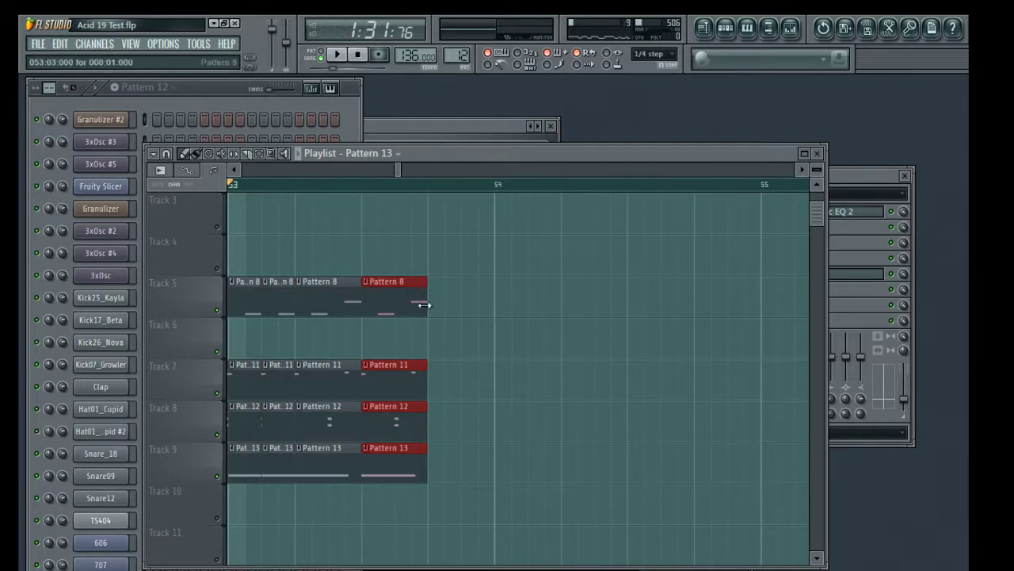
pyautogui.hotkey('ctrl', 'b')
pyautogui.moveTo(456, 299)
pyautogui.mouseDown()
pyautogui.moveTo(446, 298)
pyautogui.moveTo(475, 294)
pyautogui.moveTo(443, 294)
pyautogui.mouseUp()
pyautogui.click(429, 184)
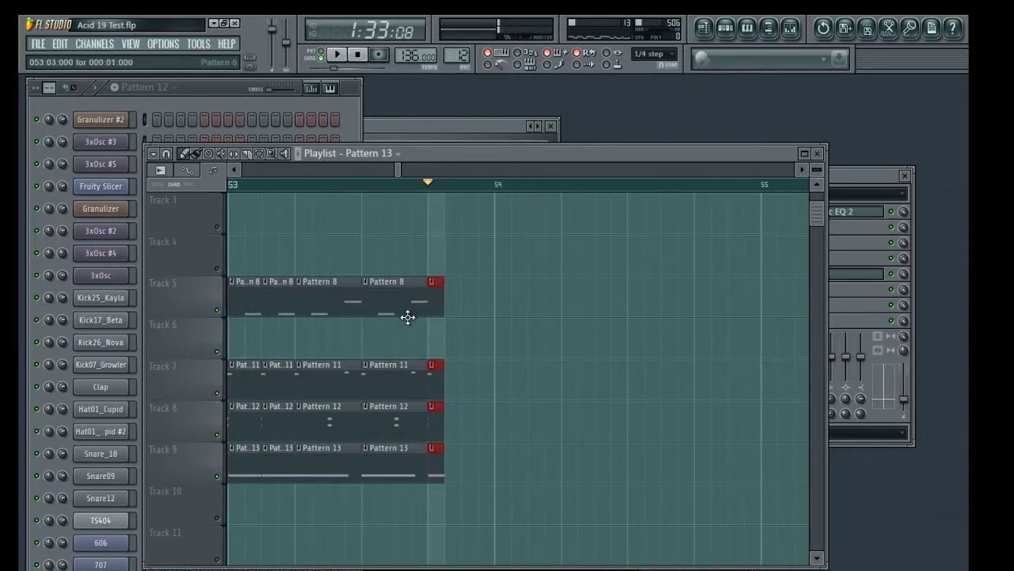
pyautogui.moveTo(433, 294); pyautogui.dragTo(452, 291)
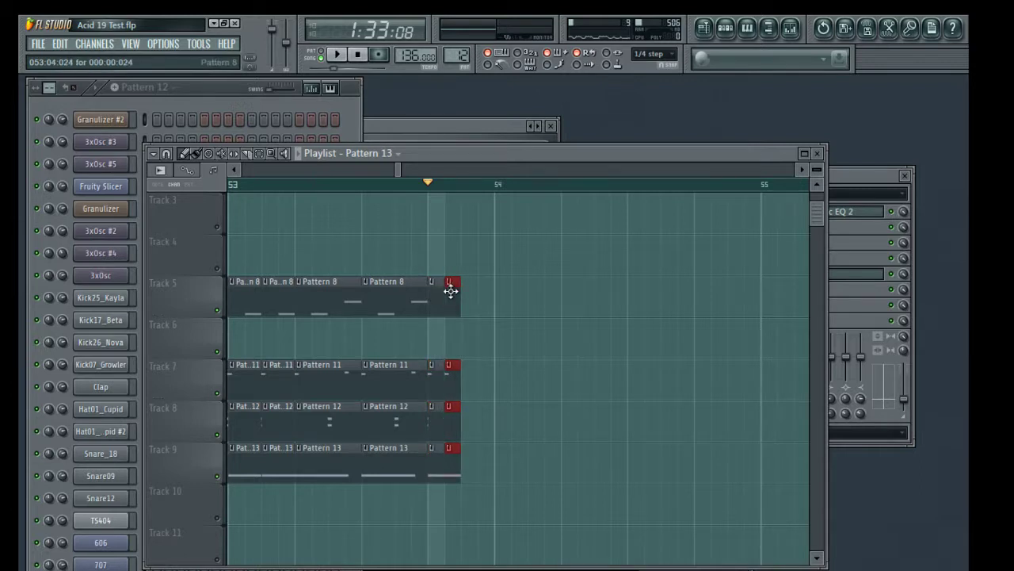
# Set the snap to 1/6 step and rework the last beat of bar 53 into spaced repeats ending in a group of tiny slices.
pyautogui.click(656, 54)
pyautogui.click(648, 116)
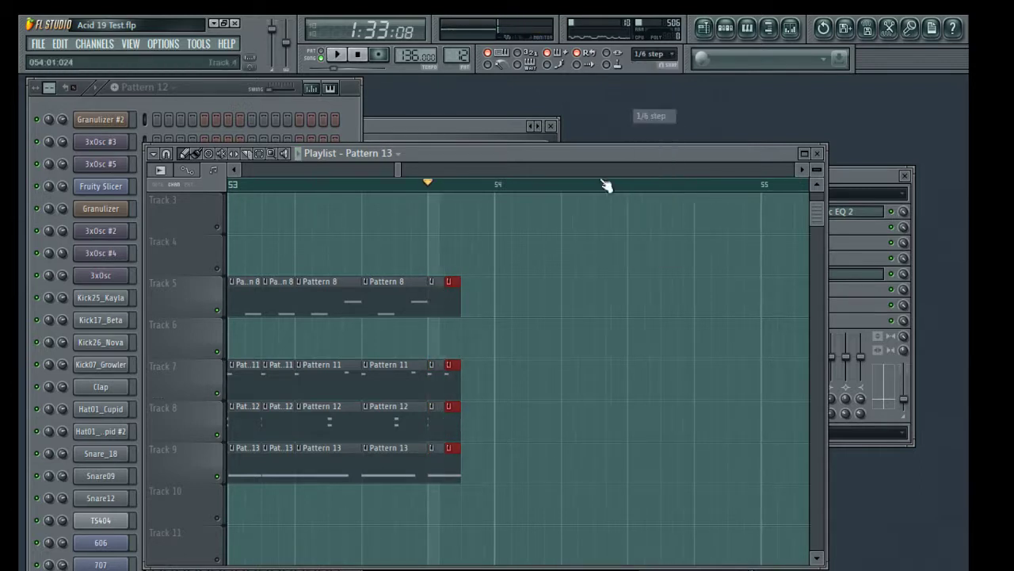
pyautogui.moveTo(454, 294); pyautogui.dragTo(481, 295)
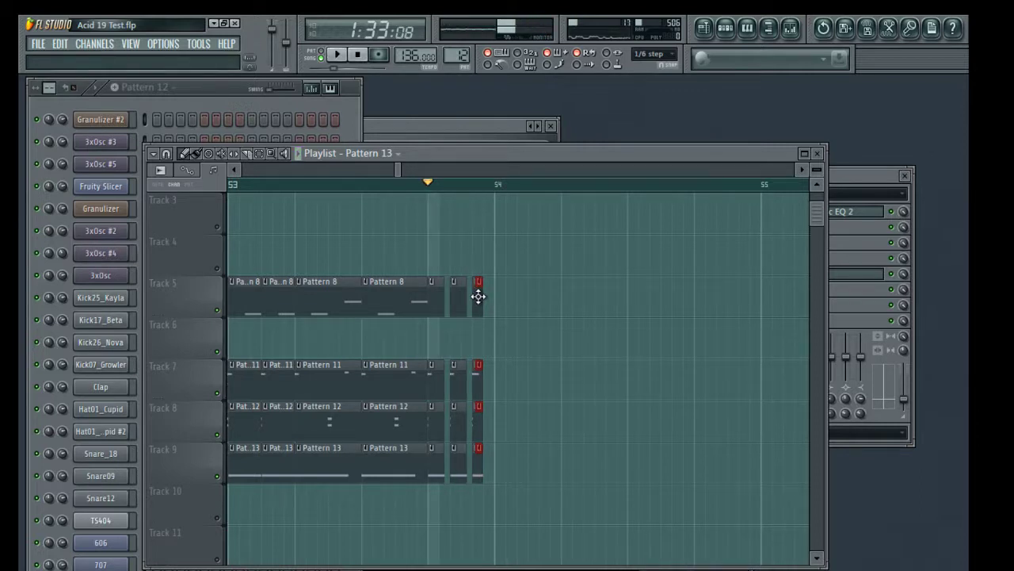
pyautogui.scroll(4, 481, 185)
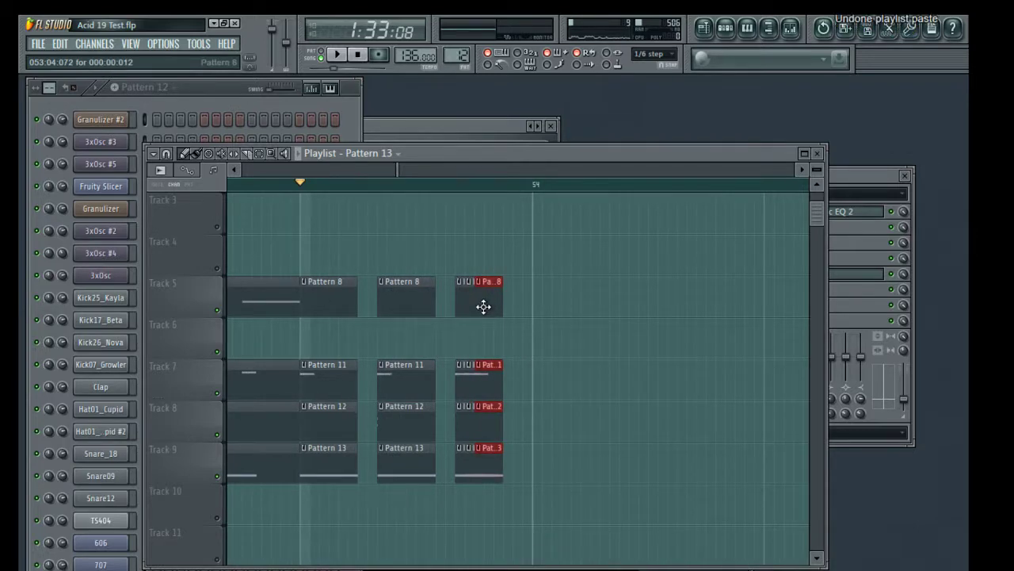
# Duplicate the group of tiny slices on Tracks 5, 7, 8 and 9 to fill the gap up to bar 54.
pyautogui.scroll(-2, 460, 187)
pyautogui.moveTo(508, 222); pyautogui.dragTo(575, 519)
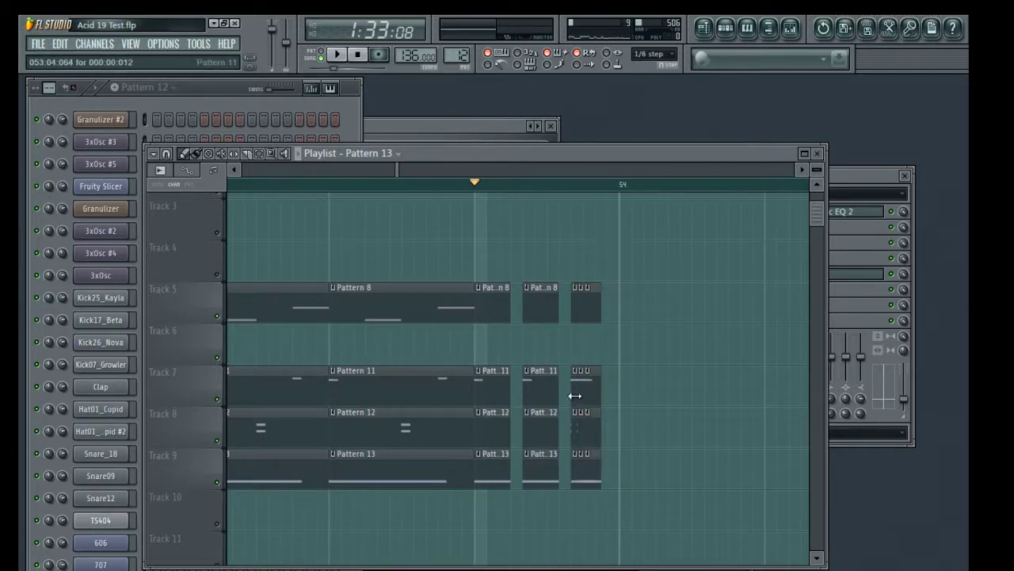
pyautogui.moveTo(426, 219); pyautogui.dragTo(248, 236)
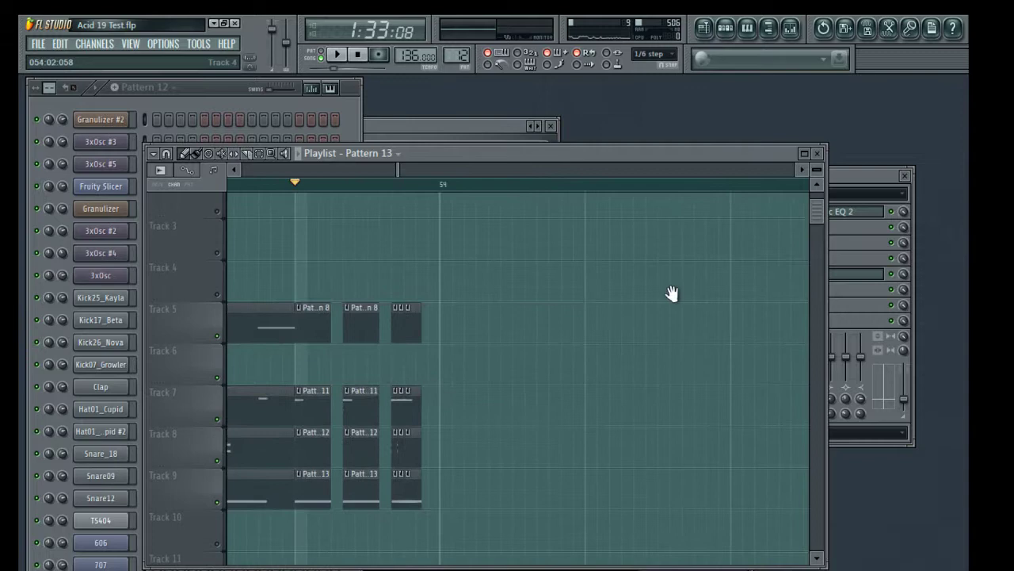
pyautogui.moveTo(679, 298); pyautogui.dragTo(336, 287)
pyautogui.moveTo(677, 317); pyautogui.dragTo(265, 322)
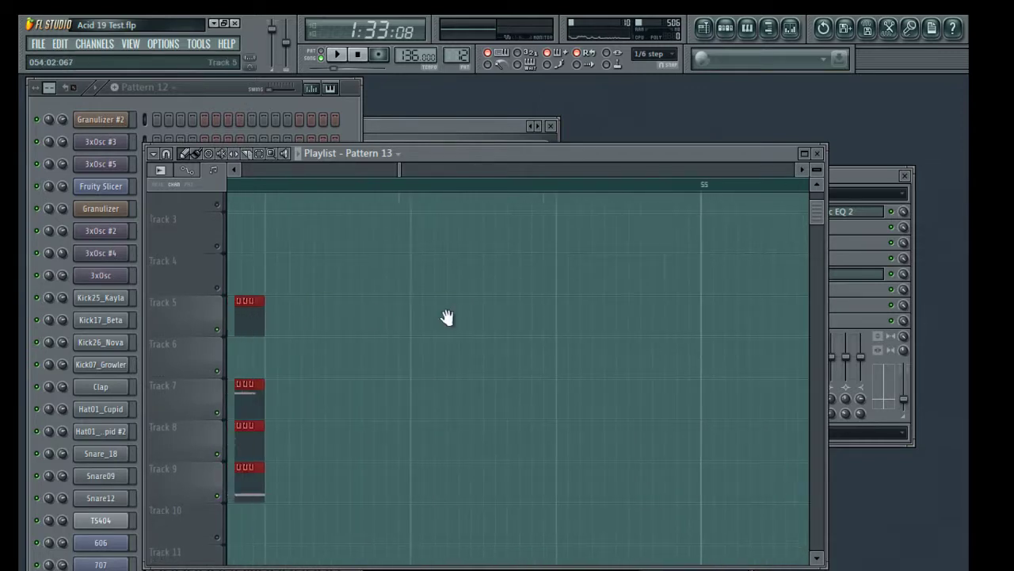
pyautogui.moveTo(446, 317); pyautogui.dragTo(793, 305)
pyautogui.moveTo(672, 310); pyautogui.dragTo(544, 301)
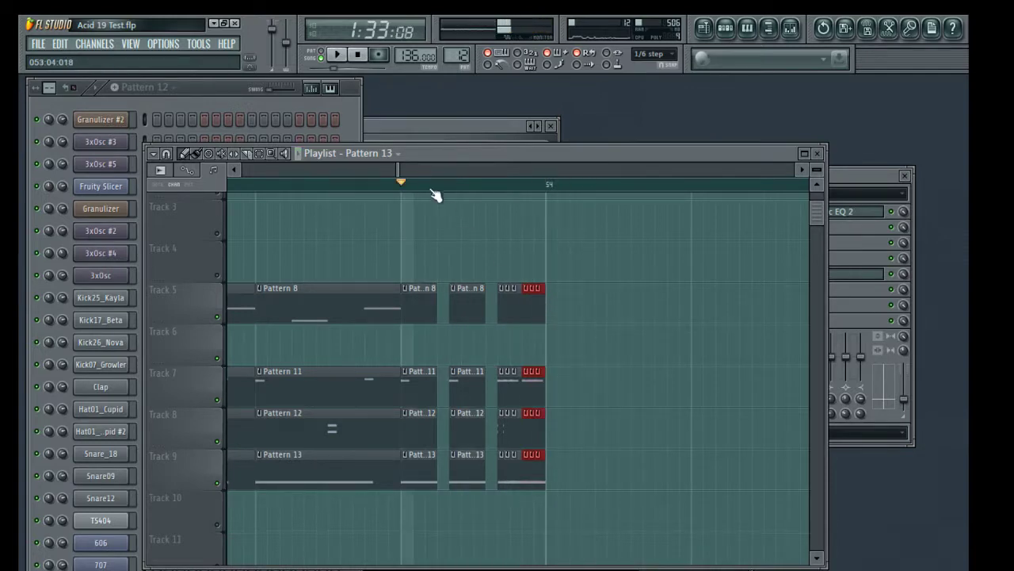
# Replace the Pattern 8 slices in the last beat of bar 53 on Track 5 with a newly placed Pattern 8 clip.
pyautogui.scroll(-2, 433, 191)
pyautogui.scroll(-3, 433, 190)
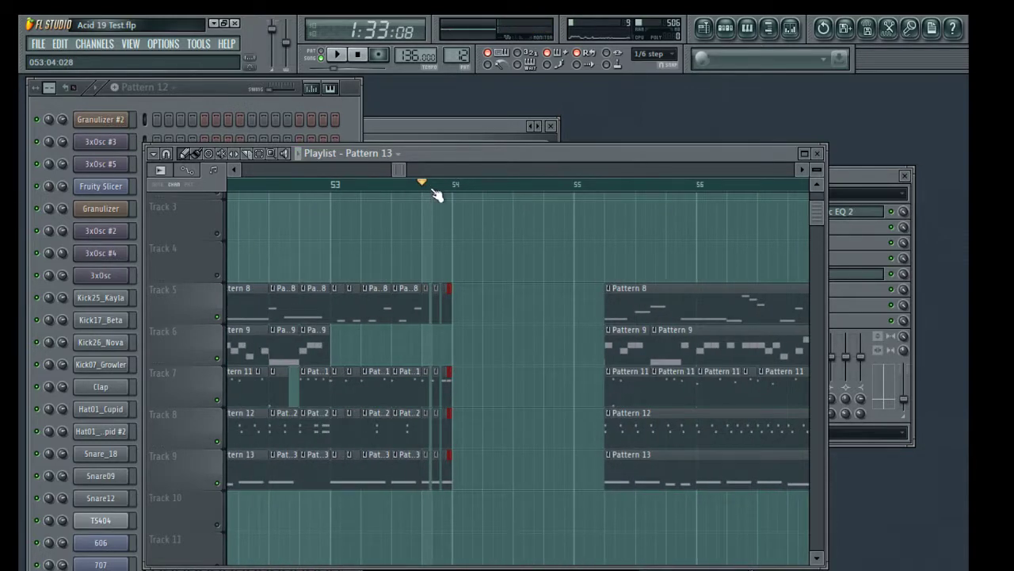
pyautogui.scroll(3, 435, 185)
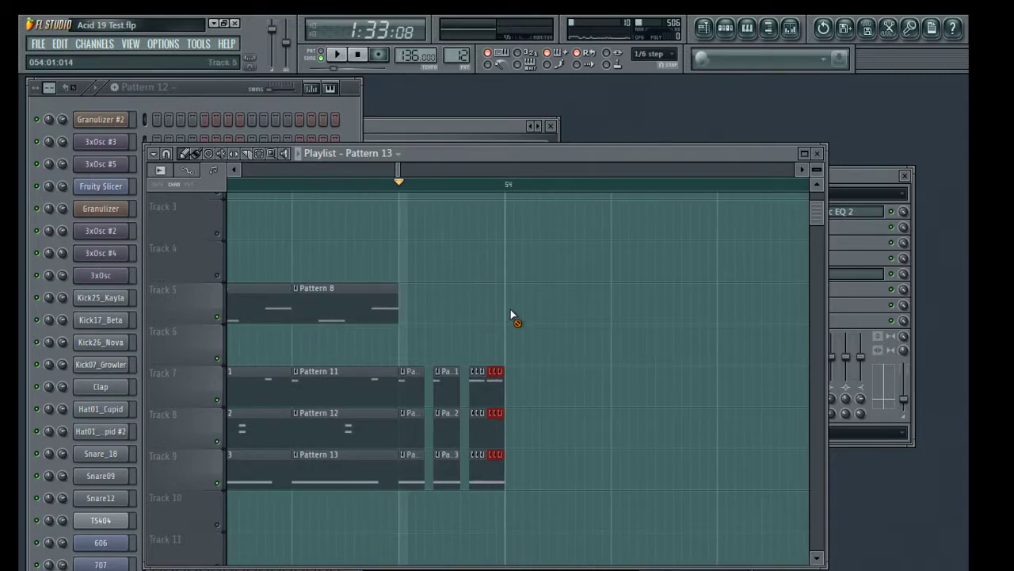
pyautogui.click(424, 317)
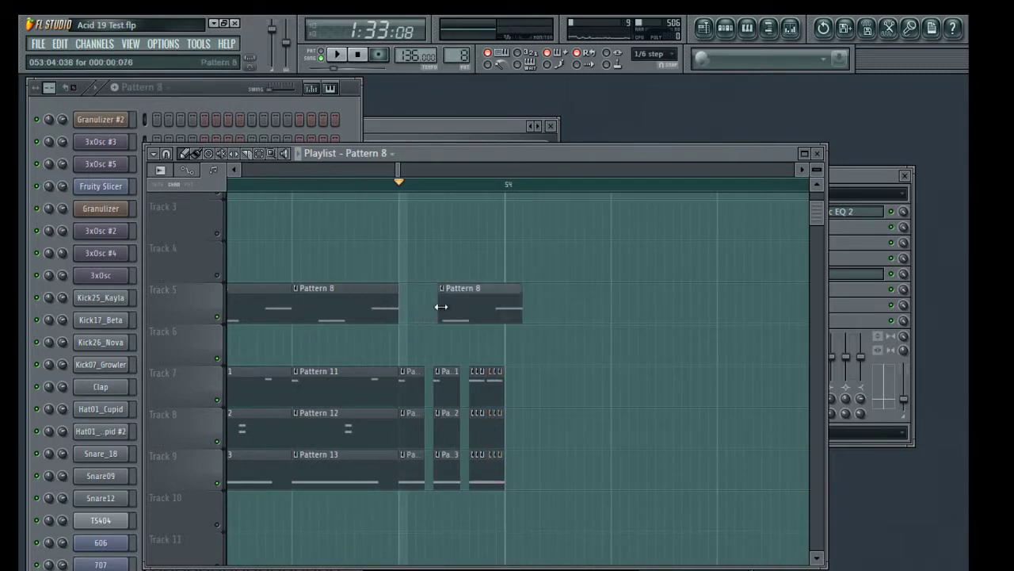
# Slip the new Pattern 8 clip to a different note, trim it to a tiny slice at beat 4 of bar 53, and audition it.
pyautogui.moveTo(438, 302); pyautogui.dragTo(840, 278)
pyautogui.press('space')
pyautogui.moveTo(328, 306); pyautogui.dragTo(365, 305)
pyautogui.press('space')
pyautogui.moveTo(461, 308); pyautogui.dragTo(816, 294)
pyautogui.moveTo(245, 297); pyautogui.dragTo(292, 306)
pyautogui.moveTo(419, 307); pyautogui.dragTo(587, 305)
pyautogui.moveTo(509, 304); pyautogui.dragTo(395, 301)
pyautogui.press('space')
pyautogui.press('space')
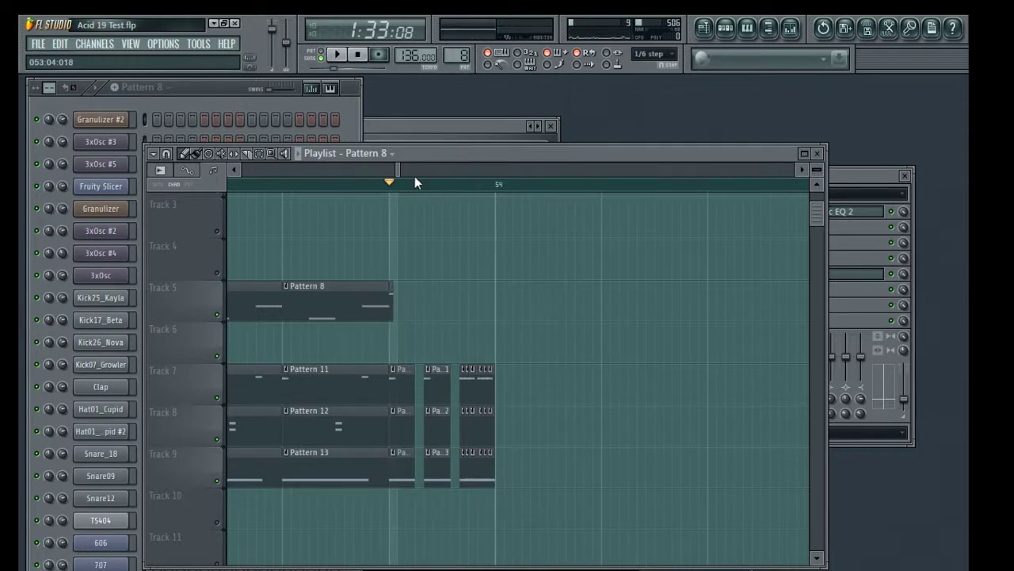
# Repeat the tiny Pattern 8 clip above the second and third slice groups of beat 4, making each repeat progressively longer.
pyautogui.scroll(3, 415, 182)
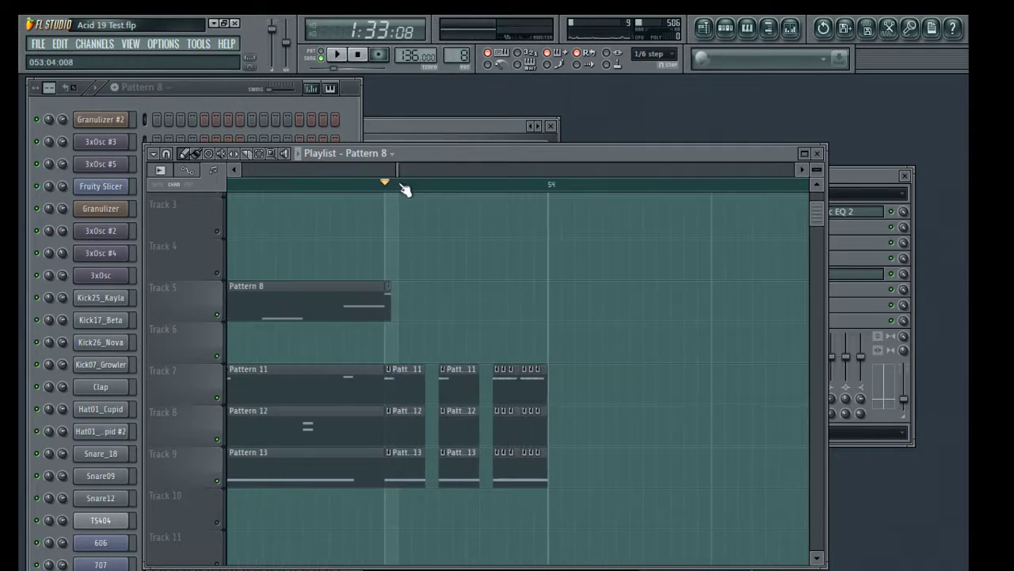
pyautogui.click(539, 311)
pyautogui.press('space')
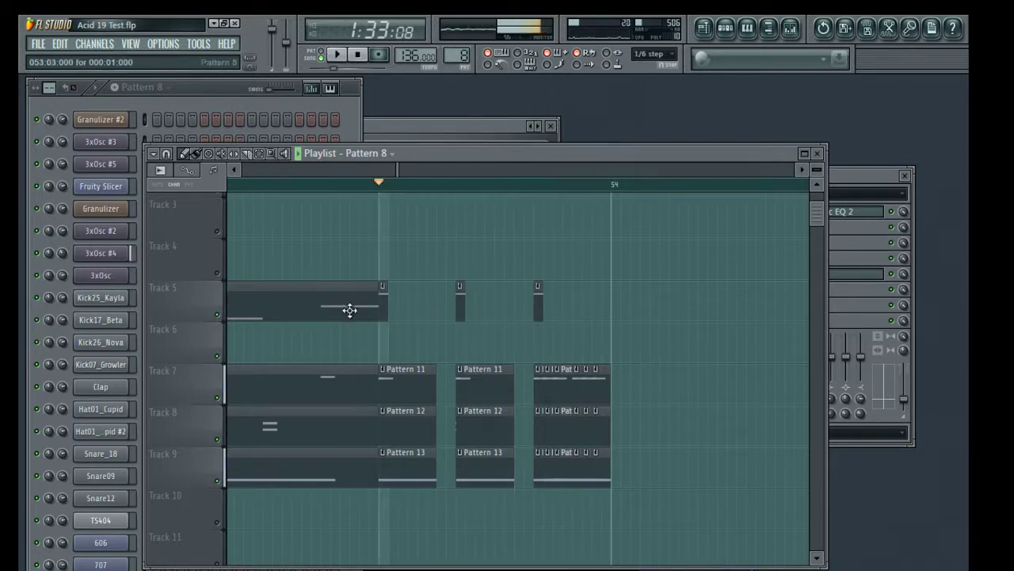
pyautogui.press('space')
pyautogui.moveTo(387, 302); pyautogui.dragTo(397, 302)
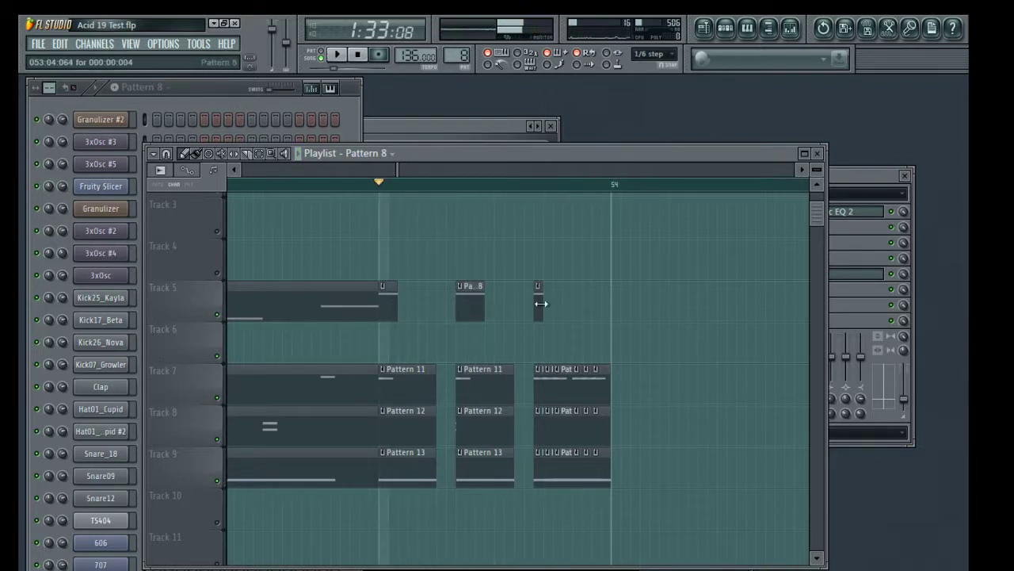
pyautogui.moveTo(571, 301); pyautogui.dragTo(600, 299)
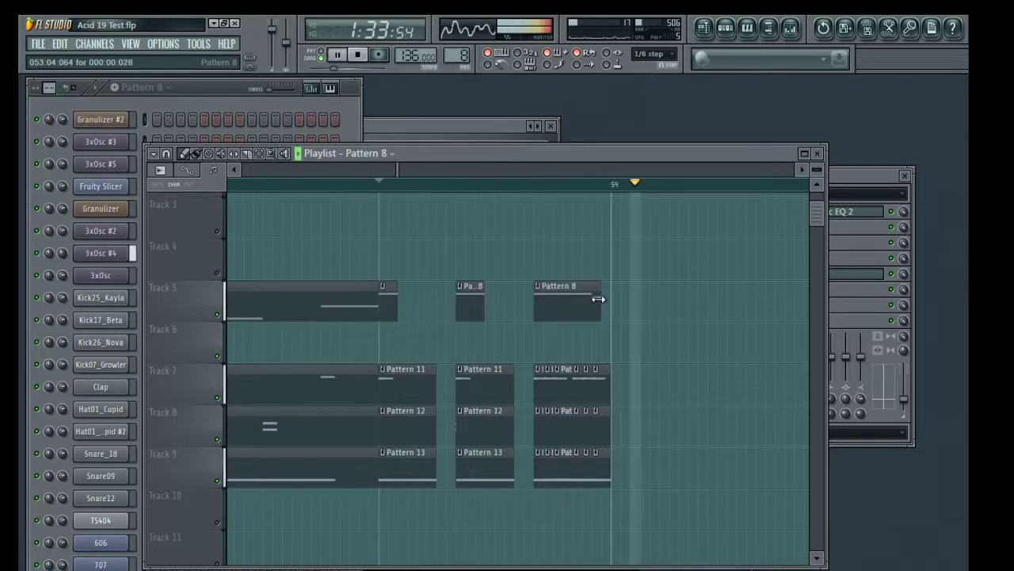
# Place a Pattern 8 clip at bar 54 on Track 5, slip its contents to another note, and trim it to a quarter beat.
pyautogui.click(612, 308)
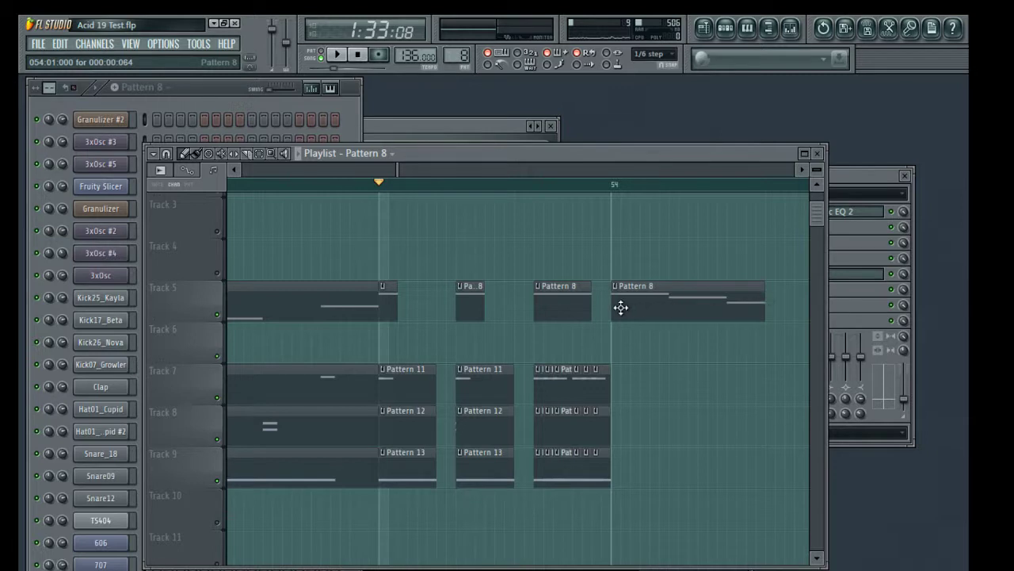
pyautogui.moveTo(615, 307); pyautogui.dragTo(654, 292)
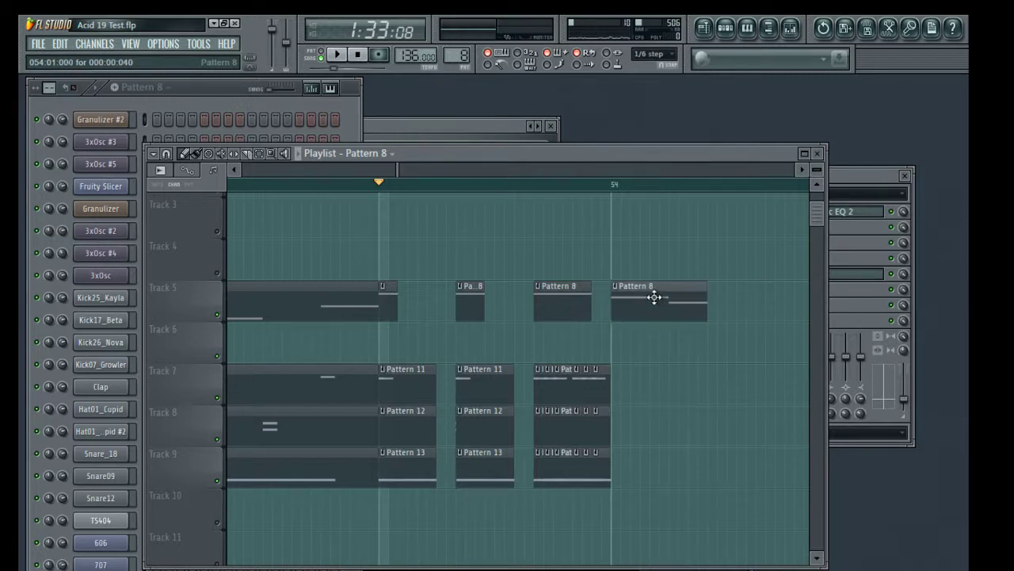
pyautogui.hscroll(3, 663, 301)
pyautogui.moveTo(566, 301); pyautogui.dragTo(593, 283)
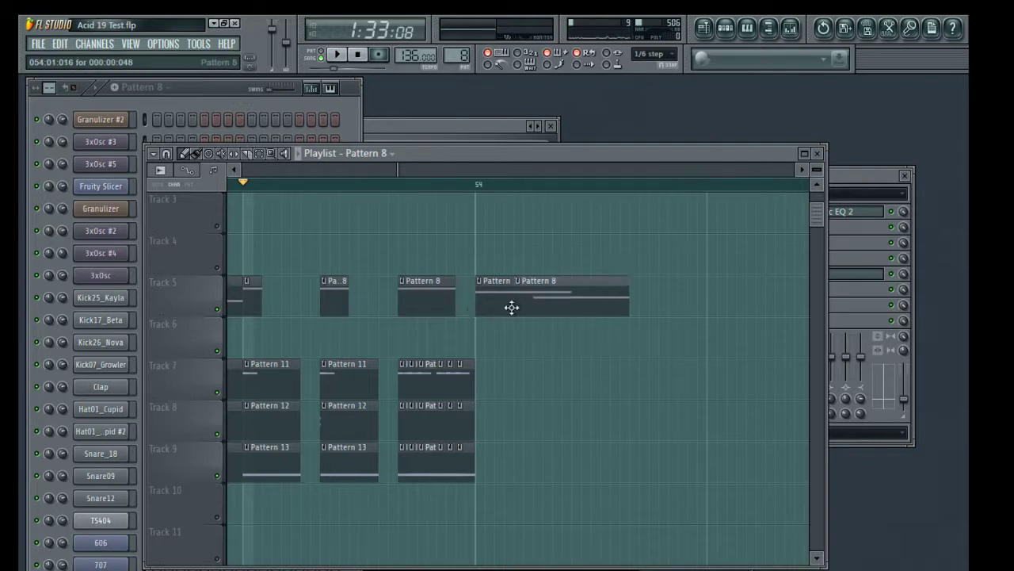
pyautogui.moveTo(556, 300); pyautogui.dragTo(500, 300)
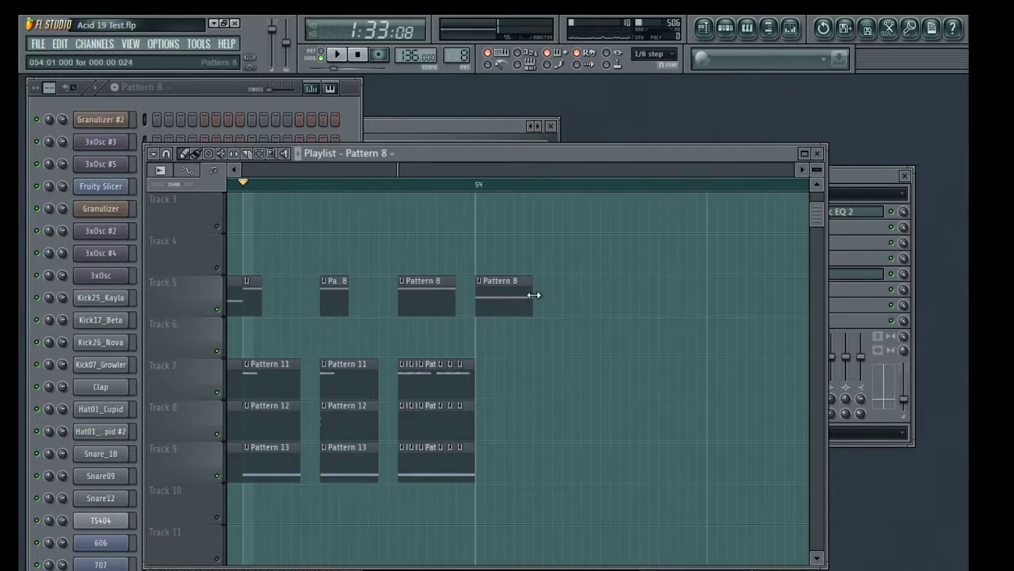
# Slip the bar 54 Pattern 8 clip to a low half-beat note and move it over the third slice group in bar 53.
pyautogui.moveTo(534, 295); pyautogui.dragTo(767, 295)
pyautogui.moveTo(477, 290); pyautogui.dragTo(514, 298)
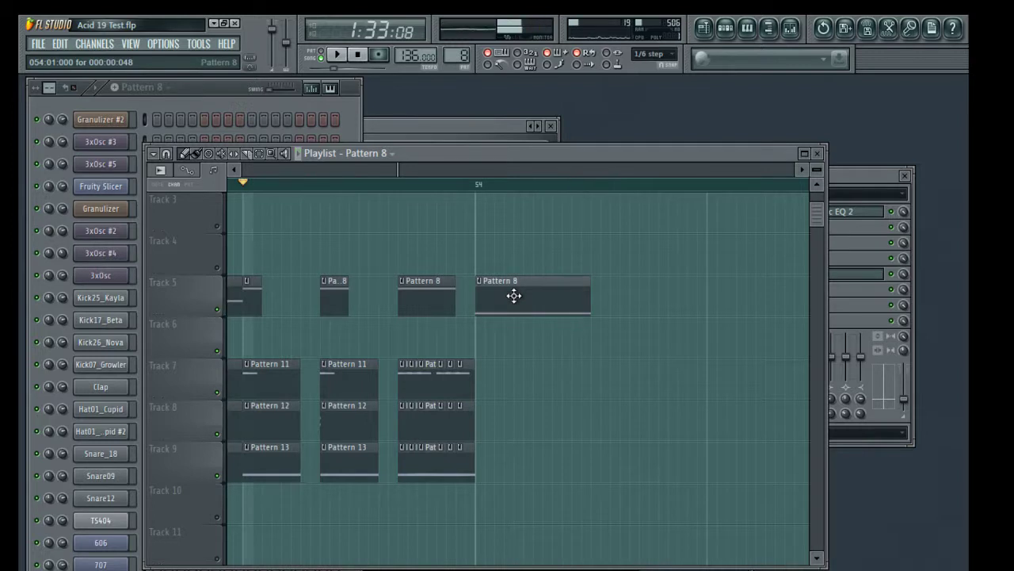
pyautogui.press('space')
pyautogui.moveTo(483, 296); pyautogui.dragTo(432, 293)
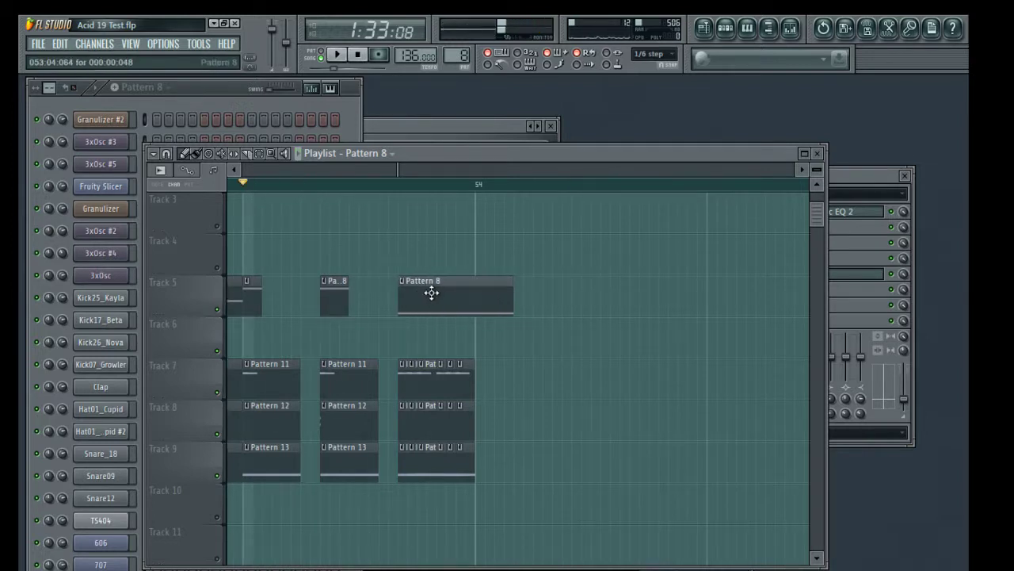
# Trim the last Track 5 Pattern 8 clip in bar 53 to a tiny slice, repeat it before bar 54, and audition from bar 49.
pyautogui.moveTo(463, 303); pyautogui.dragTo(412, 300)
pyautogui.click(446, 299)
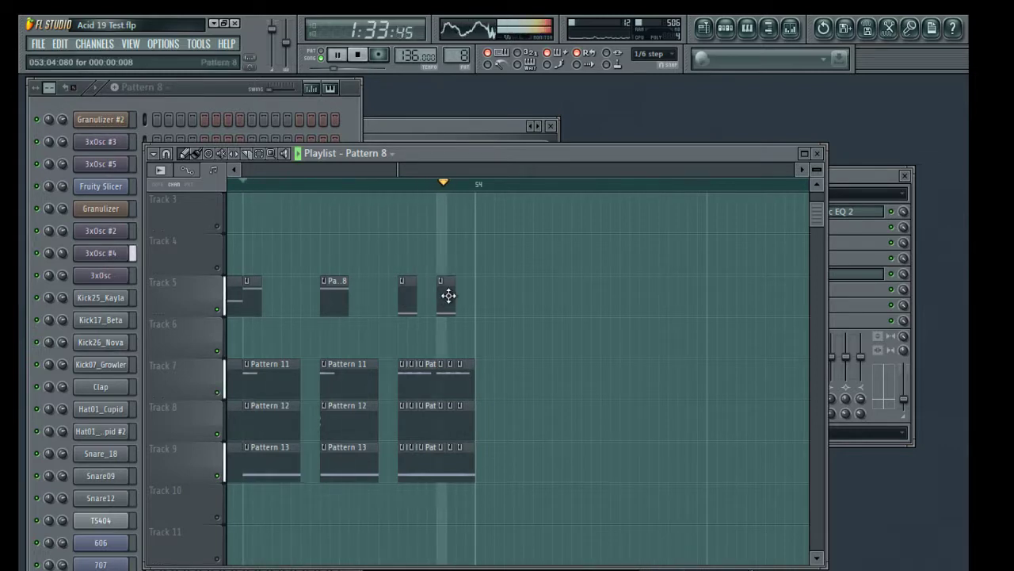
pyautogui.scroll(-8, 380, 194)
pyautogui.moveTo(381, 216); pyautogui.dragTo(671, 228)
pyautogui.scroll(-3, 340, 236)
pyautogui.scroll(-3, 359, 185)
pyautogui.moveTo(352, 274); pyautogui.dragTo(505, 355)
pyautogui.click(348, 185)
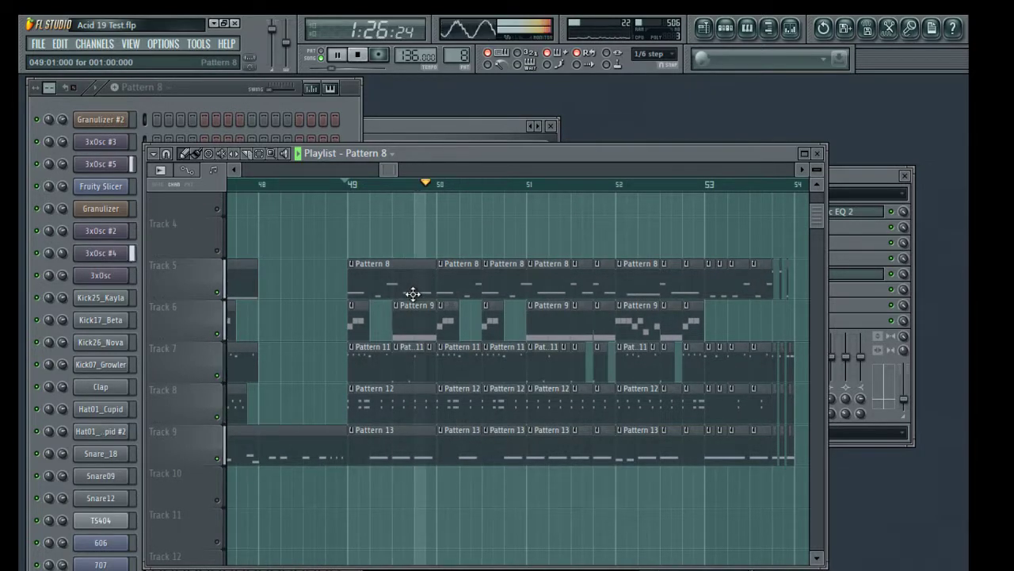
pyautogui.scroll(-4, 413, 294)
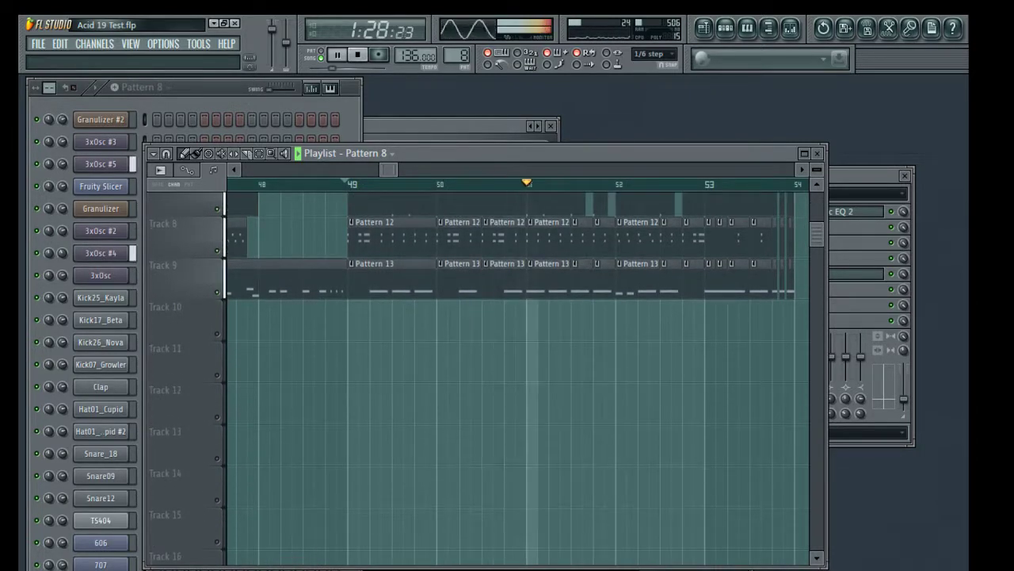
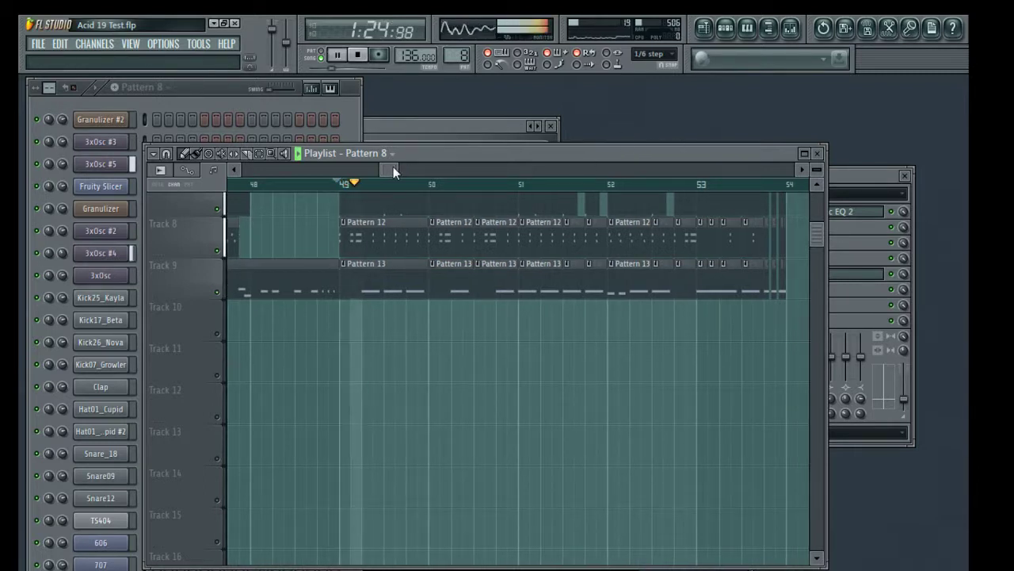
# Audition the section from bar 41, checking how Tracks 6 to 8 lead into the Pattern 8 entry at bar 44.
pyautogui.scroll(5, 387, 316)
pyautogui.moveTo(382, 169)
pyautogui.mouseDown()
pyautogui.moveTo(349, 174)
pyautogui.moveTo(367, 173)
pyautogui.mouseUp()
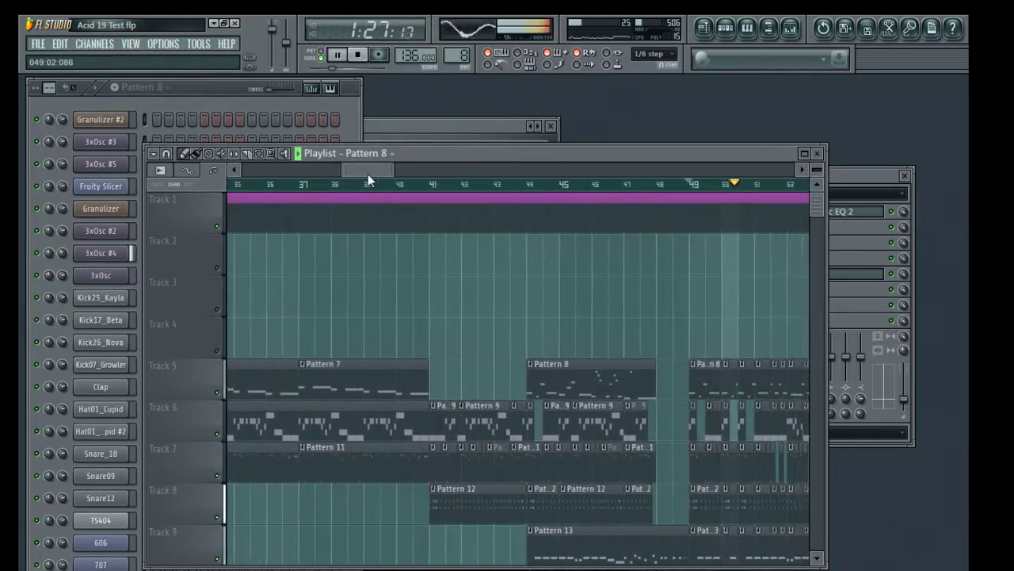
pyautogui.click(429, 190)
pyautogui.scroll(4, 453, 190)
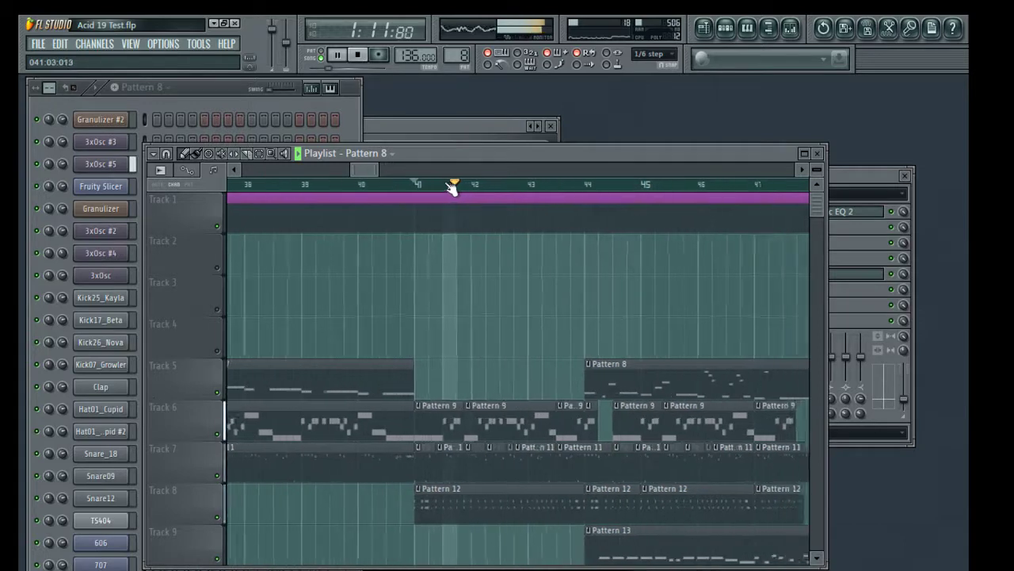
pyautogui.moveTo(636, 261); pyautogui.dragTo(444, 255)
pyautogui.moveTo(511, 271); pyautogui.dragTo(515, 225)
pyautogui.moveTo(467, 237); pyautogui.dragTo(530, 237)
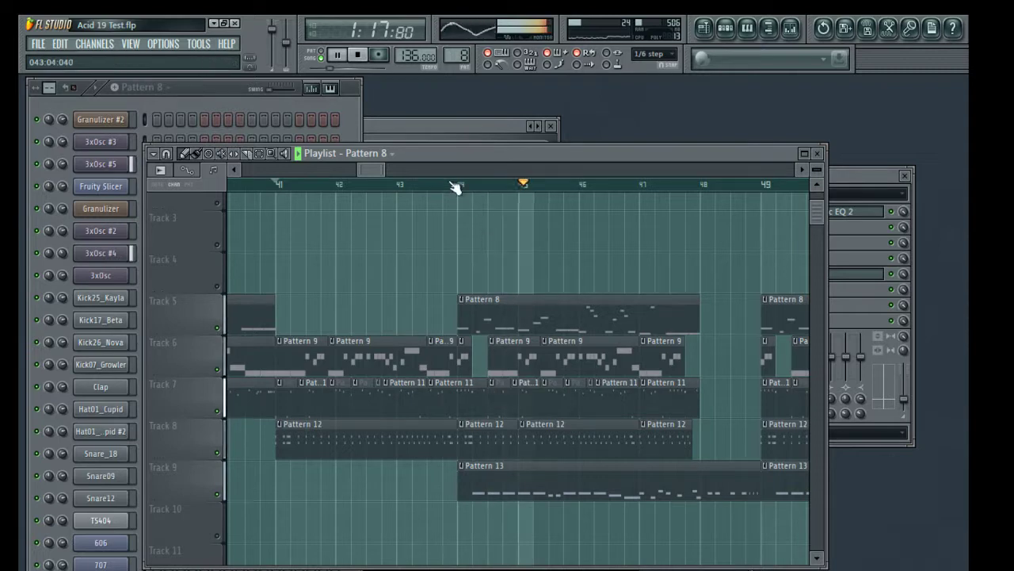
pyautogui.press('space')
pyautogui.press('space')
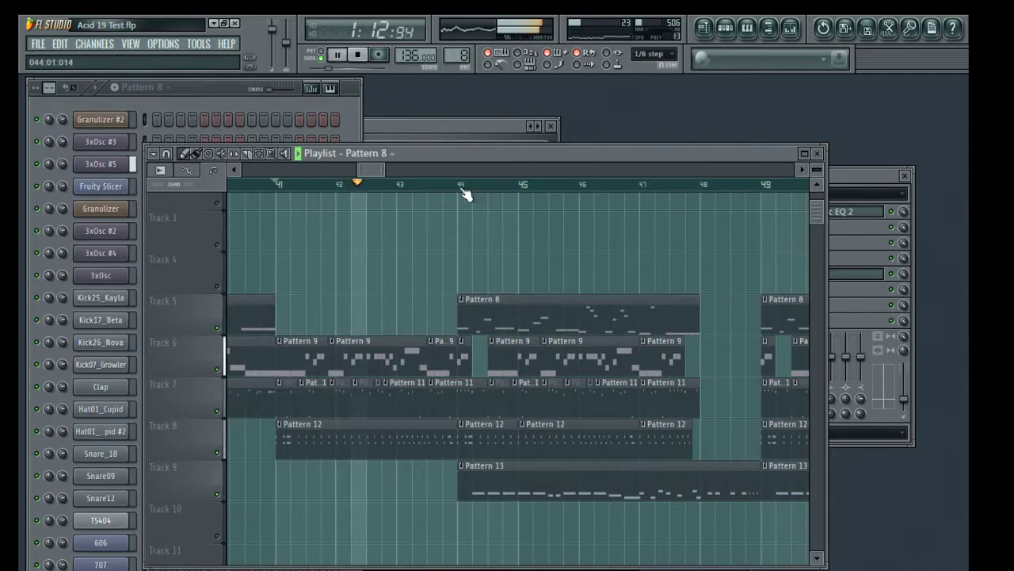
pyautogui.click(278, 183)
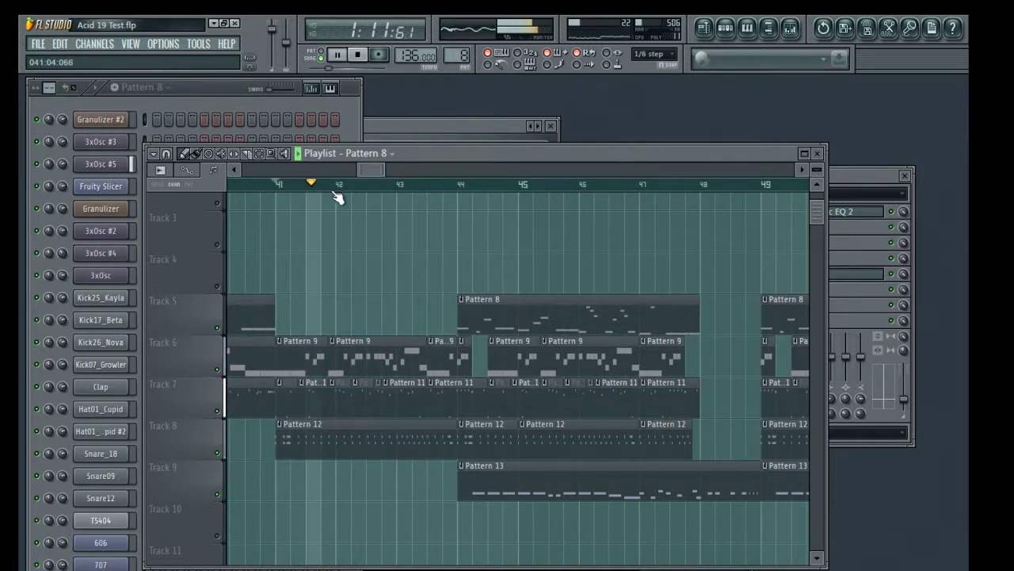
pyautogui.scroll(2, 339, 198)
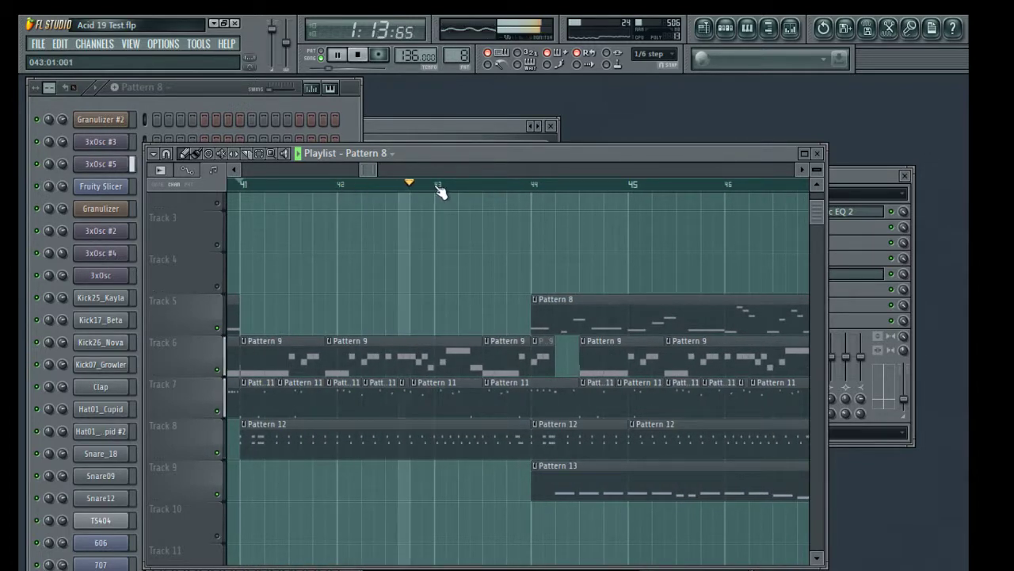
pyautogui.press('space')
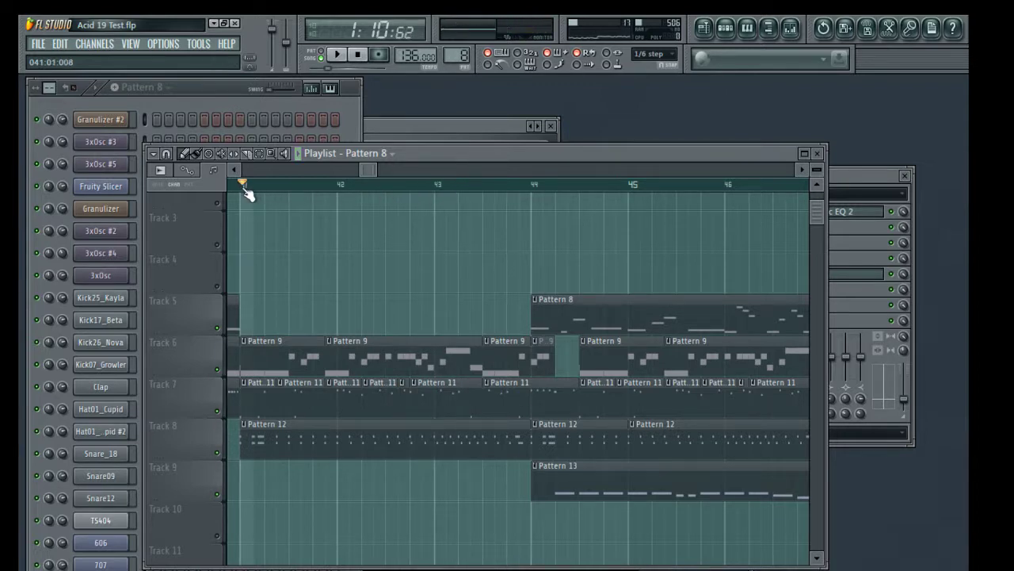
pyautogui.press('space')
# Set the global snap to Line and replay the section from bar 41.
pyautogui.click(655, 55)
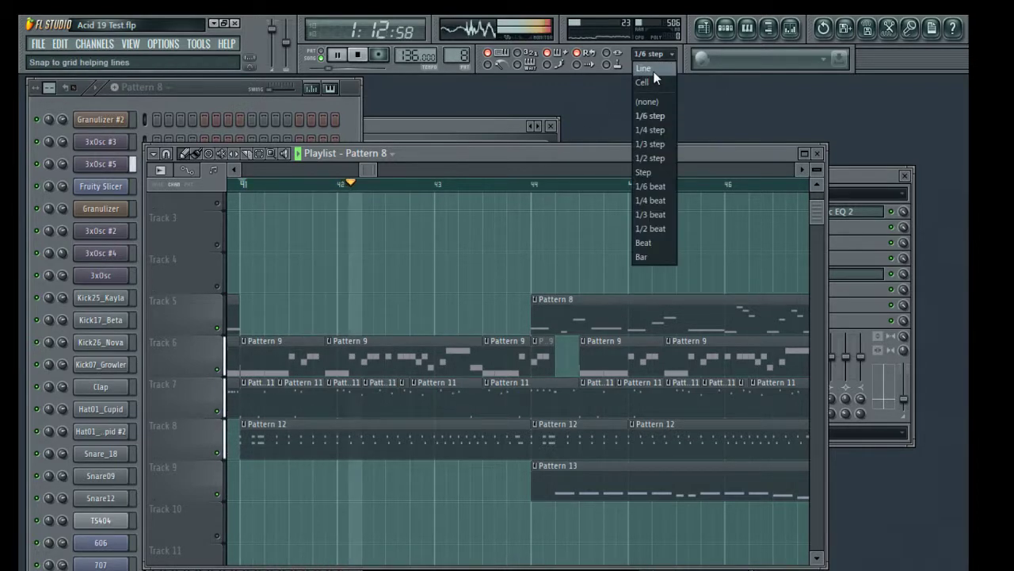
pyautogui.click(653, 70)
pyautogui.click(244, 186)
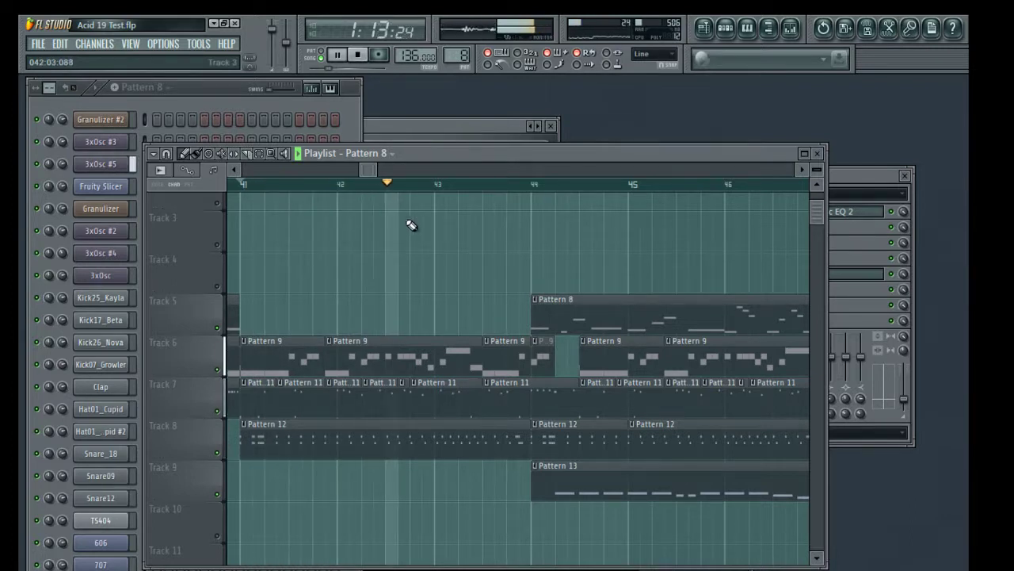
pyautogui.press('space')
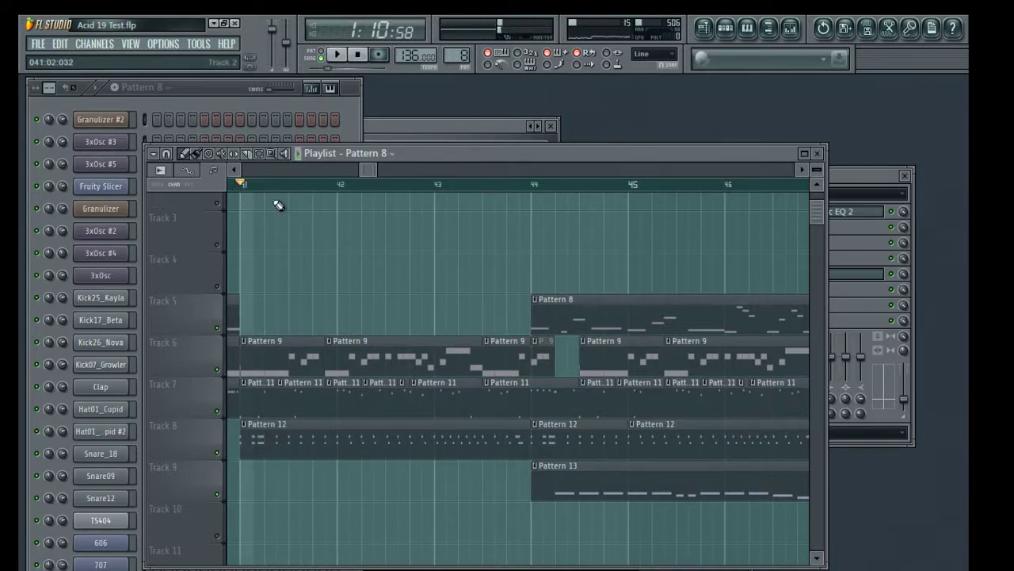
# Solo Track 7, unmute Track 8 alongside it, and audition both tracks from bar 41.
pyautogui.rightClick(218, 412)
pyautogui.press('space')
pyautogui.press('space')
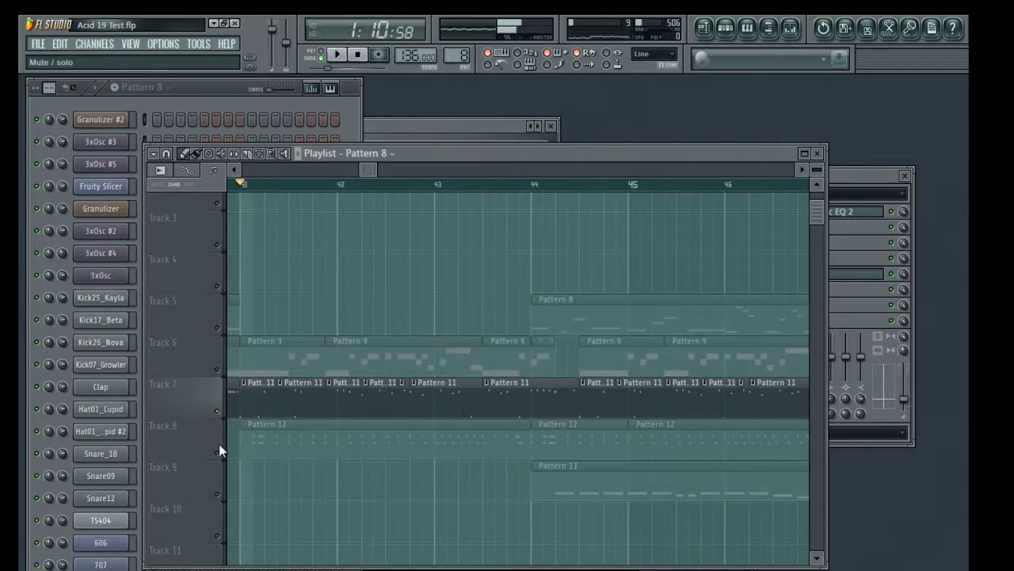
pyautogui.click(218, 453)
pyautogui.press('space')
pyautogui.scroll(2, 407, 274)
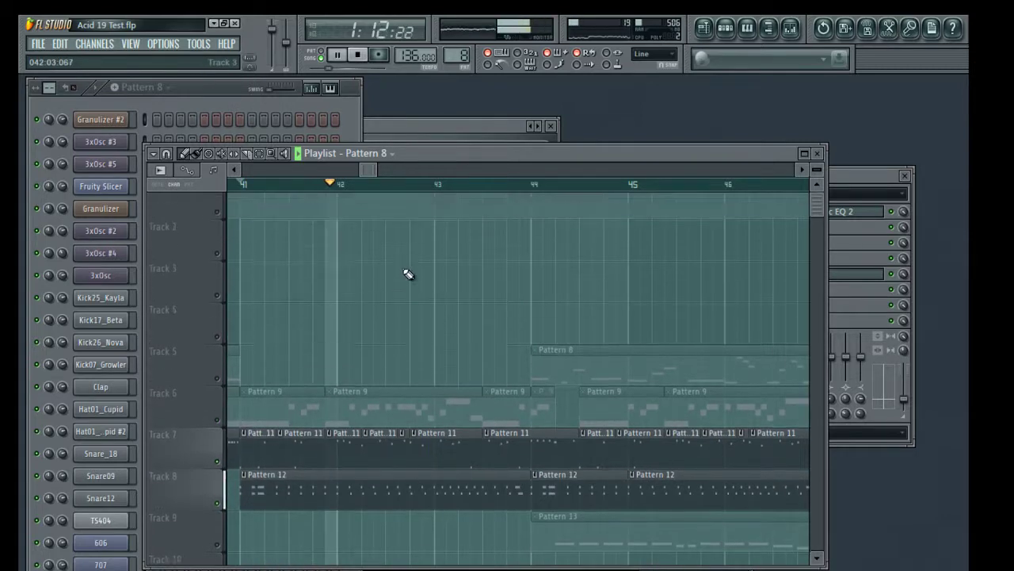
pyautogui.press('space')
pyautogui.press('space')
pyautogui.scroll(-2, 301, 294)
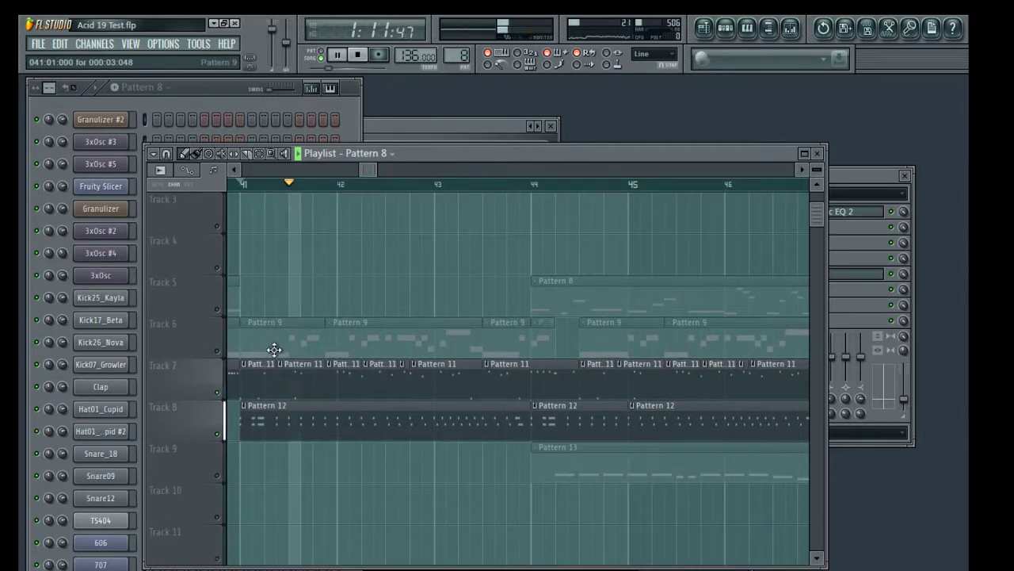
pyautogui.scroll(2, 306, 305)
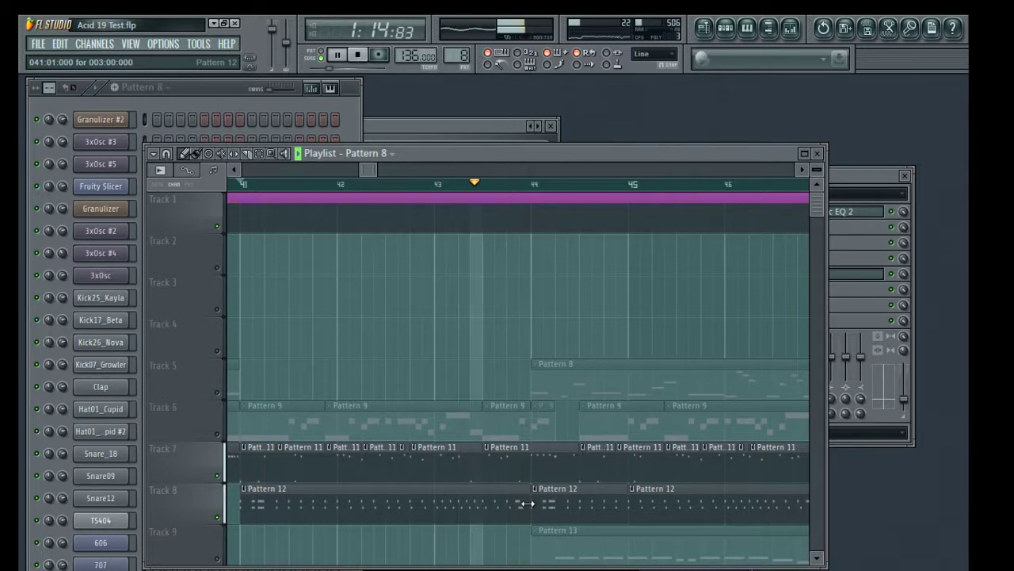
pyautogui.press('space')
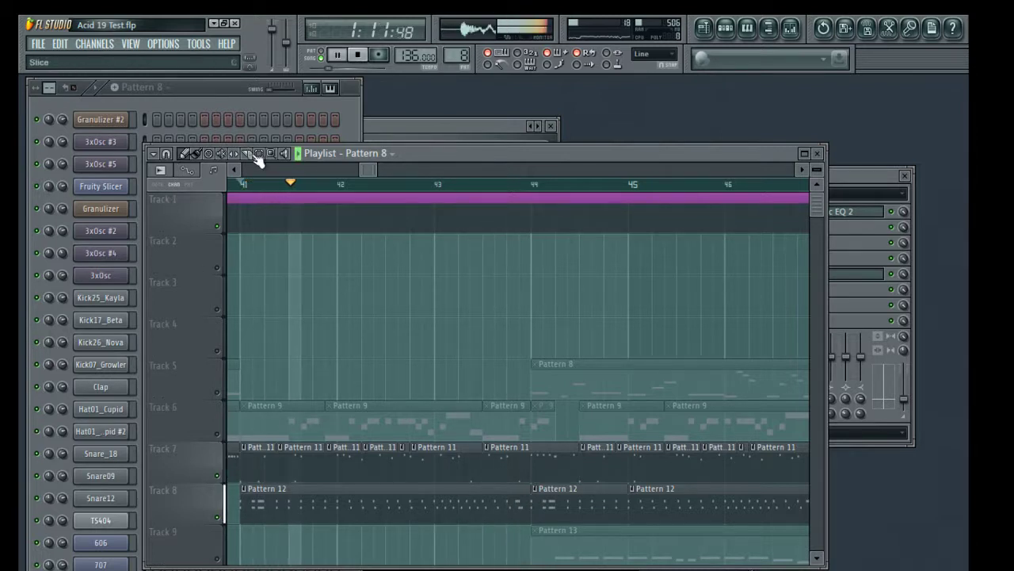
# Slice the Track 8 Pattern 12 clip at bar 43 and rearrange the pieces, moving the final piece's start to 043:02:048.
pyautogui.click(442, 497)
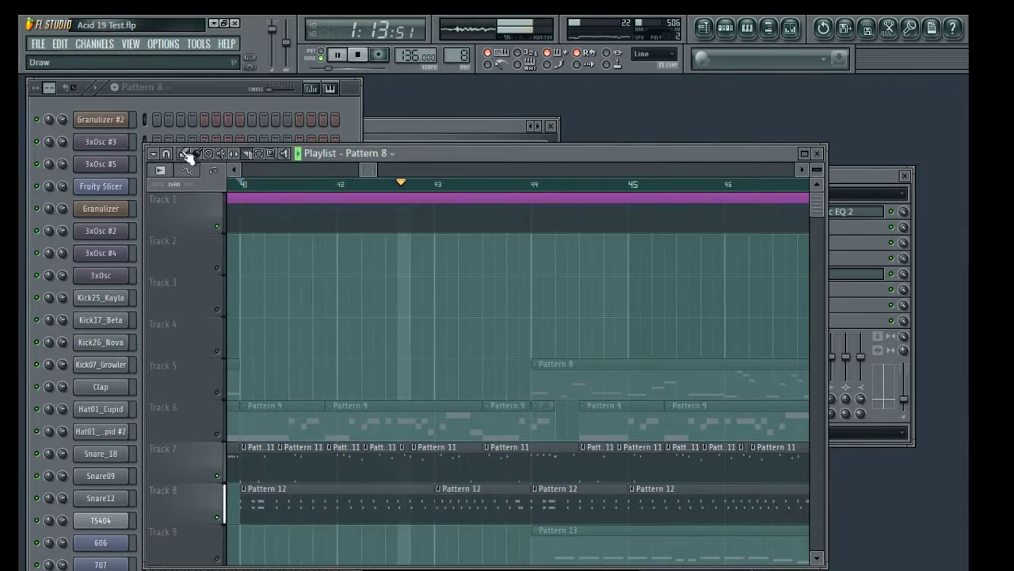
pyautogui.moveTo(437, 504); pyautogui.dragTo(405, 508)
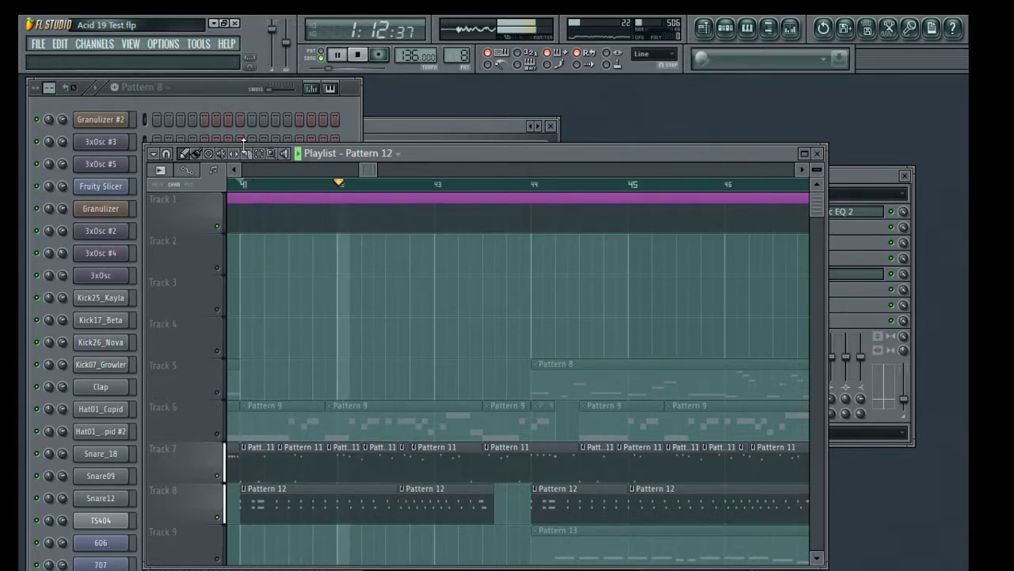
pyautogui.press('space')
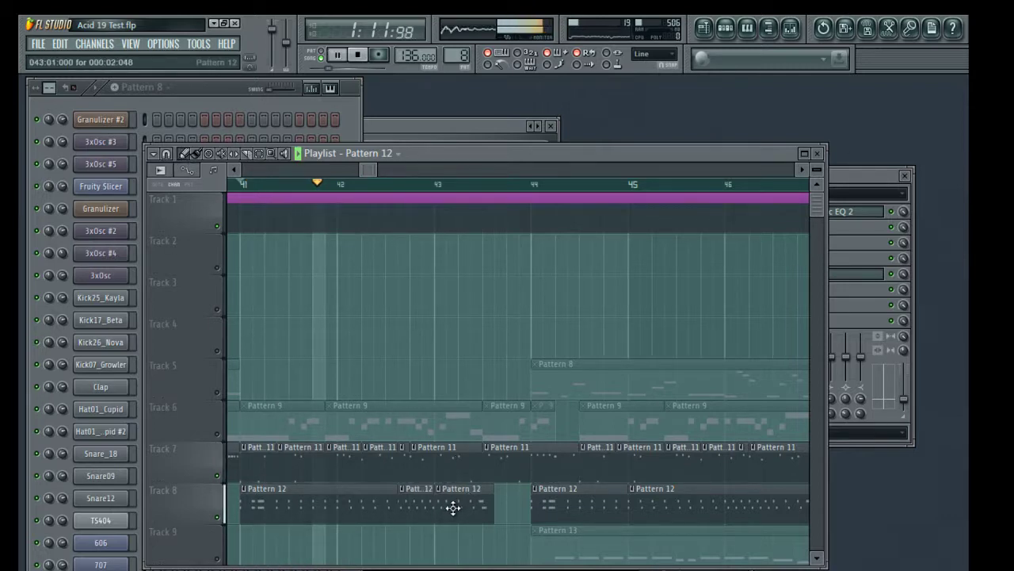
pyautogui.moveTo(454, 508); pyautogui.dragTo(481, 508)
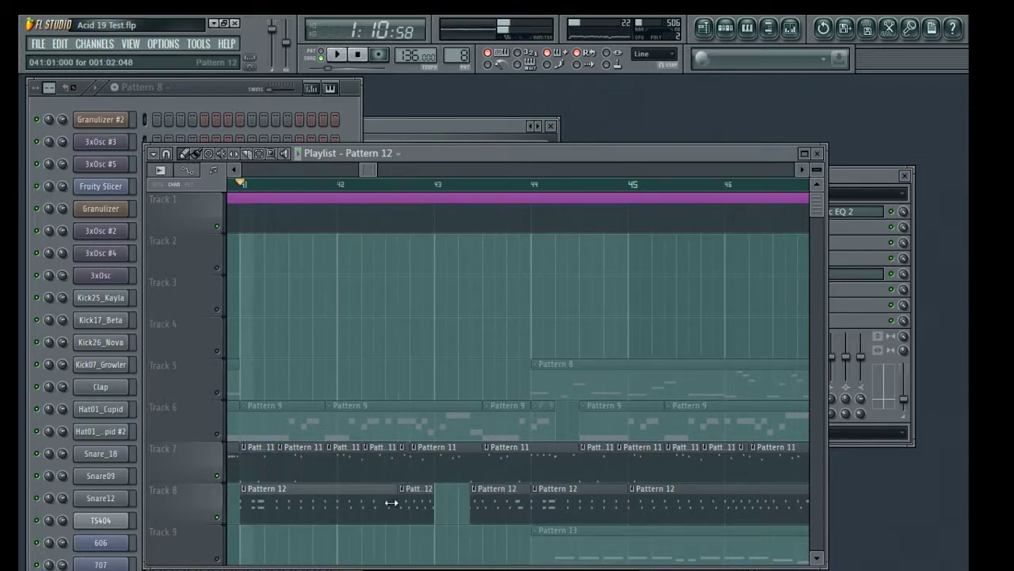
pyautogui.moveTo(412, 502); pyautogui.dragTo(393, 501)
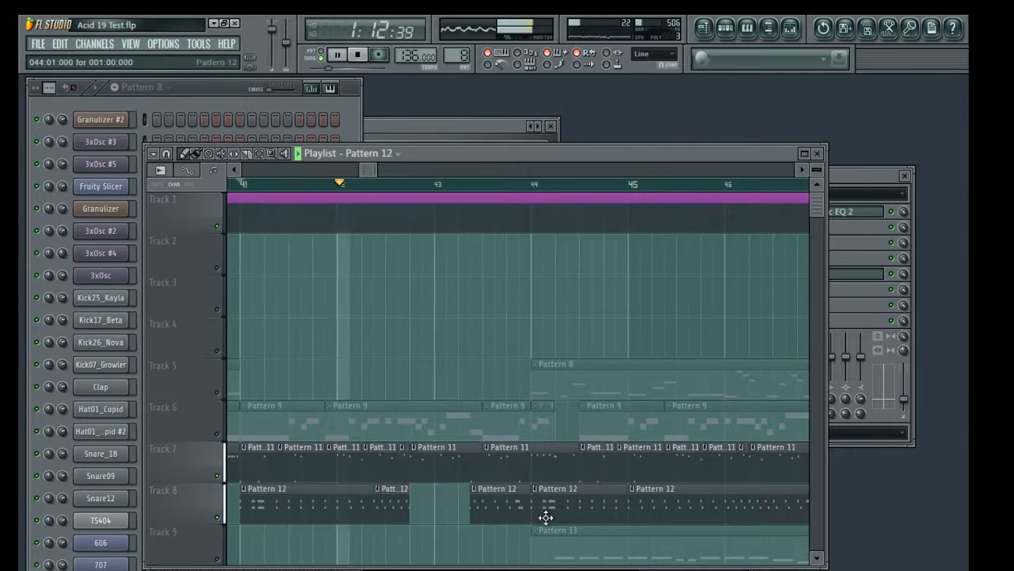
pyautogui.press('space')
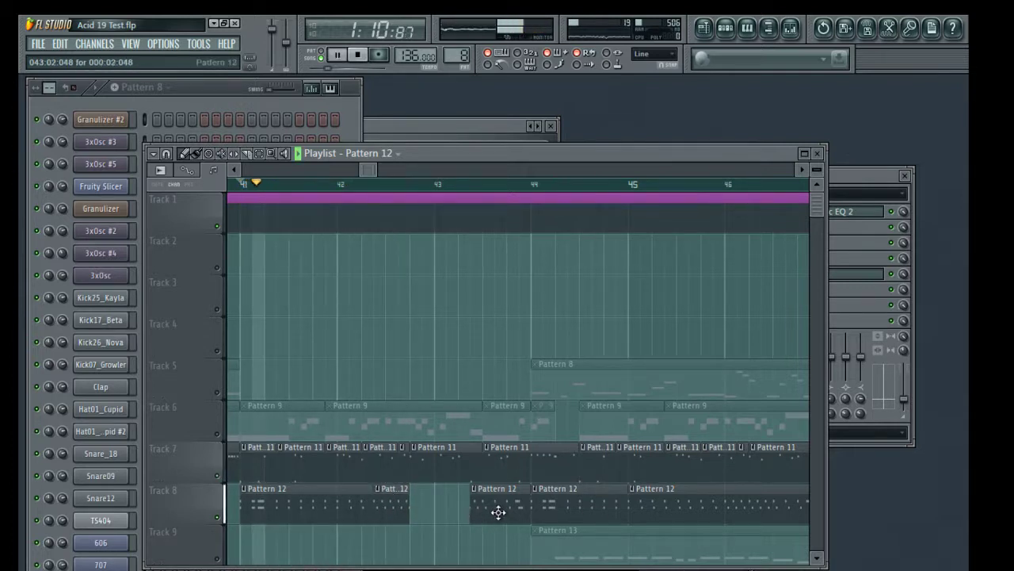
# Extend the final bar 43 Pattern 12 piece back to beat 2 and fill the remaining Track 8 gap with another Pattern 12 slice.
pyautogui.moveTo(470, 504); pyautogui.dragTo(413, 504)
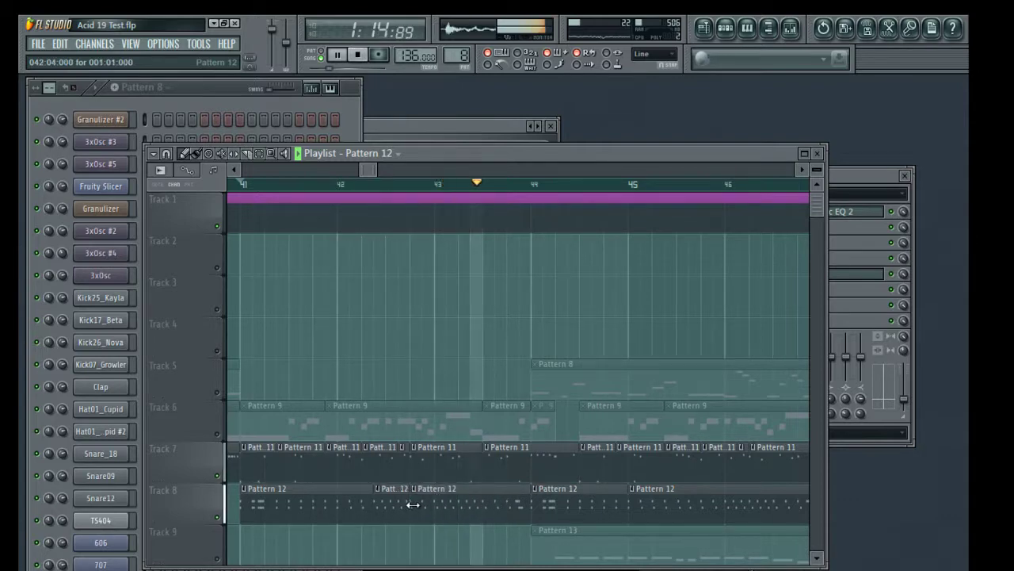
pyautogui.moveTo(413, 504); pyautogui.dragTo(461, 504)
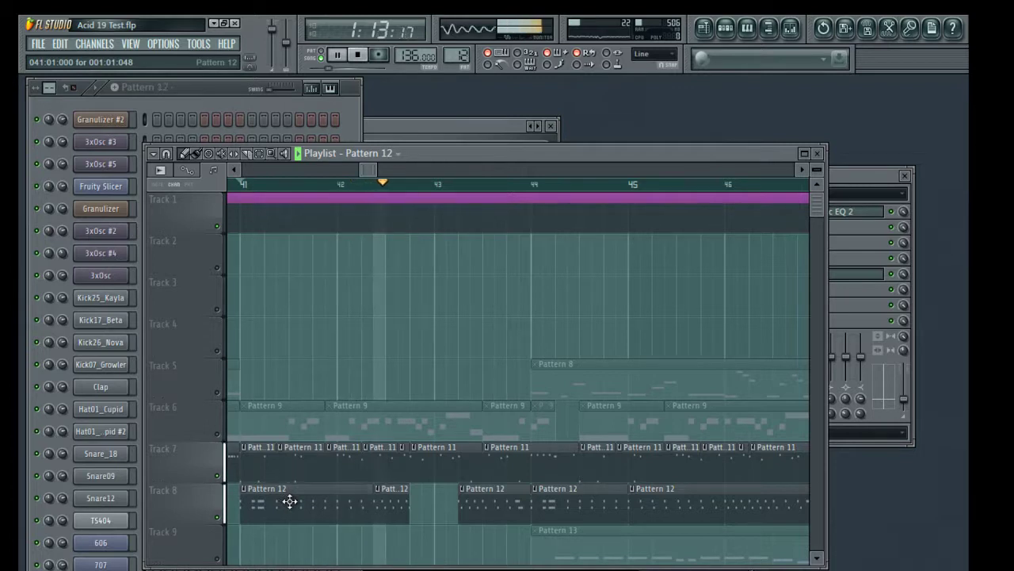
pyautogui.click(413, 545)
pyautogui.moveTo(515, 545); pyautogui.dragTo(428, 543)
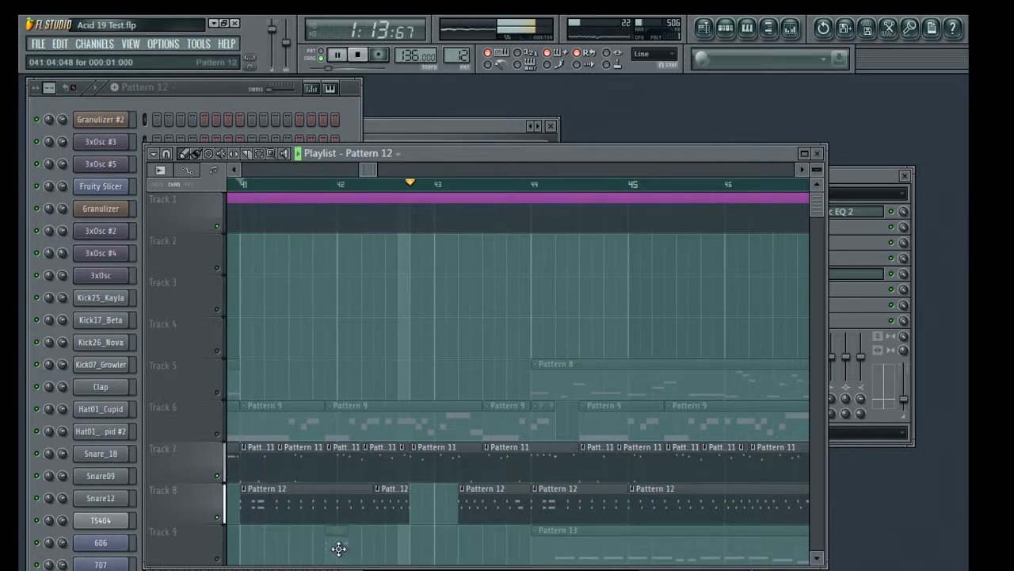
pyautogui.moveTo(434, 501); pyautogui.dragTo(455, 498)
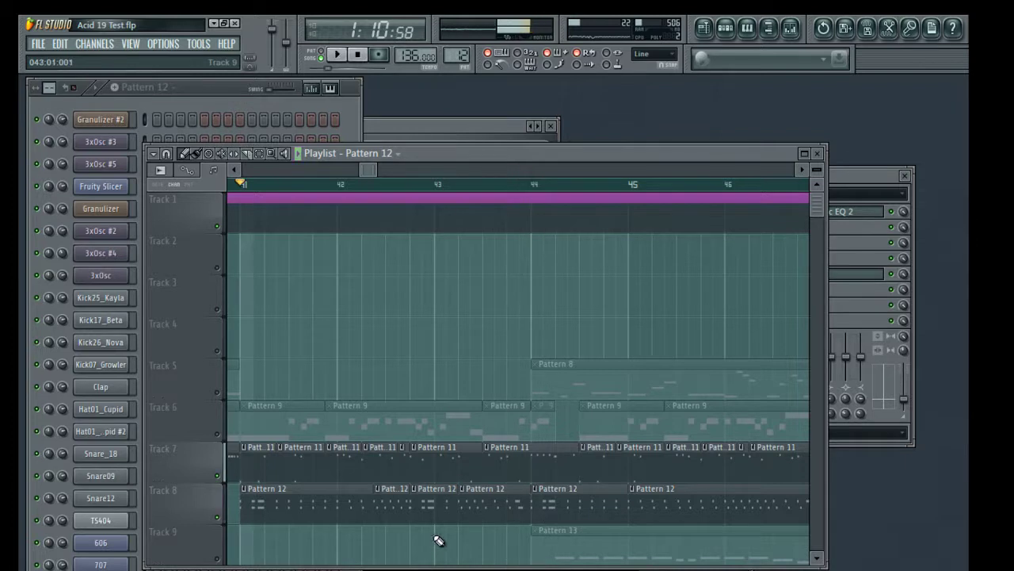
# Unmute Track 6 and audition its Pattern 9 clips together with Tracks 7 and 8 from bar 41.
pyautogui.press('space')
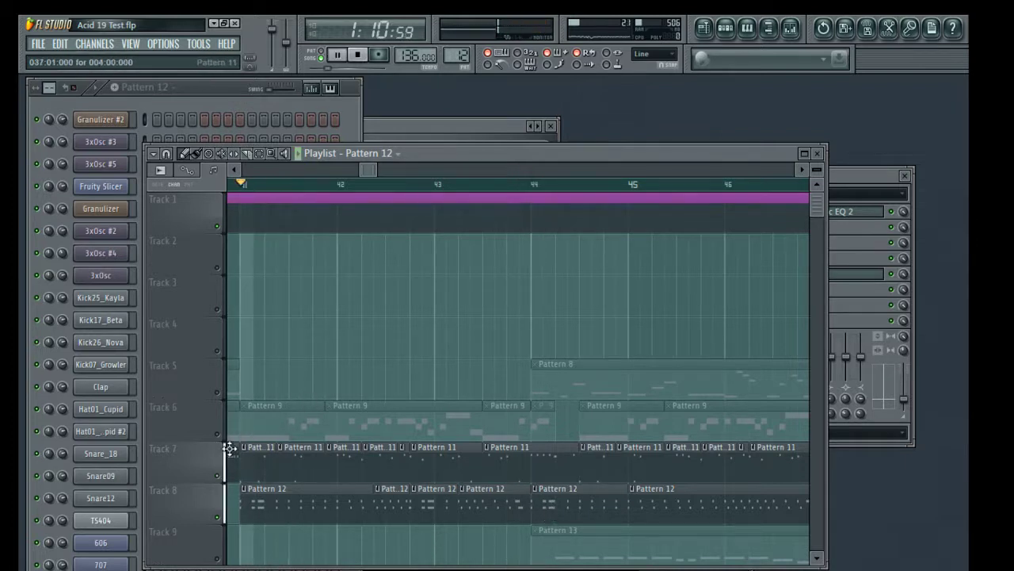
pyautogui.click(224, 442)
pyautogui.press('space')
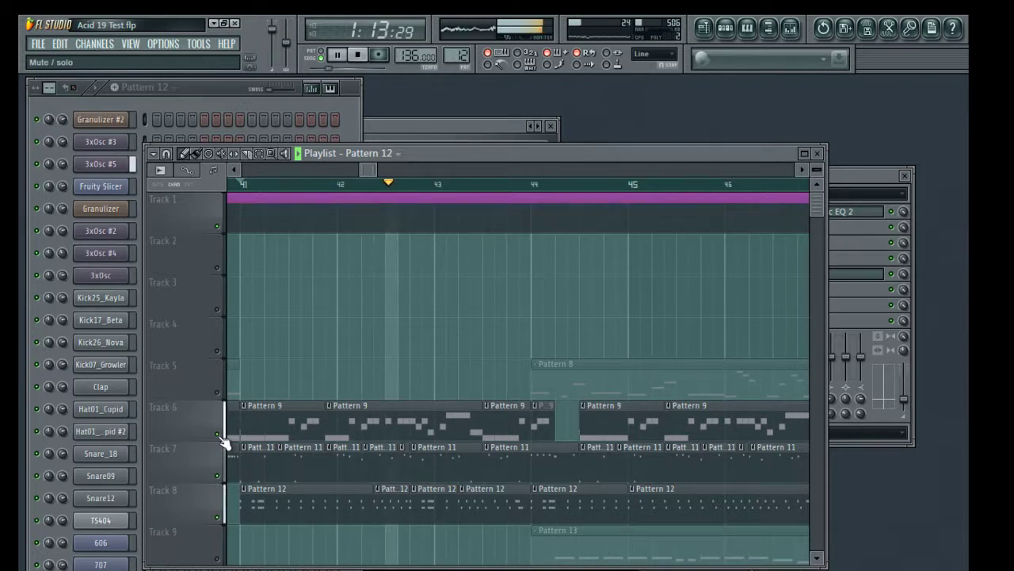
pyautogui.press('space')
pyautogui.press('space')
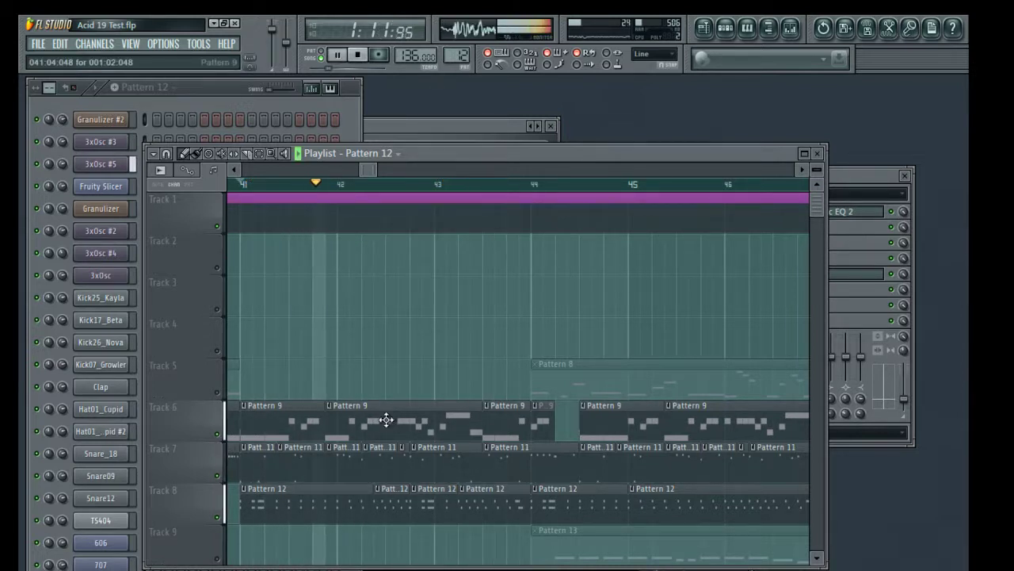
pyautogui.press('space')
# Repeat the opening of Track 6's second Pattern 9 clip at 042:03:048, slip the repeat's contents, and shorten it to two beats.
pyautogui.moveTo(328, 425); pyautogui.dragTo(360, 422)
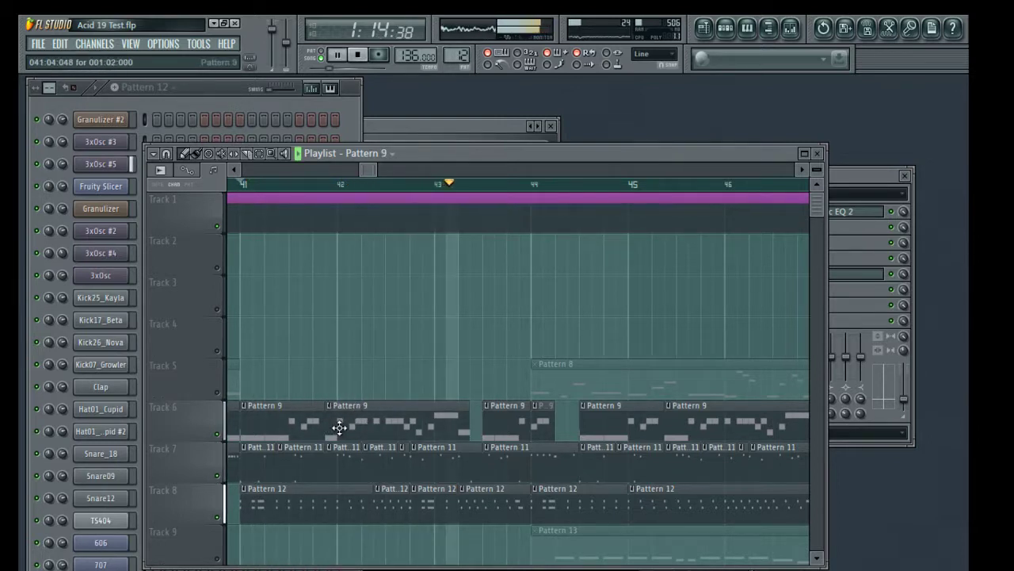
pyautogui.press('space')
pyautogui.moveTo(339, 428); pyautogui.dragTo(351, 428)
pyautogui.moveTo(444, 418); pyautogui.dragTo(392, 412)
pyautogui.click(406, 419)
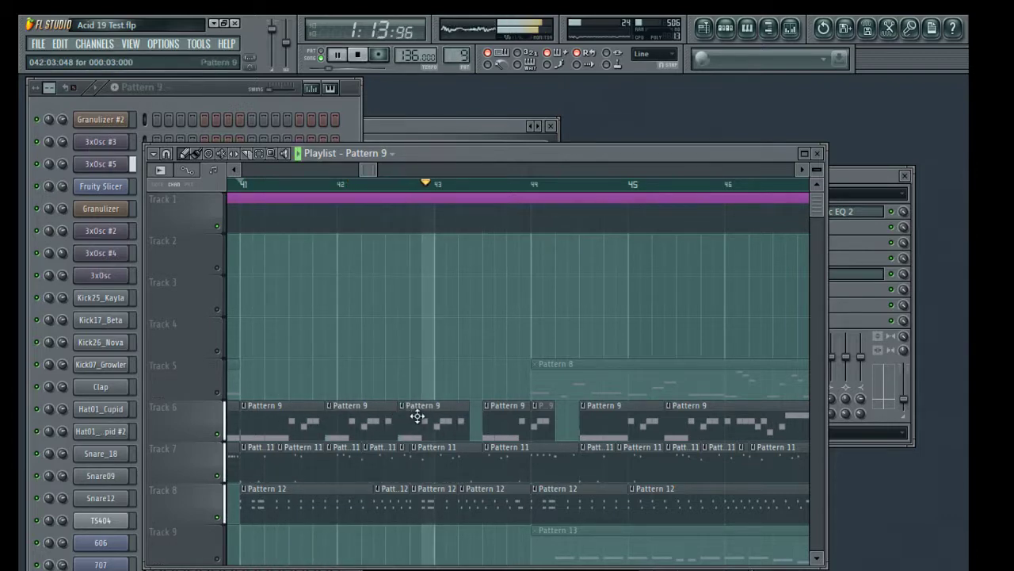
pyautogui.moveTo(400, 422); pyautogui.dragTo(420, 418)
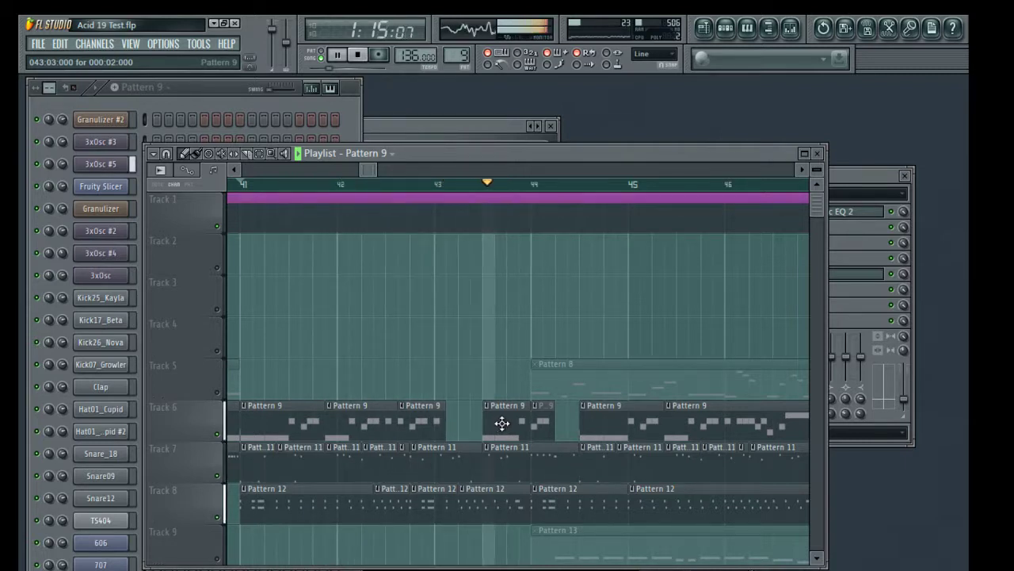
# Shift Track 6's bar 43 Pattern 9 slice earlier to 043:01:048, delete it, and unmute Track 5.
pyautogui.moveTo(493, 423); pyautogui.dragTo(461, 431)
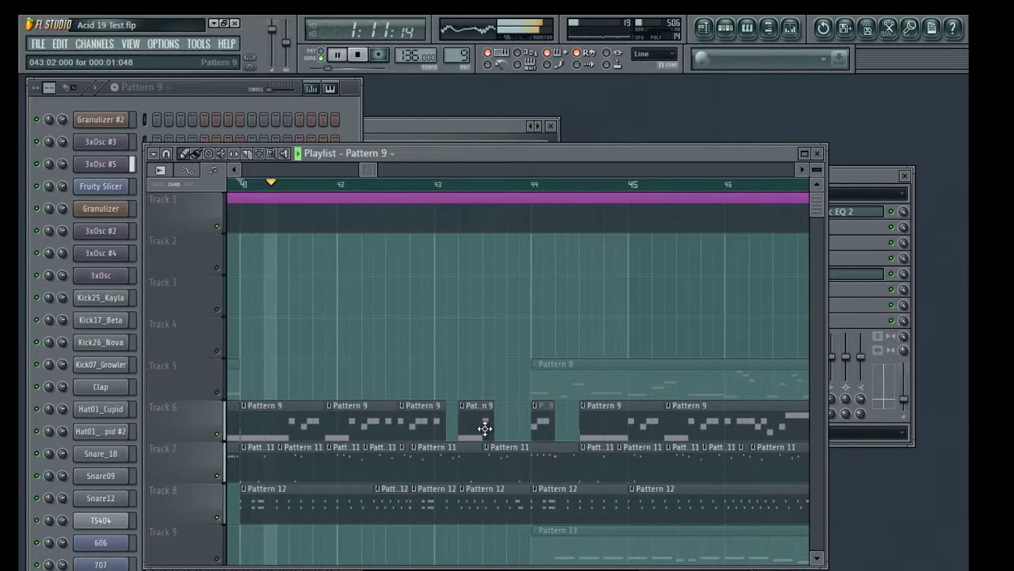
pyautogui.moveTo(485, 421); pyautogui.dragTo(472, 421)
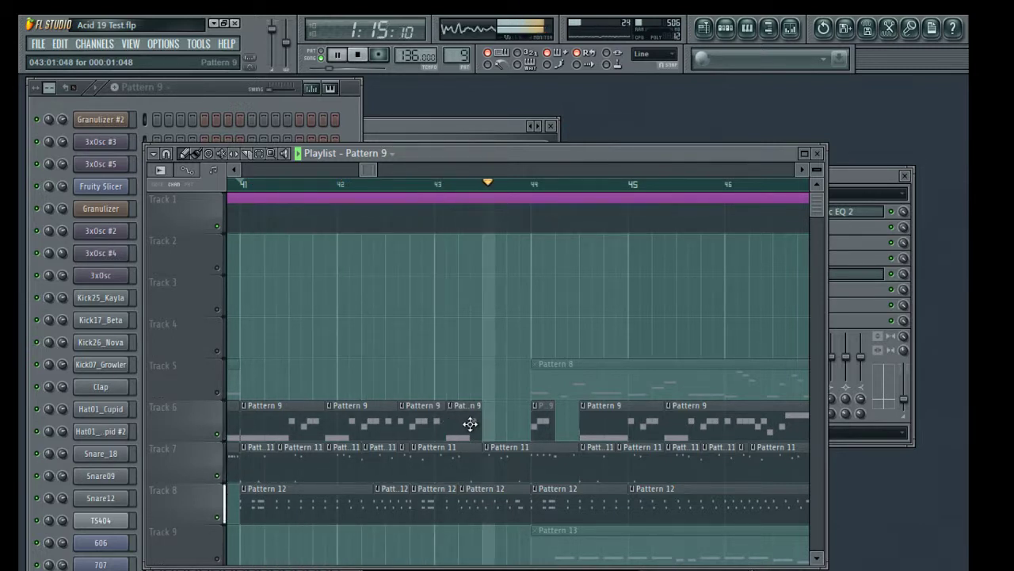
pyautogui.rightClick(471, 424)
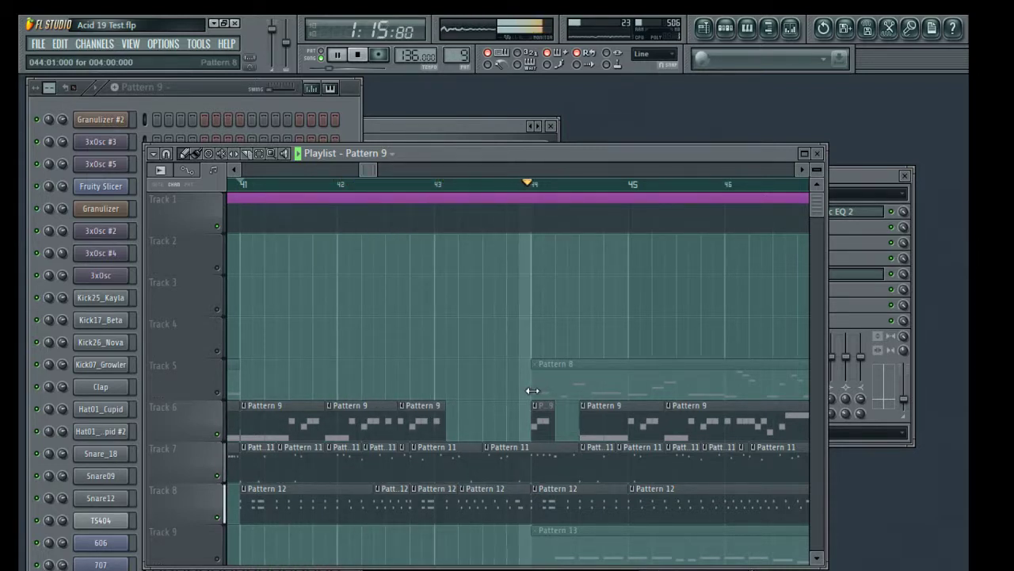
pyautogui.click(219, 393)
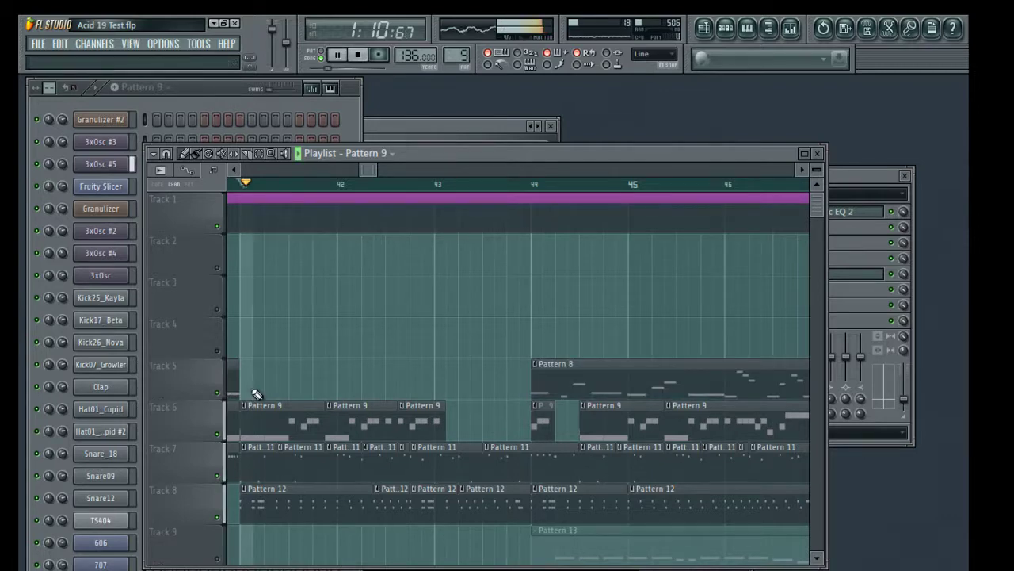
# Replace Track 8's Pattern 12 clips from bar 44 with a copy of the sliced bars 41–43 sequence and audition it.
pyautogui.moveTo(576, 356)
pyautogui.mouseDown()
pyautogui.moveTo(478, 287)
pyautogui.moveTo(390, 287)
pyautogui.moveTo(457, 288)
pyautogui.moveTo(449, 288)
pyautogui.mouseUp()
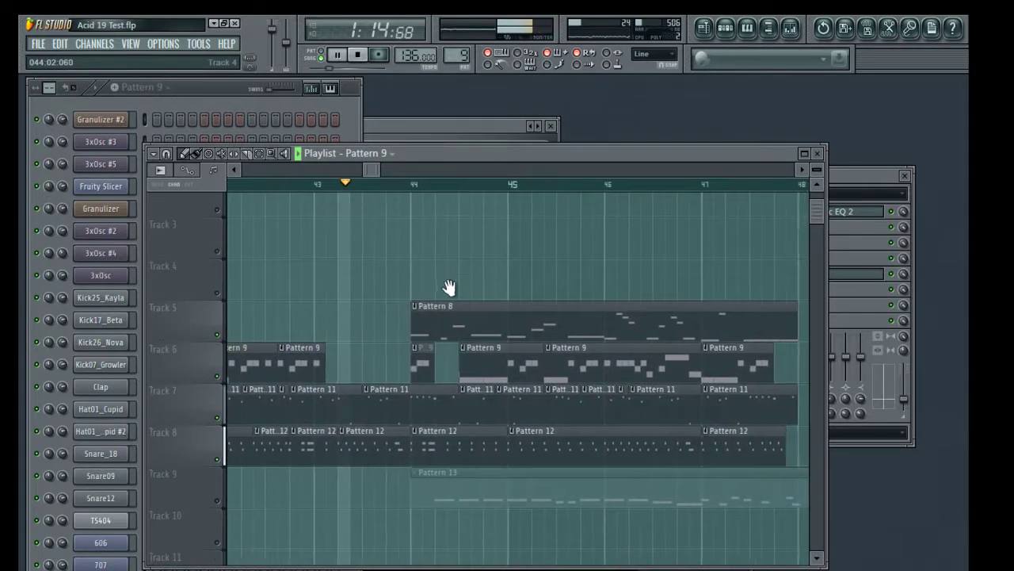
pyautogui.rightClick(747, 433)
pyautogui.rightClick(634, 452)
pyautogui.press('space')
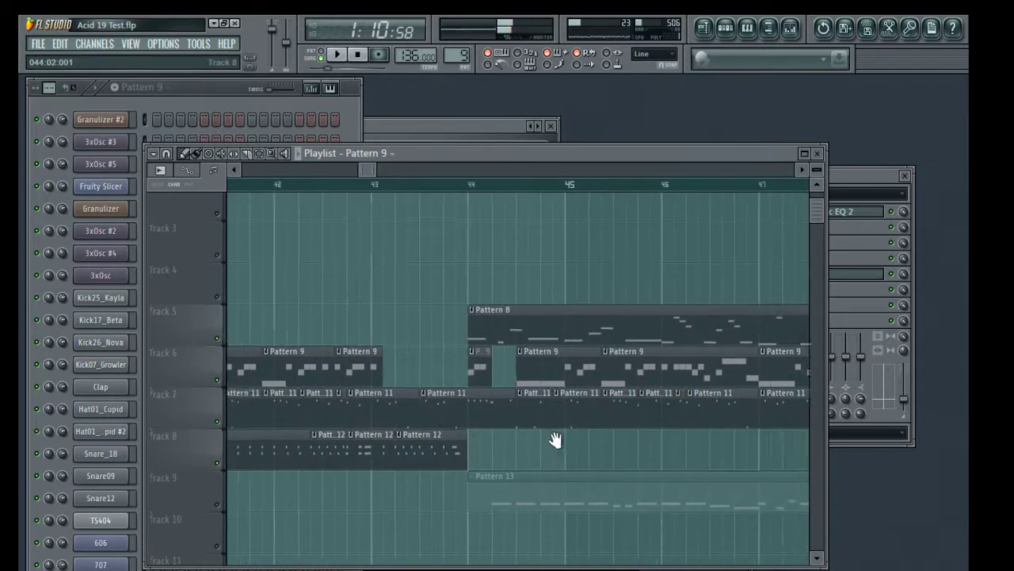
pyautogui.moveTo(631, 428); pyautogui.dragTo(323, 447)
pyautogui.hotkey('ctrl', 'c')
pyautogui.moveTo(612, 433); pyautogui.dragTo(416, 439)
pyautogui.hotkey('ctrl', 'v')
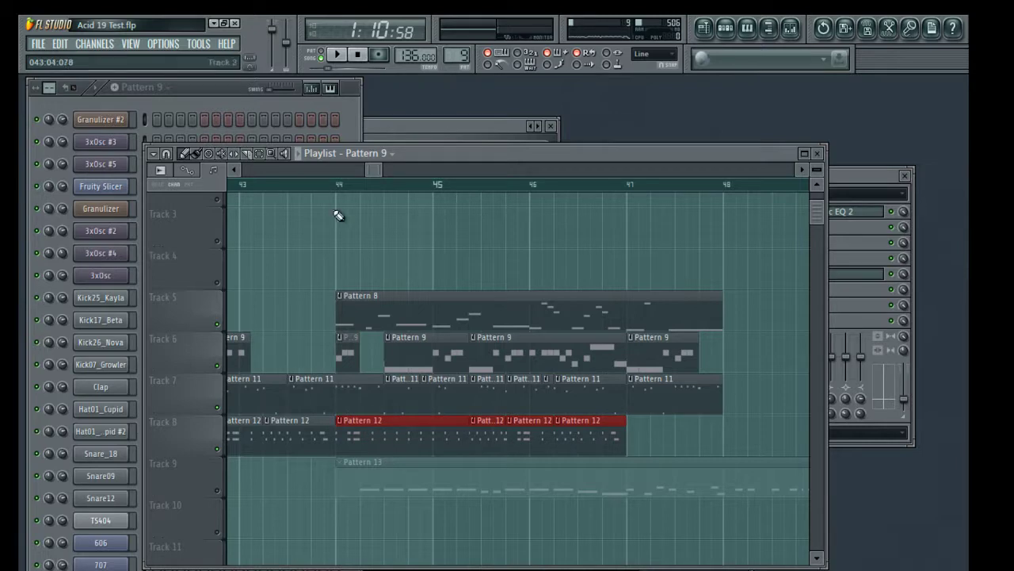
pyautogui.click(339, 187)
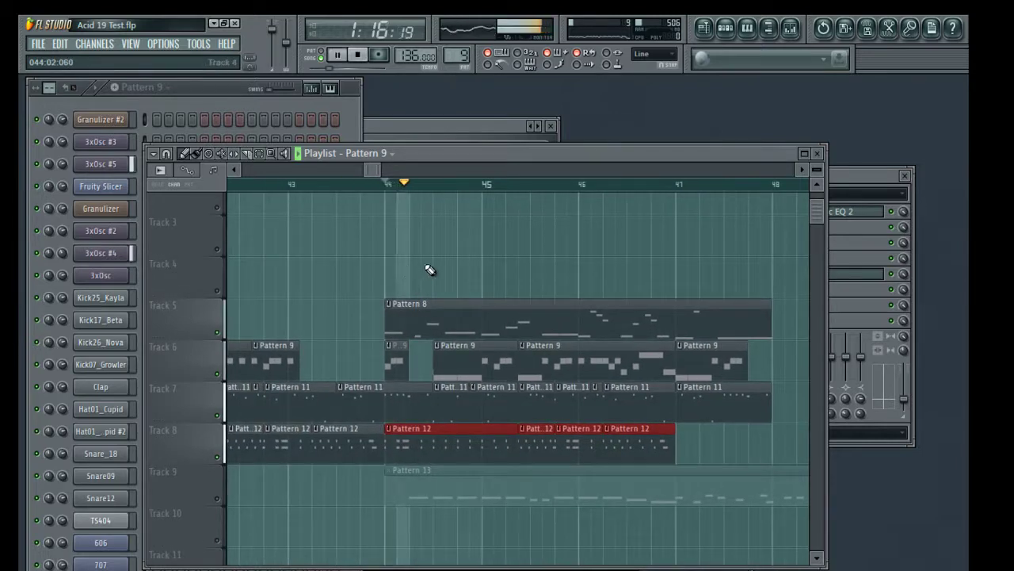
pyautogui.press('space')
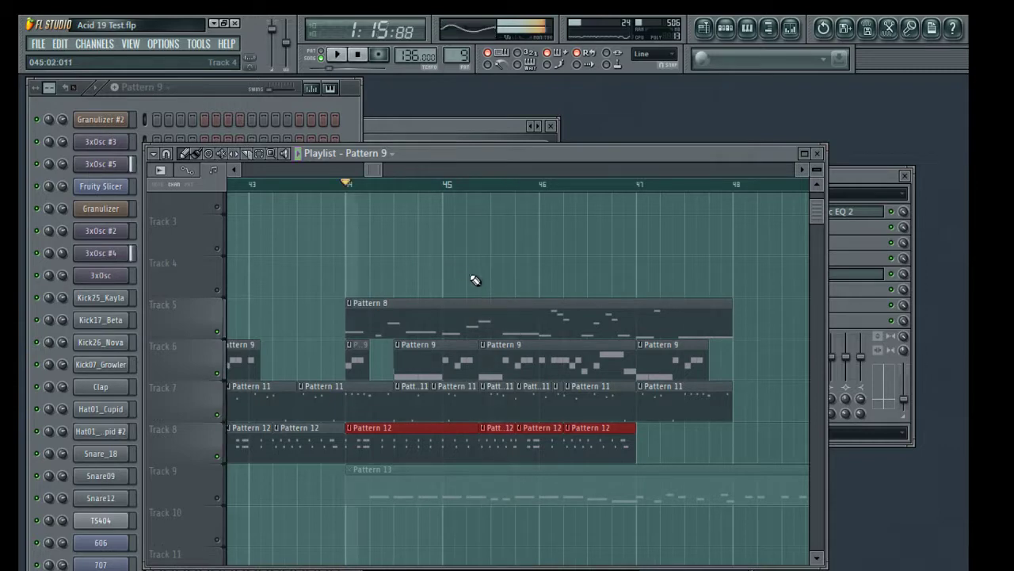
# Open Track 5's Pattern 8 in the piano roll with all four bars in view and audition it.
pyautogui.doubleClick(482, 320)
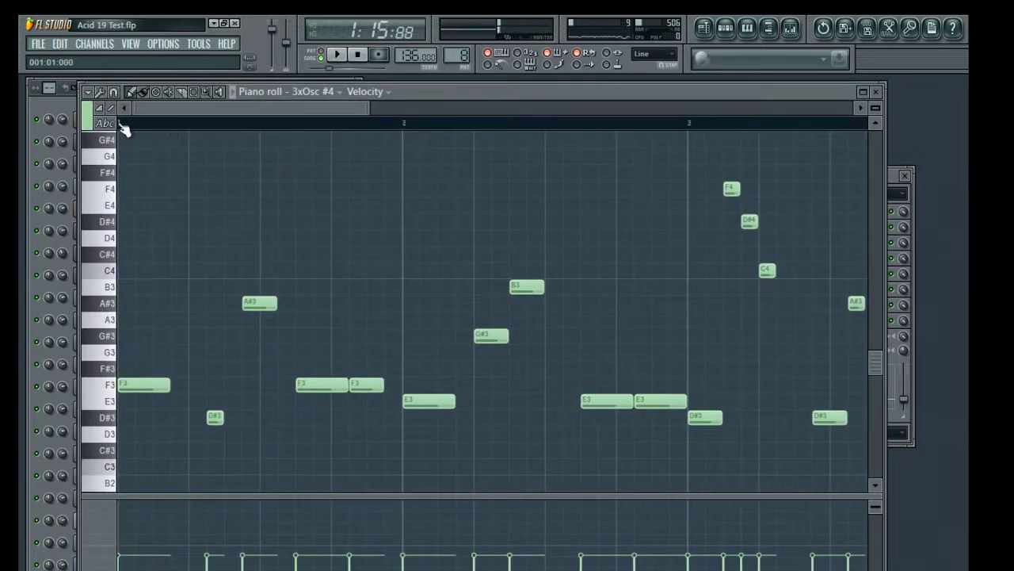
pyautogui.press('space')
pyautogui.moveTo(369, 107); pyautogui.dragTo(511, 109)
pyautogui.press('space')
pyautogui.click(298, 126)
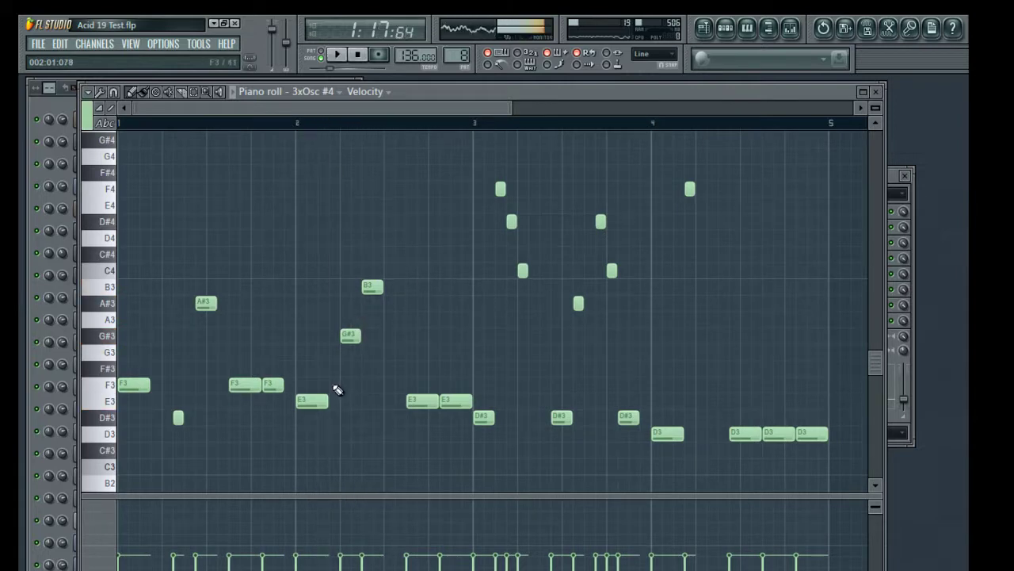
# Rework bar 2 by shortening its first E3, adding short C#4 and B3 notes, removing the G#3 and moving the longer B3 earlier.
pyautogui.click(319, 402)
pyautogui.press('space')
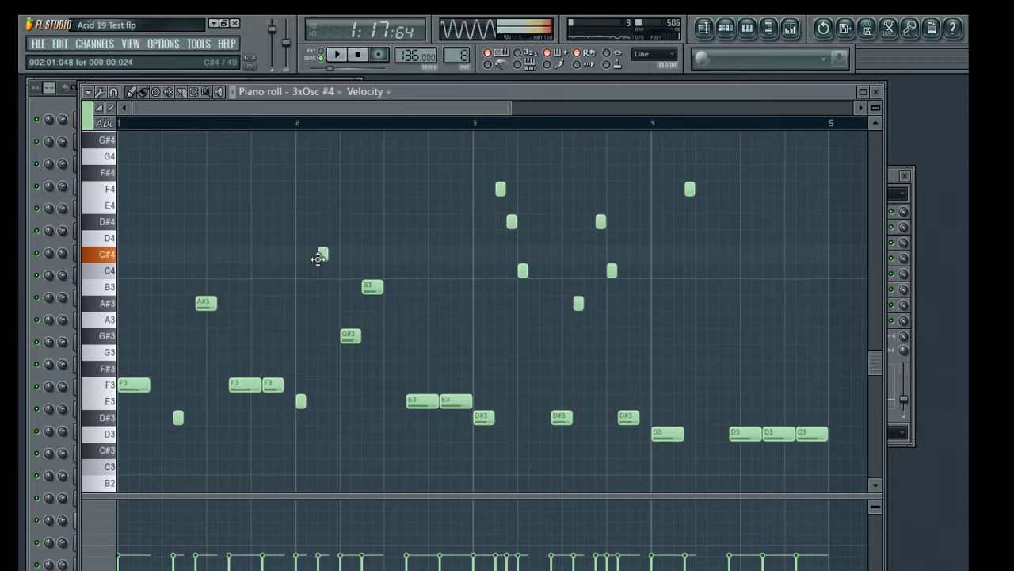
pyautogui.click(334, 287)
pyautogui.click(343, 332)
pyautogui.rightClick(351, 333)
pyautogui.moveTo(370, 286)
pyautogui.mouseDown()
pyautogui.moveTo(394, 287)
pyautogui.moveTo(359, 287)
pyautogui.mouseUp()
pyautogui.press('space')
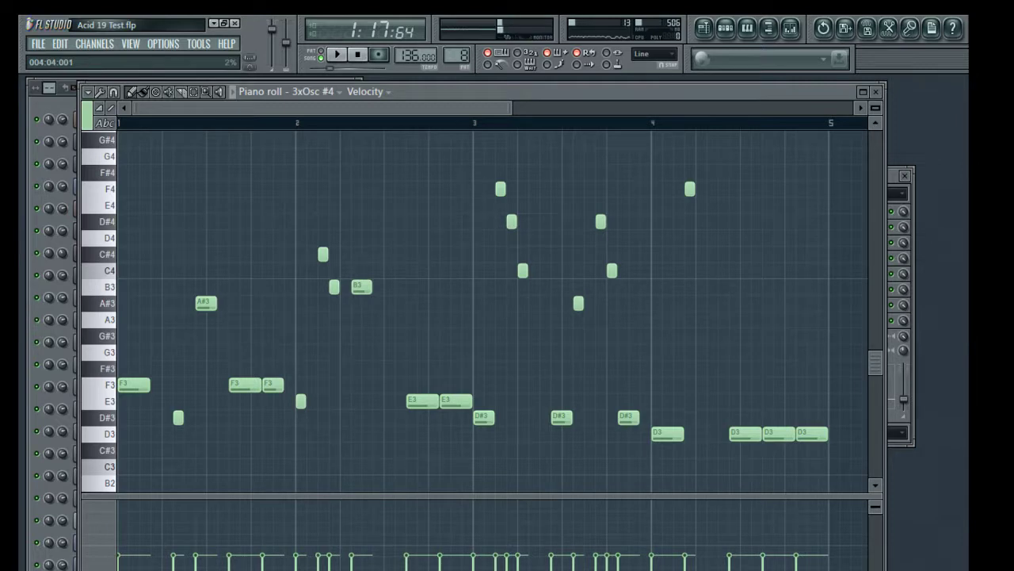
# Audition the pattern and delete the C#4 and both B3 notes from bar 2.
pyautogui.press('space')
pyautogui.press('space')
pyautogui.press('space')
pyautogui.rightClick(362, 287)
pyautogui.press('space')
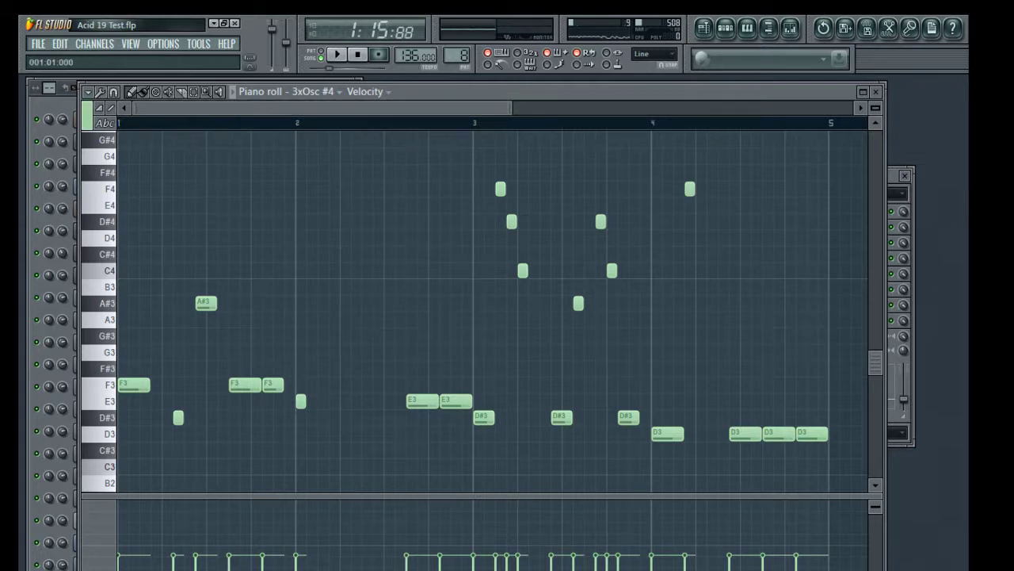
# Add an E3 note at 002:02:048 and set its length to 000:00:048.
pyautogui.press('space')
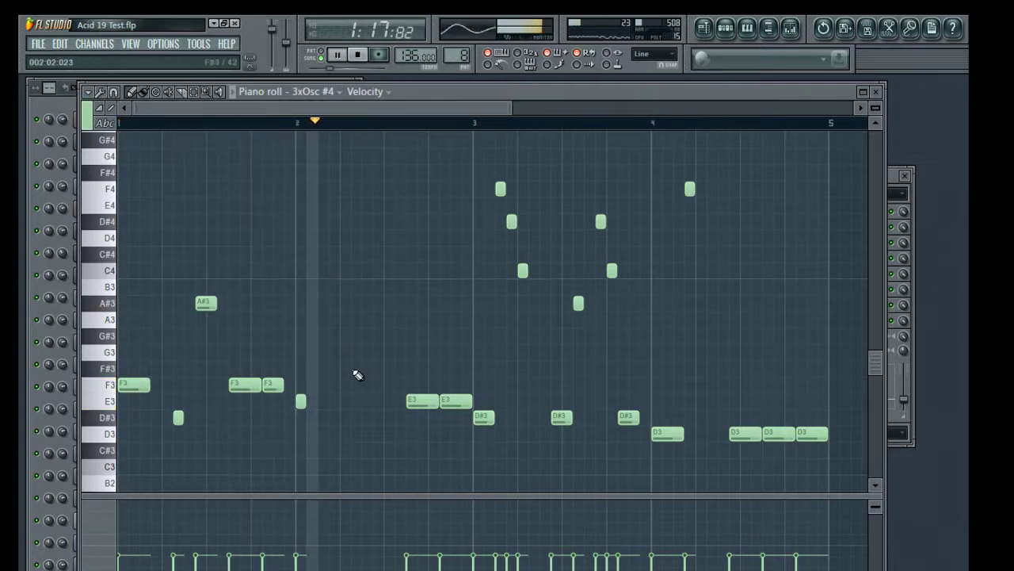
pyautogui.press('space')
pyautogui.press('space')
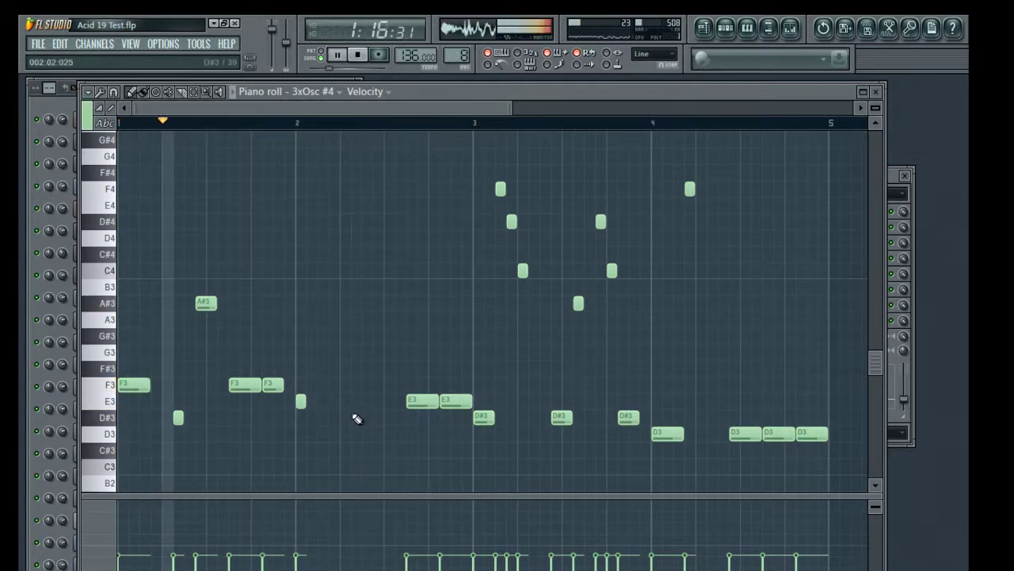
pyautogui.click(365, 401)
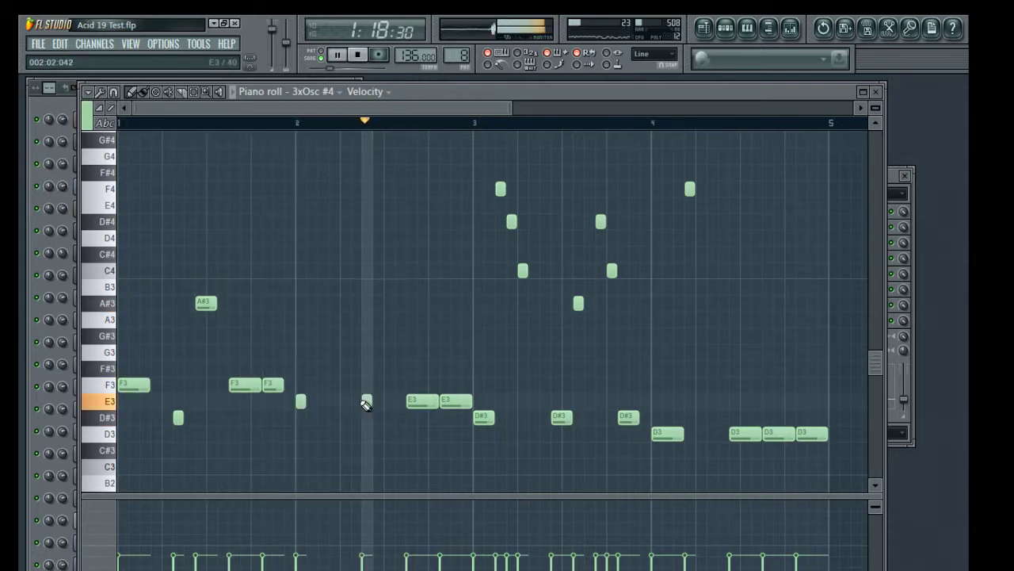
pyautogui.press('space')
pyautogui.moveTo(373, 402); pyautogui.dragTo(386, 402)
pyautogui.press('space')
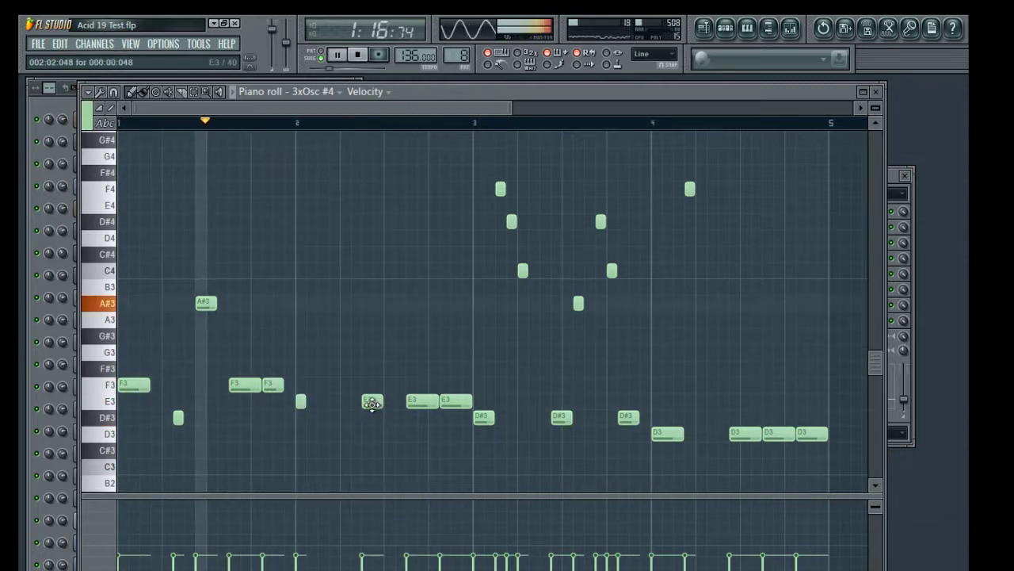
# Add a short B3 to bar 2 just before the new E3, plus a short F#4 at 002:01:048 followed directly by an E4.
pyautogui.click(361, 286)
pyautogui.moveTo(370, 287); pyautogui.dragTo(358, 286)
pyautogui.press('space')
pyautogui.press('space')
pyautogui.click(322, 172)
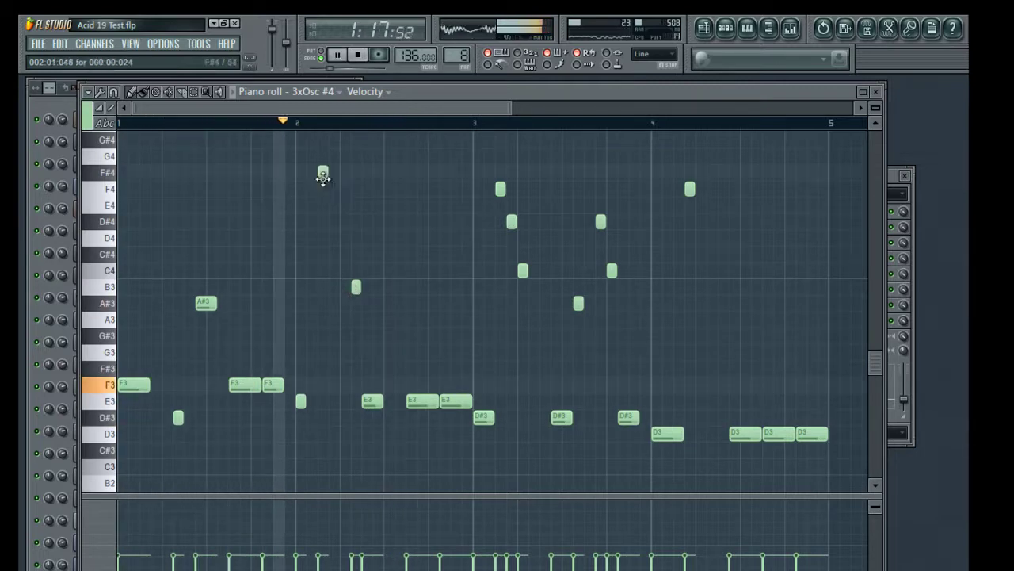
pyautogui.click(332, 204)
pyautogui.press('space')
pyautogui.press('space')
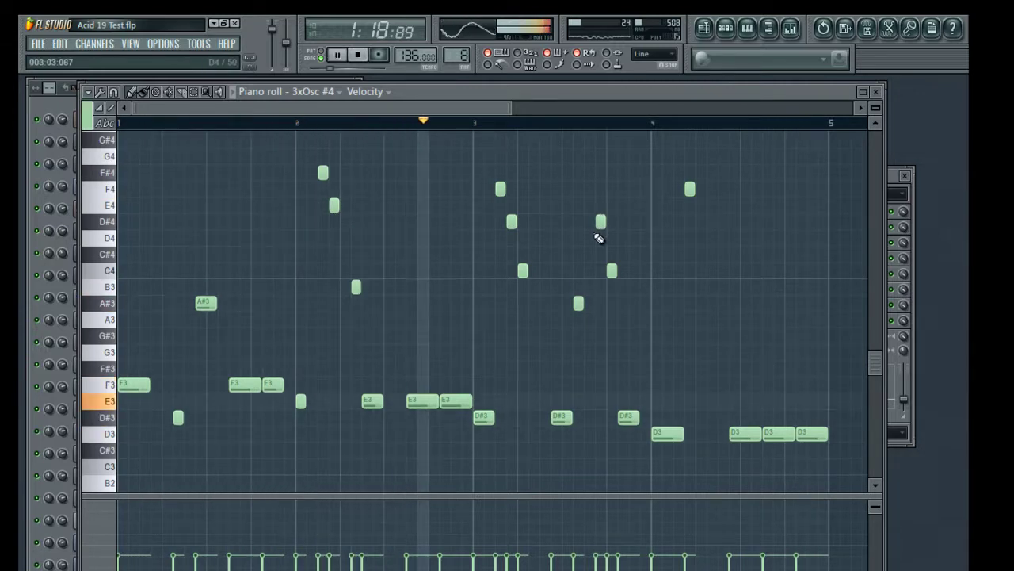
# Turn the first long E3 in bar 2 into a short A#3 at 002:03:000 and shorten the E3 before it to 000:00:024.
pyautogui.press('space')
pyautogui.click(306, 129)
pyautogui.press('space')
pyautogui.press('space')
pyautogui.press('space')
pyautogui.press('space')
pyautogui.moveTo(425, 402); pyautogui.dragTo(397, 303)
pyautogui.press('space')
pyautogui.press('space')
pyautogui.press('space')
pyautogui.press('space')
pyautogui.press('space')
pyautogui.press('space')
pyautogui.press('space')
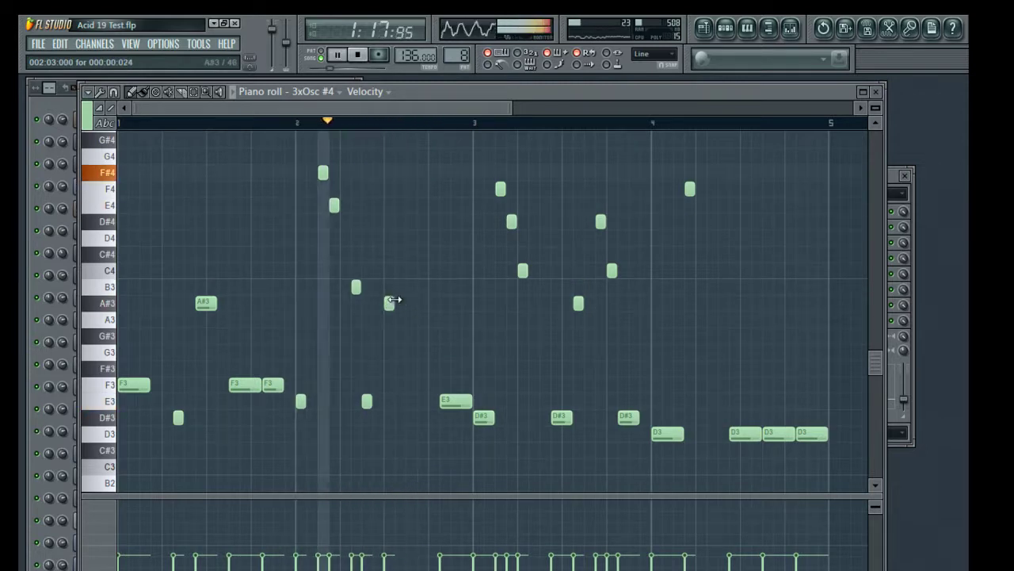
pyautogui.press('space')
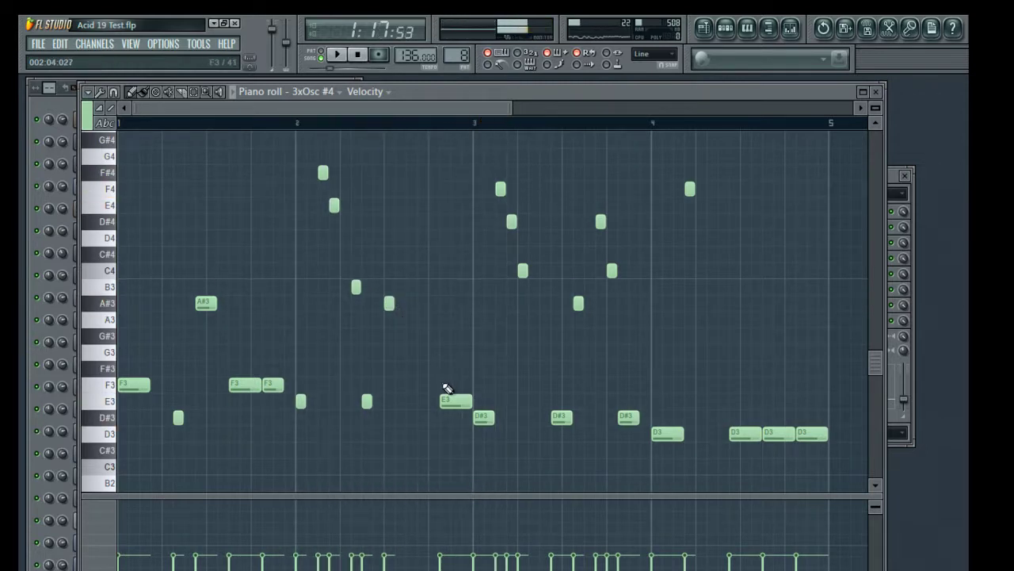
# Delete the last E3 in bar 2 and move bar 3's opening D#3 to 002:04:048.
pyautogui.press('space')
pyautogui.press('space')
pyautogui.press('space')
pyautogui.rightClick(456, 401)
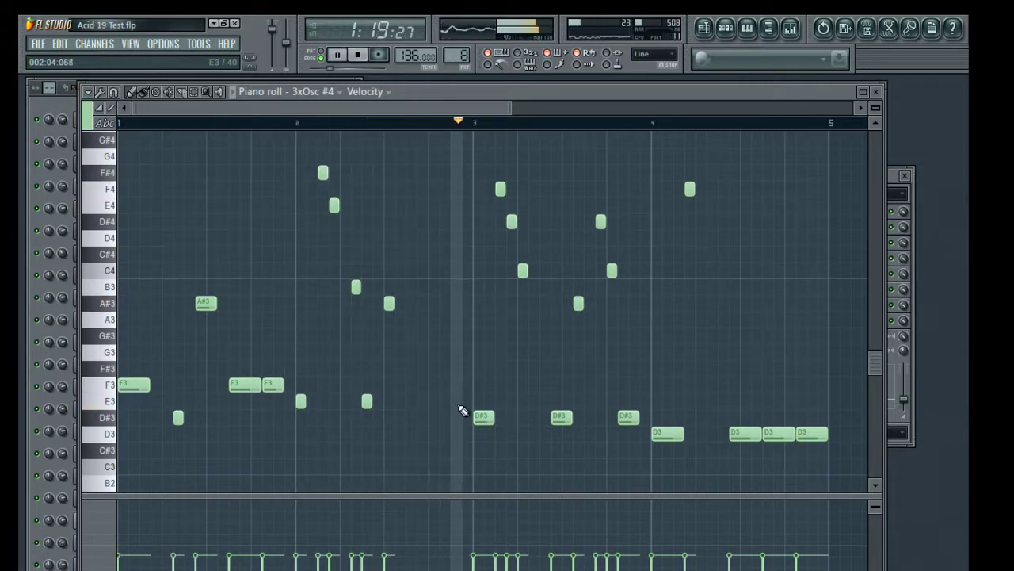
pyautogui.press('space')
pyautogui.press('space')
pyautogui.moveTo(481, 420); pyautogui.dragTo(461, 418)
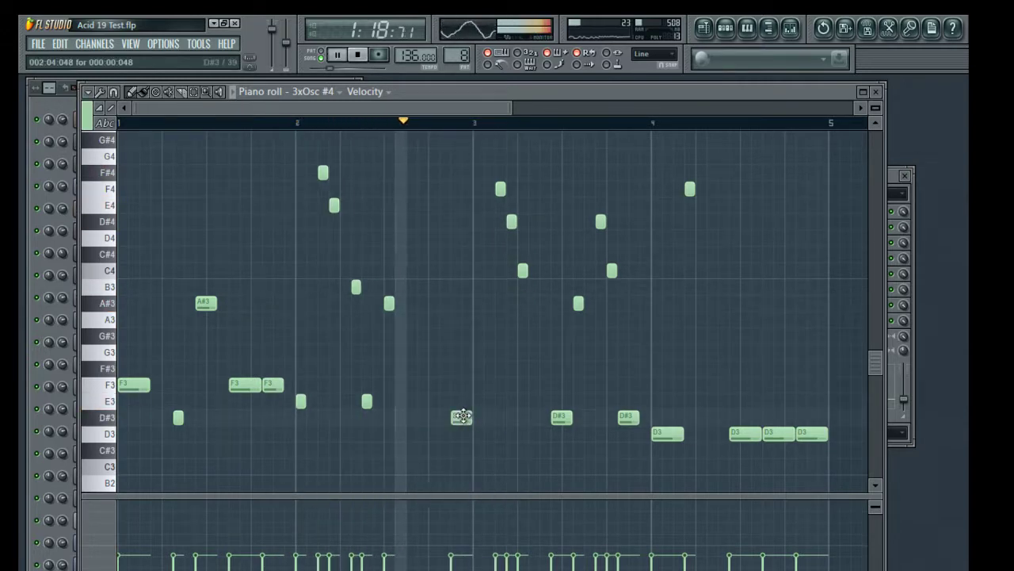
pyautogui.press('space')
pyautogui.press('space')
# Delete the D#3 in the middle of bar 3 and move the A#3 after it to 003:02:072.
pyautogui.moveTo(546, 213); pyautogui.dragTo(388, 231)
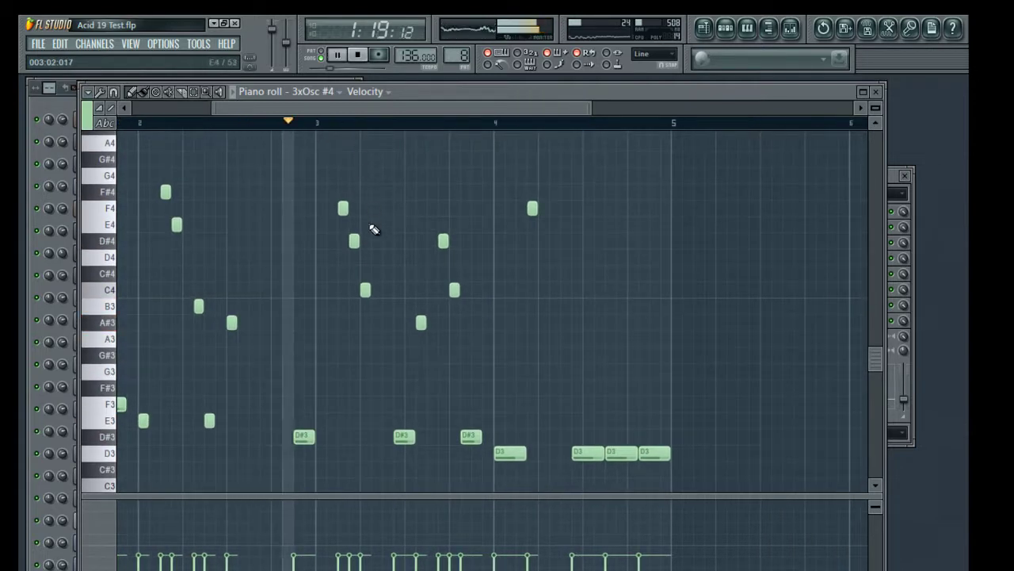
pyautogui.press('space')
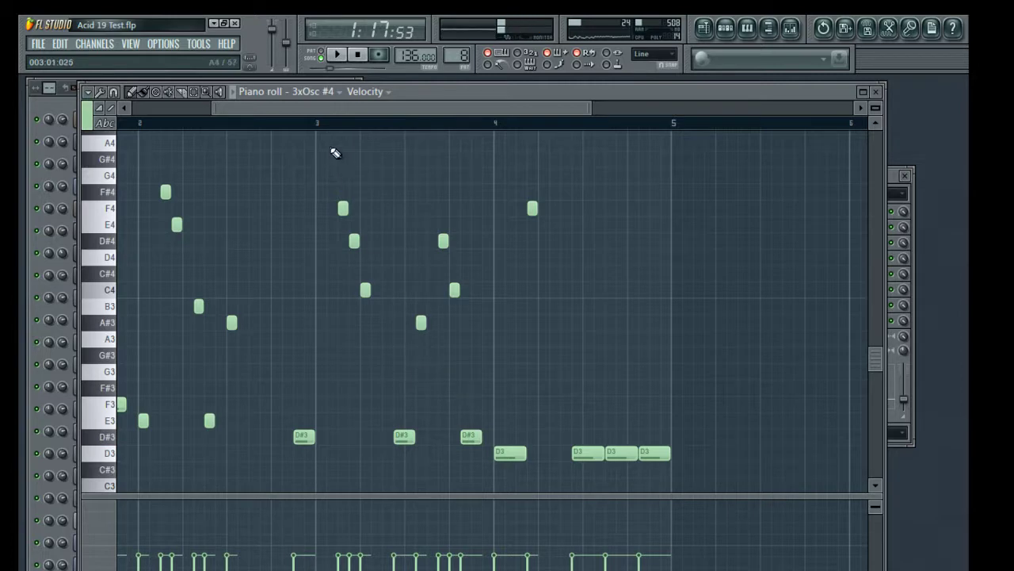
pyautogui.press('space')
pyautogui.press('space')
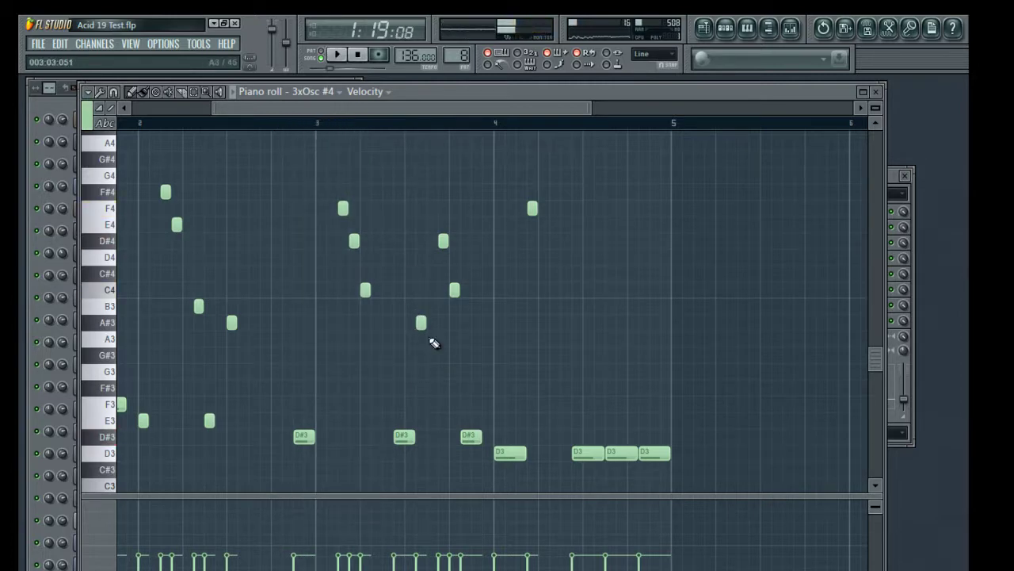
pyautogui.moveTo(402, 435); pyautogui.dragTo(391, 435)
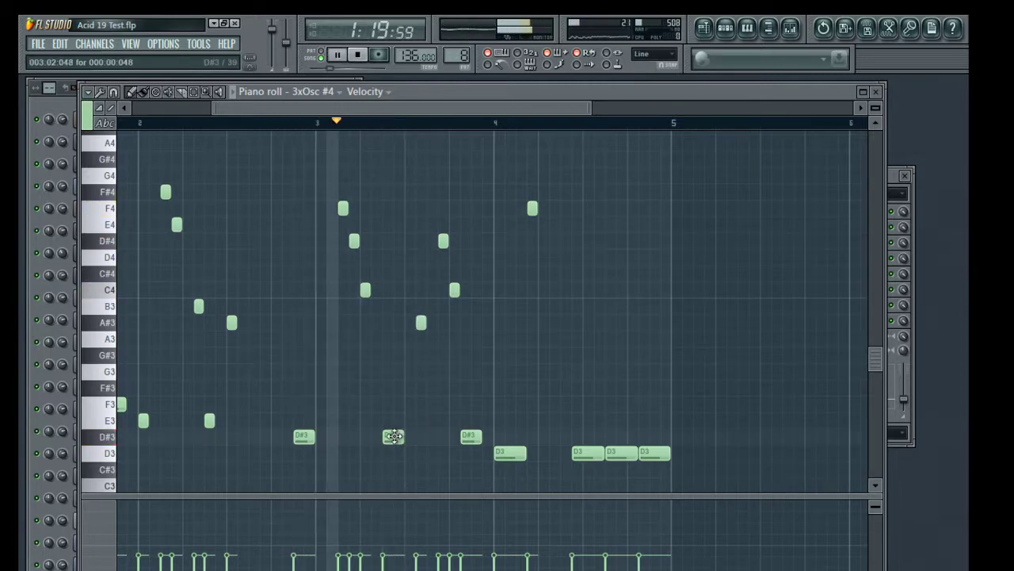
pyautogui.rightClick(391, 435)
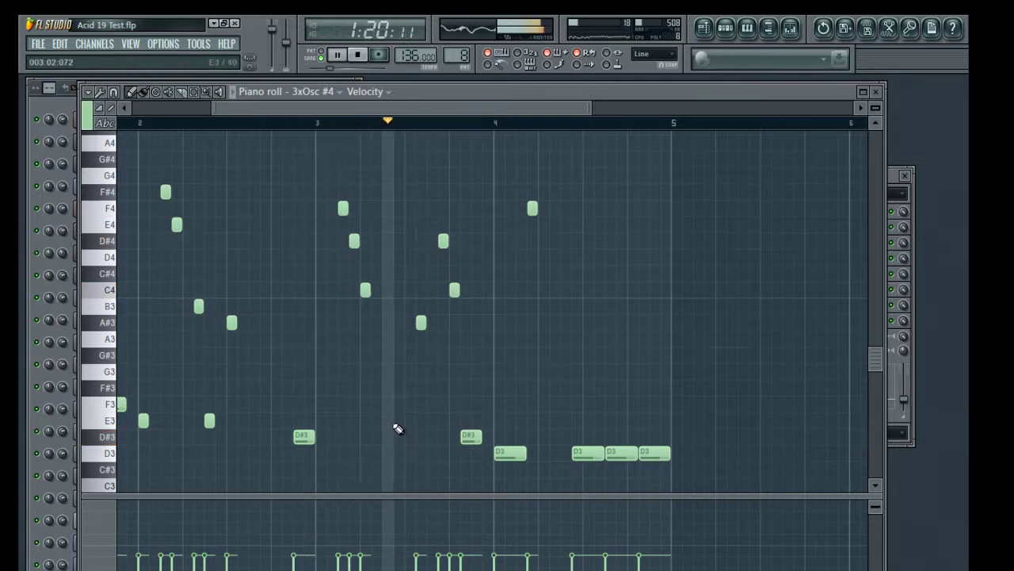
pyautogui.moveTo(407, 317); pyautogui.dragTo(397, 319)
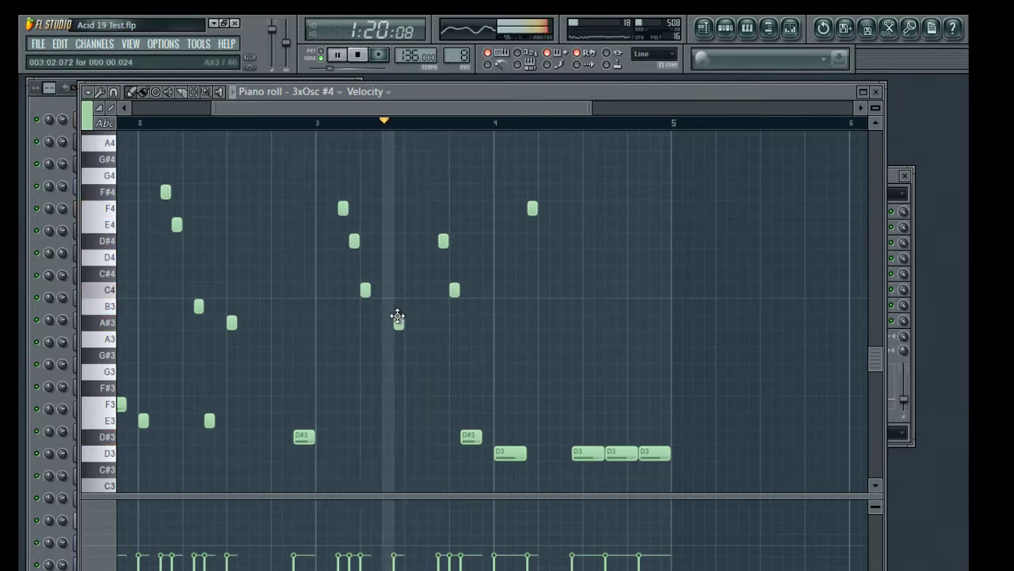
# Shift bar 3's second D#4 and C4 pair half a beat earlier.
pyautogui.click(420, 240)
pyautogui.rightClick(454, 289)
pyautogui.click(432, 289)
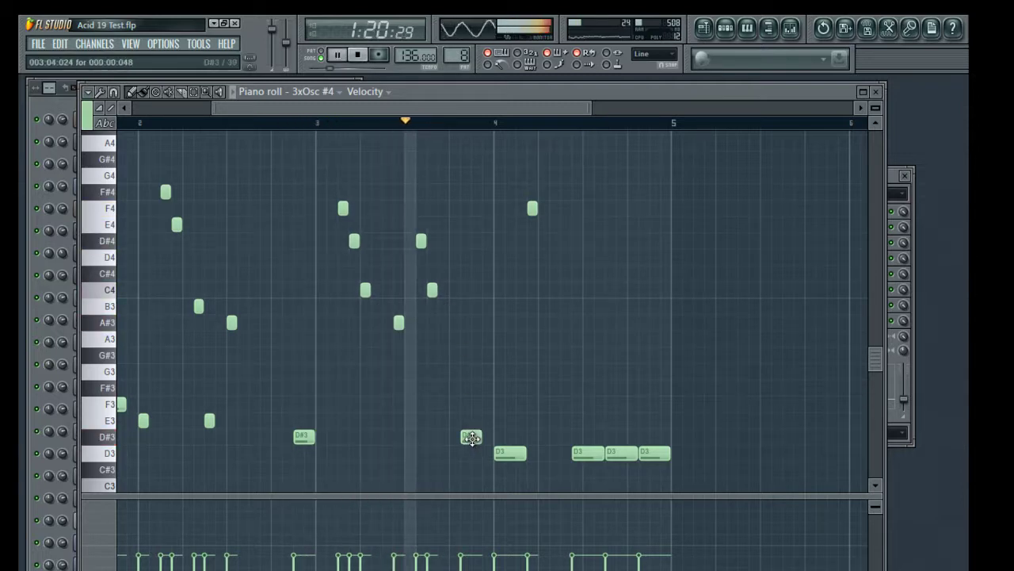
# Move bar 3's last D#3 to 003:04:048 and replay the pattern.
pyautogui.moveTo(470, 438); pyautogui.dragTo(481, 438)
pyautogui.press('space')
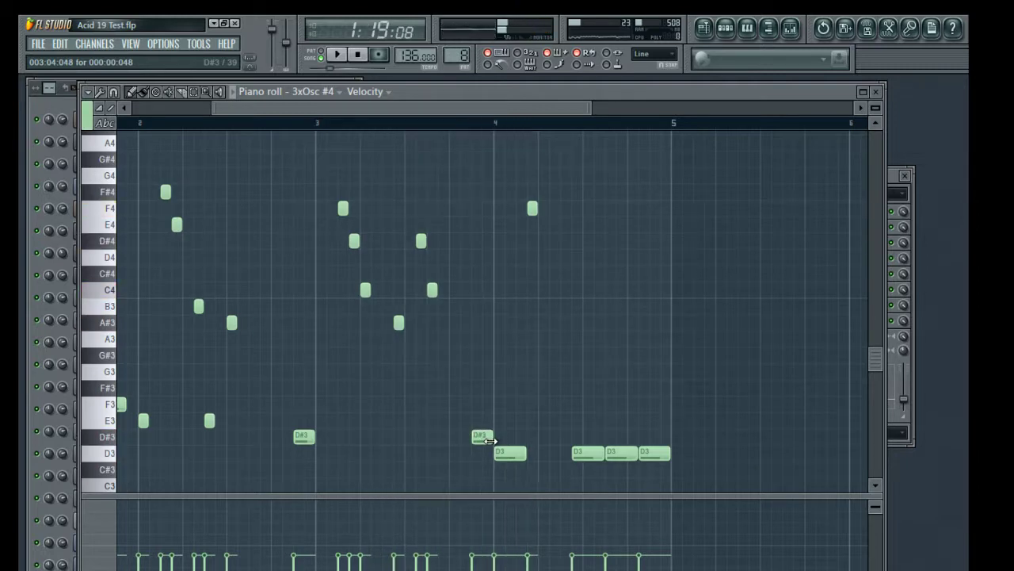
pyautogui.press('space')
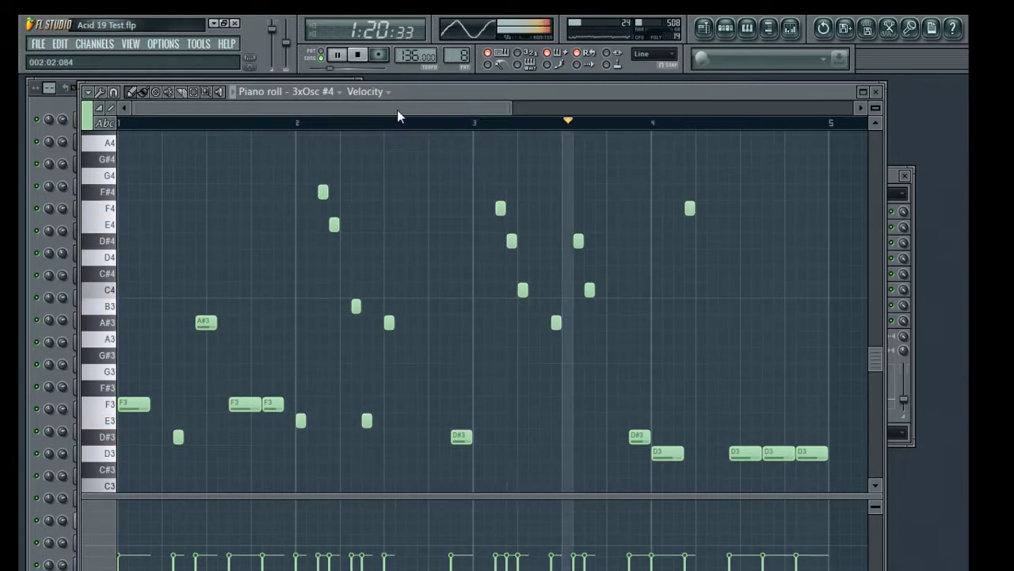
# Delete the second D#4 and C4 pair in bar 3 and add a D#3 at 003:01:048 lasting 000:00:048.
pyautogui.rightClick(578, 240)
pyautogui.rightClick(590, 289)
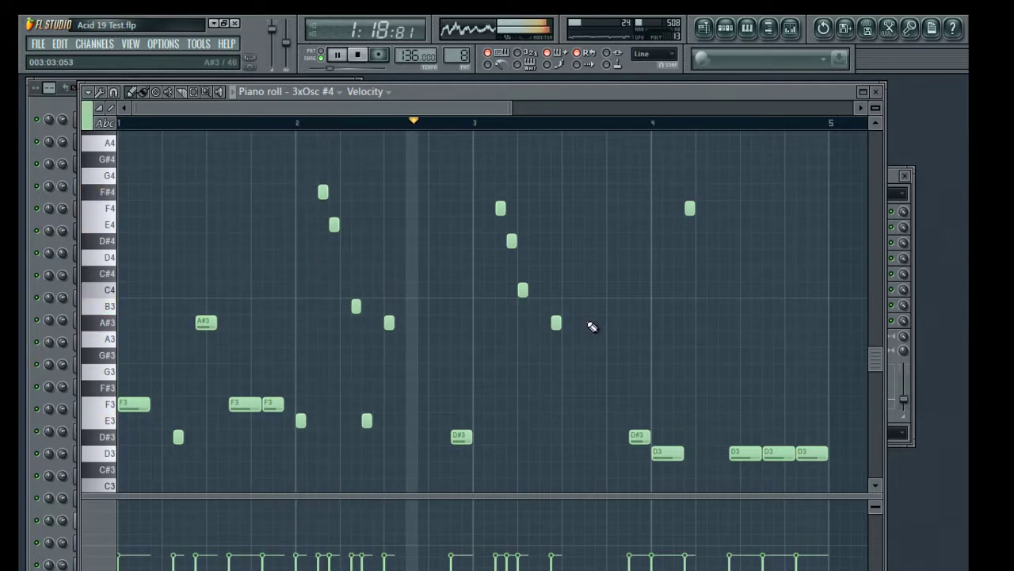
pyautogui.press('space')
pyautogui.click(441, 124)
pyautogui.press('space')
pyautogui.press('space')
pyautogui.click(503, 436)
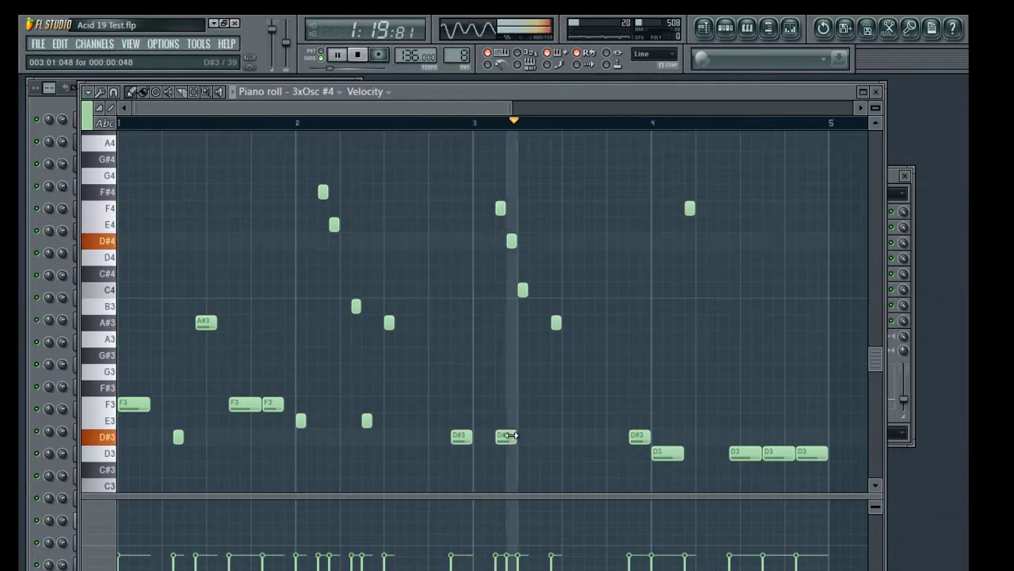
# Delete the short F4 and D#4 notes near the start of bar 3.
pyautogui.rightClick(500, 208)
pyautogui.rightClick(511, 240)
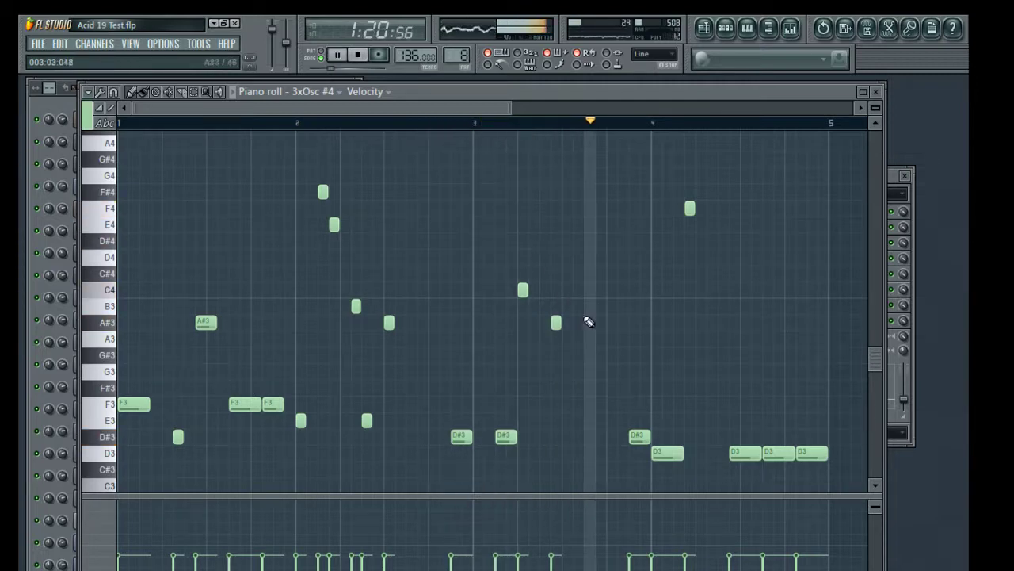
# Try an extra short note after bar 3's A#3, first as G3 and as D#4, and remove it again.
pyautogui.click(577, 371)
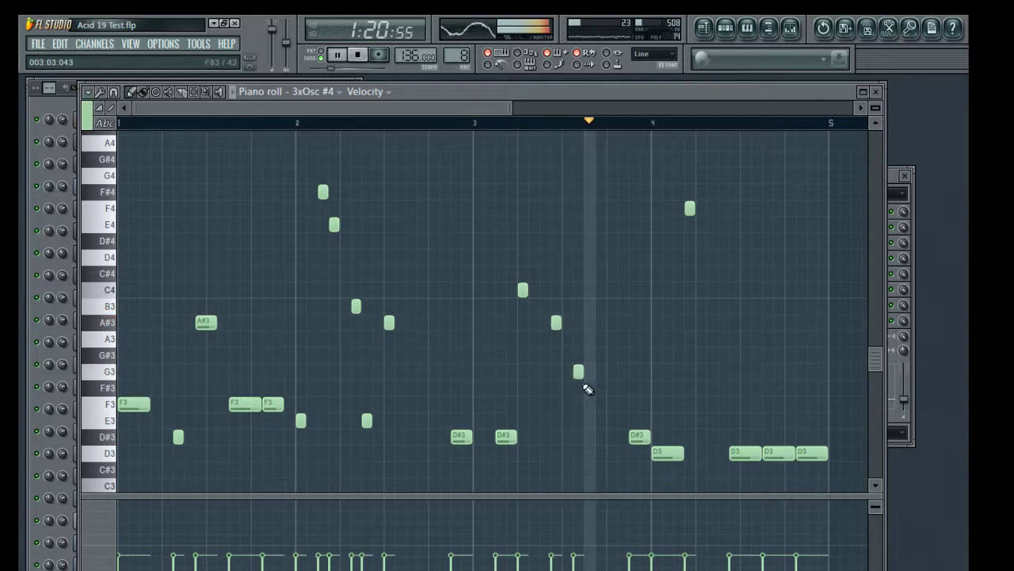
pyautogui.moveTo(578, 371)
pyautogui.mouseDown()
pyautogui.moveTo(589, 388)
pyautogui.moveTo(604, 386)
pyautogui.moveTo(576, 390)
pyautogui.mouseUp()
pyautogui.press('space')
pyautogui.press('space')
pyautogui.press('space')
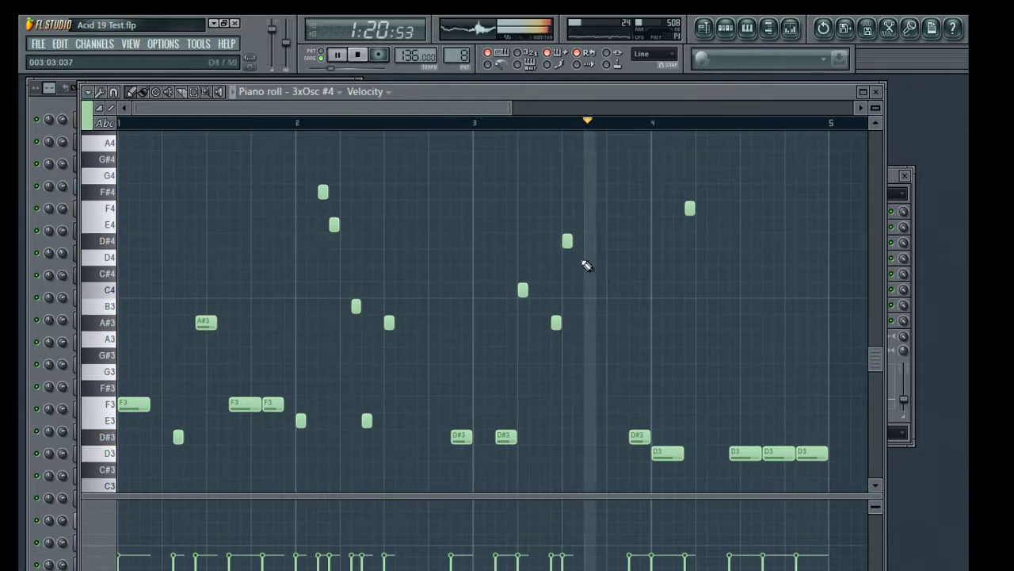
pyautogui.rightClick(568, 242)
pyautogui.press('space')
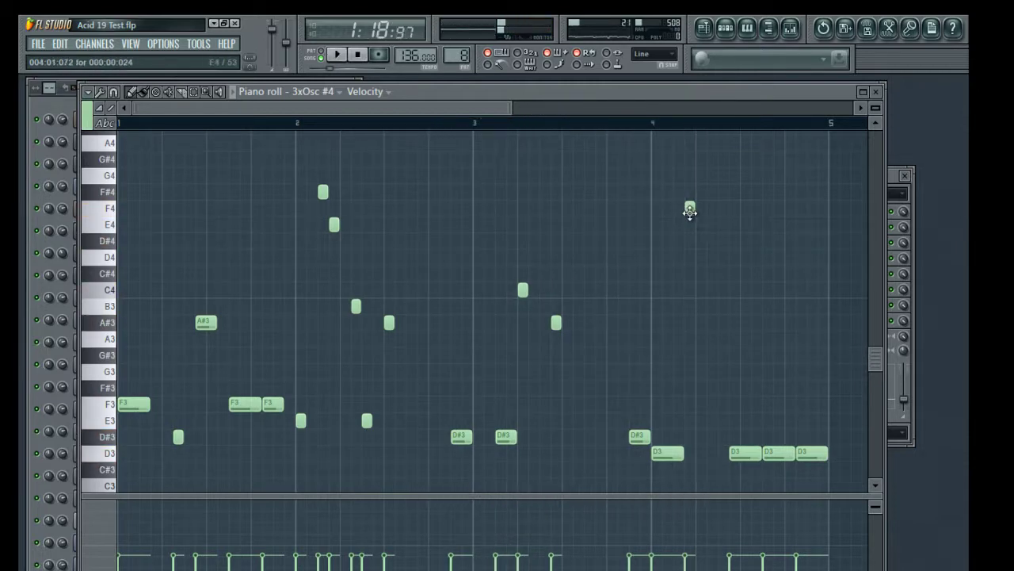
# Move bar 2's A#3 to 002:03:024 and replay the melody.
pyautogui.press('space')
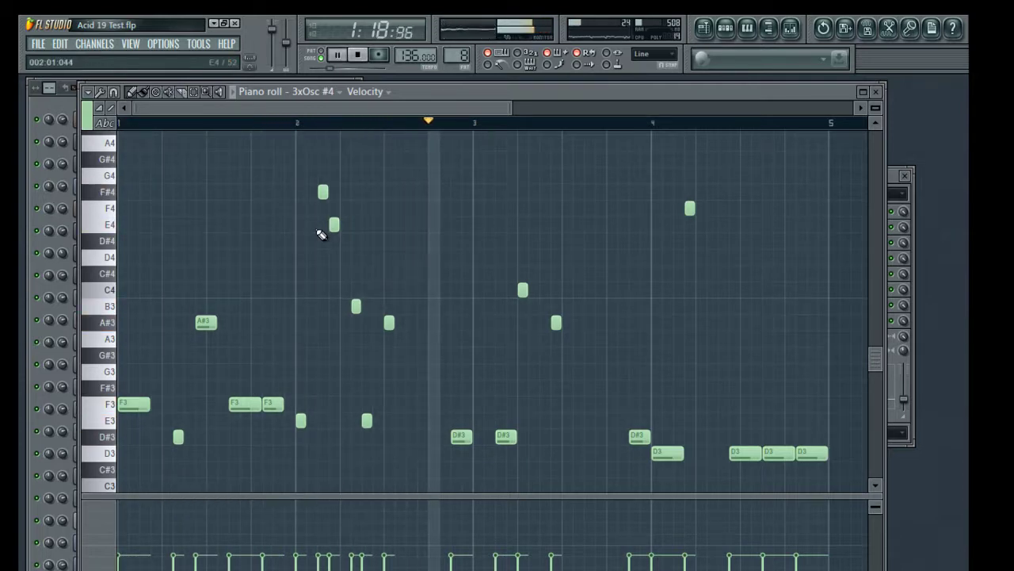
pyautogui.press('space')
pyautogui.press('space')
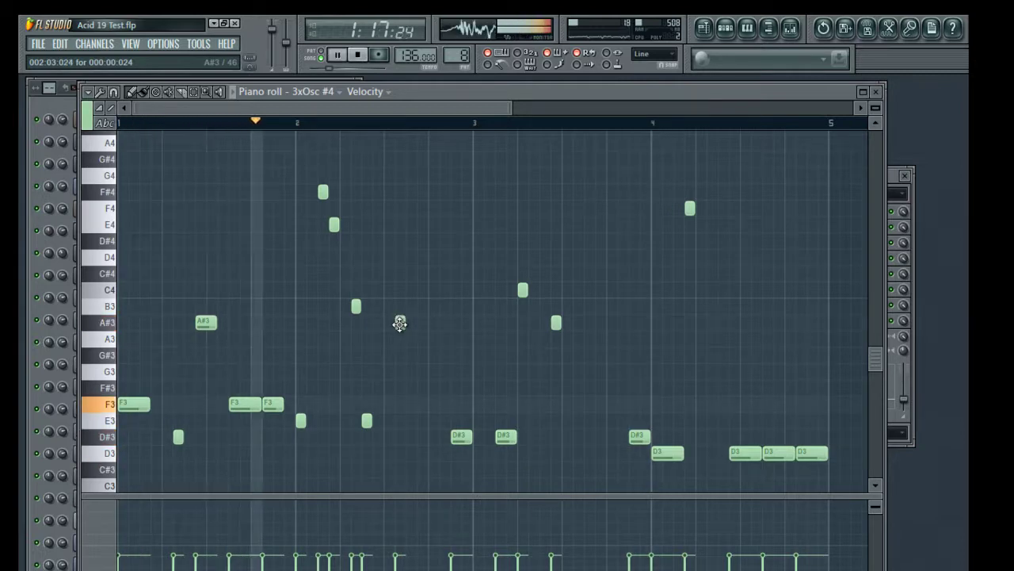
pyautogui.press('space')
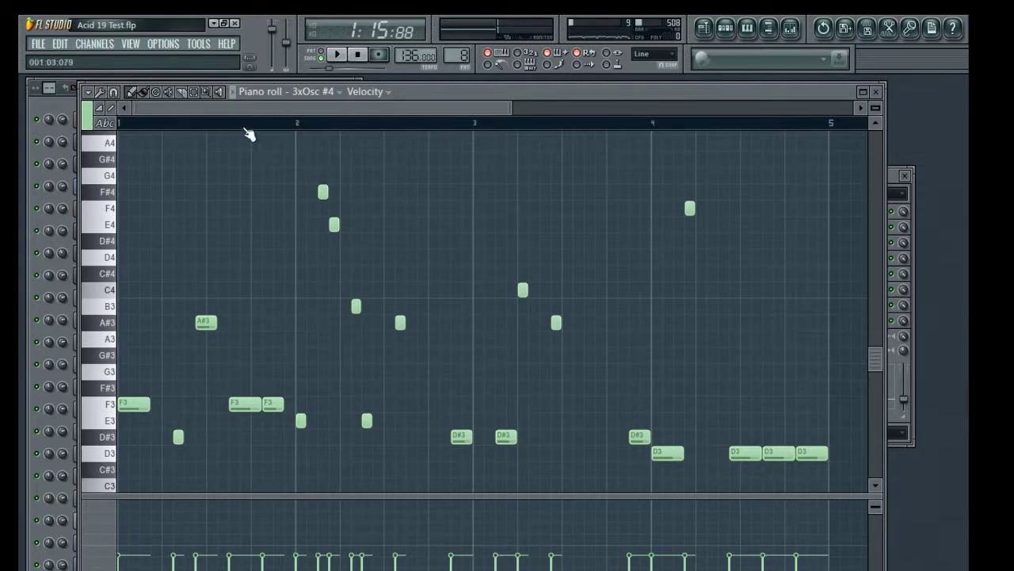
pyautogui.press('space')
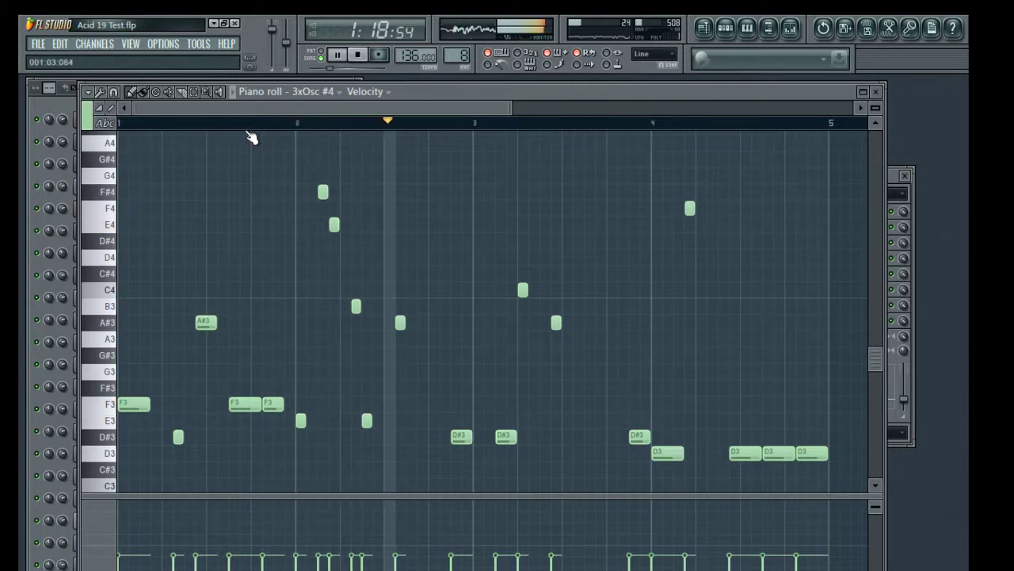
pyautogui.press('space')
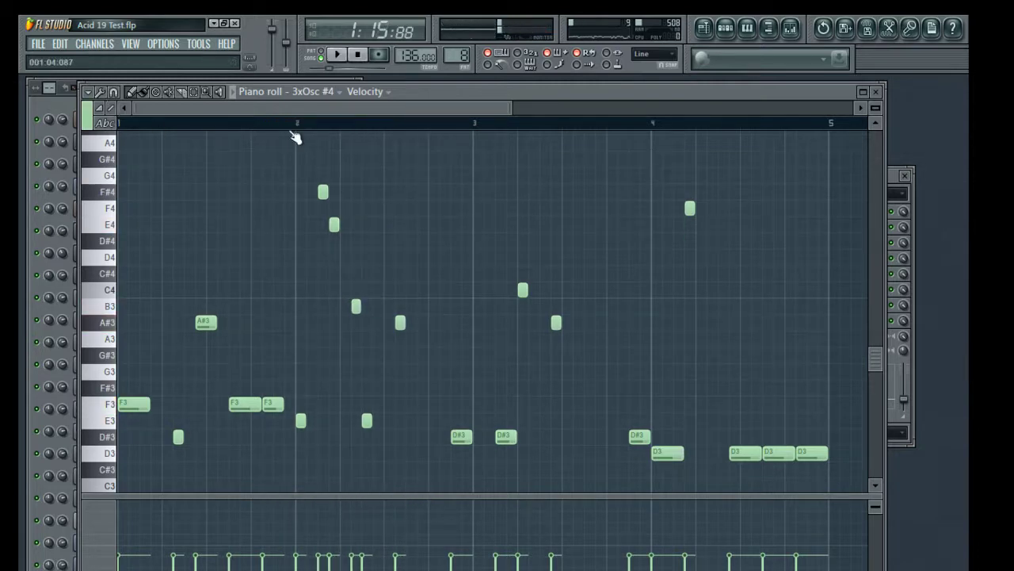
# Replay the melody and try shifting bar 2's B3 slightly later.
pyautogui.press('space')
pyautogui.press('space')
pyautogui.press('space')
pyautogui.moveTo(356, 308); pyautogui.dragTo(364, 310)
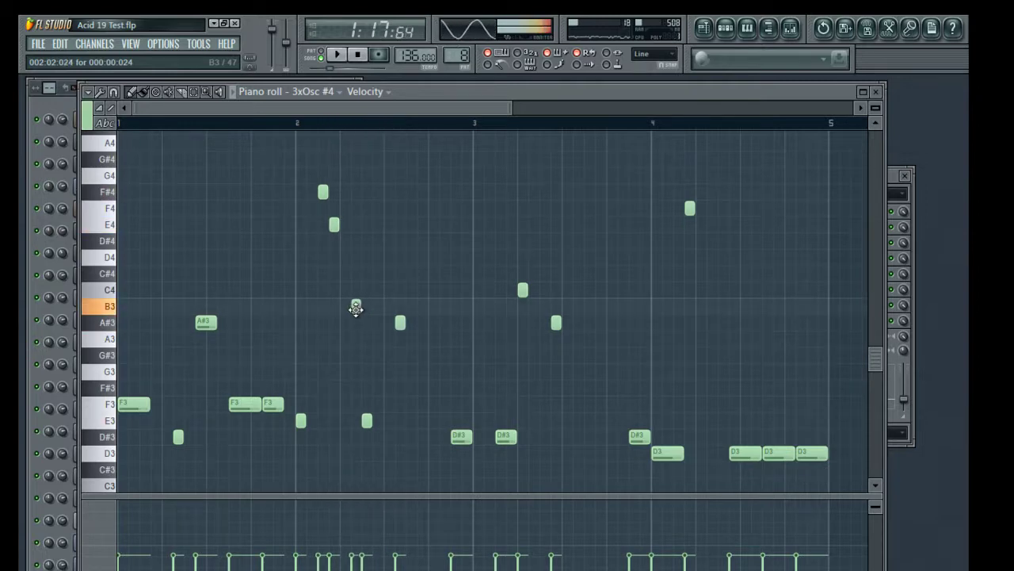
# Compare track mutes in the playlist, leave Tracks 6 and 7 muted, and play Pattern 8 with Track 8 from bar 44.
pyautogui.click(733, 32)
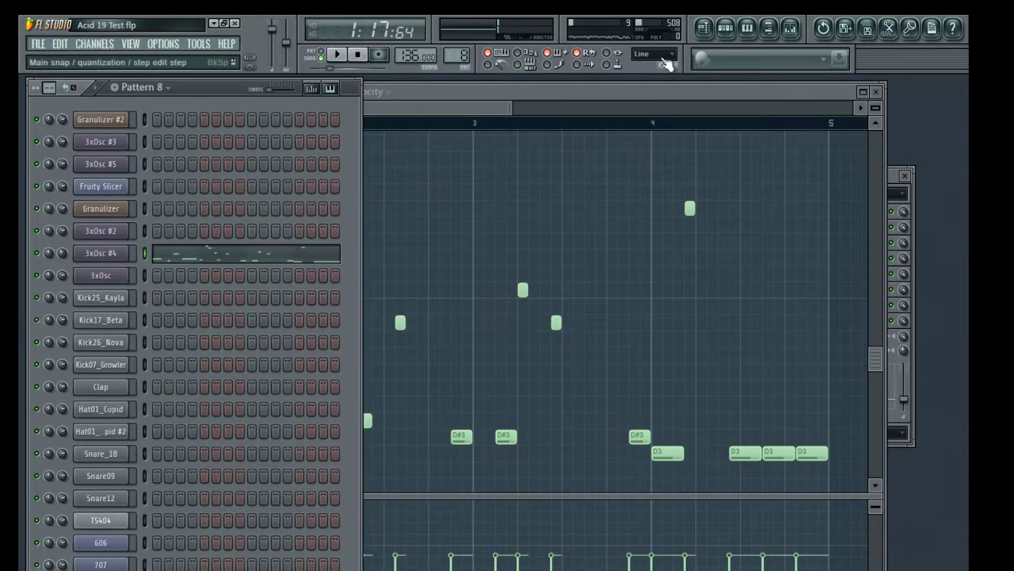
pyautogui.click(704, 30)
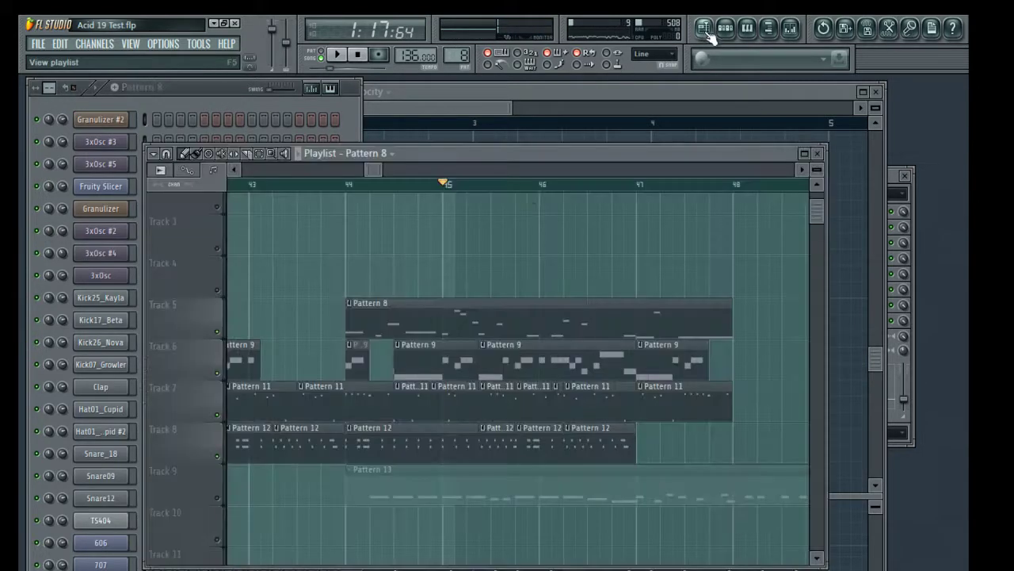
pyautogui.click(218, 457)
pyautogui.press('space')
pyautogui.click(217, 414)
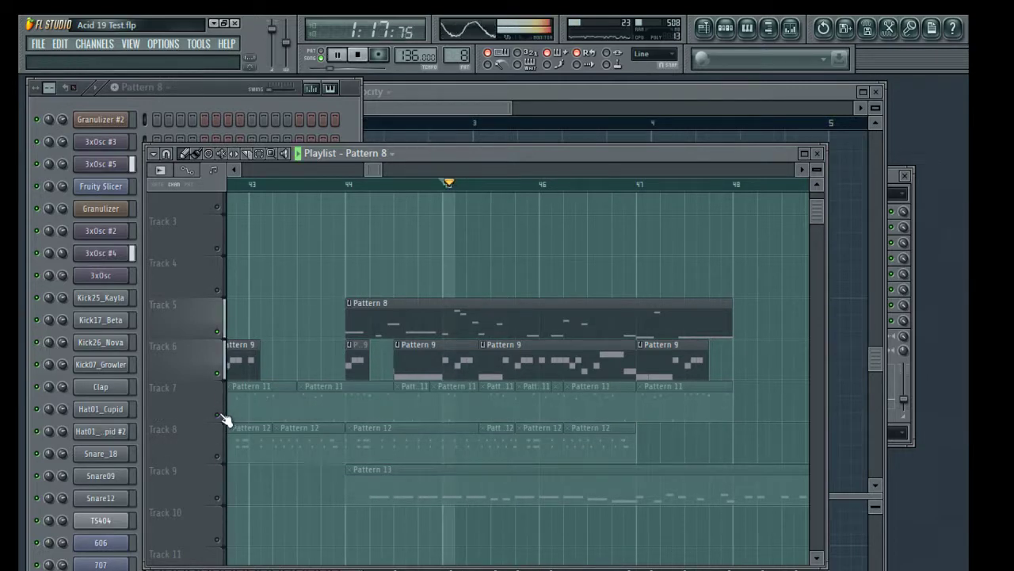
pyautogui.click(218, 414)
pyautogui.click(218, 457)
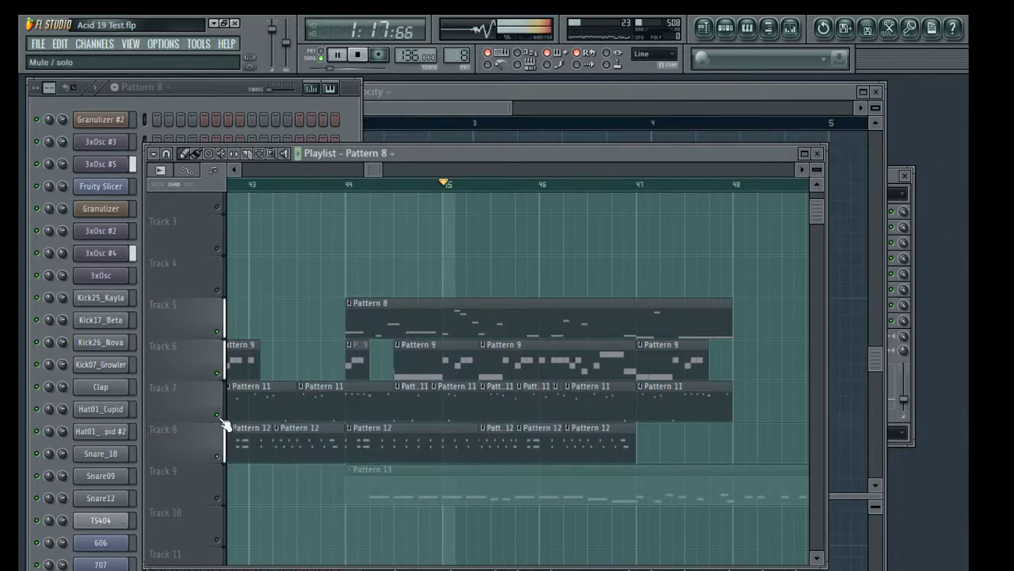
pyautogui.click(218, 414)
pyautogui.click(218, 372)
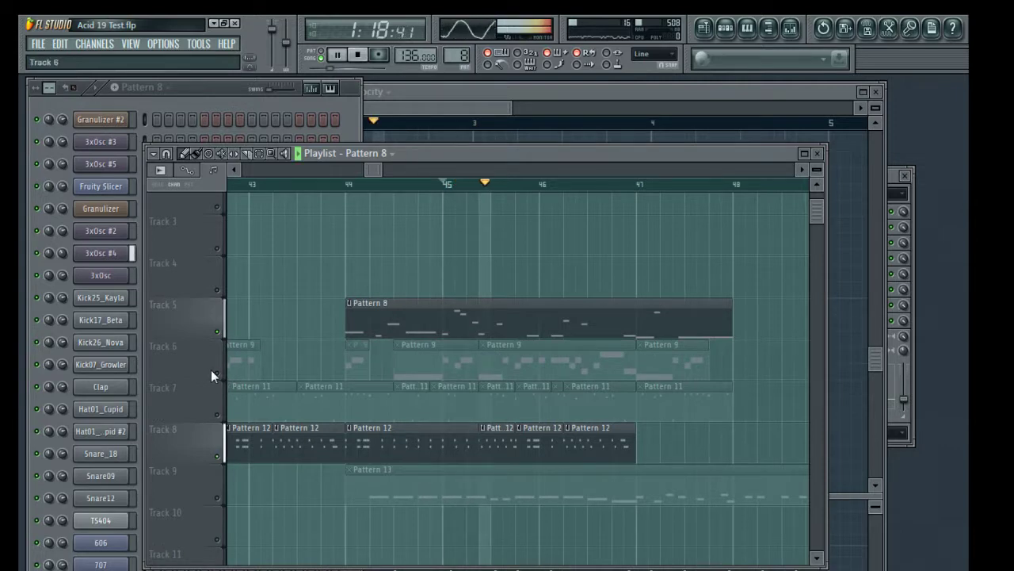
pyautogui.press('space')
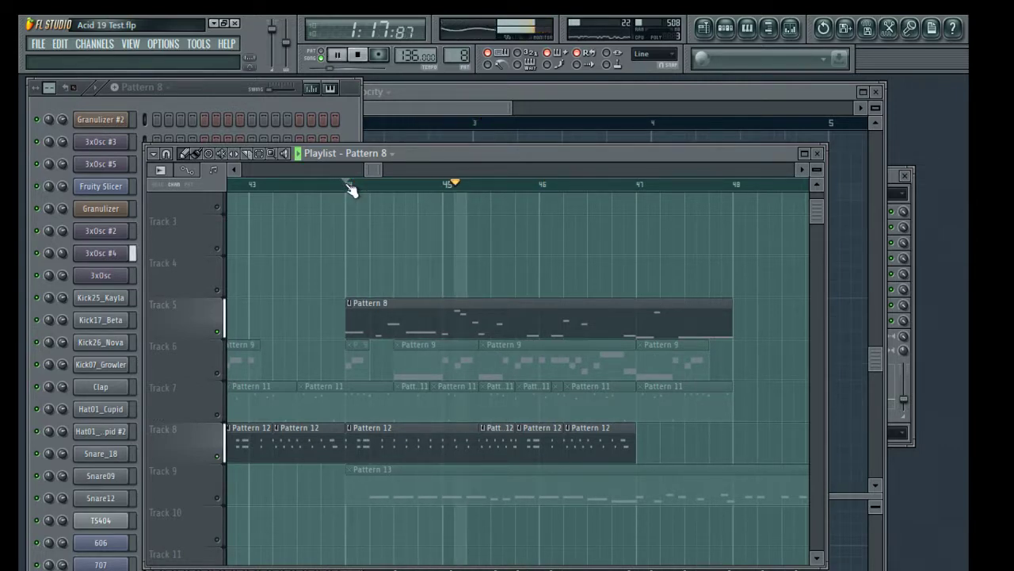
# Return to Pattern 8's piano roll and replay the melody from bar 2.
pyautogui.click(440, 109)
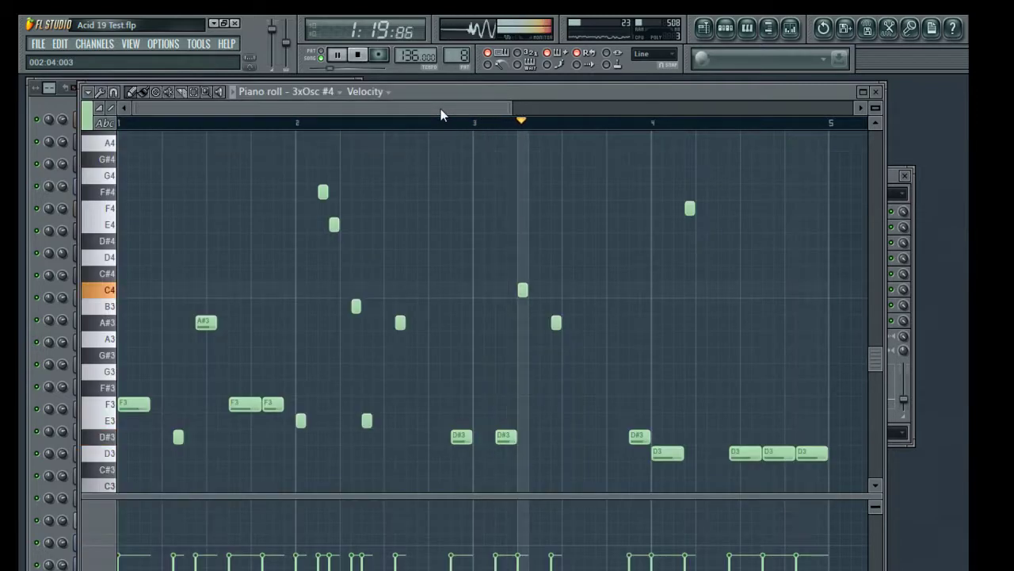
pyautogui.press('space')
pyautogui.press('space')
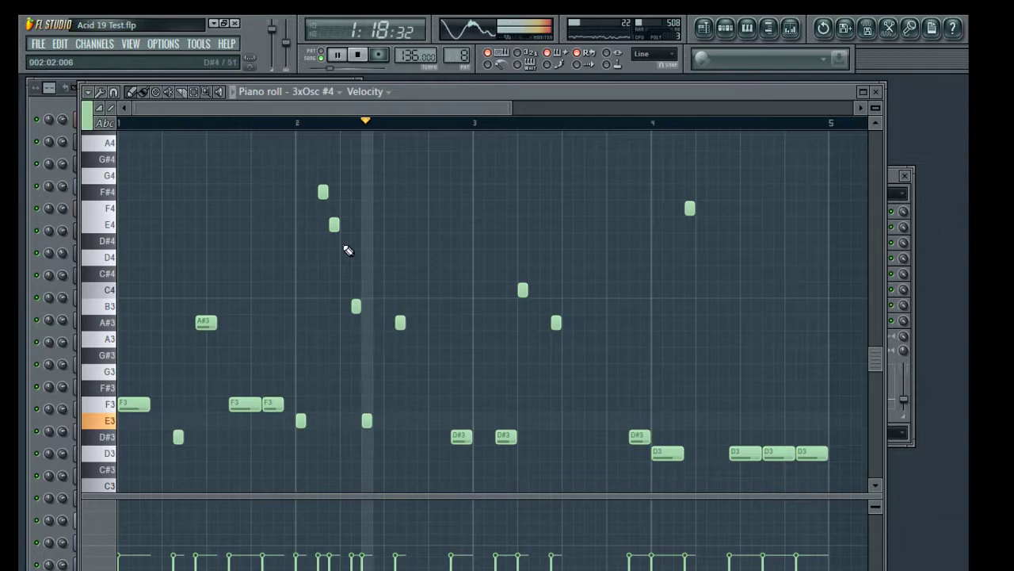
pyautogui.click(299, 125)
pyautogui.press('space')
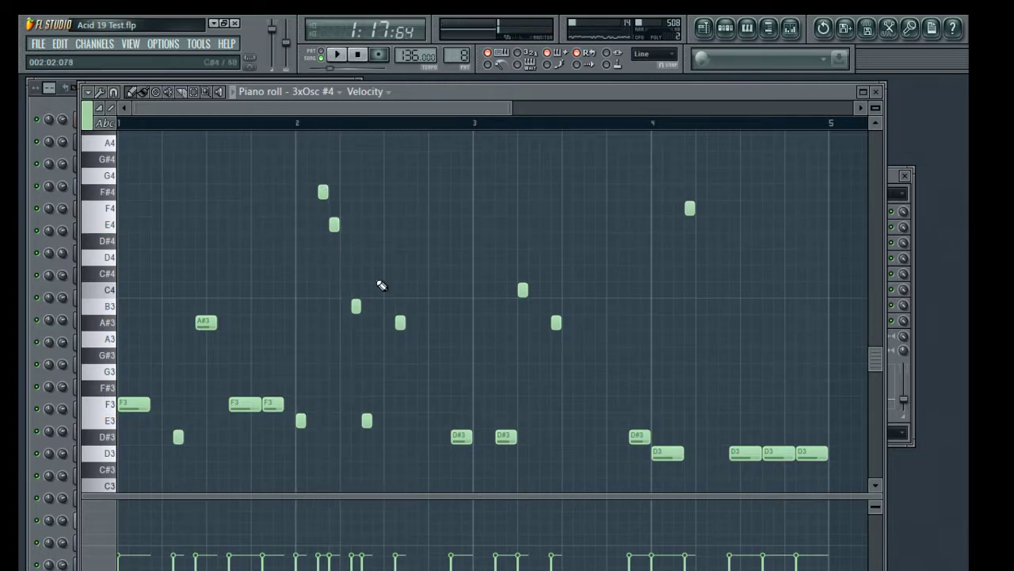
pyautogui.press('space')
# Delete bar 2's B3, move its second E3 to 002:02:024, and replay the melody.
pyautogui.rightClick(356, 306)
pyautogui.moveTo(363, 416); pyautogui.dragTo(356, 419)
pyautogui.press('space')
pyautogui.press('space')
pyautogui.press('space')
# Delete the A#3 at 002:03:024 and replay bar 2.
pyautogui.rightClick(399, 323)
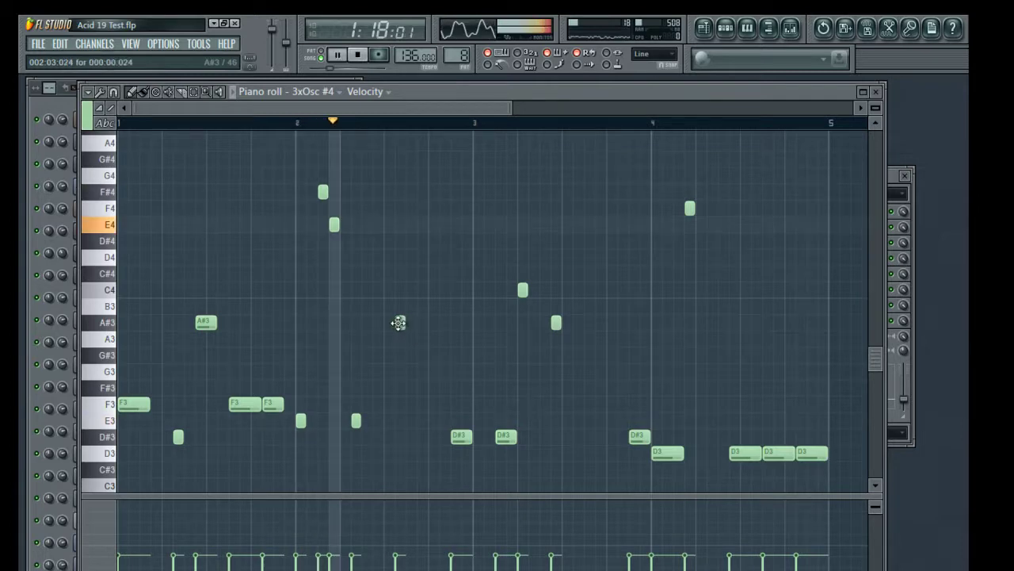
pyautogui.press('space')
pyautogui.press('space')
# Try a short note at 002:02:072 as A#3 and as D#3, and shift it toward the middle of bar 2.
pyautogui.click(378, 322)
pyautogui.press('space')
pyautogui.press('space')
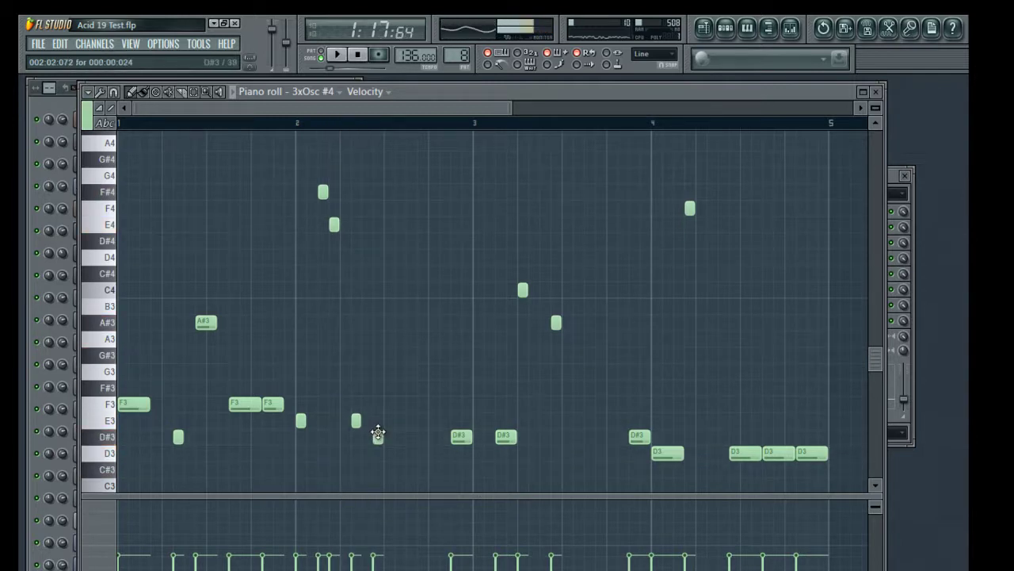
pyautogui.moveTo(381, 437); pyautogui.dragTo(399, 436)
# Add three short, evenly spaced B3 notes in bar 2, starting at 002:02:072 and ending just before the D#3.
pyautogui.click(372, 240)
pyautogui.moveTo(373, 239); pyautogui.dragTo(378, 305)
pyautogui.press('space')
pyautogui.press('space')
pyautogui.press('space')
pyautogui.press('space')
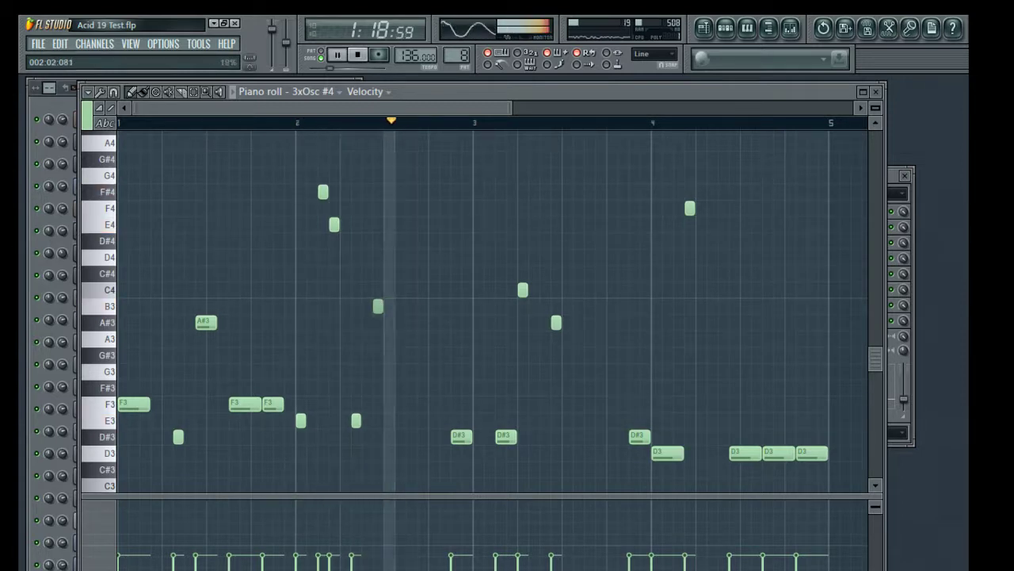
pyautogui.click(411, 306)
pyautogui.click(445, 306)
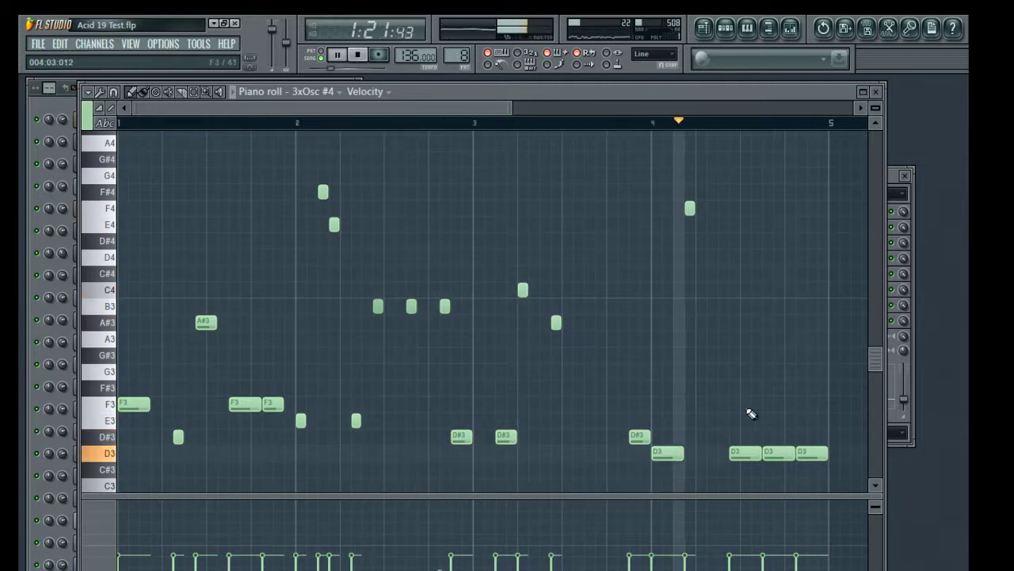
# Delete every note in bar 4 and the last D#3 of bar 3, and replay the melody.
pyautogui.rightClick(689, 208)
pyautogui.rightClick(667, 453)
pyautogui.rightClick(745, 452)
pyautogui.rightClick(779, 453)
pyautogui.rightClick(812, 453)
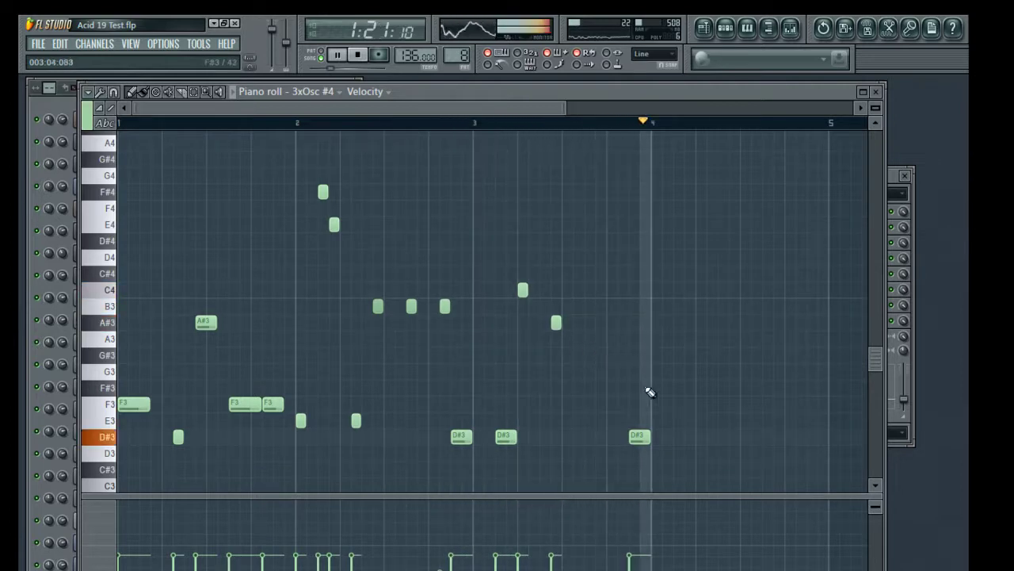
pyautogui.rightClick(641, 435)
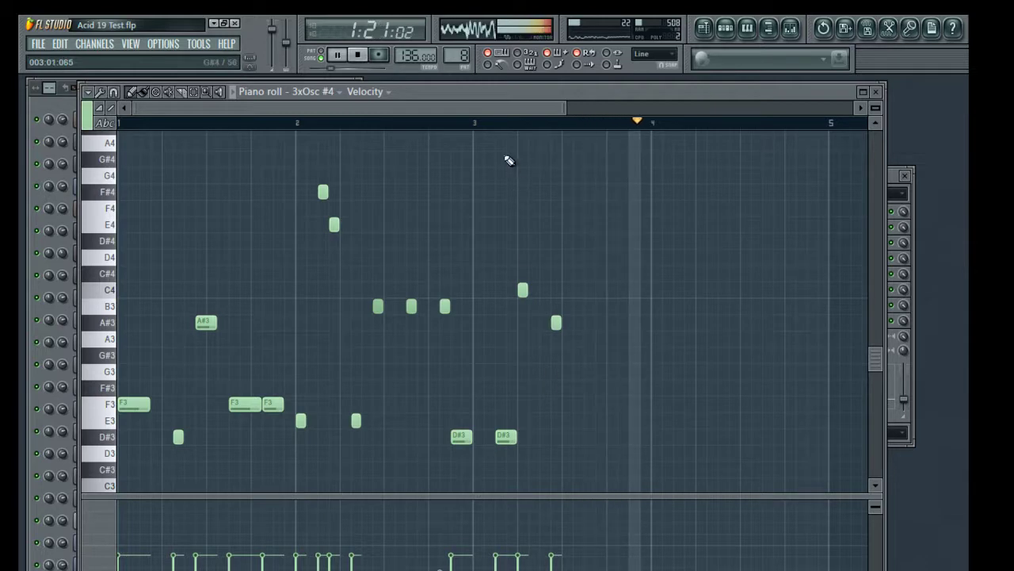
pyautogui.press('space')
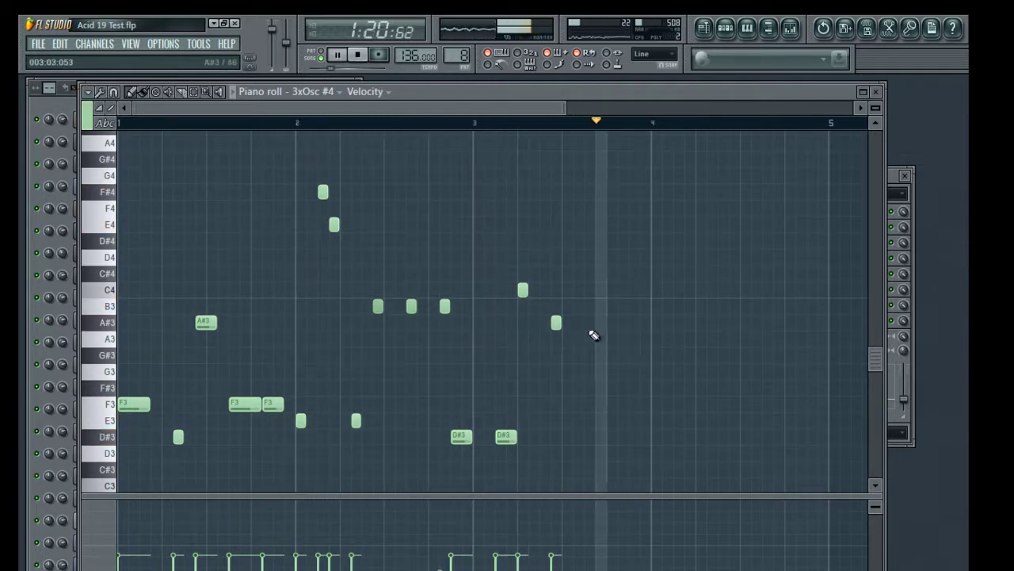
# Replace bar 3's A#3 with five short, evenly spaced G3 notes up to the end of the bar, and replay.
pyautogui.rightClick(557, 322)
pyautogui.moveTo(556, 322); pyautogui.dragTo(557, 371)
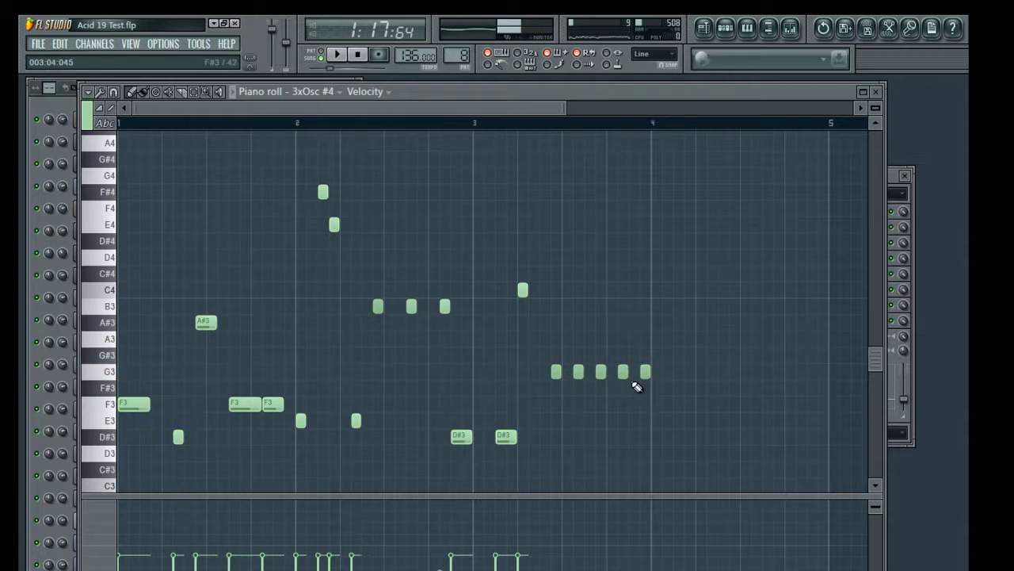
pyautogui.press('space')
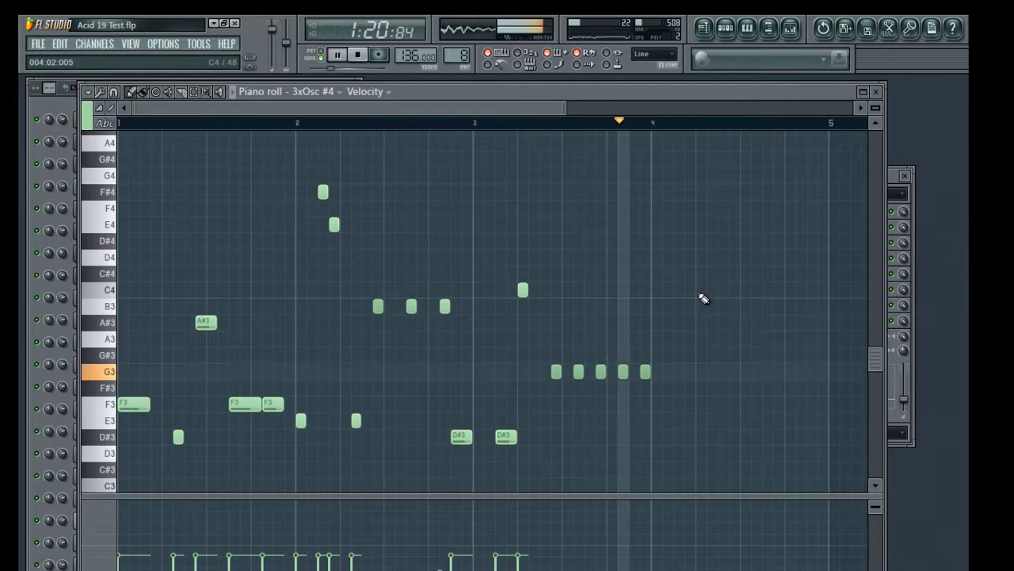
pyautogui.press('space')
# Reopen Pattern 8 from the playlist to review its notes, and close the piano roll again.
pyautogui.click(876, 91)
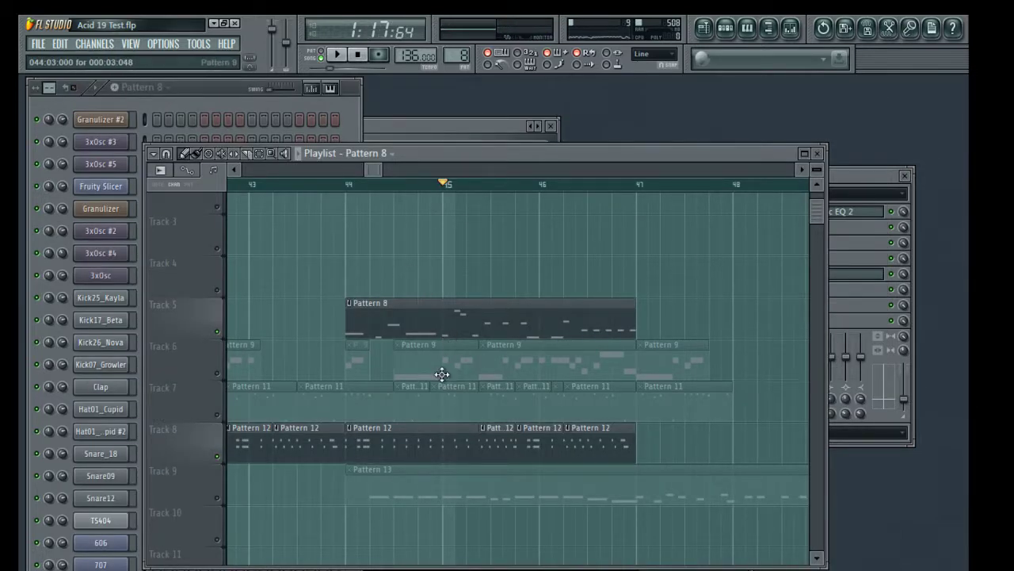
pyautogui.doubleClick(438, 319)
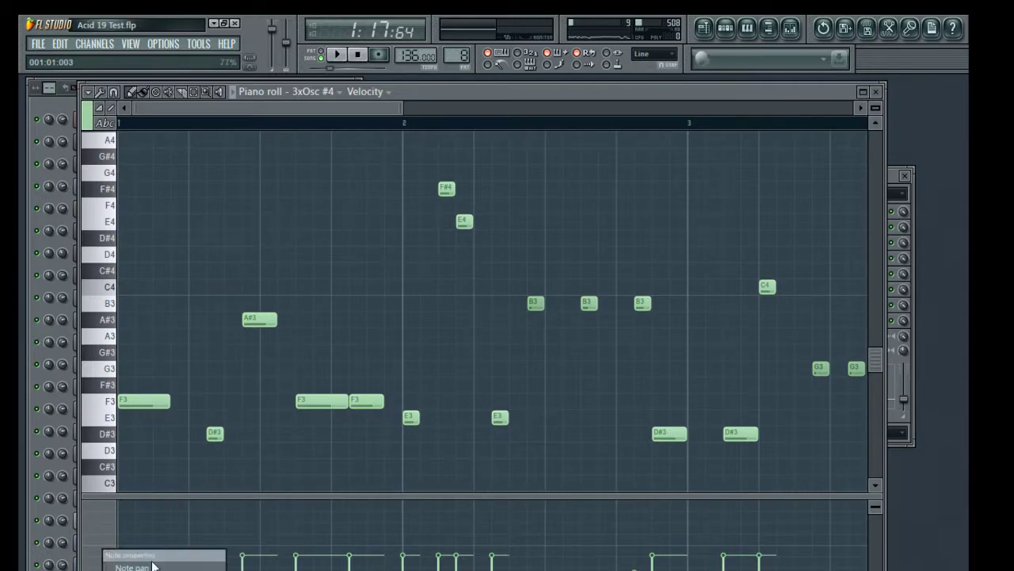
pyautogui.moveTo(394, 113); pyautogui.dragTo(878, 107)
pyautogui.click(877, 92)
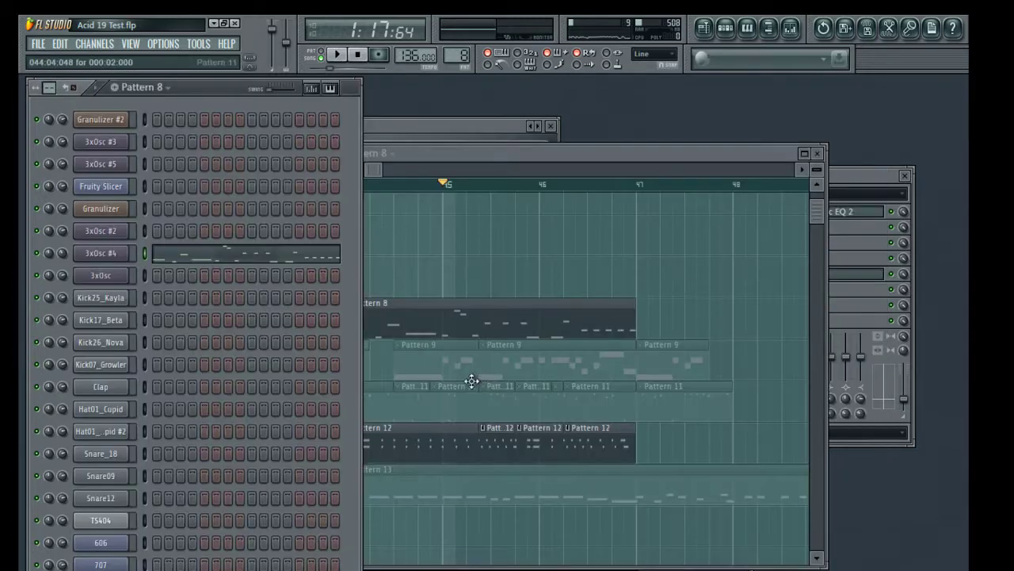
# Unmute Tracks 7 and 6 in the playlist and play the arrangement from bar 44.
pyautogui.click(485, 187)
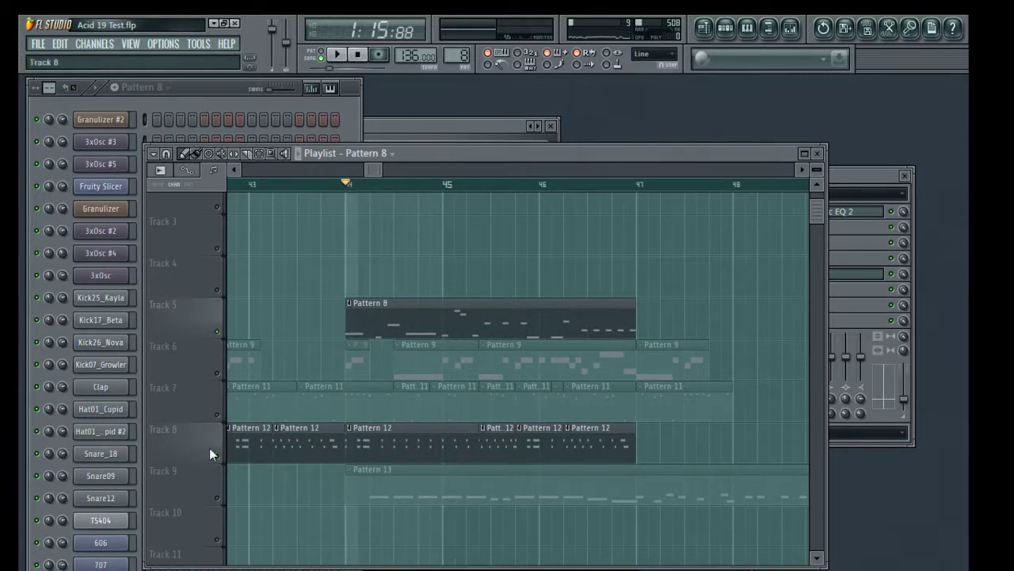
pyautogui.click(218, 414)
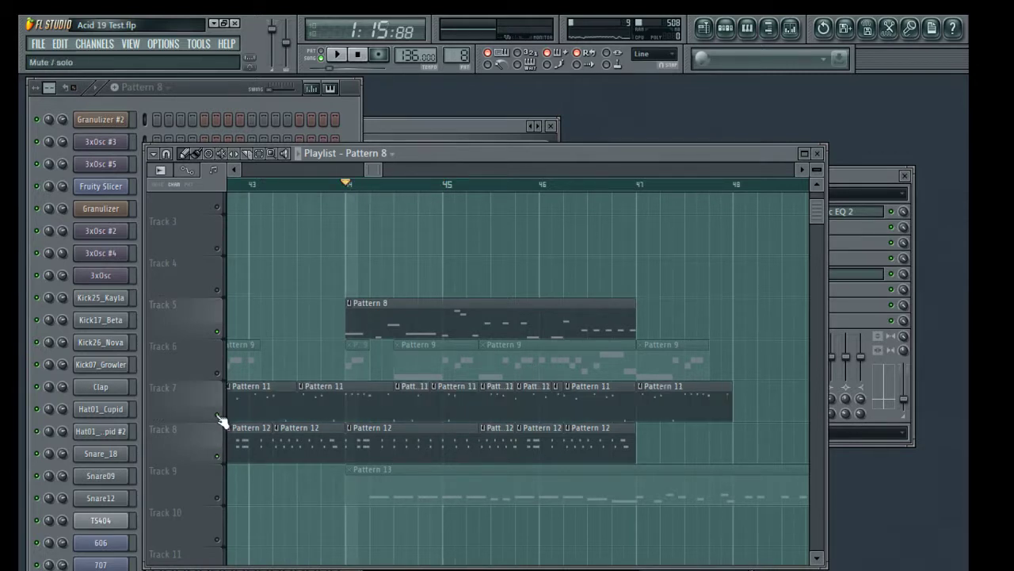
pyautogui.press('space')
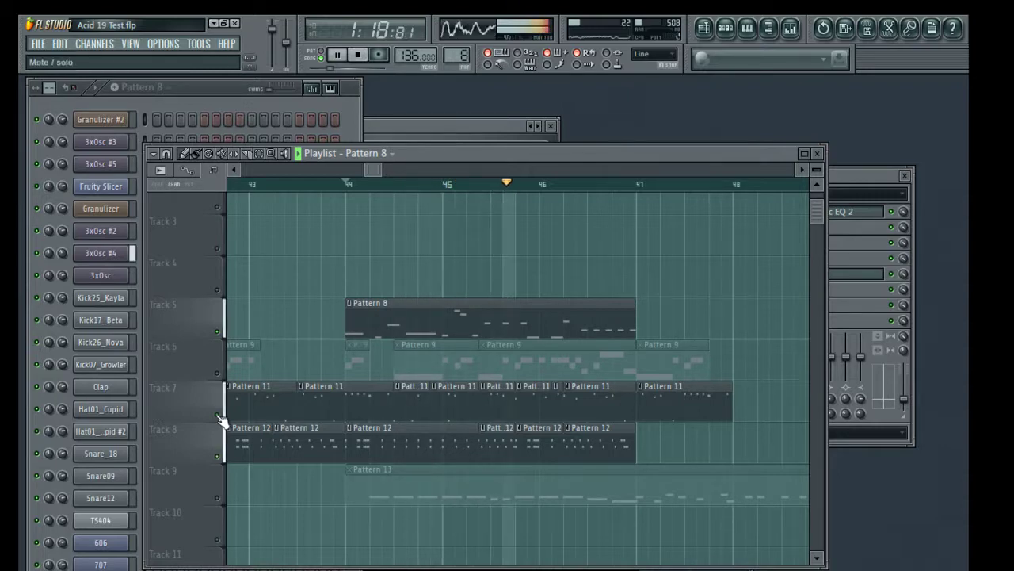
pyautogui.press('space')
pyautogui.click(220, 373)
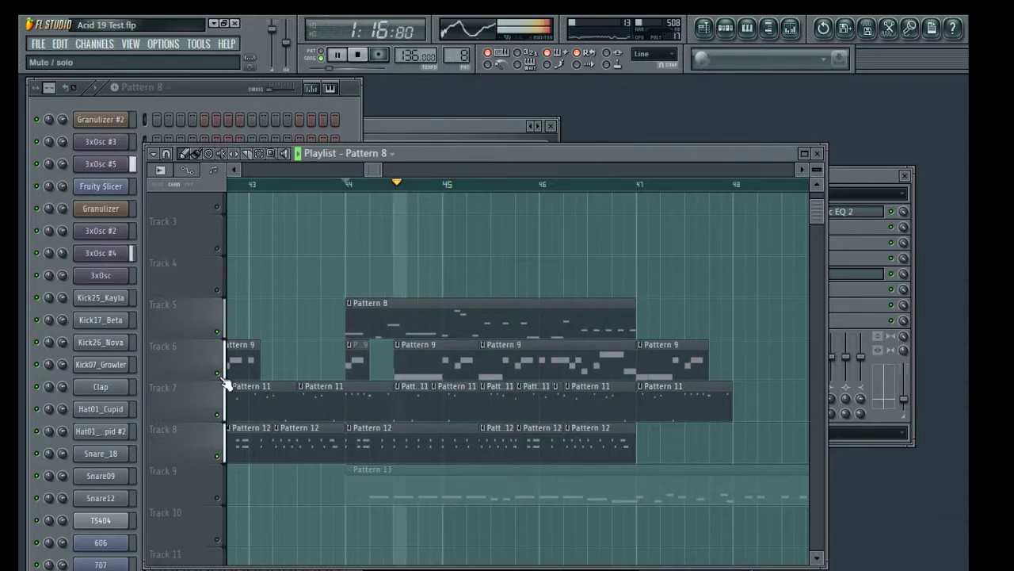
# Extend the start of Track 6's second Pattern 9 clip in bar 44 back to meet the short clip before it.
pyautogui.moveTo(395, 366); pyautogui.dragTo(372, 364)
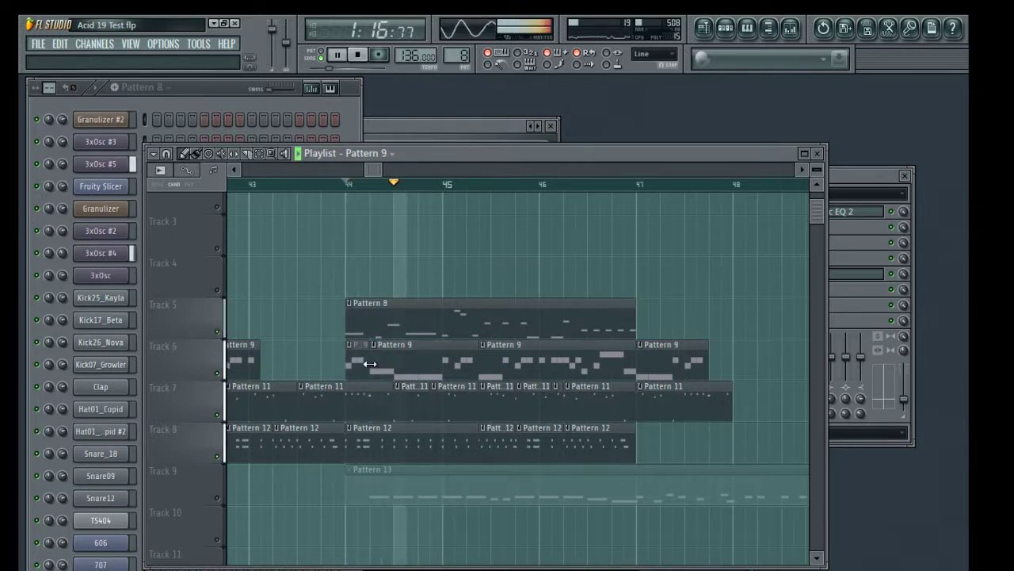
pyautogui.moveTo(370, 363); pyautogui.dragTo(375, 363)
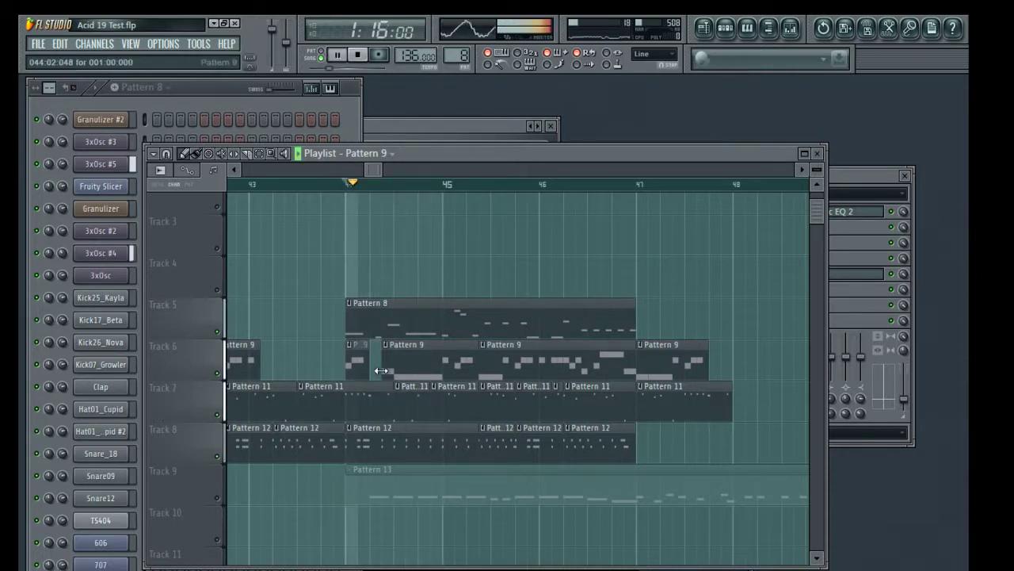
pyautogui.doubleClick(385, 374)
pyautogui.click(875, 94)
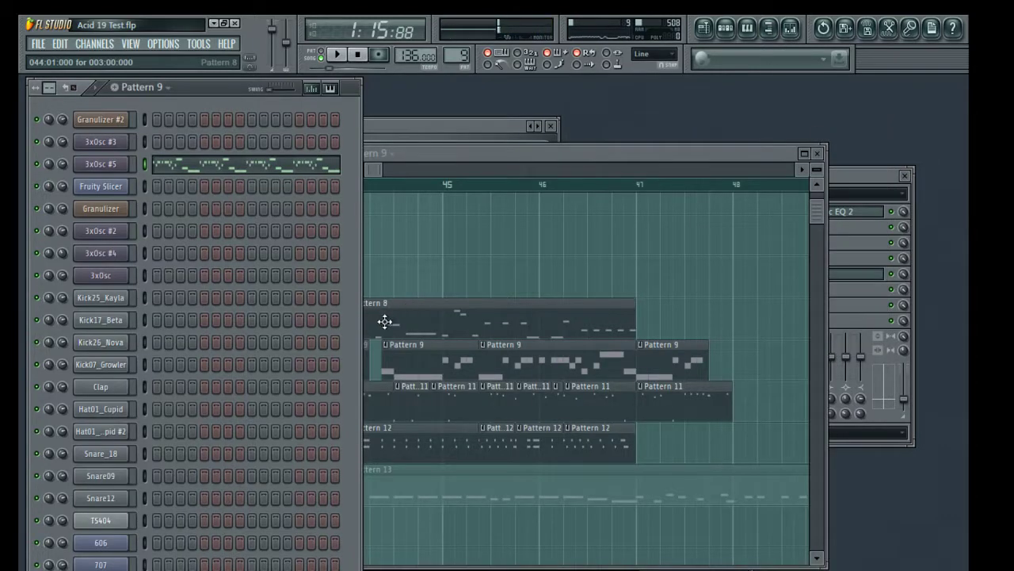
pyautogui.moveTo(383, 365); pyautogui.dragTo(374, 365)
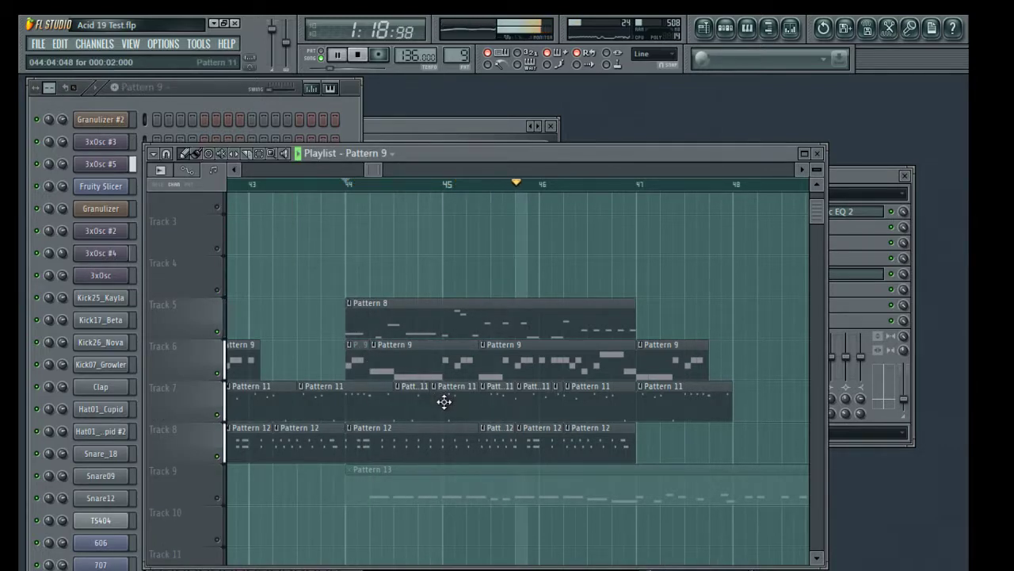
# Divide Track 6's Pattern 9 clip at 045:04:048, delete the clip in bar 47, and replay the arrangement.
pyautogui.moveTo(484, 369); pyautogui.dragTo(507, 360)
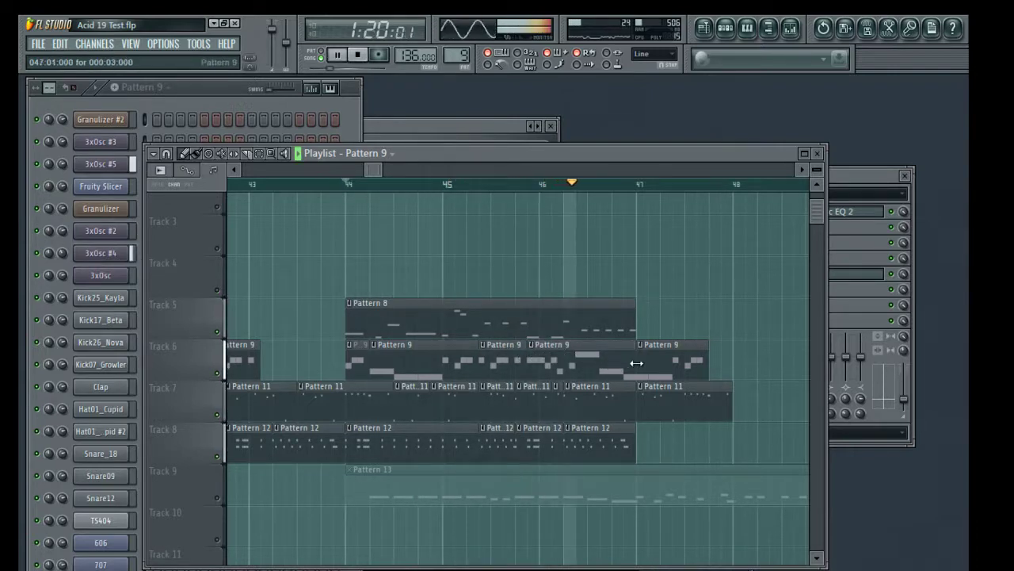
pyautogui.rightClick(685, 359)
pyautogui.press('space')
pyautogui.press('space')
# Trim the Pattern 9 clip starting at 045:04:048 to end at beat 4 of bar 46, and play from the middle of bar 46.
pyautogui.moveTo(634, 363); pyautogui.dragTo(597, 348)
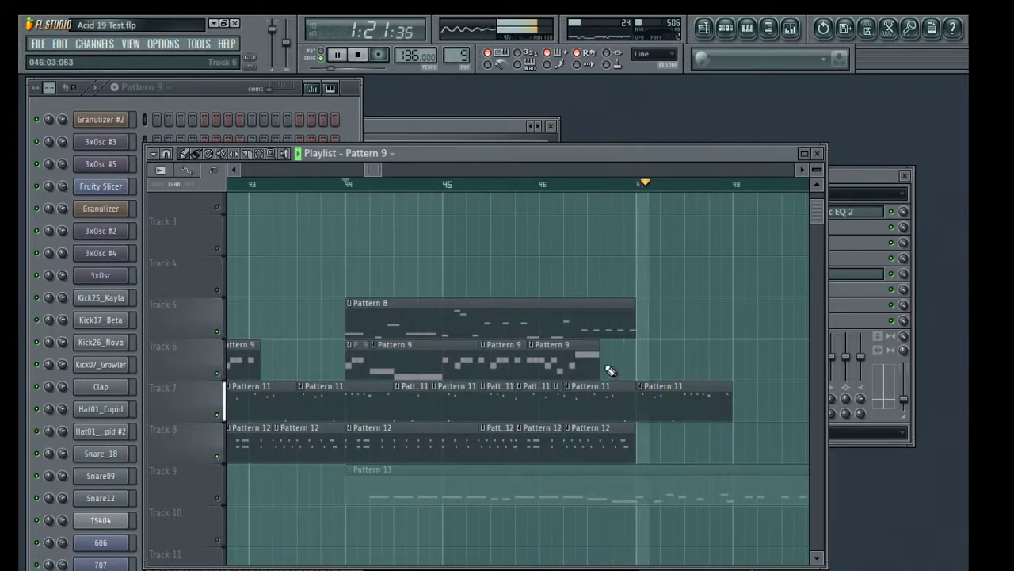
pyautogui.press('space')
pyautogui.press('space')
pyautogui.moveTo(545, 368)
pyautogui.mouseDown()
pyautogui.moveTo(555, 369)
pyautogui.moveTo(528, 369)
pyautogui.mouseUp()
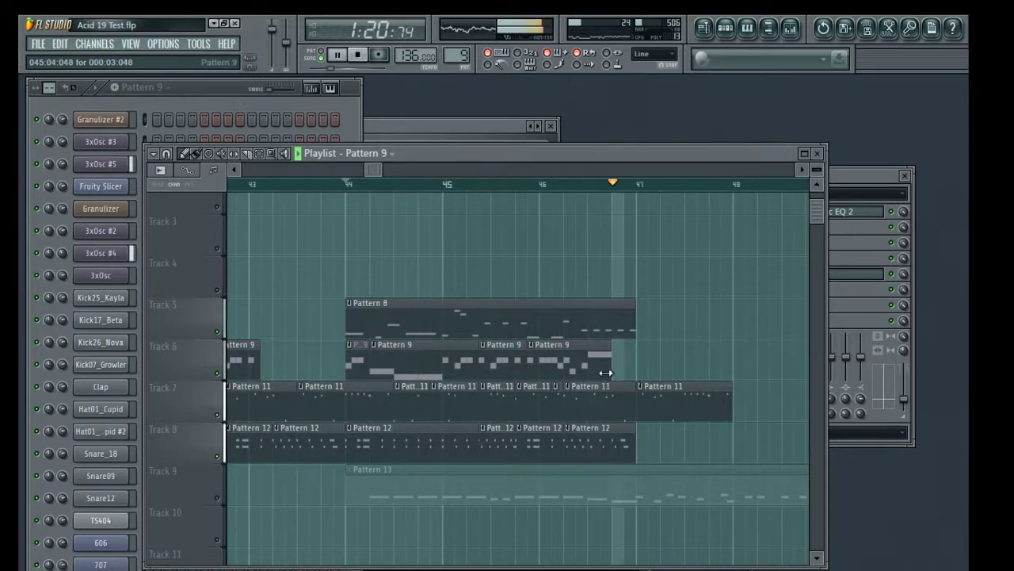
pyautogui.moveTo(611, 363)
pyautogui.mouseDown()
pyautogui.moveTo(584, 362)
pyautogui.moveTo(602, 362)
pyautogui.mouseUp()
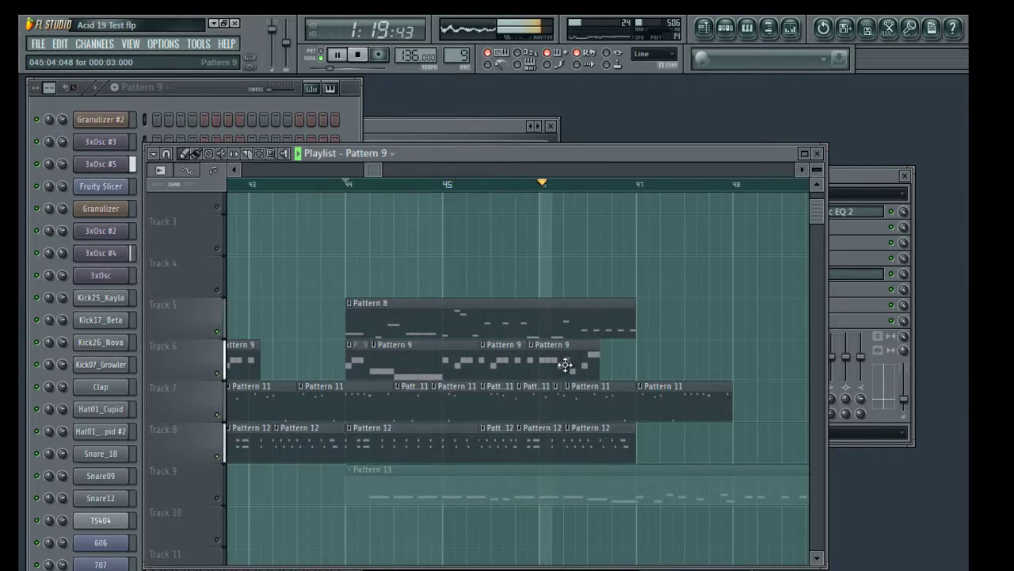
pyautogui.press('space')
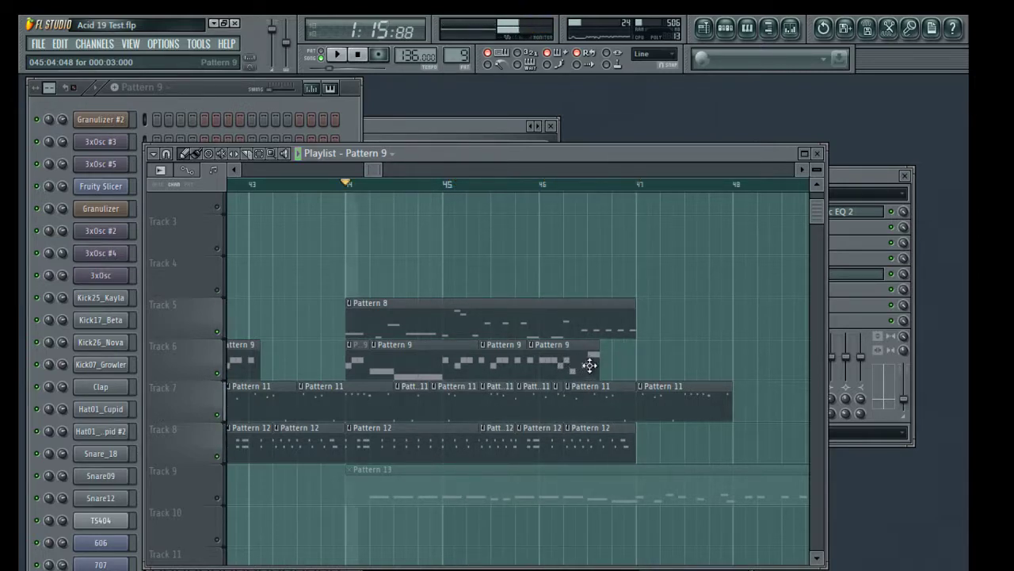
pyautogui.click(585, 191)
pyautogui.press('space')
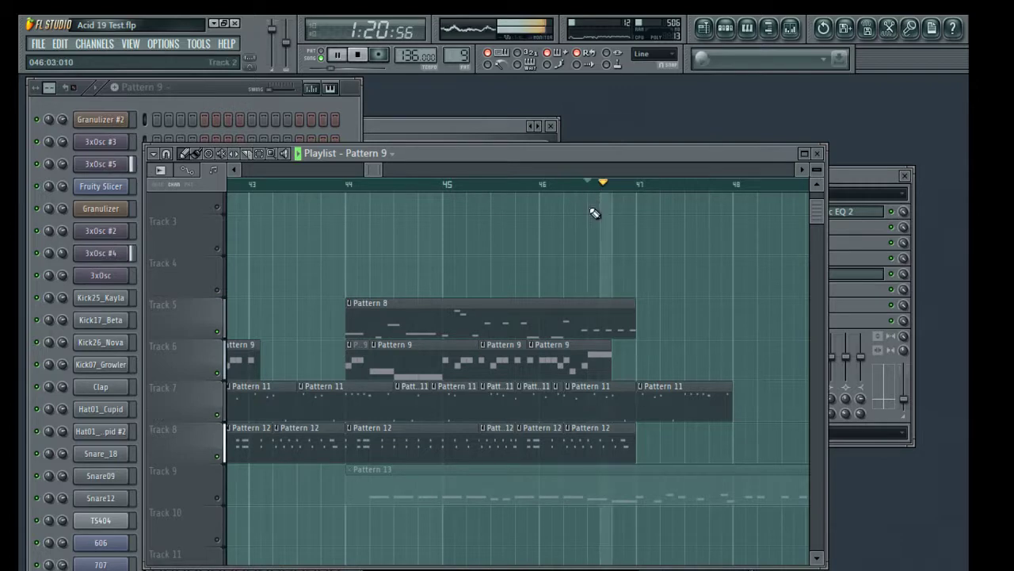
# Place one-beat Pattern 9 clips on Track 6 at beat 4 of bar 46 and beats 1 and 2 of bar 47.
pyautogui.press('space')
pyautogui.click(619, 352)
pyautogui.moveTo(624, 354)
pyautogui.mouseDown()
pyautogui.moveTo(685, 353)
pyautogui.moveTo(635, 358)
pyautogui.mouseUp()
pyautogui.press('space')
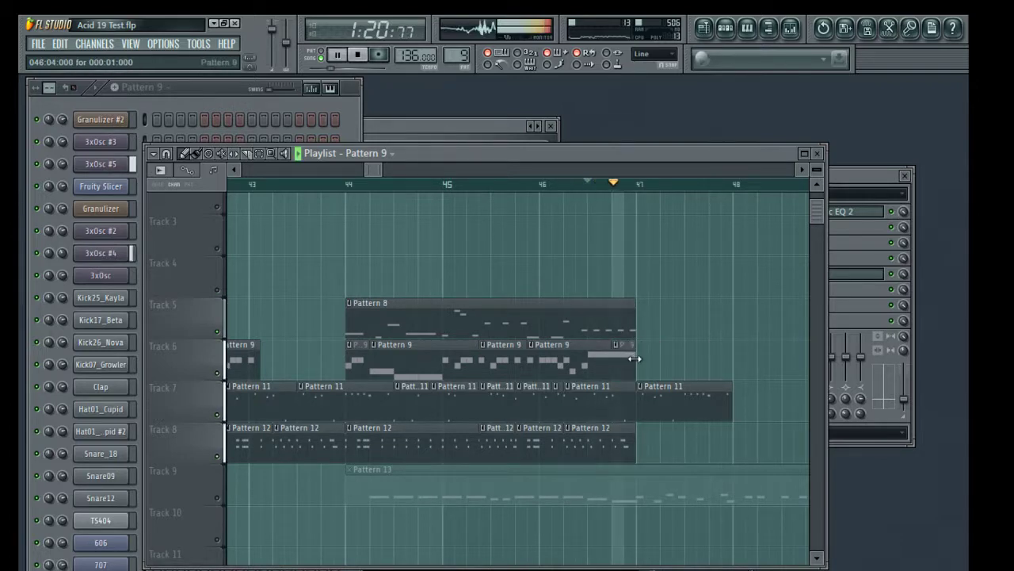
pyautogui.click(647, 359)
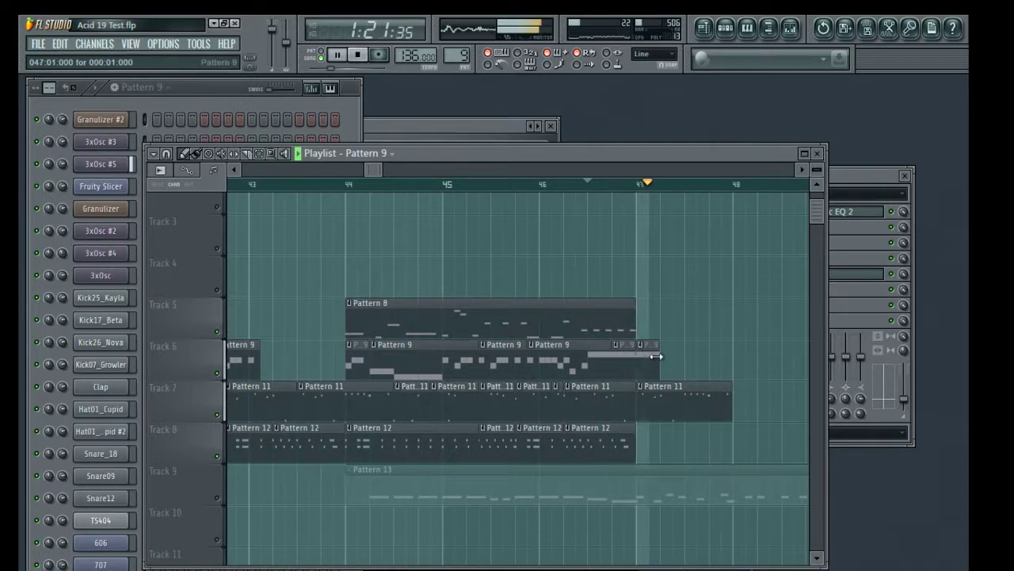
pyautogui.click(669, 358)
# Add half-beat Pattern 9 clips on Track 6 in the second halves of beats 3 and 4 of bar 47, and replay.
pyautogui.click(701, 359)
pyautogui.press('space')
pyautogui.press('space')
pyautogui.moveTo(720, 357); pyautogui.dragTo(712, 356)
pyautogui.click(724, 362)
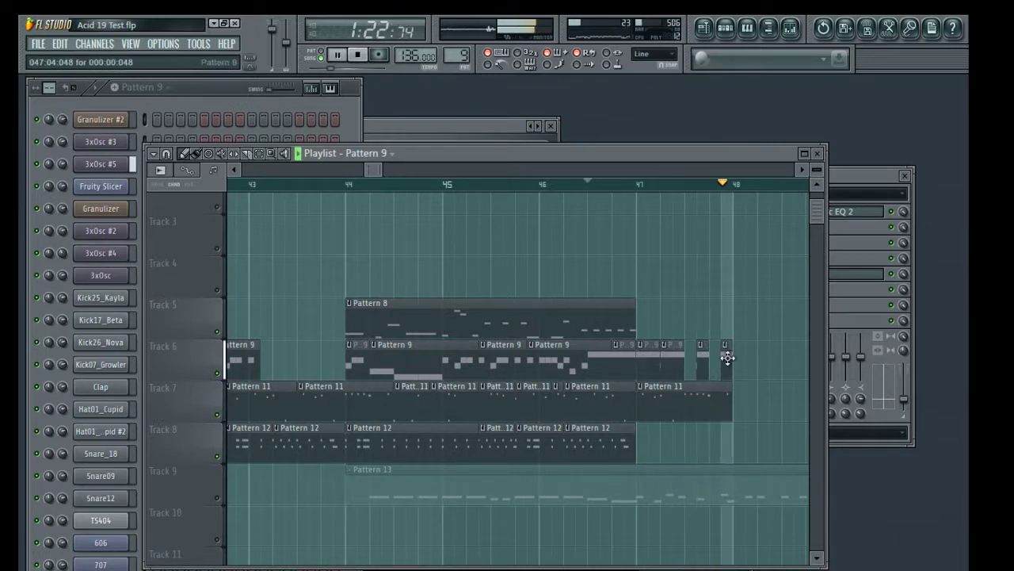
# Rework the last beat of bar 47 on Track 6 into two separated quarter-beat Pattern 9 clips, the last at 047:04:072.
pyautogui.scroll(3, 719, 187)
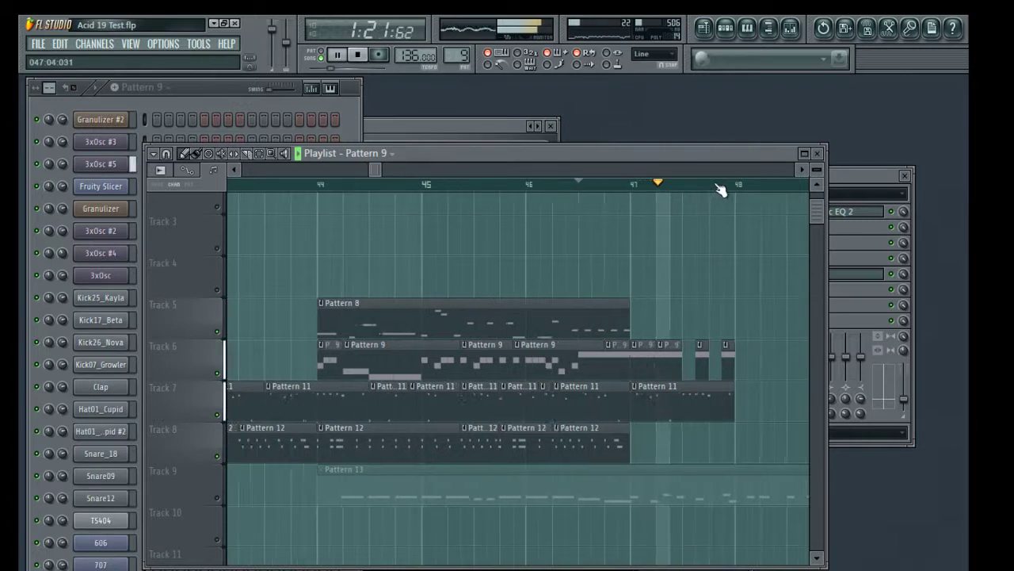
pyautogui.press('space')
pyautogui.moveTo(751, 361); pyautogui.dragTo(715, 362)
pyautogui.press('space')
pyautogui.click(742, 361)
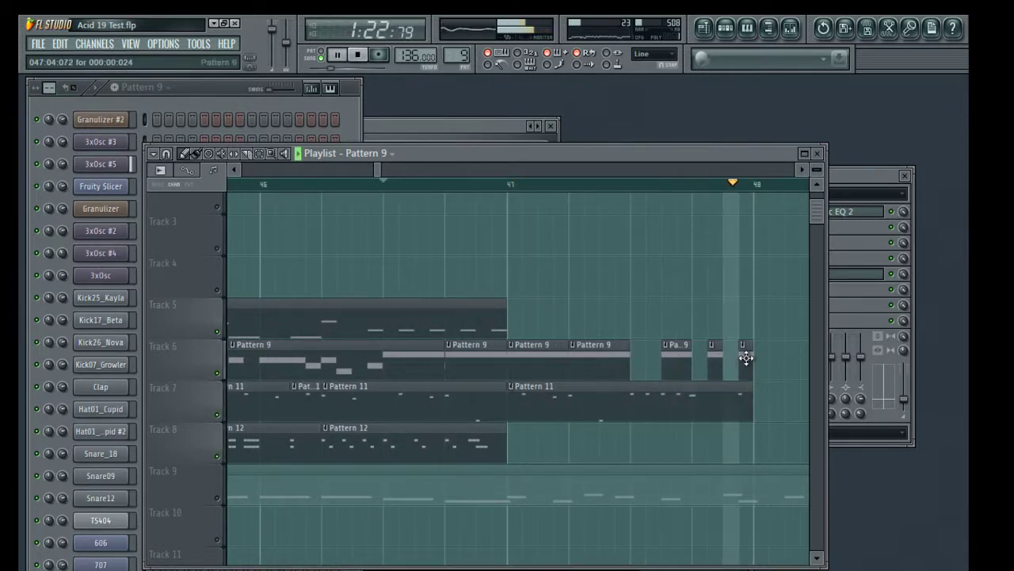
pyautogui.scroll(-1, 642, 190)
pyautogui.scroll(-3, 642, 193)
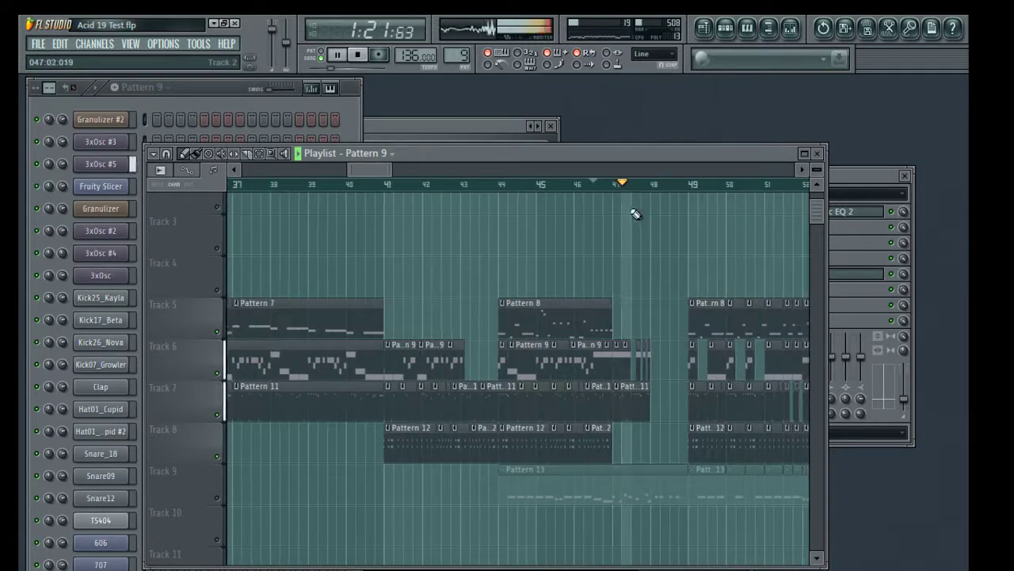
pyautogui.press('space')
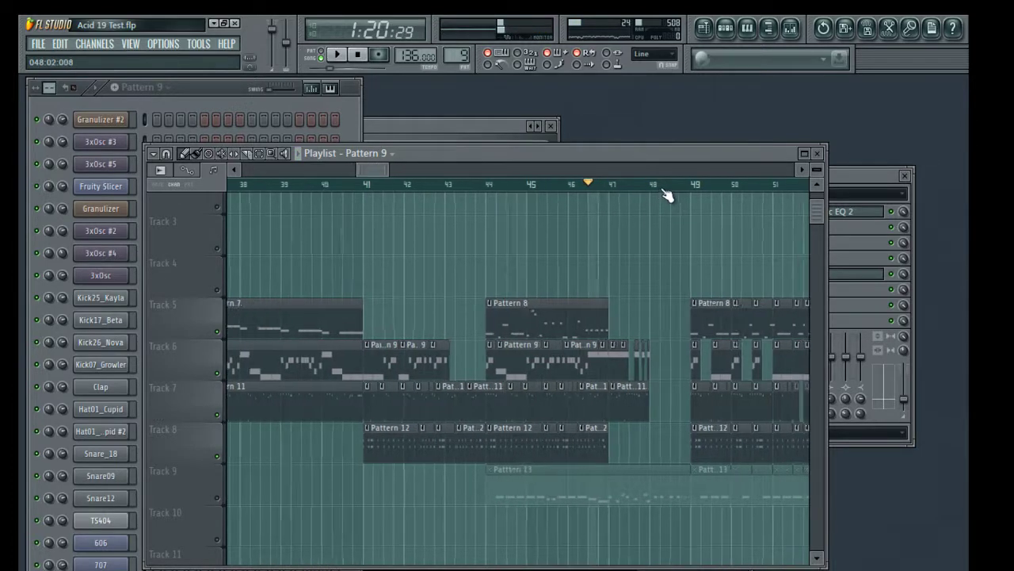
# Place a quarter-beat Pattern 9 clip on Track 6 at 048:01:024, slip its content to a lower note, and replay.
pyautogui.scroll(3, 662, 196)
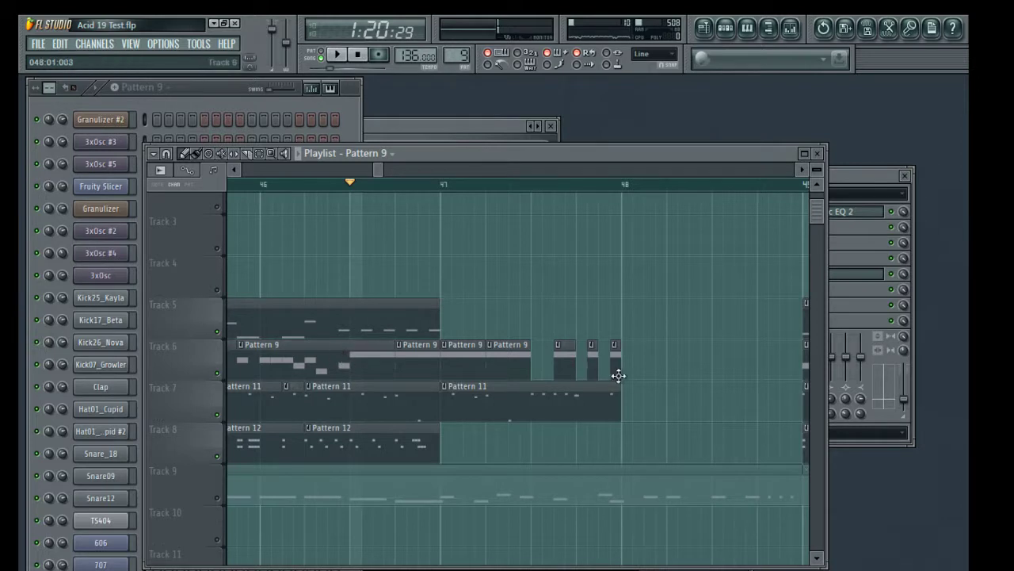
pyautogui.click(672, 371)
pyautogui.moveTo(659, 365)
pyautogui.mouseDown()
pyautogui.moveTo(767, 364)
pyautogui.moveTo(651, 358)
pyautogui.mouseUp()
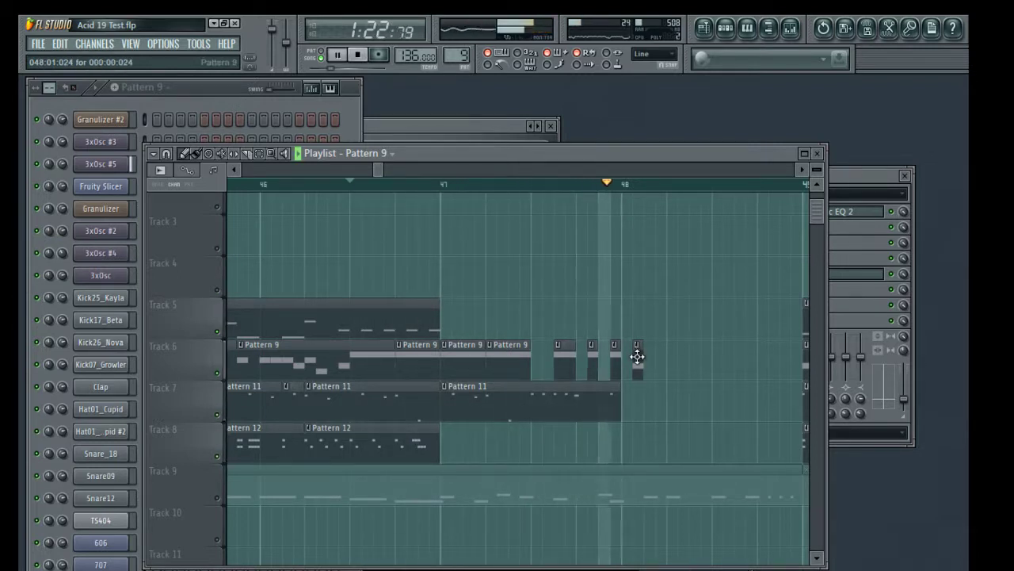
pyautogui.moveTo(638, 361); pyautogui.dragTo(743, 362)
pyautogui.moveTo(635, 369)
pyautogui.mouseDown()
pyautogui.moveTo(683, 367)
pyautogui.moveTo(639, 360)
pyautogui.mouseUp()
pyautogui.press('space')
pyautogui.press('space')
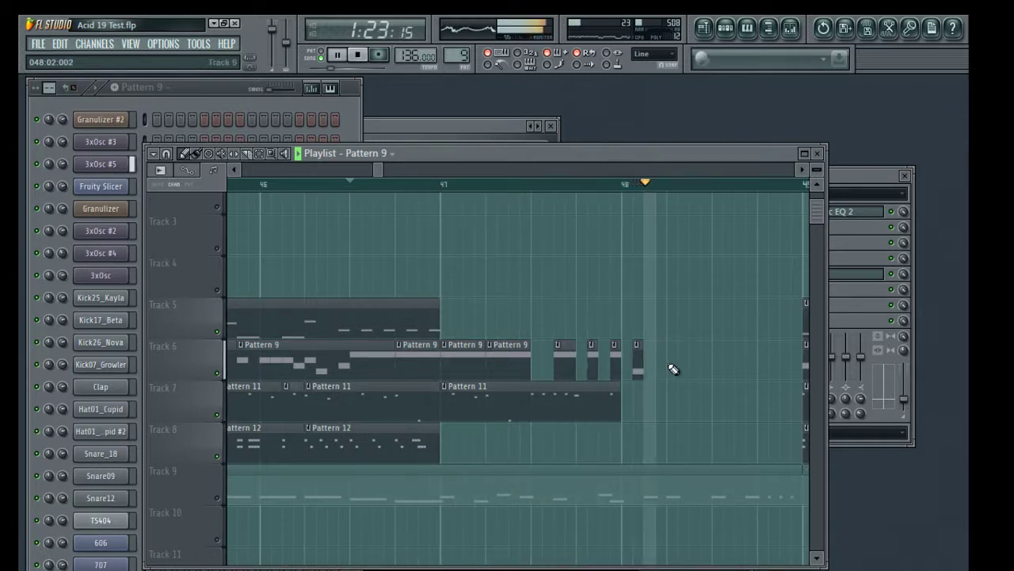
# Repeat the quarter-beat low-note clip on Track 6 at half-beat spacing at 048:01:072 and 048:02:024.
pyautogui.click(673, 368)
pyautogui.moveTo(671, 361); pyautogui.dragTo(659, 362)
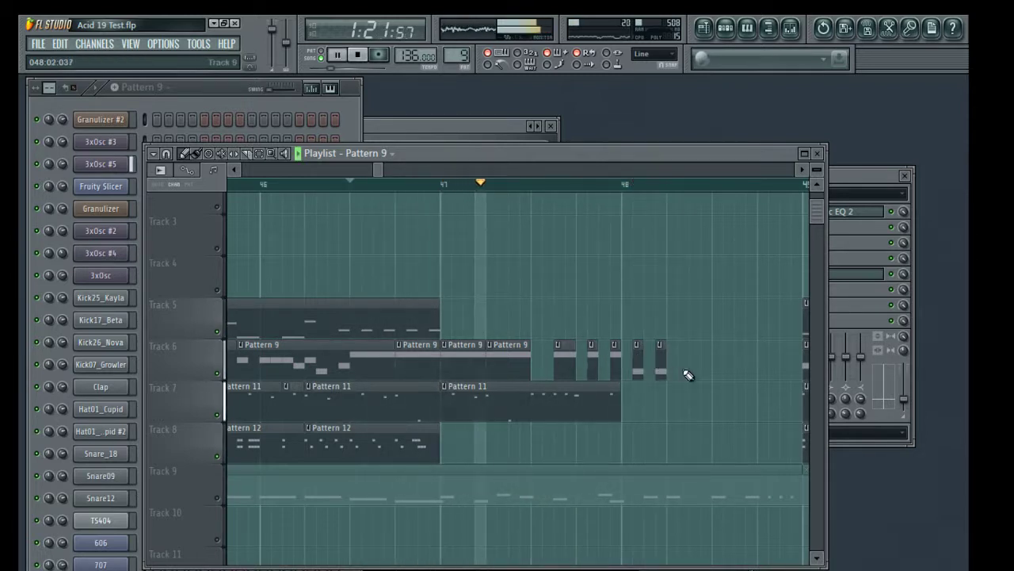
pyautogui.click(686, 373)
# Add three quarter-beat Pattern 9 clips with a still lower note at 048:02:072, 048:03:024 and beat 4 of bar 48, and replay.
pyautogui.click(703, 369)
pyautogui.press('space')
pyautogui.moveTo(766, 371); pyautogui.dragTo(599, 354)
pyautogui.rightClick(584, 361)
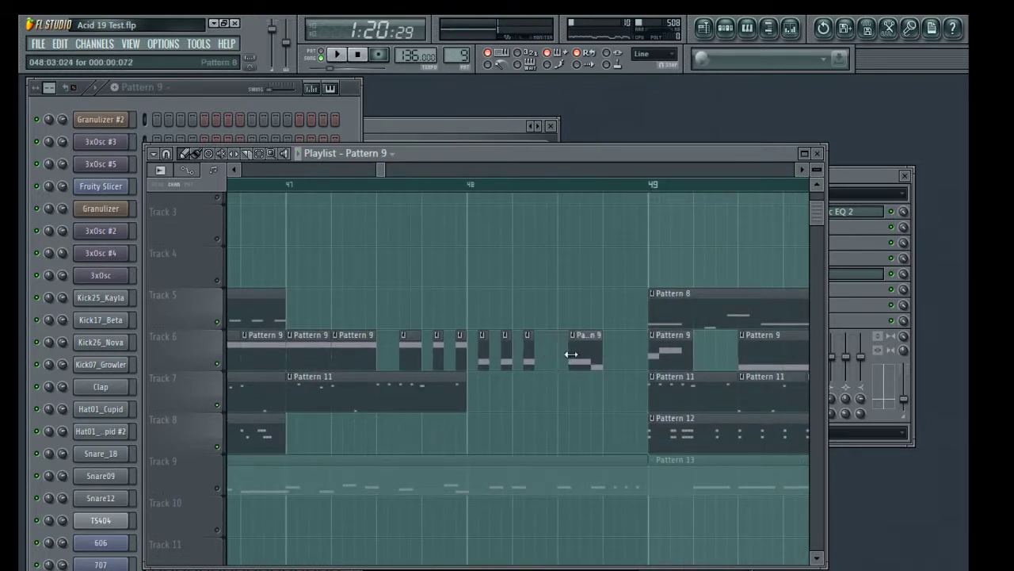
pyautogui.press('space')
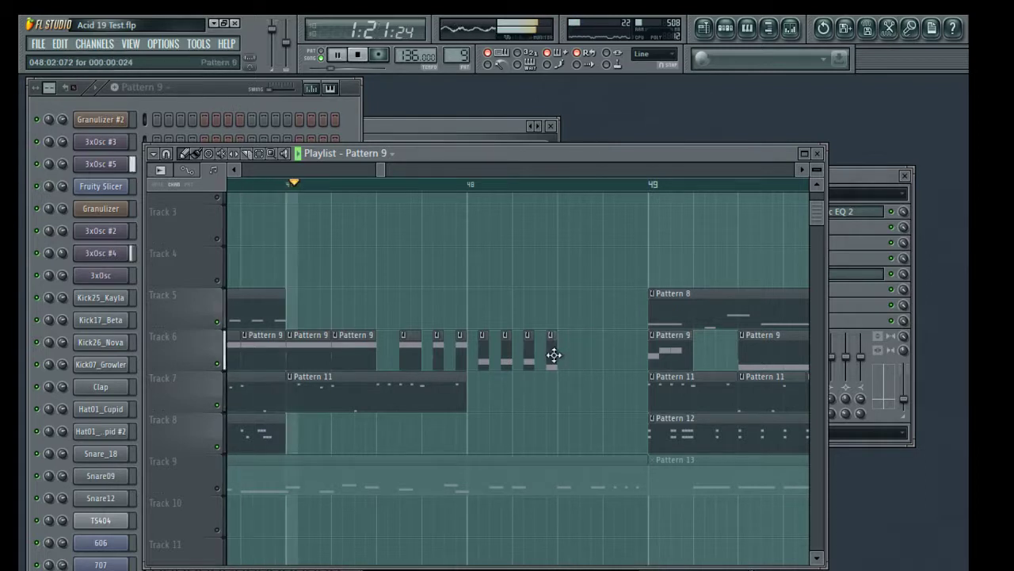
pyautogui.click(576, 358)
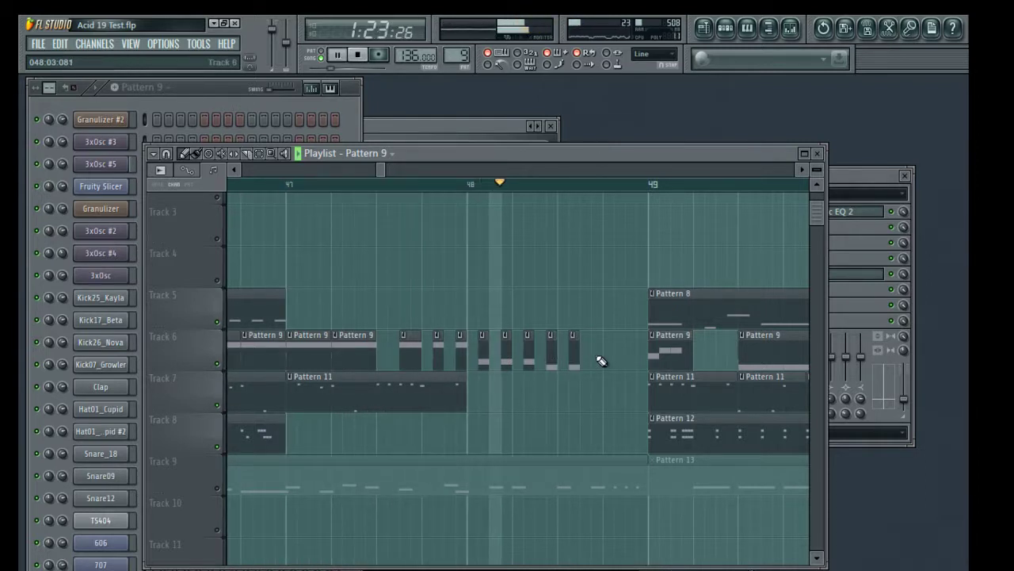
pyautogui.click(607, 355)
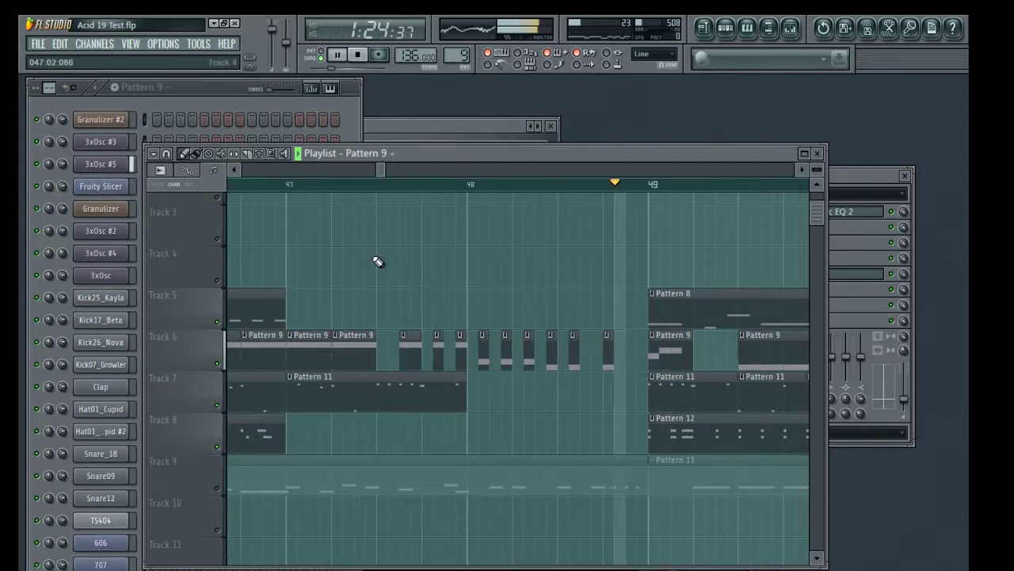
pyautogui.moveTo(588, 254); pyautogui.dragTo(669, 252)
pyautogui.press('space')
# Unmute Track 9 in the playlist and play the arrangement from bar 44.
pyautogui.scroll(-3, 441, 194)
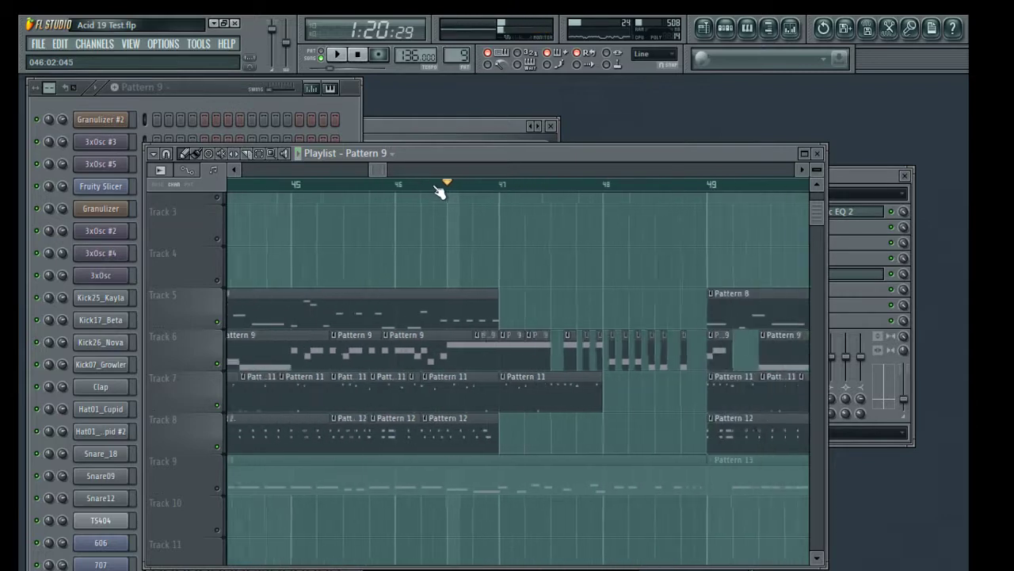
pyautogui.moveTo(424, 233); pyautogui.dragTo(487, 254)
pyautogui.click(216, 492)
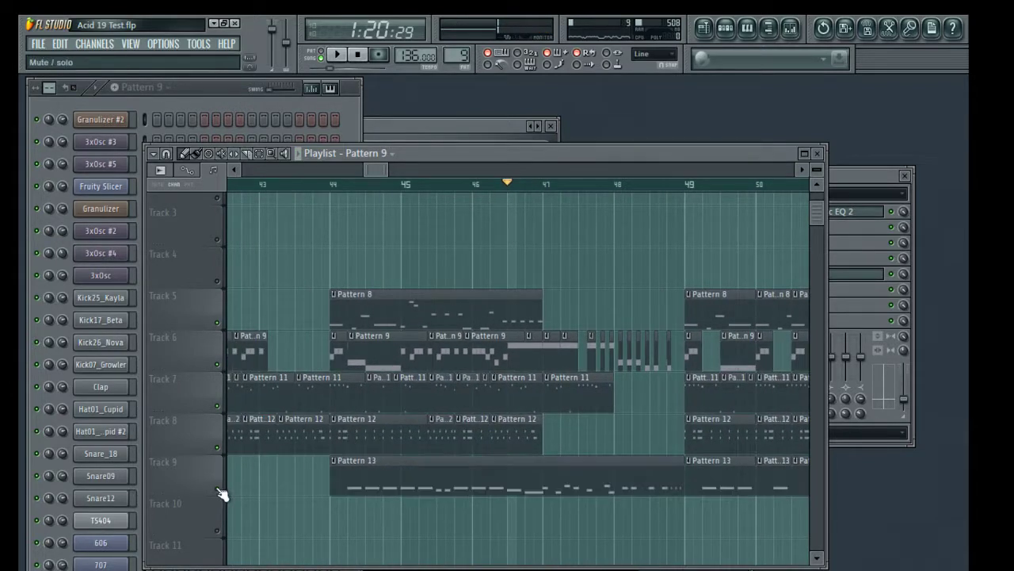
pyautogui.click(335, 185)
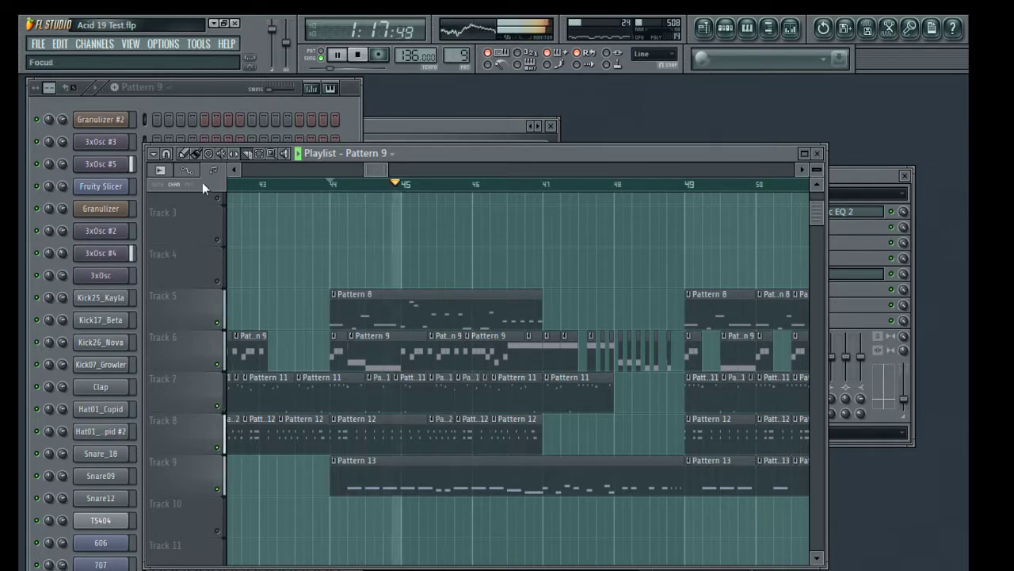
# Open Pattern 13's YamahaEXS notes, review bars 3 to 5 during playback, and close the piano roll.
pyautogui.doubleClick(428, 298)
pyautogui.moveTo(387, 107); pyautogui.dragTo(354, 105)
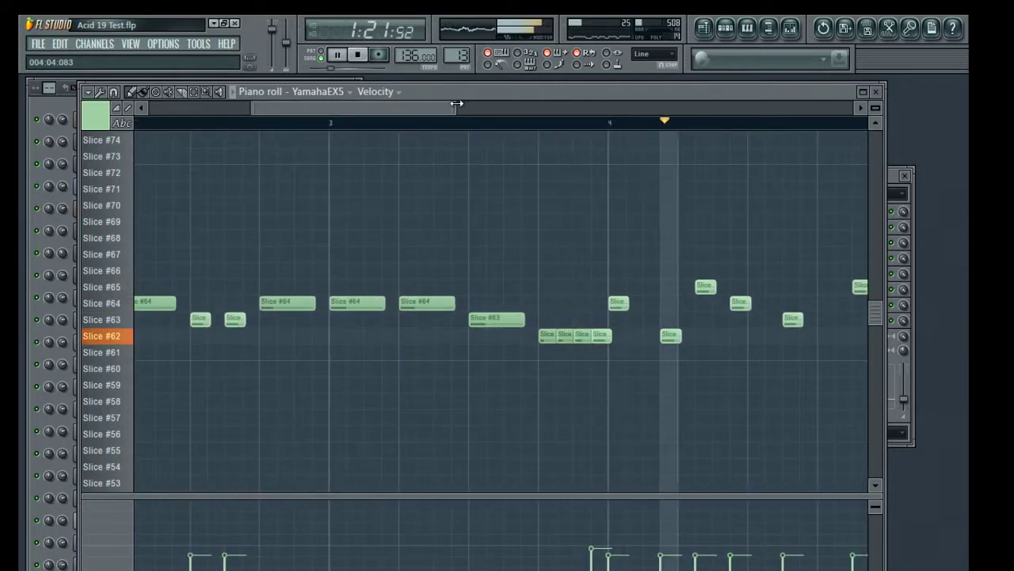
pyautogui.moveTo(457, 104); pyautogui.dragTo(521, 115)
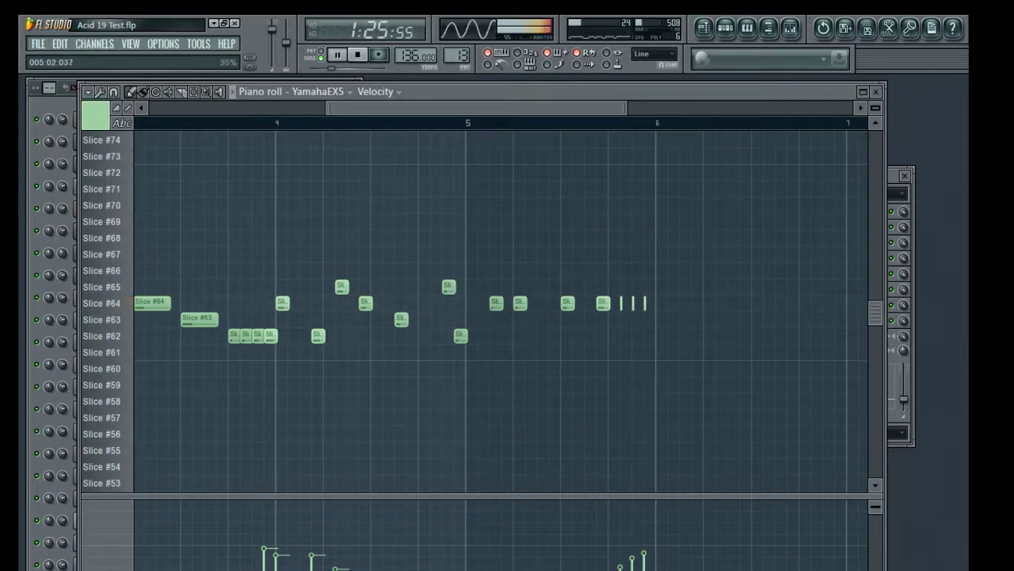
pyautogui.click(880, 94)
pyautogui.press('space')
# Set the playlist's playback position to the start of bar 49.
pyautogui.moveTo(373, 169); pyautogui.dragTo(385, 168)
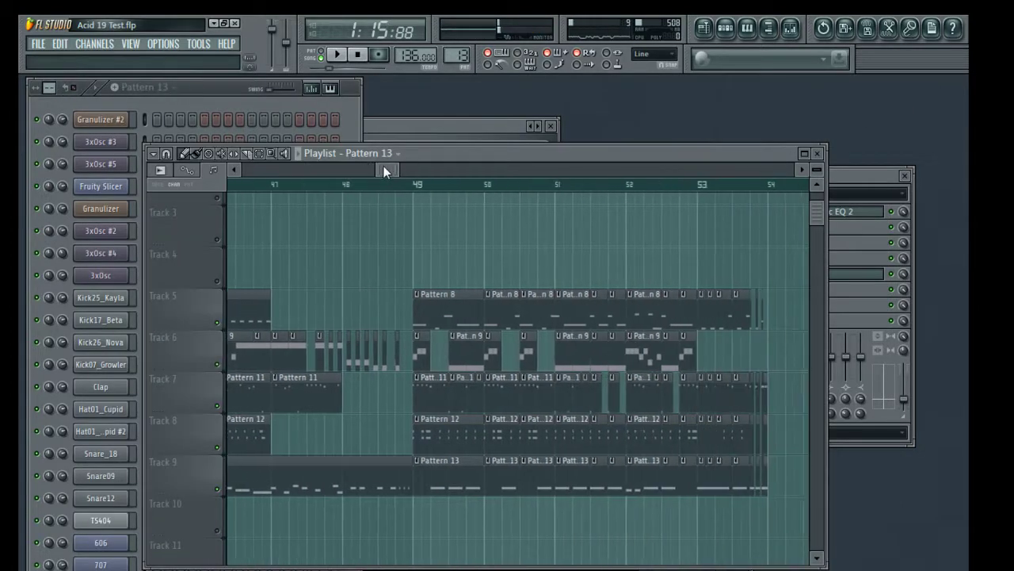
pyautogui.click(407, 185)
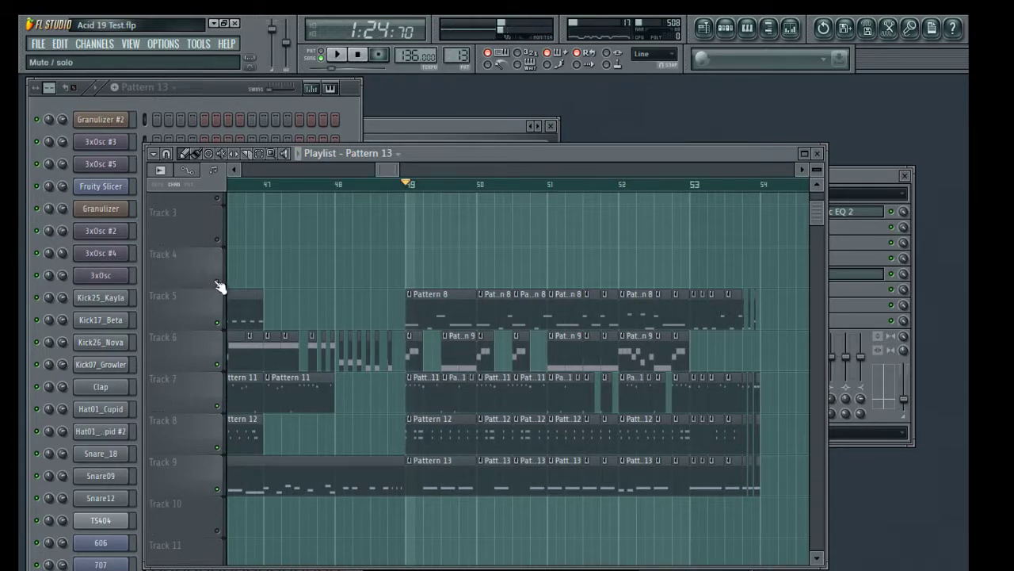
pyautogui.scroll(1, 357, 238)
pyautogui.moveTo(380, 167); pyautogui.dragTo(204, 73)
# Audition the synth channels, including 3xOsc, 3xOsc #4, #2, #5, #3, TS404 #2 and 3xOsc #6, and view their channel settings.
pyautogui.click(219, 99)
pyautogui.click(123, 281)
pyautogui.click(123, 281)
pyautogui.click(120, 275)
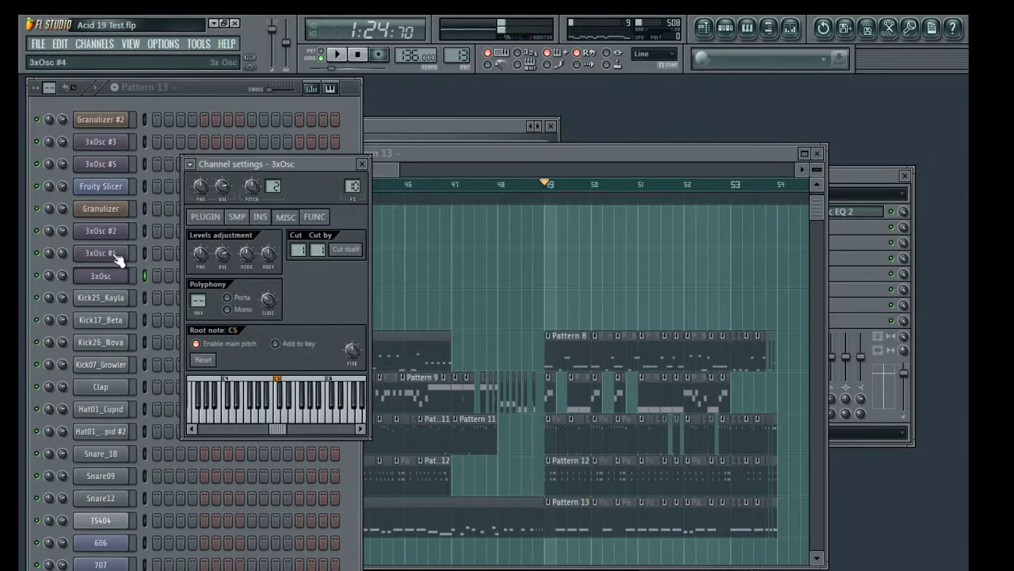
pyautogui.click(117, 256)
pyautogui.click(118, 230)
pyautogui.click(118, 185)
pyautogui.click(113, 166)
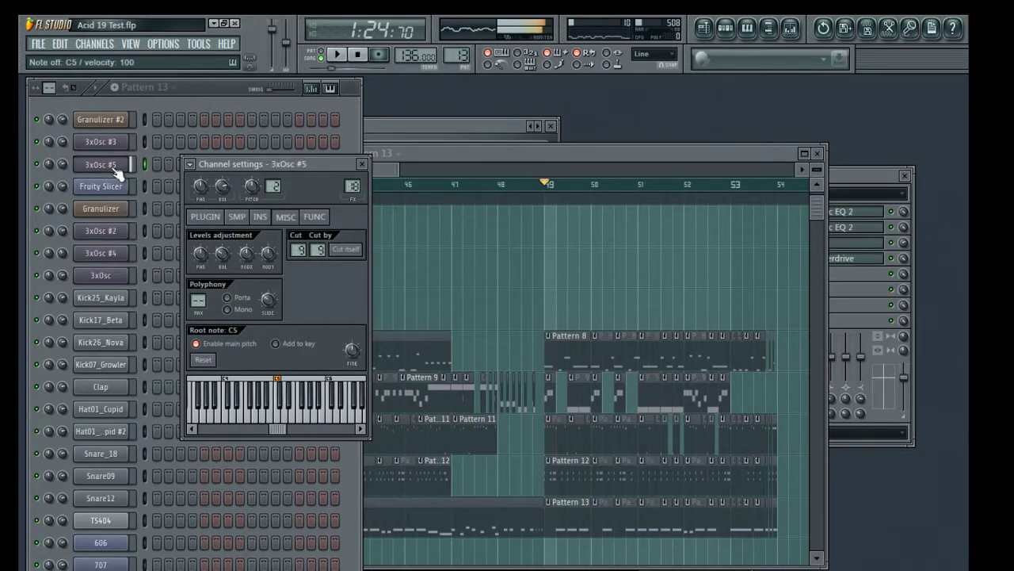
pyautogui.click(117, 144)
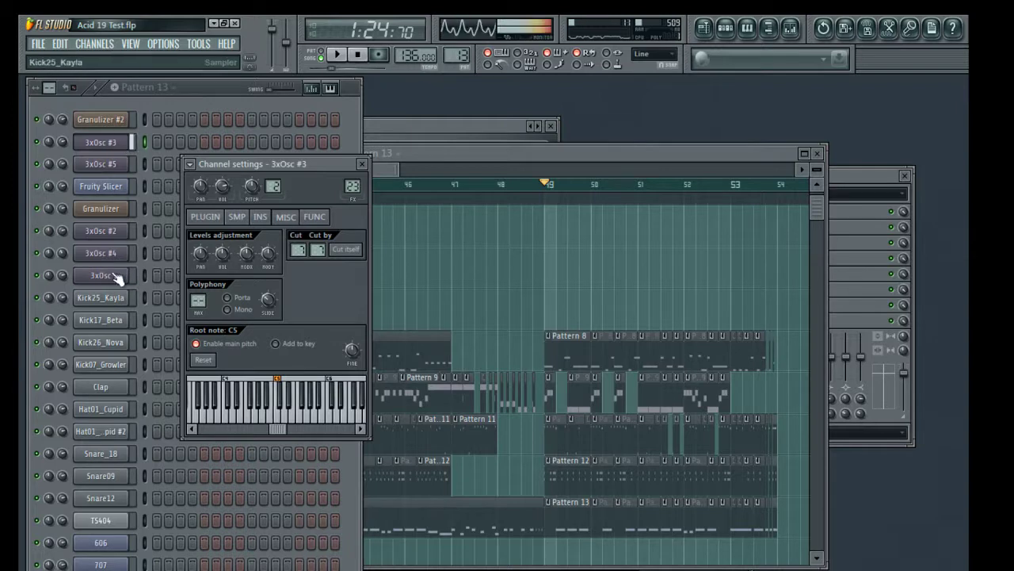
pyautogui.click(114, 568)
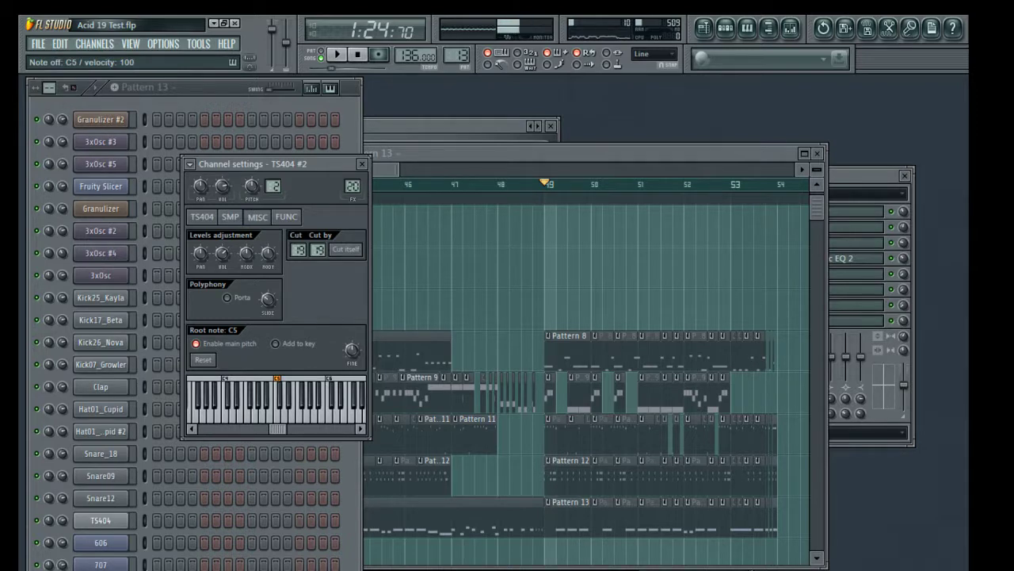
pyautogui.click(111, 569)
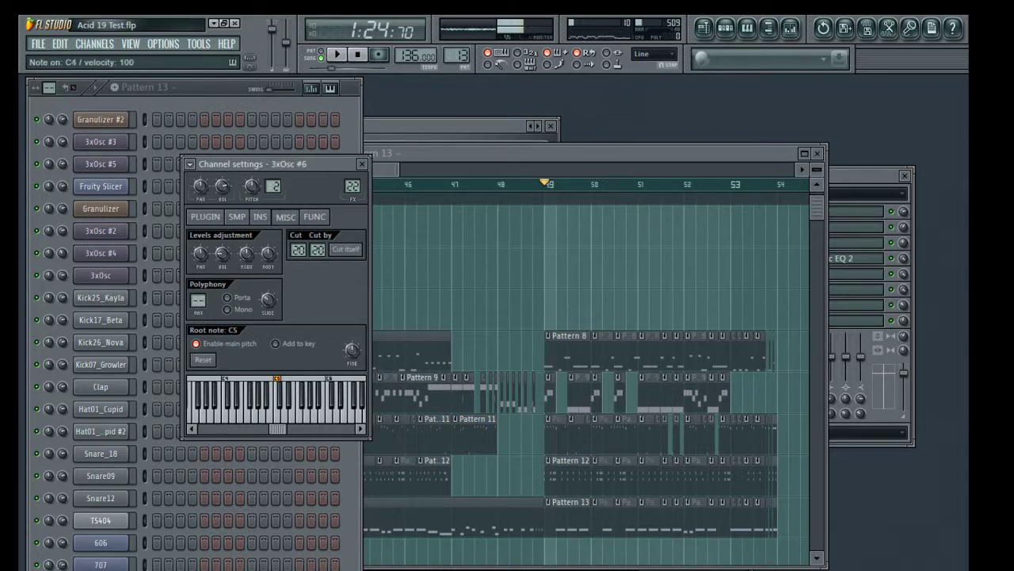
# Clone the 3xOsc #6 channel and route the copy to mixer track 19 (synth).
pyautogui.rightClick(126, 526)
pyautogui.click(158, 569)
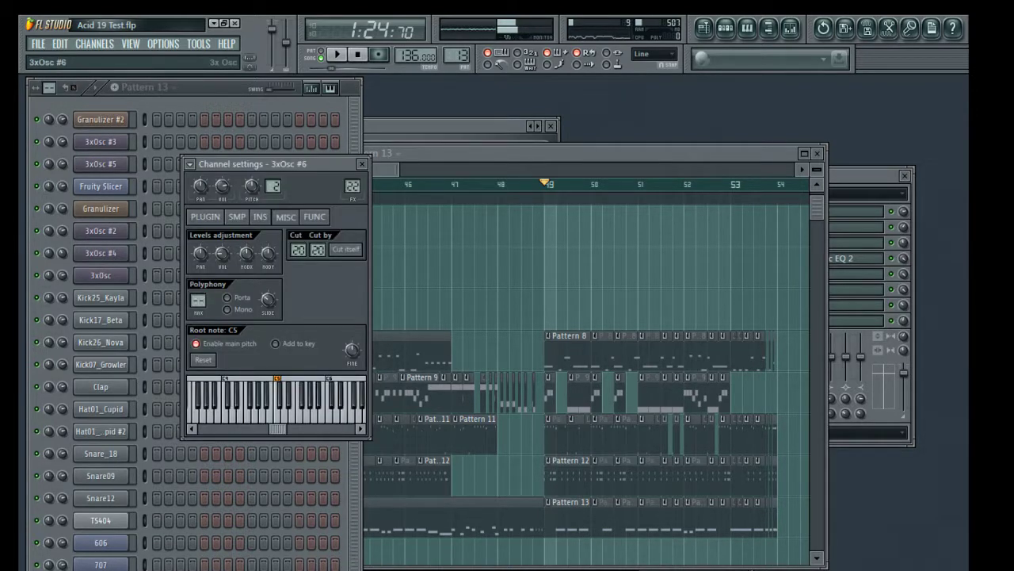
pyautogui.click(790, 29)
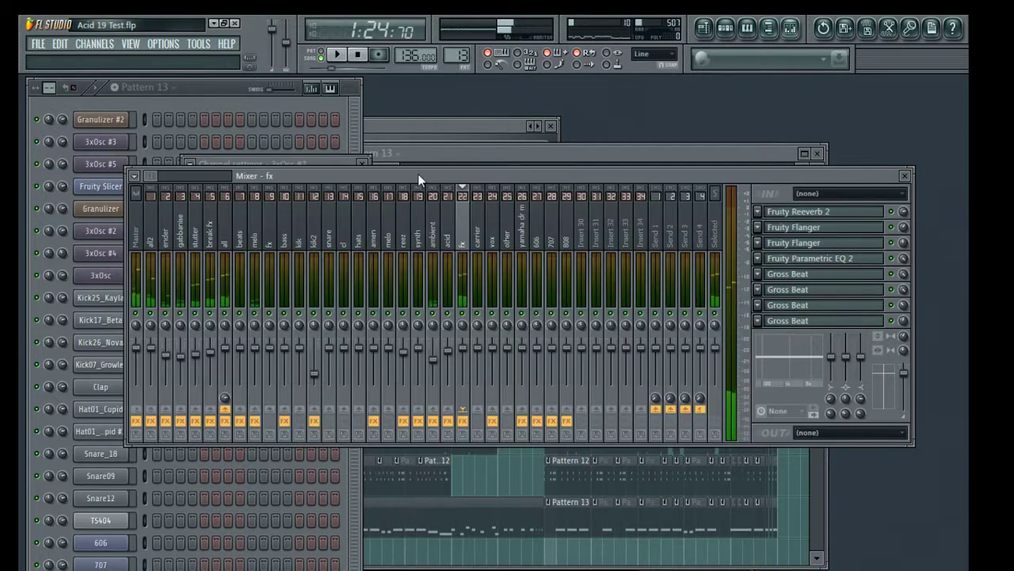
pyautogui.moveTo(417, 174); pyautogui.dragTo(406, 208)
pyautogui.moveTo(353, 186); pyautogui.dragTo(353, 194)
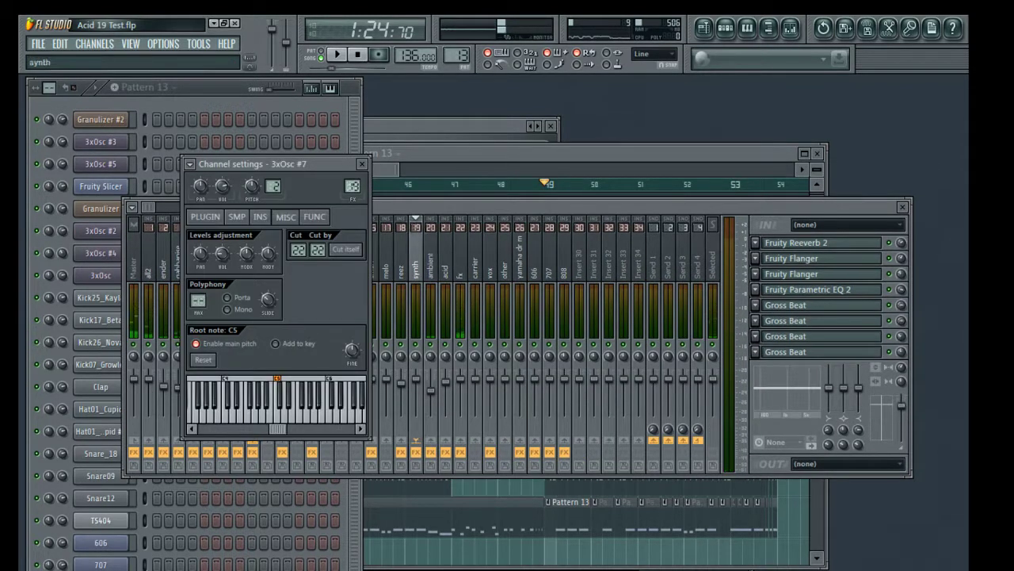
# Route the 3xOsc #7 channel to mixer track 20, ambient, and reset its volume level adjustment.
pyautogui.scroll(1, 352, 185)
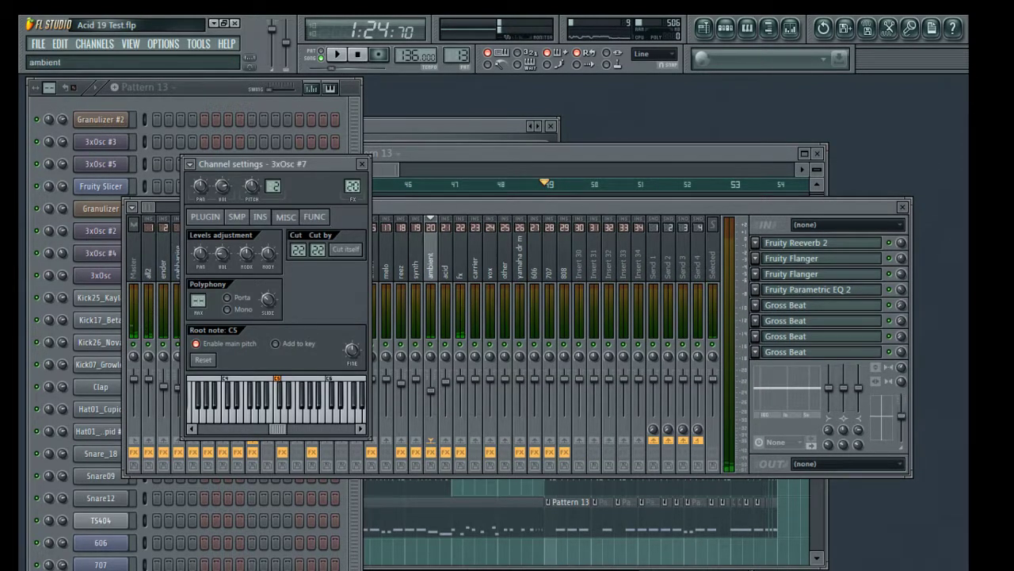
pyautogui.click(363, 164)
pyautogui.click(100, 568)
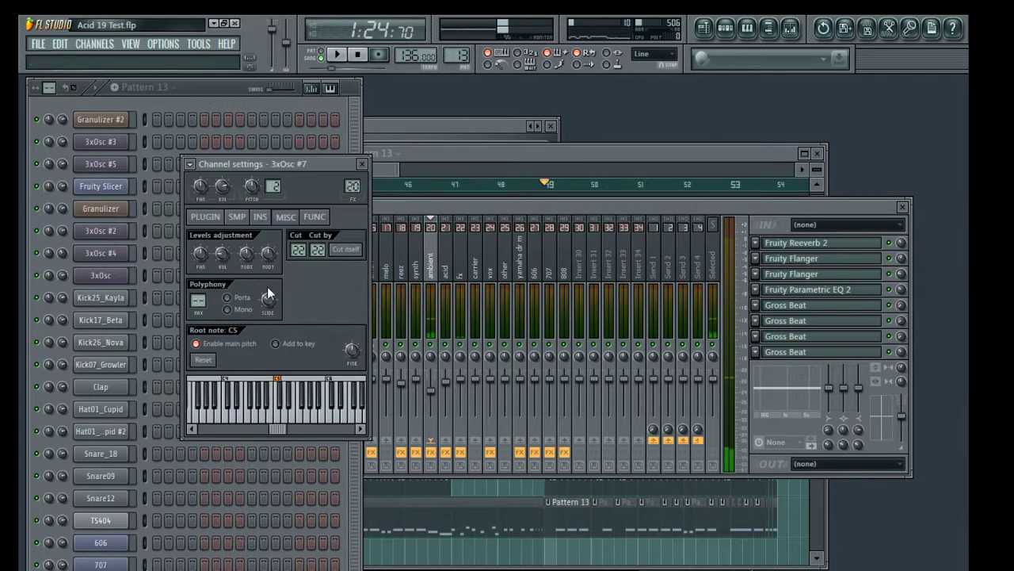
pyautogui.rightClick(226, 254)
pyautogui.click(241, 263)
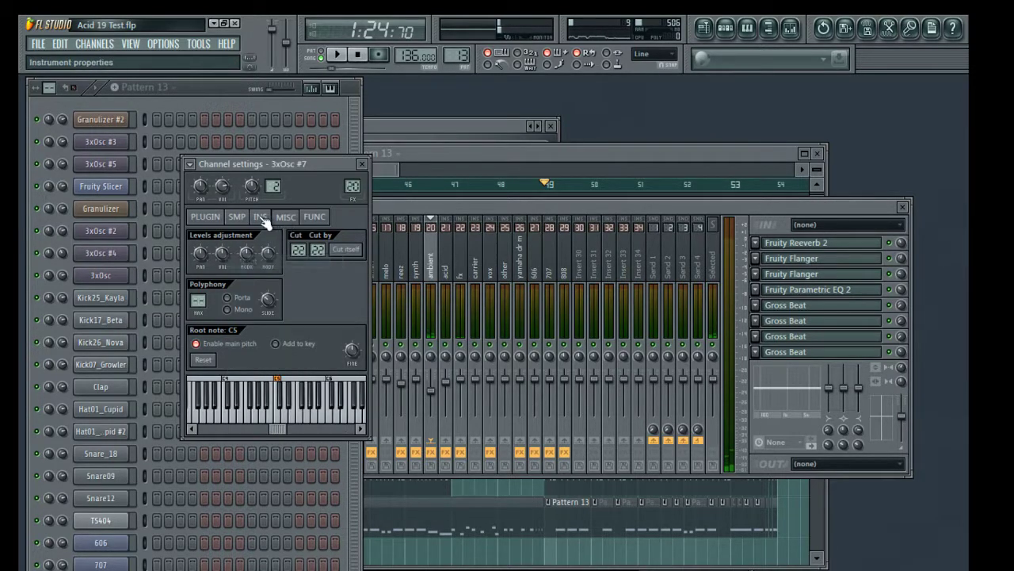
# Audition a C4 note and set the filter type in the 3xOsc #7 instrument properties to LPx2.
pyautogui.click(261, 218)
pyautogui.press('z')
pyautogui.rightClick(354, 304)
pyautogui.press('Escape')
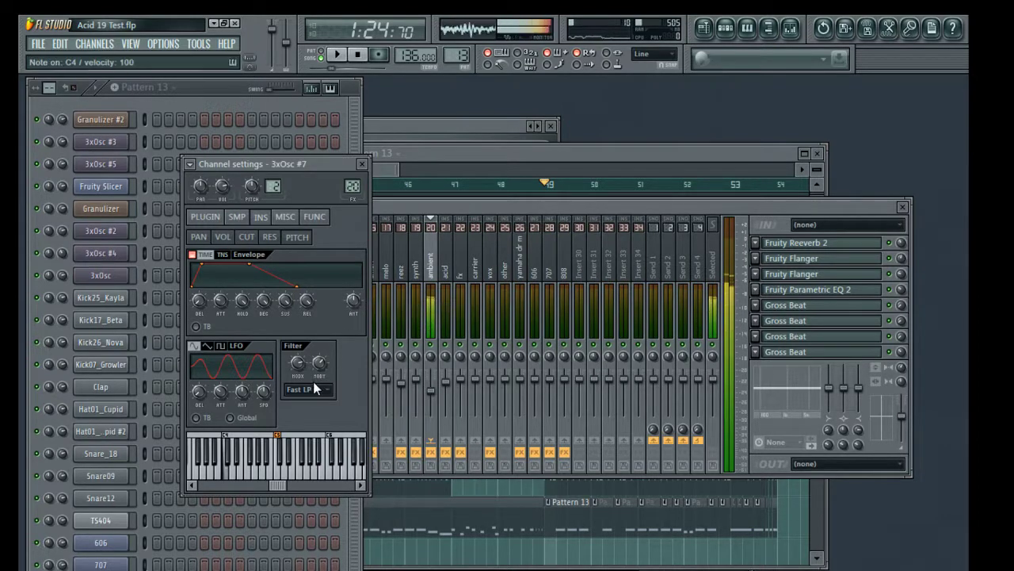
pyautogui.click(316, 389)
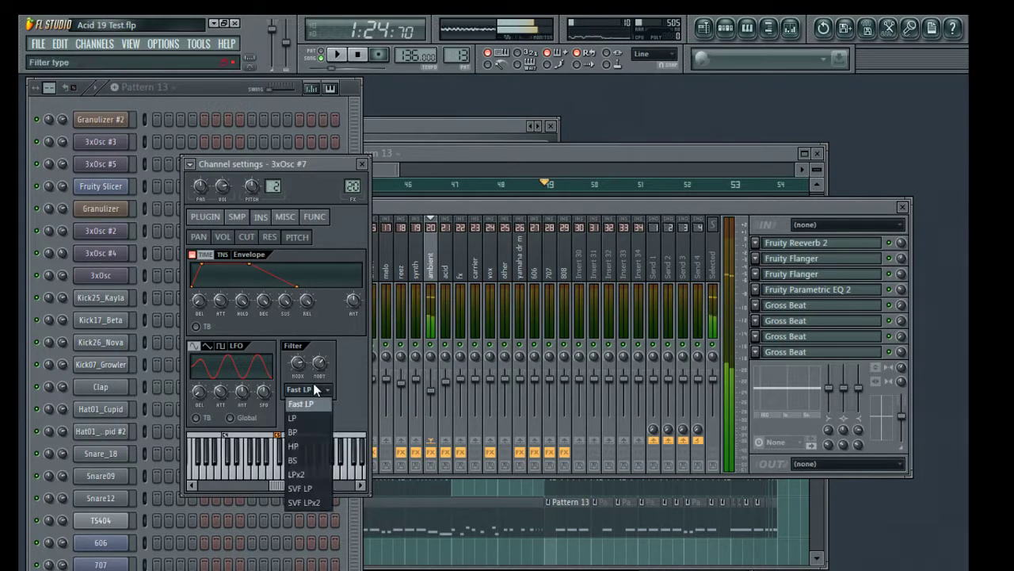
pyautogui.click(308, 472)
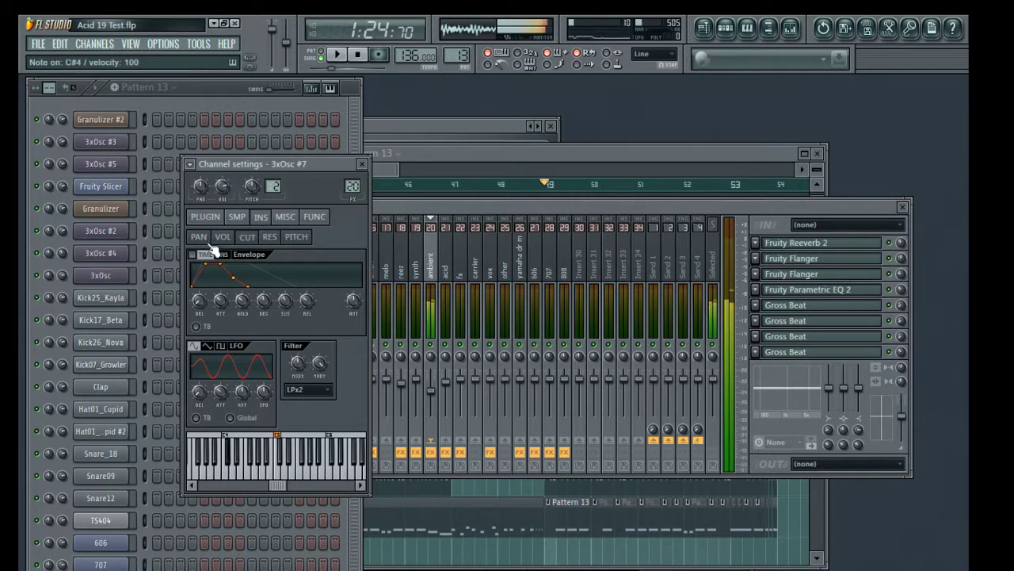
# Reset the coarse pitch of oscillator 3 and the fine pitch of oscillator 2 in the 3xOsc plugin.
pyautogui.click(207, 220)
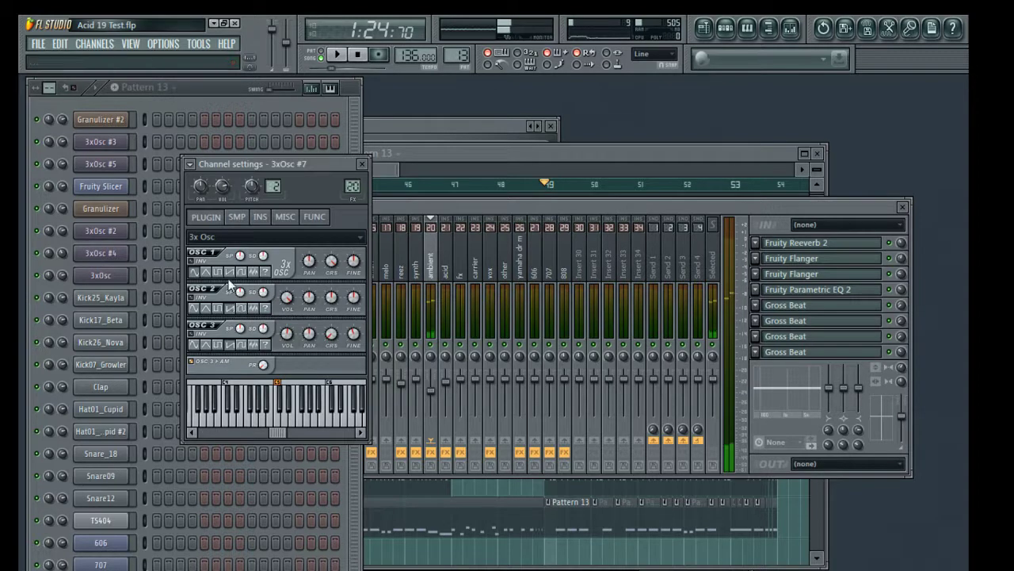
pyautogui.rightClick(331, 339)
pyautogui.rightClick(354, 299)
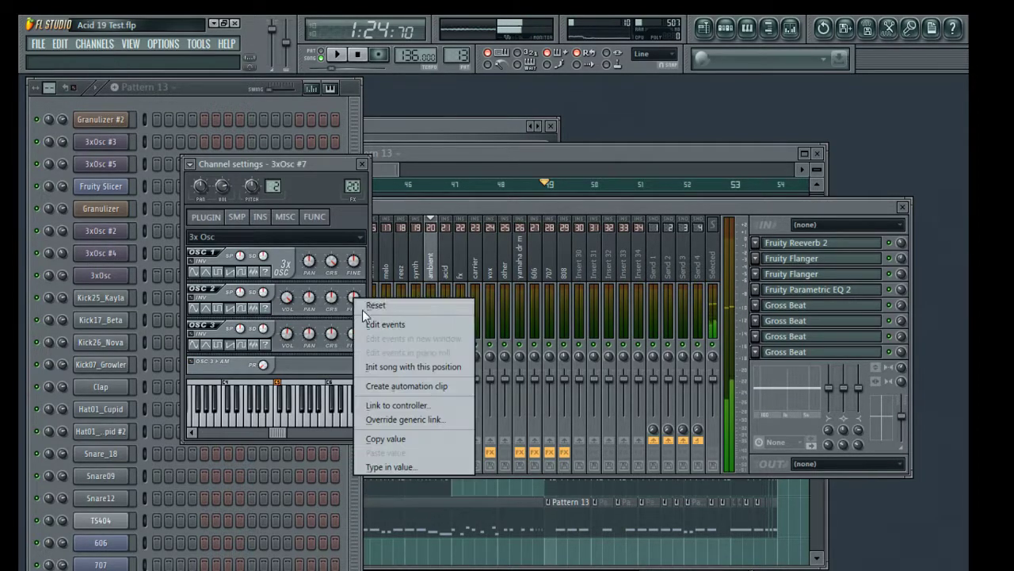
pyautogui.click(366, 305)
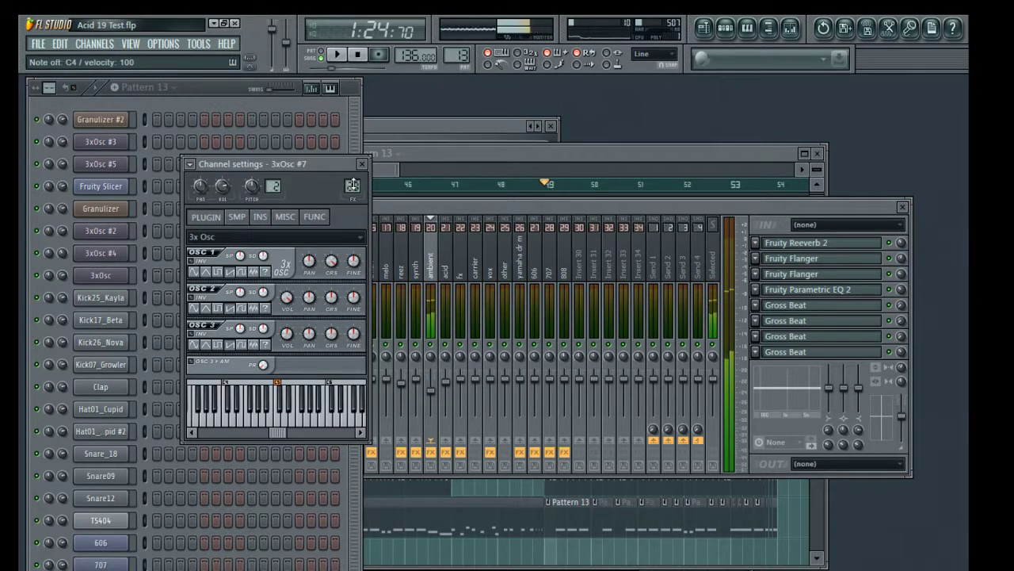
# Route the 3xOsc #7 channel to mixer track 30 and lengthen its volume envelope decay while auditioning C4 notes.
pyautogui.moveTo(353, 184); pyautogui.dragTo(352, 174)
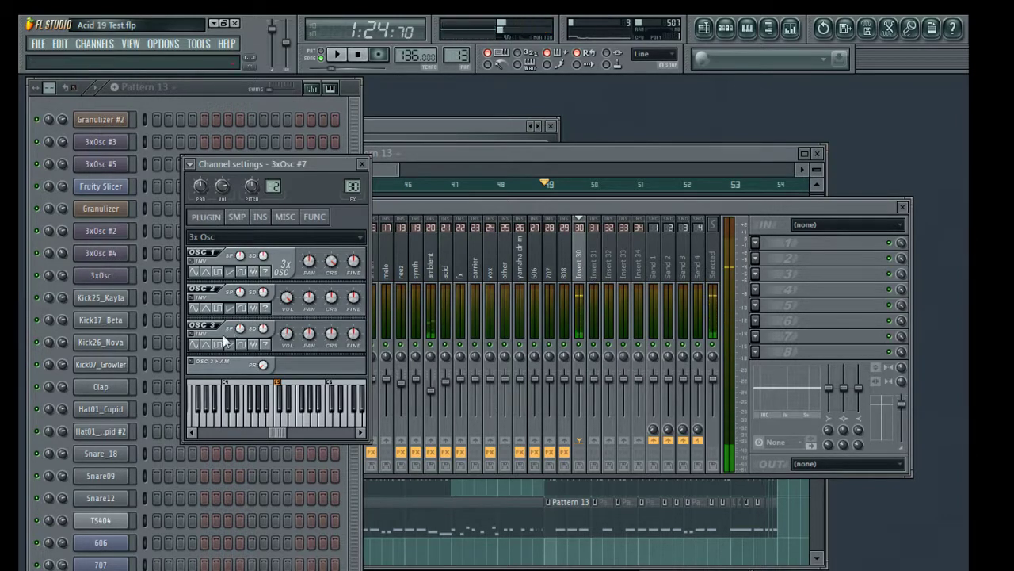
pyautogui.click(261, 218)
pyautogui.click(223, 237)
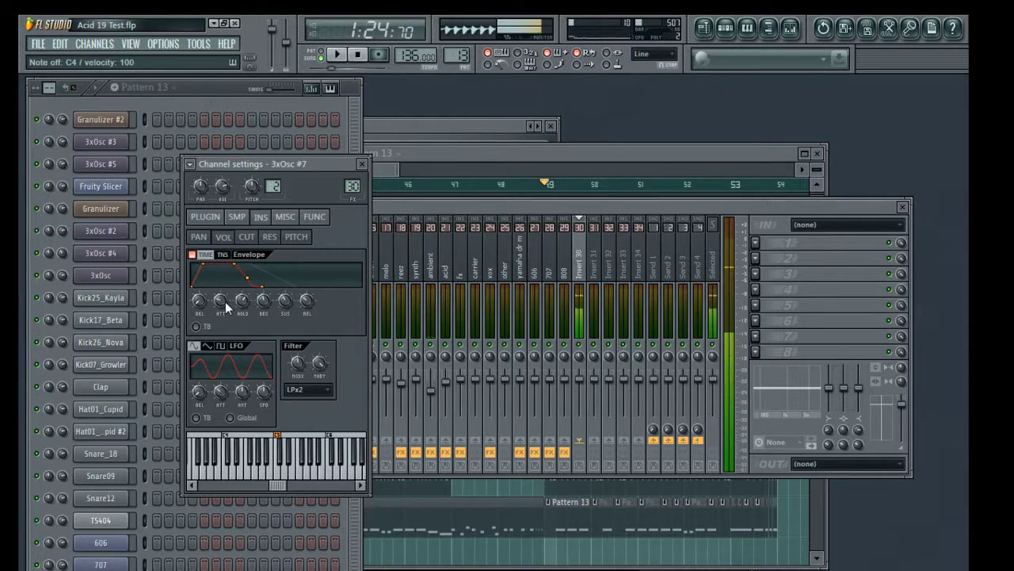
pyautogui.press('z')
pyautogui.press('z')
pyautogui.moveTo(263, 301); pyautogui.dragTo(287, 295)
pyautogui.press('z')
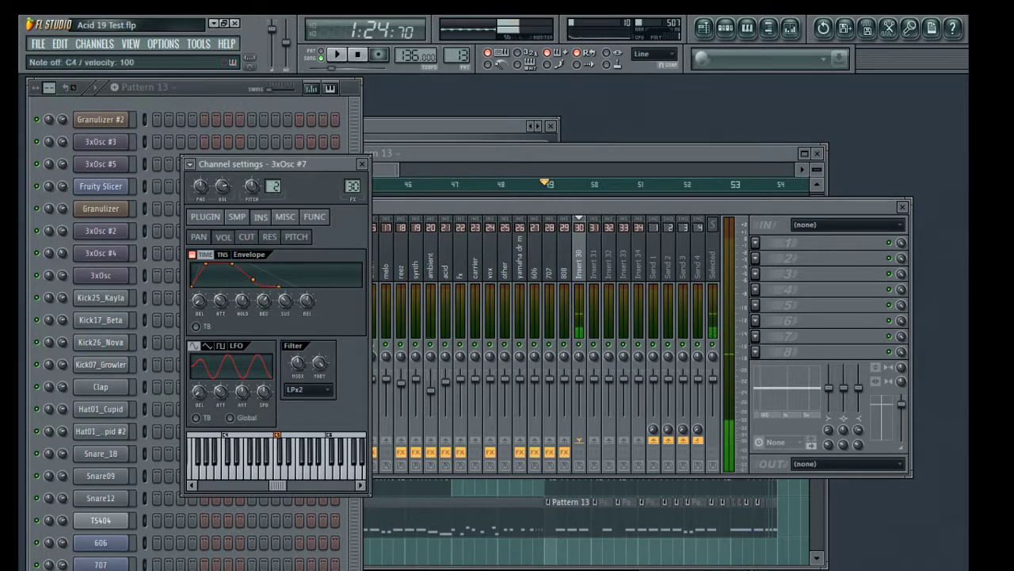
pyautogui.press('z')
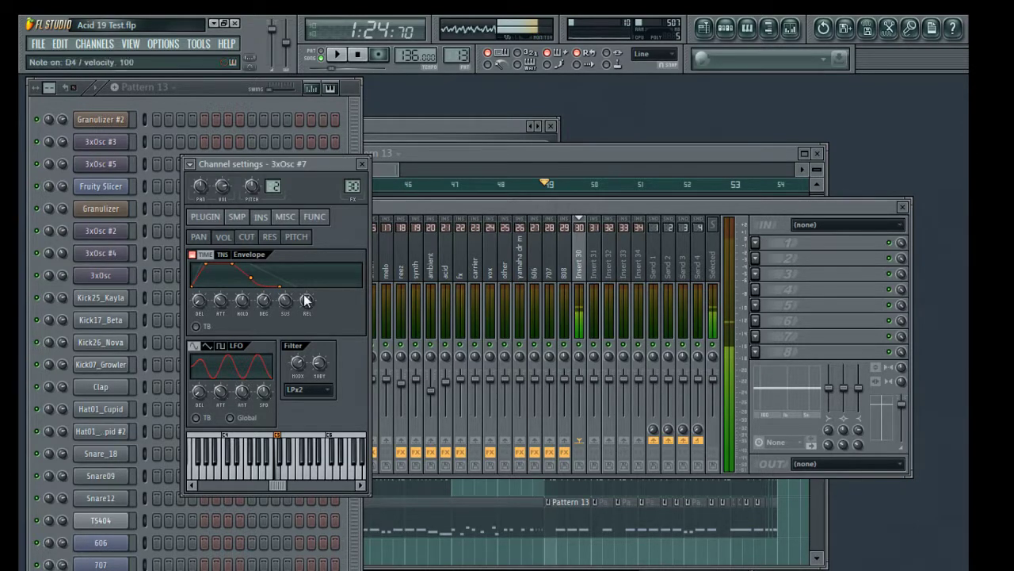
# Adjust oscillator 3's volume and, with oscillator 2's coarse pitch reset, detune oscillator 2's fine pitch to -33 cents.
pyautogui.click(207, 219)
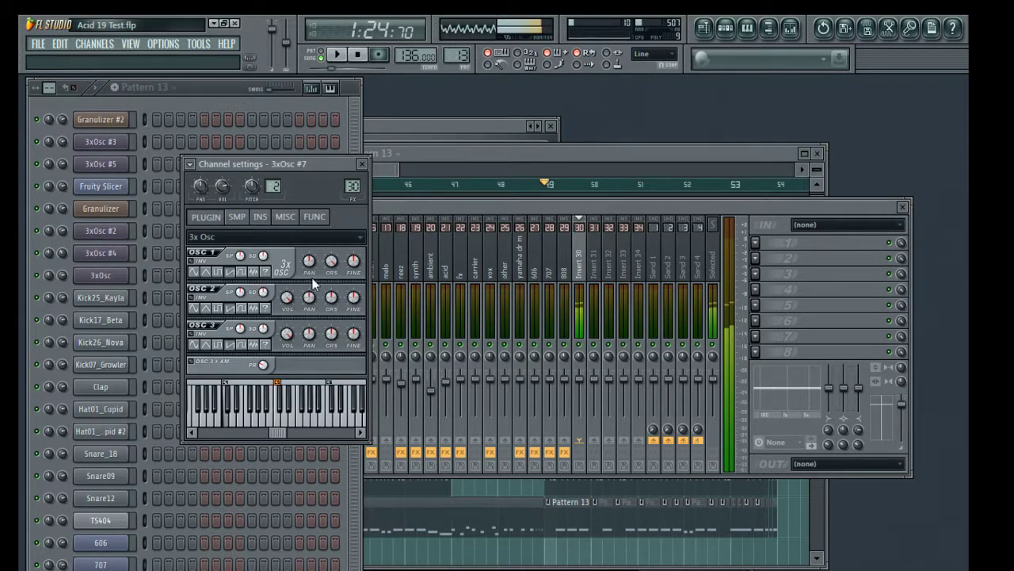
pyautogui.moveTo(287, 335)
pyautogui.mouseDown()
pyautogui.moveTo(286, 352)
pyautogui.moveTo(287, 338)
pyautogui.mouseUp()
pyautogui.moveTo(328, 301); pyautogui.dragTo(329, 297)
pyautogui.rightClick(332, 303)
pyautogui.click(344, 310)
pyautogui.moveTo(354, 299); pyautogui.dragTo(354, 293)
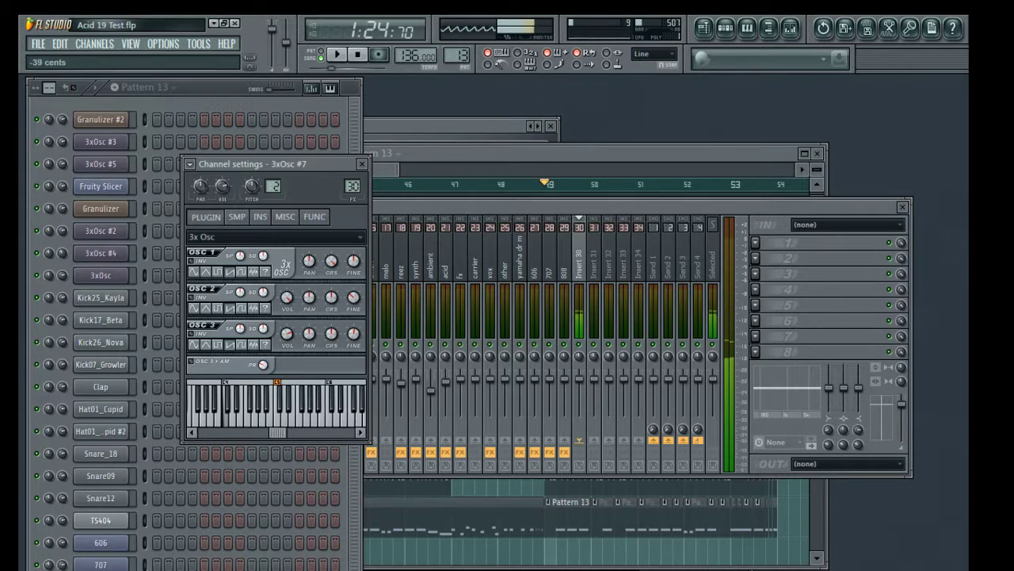
pyautogui.moveTo(355, 300); pyautogui.dragTo(354, 297)
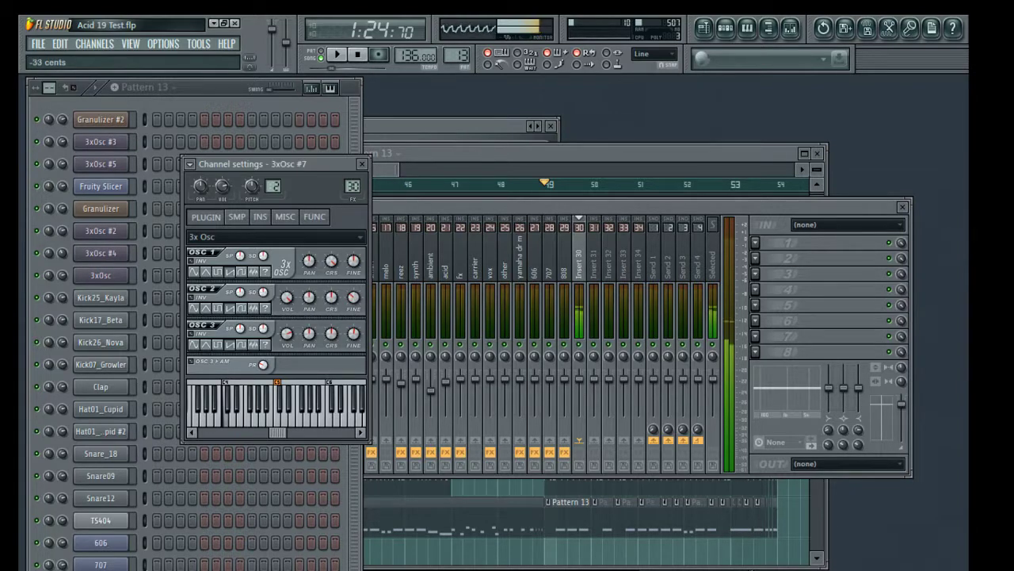
# Load Fruity Reeverb 2 into the first effect slot of mixer track 30.
pyautogui.click(755, 243)
pyautogui.moveTo(773, 258)
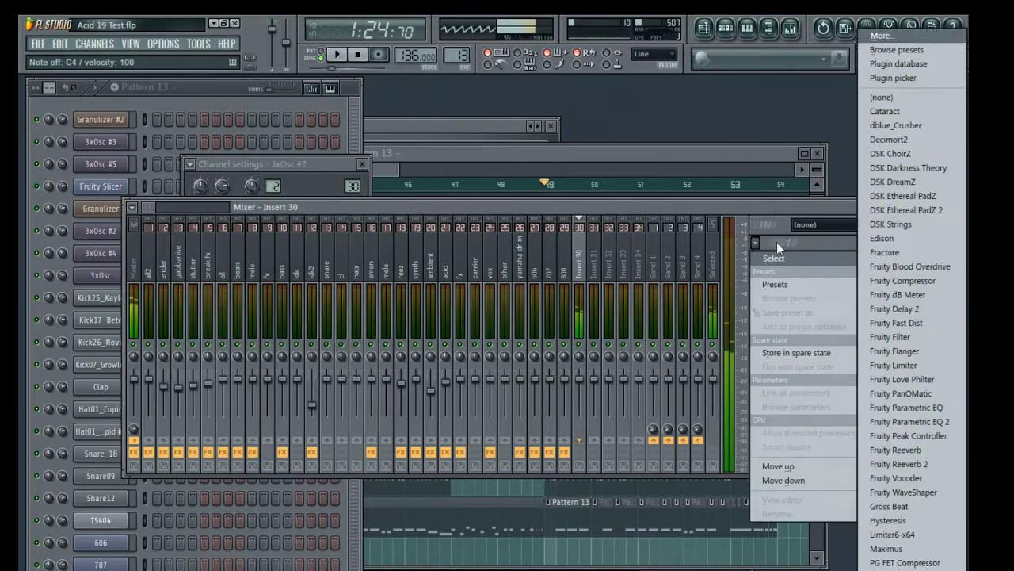
pyautogui.click(904, 462)
# Rename mixer track Insert 30 as "amb 2".
pyautogui.click(585, 278)
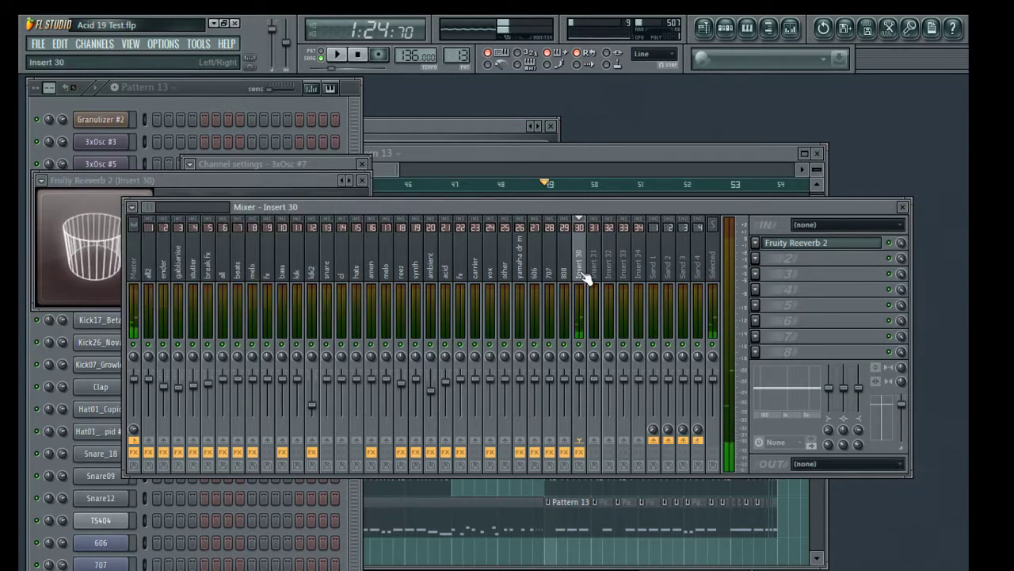
pyautogui.doubleClick(584, 276)
pyautogui.write('amb')
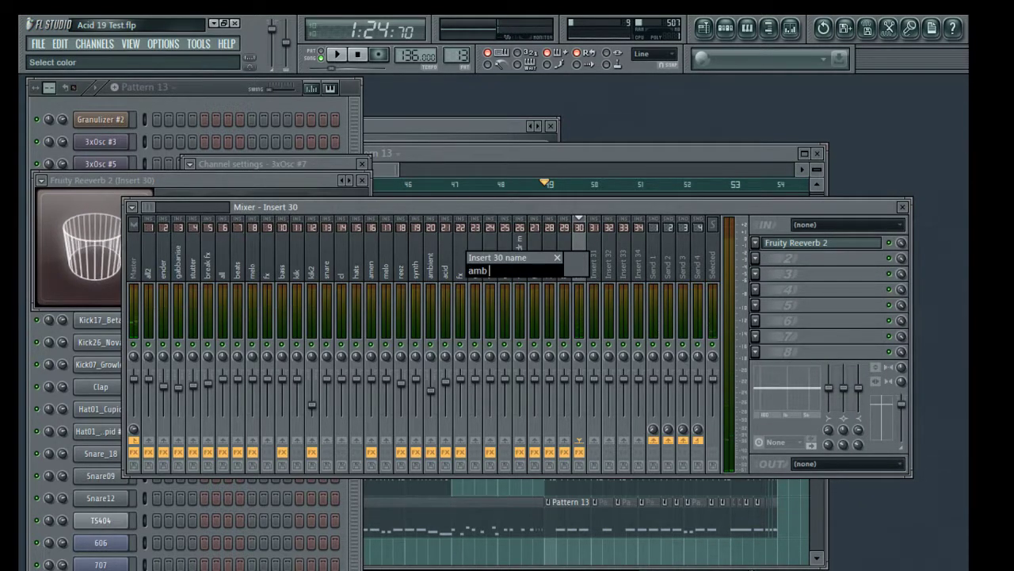
pyautogui.write(' 2')
pyautogui.press('Return')
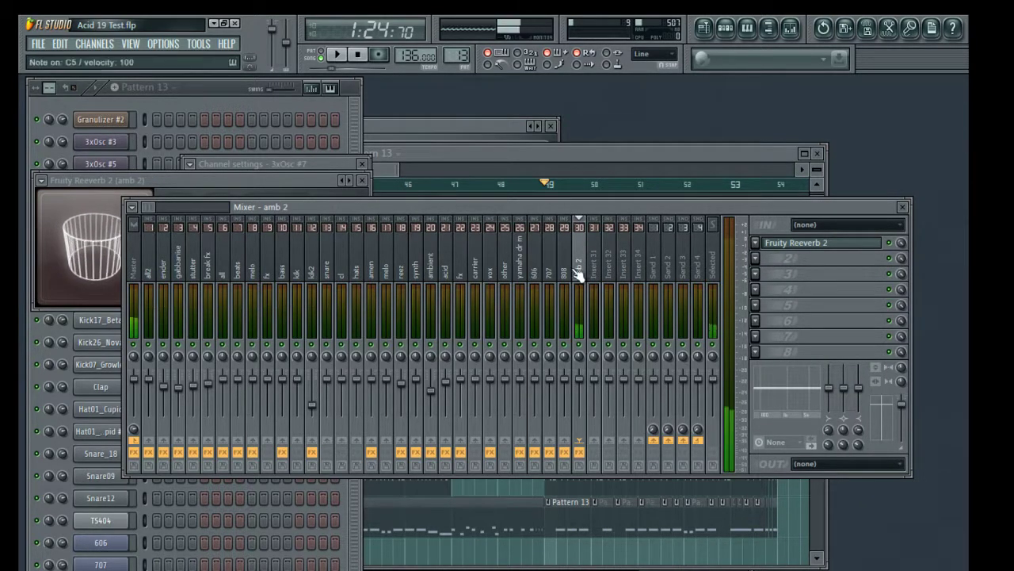
# Send the amb 2 track only to melo track 8 and move it to mixer position 21, directly after ambient.
pyautogui.rightClick(259, 438)
pyautogui.click(303, 449)
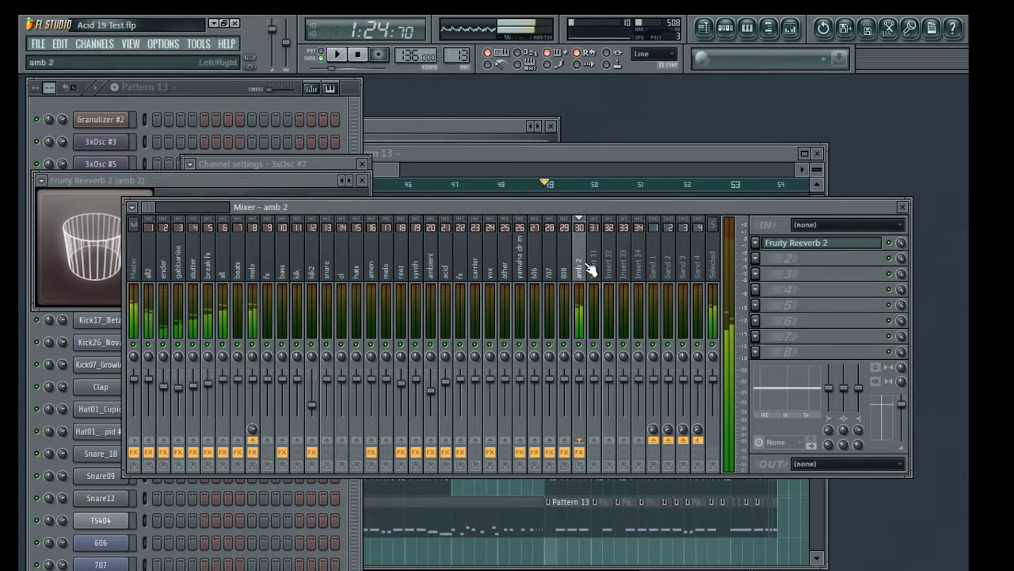
pyautogui.keyDown('shift'); pyautogui.scroll(9, 590, 270); pyautogui.keyUp('shift')
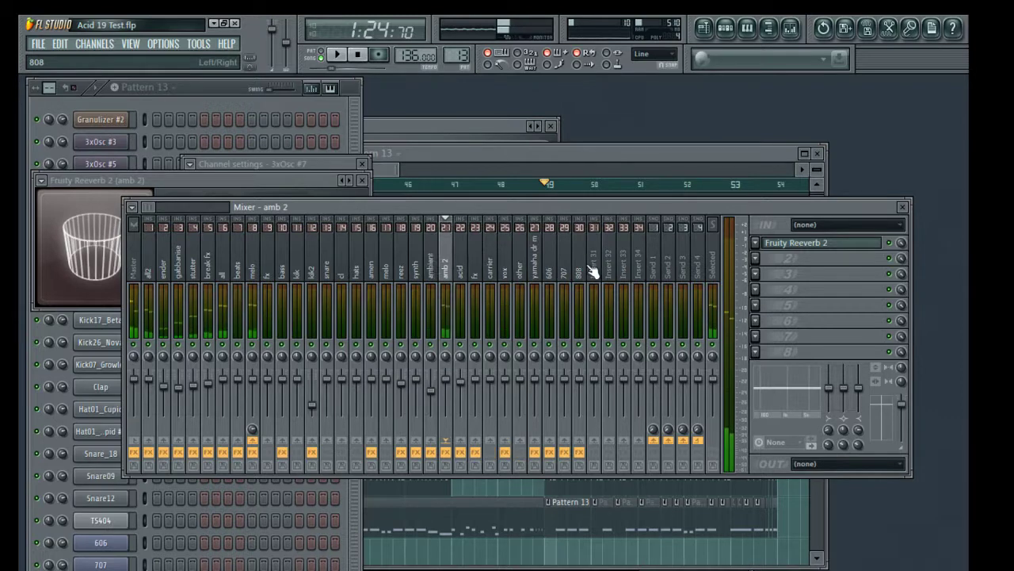
pyautogui.keyDown('shift'); pyautogui.scroll(2, 590, 269); pyautogui.keyUp('shift')
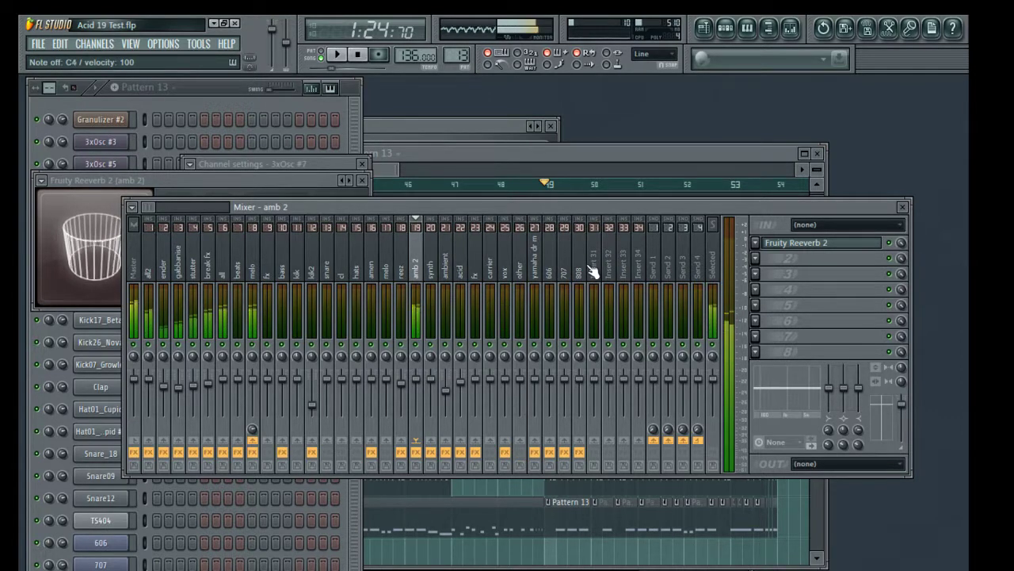
pyautogui.keyDown('shift'); pyautogui.scroll(-2, 593, 269); pyautogui.keyUp('shift')
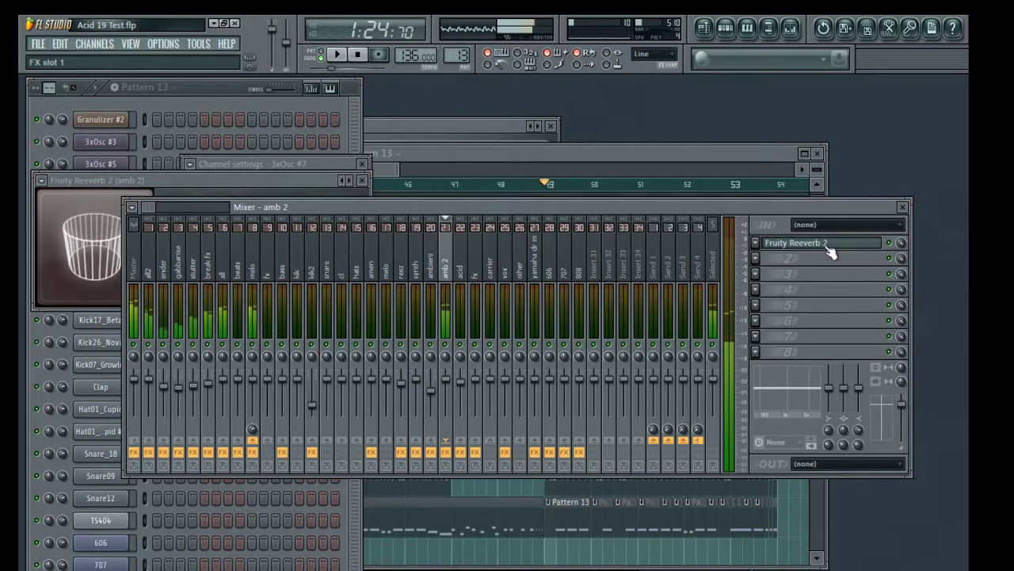
# Lower the dry level of the Fruity Reeverb 2 on amb 2 and raise its wet level to 75%.
pyautogui.click(756, 260)
pyautogui.click(792, 242)
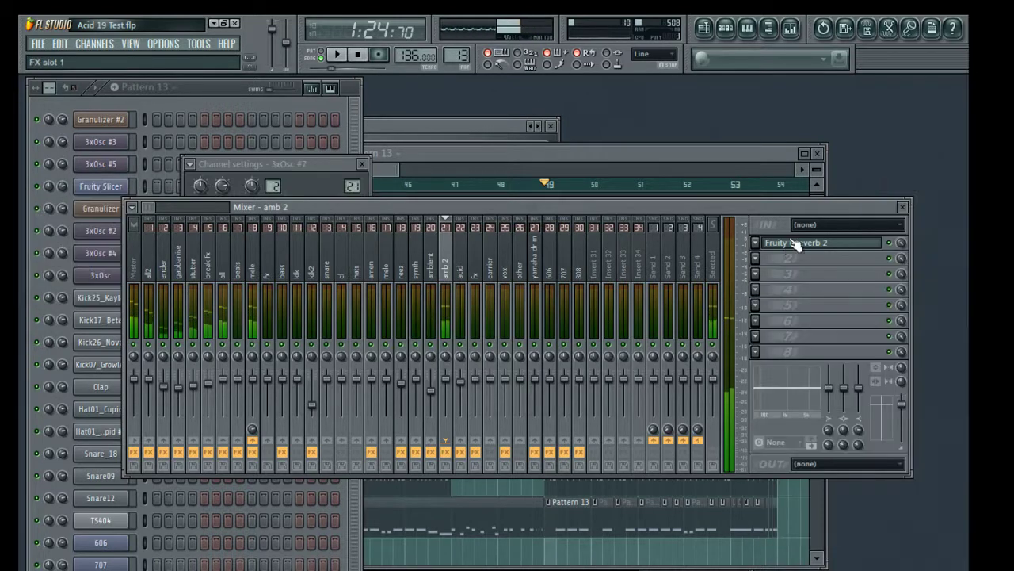
pyautogui.click(773, 246)
pyautogui.click(283, 214)
pyautogui.press('z')
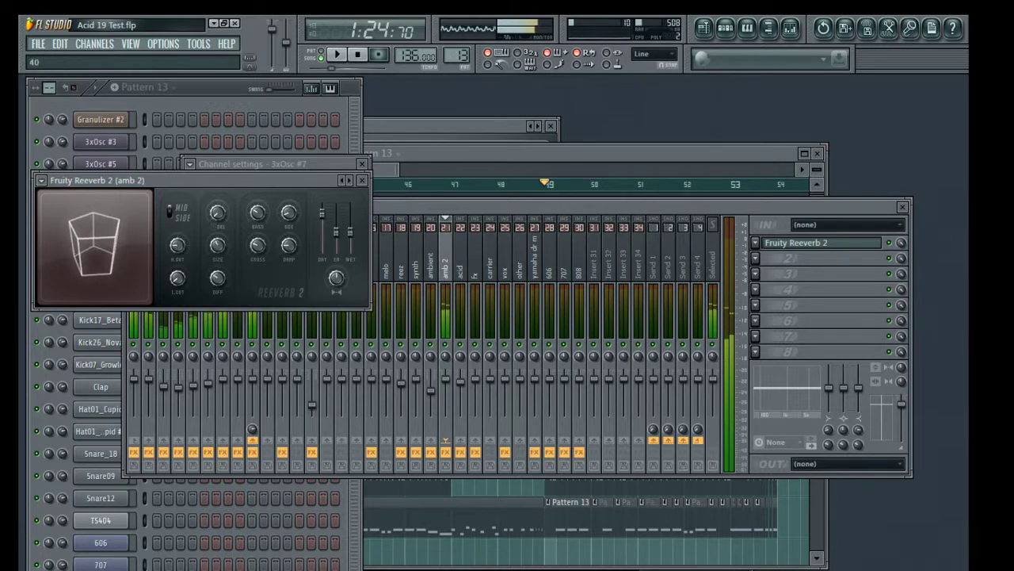
pyautogui.click(176, 277)
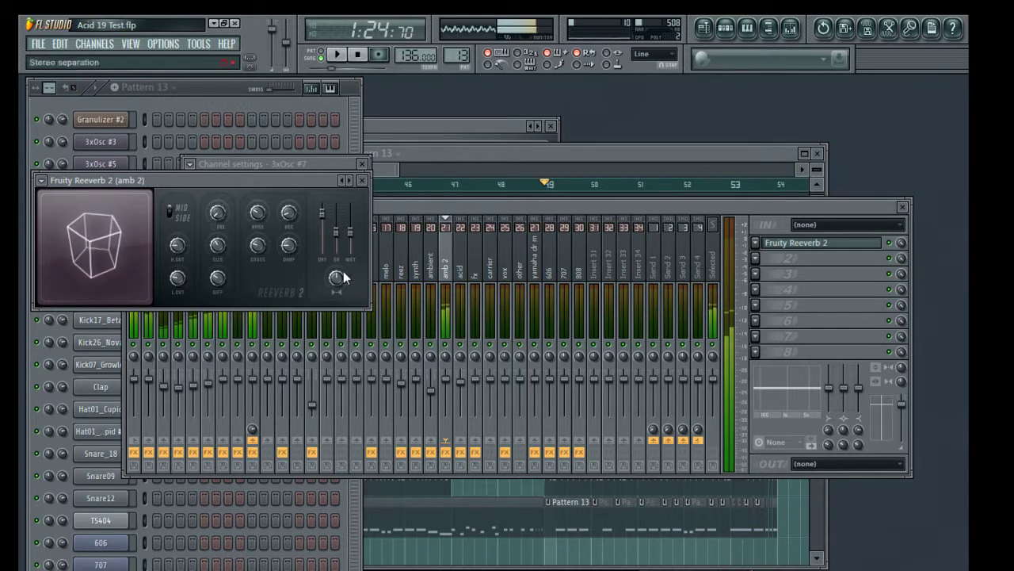
pyautogui.moveTo(322, 212); pyautogui.dragTo(351, 223)
pyautogui.moveTo(347, 273); pyautogui.dragTo(346, 269)
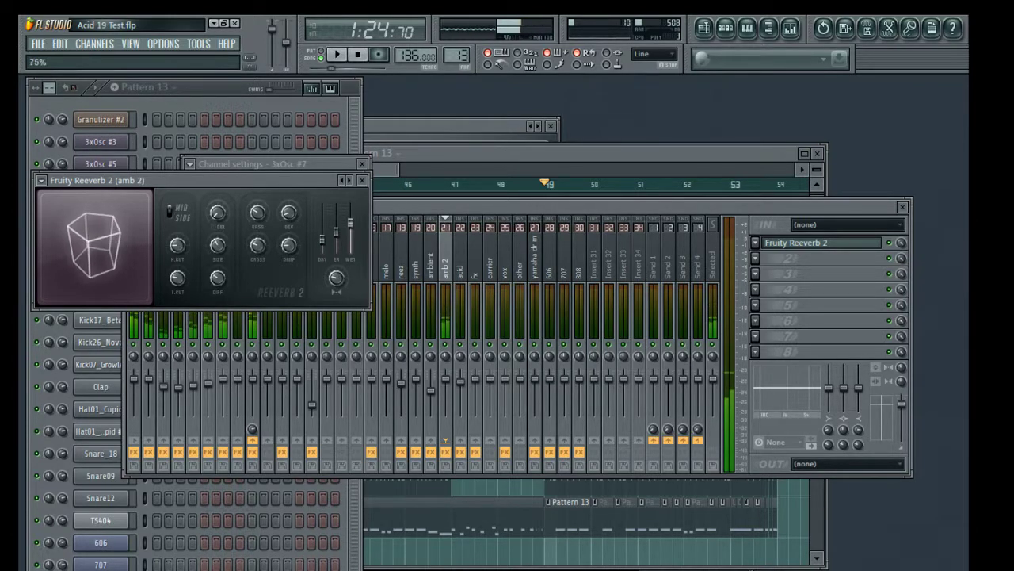
# Adjust the amb 2 reverb's room size, diffusion, delay and high cut, and set its damping to 5.7 kHz.
pyautogui.click(755, 257)
pyautogui.click(795, 213)
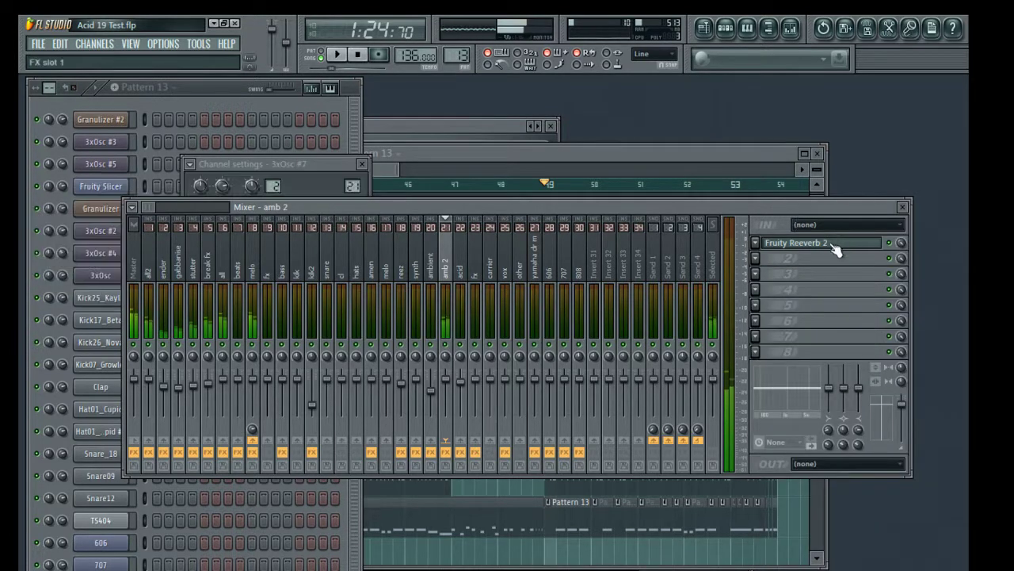
pyautogui.click(836, 249)
pyautogui.moveTo(218, 246); pyautogui.dragTo(218, 225)
pyautogui.moveTo(218, 277); pyautogui.dragTo(217, 263)
pyautogui.moveTo(218, 212); pyautogui.dragTo(218, 209)
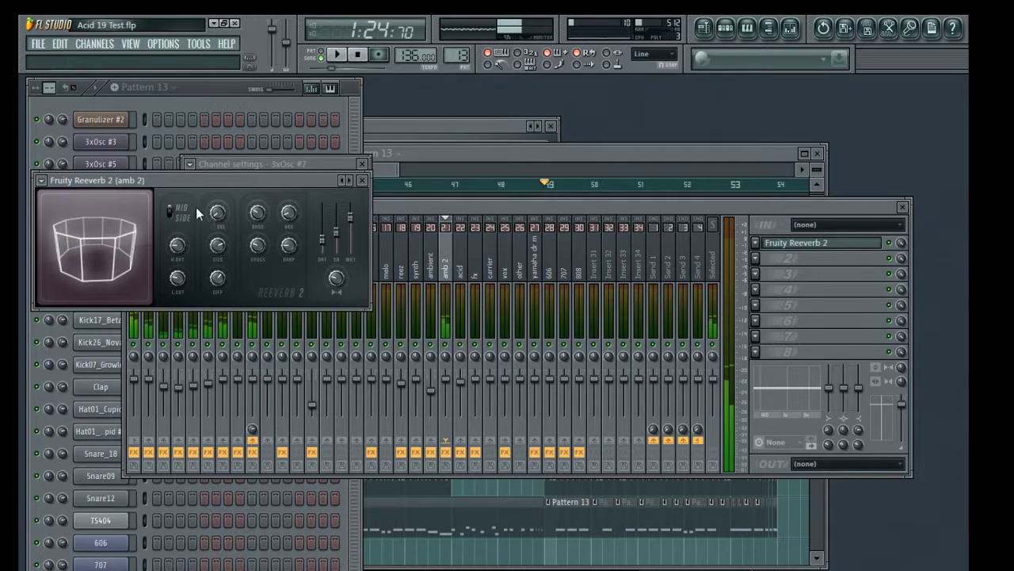
pyautogui.moveTo(180, 247); pyautogui.dragTo(180, 241)
pyautogui.press('q')
pyautogui.moveTo(286, 246); pyautogui.dragTo(289, 247)
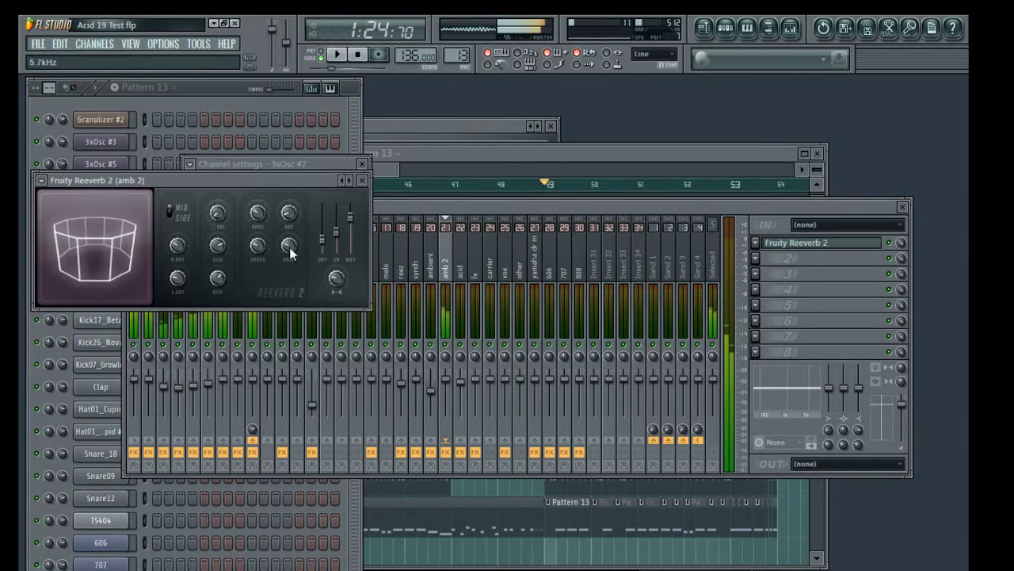
# Add a second Fruity Reeverb 2 in slot 2 of amb 2, with 7.7 sec decay, a raised wet level and 91% dry level.
pyautogui.click(770, 260)
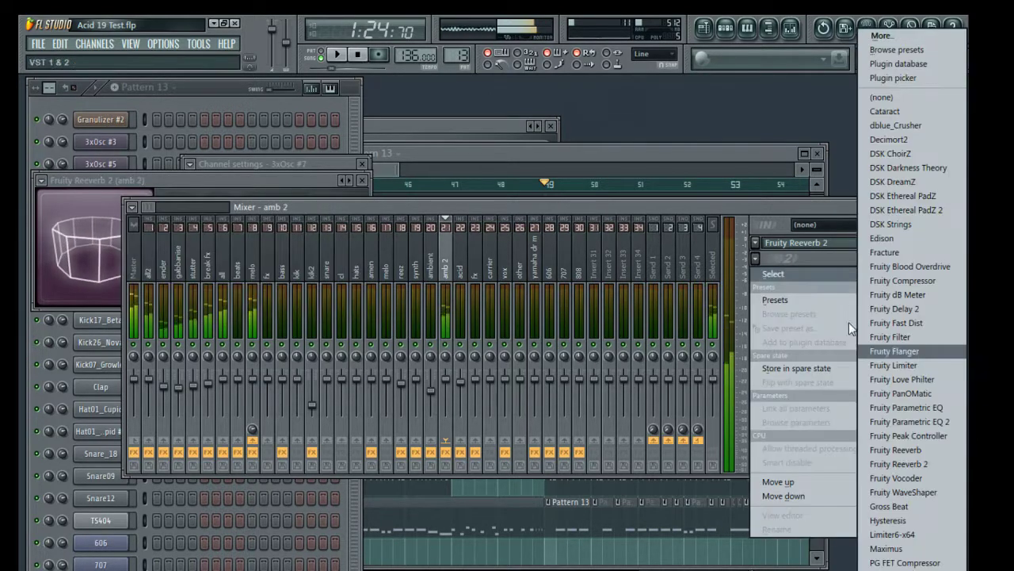
pyautogui.click(928, 464)
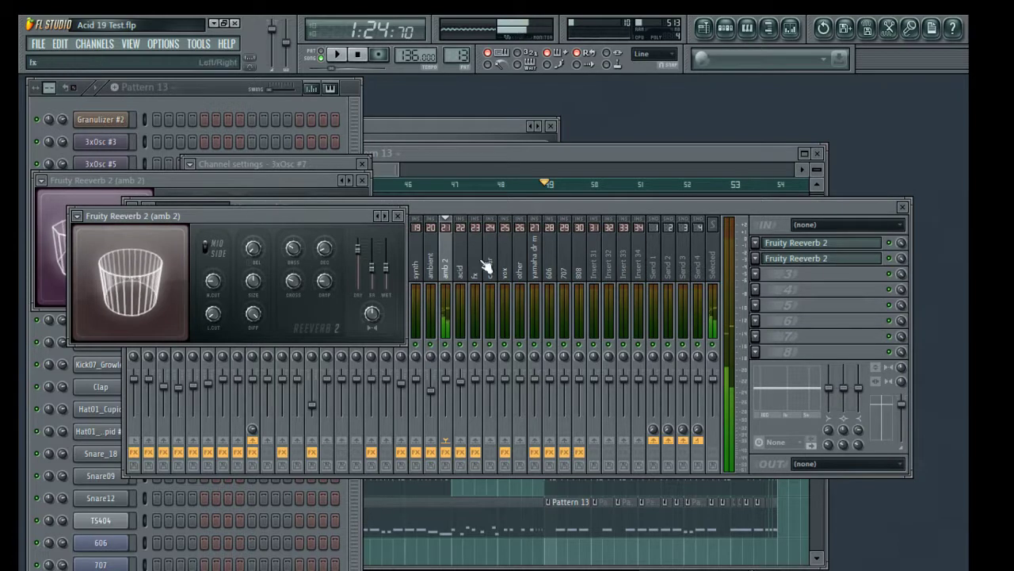
pyautogui.moveTo(325, 248); pyautogui.dragTo(325, 231)
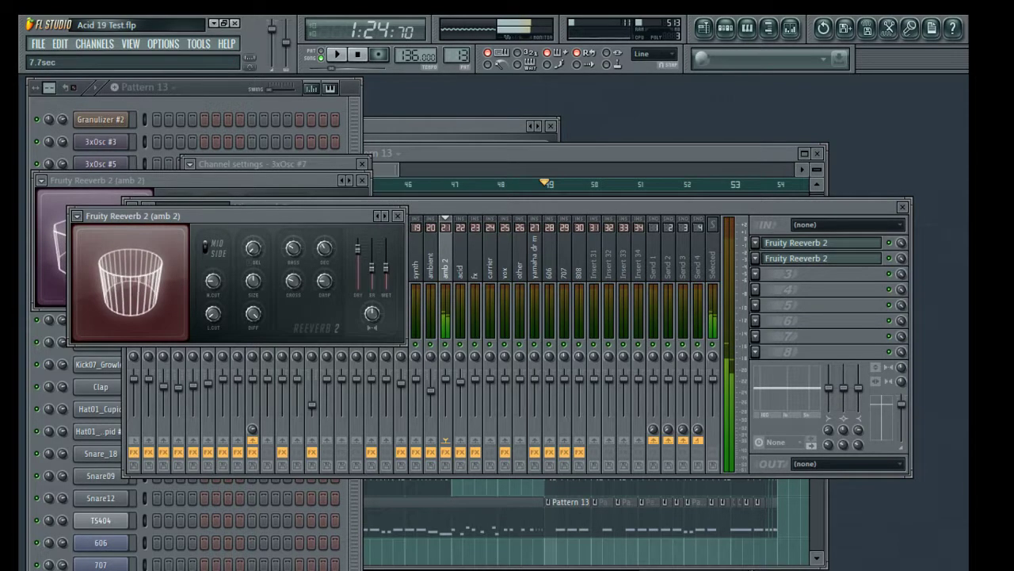
pyautogui.moveTo(386, 268); pyautogui.dragTo(357, 252)
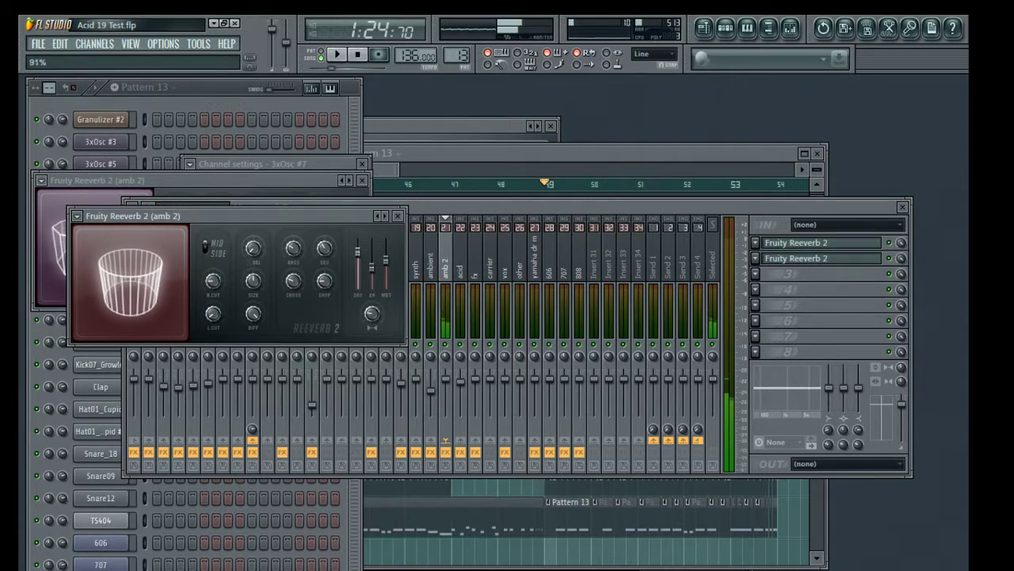
# Add a Fruity Parametric EQ 2 in slot 3 of amb 2 and load its next preset.
pyautogui.click(397, 216)
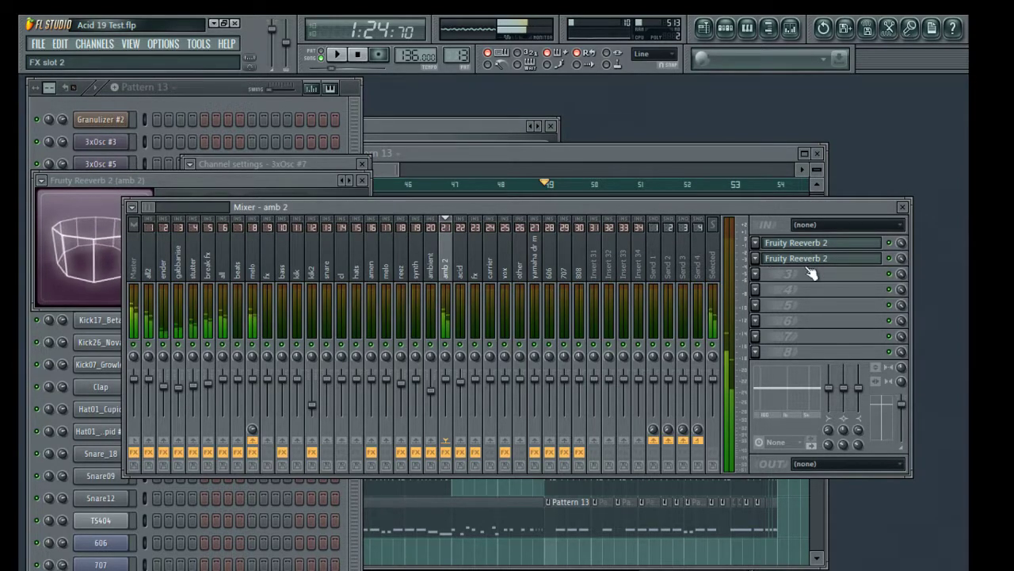
pyautogui.click(757, 274)
pyautogui.click(932, 424)
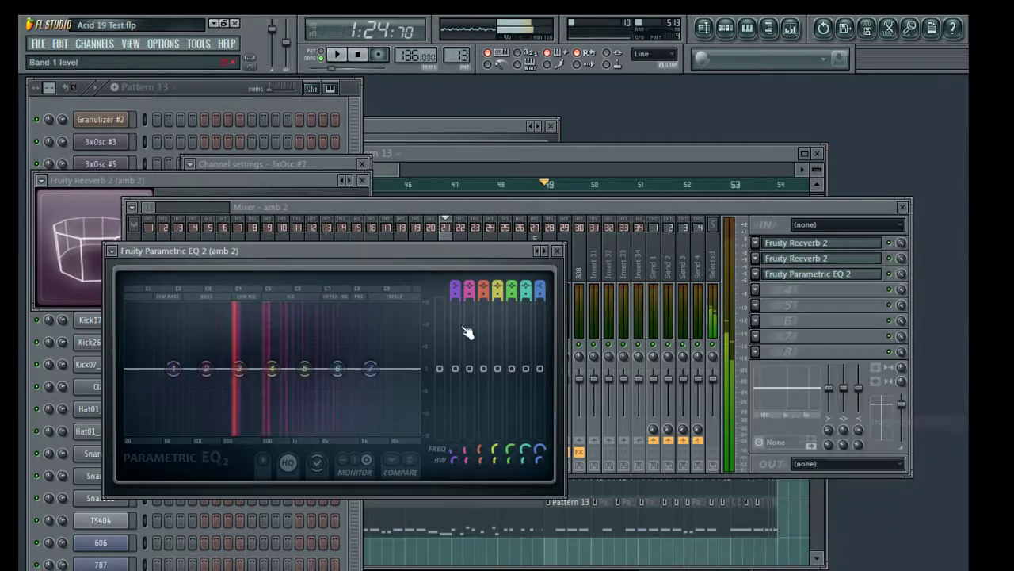
pyautogui.click(545, 252)
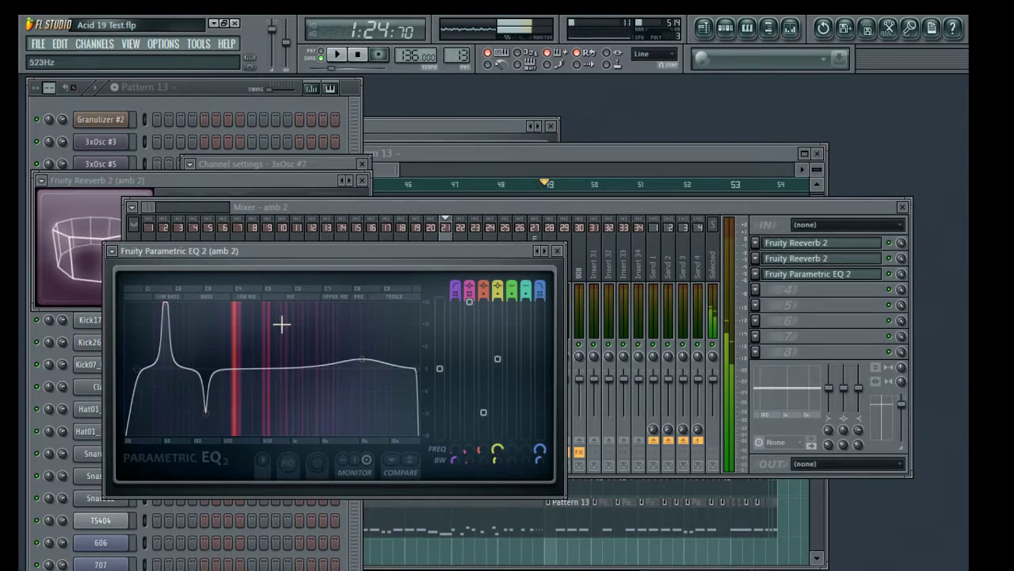
# Lower EQ band 2 to a slight boost near 500 Hz, then adjust the band 1 high pass's bandwidth and low cutoff.
pyautogui.moveTo(168, 305); pyautogui.dragTo(268, 364)
pyautogui.moveTo(136, 369); pyautogui.dragTo(219, 369)
pyautogui.moveTo(456, 462); pyautogui.dragTo(457, 448)
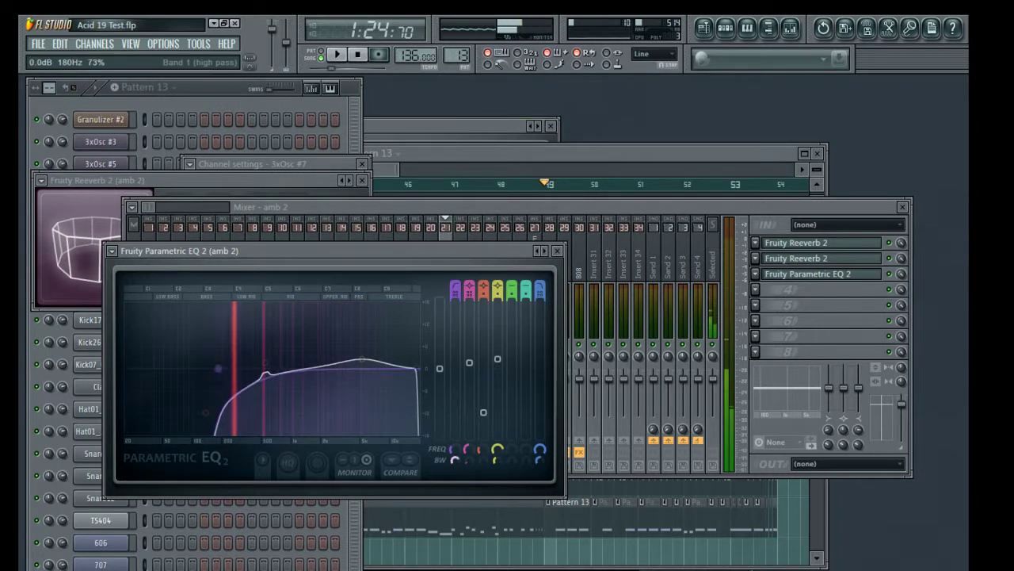
pyautogui.moveTo(220, 368); pyautogui.dragTo(161, 368)
# Adjust the bandwidth and cutoff of the EQ's band 7 low pass and boost band 4 just above 1 kHz.
pyautogui.moveTo(538, 462); pyautogui.dragTo(539, 456)
pyautogui.moveTo(418, 369); pyautogui.dragTo(264, 341)
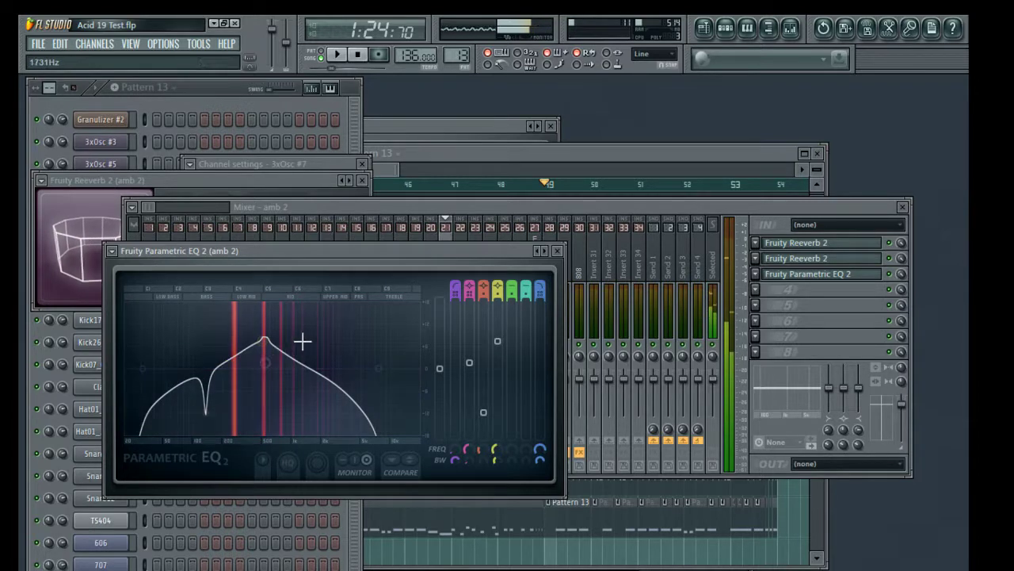
pyautogui.moveTo(265, 341); pyautogui.dragTo(306, 335)
pyautogui.moveTo(364, 369); pyautogui.dragTo(405, 369)
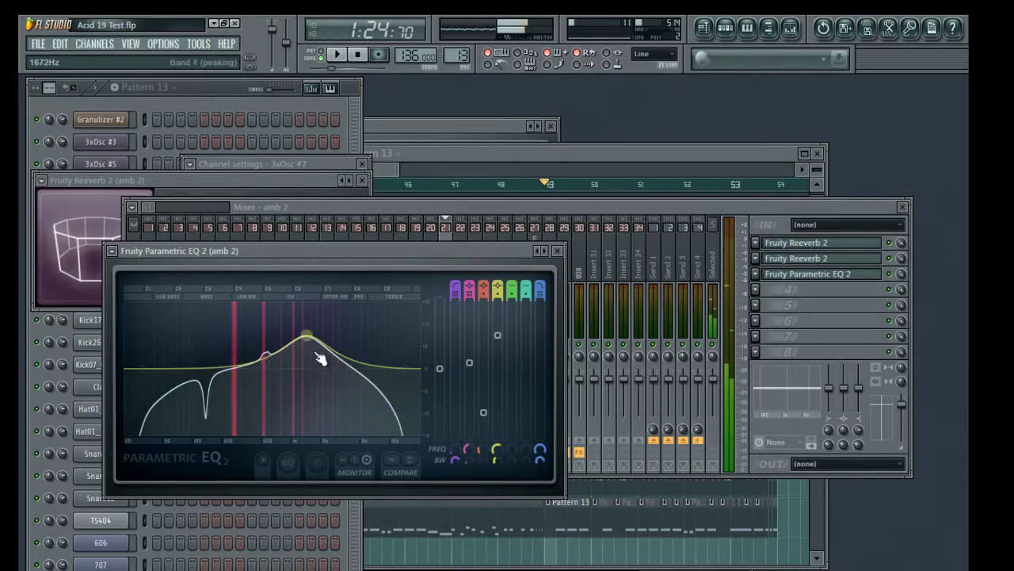
pyautogui.moveTo(306, 336); pyautogui.dragTo(307, 342)
pyautogui.click(561, 252)
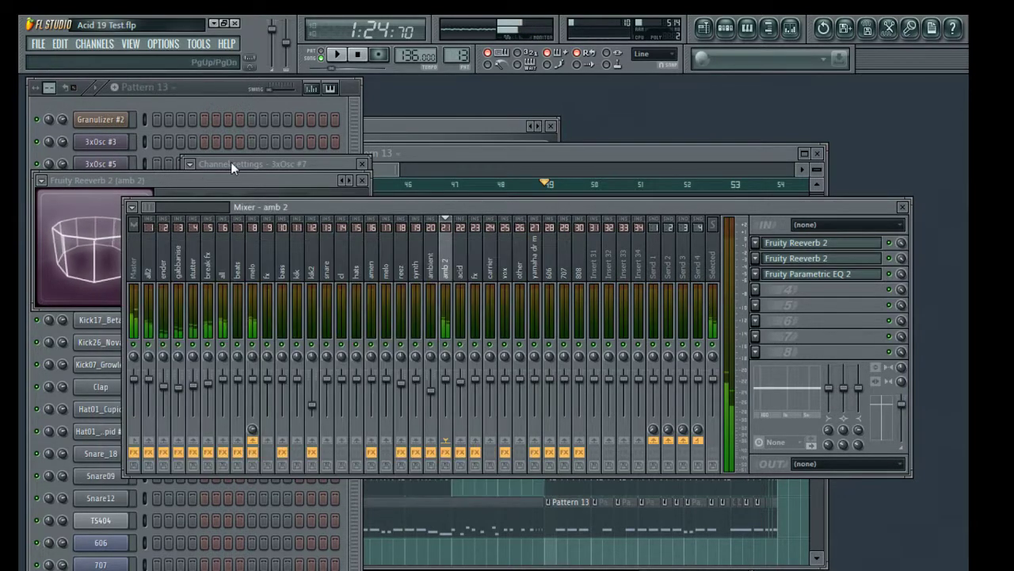
# Retune the 3xOsc #7 oscillators with a coarse pitch of -12 semitones and a fine pitch of -45 cents, then audition the sound.
pyautogui.click(205, 91)
pyautogui.click(101, 569)
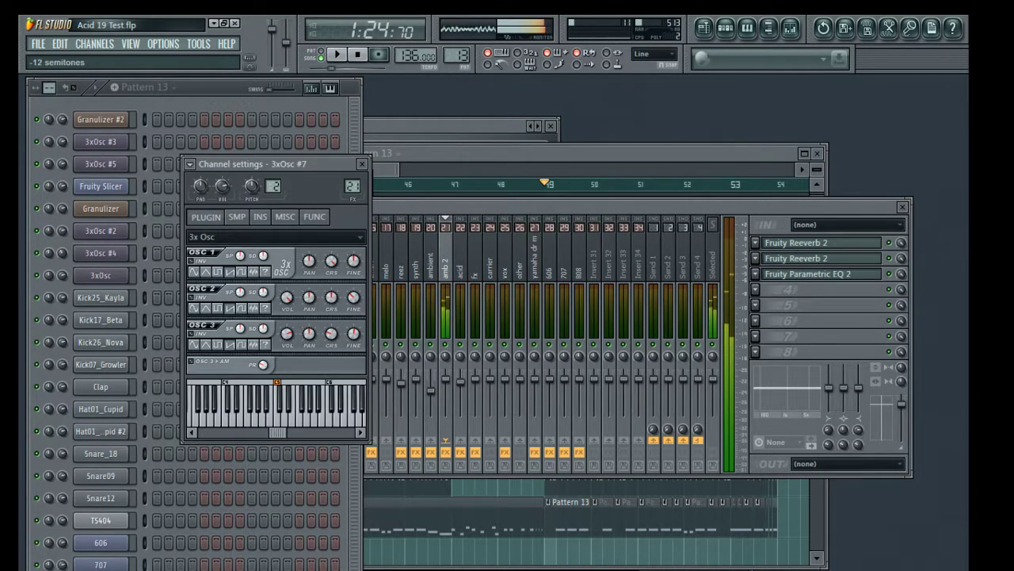
pyautogui.rightClick(328, 329)
pyautogui.click(344, 335)
pyautogui.moveTo(352, 334); pyautogui.dragTo(352, 333)
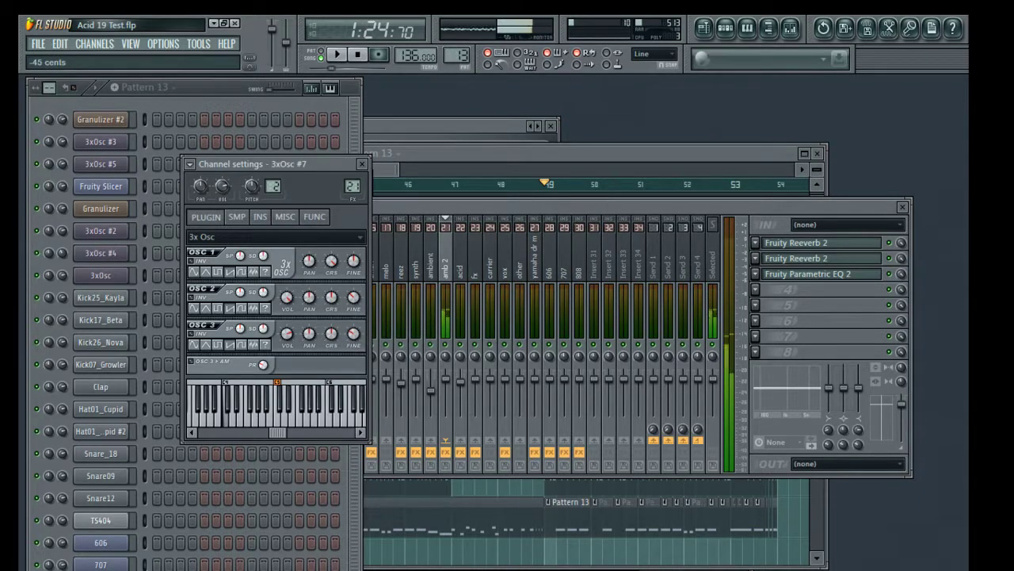
pyautogui.press('z')
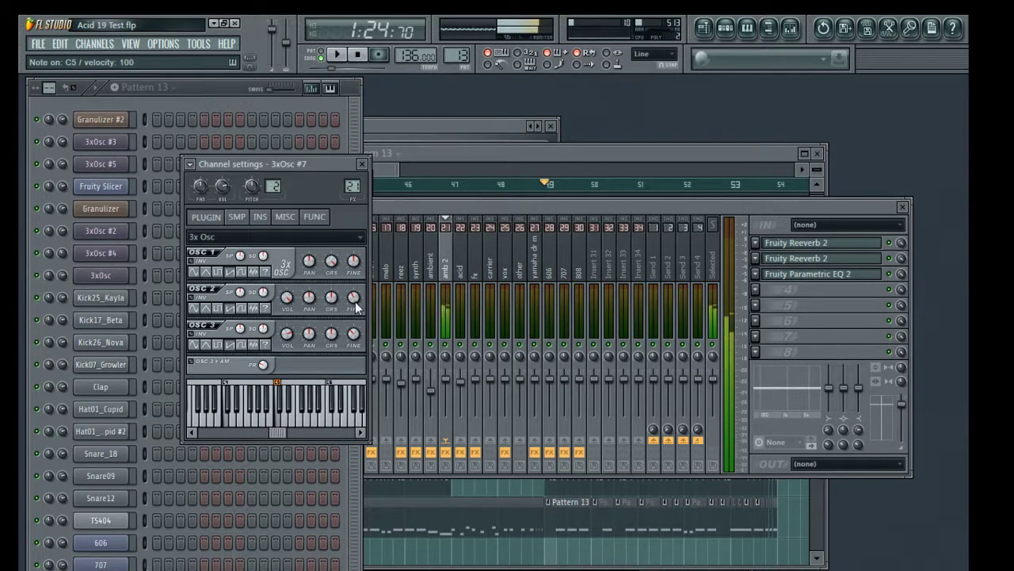
# Adjust the 3xOsc #7 pitch envelope's modulation amount, lengthen its attack time, and audition the sound.
pyautogui.click(285, 220)
pyautogui.click(301, 239)
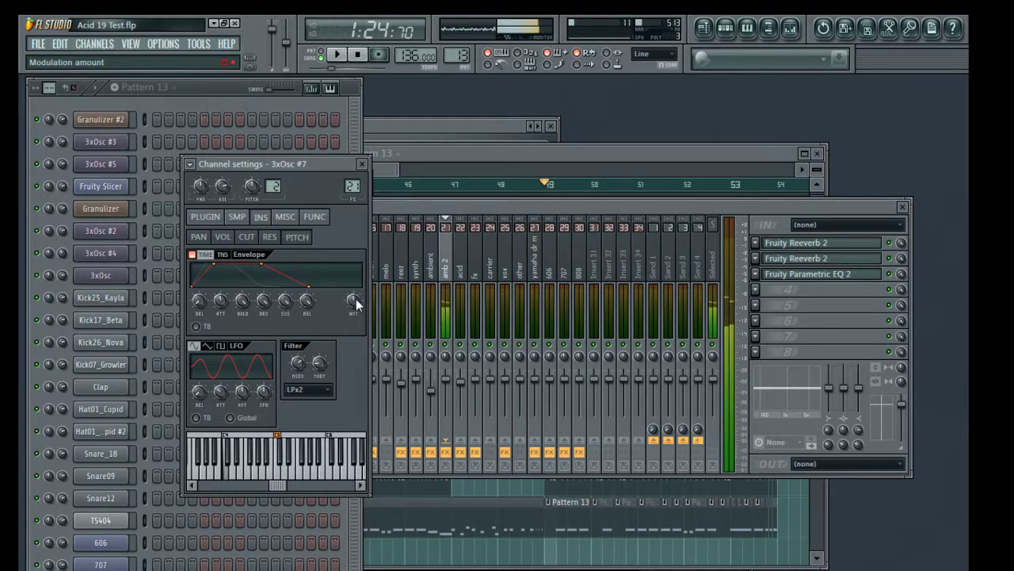
pyautogui.moveTo(220, 299); pyautogui.dragTo(220, 294)
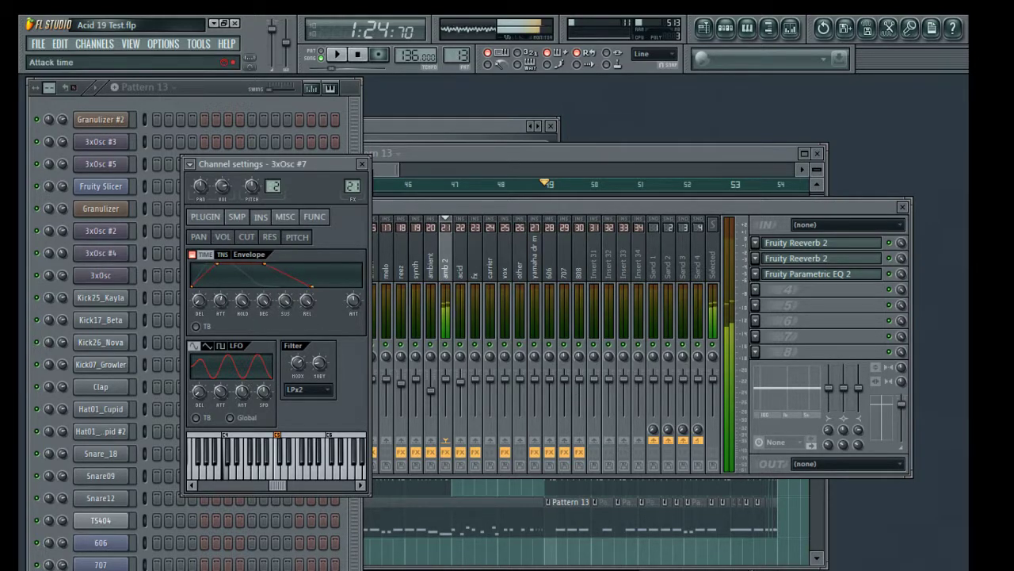
pyautogui.click(209, 261)
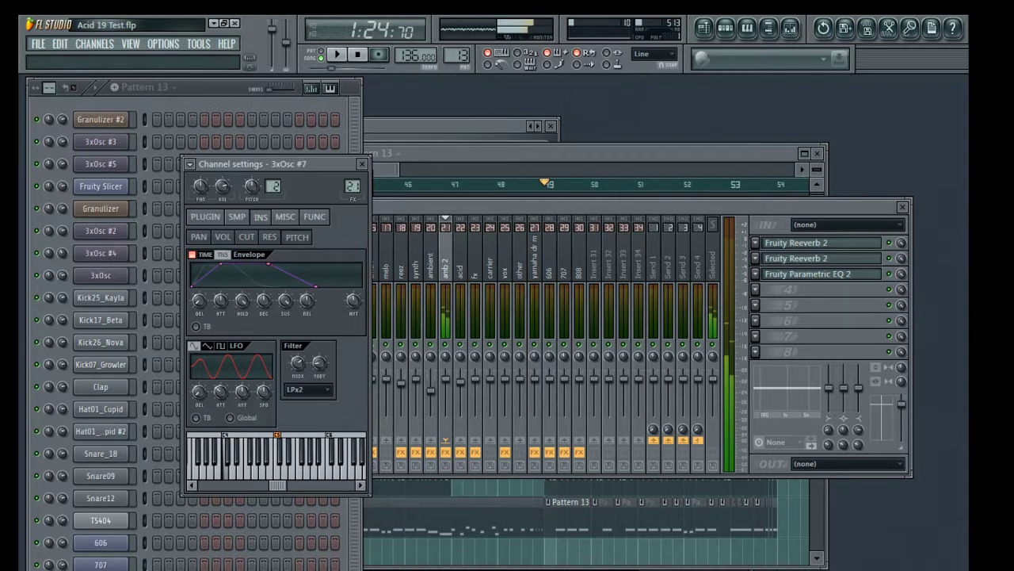
pyautogui.press('z')
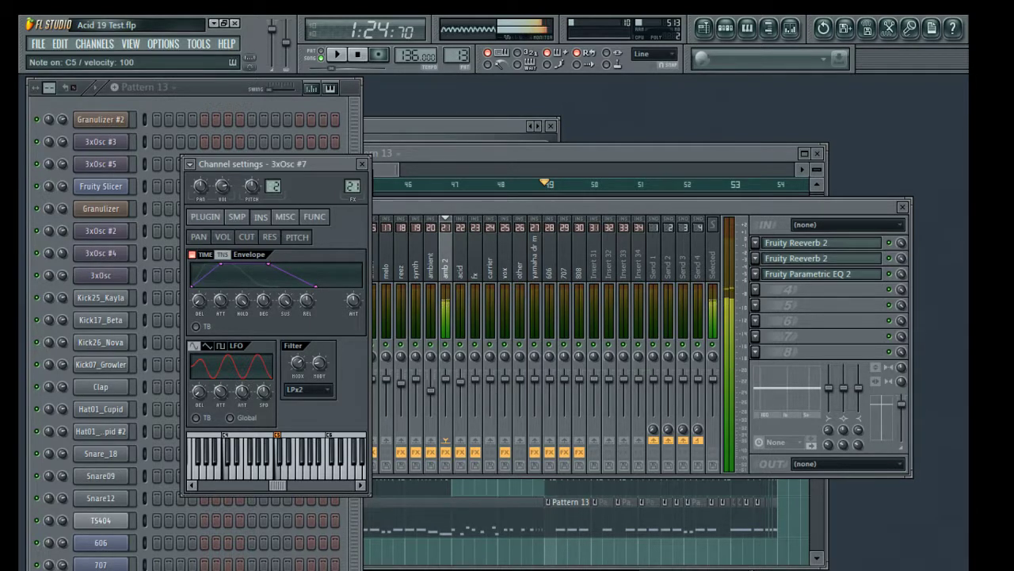
pyautogui.click(214, 257)
pyautogui.press('z')
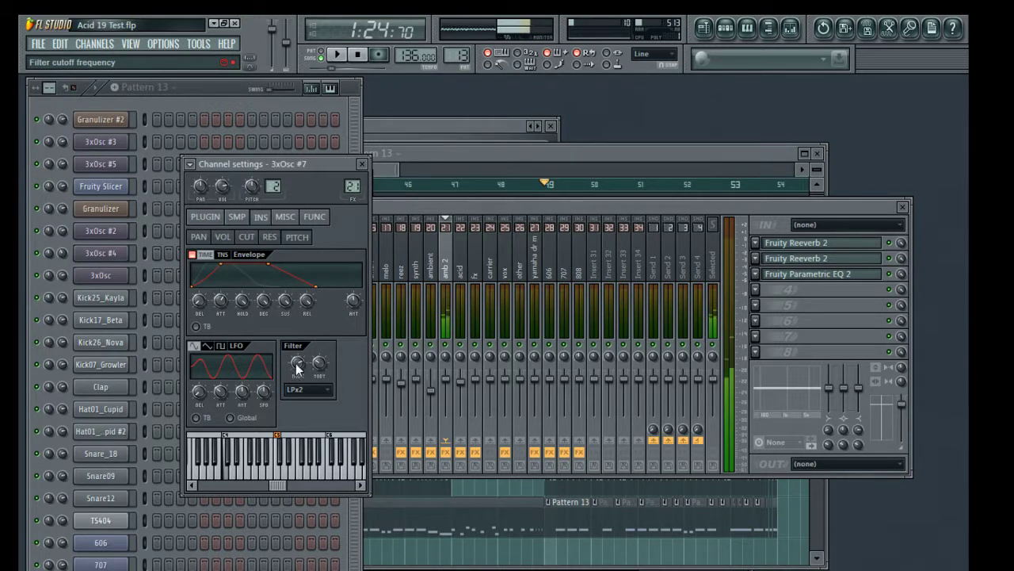
# Adjust the amb 2 effect mix levels to 84% for the first reverb and 11% for the parametric EQ, then audition the sound.
pyautogui.click(900, 273)
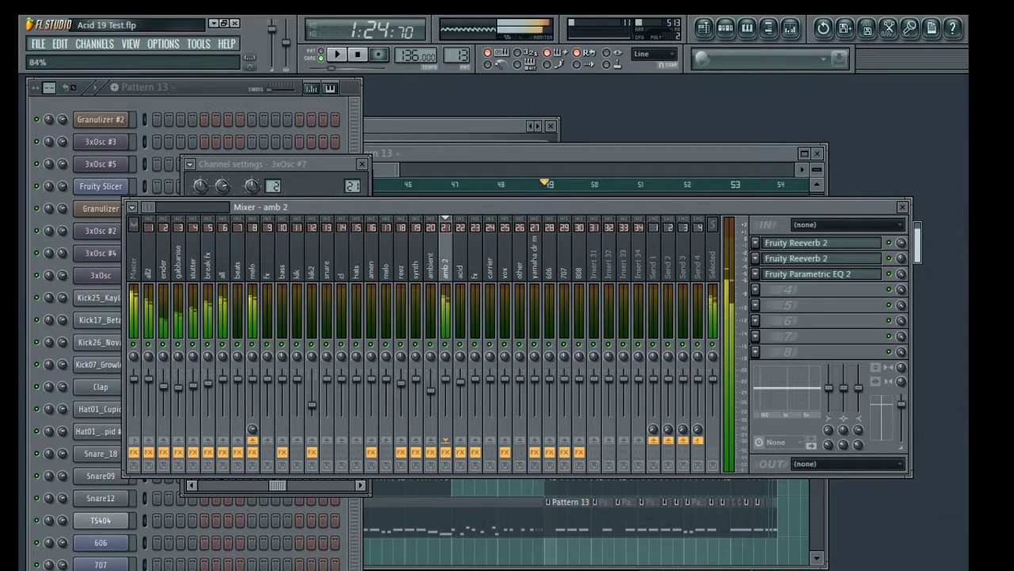
pyautogui.moveTo(900, 260); pyautogui.dragTo(901, 340)
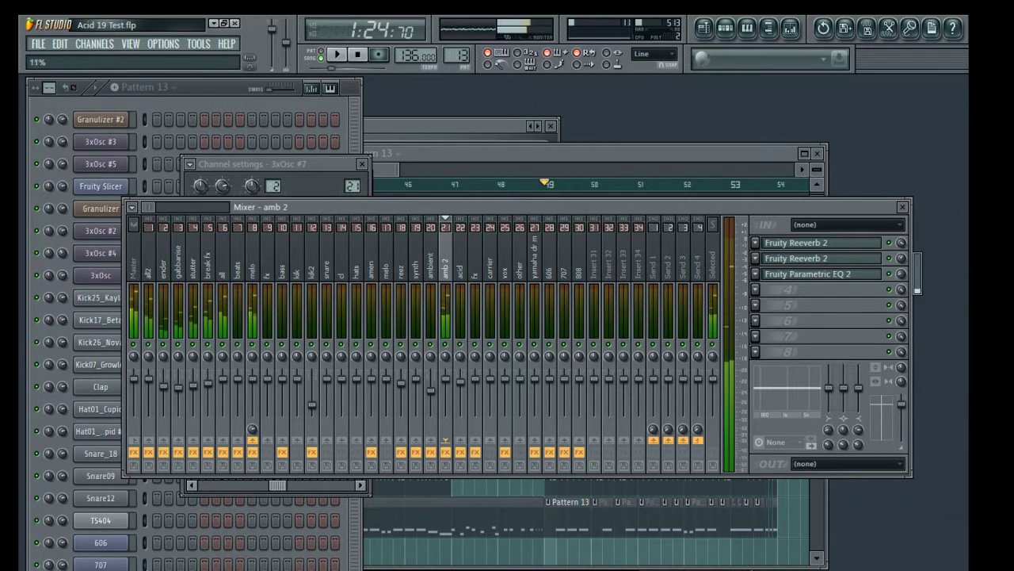
pyautogui.press('z')
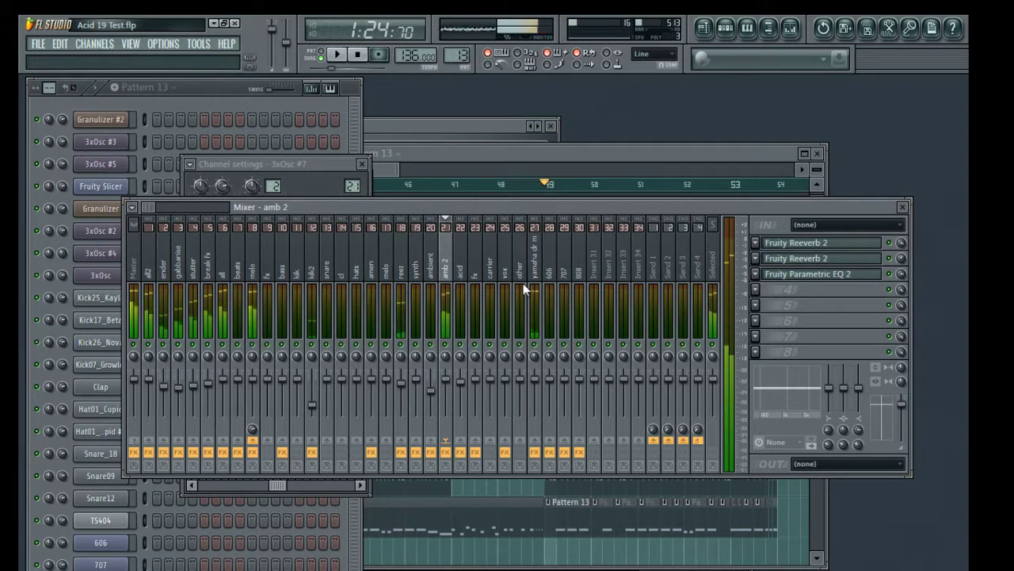
# Play the song from bar 44 in the playlist.
pyautogui.click(553, 151)
pyautogui.click(315, 190)
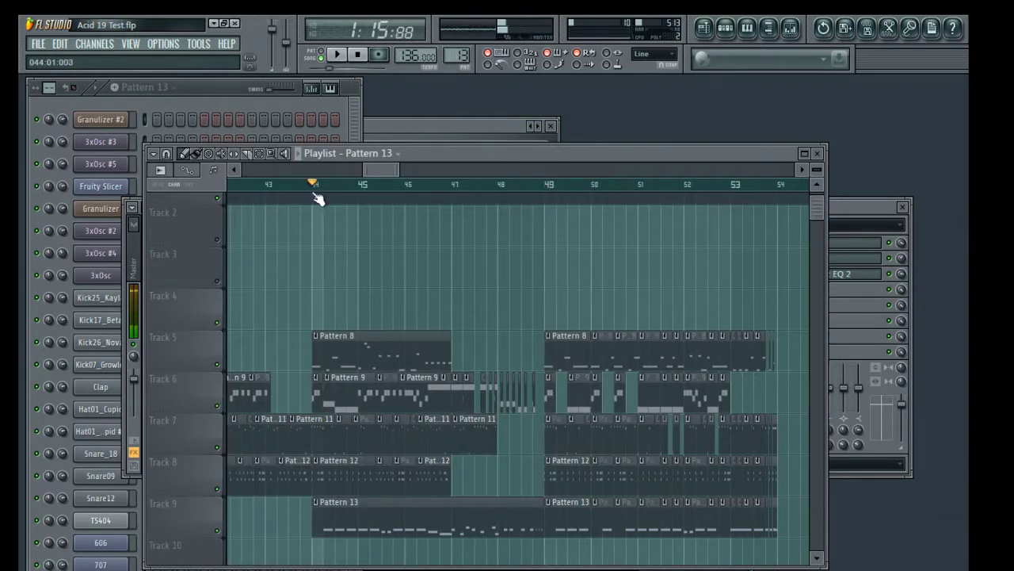
pyautogui.press('space')
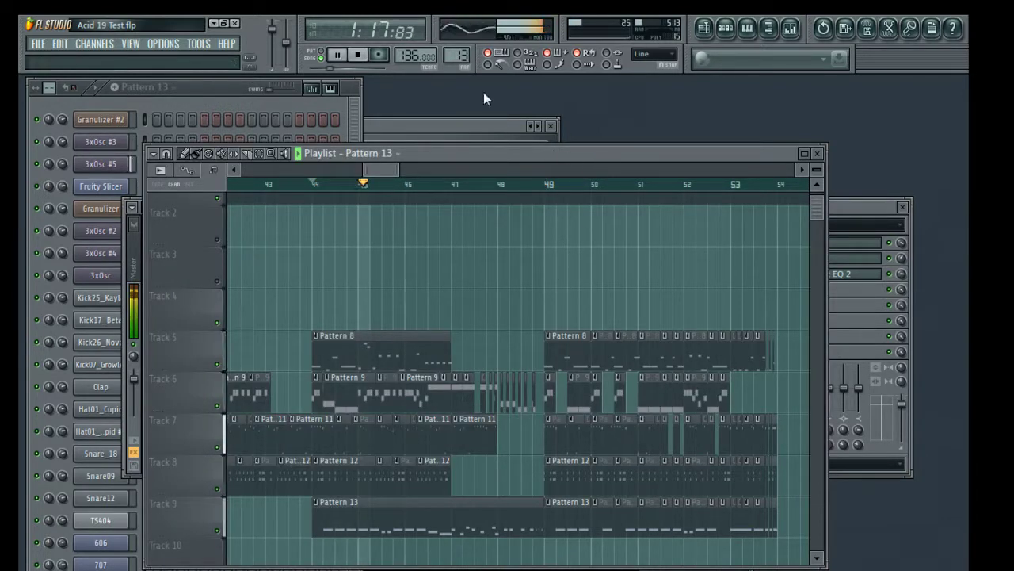
# Switch to pattern 14 and place its clip on playlist track 4 at bar 49.
pyautogui.moveTo(458, 55); pyautogui.dragTo(457, 51)
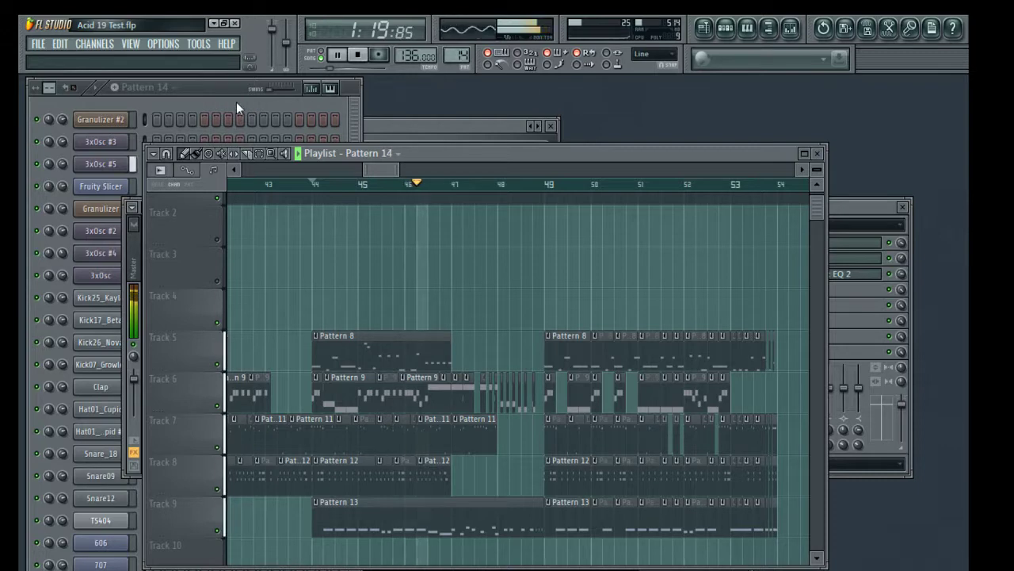
pyautogui.click(564, 304)
pyautogui.press('F6')
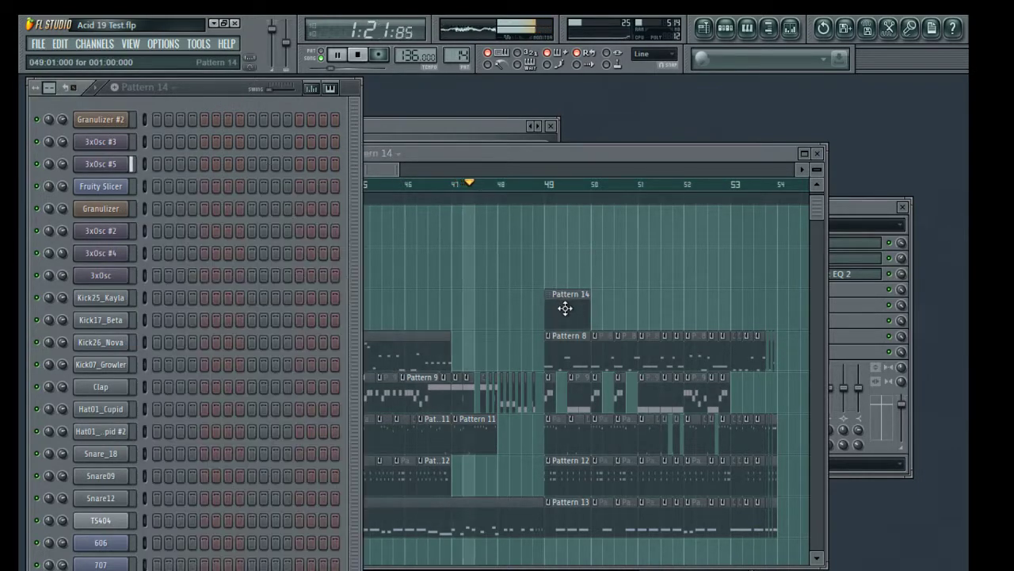
pyautogui.click(565, 310)
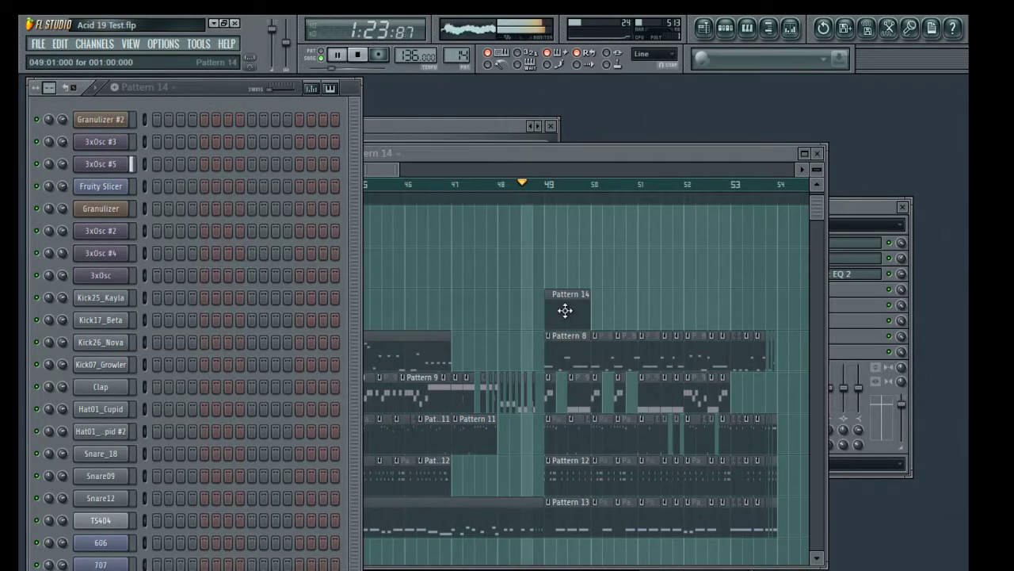
pyautogui.rightClick(565, 310)
pyautogui.click(556, 319)
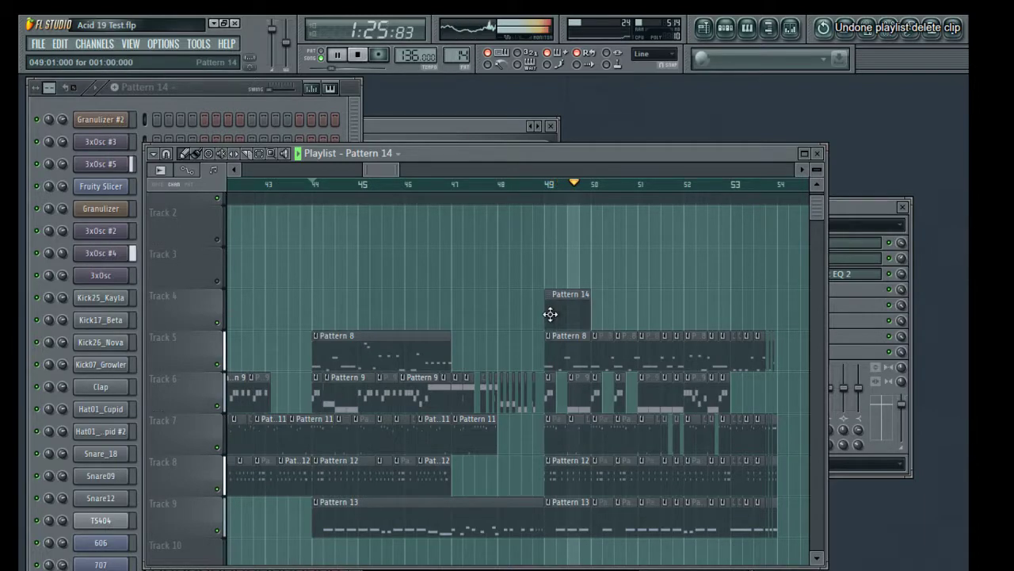
# Draw a C5 note at the start of 3xOsc #7's piano roll in pattern 14 and extend it to one bar.
pyautogui.press('space')
pyautogui.rightClick(127, 527)
pyautogui.click(157, 536)
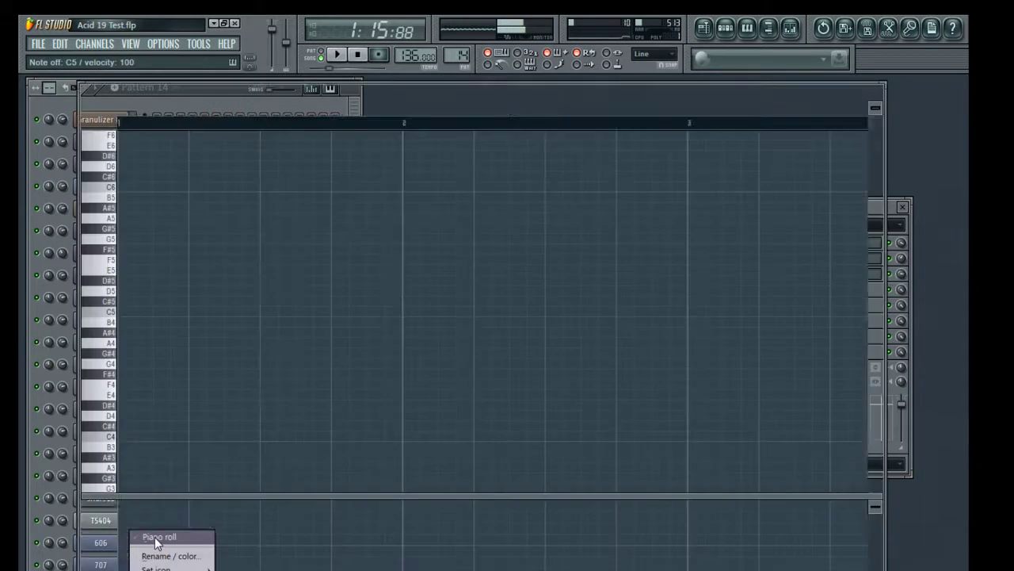
pyautogui.click(126, 312)
pyautogui.moveTo(134, 313); pyautogui.dragTo(185, 315)
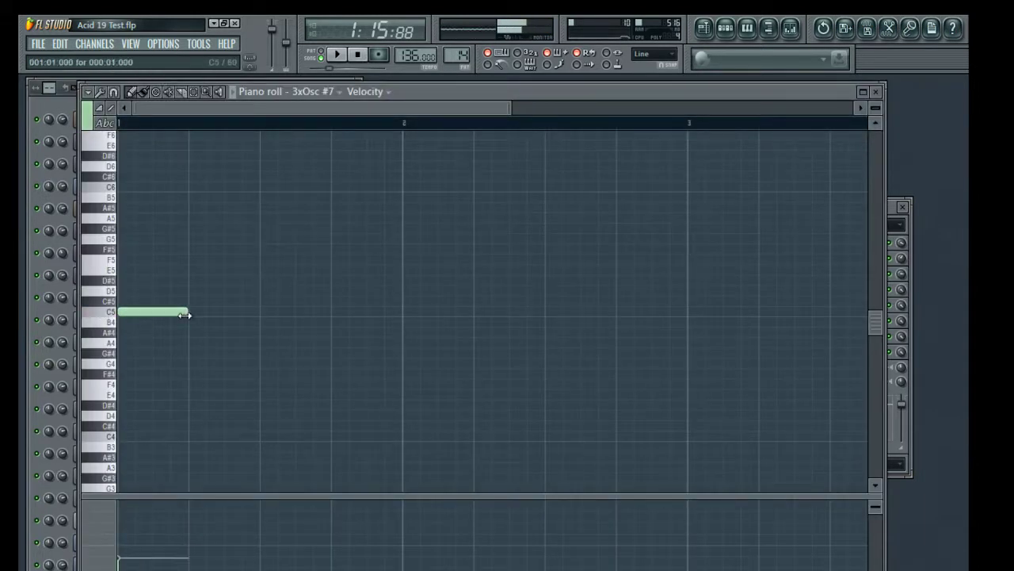
pyautogui.press('space')
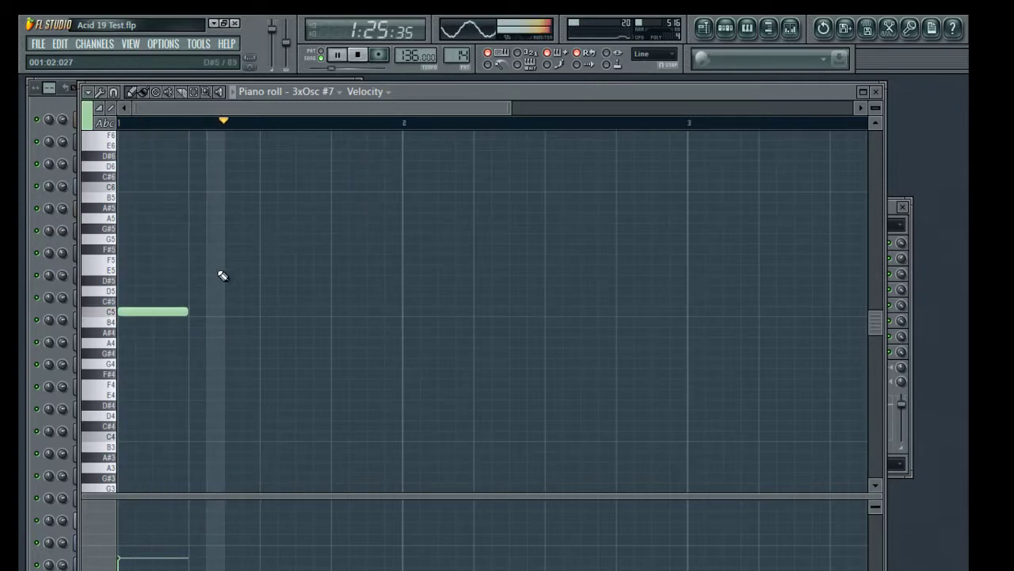
pyautogui.press('space')
pyautogui.moveTo(189, 313); pyautogui.dragTo(386, 315)
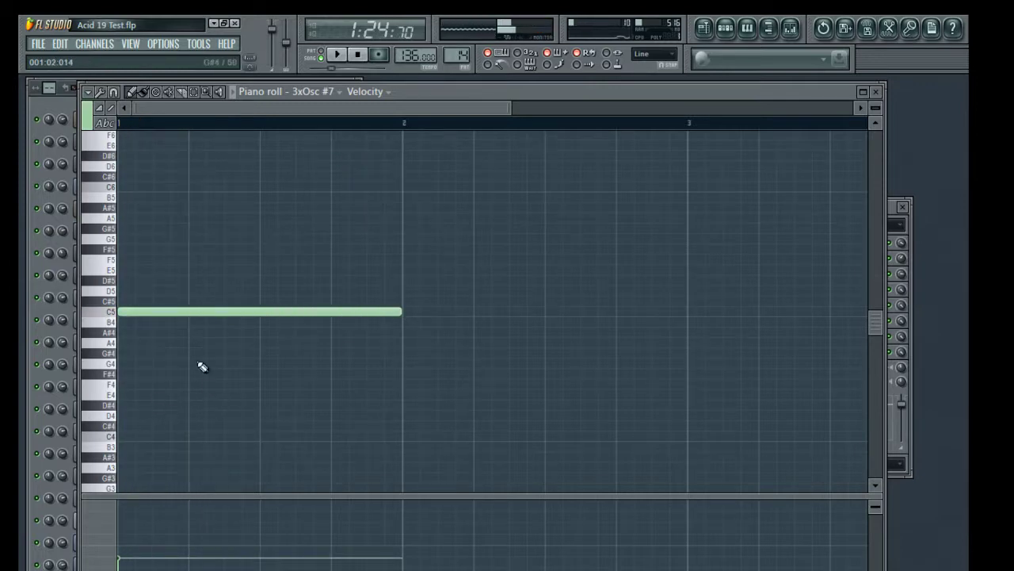
# Play back the C5 note and extend its length to one bar and three beats.
pyautogui.doubleClick(212, 313)
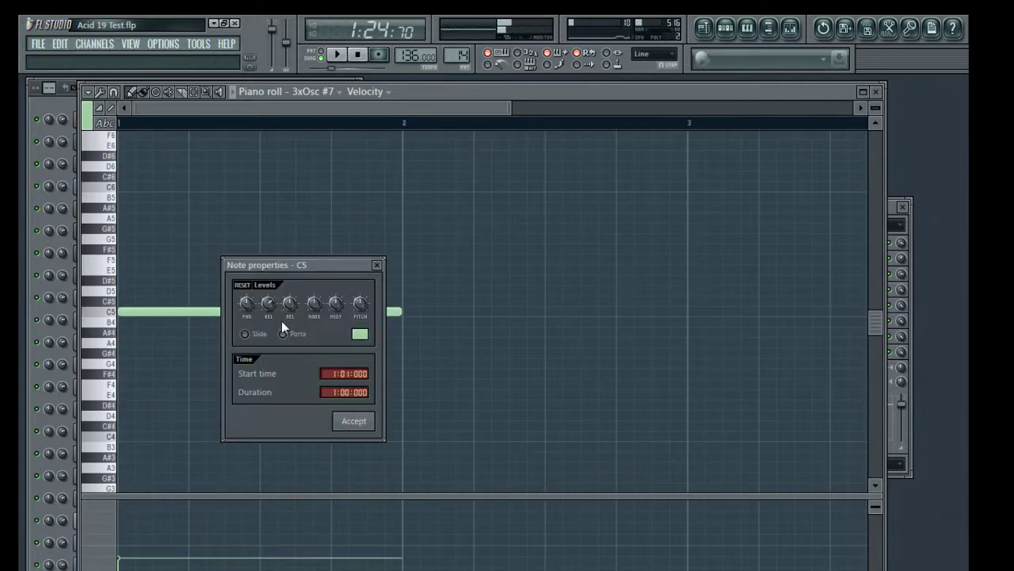
pyautogui.click(377, 264)
pyautogui.press('space')
pyautogui.press('space')
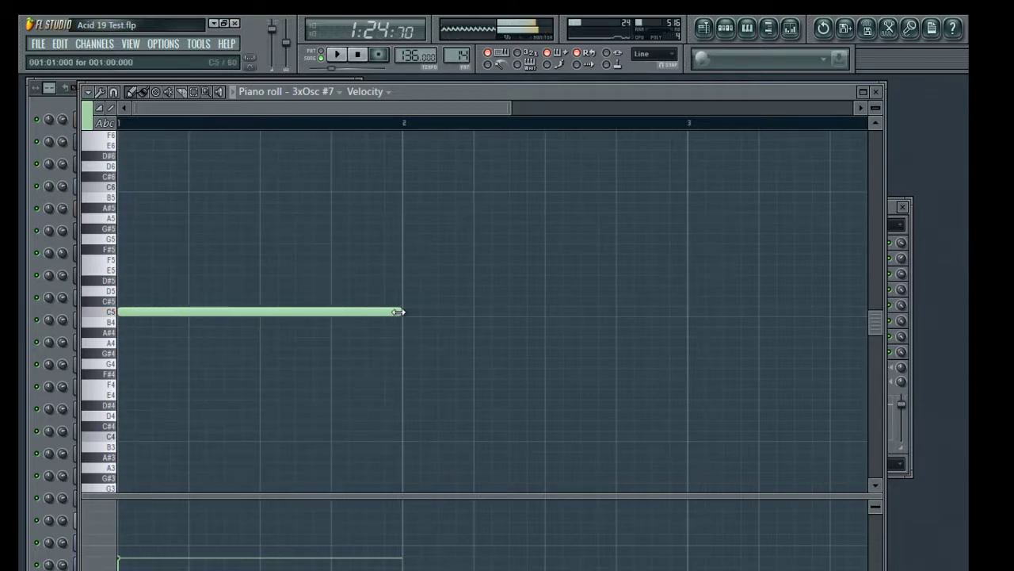
pyautogui.moveTo(398, 312); pyautogui.dragTo(614, 312)
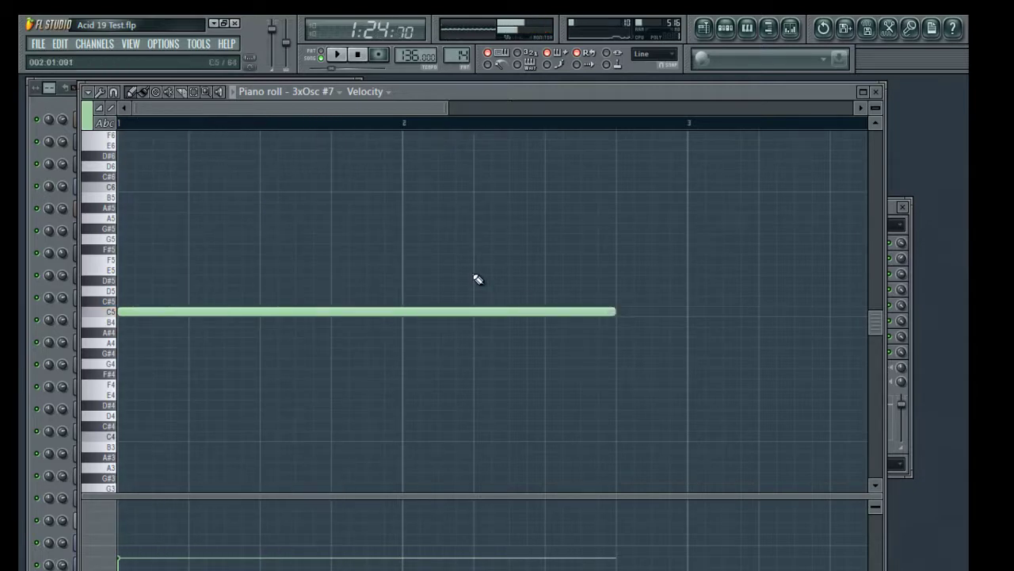
pyautogui.click(473, 218)
pyautogui.rightClick(501, 219)
# Add a D5 note of one bar and three beats starting at bar 2 and shorten the C5 note to one bar.
pyautogui.press('space')
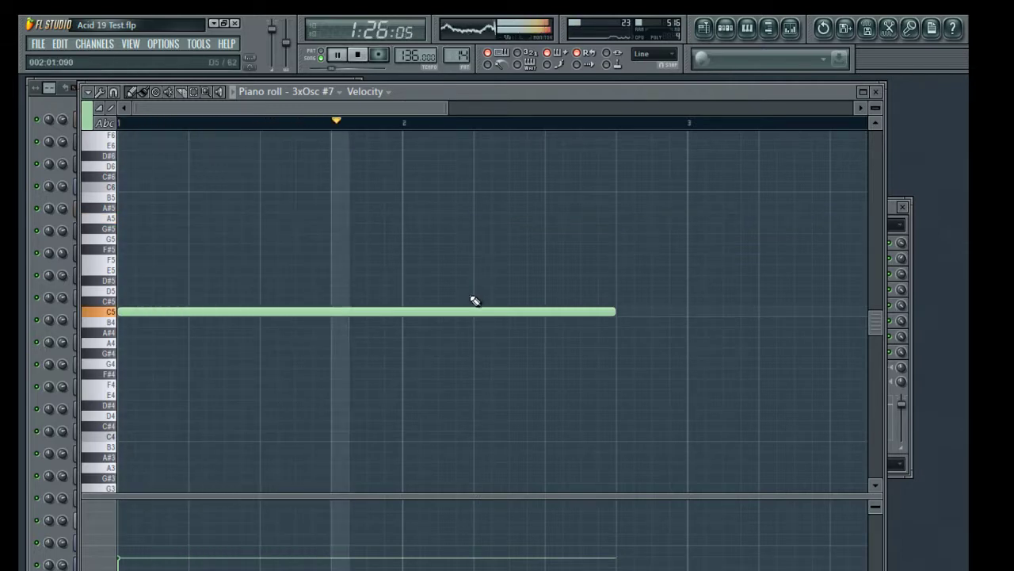
pyautogui.click(479, 292)
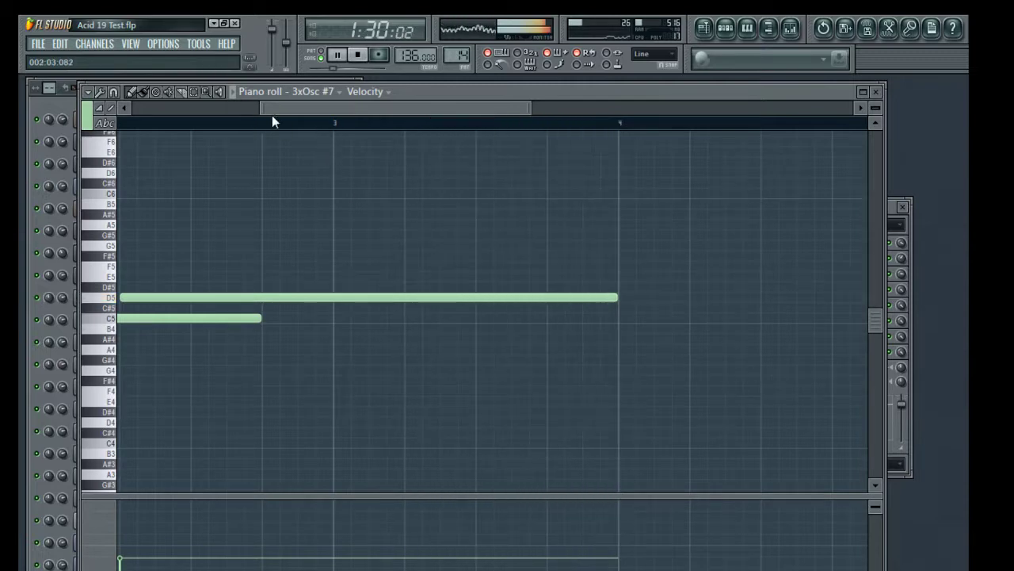
pyautogui.press('space')
pyautogui.press('space')
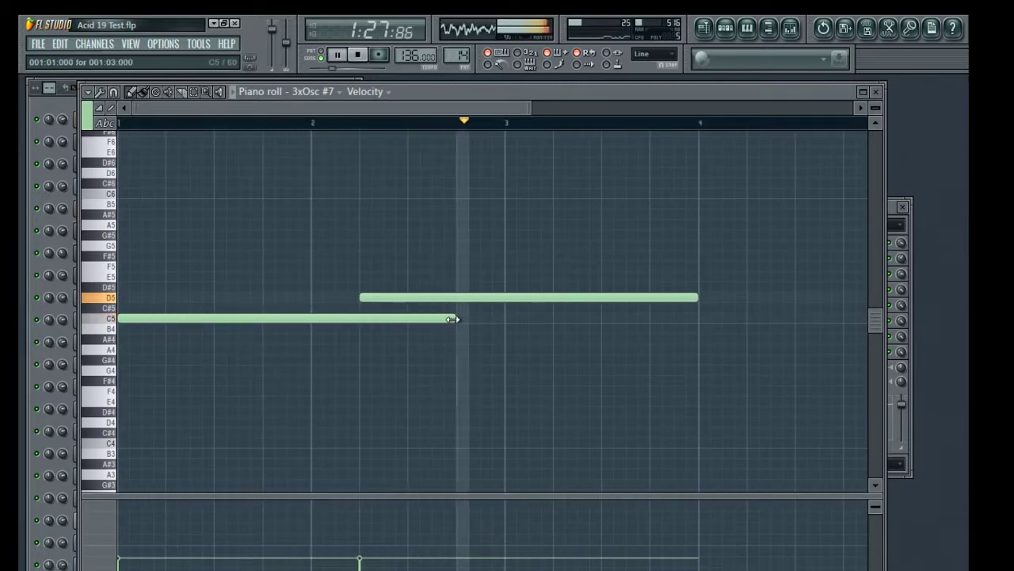
pyautogui.moveTo(462, 296); pyautogui.dragTo(309, 315)
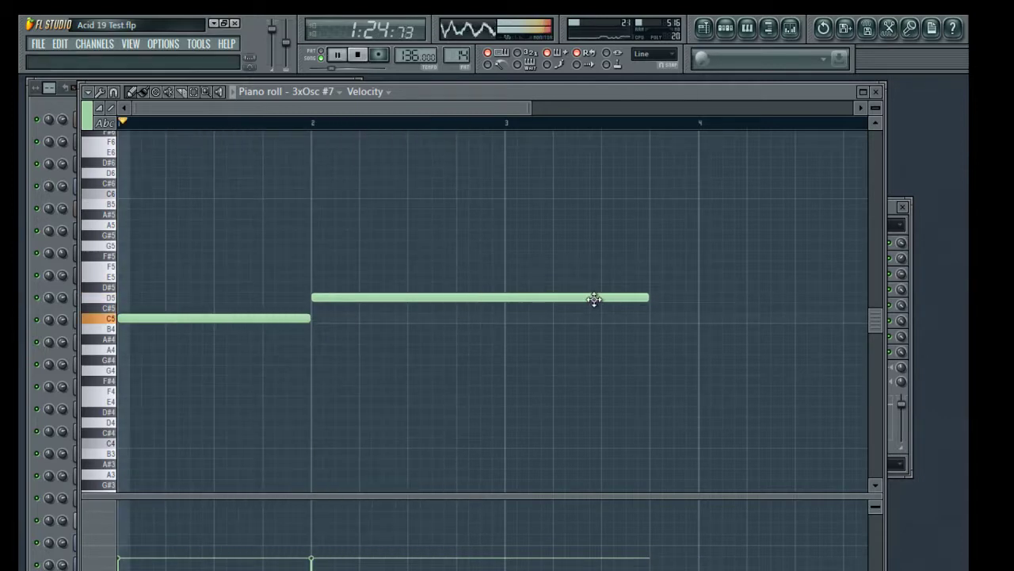
# Shorten the D5 note to one bar and add a one-bar A4 note at bar 3 in 3xOsc #7's melody.
pyautogui.moveTo(645, 298); pyautogui.dragTo(498, 297)
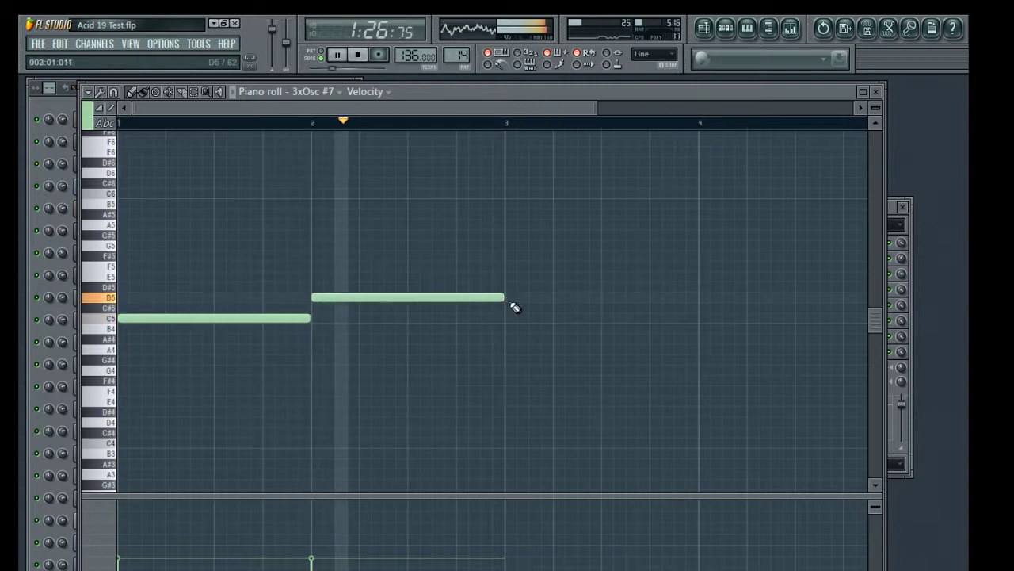
pyautogui.click(517, 350)
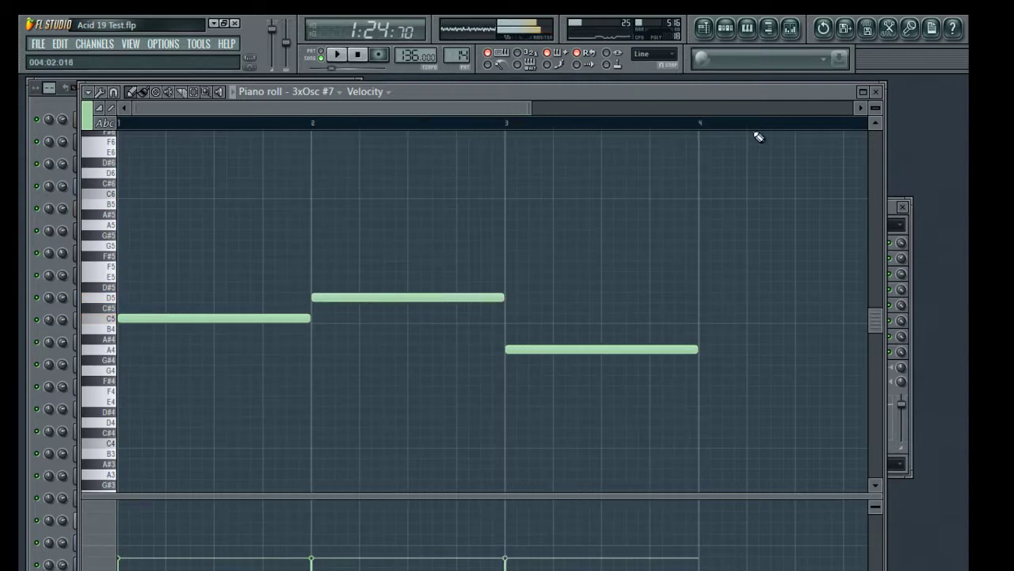
pyautogui.click(876, 91)
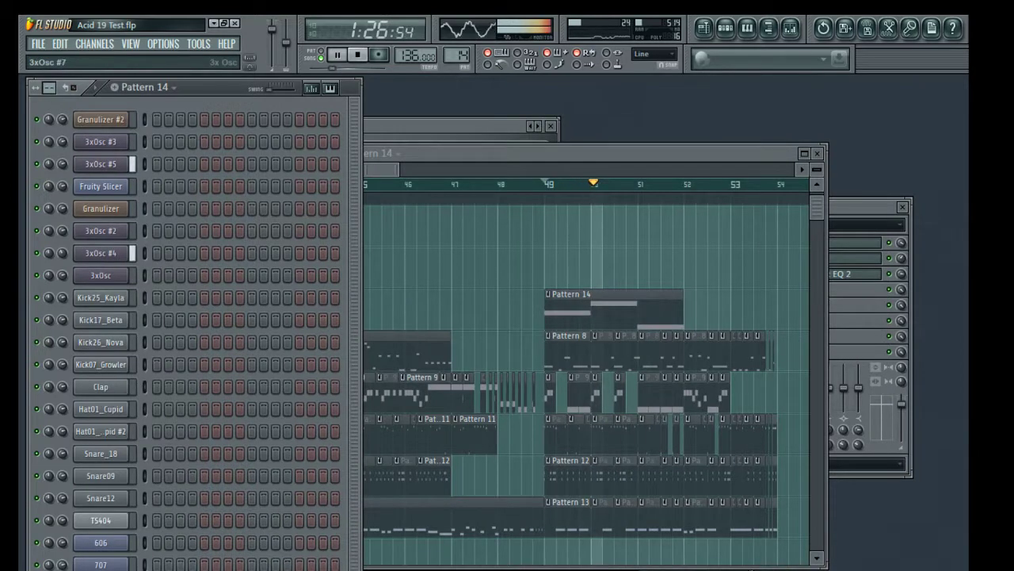
# Open 3xOsc #7's channel settings and lengthen the attack of its volume envelope while playing back the section.
pyautogui.click(103, 569)
pyautogui.click(224, 238)
pyautogui.click(223, 241)
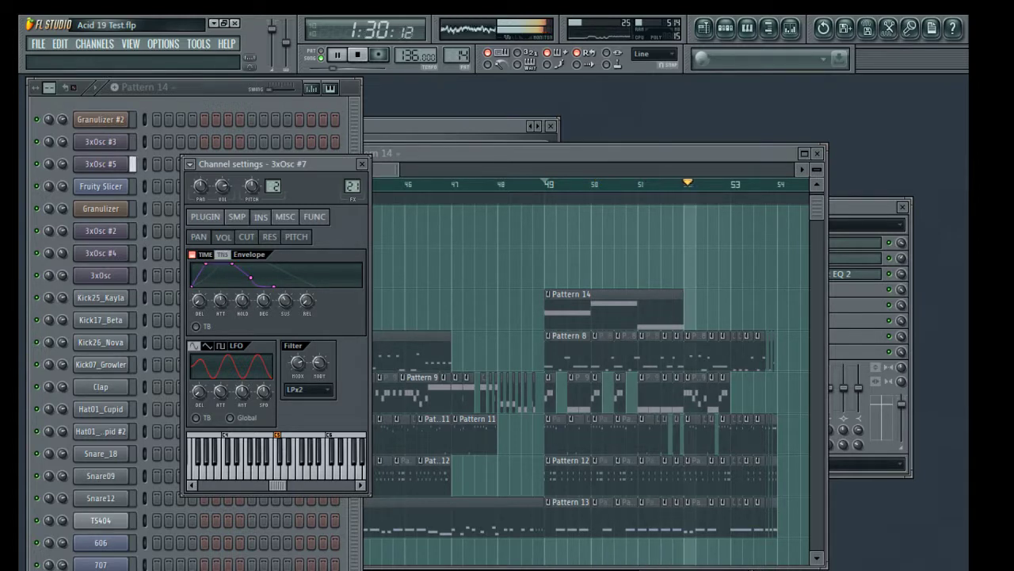
pyautogui.moveTo(221, 302); pyautogui.dragTo(218, 299)
pyautogui.press('space')
pyautogui.scroll(-2, 220, 302)
pyautogui.press('space')
pyautogui.scroll(2, 220, 303)
pyautogui.press('space')
pyautogui.press('space')
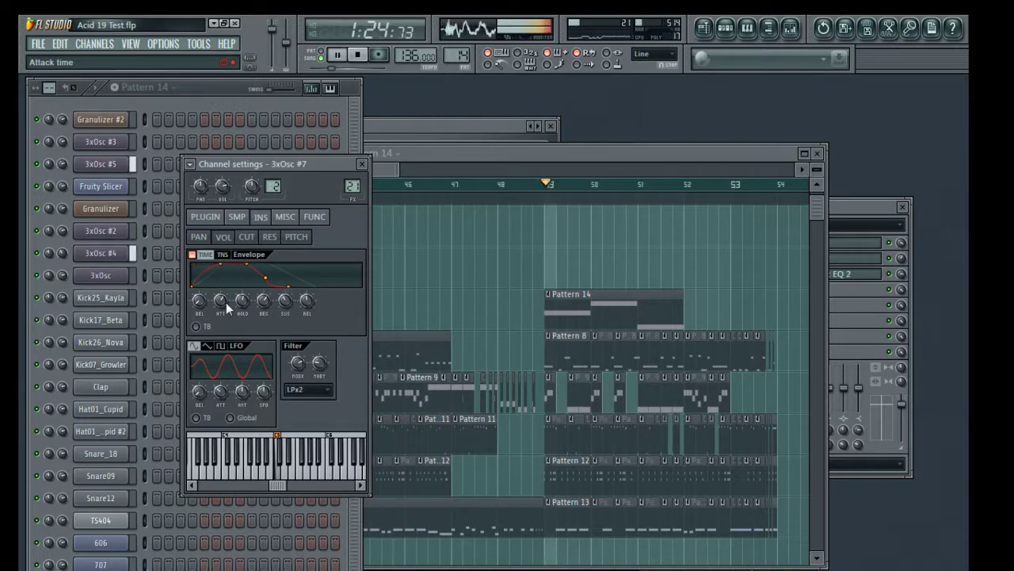
# Shorten the attack and lengthen the hold of 3xOsc #7's volume envelope, checking it in playback.
pyautogui.press('space')
pyautogui.press('space')
pyautogui.moveTo(221, 301); pyautogui.dragTo(221, 307)
pyautogui.scroll(-1, 222, 305)
pyautogui.press('space')
pyautogui.scroll(2, 243, 306)
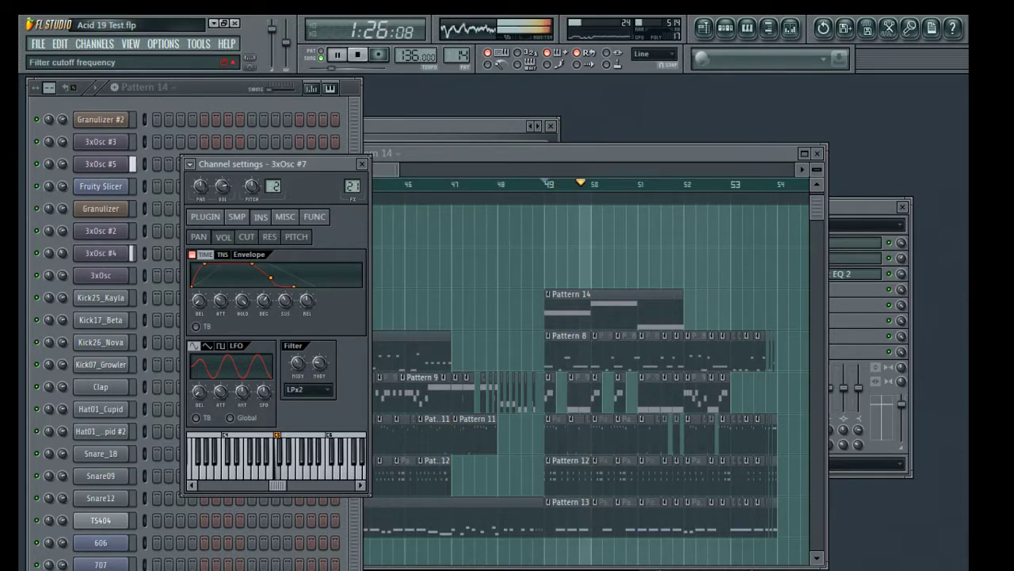
# Adjust the cutoff LFO amount and filter cutoff of 3xOsc #7 during playback, then close its channel settings.
pyautogui.click(246, 236)
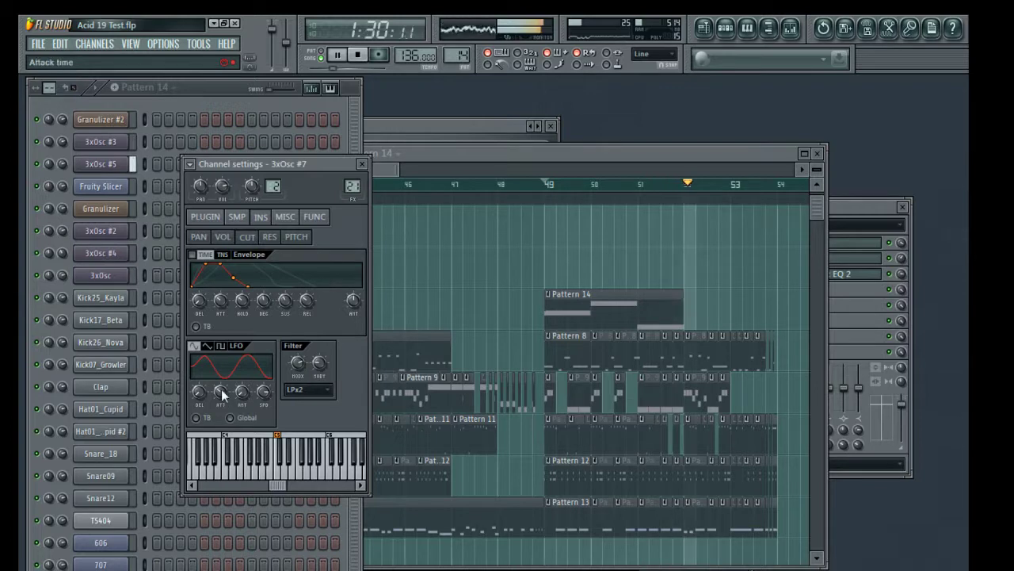
pyautogui.press('space')
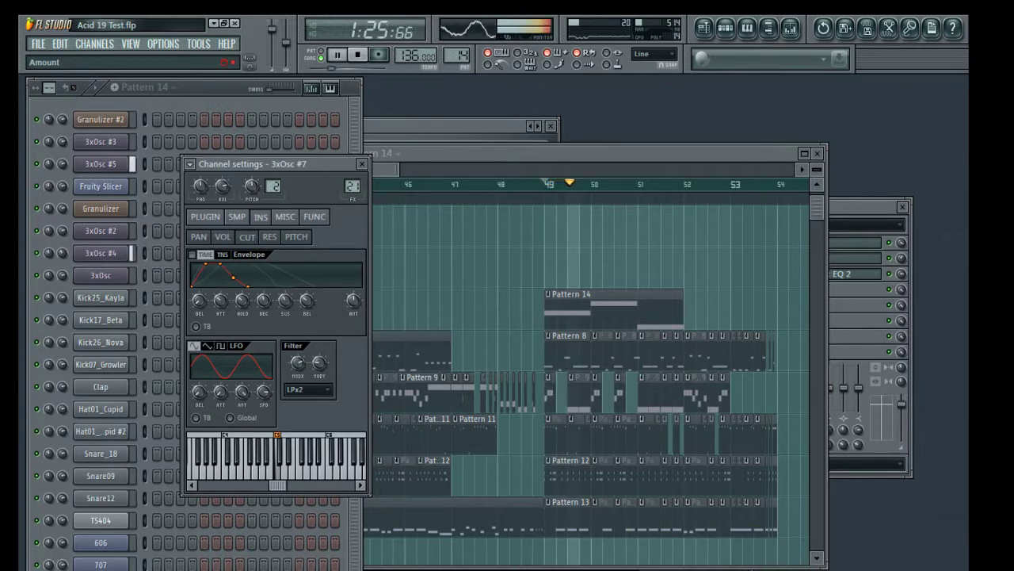
pyautogui.moveTo(298, 363); pyautogui.dragTo(264, 349)
pyautogui.press('space')
pyautogui.press('space')
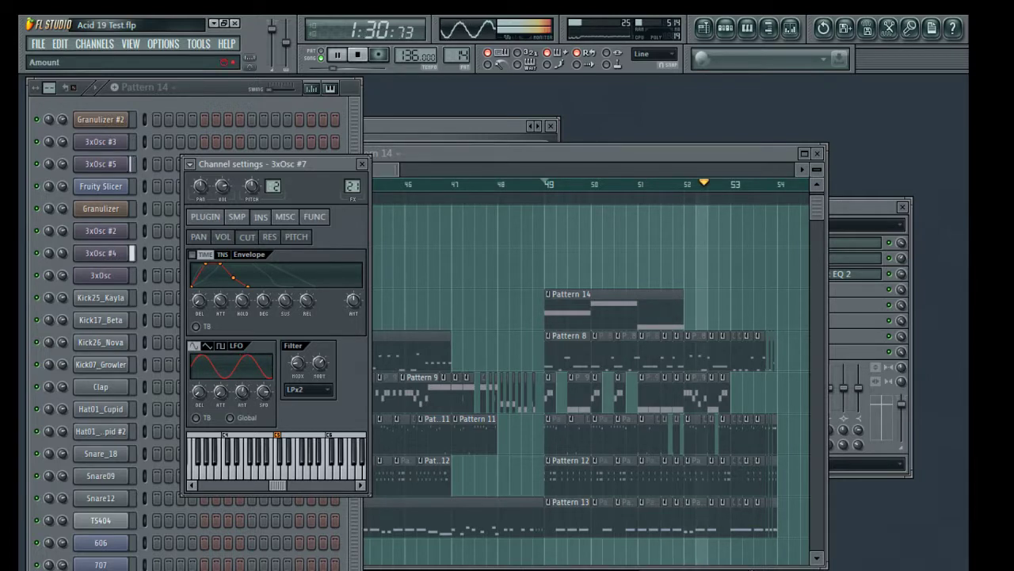
pyautogui.press('space')
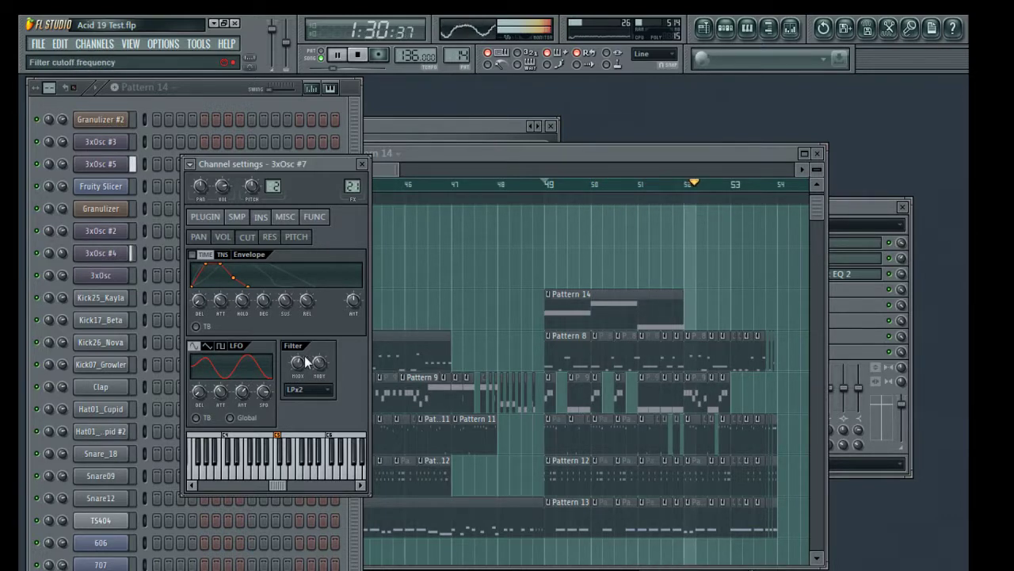
pyautogui.press('space')
pyautogui.click(285, 216)
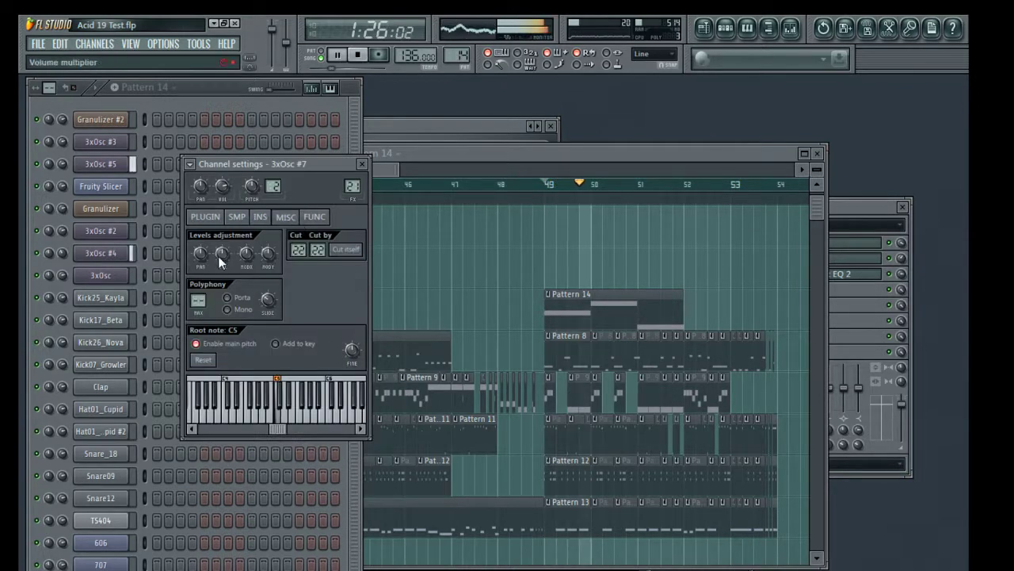
pyautogui.click(362, 164)
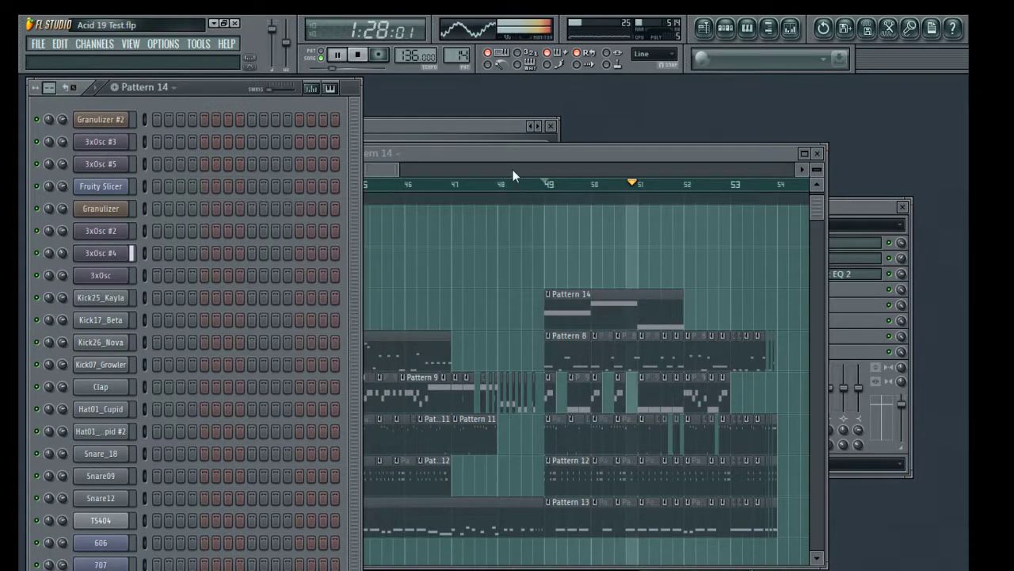
# Bring the mixer forward and slightly lower the volume fader of the amb 2 track.
pyautogui.click(867, 205)
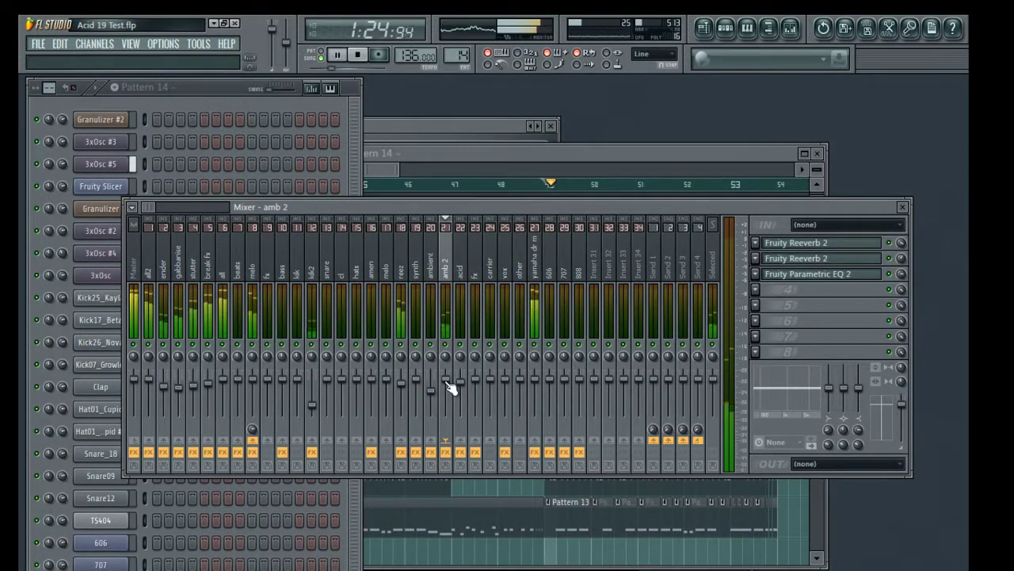
pyautogui.moveTo(449, 389); pyautogui.dragTo(449, 393)
# In amb 2's Fruity Parametric EQ 2, raise the low-cut frequency, move band 4's peak slightly higher and lower the high-cut frequency.
pyautogui.click(848, 274)
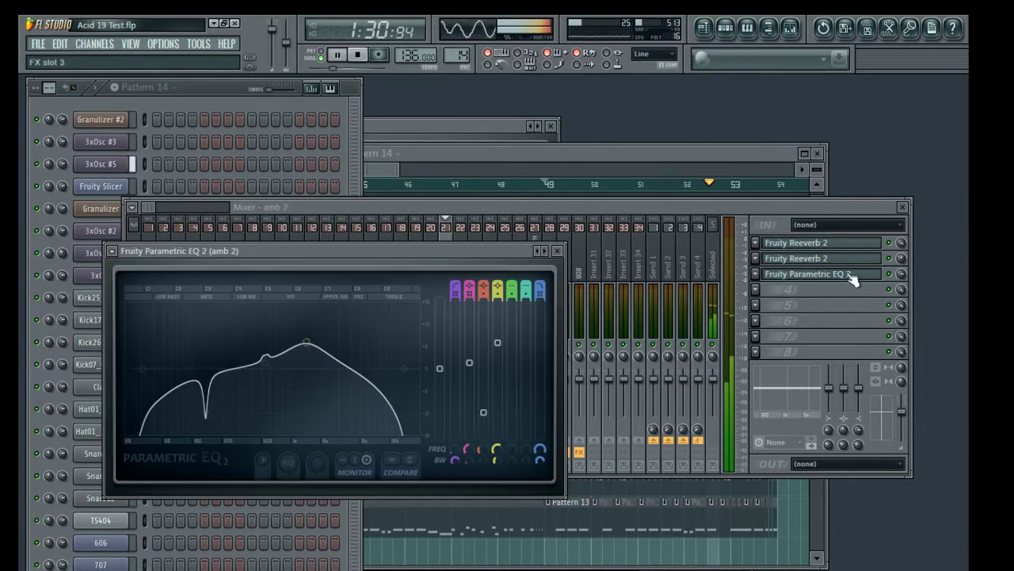
pyautogui.moveTo(169, 389); pyautogui.dragTo(179, 369)
pyautogui.moveTo(456, 460); pyautogui.dragTo(456, 485)
pyautogui.moveTo(145, 368); pyautogui.dragTo(243, 365)
pyautogui.moveTo(305, 348)
pyautogui.mouseDown()
pyautogui.moveTo(187, 307)
pyautogui.moveTo(212, 309)
pyautogui.moveTo(169, 307)
pyautogui.moveTo(389, 301)
pyautogui.moveTo(328, 317)
pyautogui.moveTo(313, 339)
pyautogui.mouseUp()
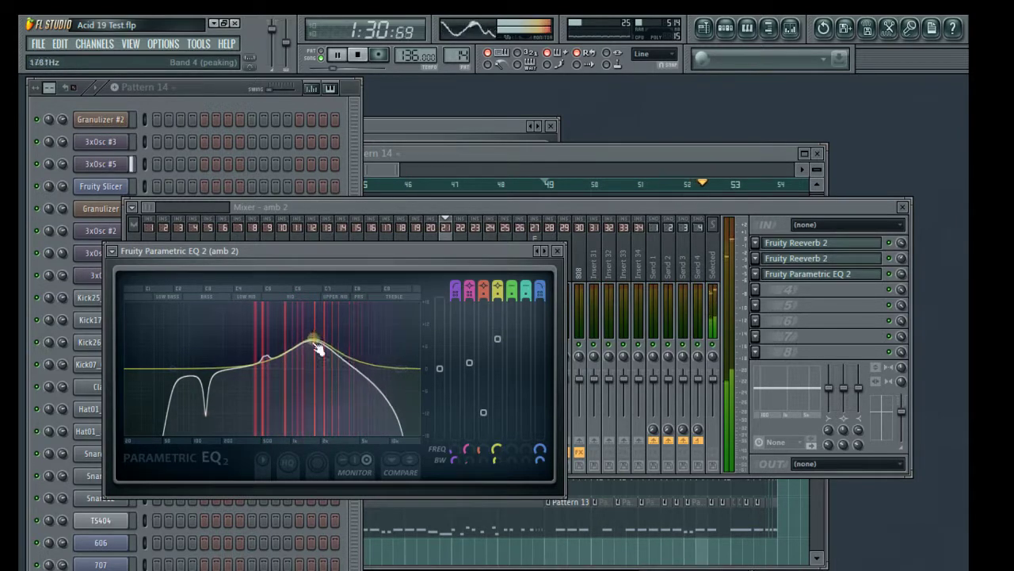
pyautogui.moveTo(409, 370); pyautogui.dragTo(392, 368)
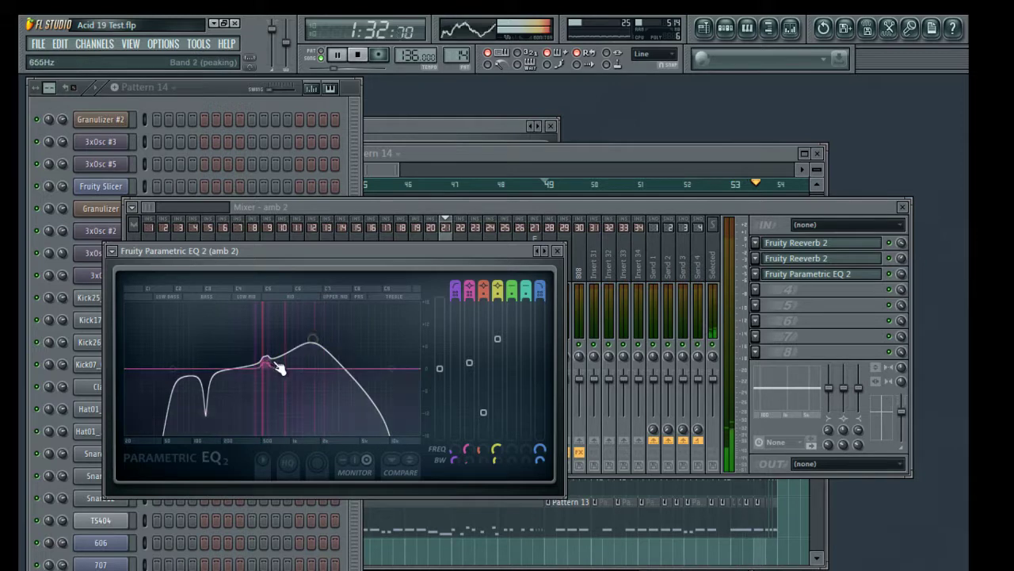
pyautogui.press('space')
pyautogui.click(566, 261)
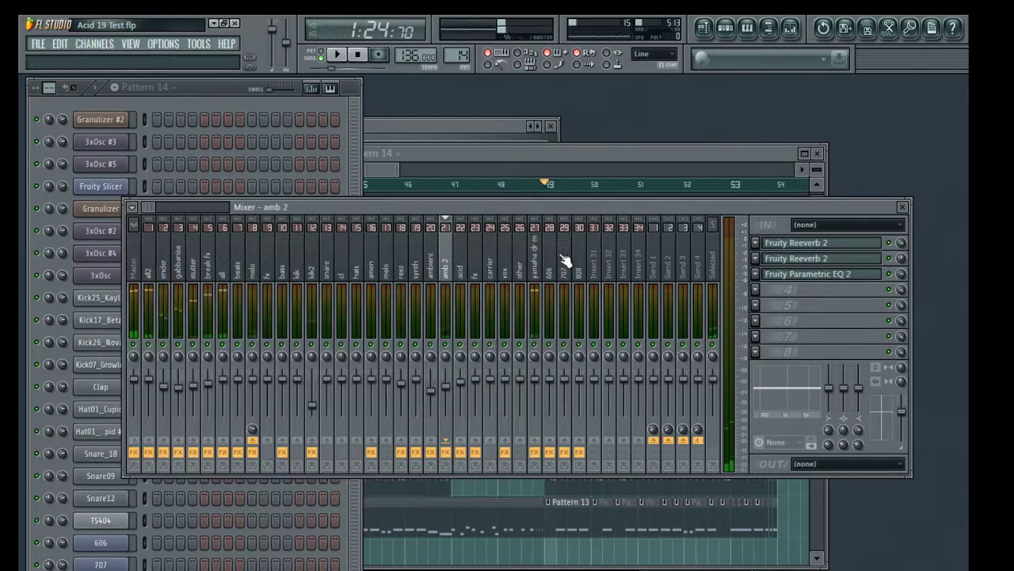
# Raise the wet level of the second Fruity Reeverb 2 on amb 2 to 100% during playback.
pyautogui.press('space')
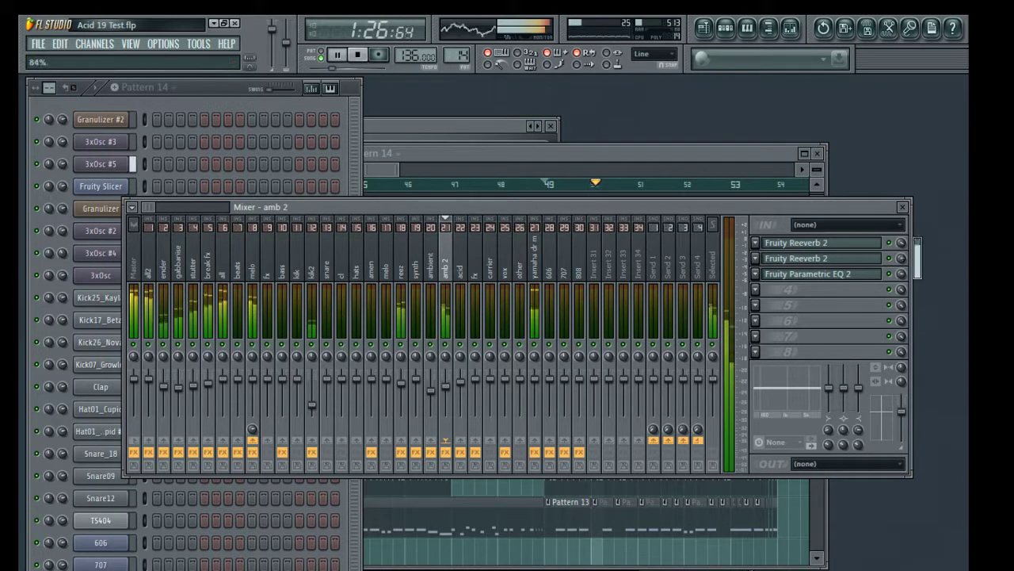
pyautogui.click(875, 261)
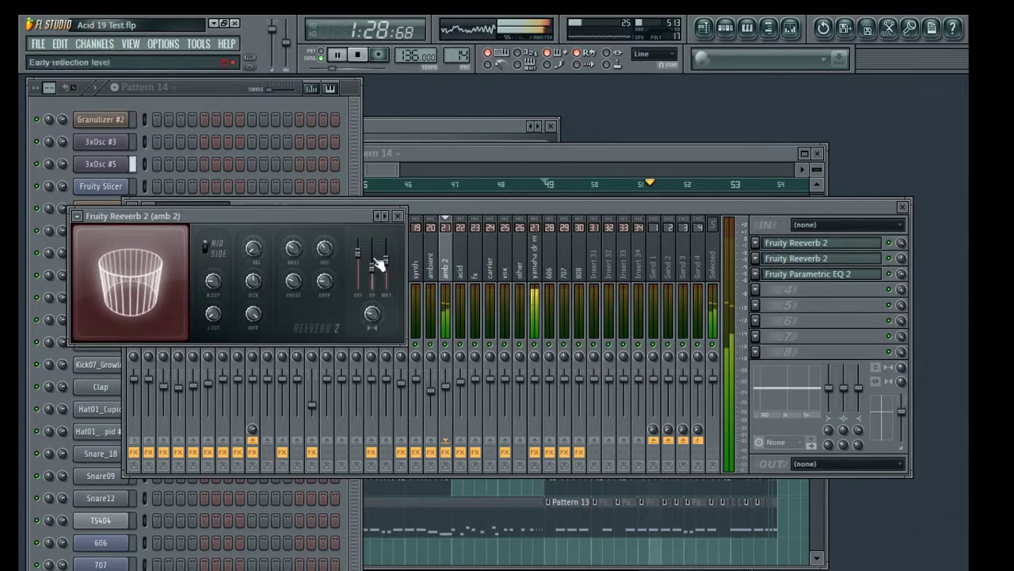
pyautogui.moveTo(386, 260); pyautogui.dragTo(385, 257)
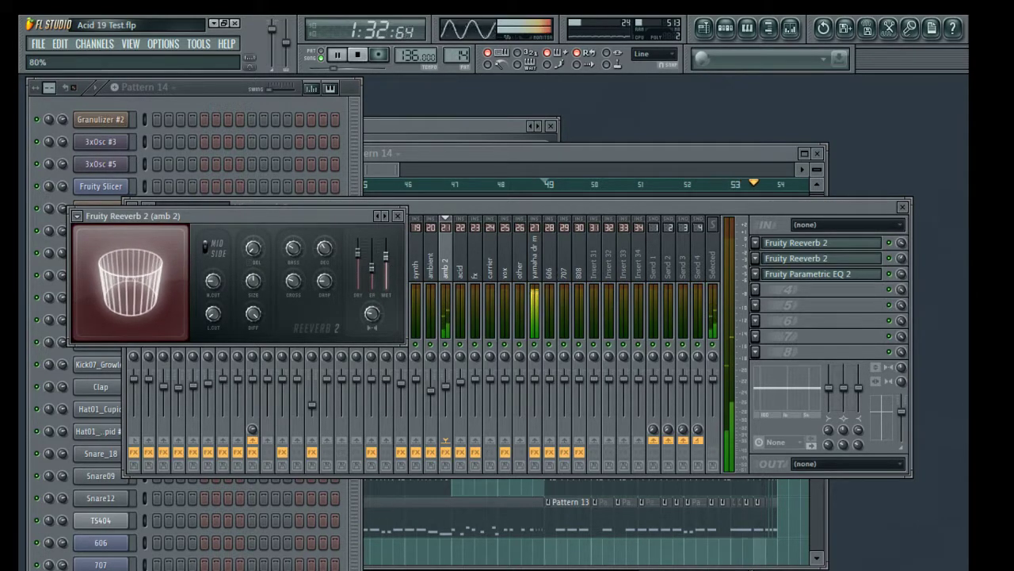
pyautogui.moveTo(386, 252); pyautogui.dragTo(386, 238)
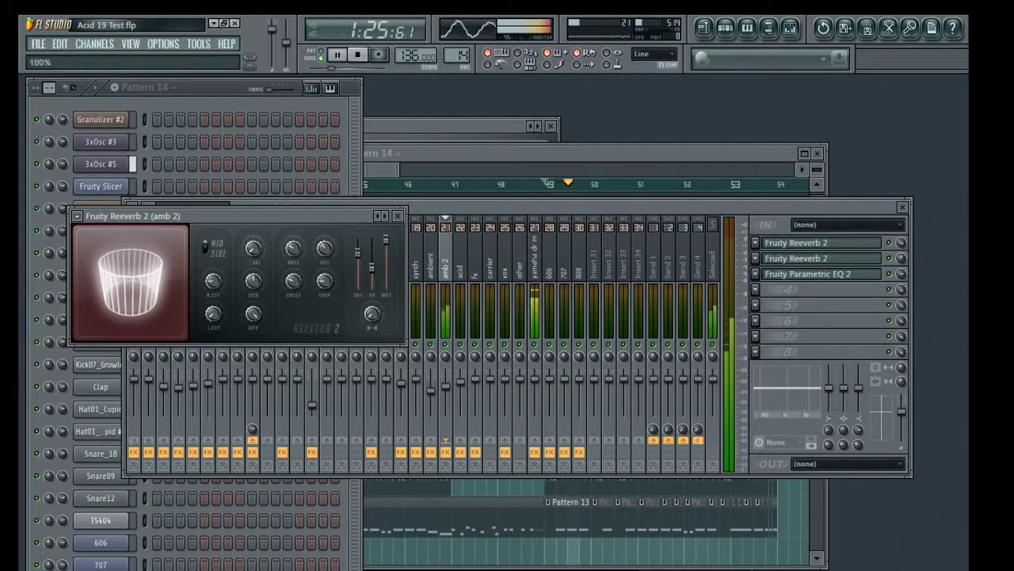
# Increase the reverb's decay and room size, set its delay to 104 ms, raise its low cut, adjust damping and set high cut to 6.0 kHz.
pyautogui.moveTo(324, 249); pyautogui.dragTo(324, 242)
pyautogui.moveTo(253, 281); pyautogui.dragTo(252, 268)
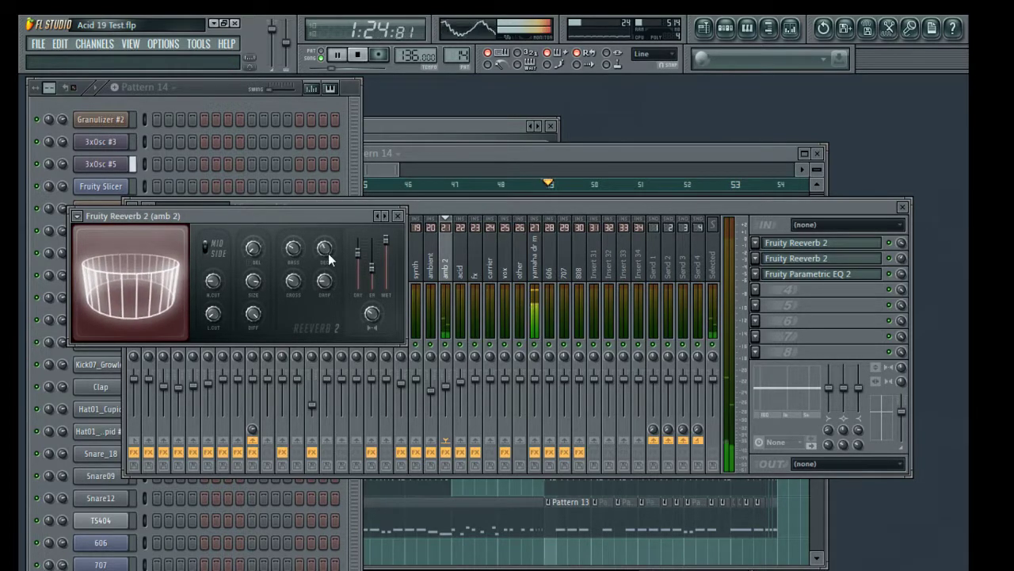
pyautogui.moveTo(254, 250); pyautogui.dragTo(254, 238)
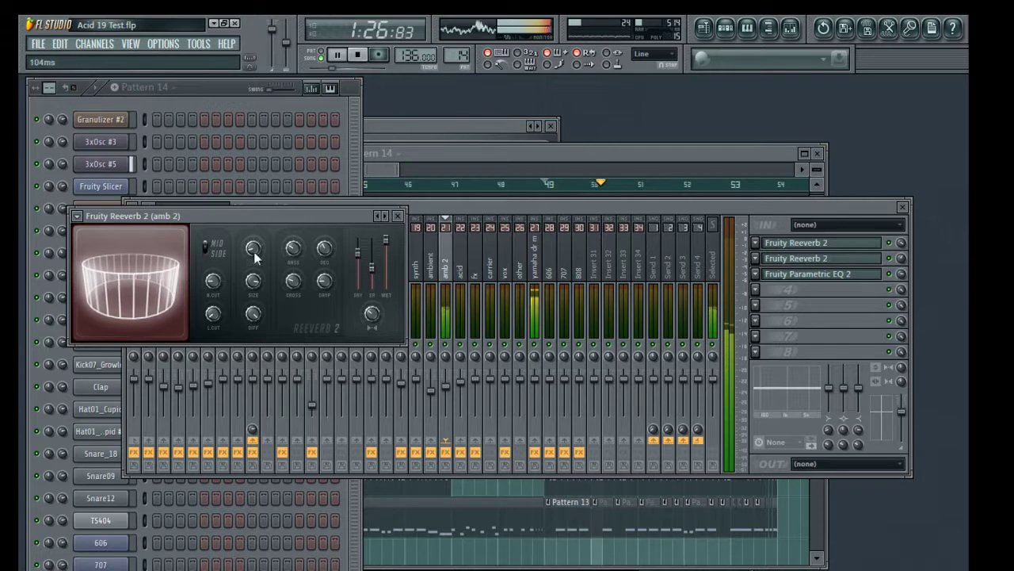
pyautogui.moveTo(212, 314); pyautogui.dragTo(213, 263)
pyautogui.moveTo(325, 282); pyautogui.dragTo(325, 293)
pyautogui.moveTo(212, 295); pyautogui.dragTo(213, 290)
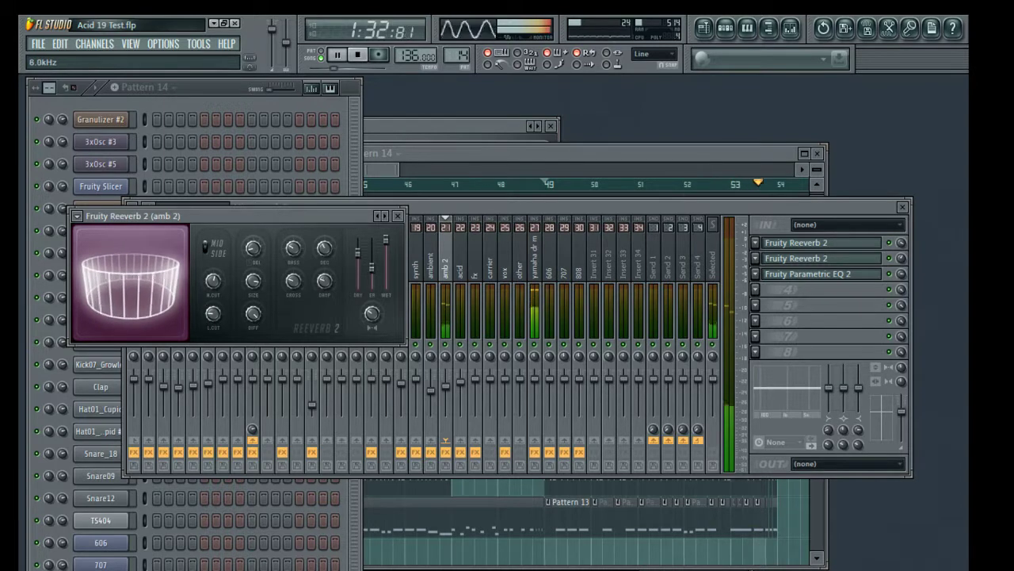
pyautogui.click(398, 215)
pyautogui.press('space')
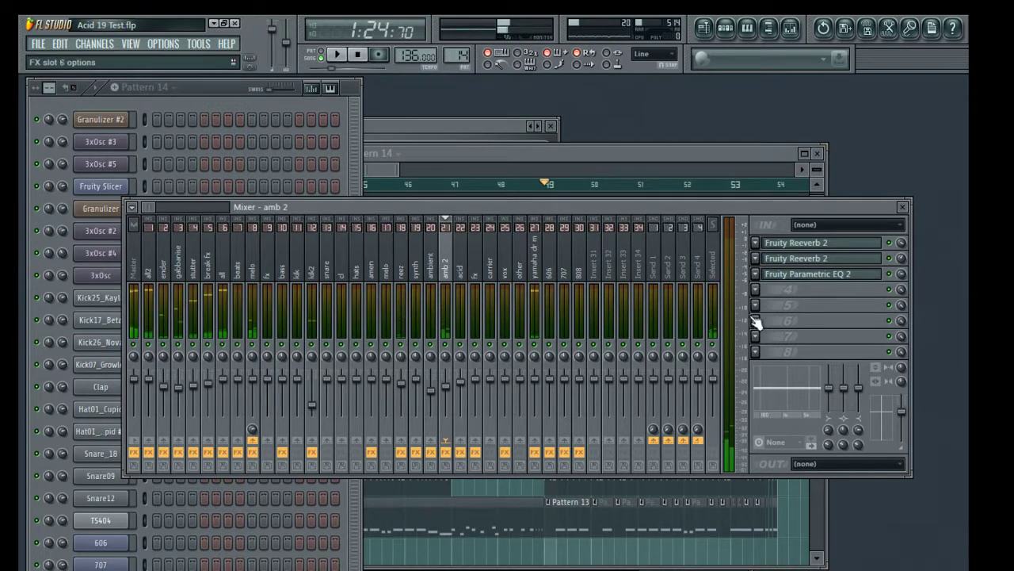
# Add Fruity Delay 2 to the amb 2 track and move it up to effect slot 2.
pyautogui.click(757, 290)
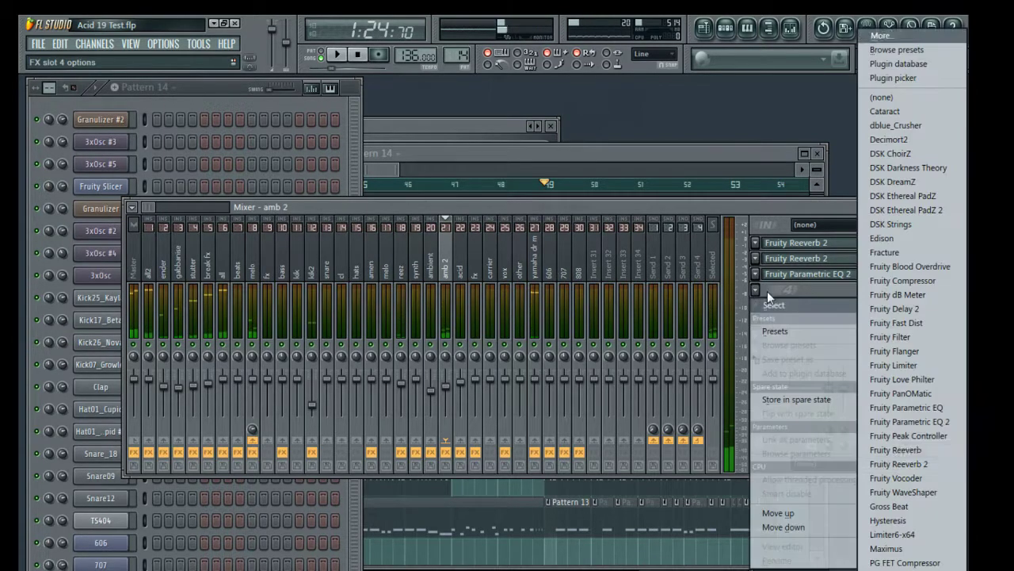
pyautogui.click(932, 310)
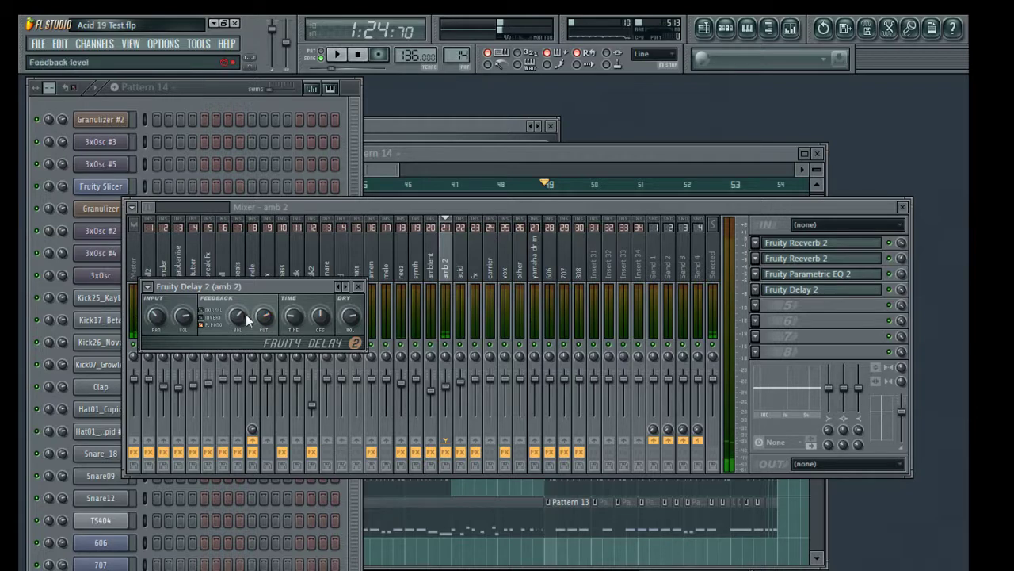
pyautogui.press('space')
pyautogui.click(358, 286)
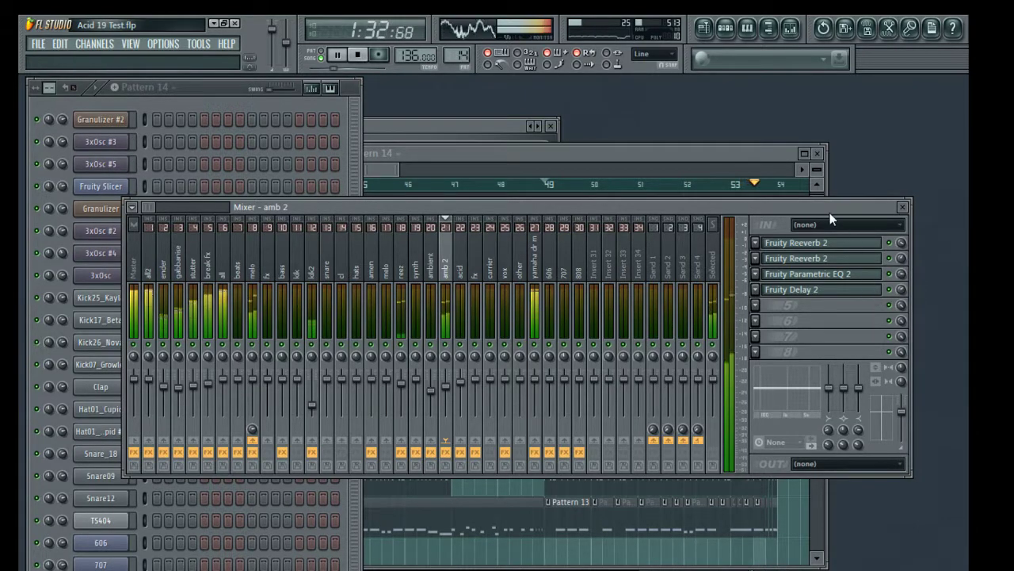
pyautogui.scroll(2, 861, 292)
pyautogui.press('space')
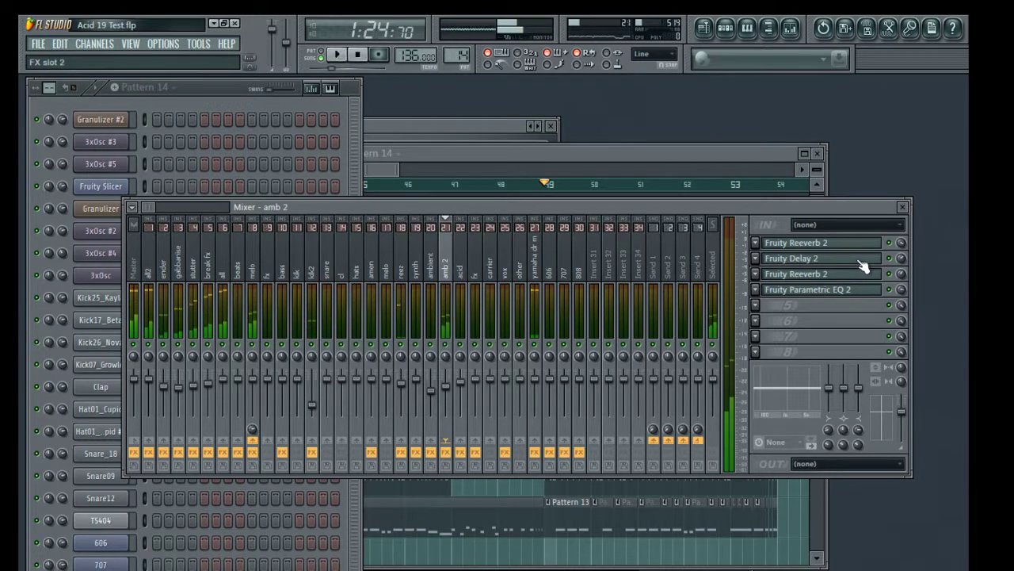
# Play back the section, slightly lower the amb 2 track's volume and adjust its stereo separation.
pyautogui.press('space')
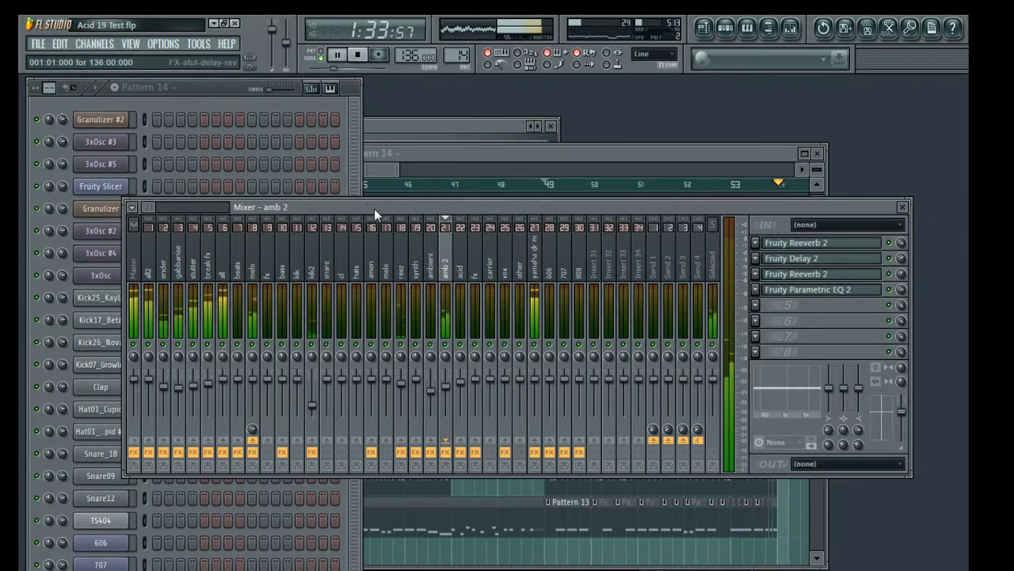
pyautogui.press('space')
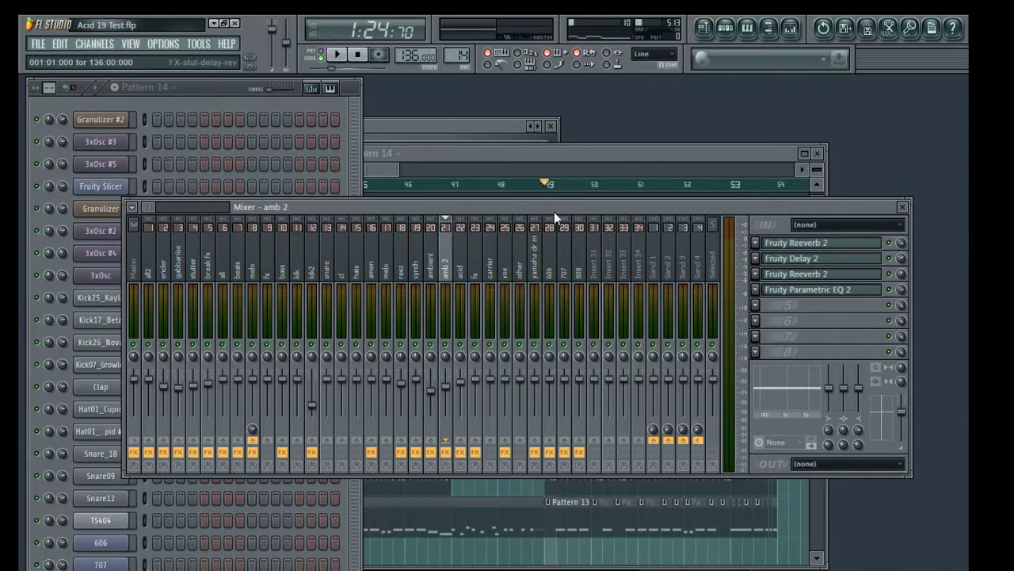
pyautogui.press('space')
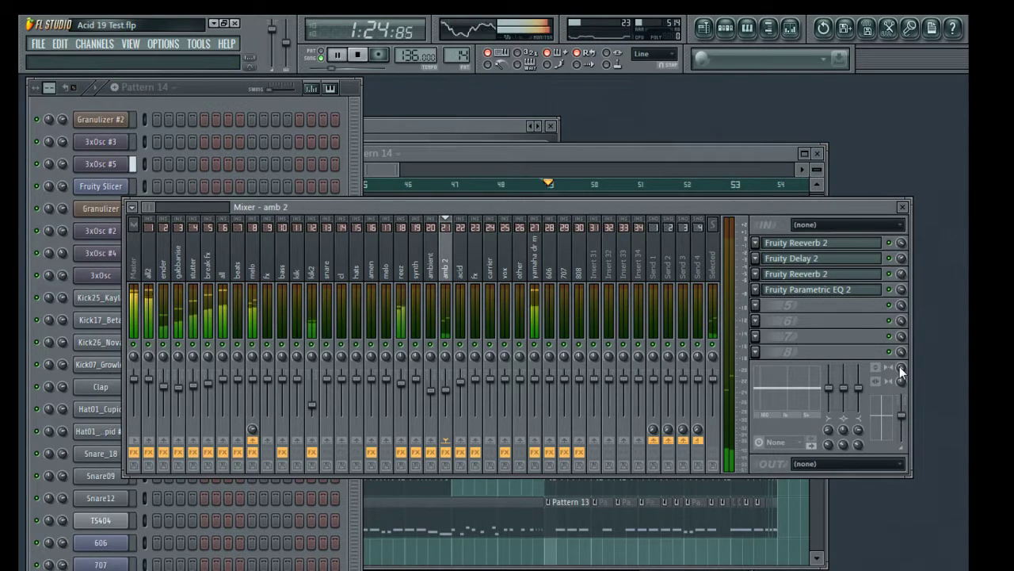
pyautogui.moveTo(899, 368)
pyautogui.mouseDown()
pyautogui.moveTo(899, 345)
pyautogui.moveTo(899, 392)
pyautogui.moveTo(900, 344)
pyautogui.moveTo(900, 369)
pyautogui.mouseUp()
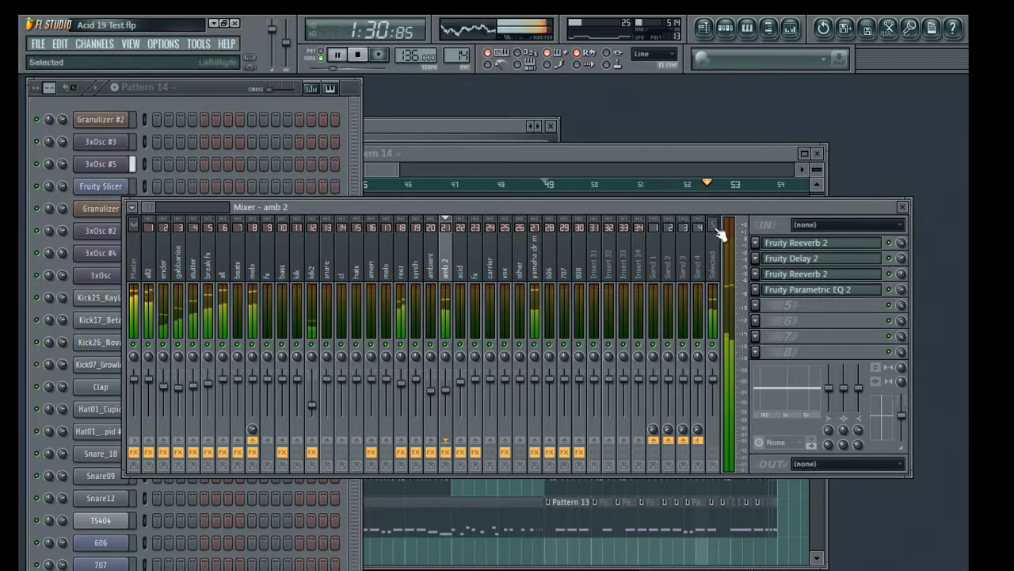
# Bring the playlist forward and play the arrangement from bar 44.
pyautogui.click(376, 169)
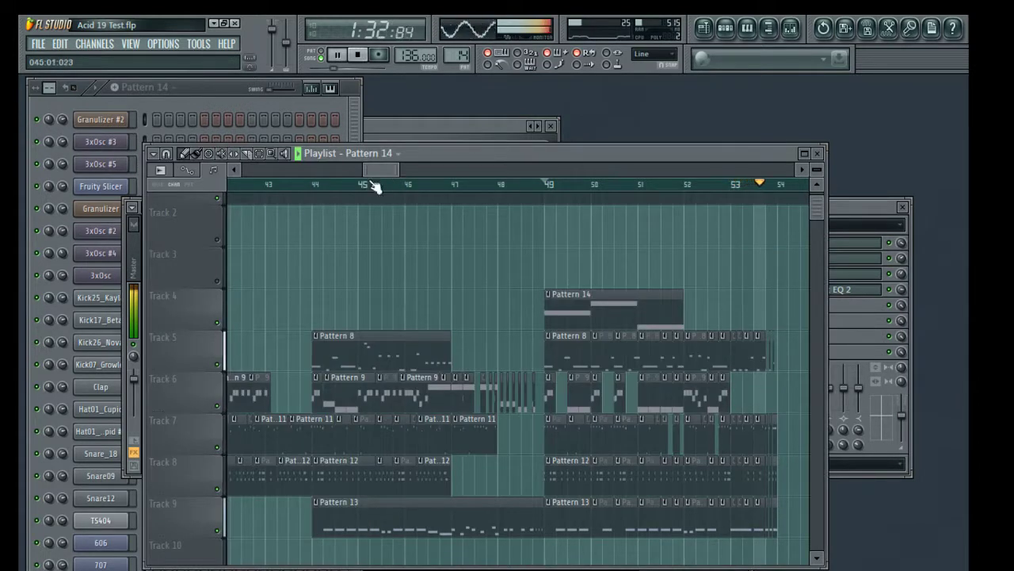
pyautogui.press('space')
pyautogui.click(316, 192)
pyautogui.press('space')
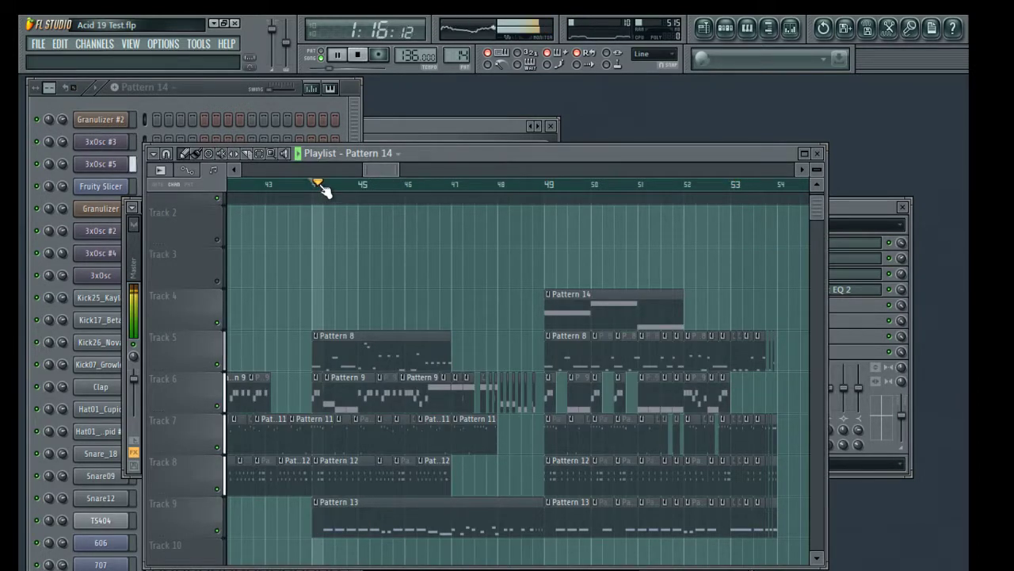
# Play the section from bar 44 with track 9 briefly muted to compare it without Pattern 13.
pyautogui.moveTo(375, 169); pyautogui.dragTo(373, 169)
pyautogui.press('space')
pyautogui.click(216, 533)
pyautogui.press('space')
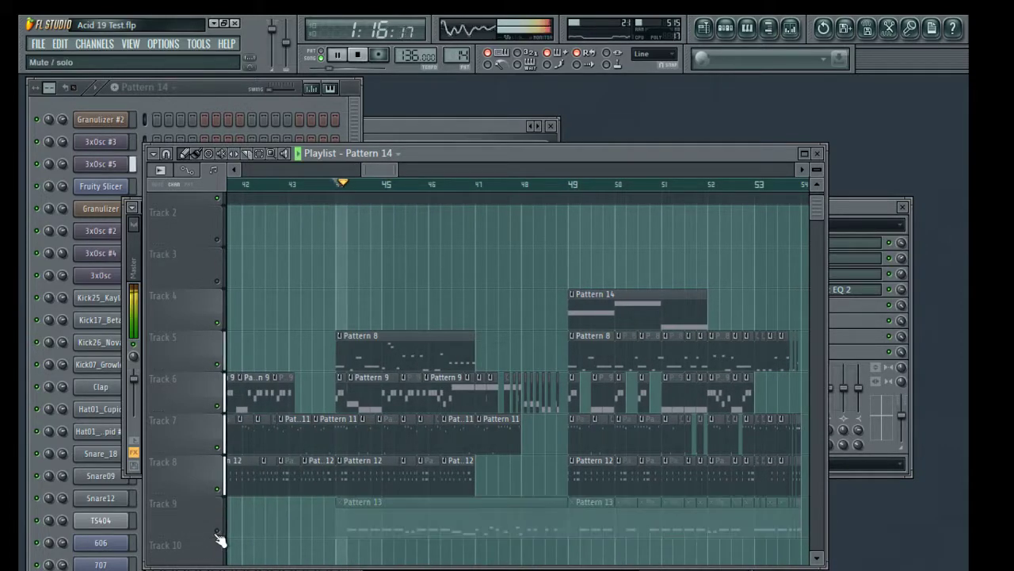
pyautogui.click(217, 531)
pyautogui.press('space')
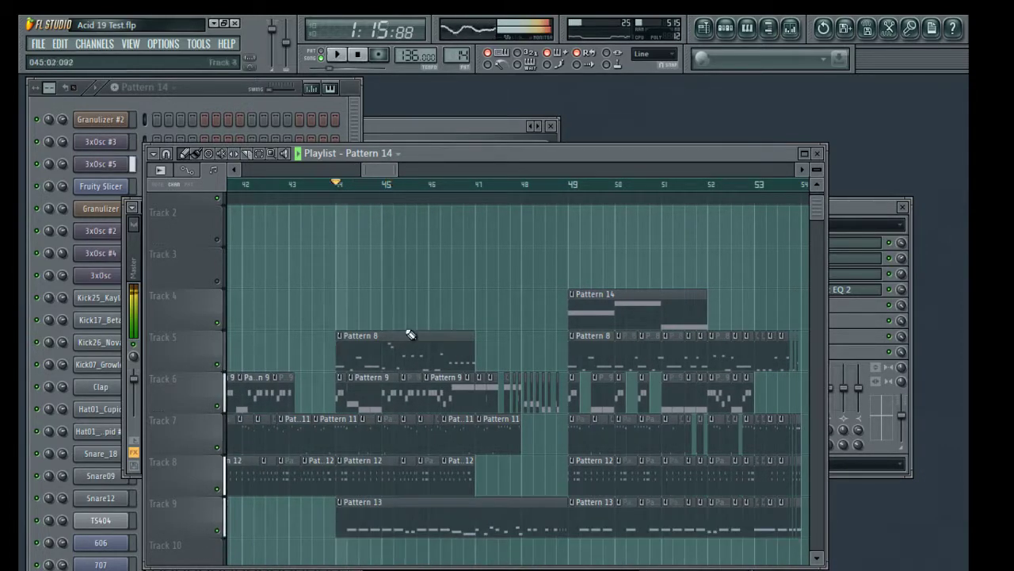
# Select all playlist clips from bar 49 to about bar 58 and move them so they start at bar 54.
pyautogui.moveTo(397, 169); pyautogui.dragTo(508, 163)
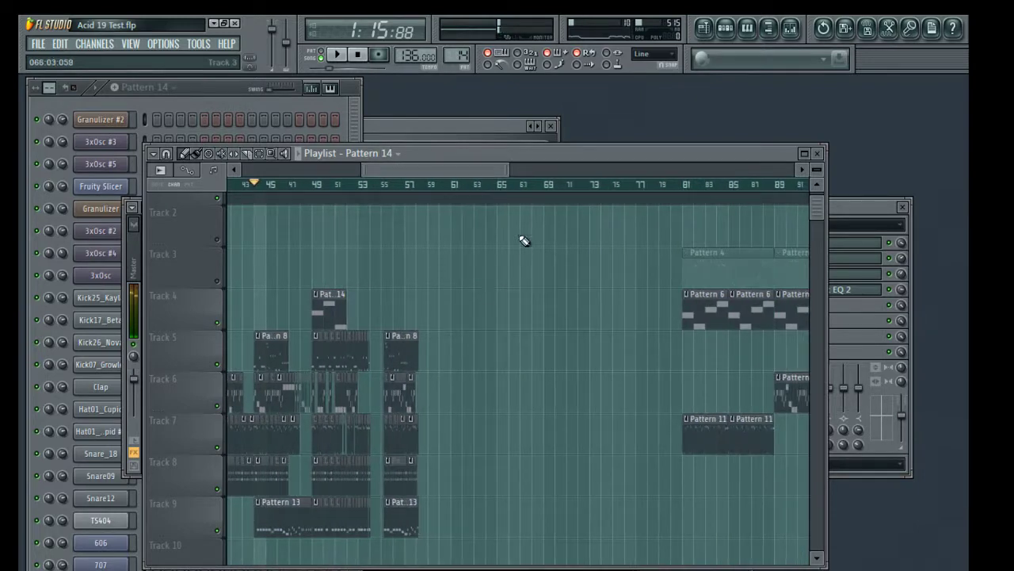
pyautogui.moveTo(516, 208); pyautogui.dragTo(313, 546)
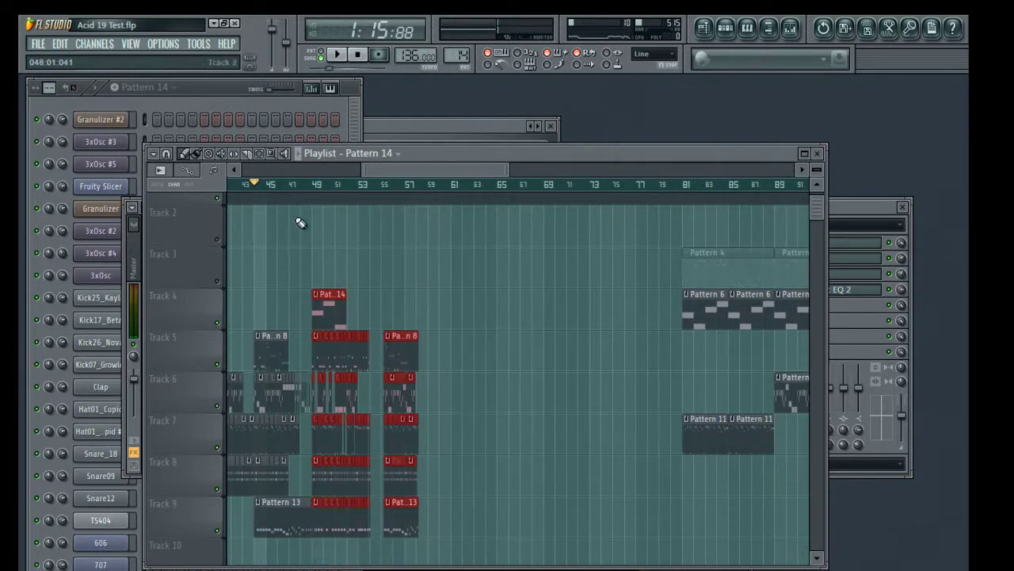
pyautogui.keyDown('ctrl'); pyautogui.scroll(3, 301, 193); pyautogui.keyUp('ctrl')
pyautogui.moveTo(352, 507); pyautogui.dragTo(496, 496)
pyautogui.hotkey('ctrl', 'z')
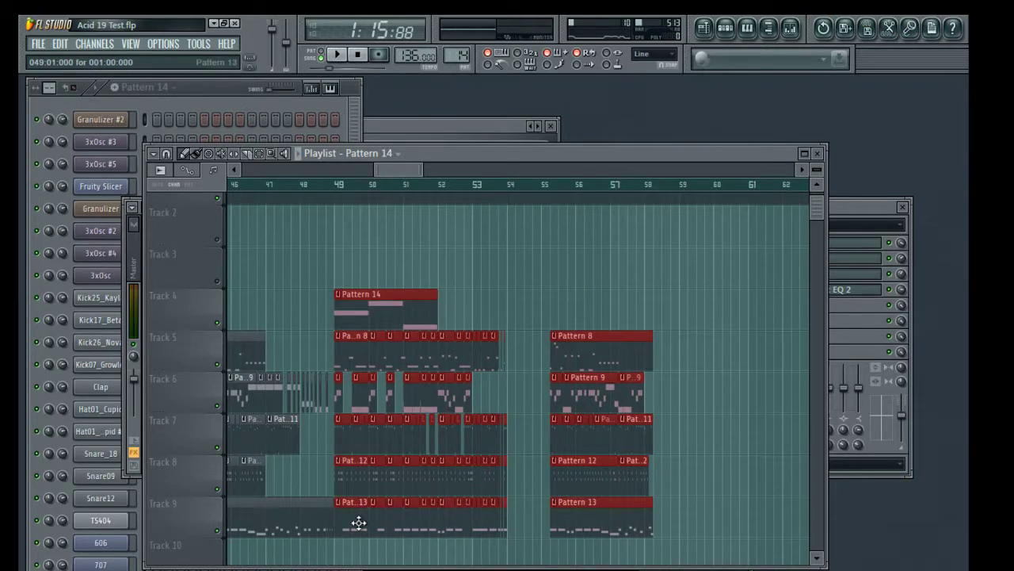
pyautogui.moveTo(359, 523); pyautogui.dragTo(531, 520)
pyautogui.moveTo(399, 290); pyautogui.dragTo(562, 313)
# Slice the playlist clips at bar 44 so the section has a clean start.
pyautogui.keyDown('ctrl'); pyautogui.moveTo(626, 285); pyautogui.dragTo(387, 527); pyautogui.keyUp('ctrl')
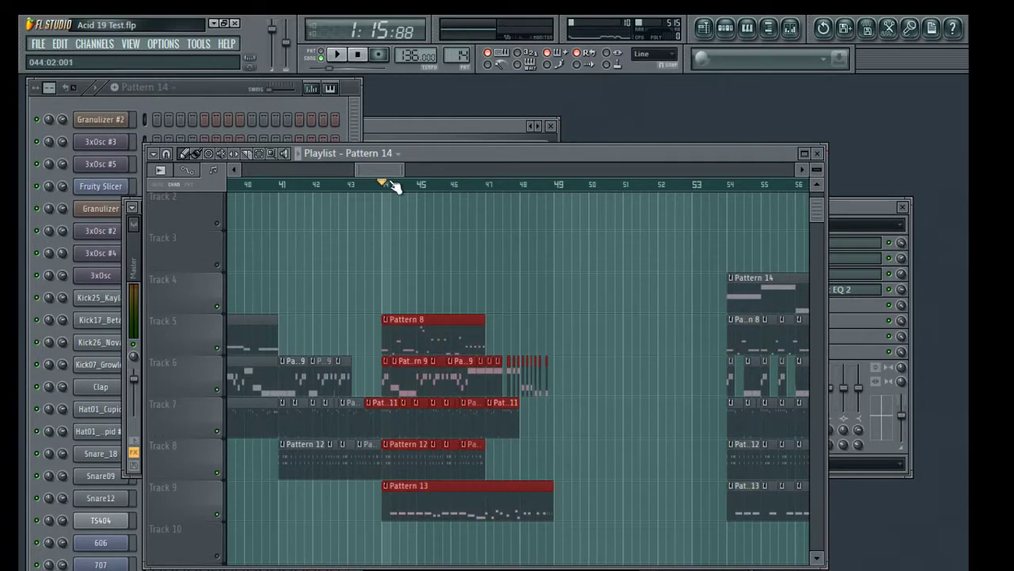
pyautogui.scroll(3, 392, 185)
pyautogui.scroll(2, 399, 188)
pyautogui.click(247, 156)
pyautogui.moveTo(402, 228); pyautogui.dragTo(377, 539)
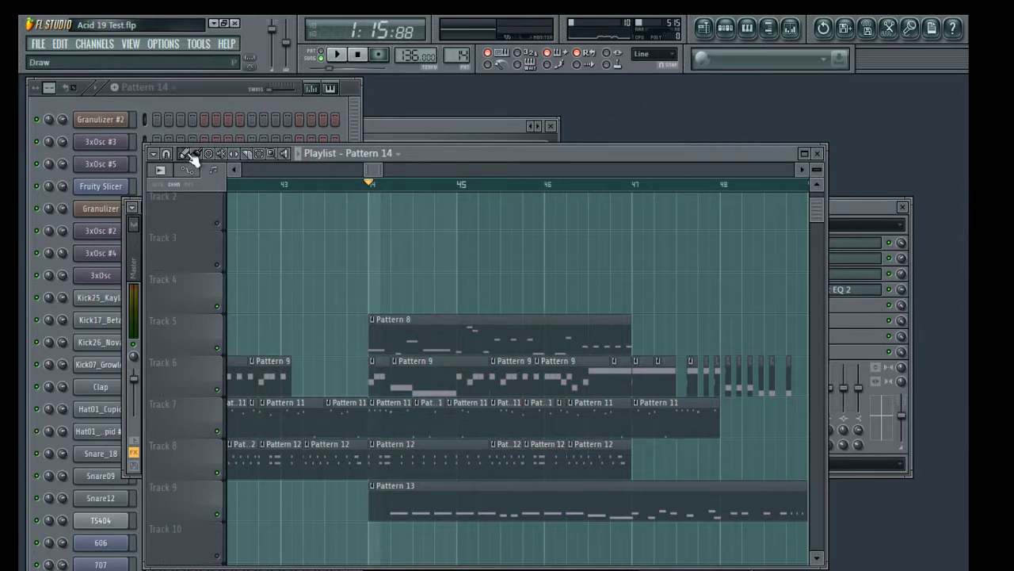
# Select the section's clips from bar 44 on tracks 5 to 9 and duplicate them to bar 49.
pyautogui.moveTo(643, 222); pyautogui.dragTo(578, 222)
pyautogui.moveTo(816, 212); pyautogui.dragTo(551, 359)
pyautogui.moveTo(572, 505); pyautogui.dragTo(577, 237)
pyautogui.moveTo(814, 343); pyautogui.dragTo(313, 523)
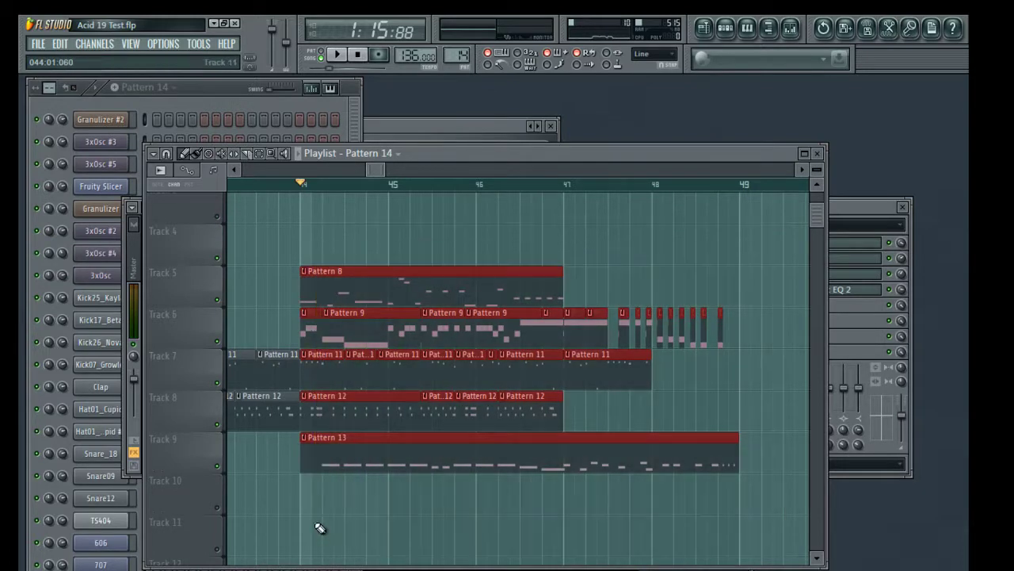
pyautogui.moveTo(314, 337); pyautogui.dragTo(758, 330)
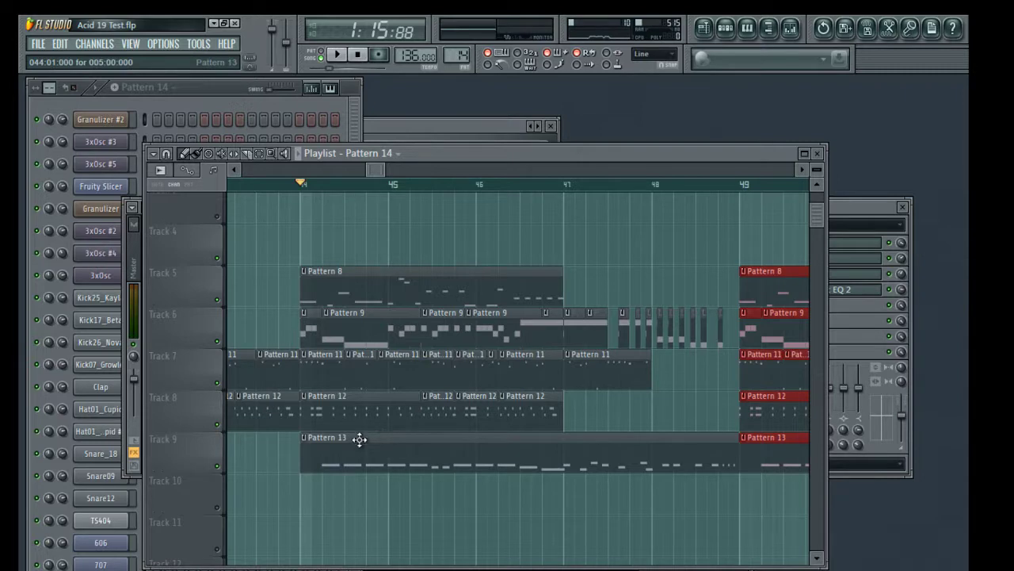
# Delete the Pattern 13 clip starting at bar 44 on track 9 and the Pattern 9 slivers between bars 48 and 49.
pyautogui.moveTo(307, 456)
pyautogui.mouseDown()
pyautogui.moveTo(661, 438)
pyautogui.moveTo(304, 455)
pyautogui.mouseUp()
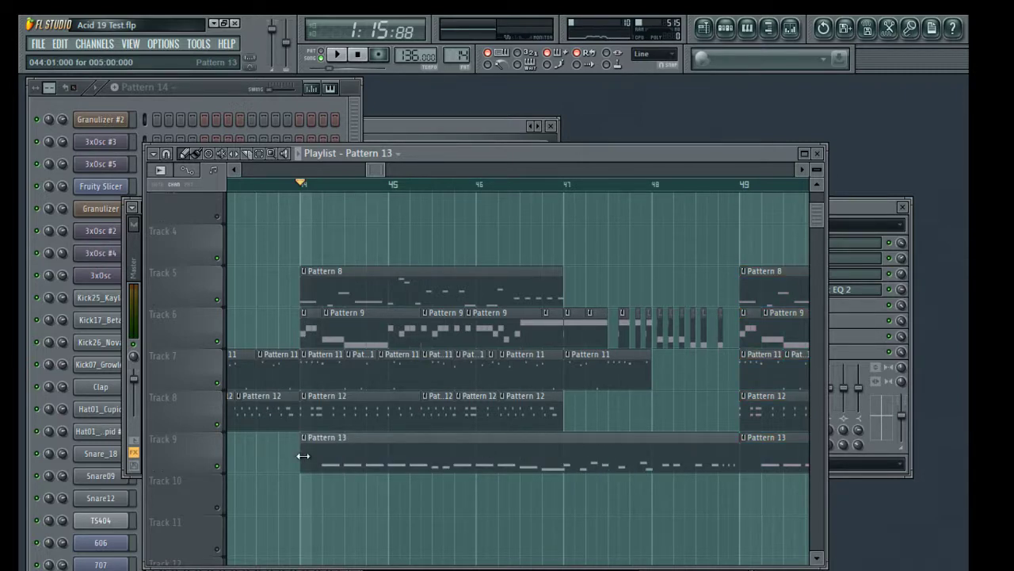
pyautogui.scroll(-2, 405, 199)
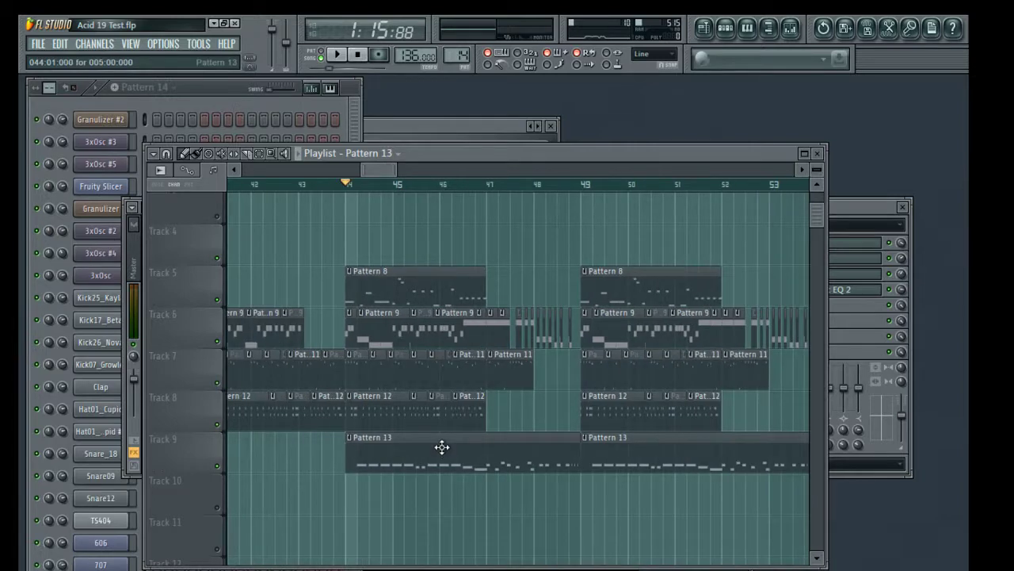
pyautogui.moveTo(520, 468); pyautogui.dragTo(416, 465)
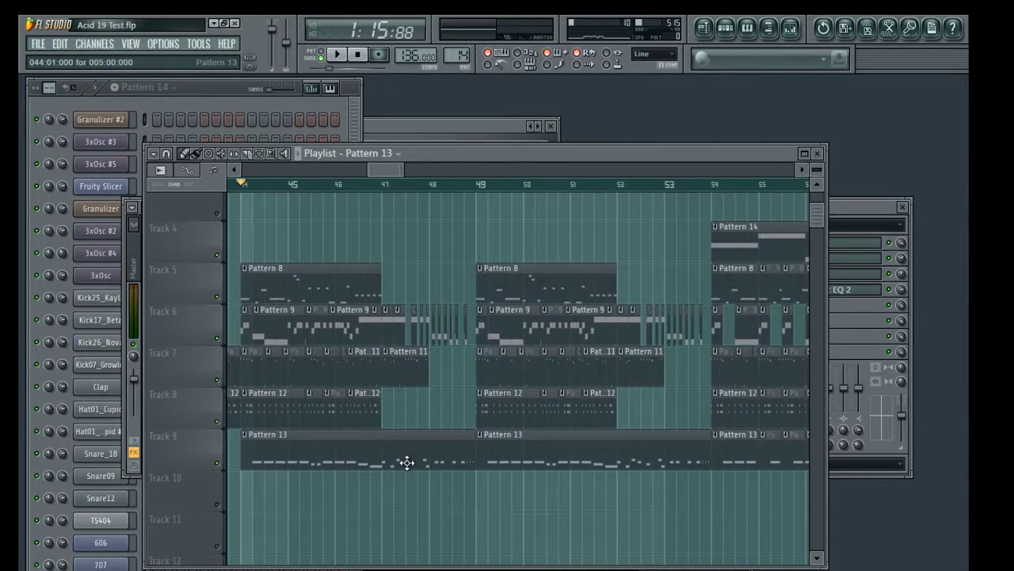
pyautogui.rightClick(407, 462)
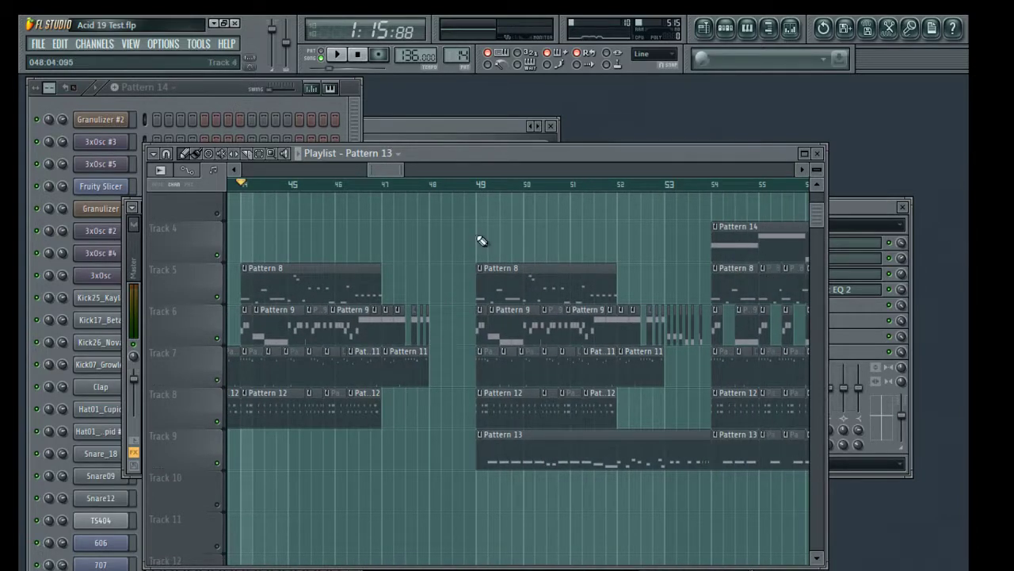
# Move the duplicated section one bar earlier to start at bar 48 and play the arrangement through it.
pyautogui.moveTo(468, 225); pyautogui.dragTo(702, 550)
pyautogui.moveTo(613, 449); pyautogui.dragTo(569, 448)
pyautogui.press('space')
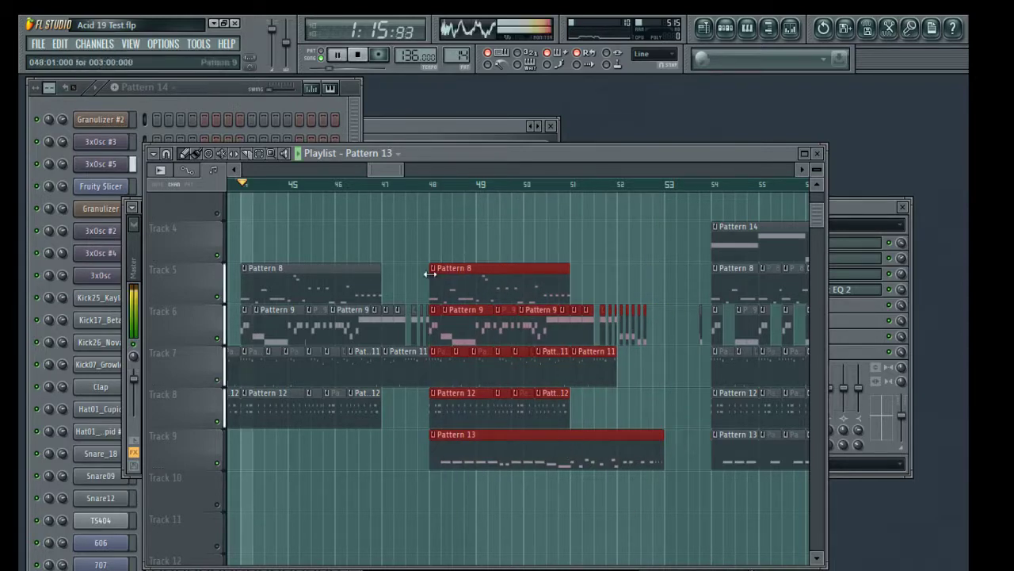
pyautogui.moveTo(470, 220); pyautogui.dragTo(454, 242)
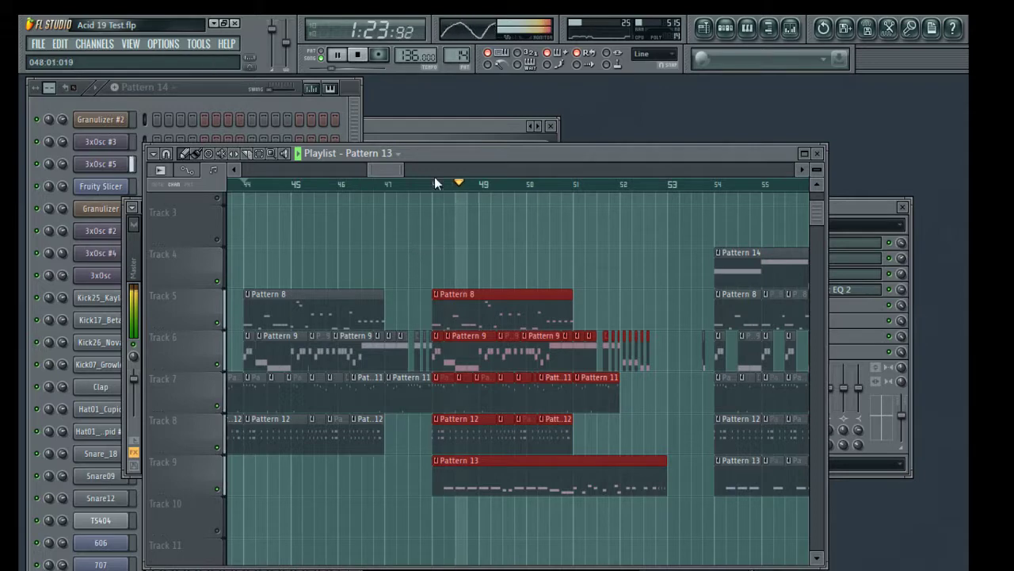
pyautogui.moveTo(389, 168); pyautogui.dragTo(395, 173)
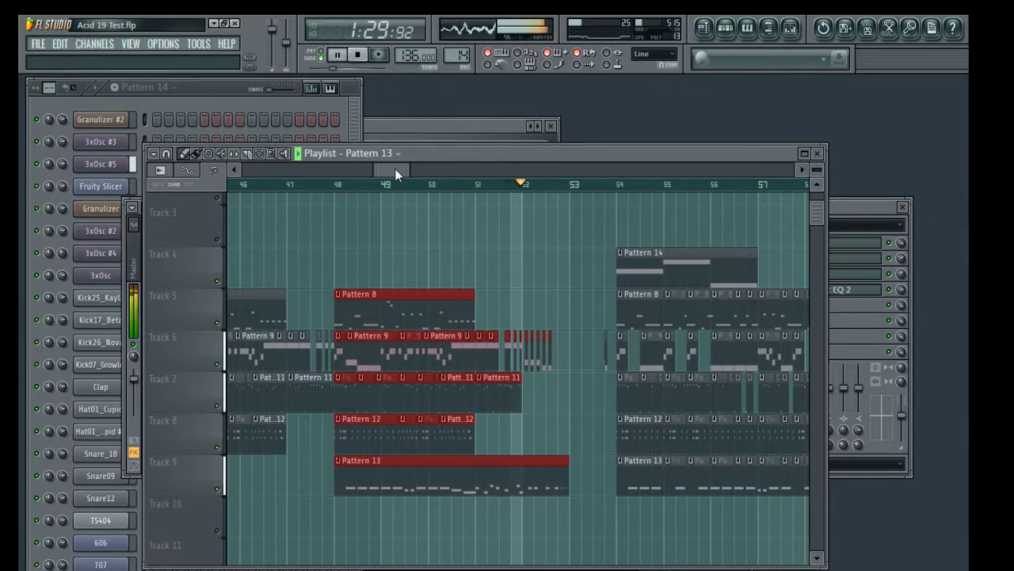
pyautogui.moveTo(395, 169); pyautogui.dragTo(395, 169)
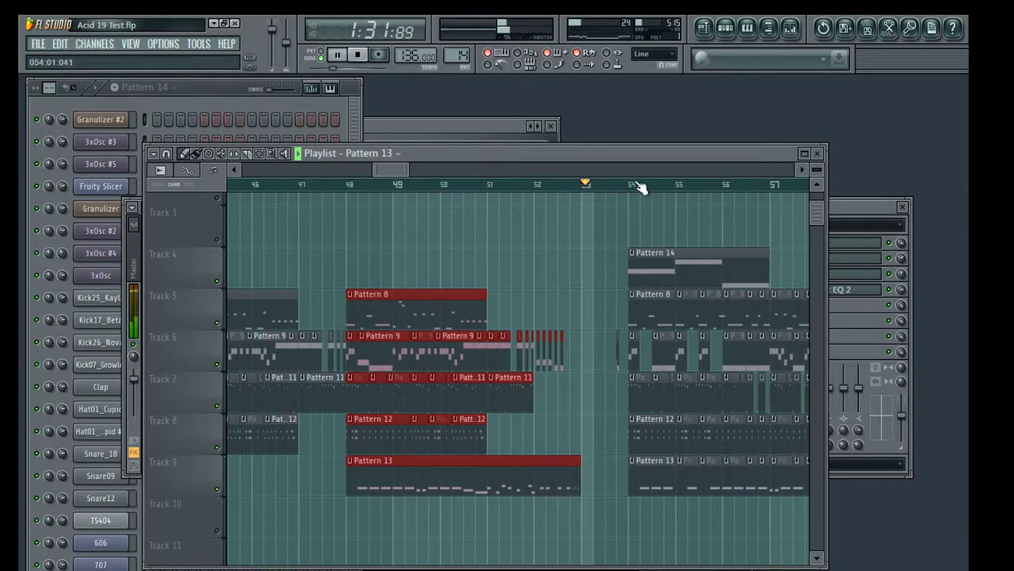
# Move the stray Pattern 9 sliver before bar 54 back beside the other slivers near bar 53 and play from bar 48.
pyautogui.click(638, 186)
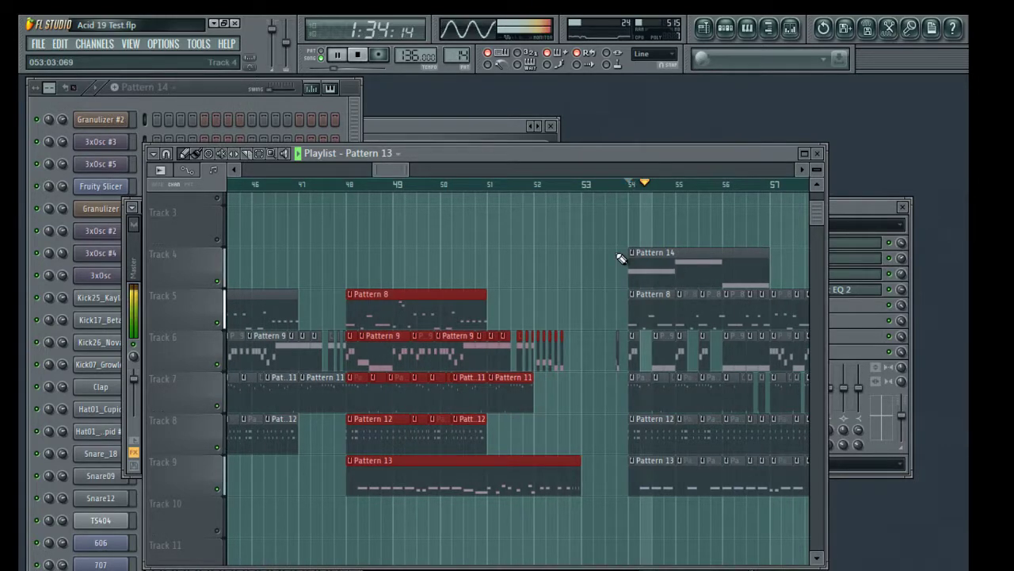
pyautogui.press('space')
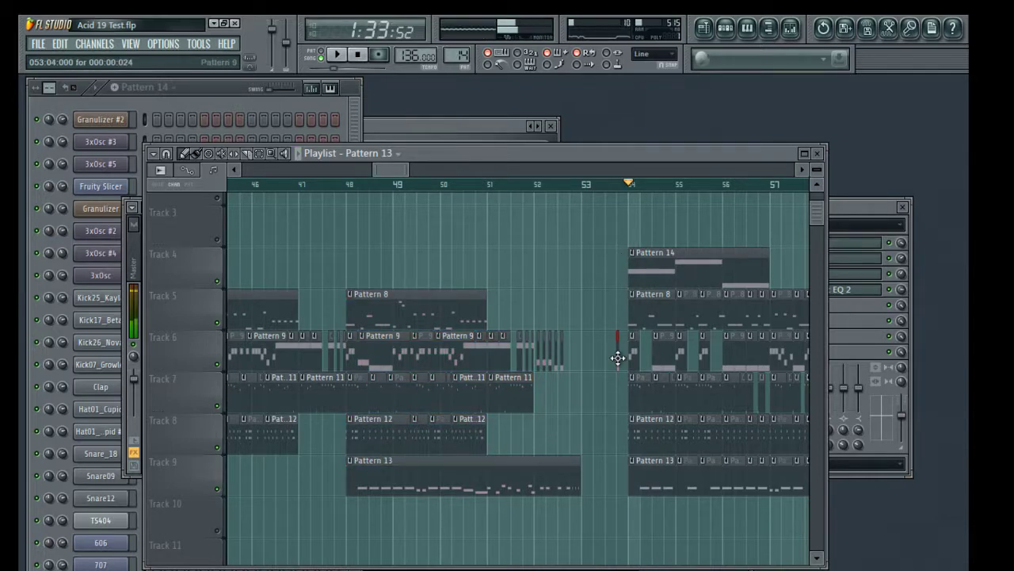
pyautogui.press('space')
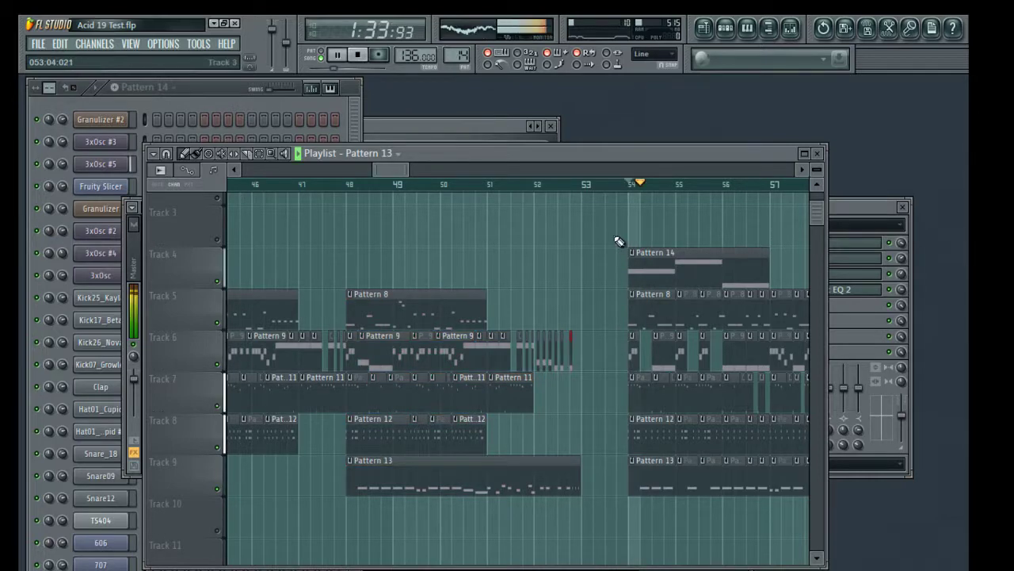
pyautogui.press('space')
pyautogui.click(349, 185)
pyautogui.press('space')
pyautogui.moveTo(341, 227); pyautogui.dragTo(550, 222)
pyautogui.press('space')
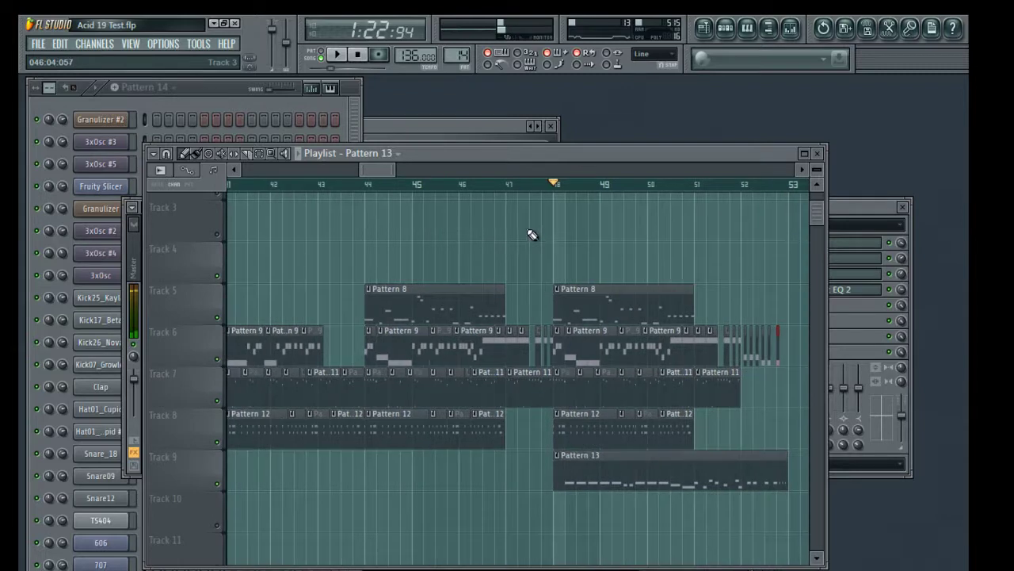
# Play the arrangement from bar 43 to check the transition into the section at bar 44.
pyautogui.moveTo(370, 244); pyautogui.dragTo(340, 448)
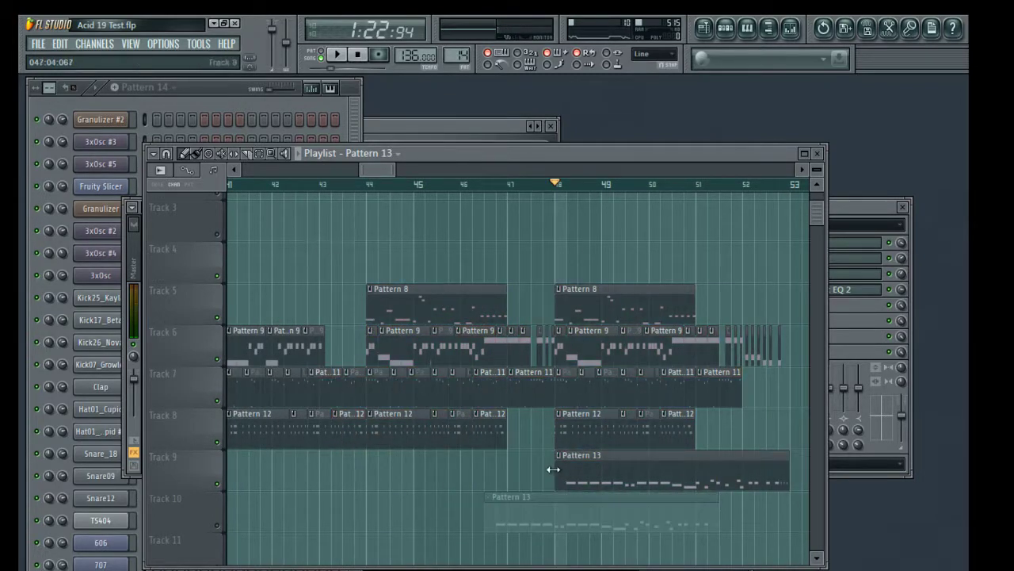
pyautogui.click(323, 185)
pyautogui.press('space')
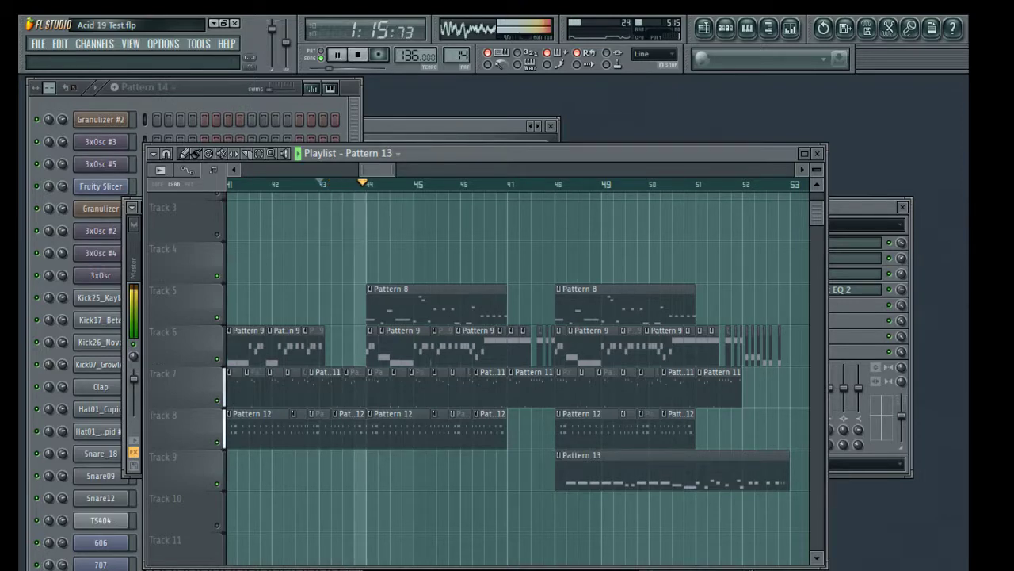
pyautogui.moveTo(379, 170); pyautogui.dragTo(382, 171)
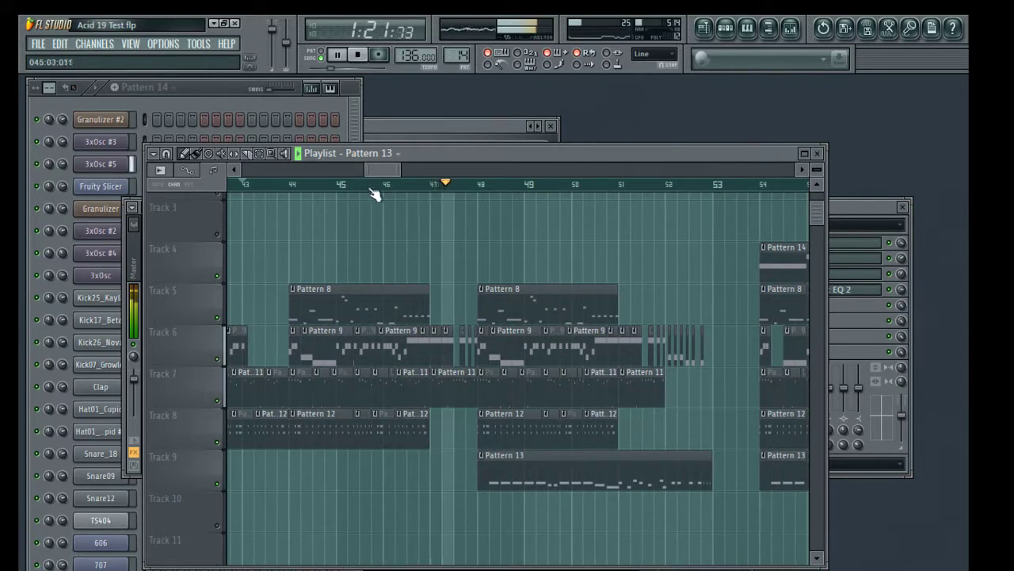
pyautogui.click(291, 191)
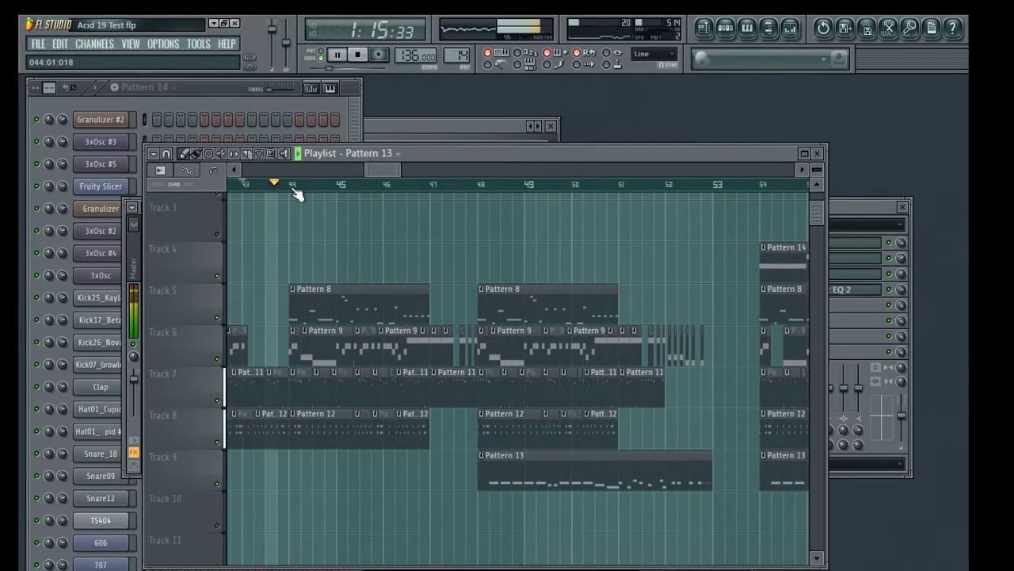
# Slice off the end of the Pattern 9 clip at bar 43, place a copy at beat 3 on track 6 and shorten it.
pyautogui.moveTo(296, 201); pyautogui.dragTo(417, 201)
pyautogui.scroll(5, 349, 195)
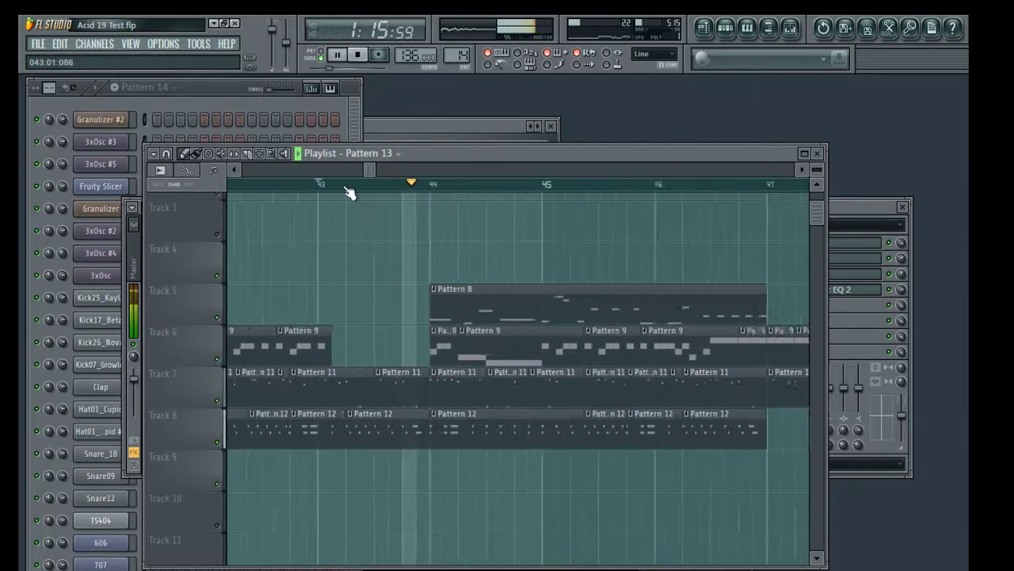
pyautogui.press('space')
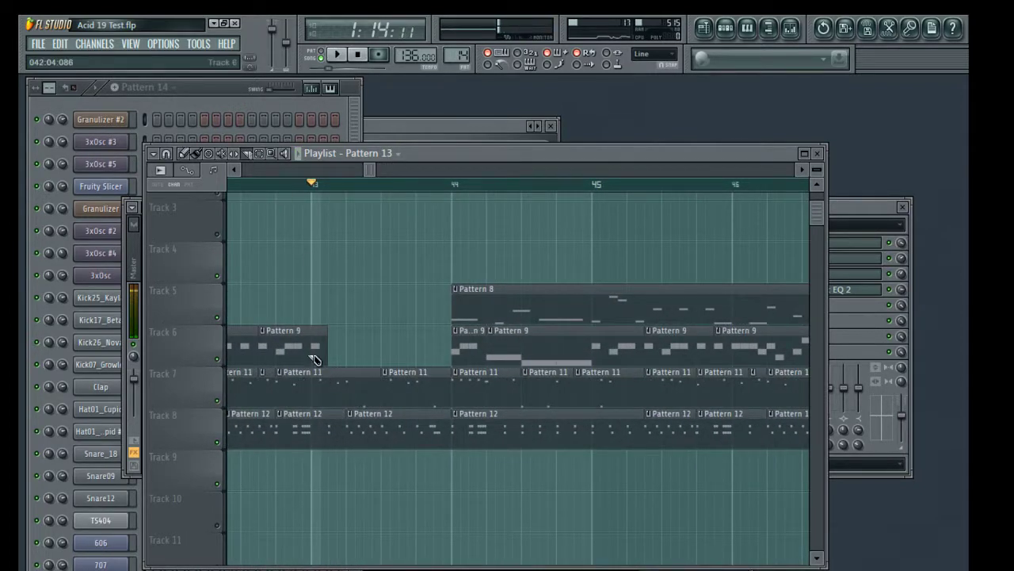
pyautogui.click(319, 344)
pyautogui.press('space')
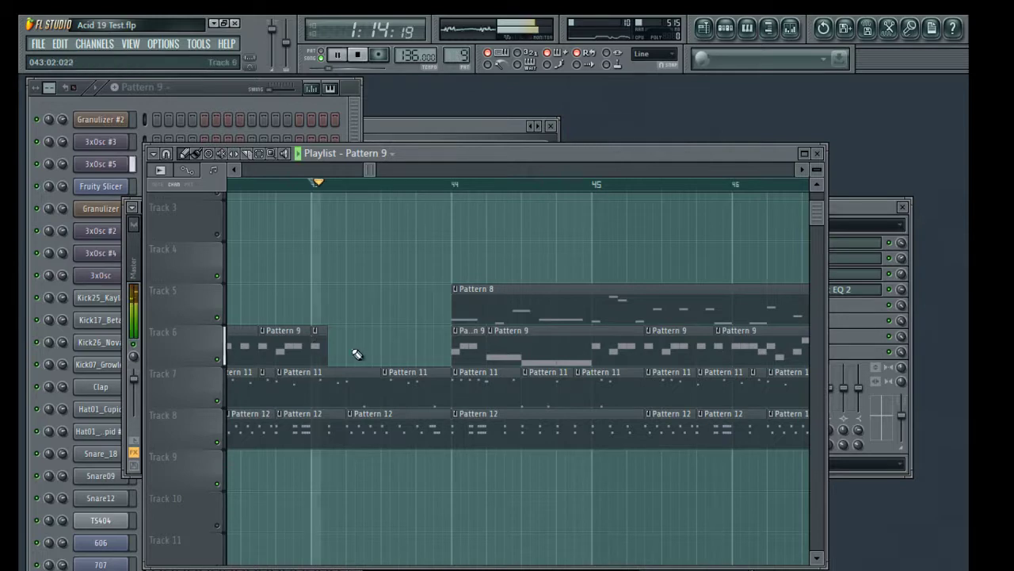
pyautogui.click(387, 346)
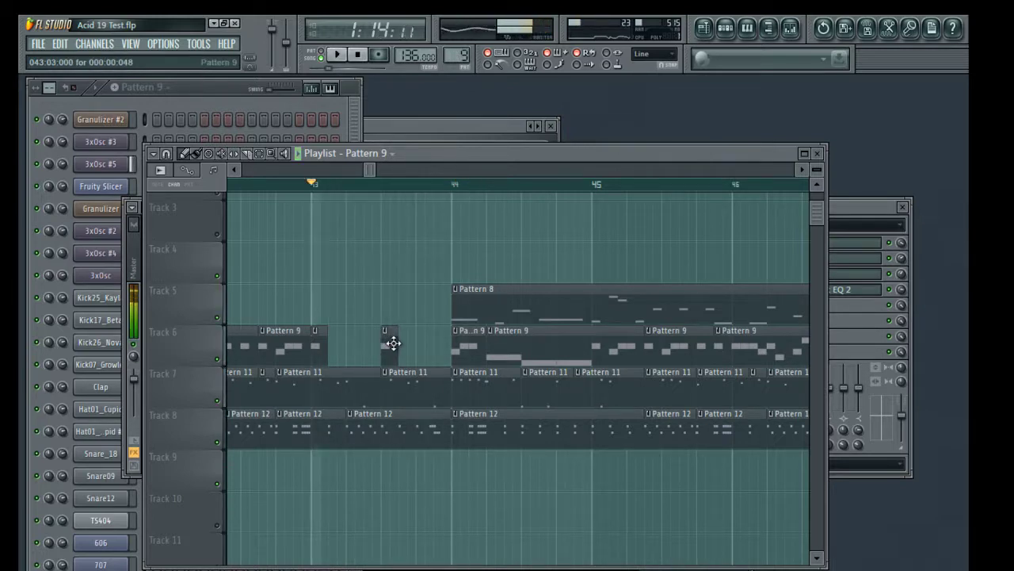
pyautogui.moveTo(394, 343); pyautogui.dragTo(383, 342)
pyautogui.press('space')
pyautogui.press('space')
pyautogui.scroll(3, 388, 189)
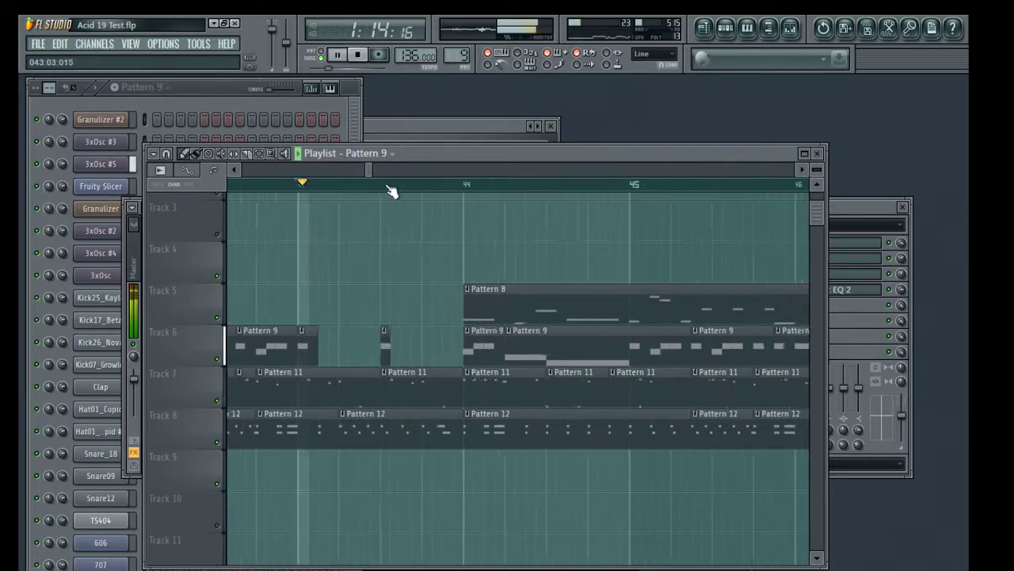
pyautogui.press('space')
# Set the snap to 1/4 step and trim the short Pattern 9 clip at beat 3 of bar 43 to half its length.
pyautogui.click(655, 54)
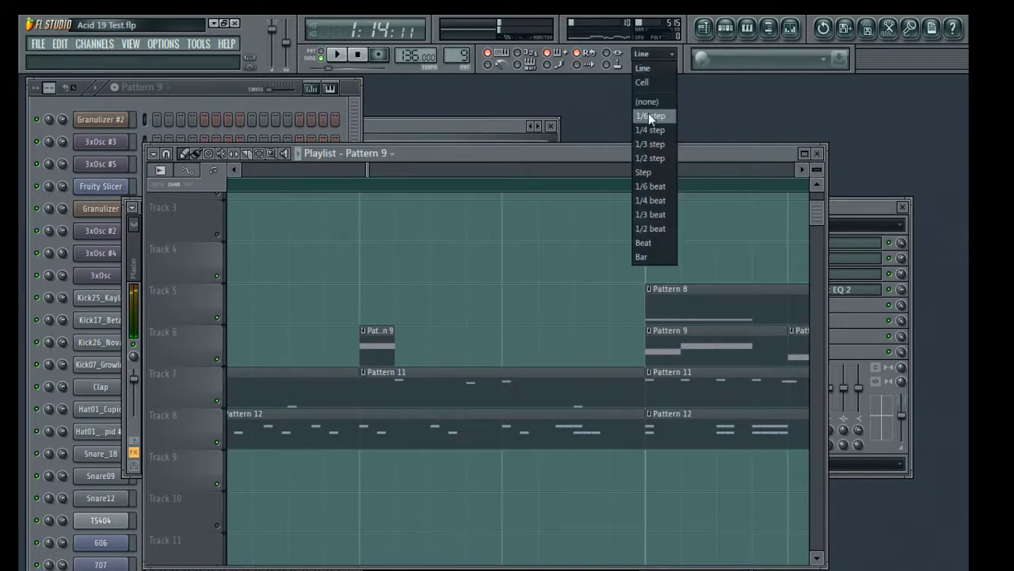
pyautogui.click(650, 130)
pyautogui.press('space')
pyautogui.moveTo(393, 341)
pyautogui.mouseDown()
pyautogui.moveTo(370, 338)
pyautogui.moveTo(380, 345)
pyautogui.mouseUp()
pyautogui.press('space')
pyautogui.press('space')
pyautogui.press('space')
pyautogui.press('space')
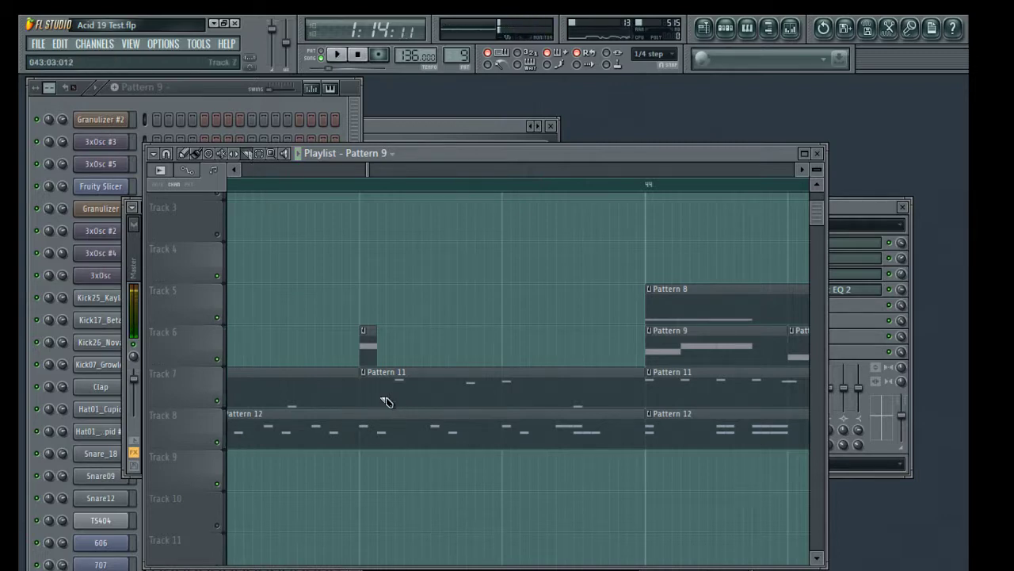
# Trim the starts of the Pattern 12 and Pattern 11 clips at beat 3 of bar 43 to leave short gaps, and play the result.
pyautogui.press('space')
pyautogui.moveTo(361, 423); pyautogui.dragTo(392, 424)
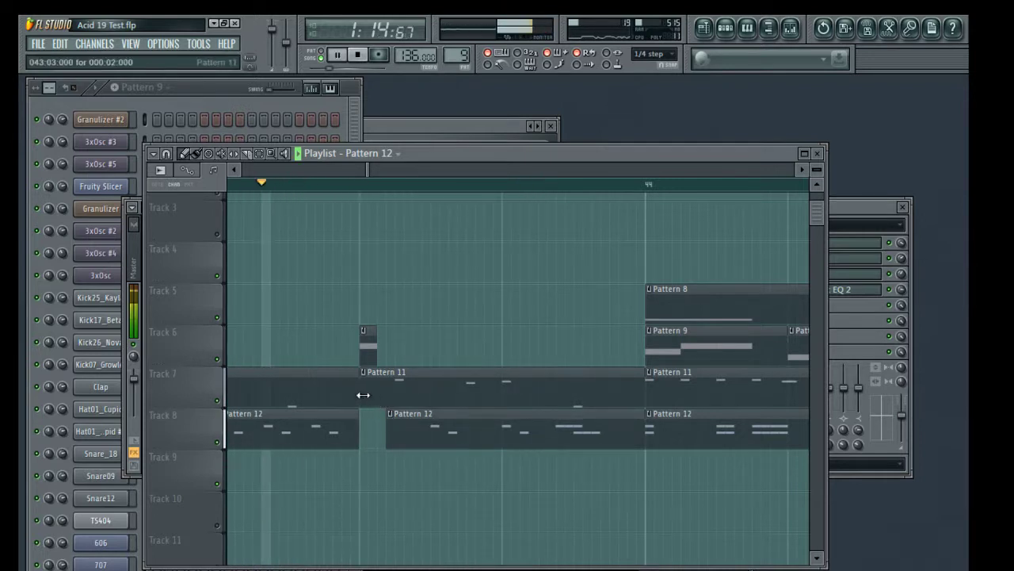
pyautogui.moveTo(362, 394); pyautogui.dragTo(431, 392)
pyautogui.scroll(-3, 367, 189)
pyautogui.click(367, 188)
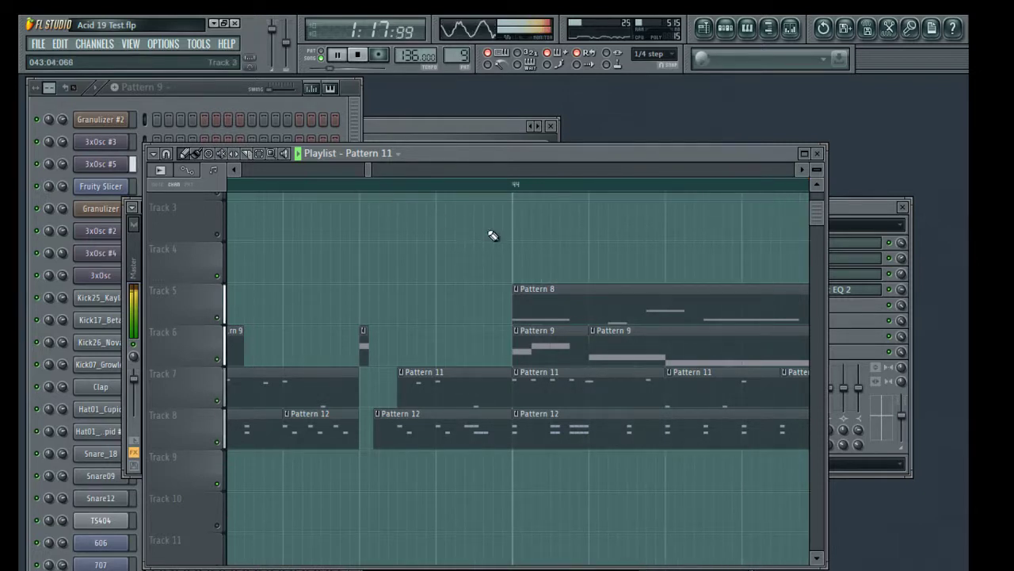
pyautogui.scroll(-2, 384, 190)
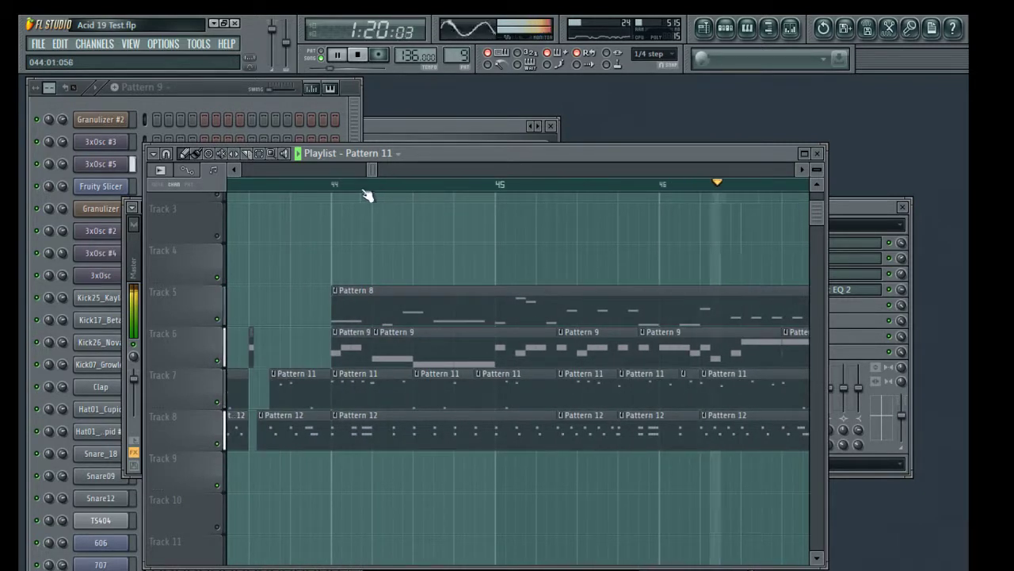
# Play the arrangement from bar 44 repeatedly to check how the section runs towards bar 45.
pyautogui.press('space')
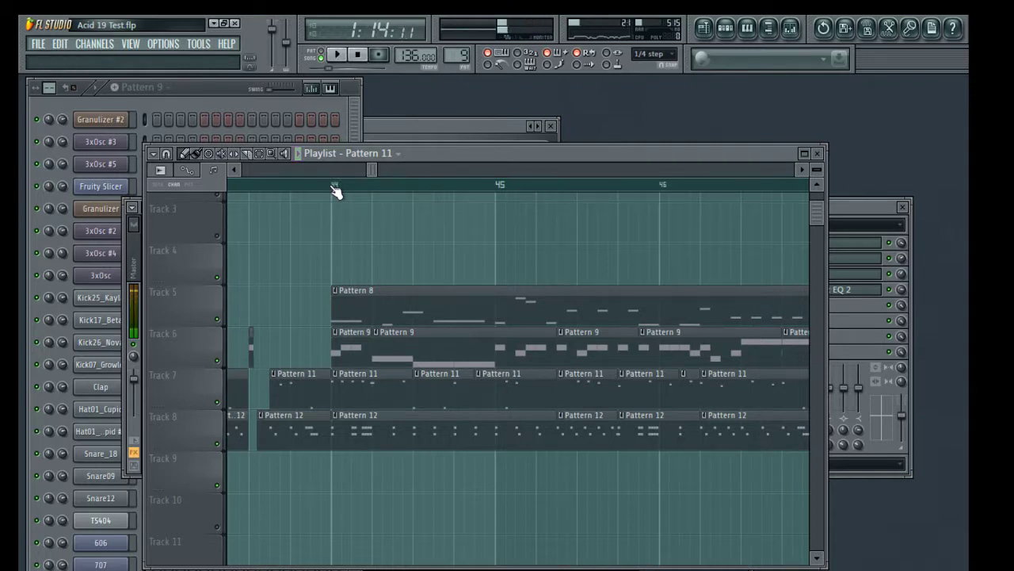
pyautogui.press('space')
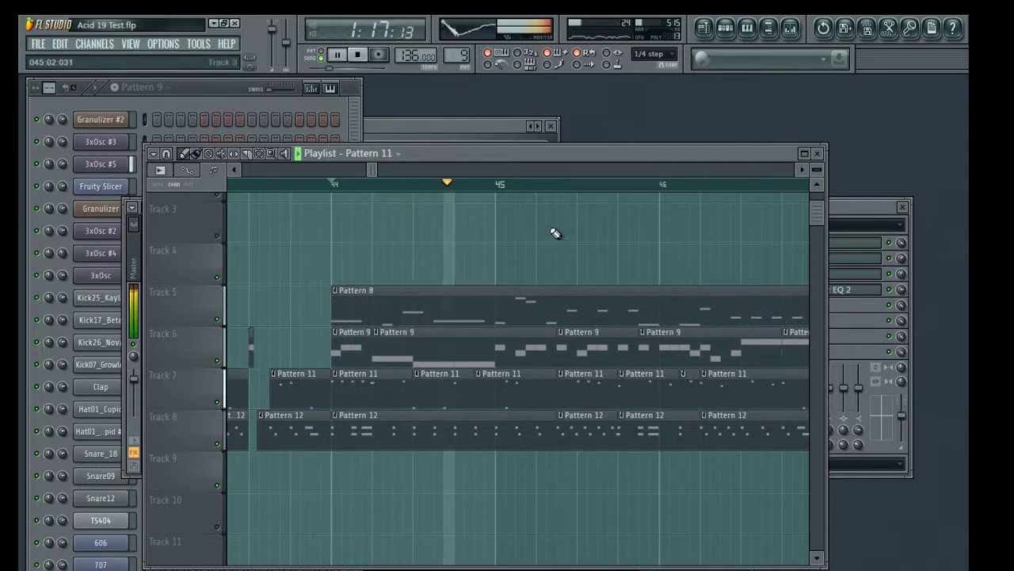
pyautogui.press('space')
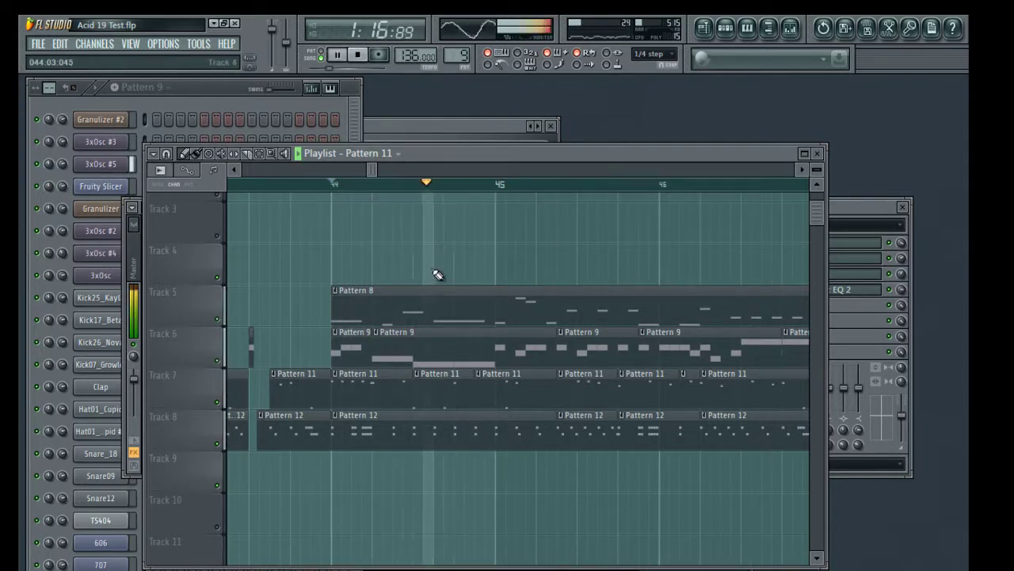
pyautogui.press('space')
pyautogui.moveTo(598, 244); pyautogui.dragTo(512, 249)
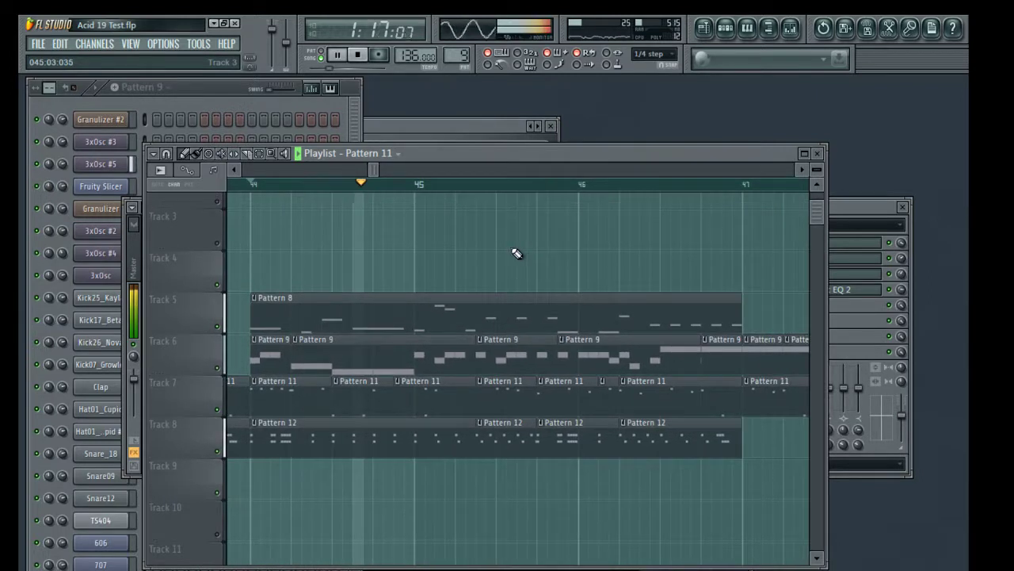
pyautogui.press('space')
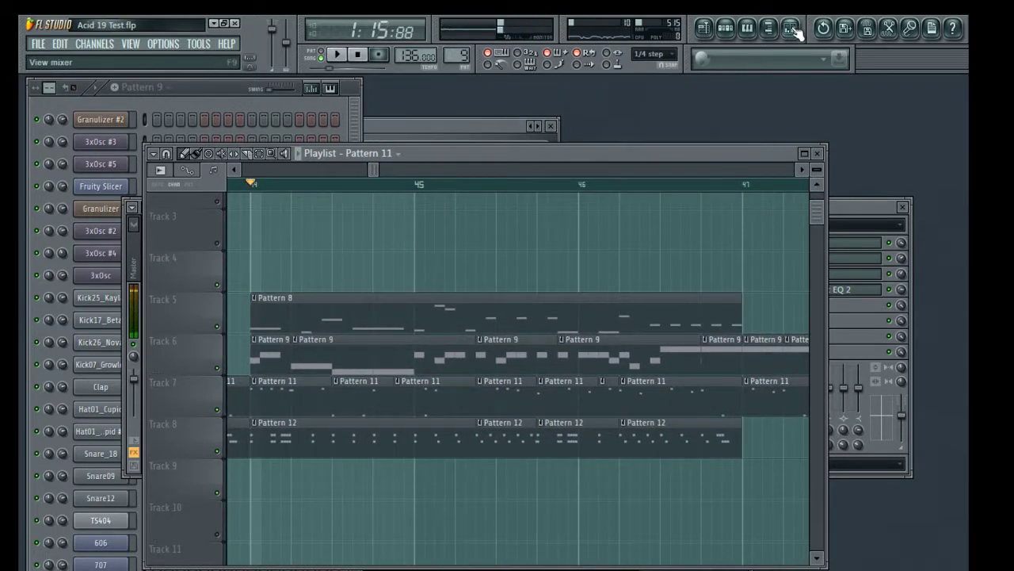
pyautogui.press('space')
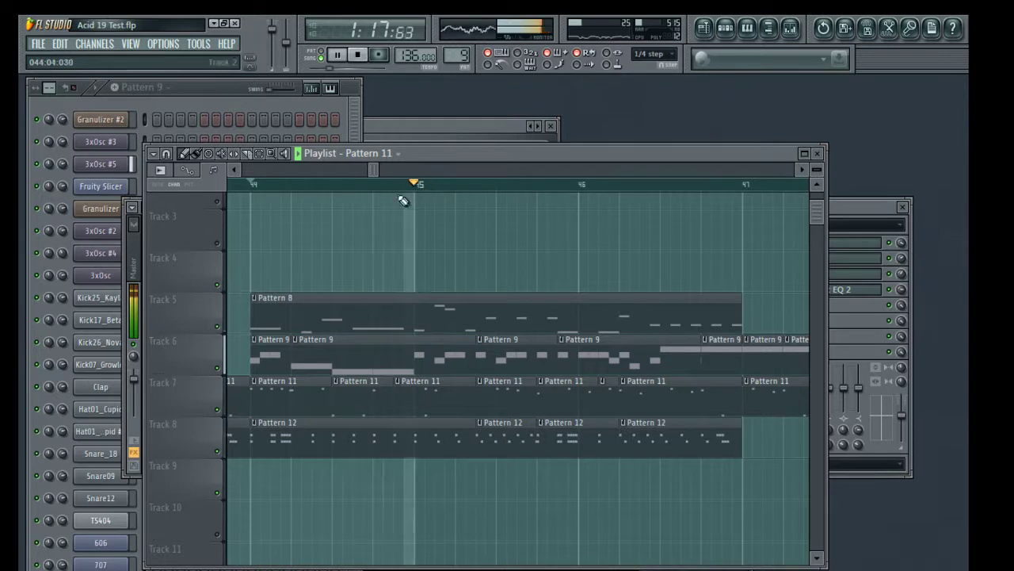
pyautogui.press('space')
# Slice the clips on tracks 5 to 8 at bars 45 and 46 and at beat 3 of both bars.
pyautogui.moveTo(413, 244); pyautogui.dragTo(414, 519)
pyautogui.moveTo(573, 205); pyautogui.dragTo(577, 505)
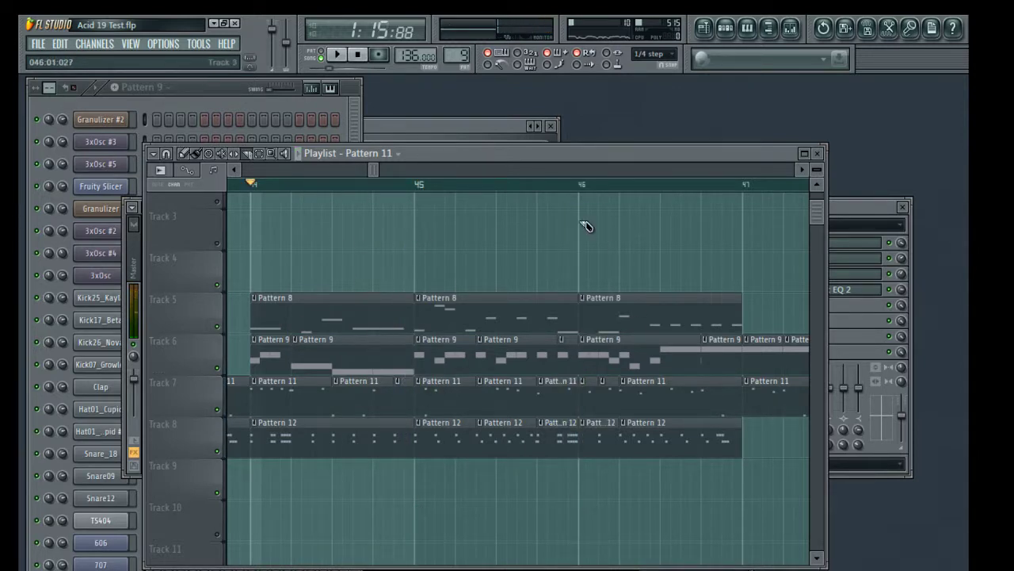
pyautogui.moveTo(673, 245); pyautogui.dragTo(661, 497)
pyautogui.moveTo(514, 204); pyautogui.dragTo(502, 543)
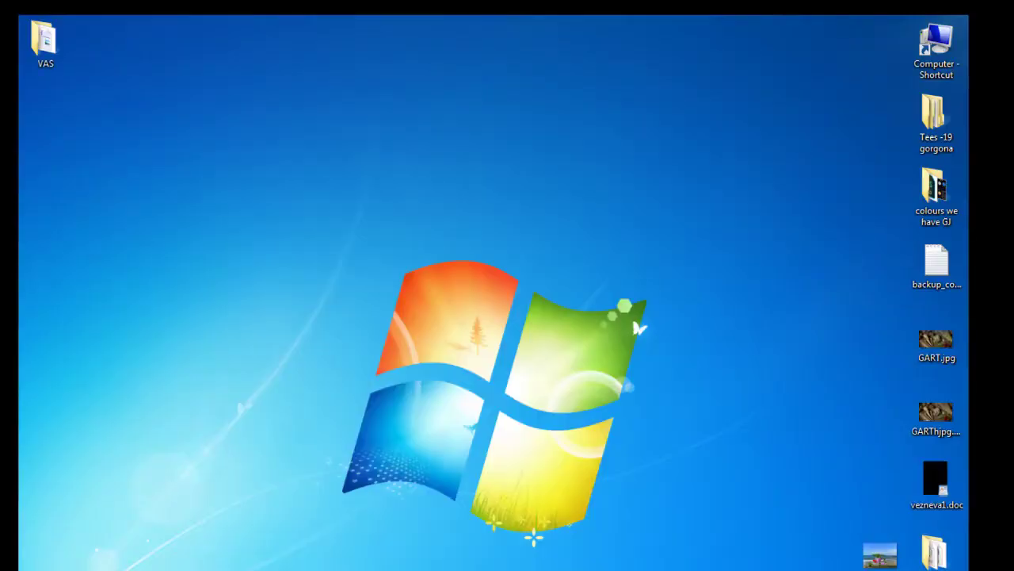
# Create a text document named notes on the desktop, open it and dismiss the Windows licensing notice.
pyautogui.rightClick(356, 222)
pyautogui.moveTo(436, 371)
pyautogui.click(583, 467)
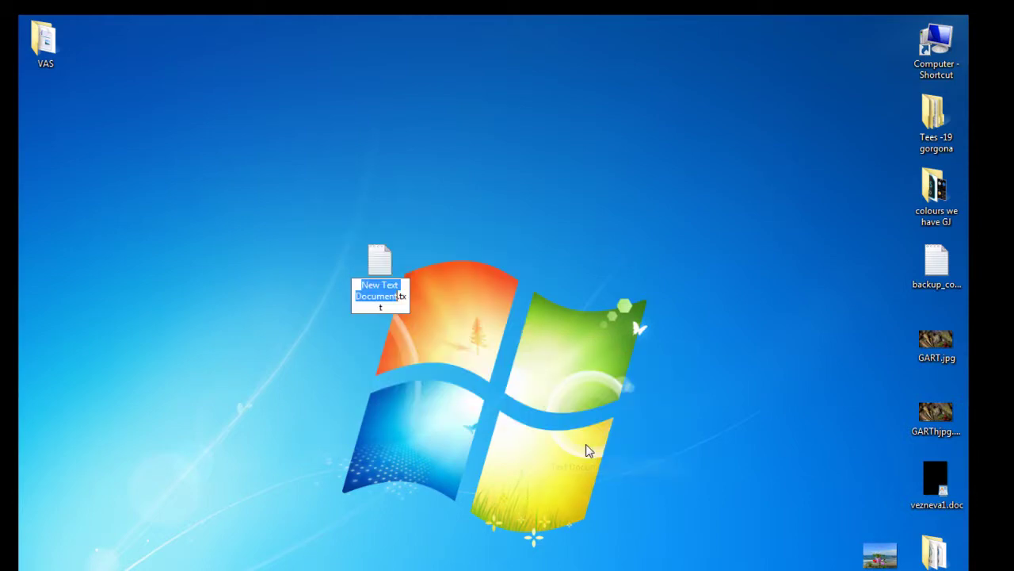
pyautogui.write('notes')
pyautogui.press('Return')
pyautogui.press('Return')
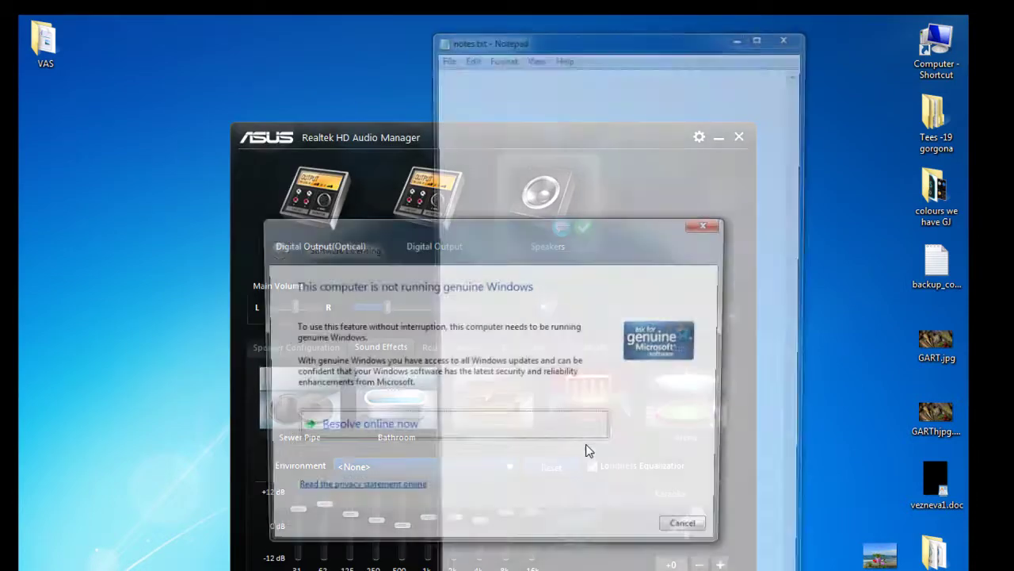
pyautogui.click(701, 224)
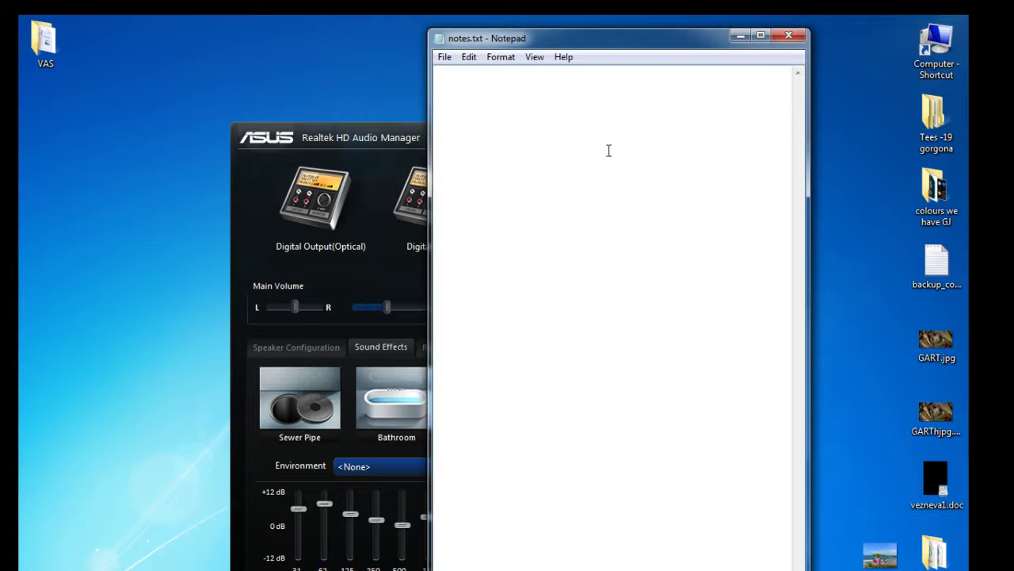
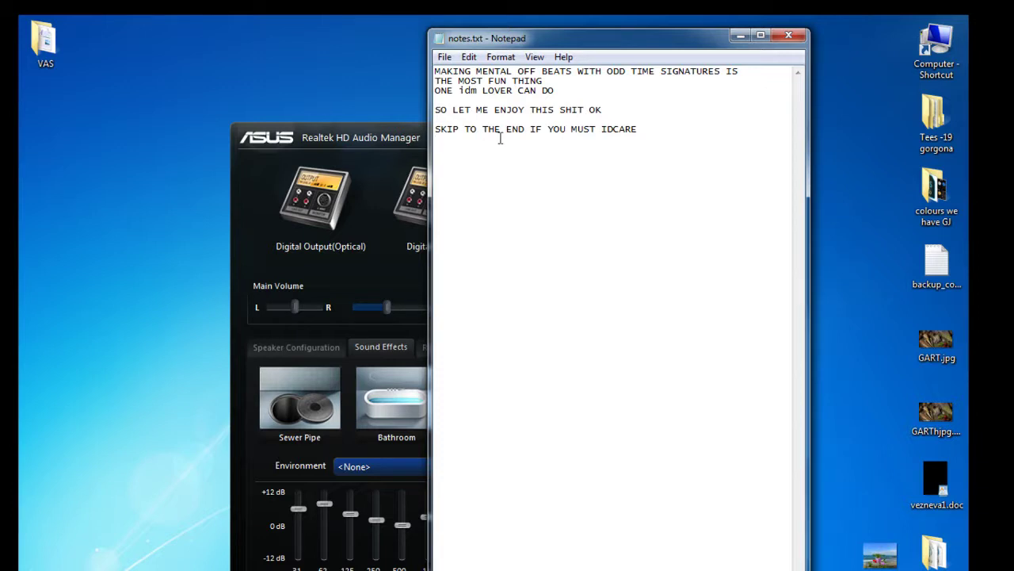
# Switch back to FL Studio and play the sliced section from bar 45.
pyautogui.hotkey('alt', 'Tab')
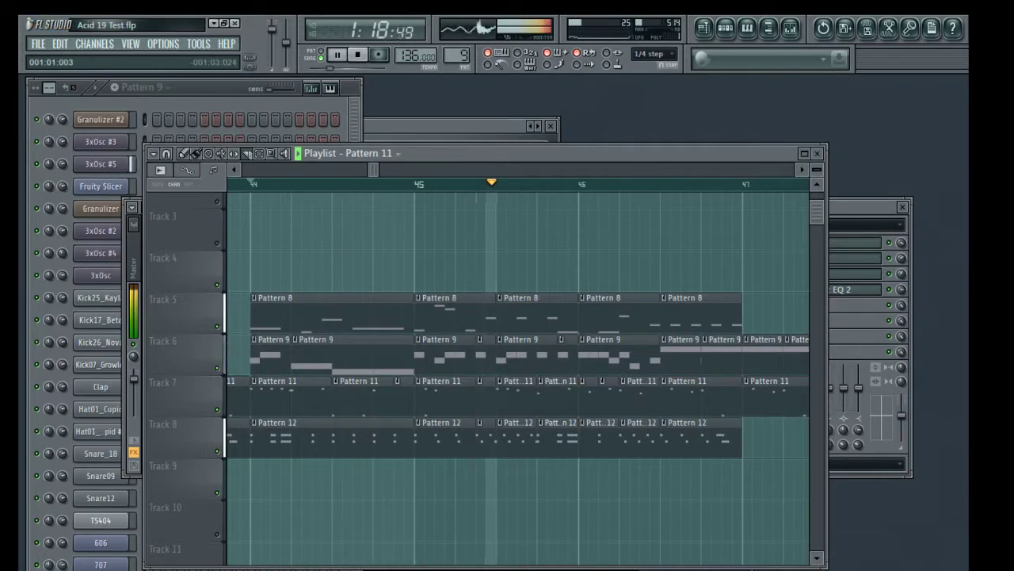
pyautogui.moveTo(373, 170); pyautogui.dragTo(371, 164)
pyautogui.press('space')
pyautogui.click(438, 188)
pyautogui.press('space')
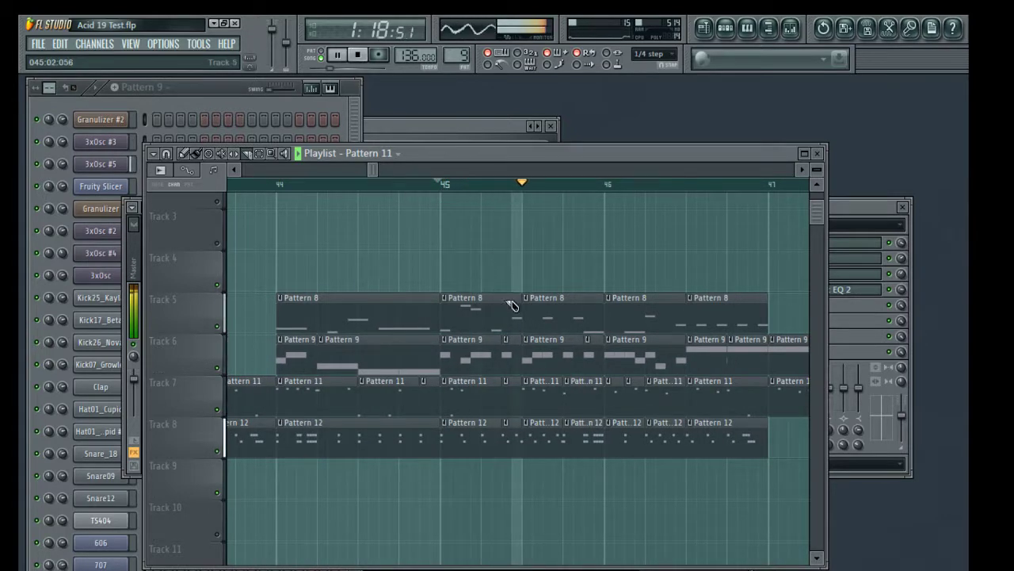
pyautogui.press('space')
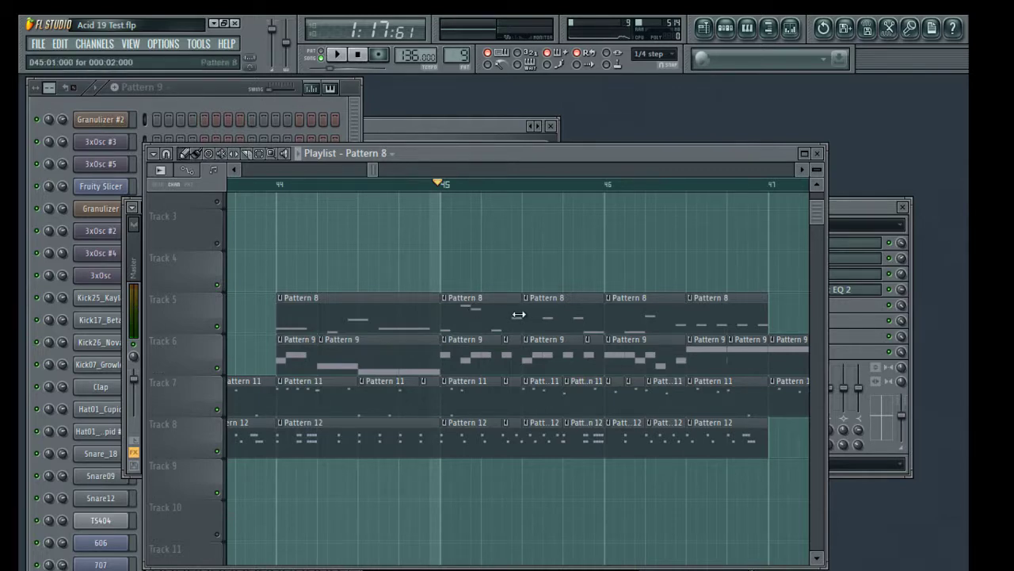
# Open the Pattern 8 clip at bar 45 in the piano roll and add two short high notes, E5 and D#5, from beat 3 of bar 2.
pyautogui.doubleClick(518, 314)
pyautogui.press('space')
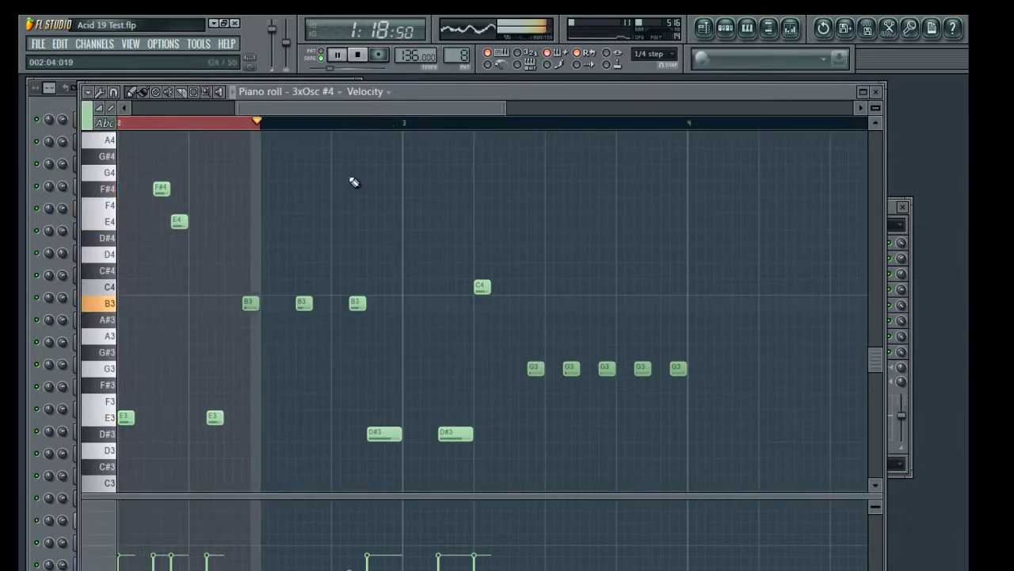
pyautogui.click(876, 91)
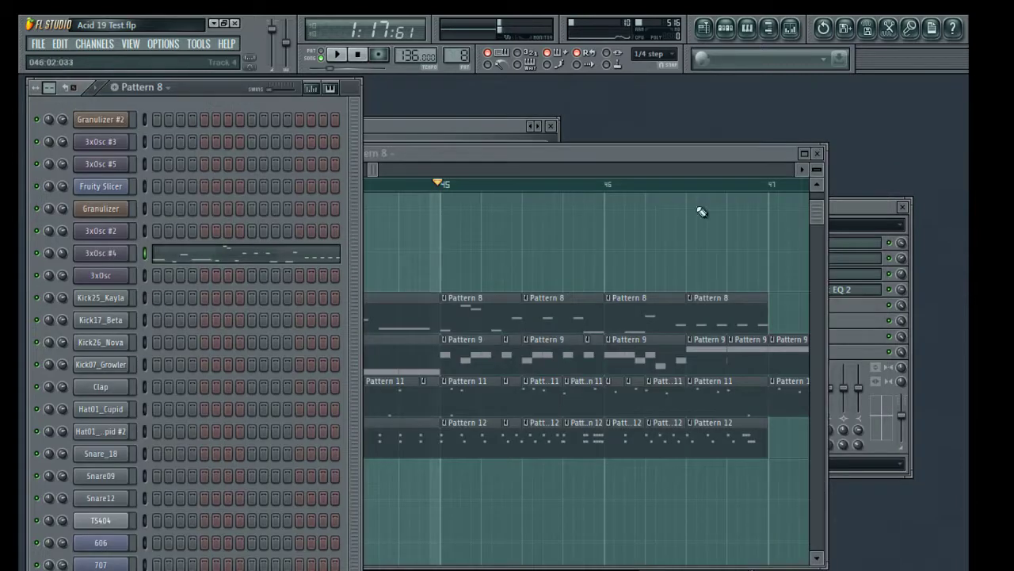
pyautogui.doubleClick(494, 301)
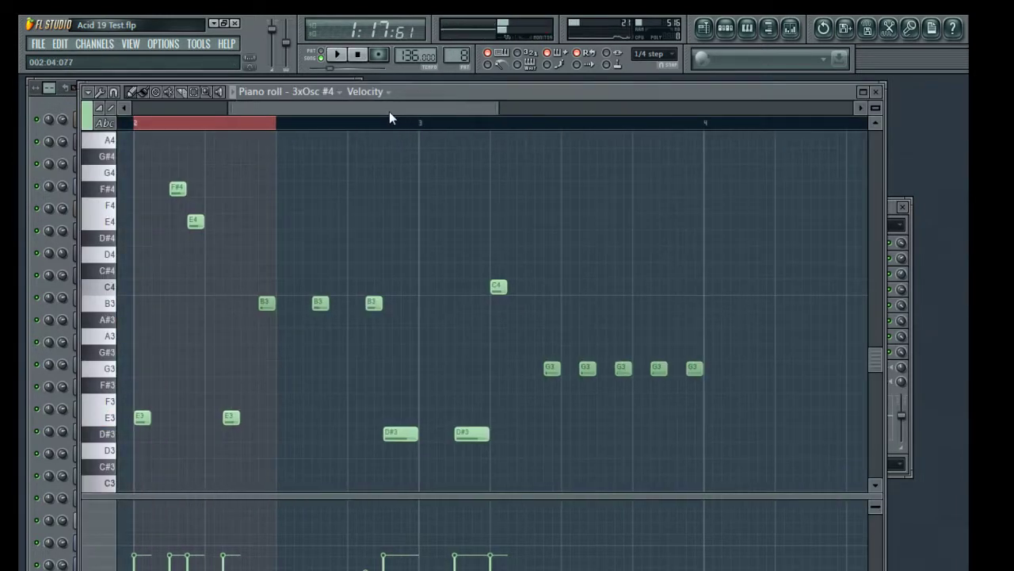
pyautogui.moveTo(389, 112); pyautogui.dragTo(378, 112)
pyautogui.click(323, 189)
pyautogui.rightClick(382, 190)
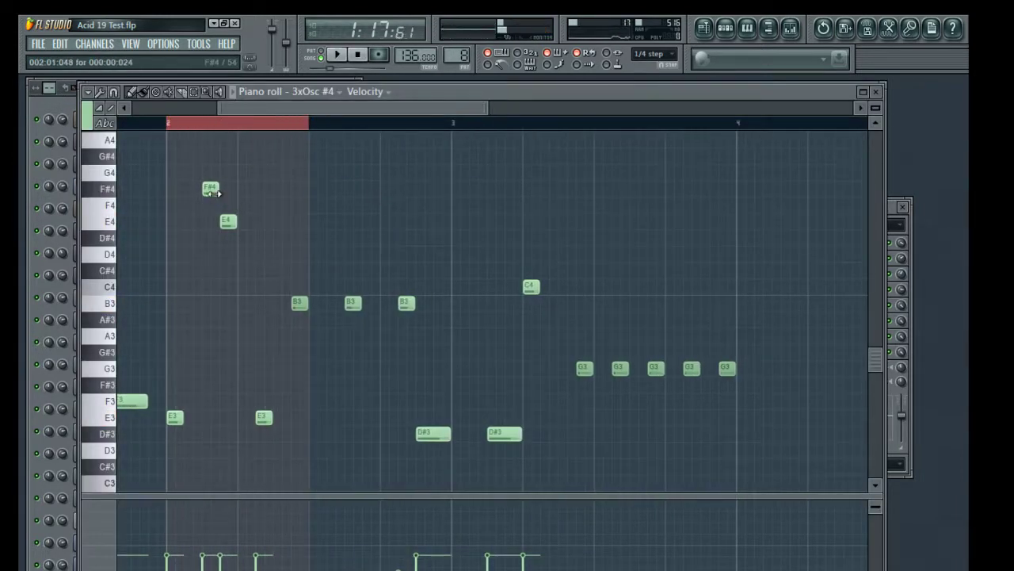
pyautogui.scroll(4, 301, 230)
pyautogui.click(311, 223)
pyautogui.click(328, 238)
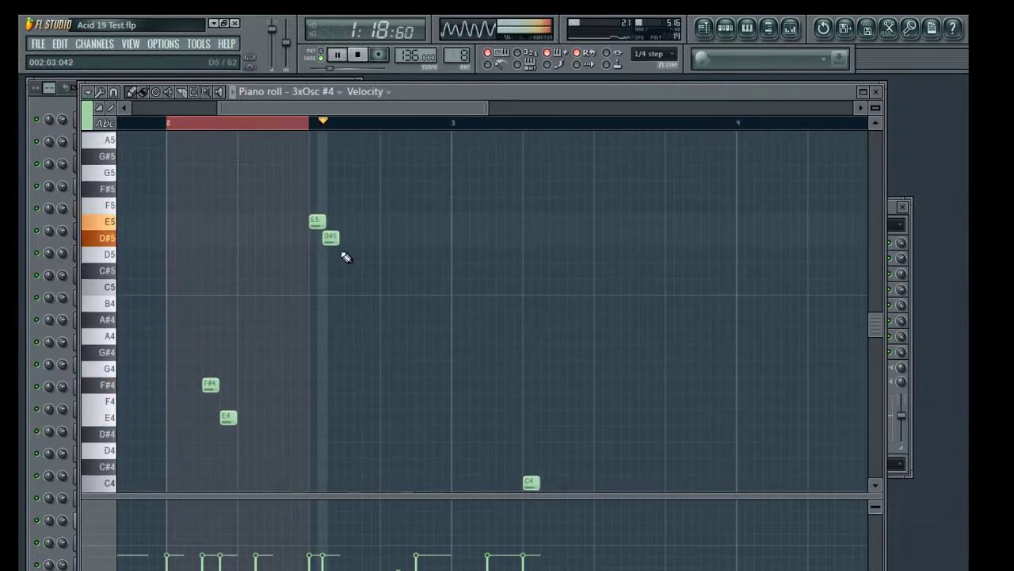
pyautogui.moveTo(339, 239)
pyautogui.mouseDown()
pyautogui.moveTo(350, 239)
pyautogui.moveTo(336, 240)
pyautogui.mouseUp()
# Lower the two high notes at beat 3 of bar 2 to C5 and A4 while playing the result.
pyautogui.scroll(-4, 365, 285)
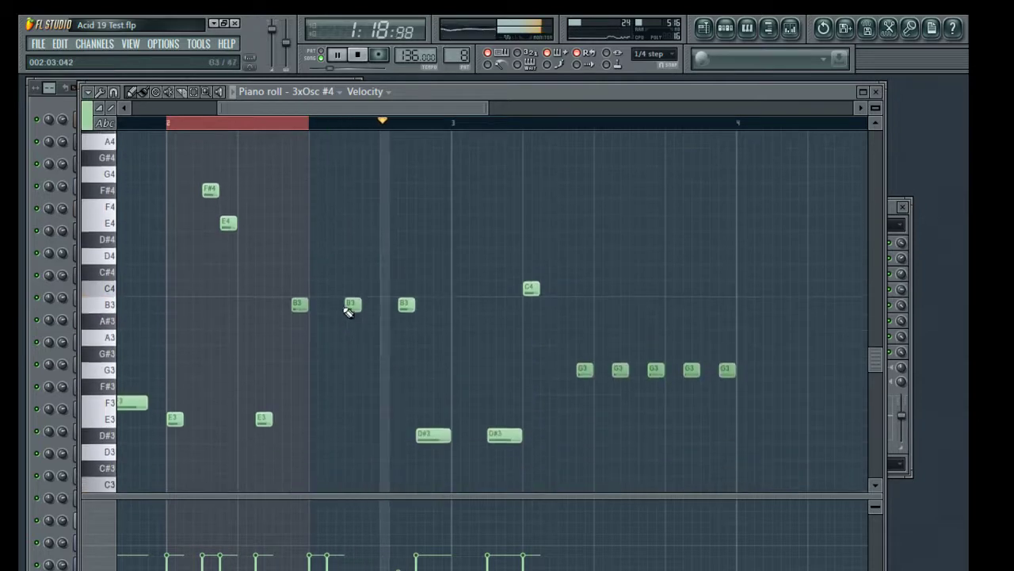
pyautogui.scroll(3, 345, 298)
pyautogui.moveTo(342, 193)
pyautogui.mouseDown()
pyautogui.moveTo(320, 178)
pyautogui.moveTo(314, 230)
pyautogui.moveTo(315, 198)
pyautogui.moveTo(333, 286)
pyautogui.mouseUp()
pyautogui.press('space')
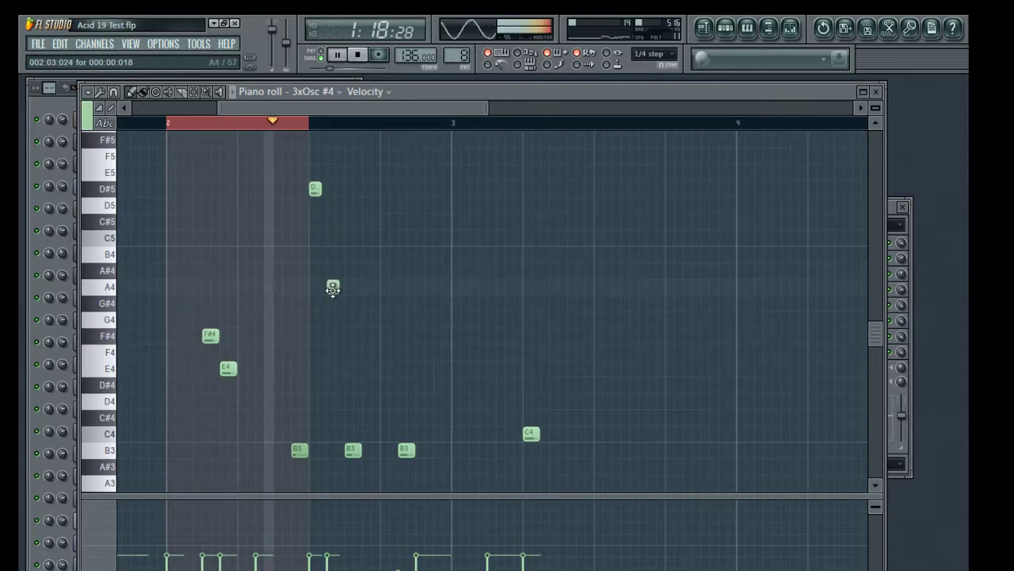
pyautogui.moveTo(315, 192); pyautogui.dragTo(316, 249)
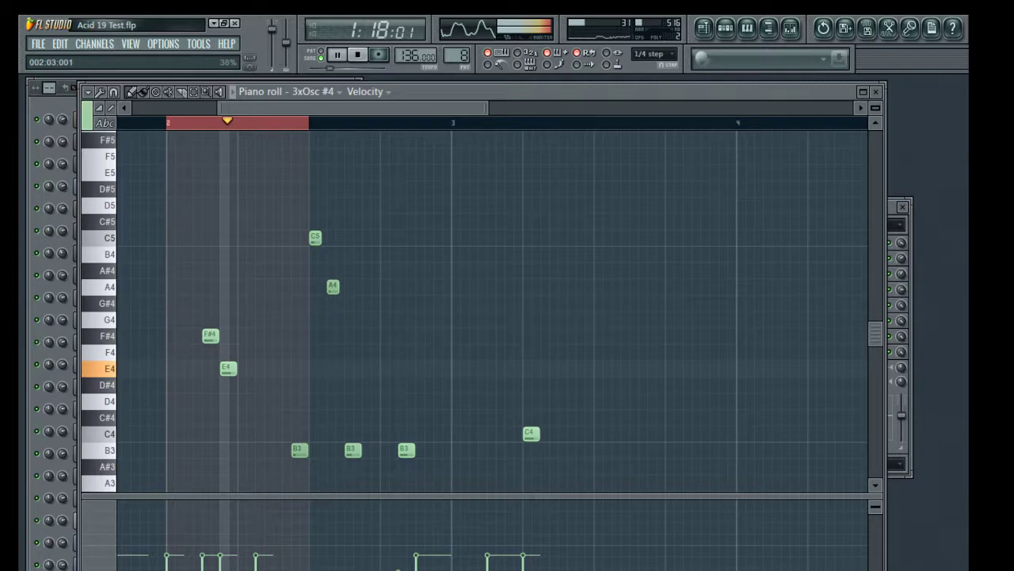
# Shorten the E3 note in beat 2 of bar 2, add an equally short D#4 note just after it and play the result.
pyautogui.click(270, 384)
pyautogui.press('space')
pyautogui.scroll(-3, 270, 401)
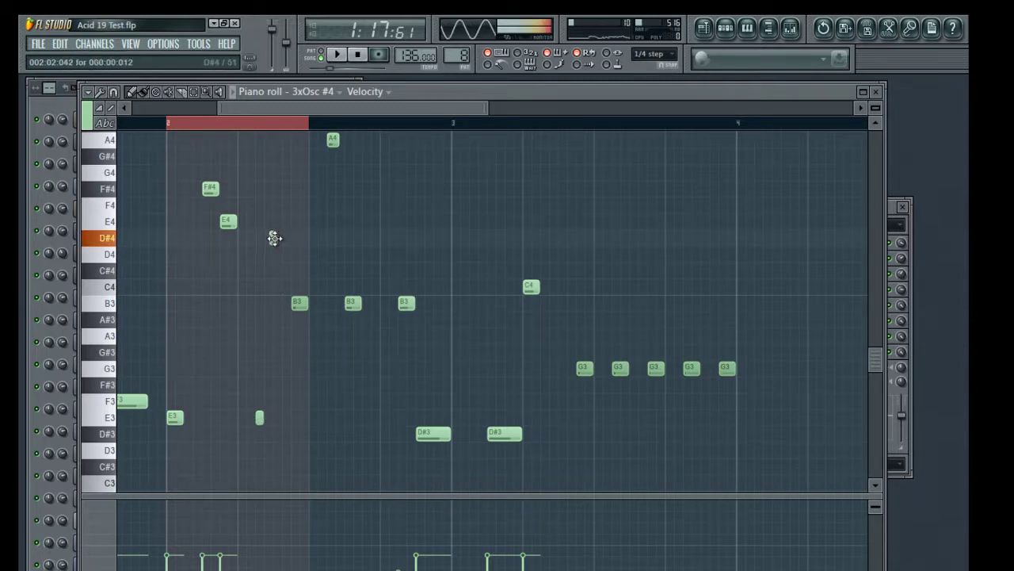
pyautogui.click(277, 237)
pyautogui.press('space')
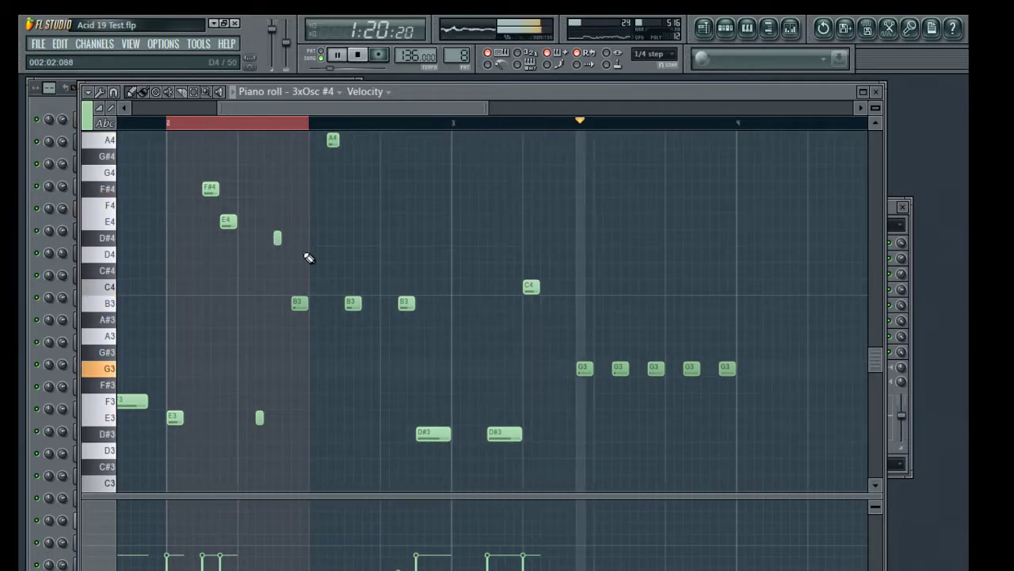
# Move the C5 note at beat 3 of bar 2 down to D#4 and the A4 note to beat 4.
pyautogui.scroll(5, 478, 241)
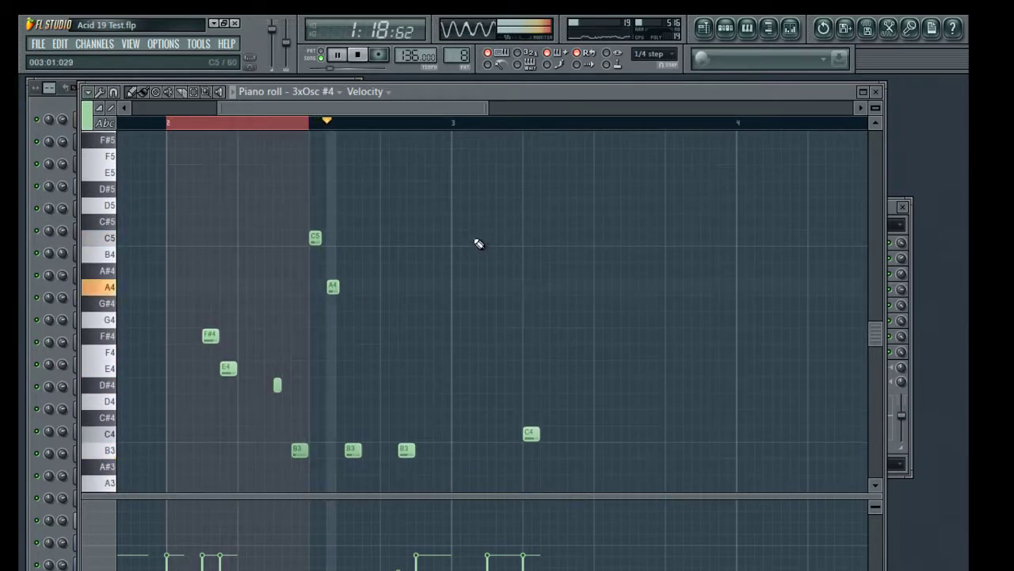
pyautogui.press('space')
pyautogui.moveTo(315, 238); pyautogui.dragTo(315, 384)
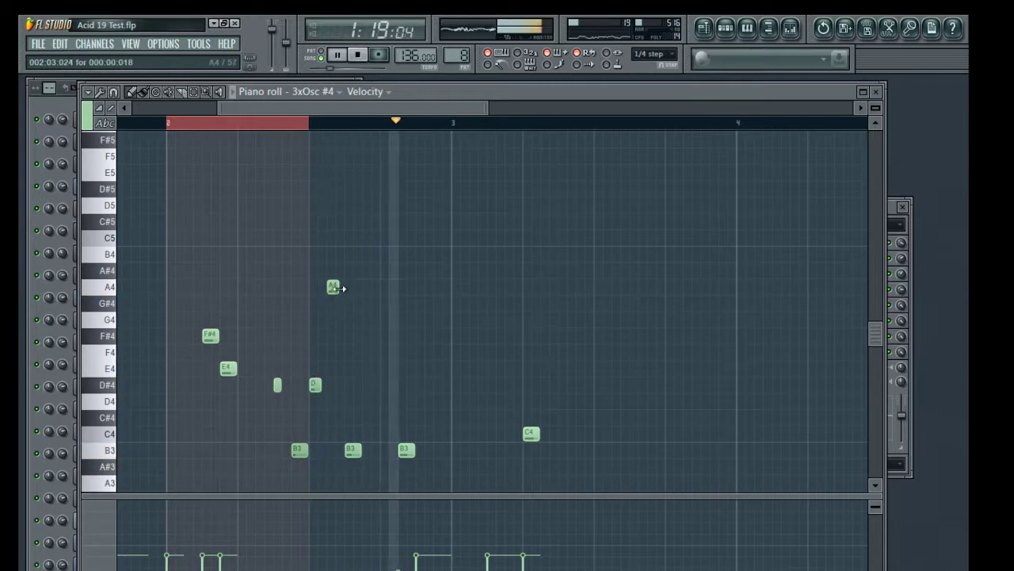
pyautogui.moveTo(332, 287); pyautogui.dragTo(383, 290)
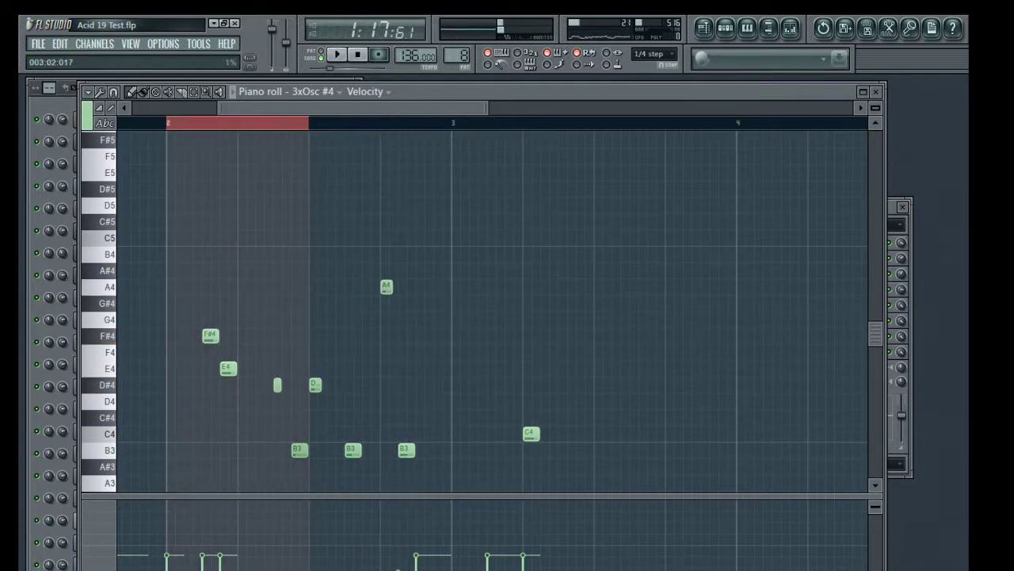
# Replace the C4 note at beat 2 of bar 3 with a shorter G4 note, checking it against playback.
pyautogui.hotkey('alt', 'Tab')
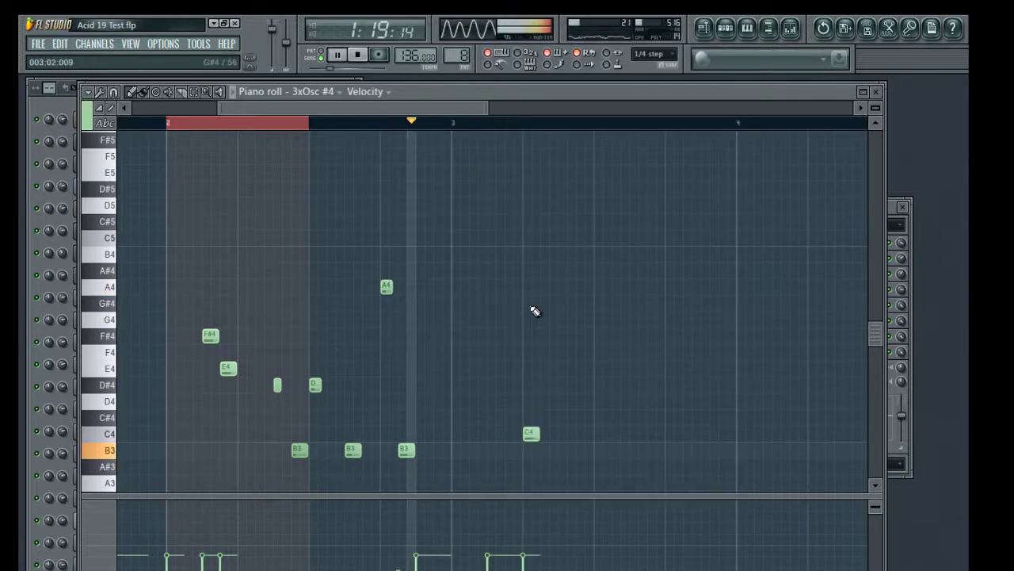
pyautogui.press('space')
pyautogui.press('space')
pyautogui.rightClick(531, 433)
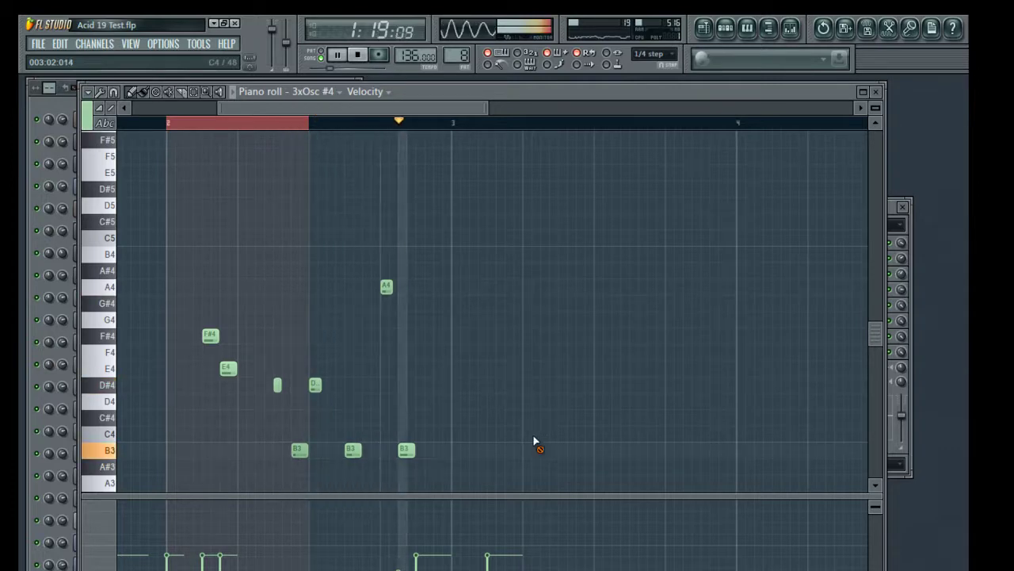
pyautogui.press('space')
pyautogui.click(531, 304)
pyautogui.moveTo(535, 306); pyautogui.dragTo(527, 302)
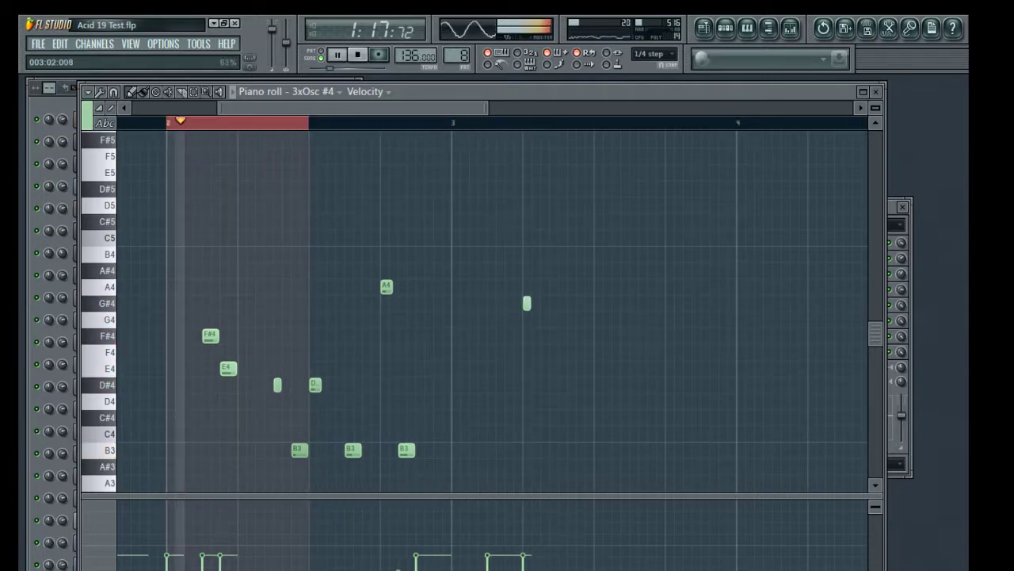
pyautogui.moveTo(528, 302); pyautogui.dragTo(529, 319)
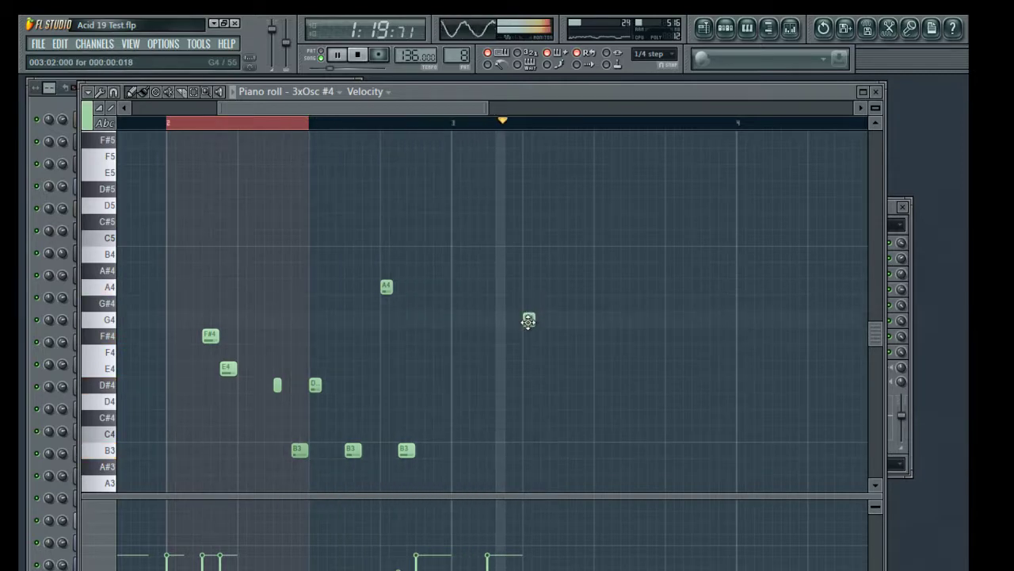
# Add short D4 and B3 notes after the G4 note in beat 2 of bar 3 to form a descending run.
pyautogui.scroll(-3, 550, 334)
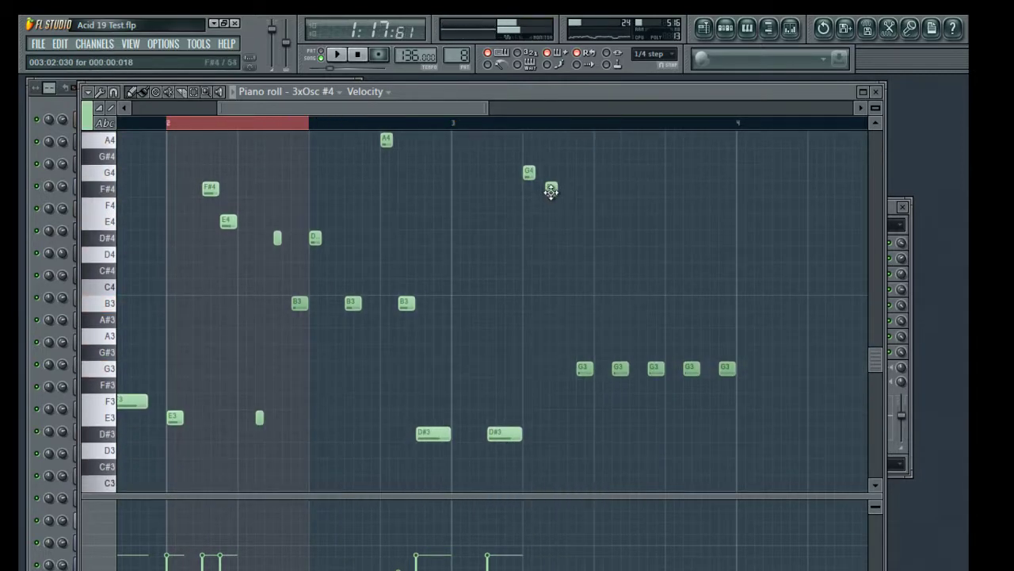
pyautogui.click(542, 238)
pyautogui.moveTo(543, 253); pyautogui.dragTo(545, 255)
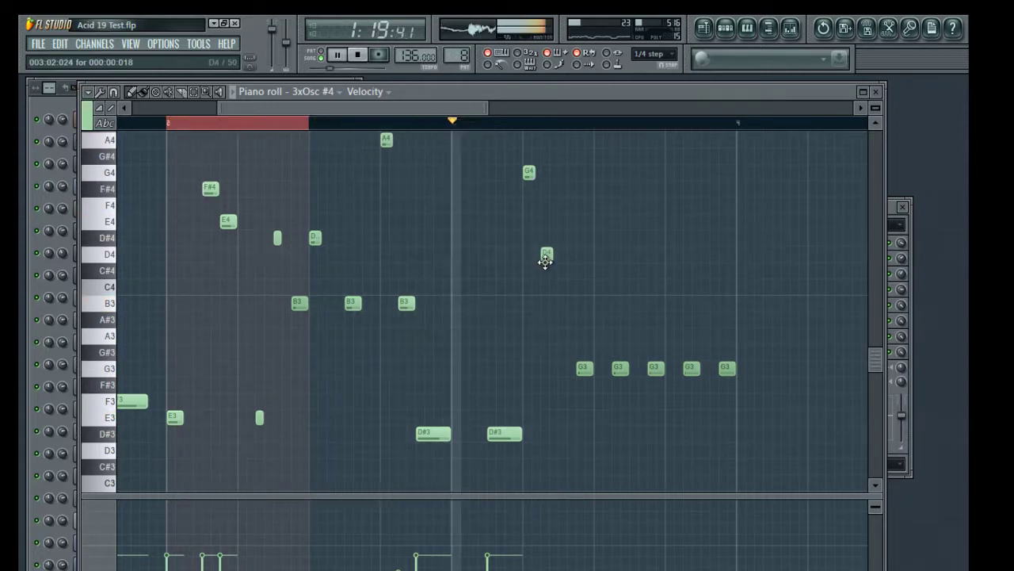
pyautogui.click(563, 303)
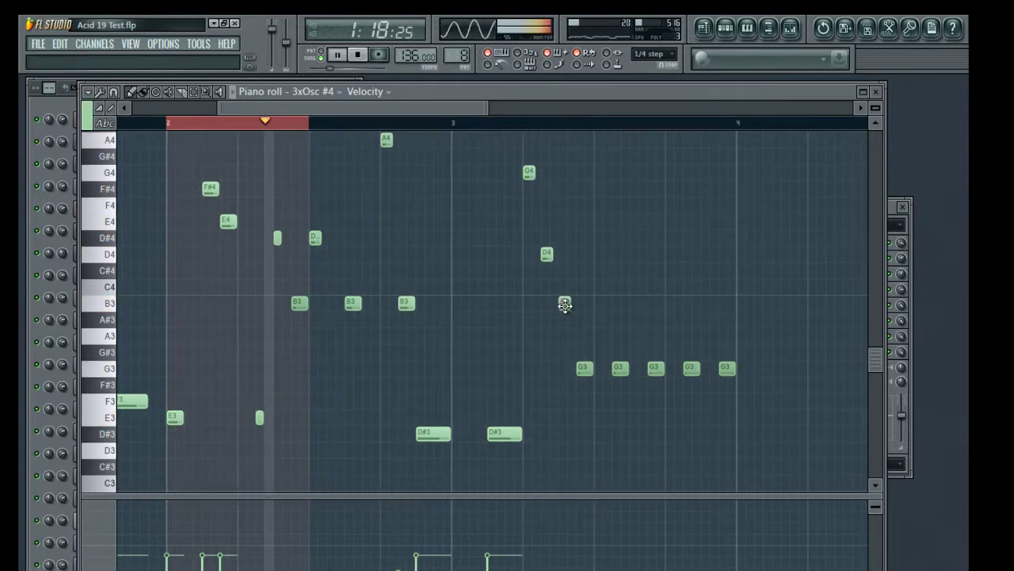
# Delete the short B3 note in beat 2 of bar 3, shorten the last B3 note in bar 2 and close the piano roll.
pyautogui.rightClick(564, 304)
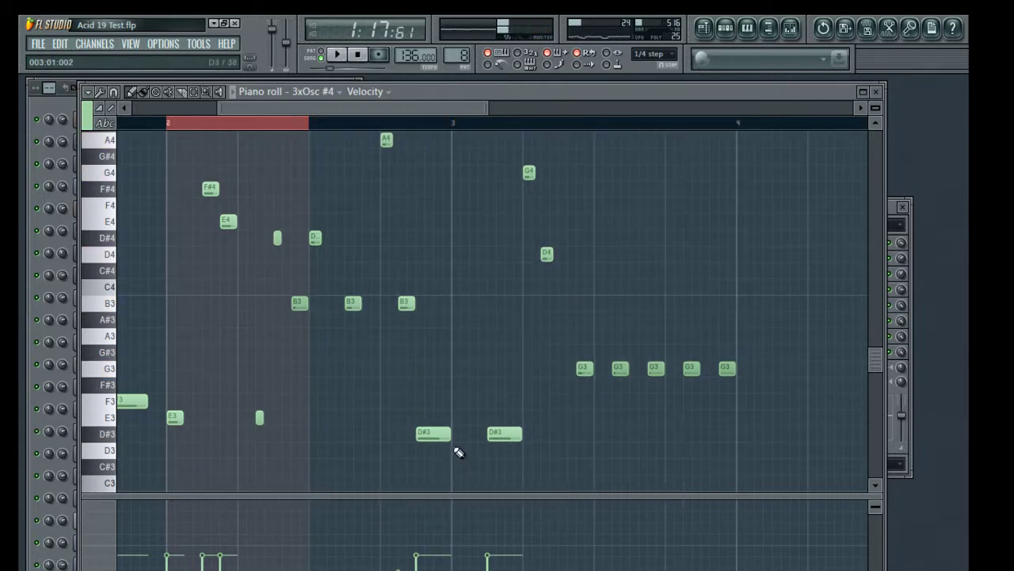
pyautogui.moveTo(443, 435)
pyautogui.mouseDown()
pyautogui.moveTo(426, 435)
pyautogui.moveTo(446, 434)
pyautogui.mouseUp()
pyautogui.press('space')
pyautogui.press('space')
pyautogui.moveTo(412, 303); pyautogui.dragTo(404, 306)
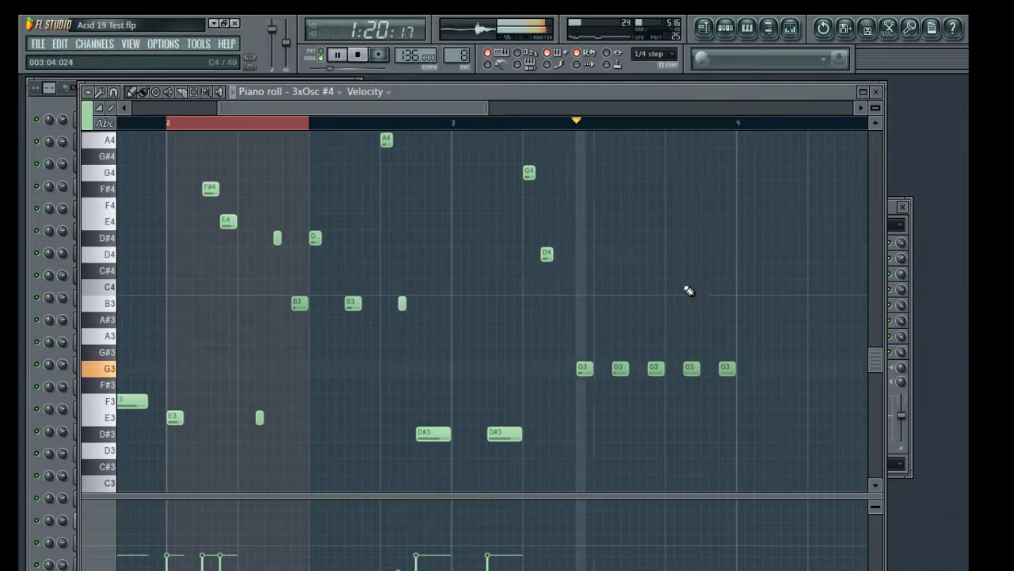
pyautogui.click(876, 93)
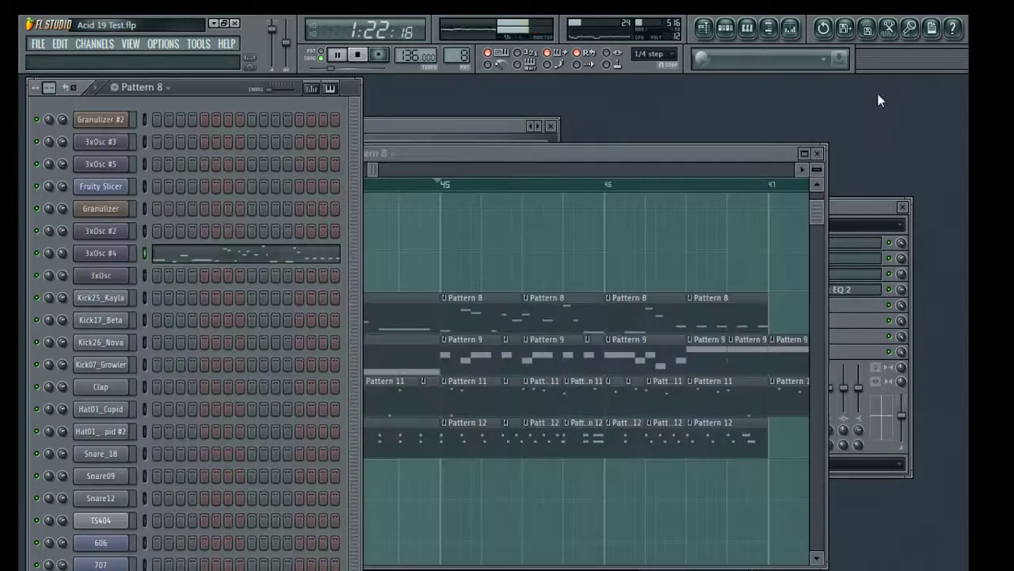
# Play the arrangement through bars 45 and 46 to check the reworked Pattern 8 melody.
pyautogui.click(421, 155)
pyautogui.press('space')
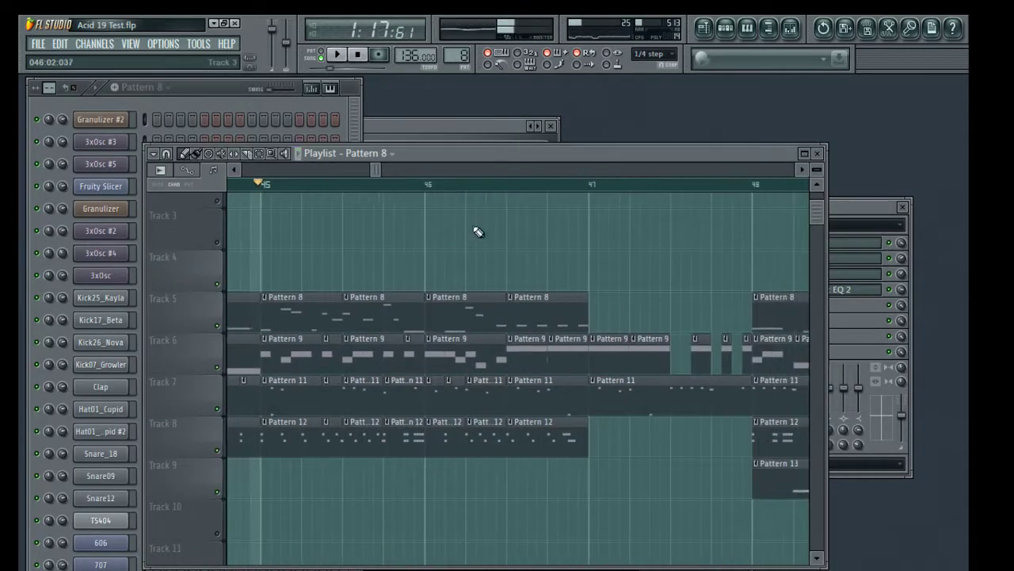
pyautogui.press('space')
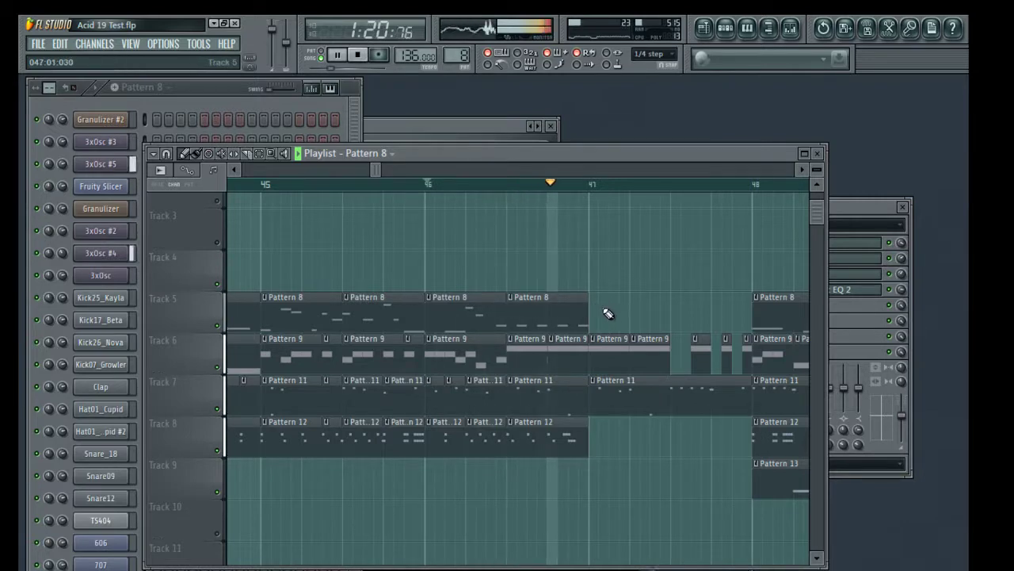
pyautogui.press('space')
# Add a Pattern 8 clip on Track 4, trim it to a short slice at the start of bar 47 and play it.
pyautogui.scroll(3, 543, 233)
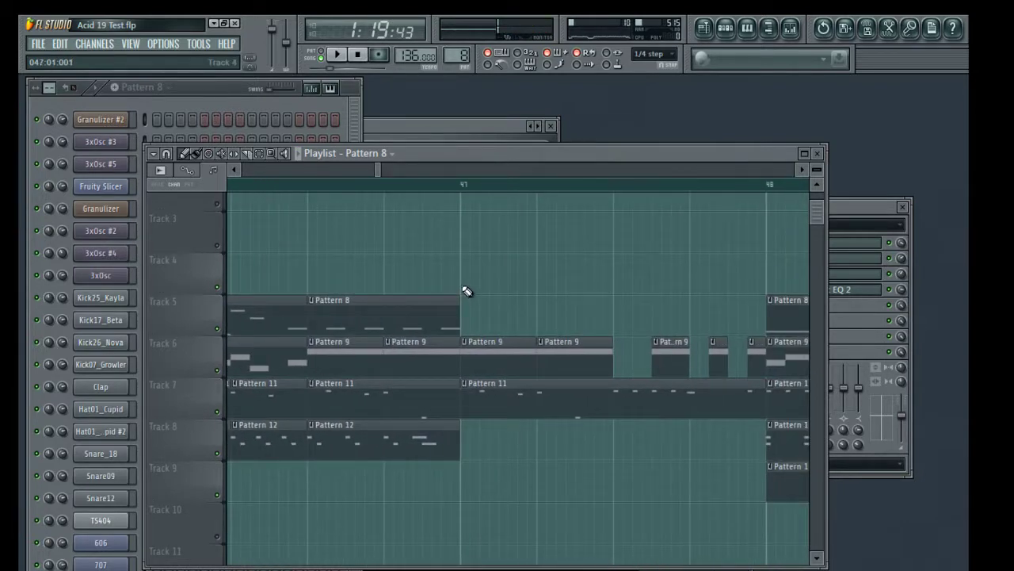
pyautogui.click(466, 291)
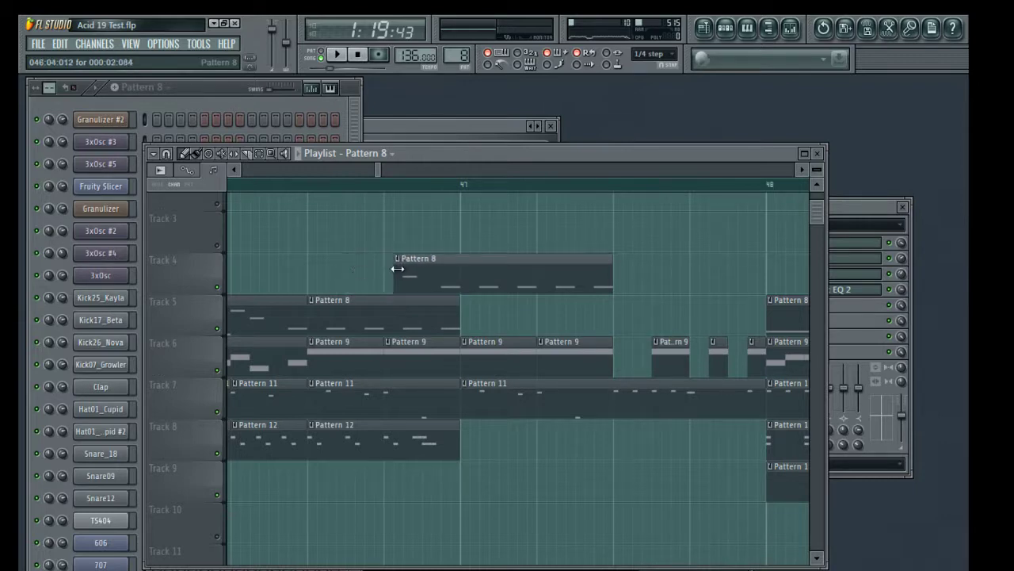
pyautogui.moveTo(612, 274); pyautogui.dragTo(525, 280)
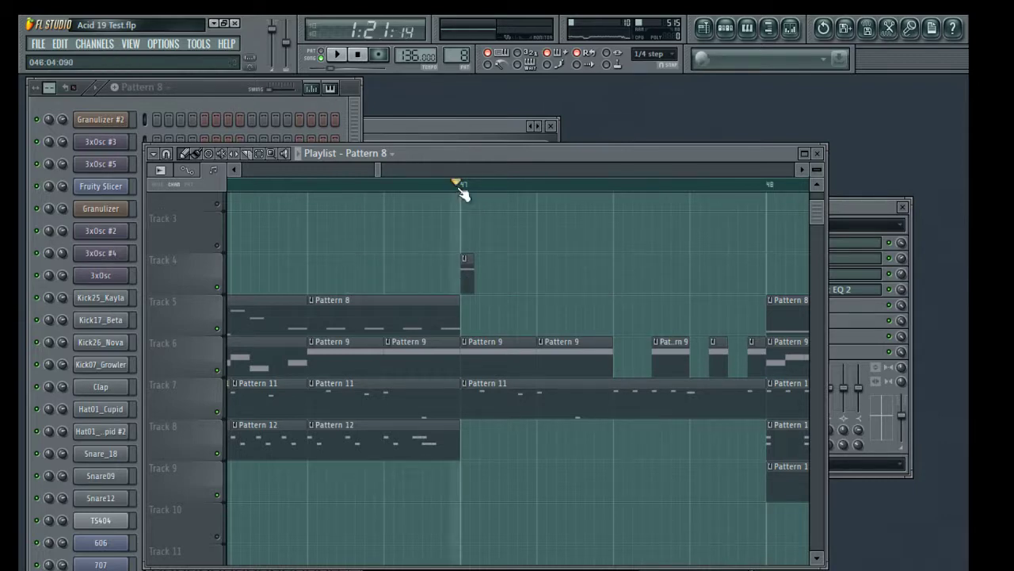
pyautogui.press('space')
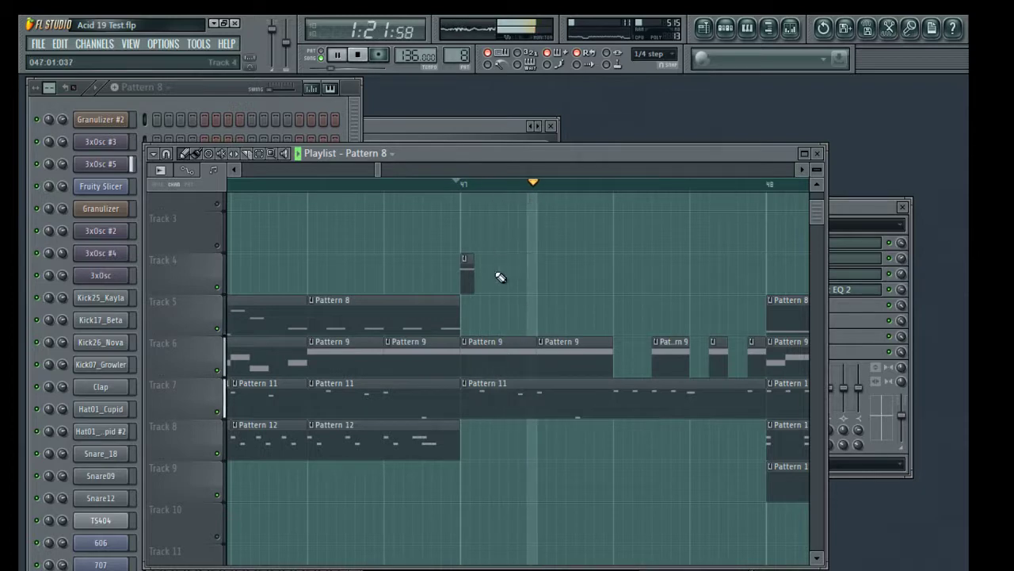
# Add three more short Pattern 8 slices on Track 4 in bar 47: on beat 2, midway through beat 3 and inside beat 4.
pyautogui.click(543, 280)
pyautogui.press('space')
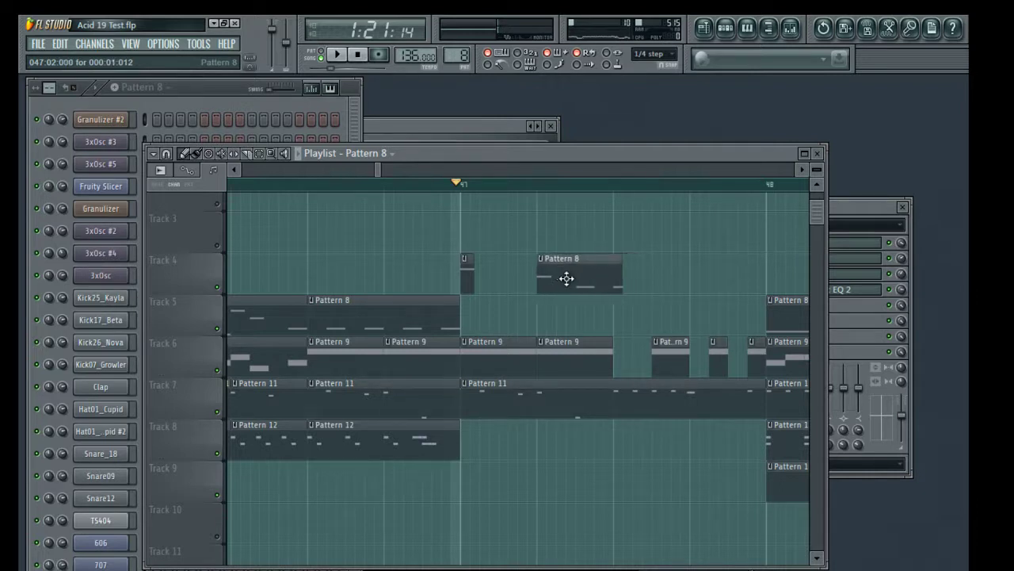
pyautogui.press('space')
pyautogui.moveTo(619, 278); pyautogui.dragTo(575, 275)
pyautogui.press('space')
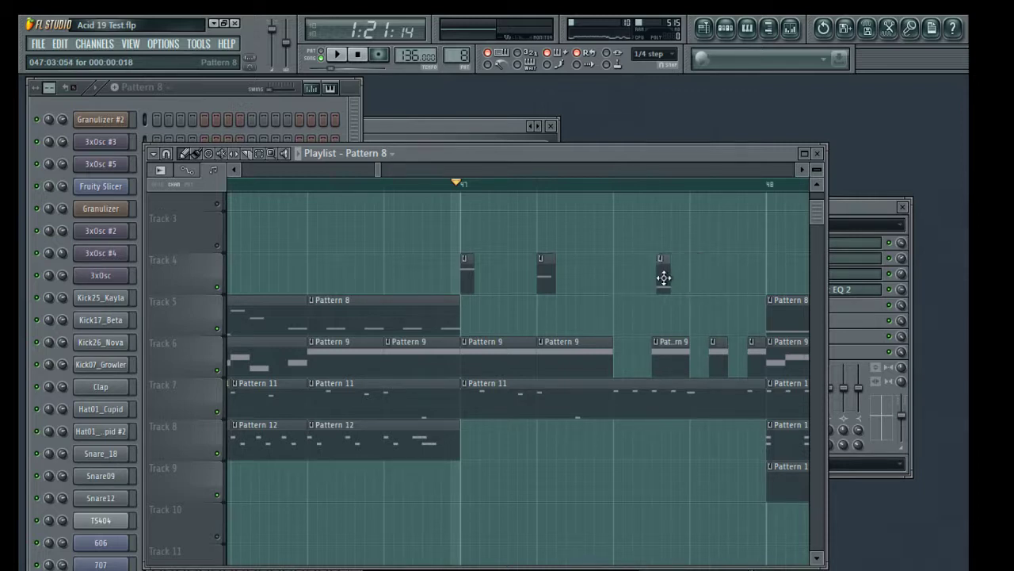
pyautogui.moveTo(734, 292); pyautogui.dragTo(650, 291)
pyautogui.click(611, 286)
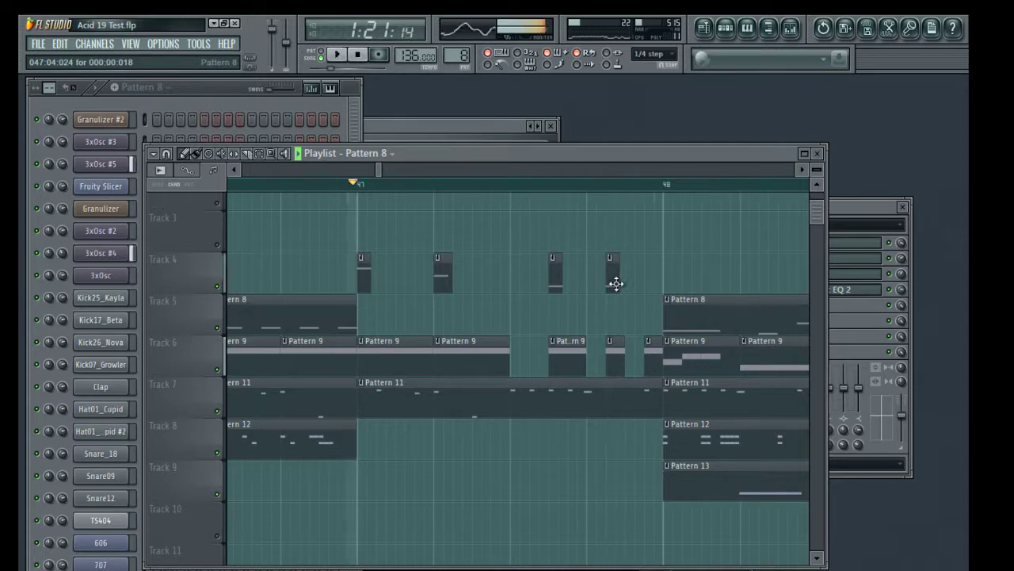
# Try a fifth, very short Pattern 8 slice on Track 4 at the end of bar 47, then remove it.
pyautogui.click(640, 279)
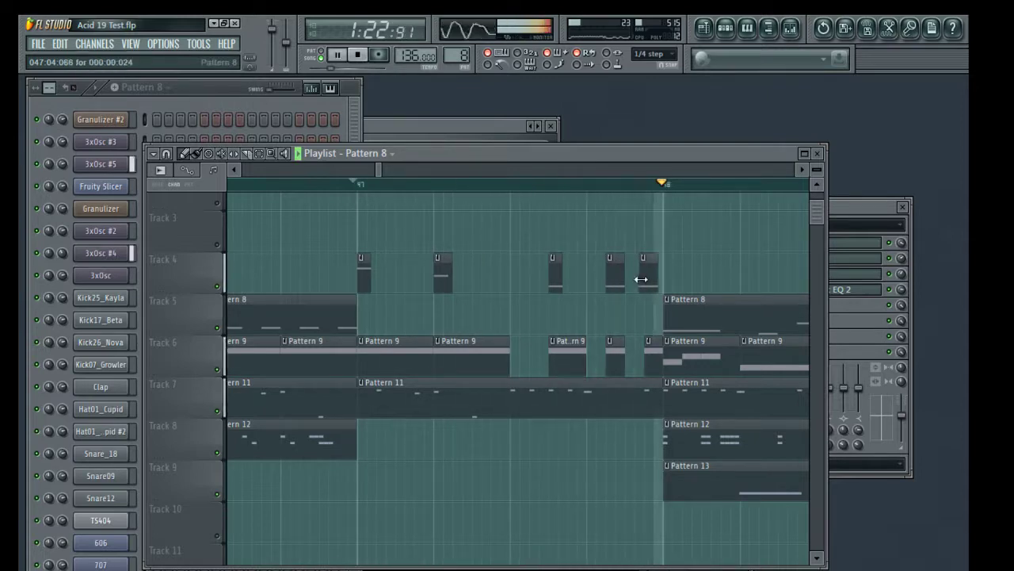
pyautogui.press('space')
pyautogui.moveTo(656, 277); pyautogui.dragTo(650, 278)
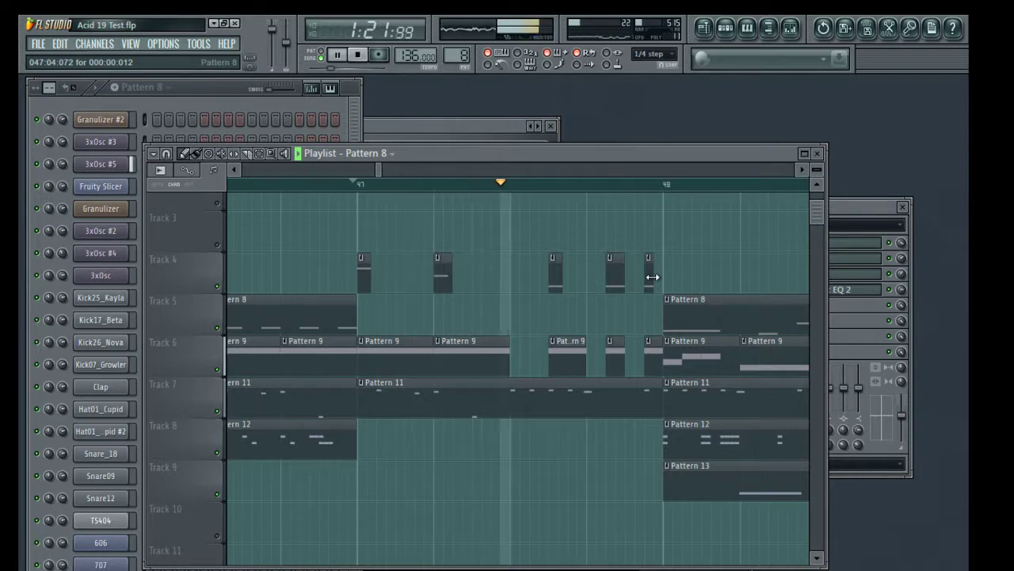
pyautogui.rightClick(649, 277)
# Trim the Pattern 11 clip on Track 7 back into beat 4 of bar 47, shorten the last Pattern 9 slice there and check by playback.
pyautogui.moveTo(659, 402); pyautogui.dragTo(607, 390)
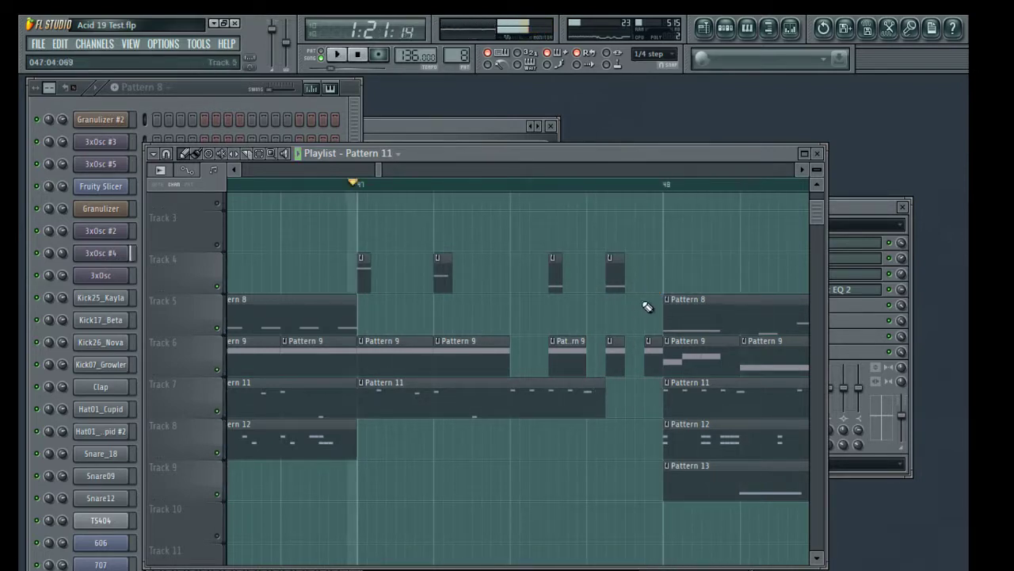
pyautogui.moveTo(654, 335); pyautogui.dragTo(651, 350)
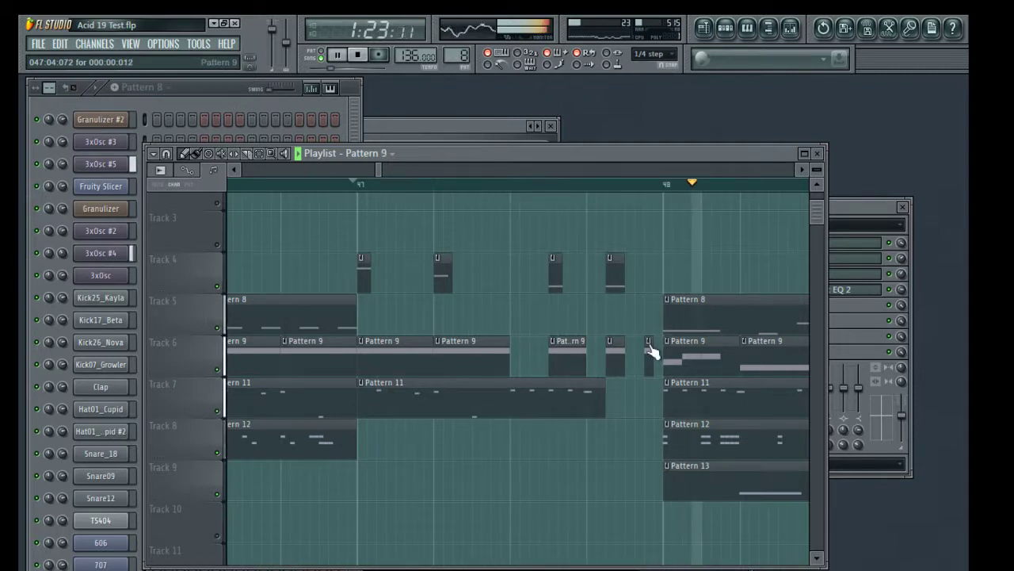
pyautogui.press('space')
pyautogui.moveTo(715, 266); pyautogui.dragTo(394, 306)
pyautogui.moveTo(496, 293); pyautogui.dragTo(520, 279)
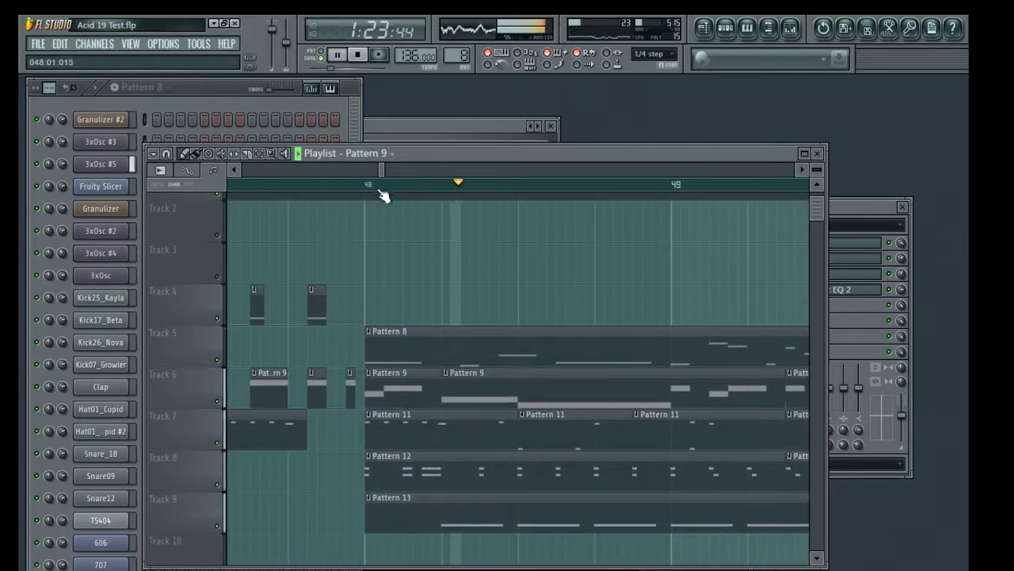
pyautogui.moveTo(395, 240)
pyautogui.mouseDown()
pyautogui.moveTo(459, 267)
pyautogui.moveTo(581, 253)
pyautogui.moveTo(554, 284)
pyautogui.mouseUp()
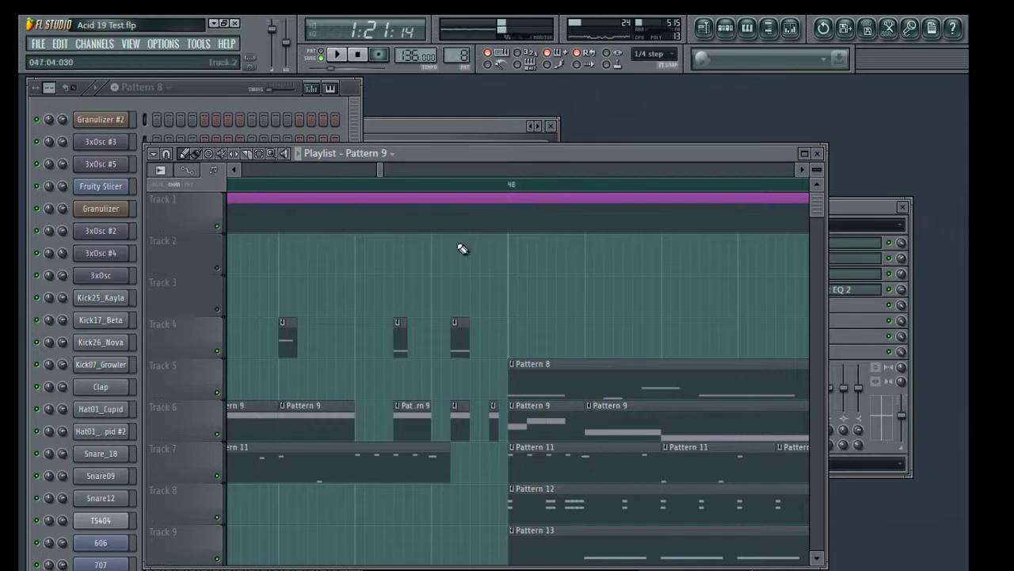
pyautogui.moveTo(548, 246); pyautogui.dragTo(526, 244)
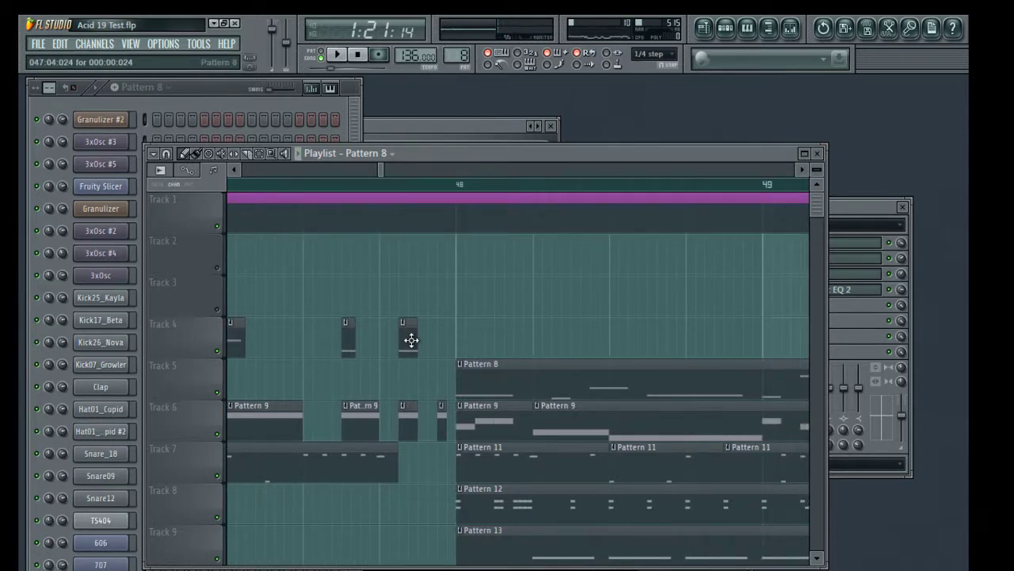
# Open Edison on the Master mixer track and arm it for recording.
pyautogui.click(796, 31)
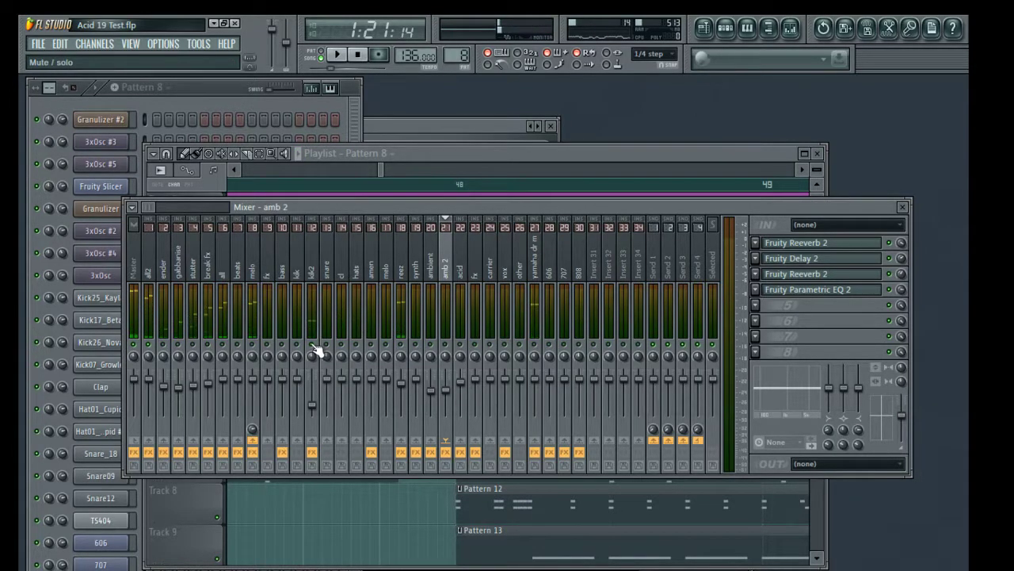
pyautogui.click(140, 279)
pyautogui.click(860, 336)
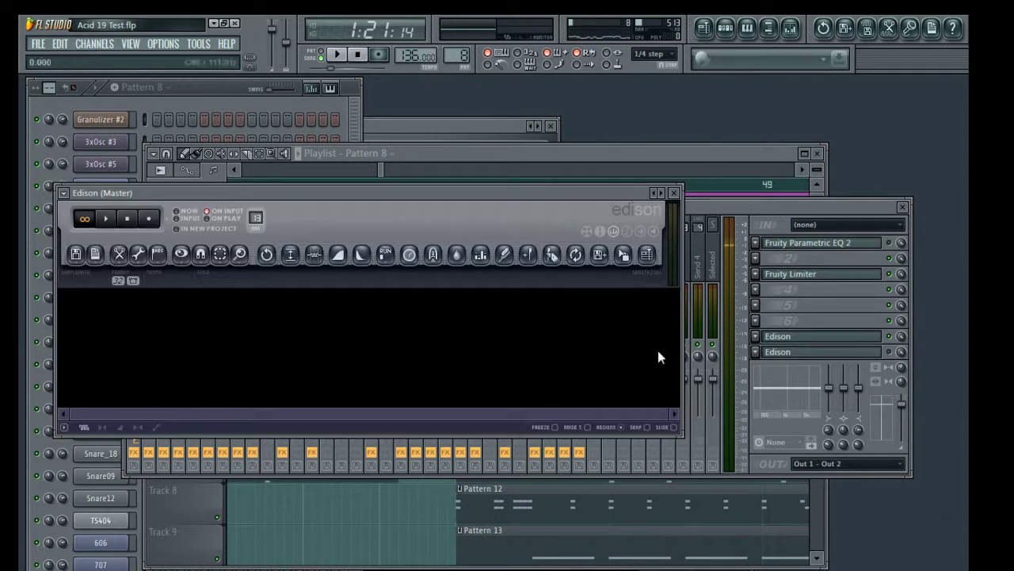
pyautogui.click(151, 222)
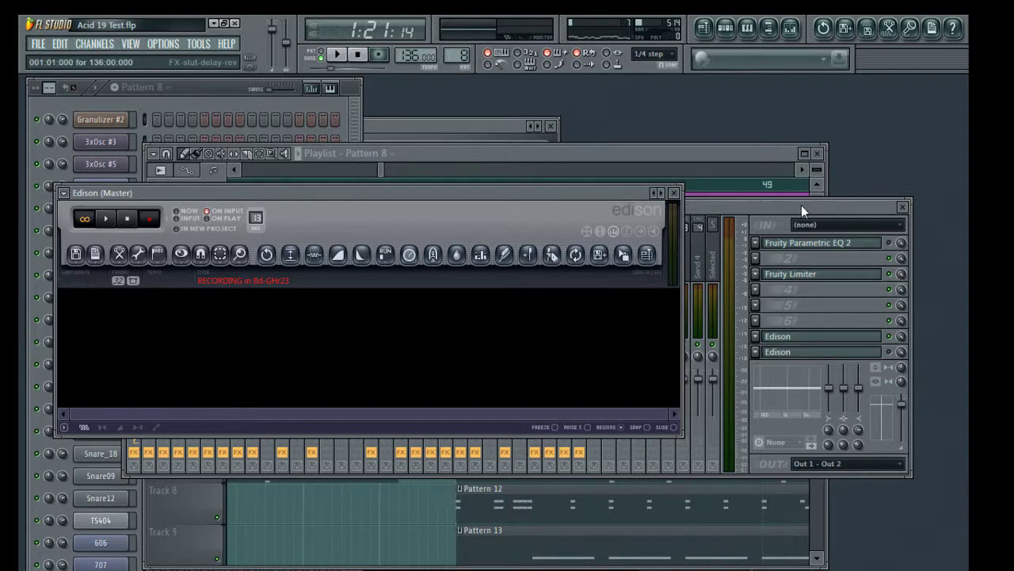
# Record the playback through bars 47 and 48 into Edison.
pyautogui.click(802, 205)
pyautogui.press('space')
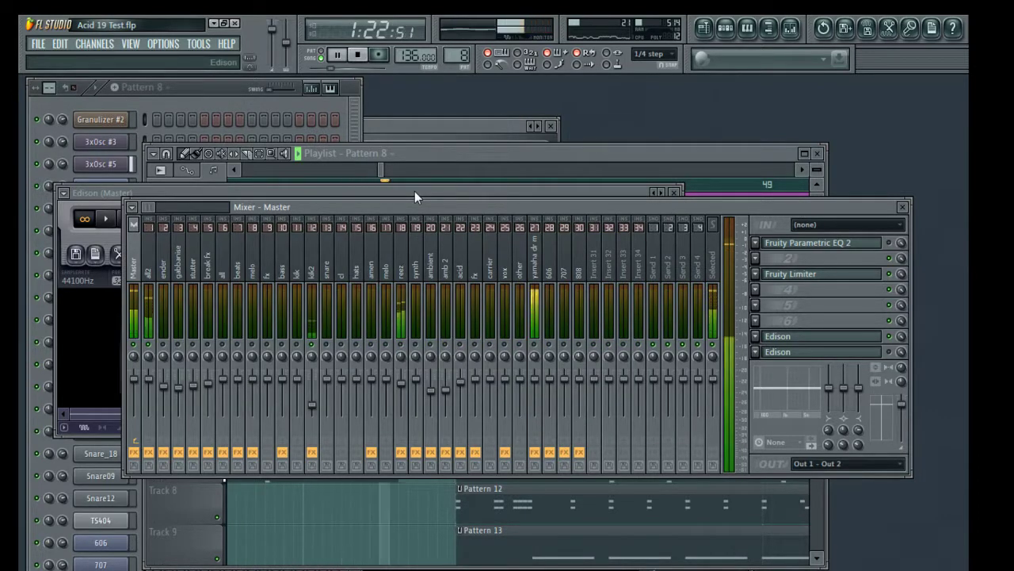
pyautogui.click(415, 191)
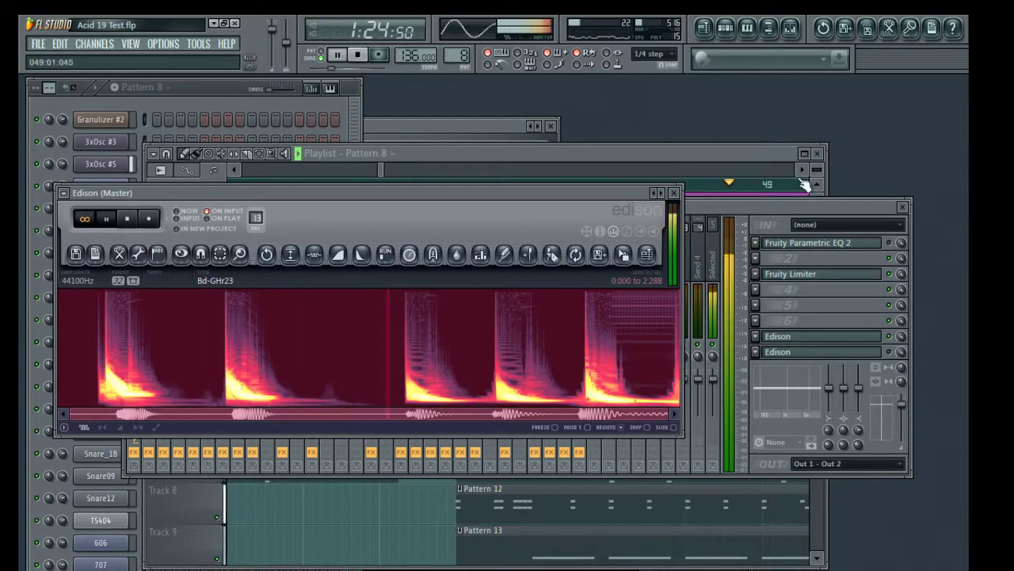
pyautogui.press('space')
# Show the Edison recording as a waveform and reverse it.
pyautogui.click(745, 153)
pyautogui.click(134, 193)
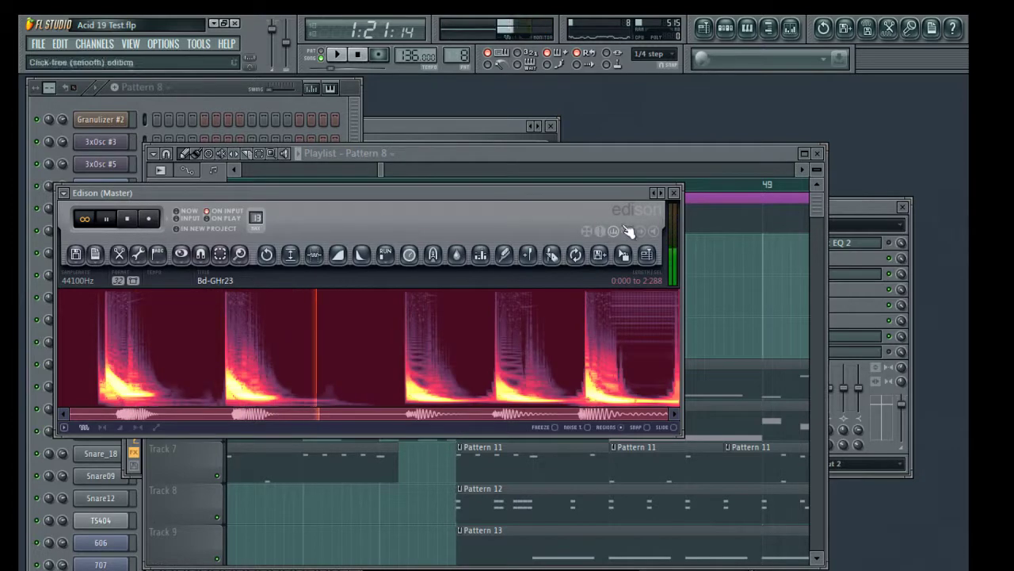
pyautogui.click(616, 230)
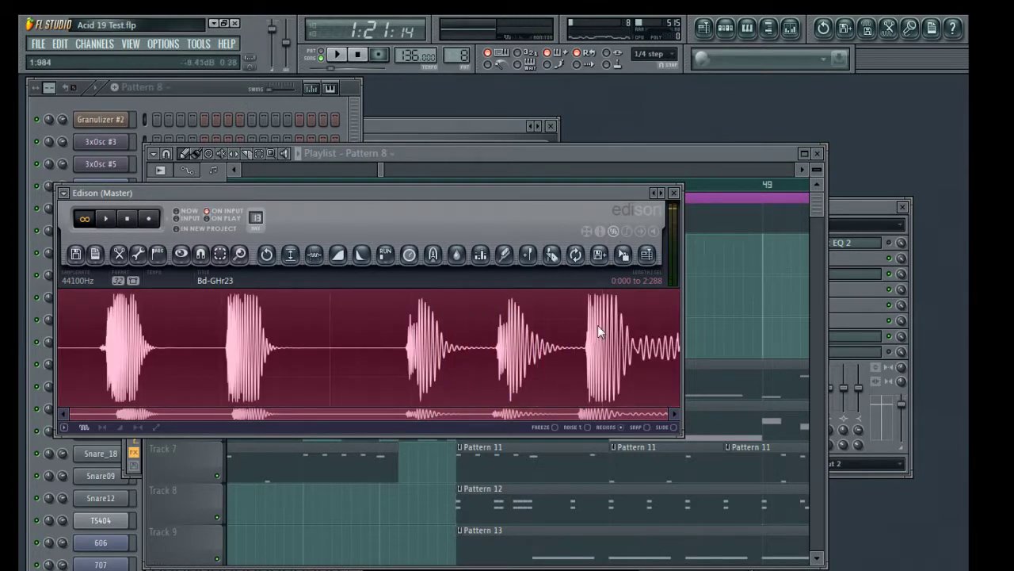
pyautogui.press('space')
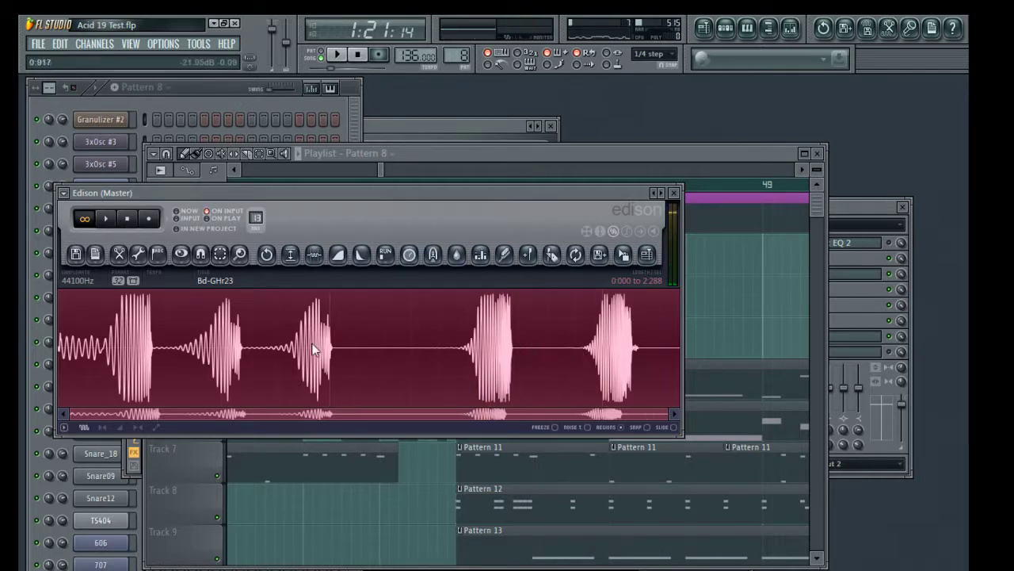
# Select the reversed hit from 0:688 to 1:012 in Edison and place it as an audio clip on playlist Track 3.
pyautogui.moveTo(244, 344); pyautogui.dragTo(331, 351)
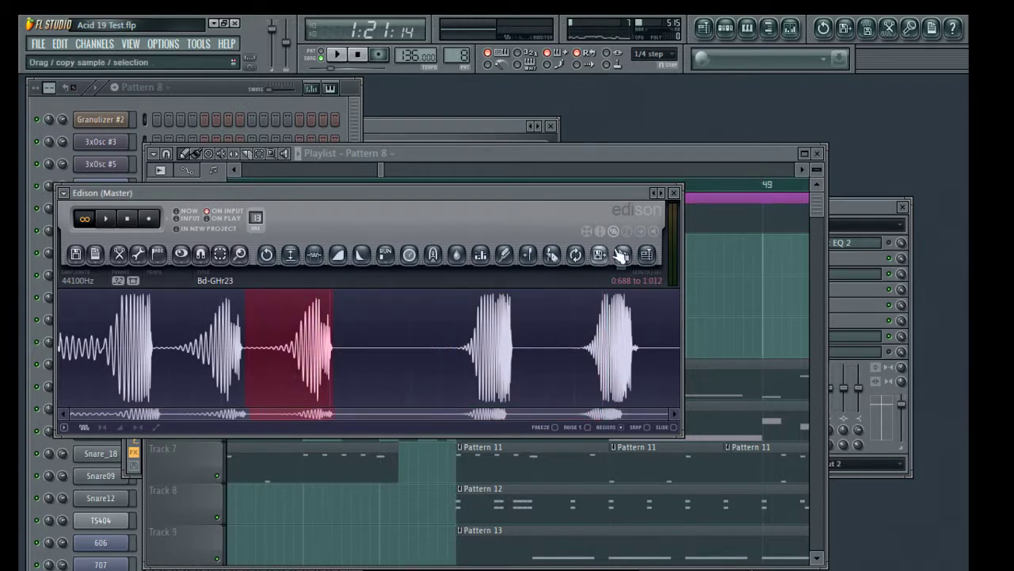
pyautogui.moveTo(624, 265); pyautogui.dragTo(328, 316)
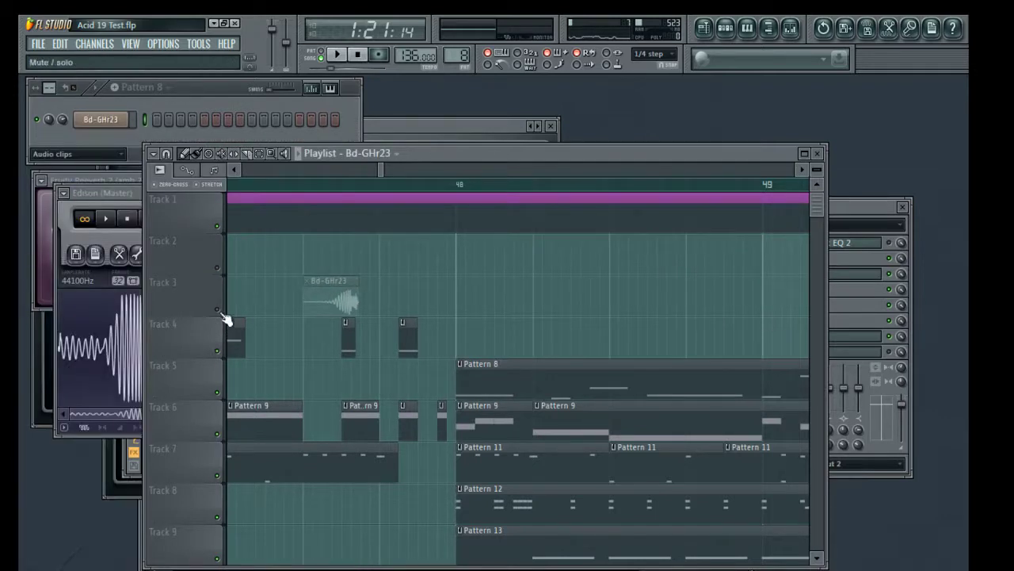
# Unmute Track 3 and move the Bd-GHr23 clip into beat 4 of bar 47, leading up to bar 48.
pyautogui.moveTo(225, 319); pyautogui.dragTo(227, 317)
pyautogui.press('space')
pyautogui.moveTo(338, 295); pyautogui.dragTo(434, 294)
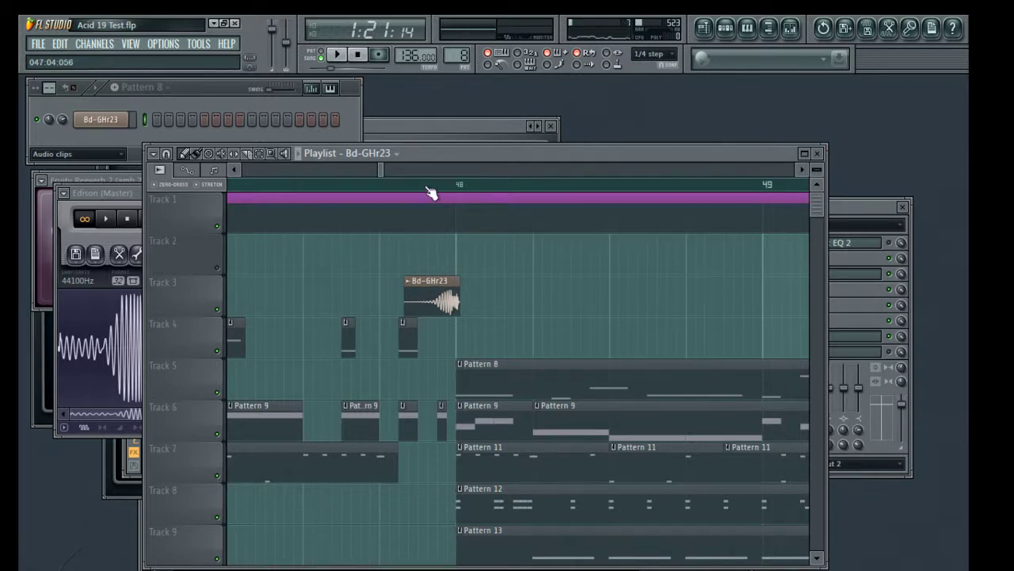
# Turn snapping off, squeeze the Bd-GHr23 clip to about half its length so it ends before bar 48, and check it by playback.
pyautogui.scroll(2, 431, 194)
pyautogui.click(651, 54)
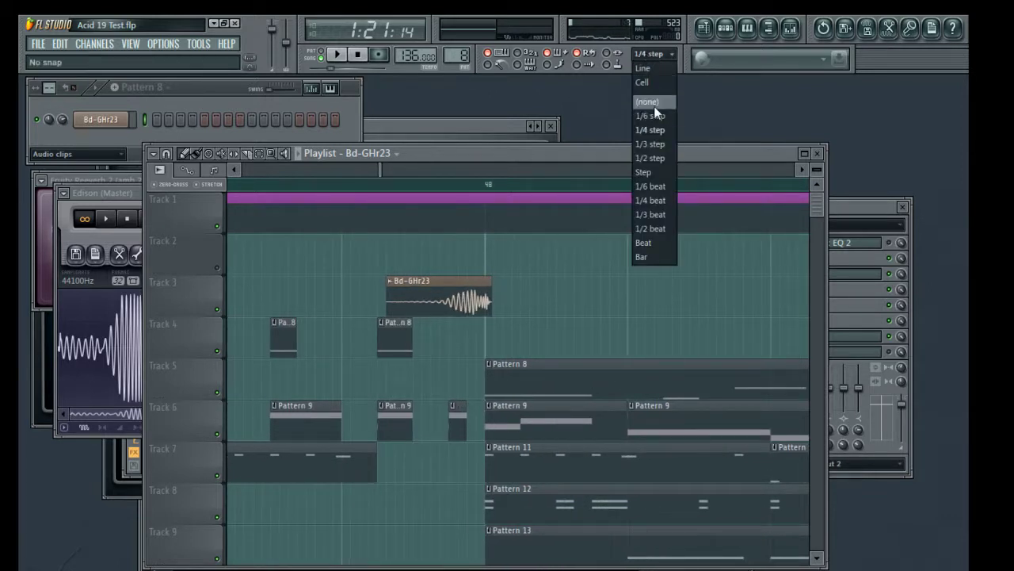
pyautogui.click(648, 101)
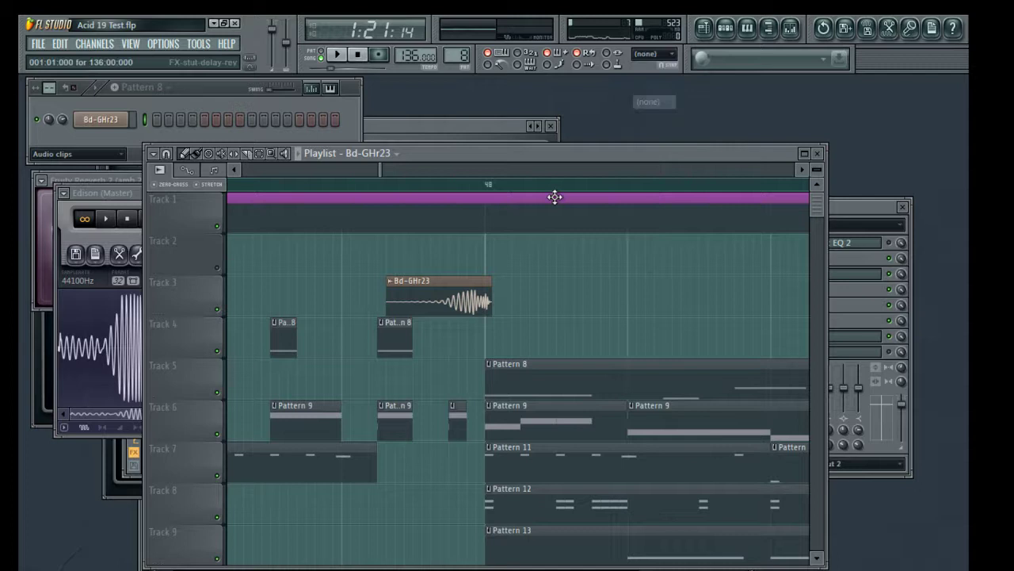
pyautogui.click(336, 190)
pyautogui.moveTo(497, 300)
pyautogui.mouseDown()
pyautogui.moveTo(487, 297)
pyautogui.moveTo(517, 292)
pyautogui.moveTo(447, 296)
pyautogui.mouseUp()
pyautogui.press('space')
pyautogui.press('space')
pyautogui.press('space')
pyautogui.press('space')
pyautogui.press('space')
pyautogui.press('space')
pyautogui.click(300, 185)
pyautogui.press('space')
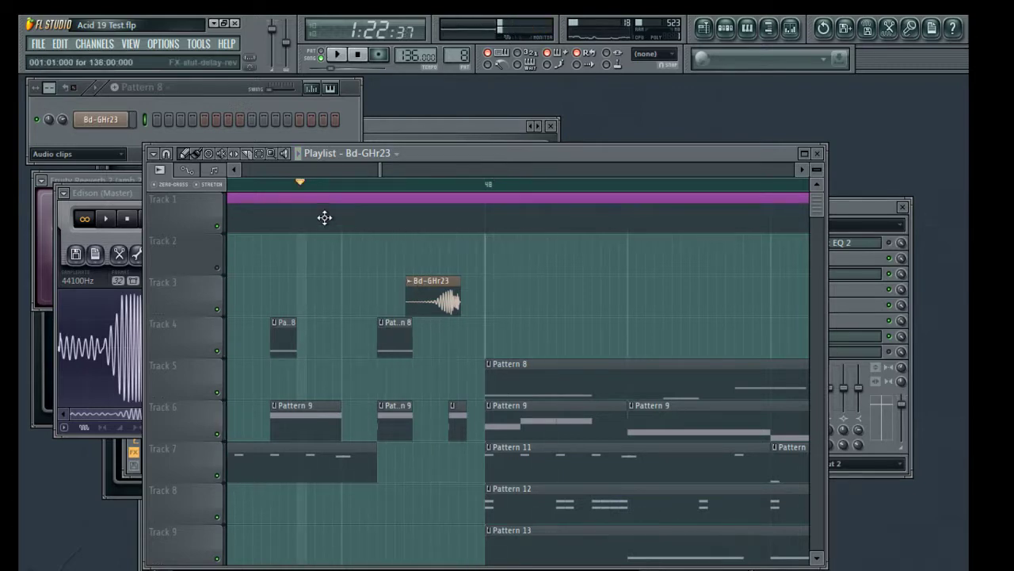
# Open the Bd-GHr23 channel settings alongside the mixer and route the channel to the kik2 mixer track.
pyautogui.doubleClick(446, 301)
pyautogui.press('space')
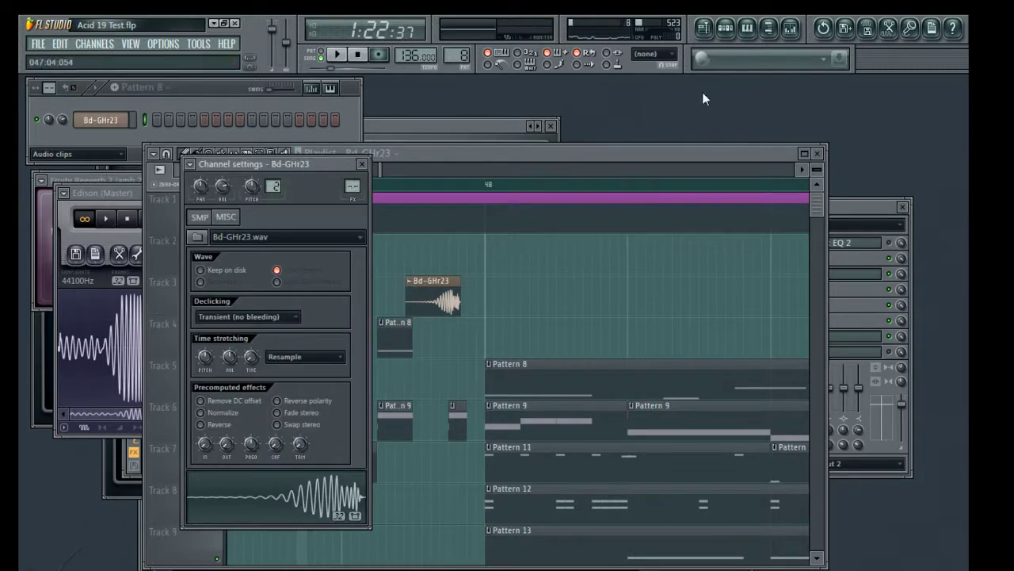
pyautogui.click(803, 29)
pyautogui.moveTo(352, 186); pyautogui.dragTo(250, 205)
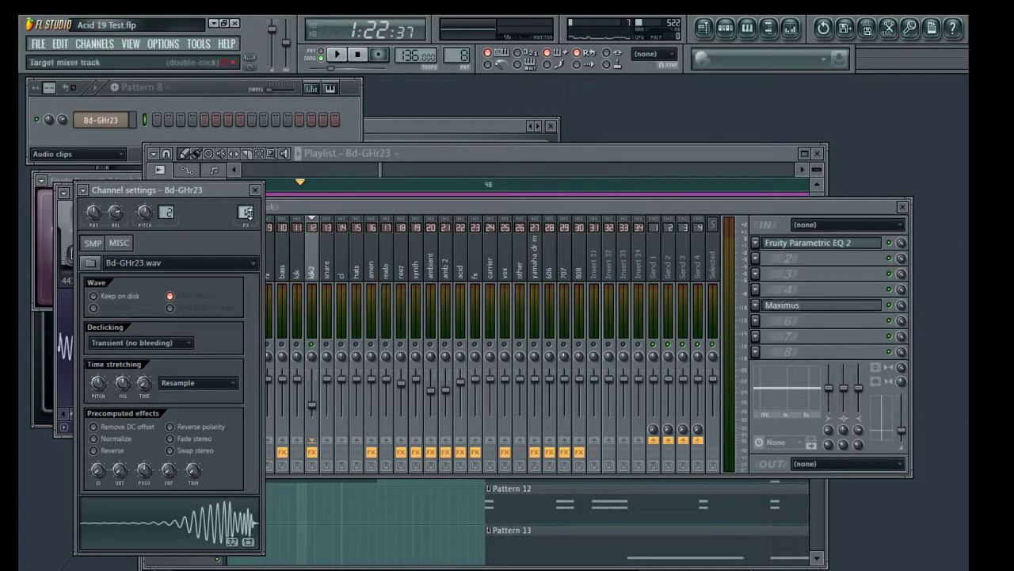
# Compare the Bd-GHr23 fill by playback on the kik and kik2 mixer tracks, leaving the channel on kik2.
pyautogui.press('space')
pyautogui.press('space')
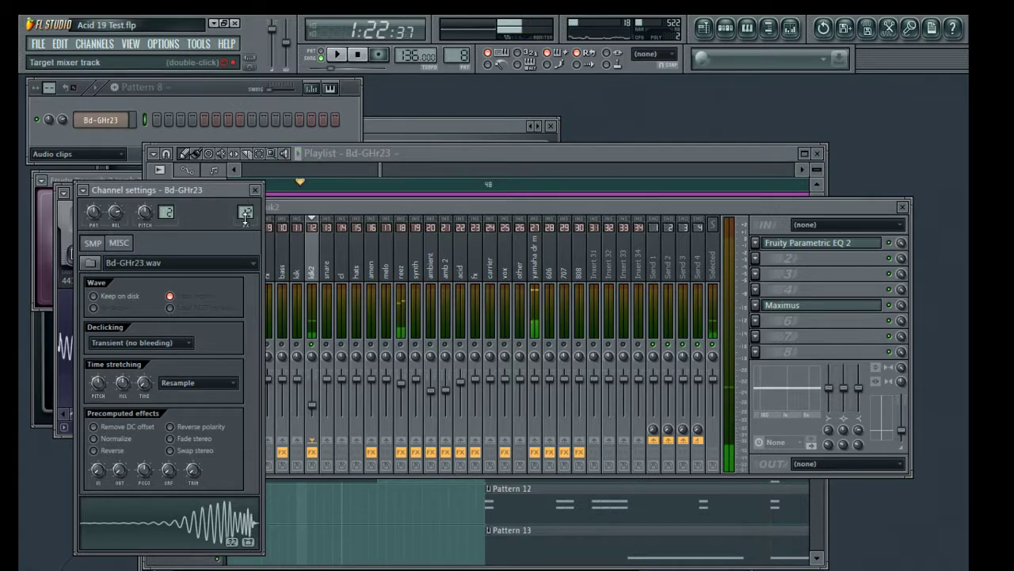
pyautogui.scroll(-1, 245, 210)
pyautogui.press('space')
pyautogui.scroll(1, 246, 212)
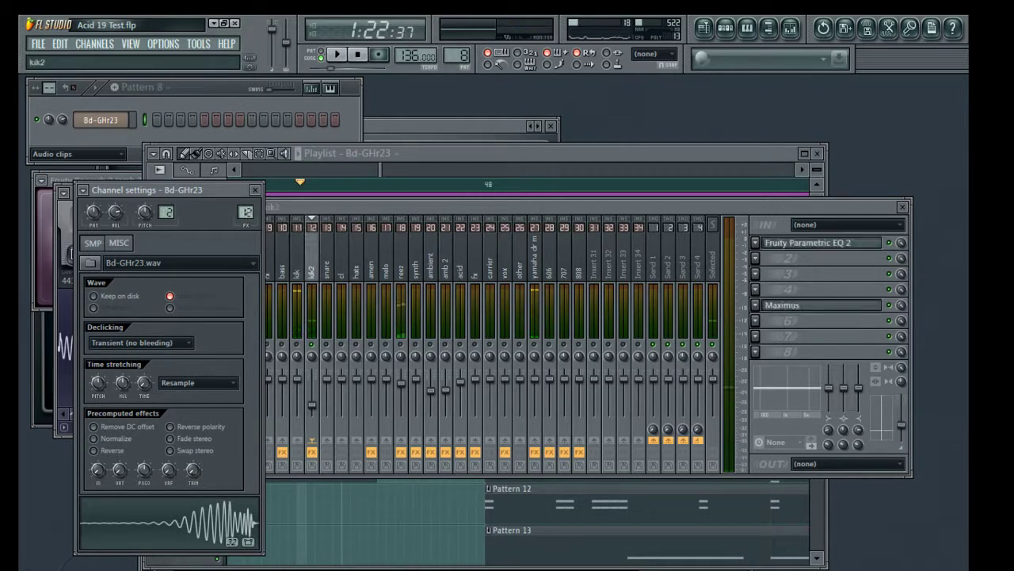
pyautogui.press('space')
# Raise the Bd-GHr23 channel's volume multiplier to 200% and check the fill by playback.
pyautogui.click(120, 243)
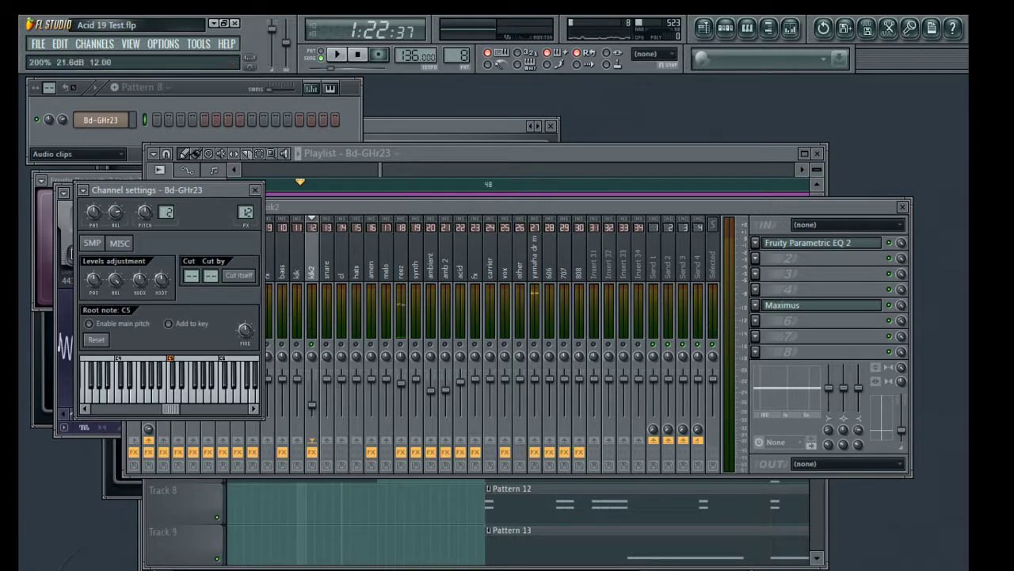
pyautogui.press('space')
pyautogui.press('space')
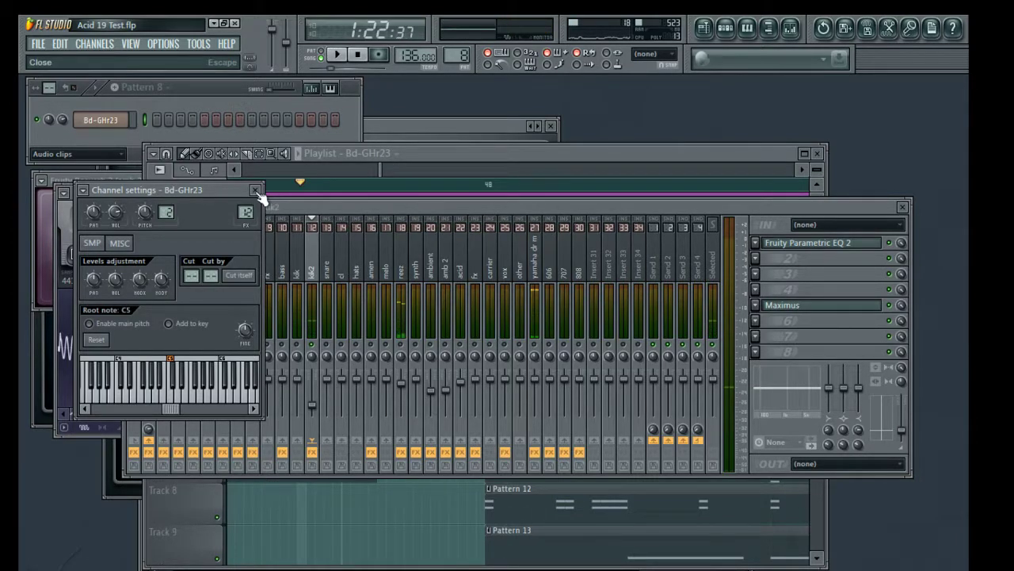
# Route the Bd-GHr23 channel to the free mixer track Insert 31 and play the fill through it.
pyautogui.moveTo(249, 221); pyautogui.dragTo(248, 175)
pyautogui.press('space')
pyautogui.press('space')
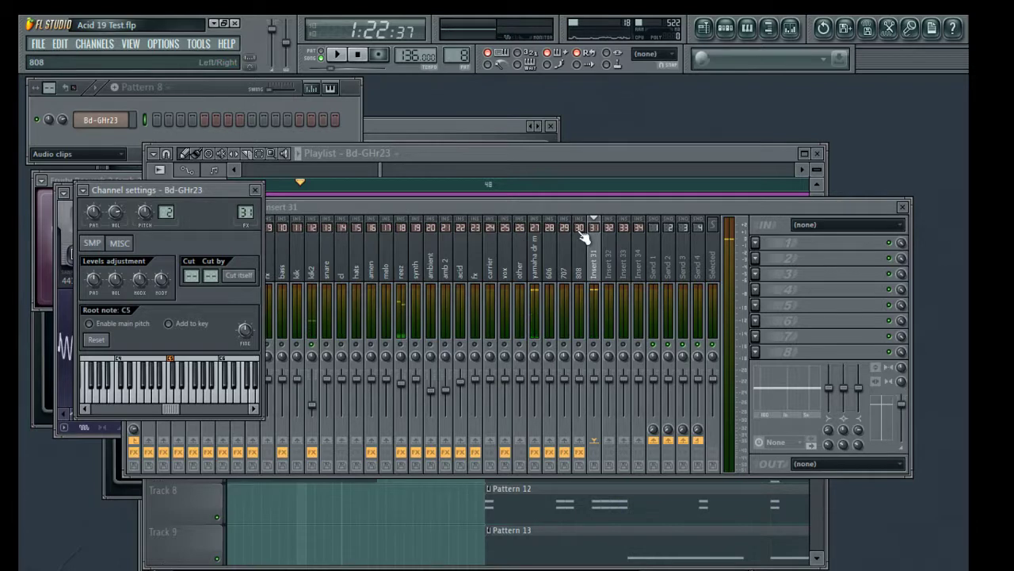
pyautogui.click(600, 350)
pyautogui.press('space')
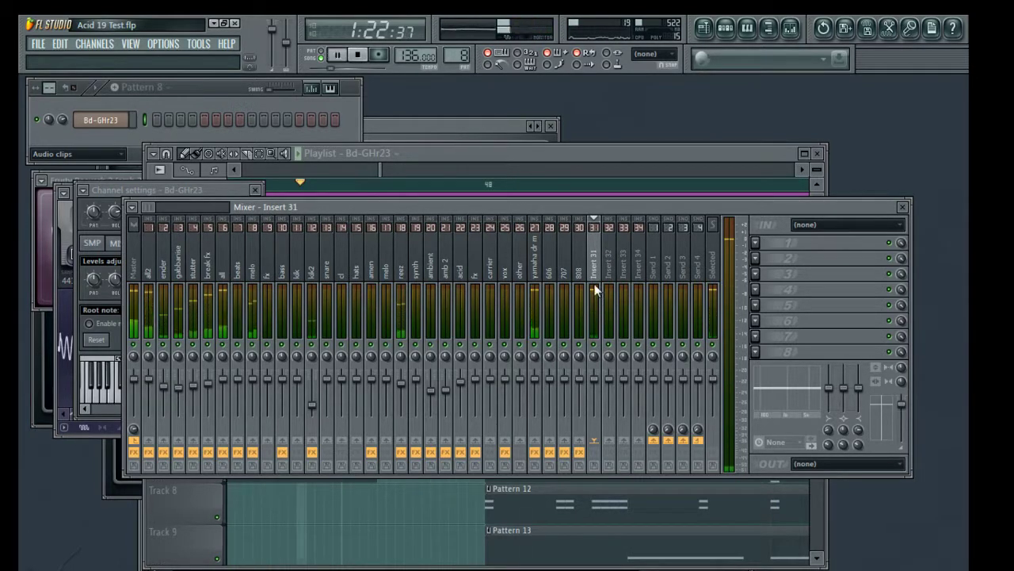
# Rename mixer track Insert 31 as REV KIK.
pyautogui.press('space')
pyautogui.press('F2')
pyautogui.write('RE')
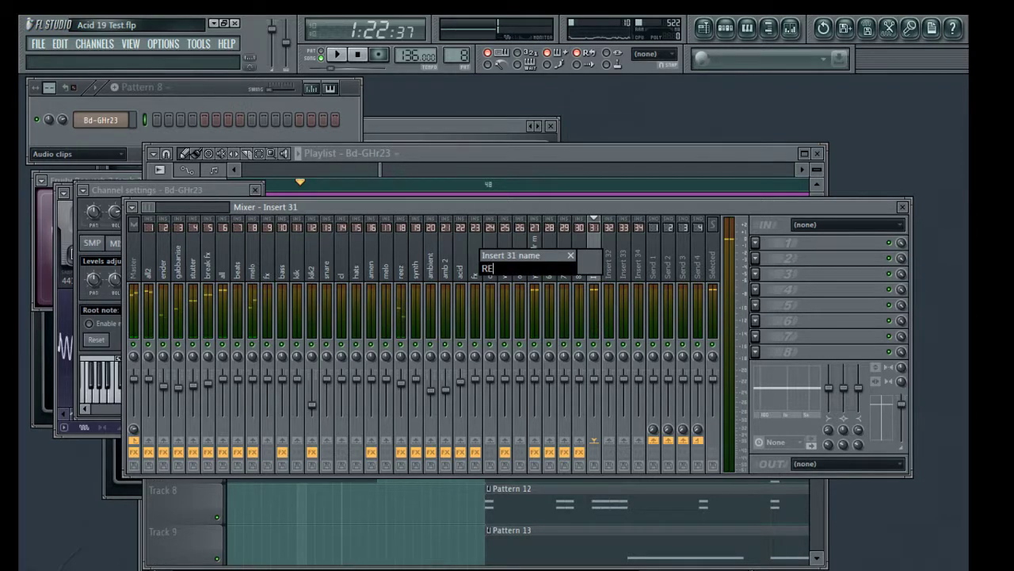
pyautogui.write('V KIK')
pyautogui.press('Return')
# Reorder the mixer so that REV KIK sits in slot 13 directly after kik2, and check it by playback.
pyautogui.hotkey('alt', 'Left')
pyautogui.hotkey('alt', 'Left')
pyautogui.hotkey('alt', 'Left')
pyautogui.hotkey('alt', 'Left')
pyautogui.hotkey('alt', 'Left')
pyautogui.hotkey('alt', 'Left')
pyautogui.hotkey('alt', 'Left')
pyautogui.hotkey('alt', 'Left')
pyautogui.hotkey('alt', 'Left')
pyautogui.hotkey('alt', 'Left')
pyautogui.hotkey('alt', 'Left')
pyautogui.hotkey('alt', 'Left')
pyautogui.hotkey('alt', 'Left')
pyautogui.hotkey('alt', 'Left')
pyautogui.hotkey('alt', 'Left')
pyautogui.hotkey('alt', 'Left')
pyautogui.hotkey('alt', 'Left')
pyautogui.hotkey('alt', 'Left')
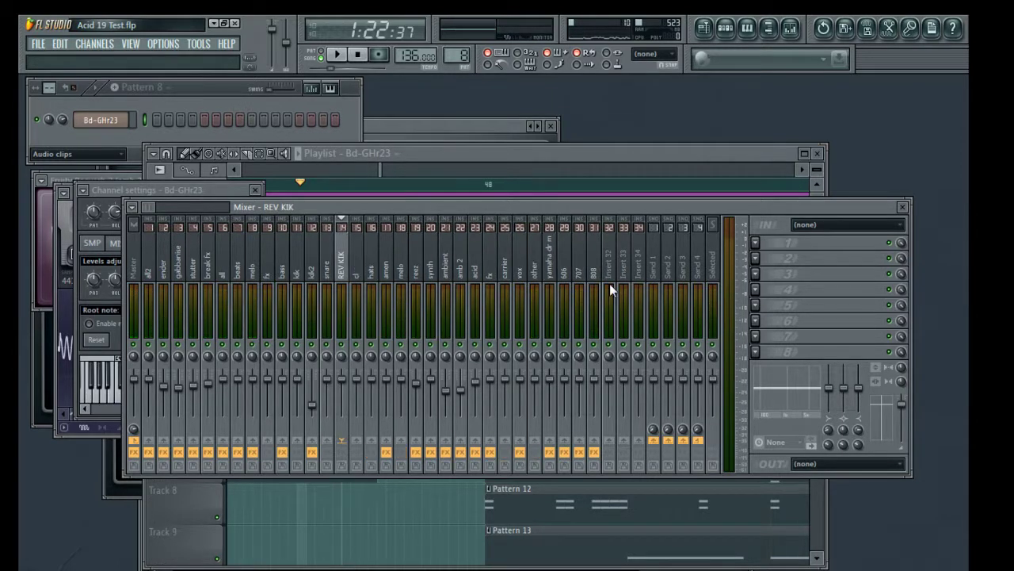
pyautogui.press('space')
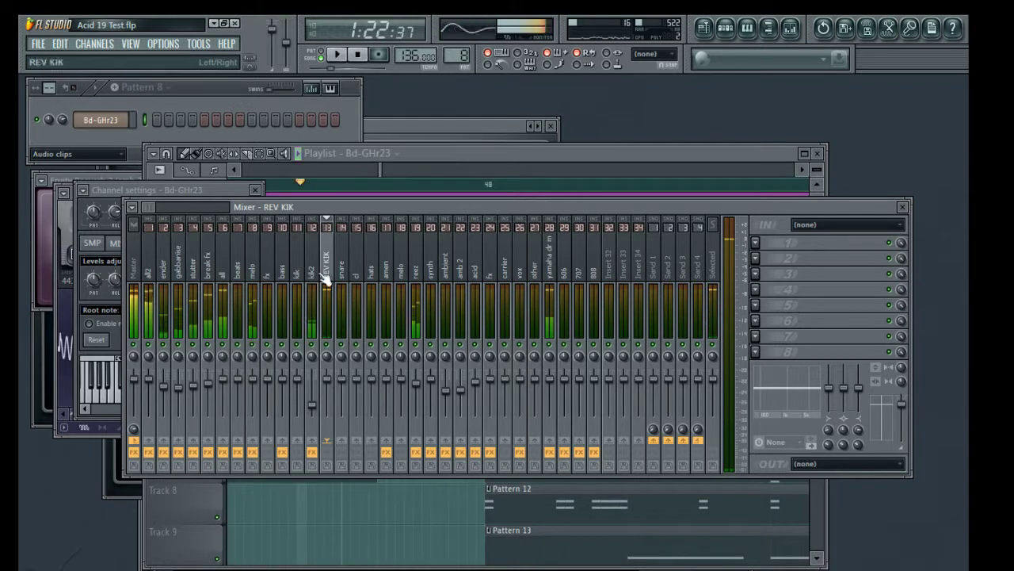
# Send the REV KIK mixer track to all2 instead of the Master, and check the Bd-GHr23 channel's level by playback.
pyautogui.click(149, 440)
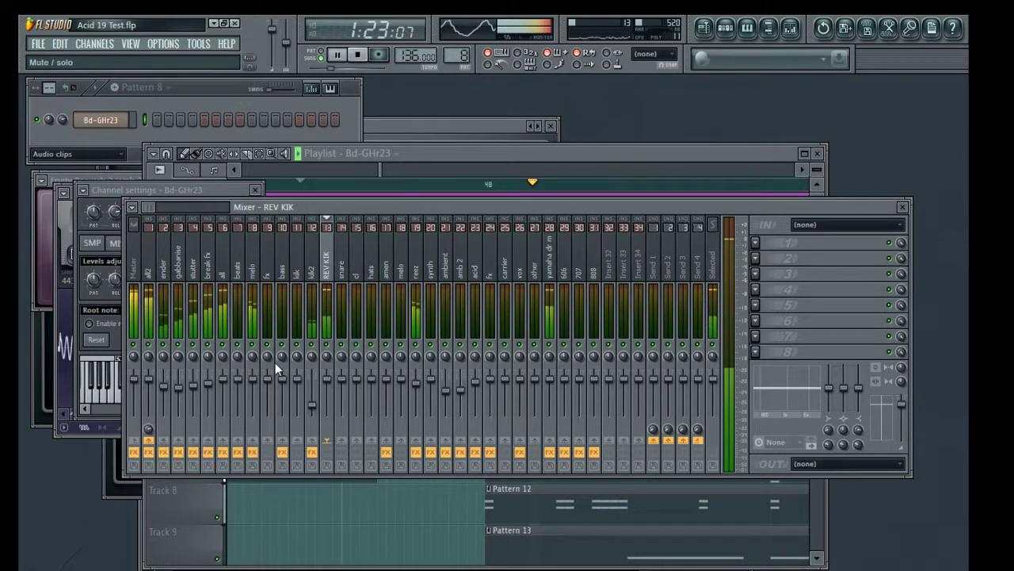
pyautogui.click(216, 191)
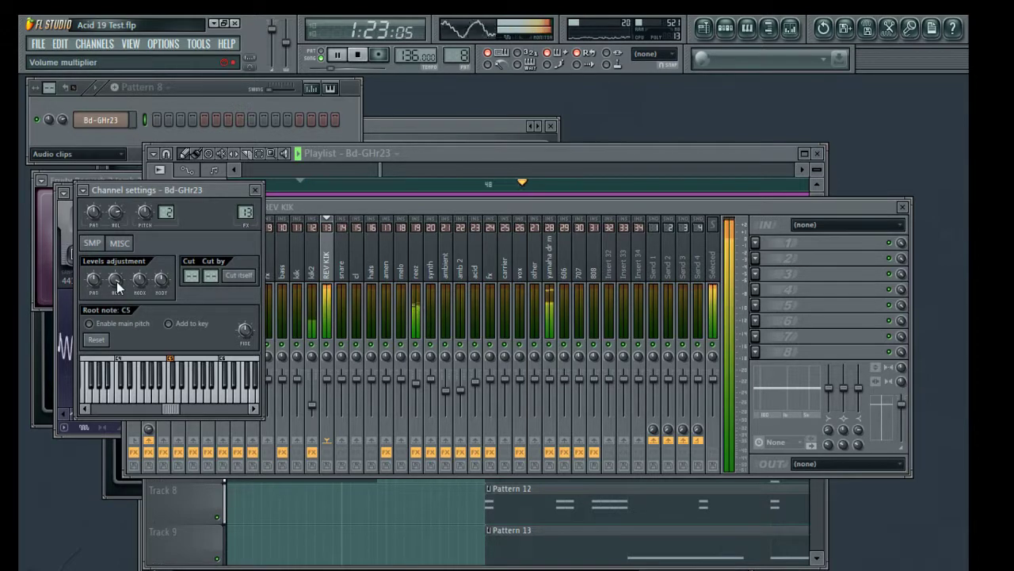
pyautogui.press('space')
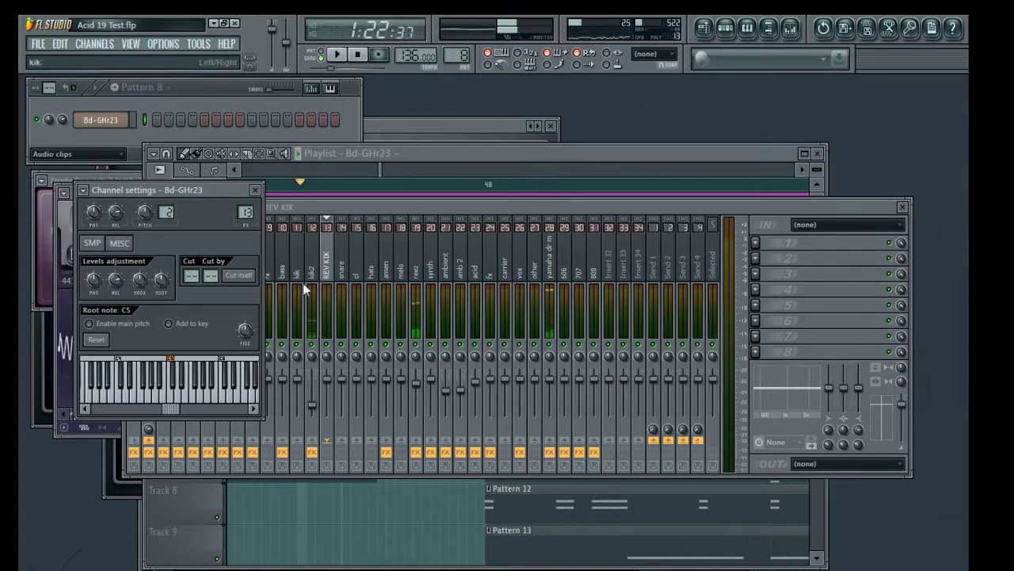
# Adjust the Bd-GHr23 volume multiplier, normalize the sample, audition the fill and close the channel settings.
pyautogui.click(728, 29)
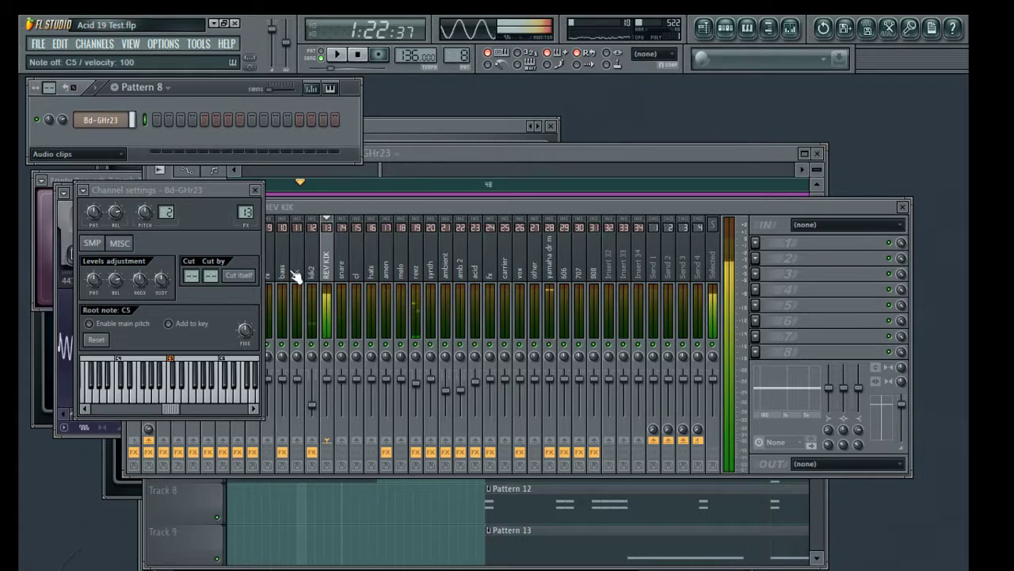
pyautogui.click(116, 283)
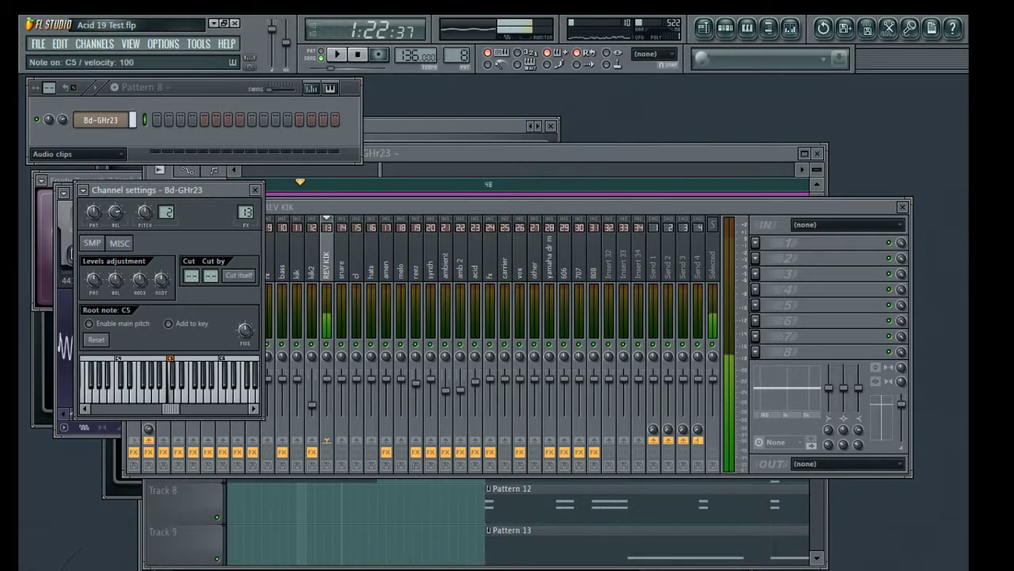
pyautogui.click(90, 243)
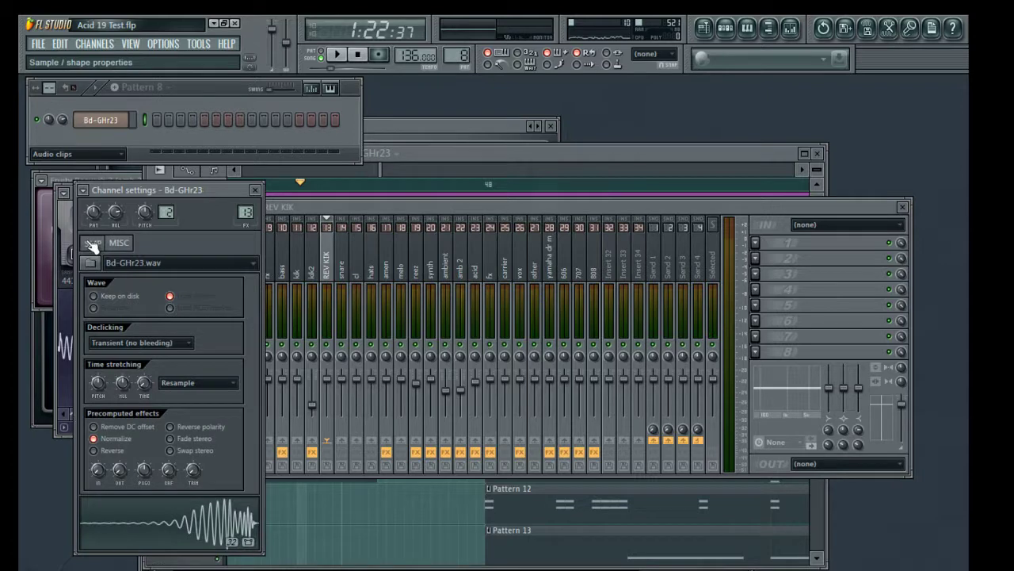
pyautogui.press('space')
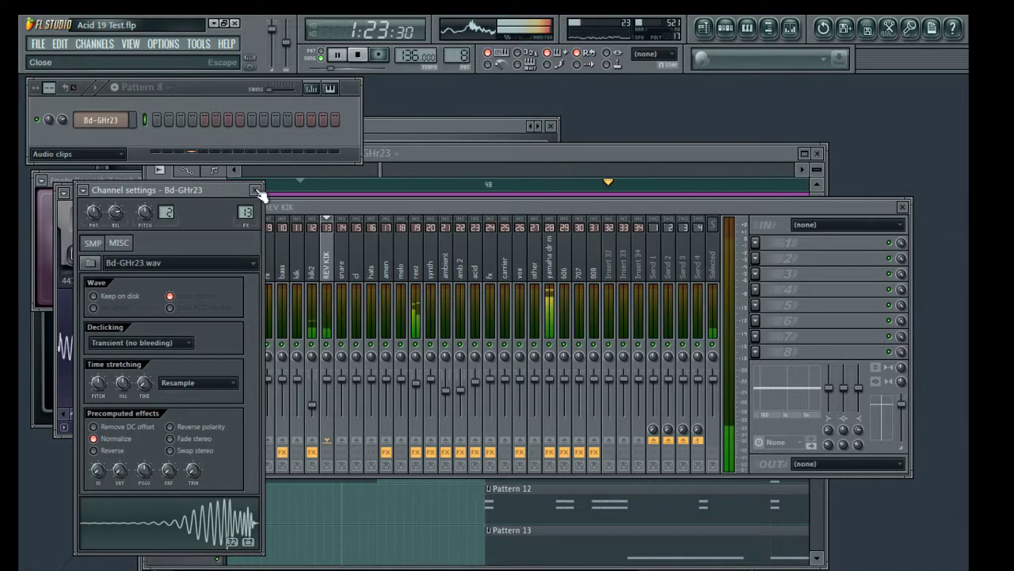
pyautogui.click(255, 190)
pyautogui.press('space')
# Return to the playlist, unmute Track 2 and play the passage leading up to bar 48.
pyautogui.click(714, 32)
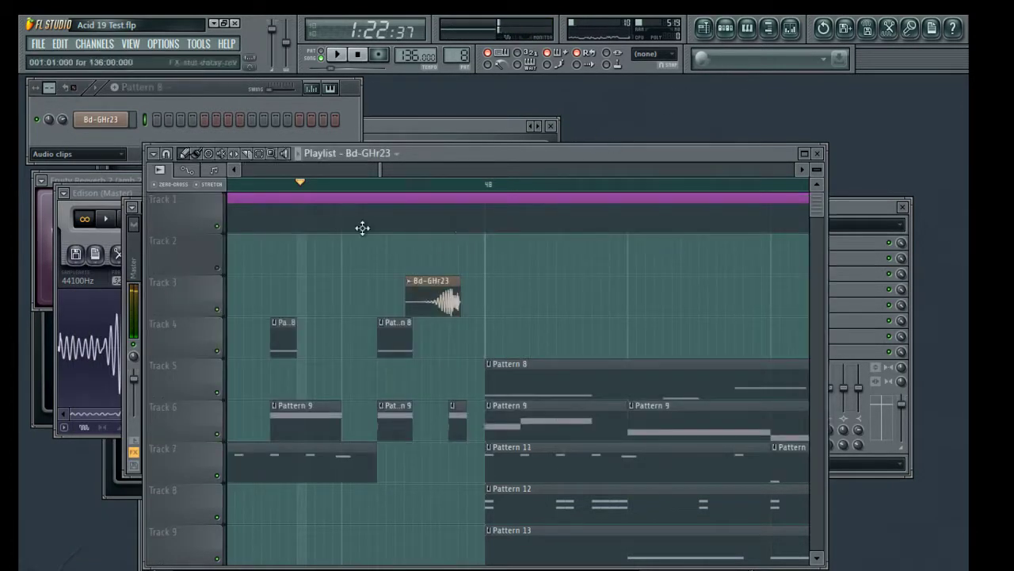
pyautogui.click(262, 186)
pyautogui.press('space')
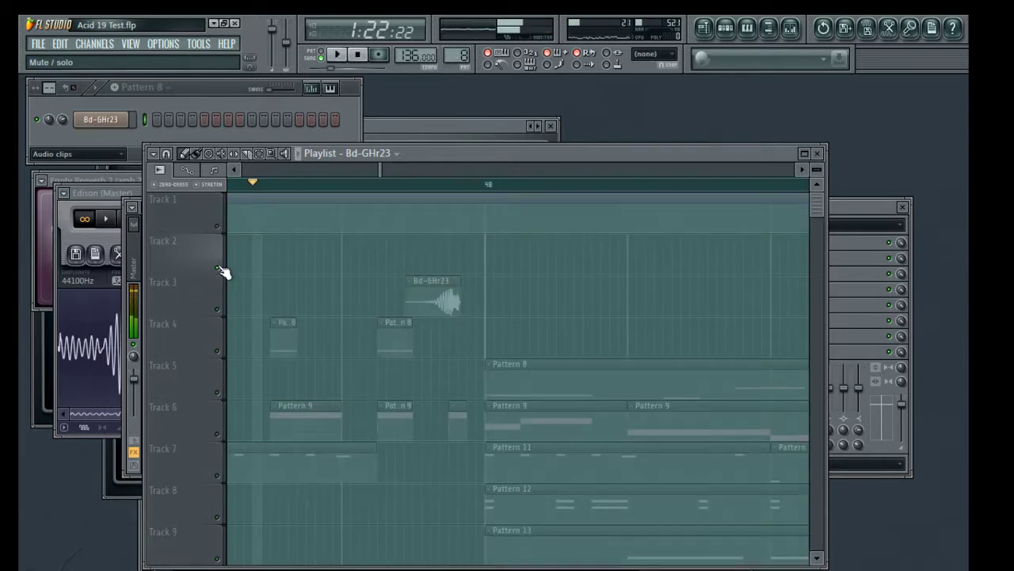
pyautogui.press('space')
pyautogui.press('space')
# Place another Bd-GHr23 clip on Track 3 so that it ends at bar 50.
pyautogui.moveTo(601, 297); pyautogui.dragTo(466, 271)
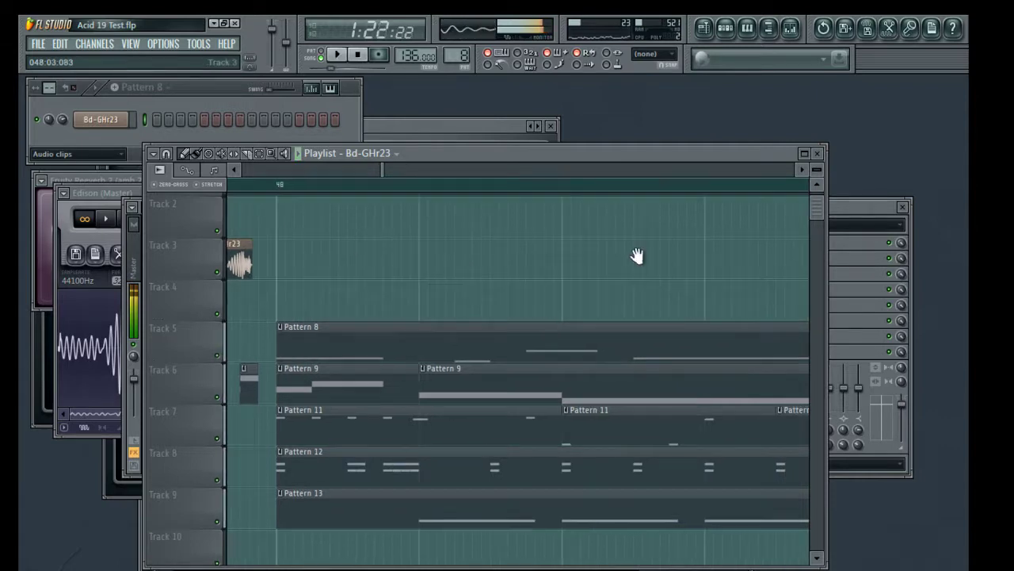
pyautogui.scroll(1, 634, 261)
pyautogui.hscroll(3, 634, 262)
pyautogui.scroll(-2, 424, 238)
pyautogui.moveTo(415, 353); pyautogui.dragTo(278, 336)
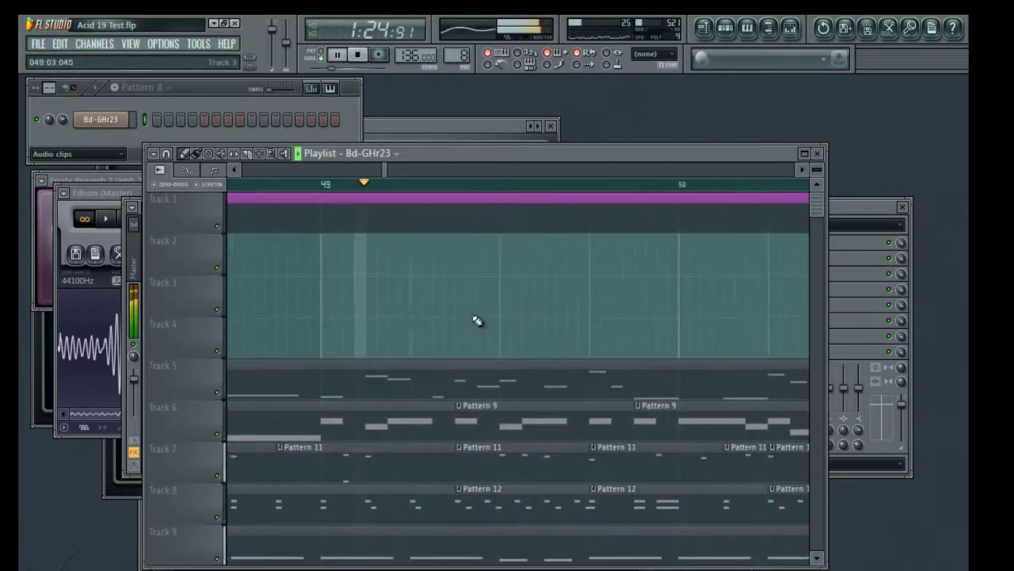
pyautogui.click(596, 262)
pyautogui.moveTo(598, 268); pyautogui.dragTo(658, 308)
pyautogui.moveTo(491, 304); pyautogui.dragTo(351, 328)
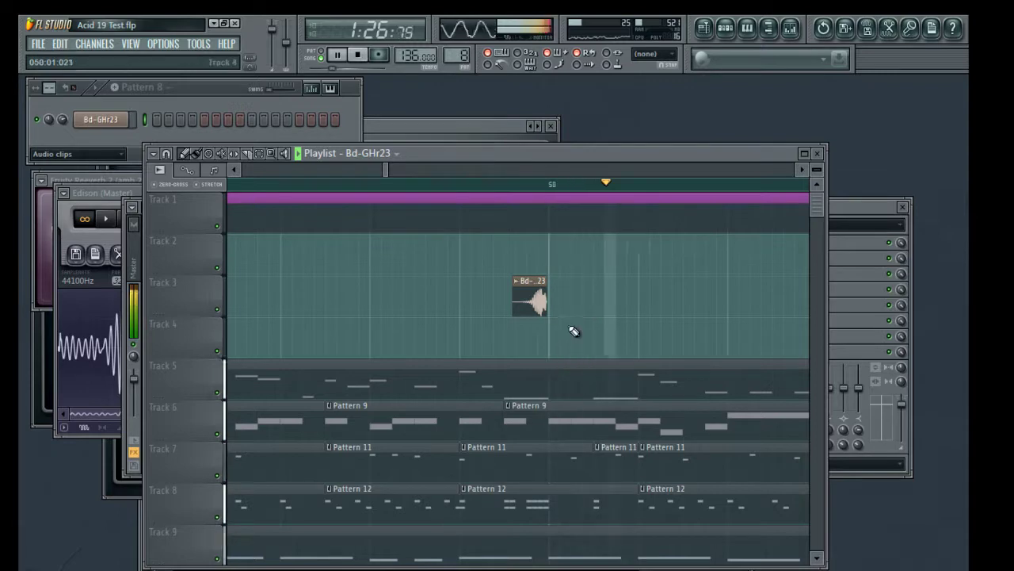
# Check the new Bd-GHr23 clip by playback and move it along Track 3 to just before bar 53.
pyautogui.press('space')
pyautogui.click(319, 184)
pyautogui.press('space')
pyautogui.press('space')
pyautogui.moveTo(480, 303)
pyautogui.mouseDown()
pyautogui.moveTo(664, 312)
pyautogui.moveTo(543, 299)
pyautogui.moveTo(969, 290)
pyautogui.moveTo(817, 305)
pyautogui.moveTo(652, 294)
pyautogui.moveTo(969, 294)
pyautogui.moveTo(736, 294)
pyautogui.moveTo(762, 298)
pyautogui.moveTo(770, 317)
pyautogui.moveTo(763, 307)
pyautogui.mouseUp()
pyautogui.press('space')
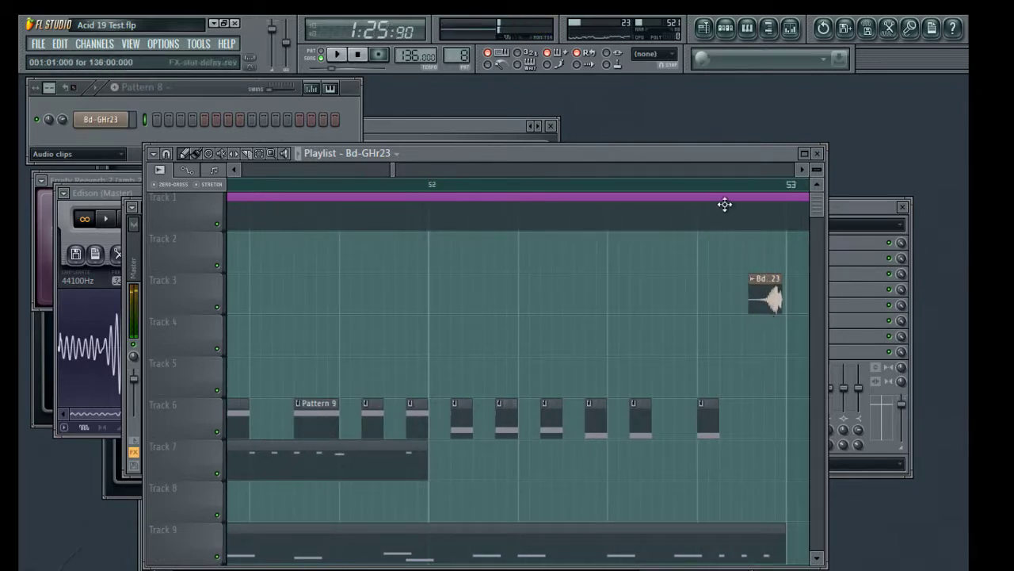
# Play the arrangement from bar 45 and again from bar 50 to examine the fills and the gaps leading to bar 53.
pyautogui.scroll(-6, 725, 198)
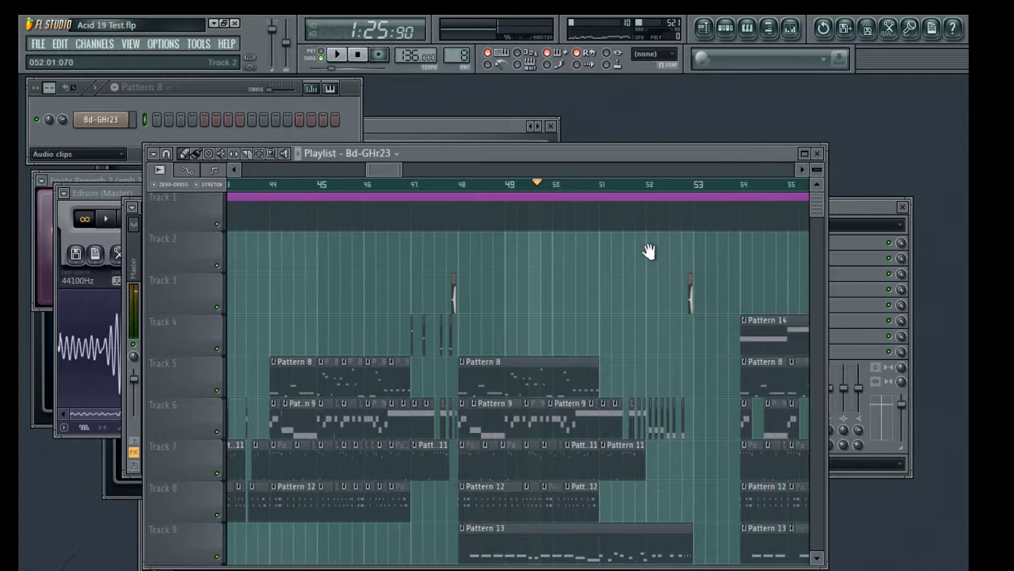
pyautogui.click(328, 190)
pyautogui.scroll(3, 358, 194)
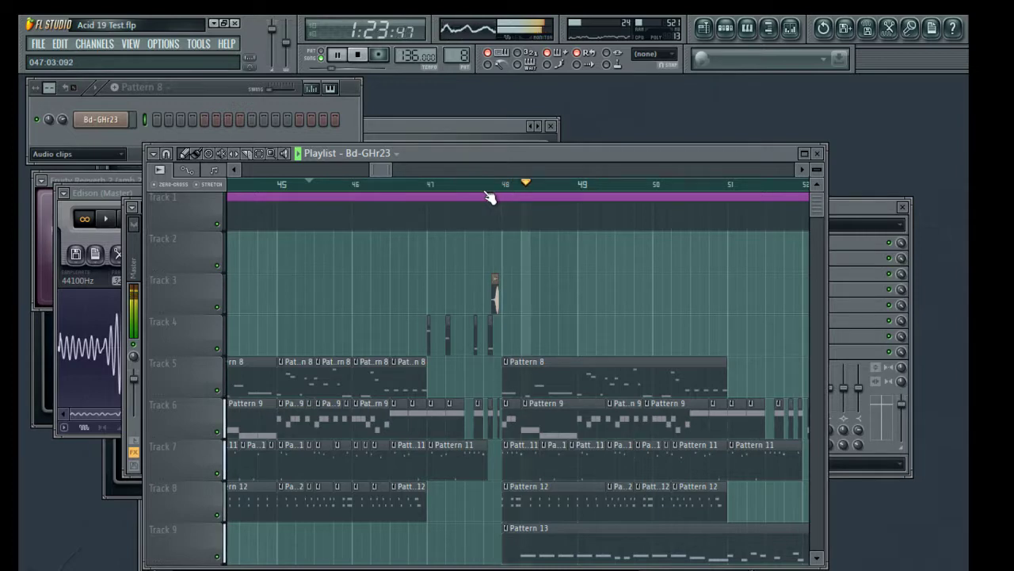
pyautogui.scroll(1, 533, 196)
pyautogui.scroll(1, 533, 195)
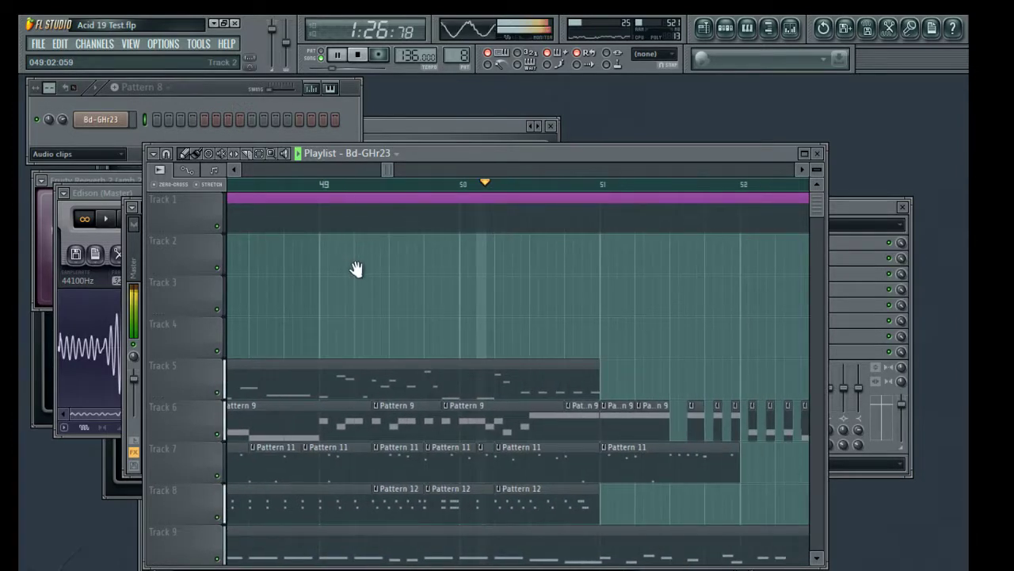
pyautogui.press('space')
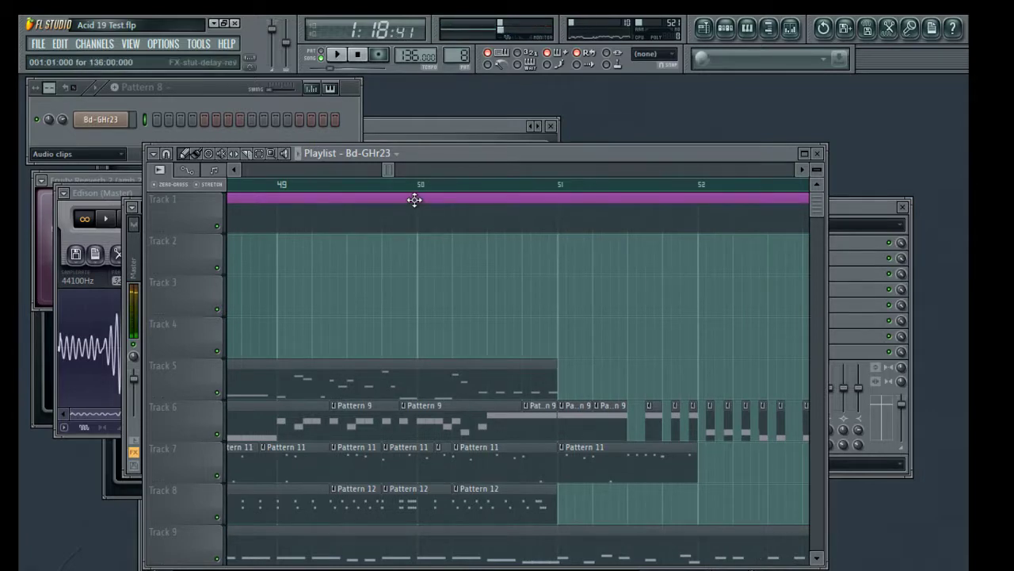
pyautogui.click(415, 199)
pyautogui.press('space')
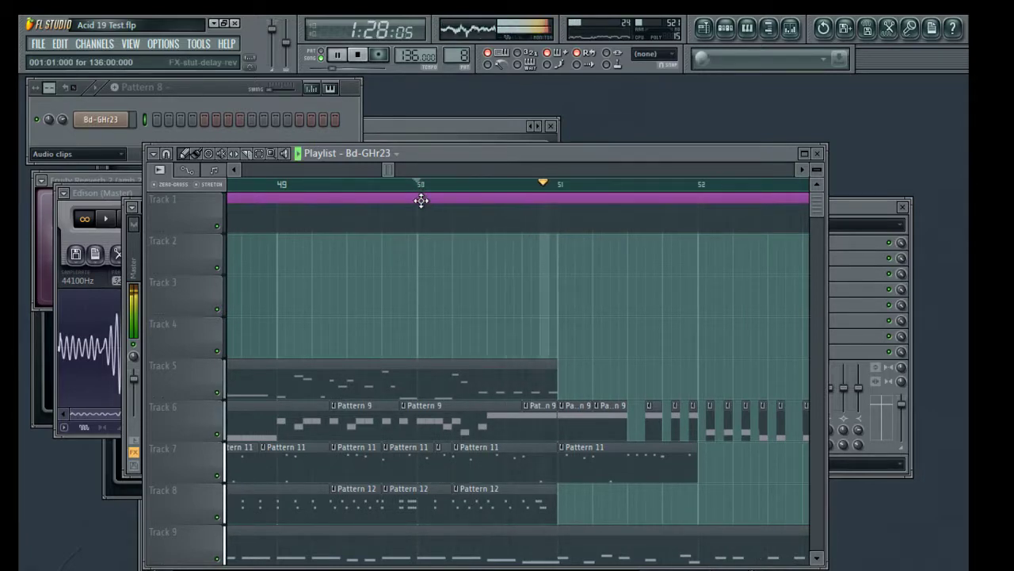
pyautogui.press('space')
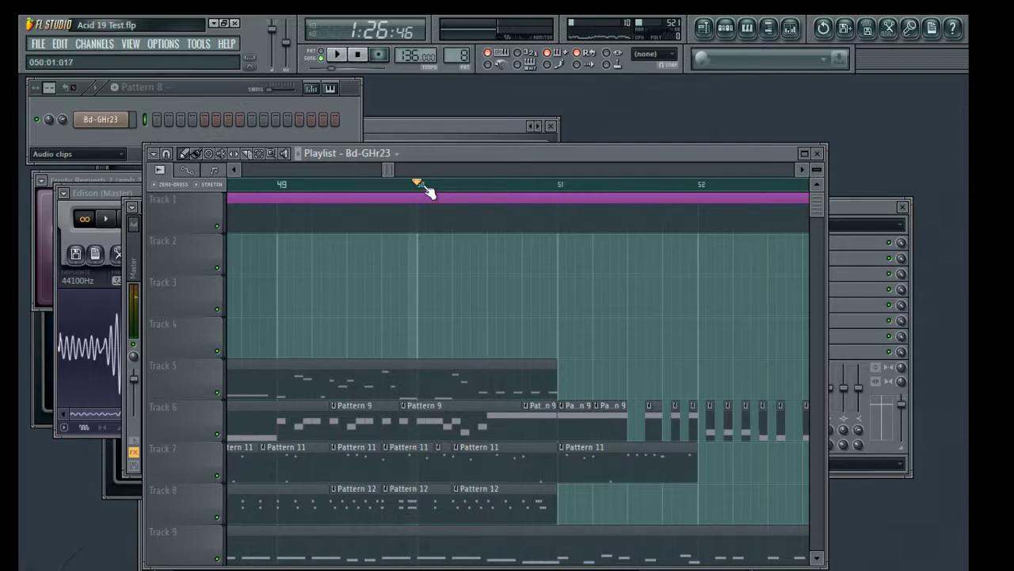
pyautogui.scroll(2, 429, 191)
pyautogui.moveTo(594, 299); pyautogui.dragTo(372, 301)
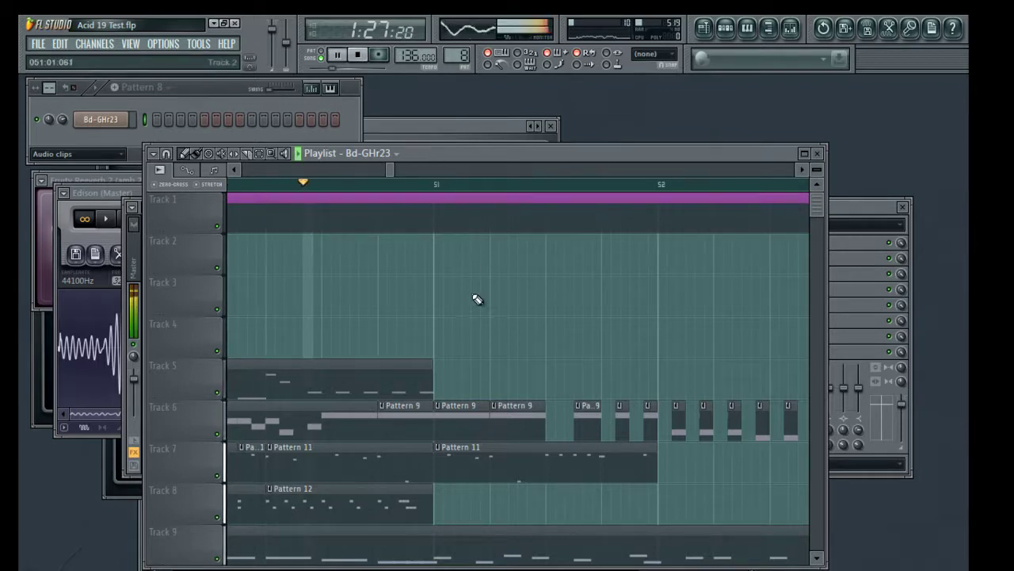
pyautogui.press('space')
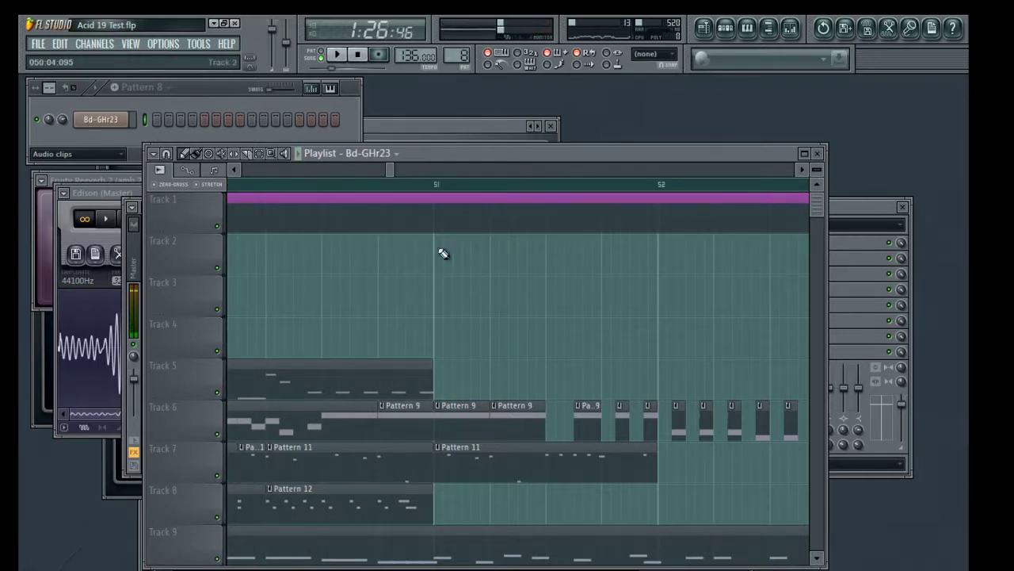
pyautogui.scroll(-5, 412, 190)
pyautogui.moveTo(446, 239); pyautogui.dragTo(507, 240)
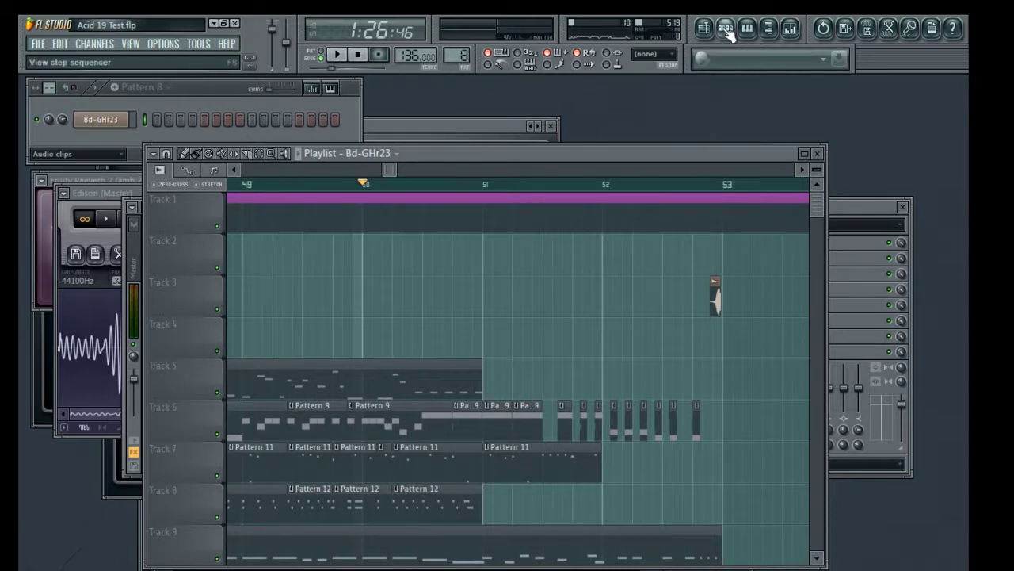
# Switch the step sequencer from audio clips to the instrument channels and select 3xOsc #4, which carries the Pattern 8 melody.
pyautogui.press('z')
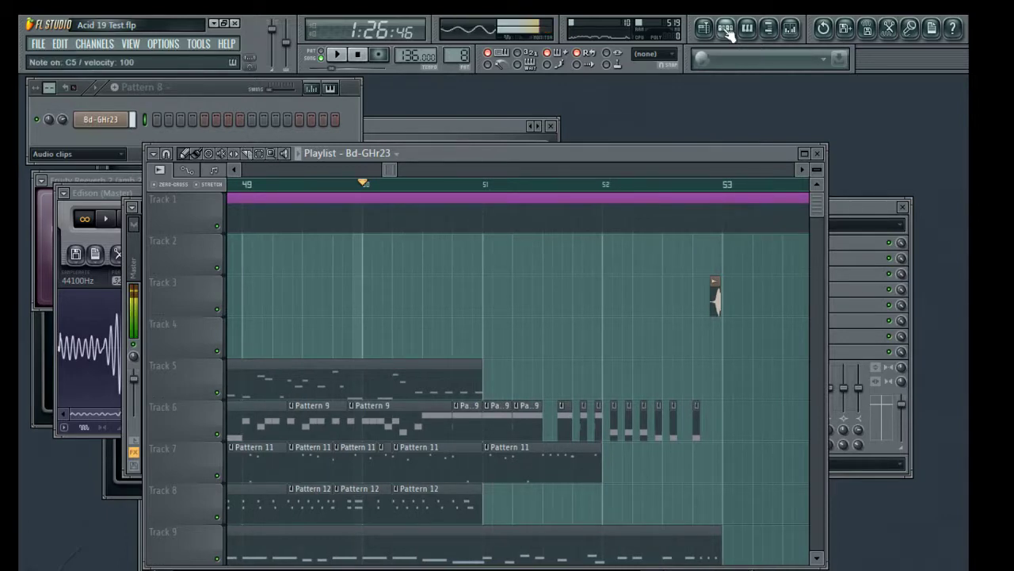
pyautogui.click(82, 153)
pyautogui.click(73, 171)
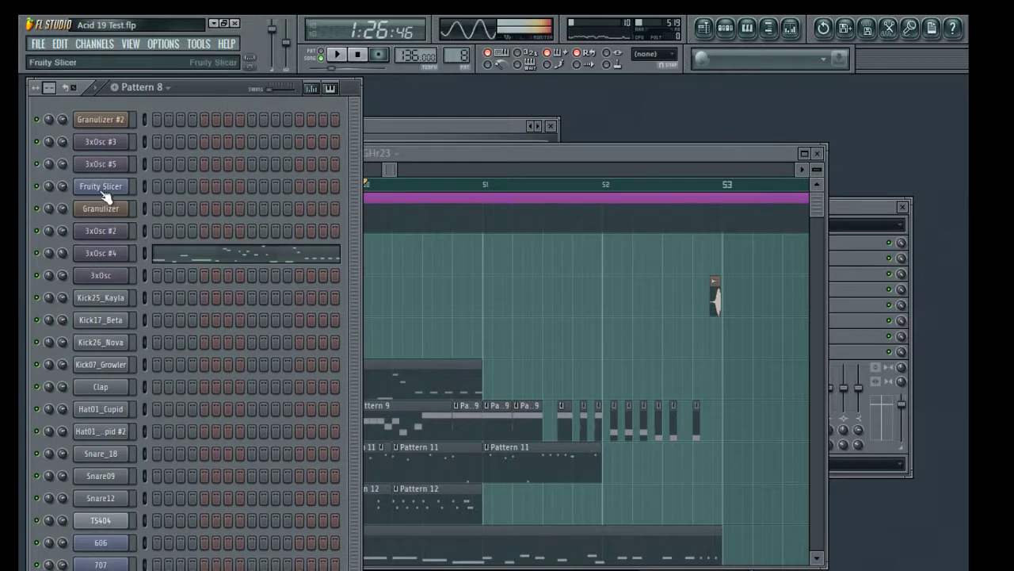
pyautogui.click(102, 142)
pyautogui.click(220, 93)
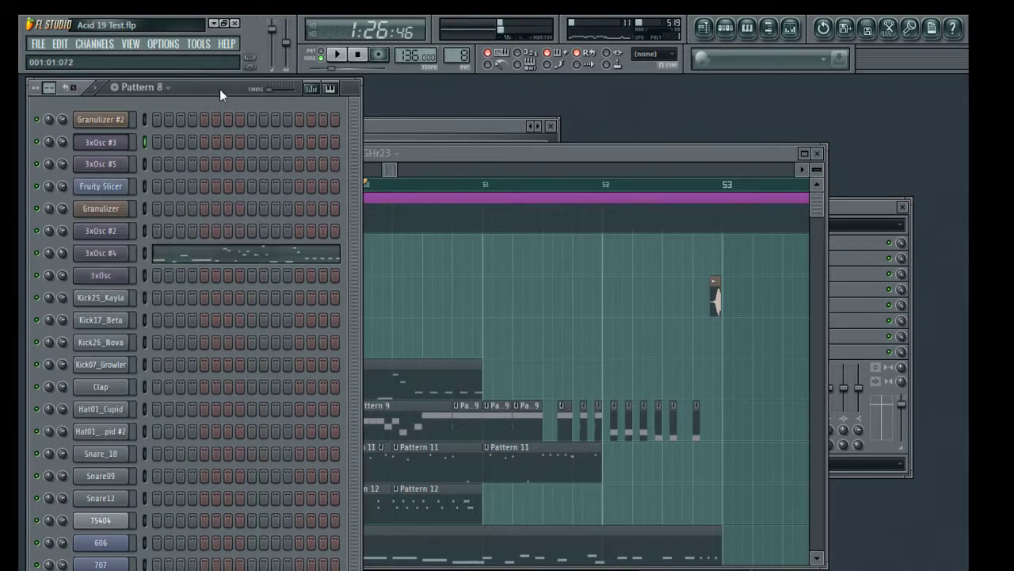
pyautogui.click(102, 253)
pyautogui.click(254, 190)
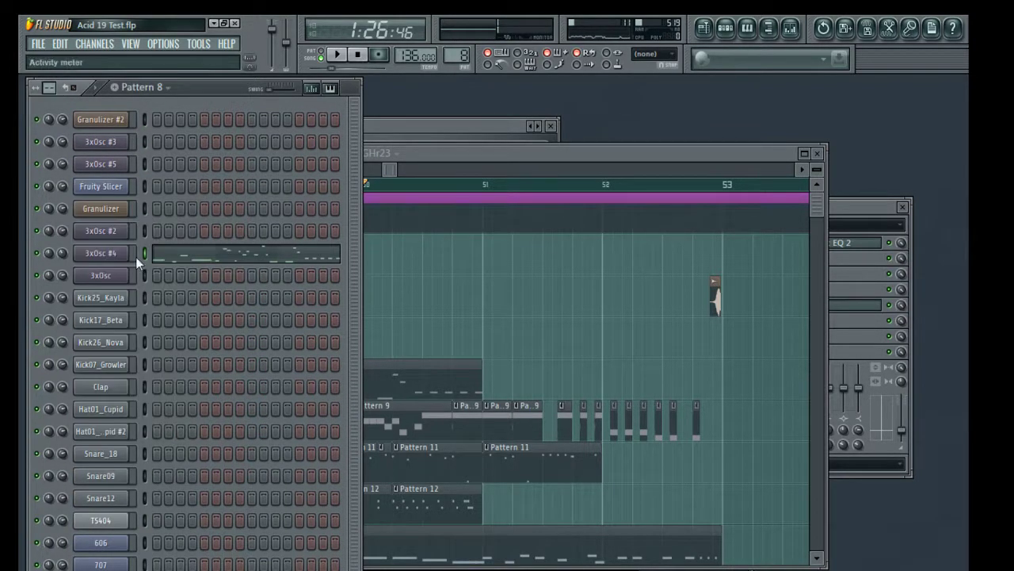
# Clone the 3xOsc #4 channel and move the clone's settings window clear of the channel list.
pyautogui.rightClick(119, 254)
pyautogui.click(152, 432)
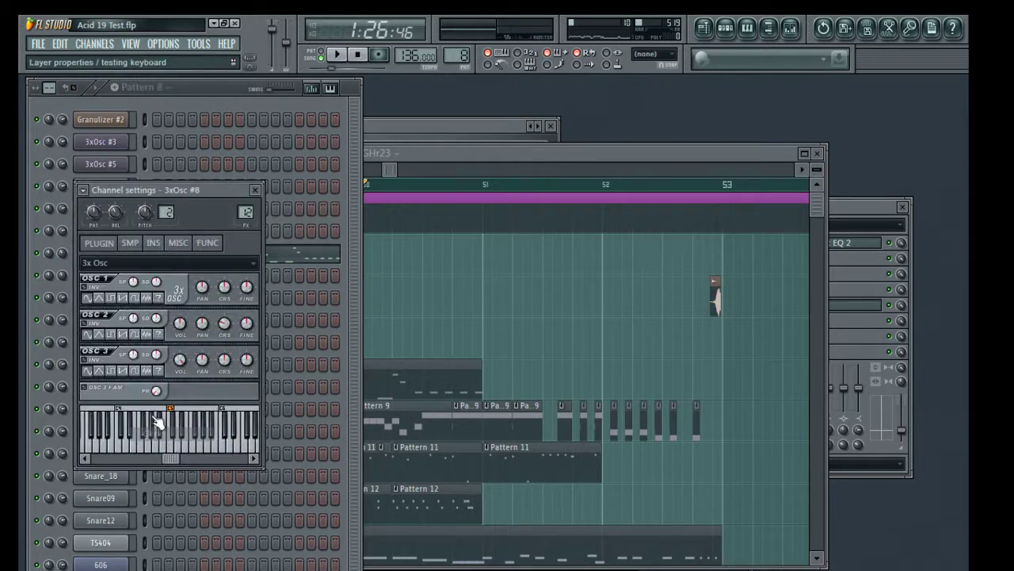
pyautogui.moveTo(226, 191); pyautogui.dragTo(348, 190)
pyautogui.click(379, 192)
# Review the cloned channel's sample and instrument envelope settings while auditioning its sound.
pyautogui.click(112, 277)
pyautogui.click(253, 244)
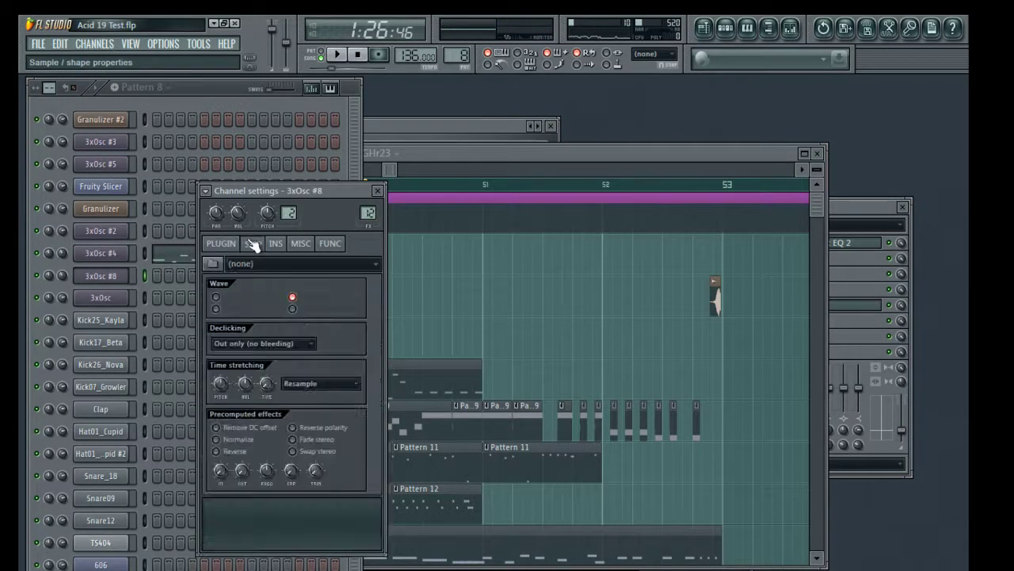
pyautogui.click(276, 243)
pyautogui.moveTo(236, 336); pyautogui.dragTo(236, 334)
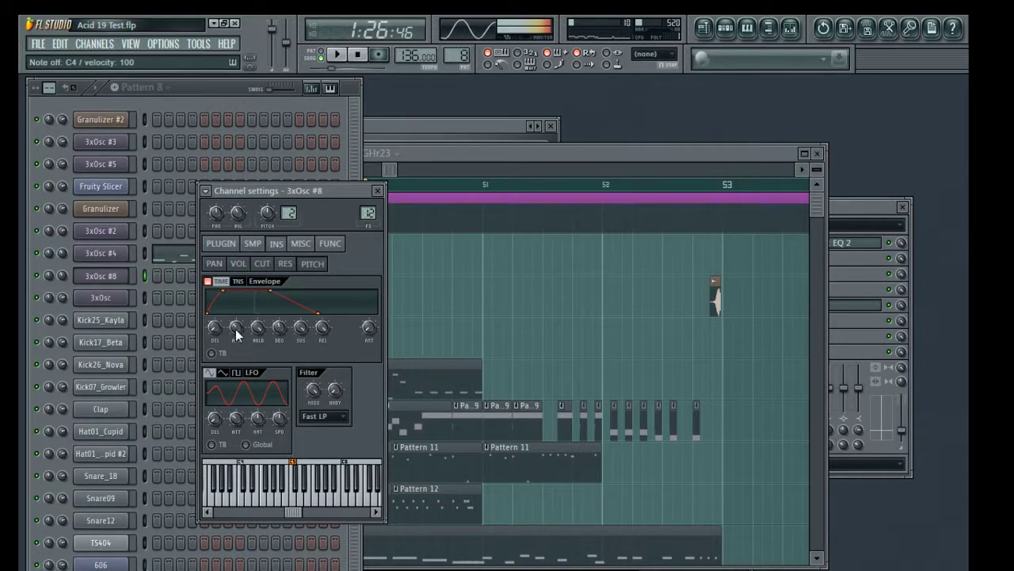
pyautogui.press('q')
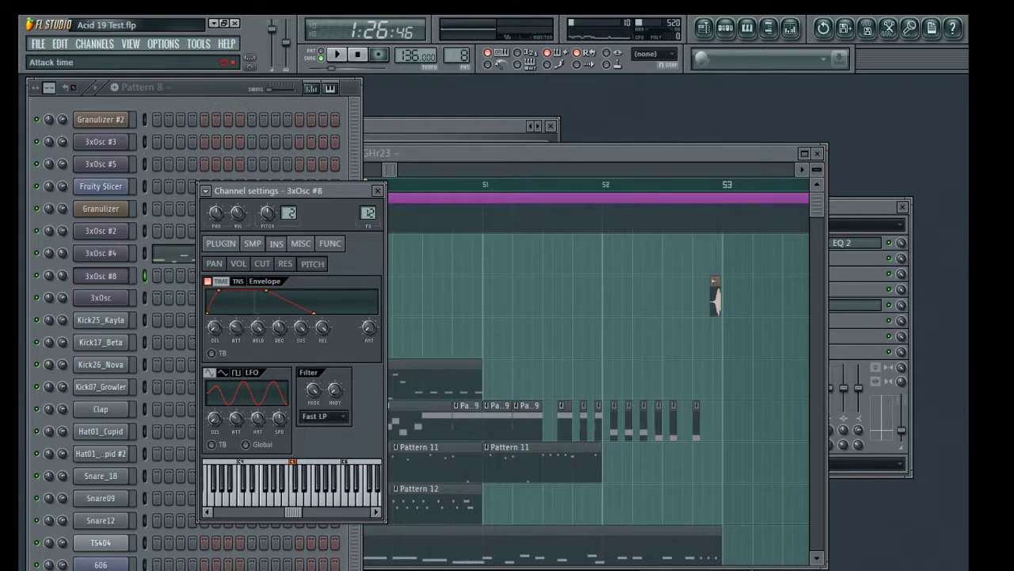
# Switch to Realtek HD Audio Manager to check the speaker equalizer and return to FL Studio's step sequencer.
pyautogui.click(519, 569)
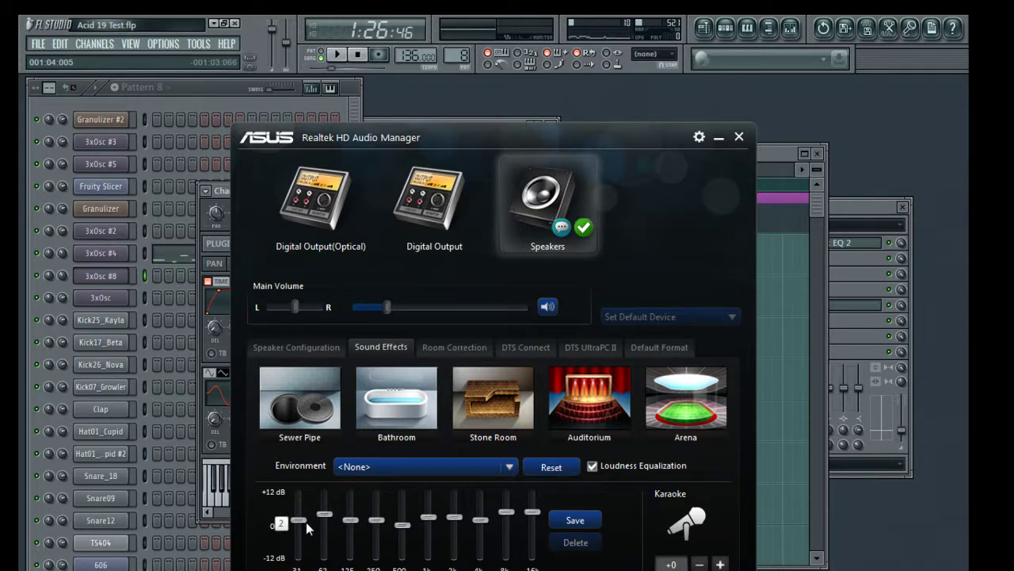
pyautogui.click(228, 98)
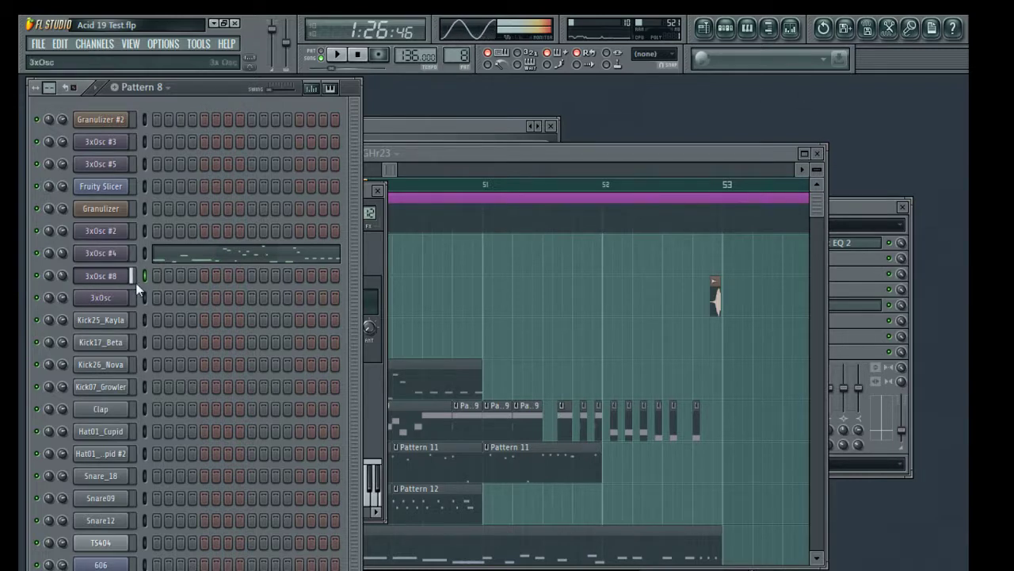
# Reopen the 3xOsc #8 settings and audition notes while reviewing its miscellaneous and envelope settings.
pyautogui.click(119, 279)
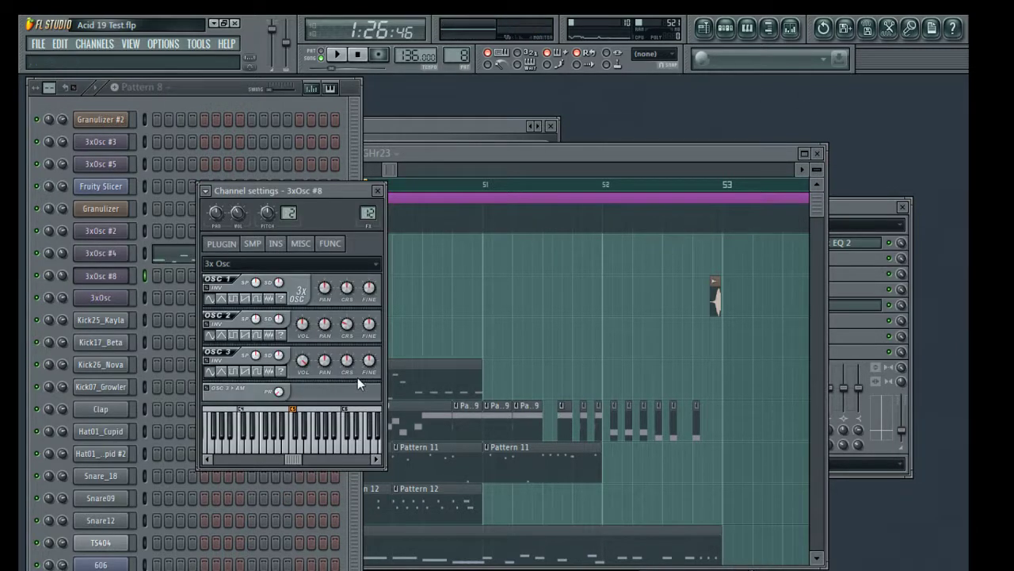
pyautogui.click(301, 244)
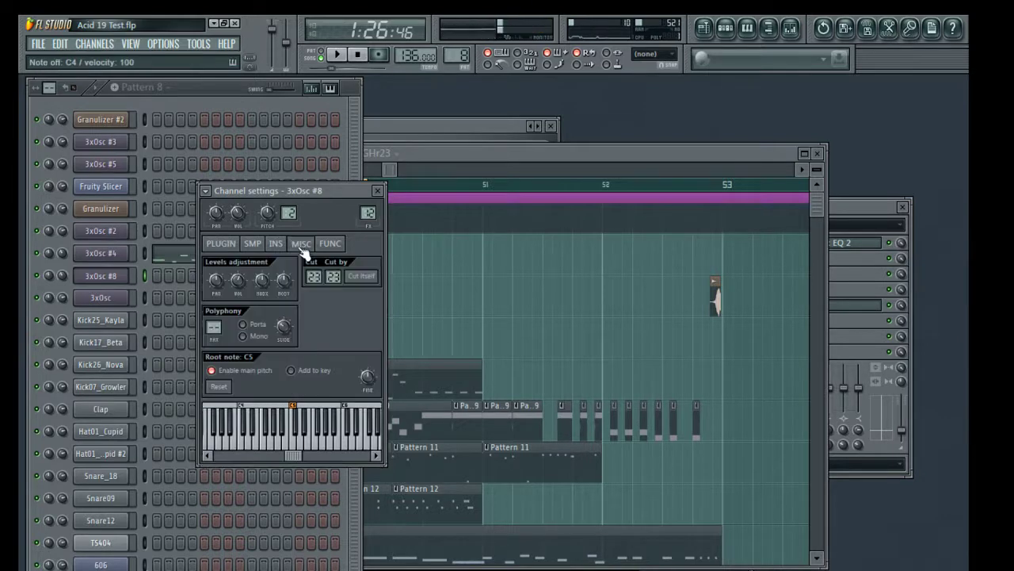
pyautogui.click(275, 243)
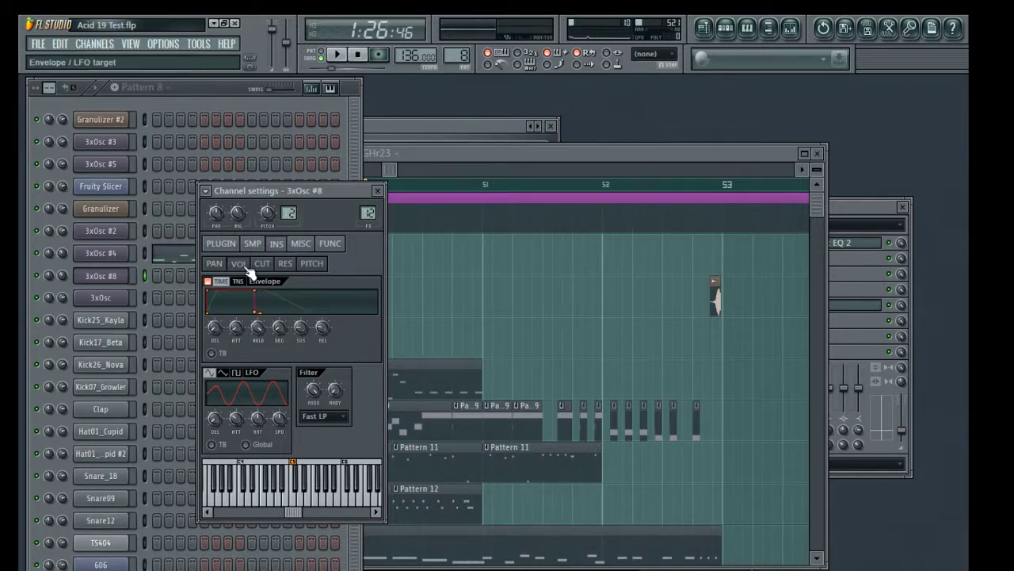
pyautogui.press('z')
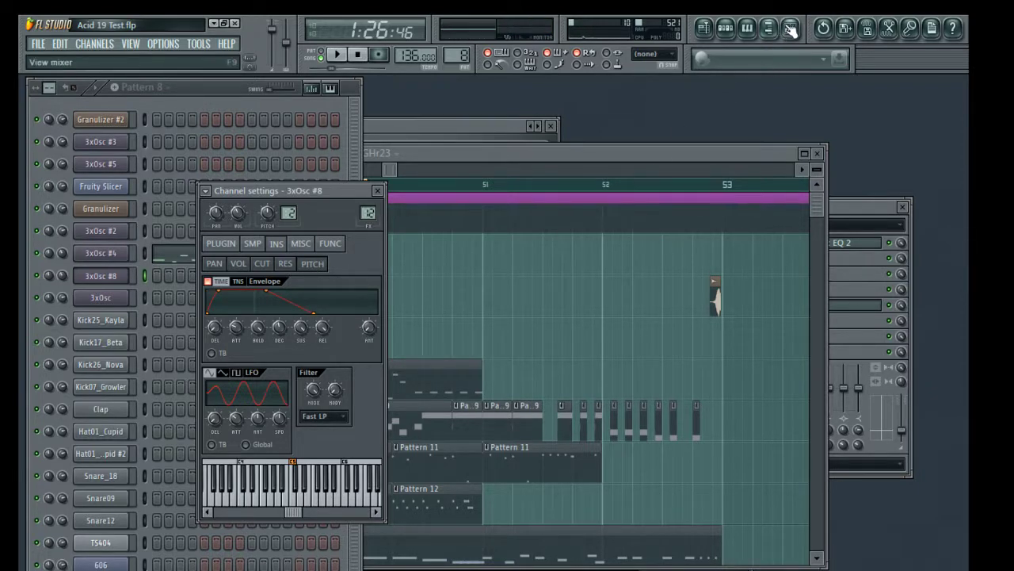
# Open Edison on the Master mixer track, record a short take of 3xOsc #8 notes and inspect its waveform.
pyautogui.press('F9')
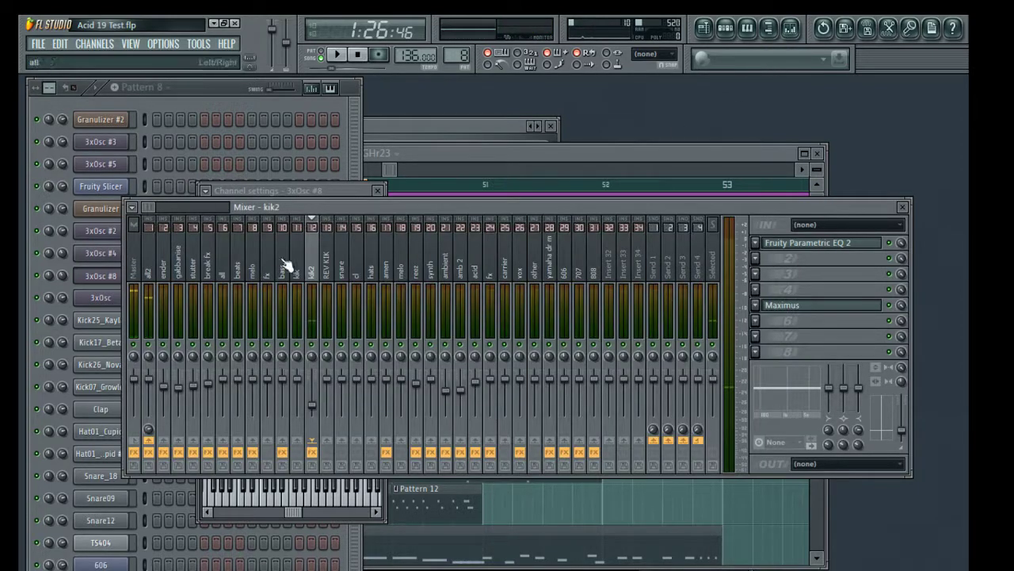
pyautogui.click(141, 264)
pyautogui.click(835, 339)
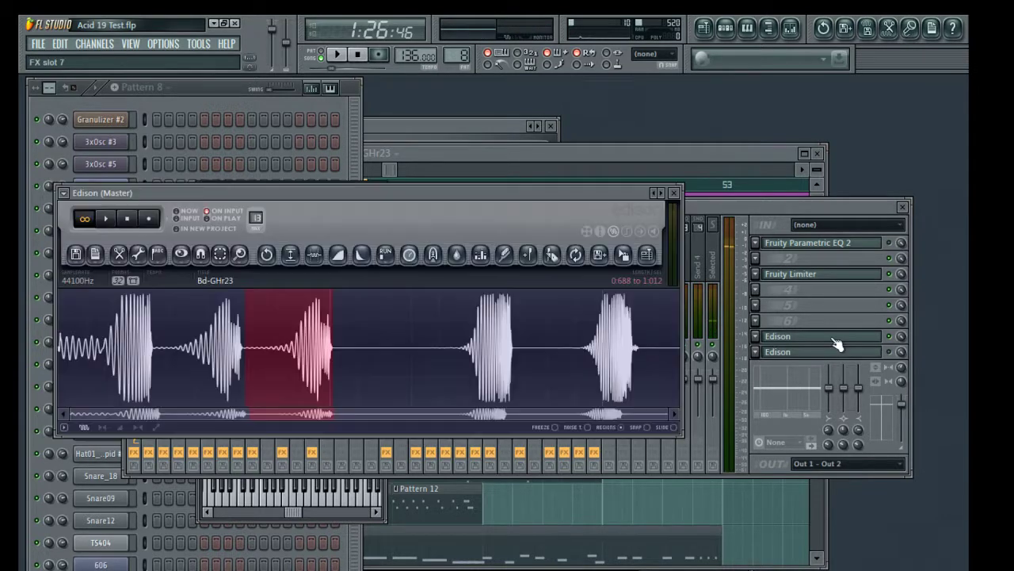
pyautogui.click(152, 221)
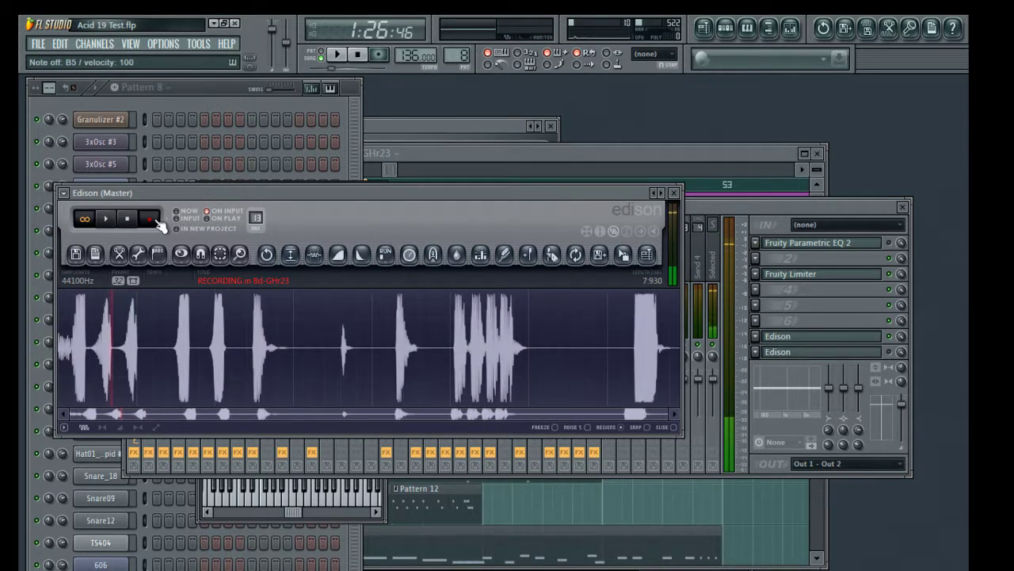
pyautogui.click(152, 220)
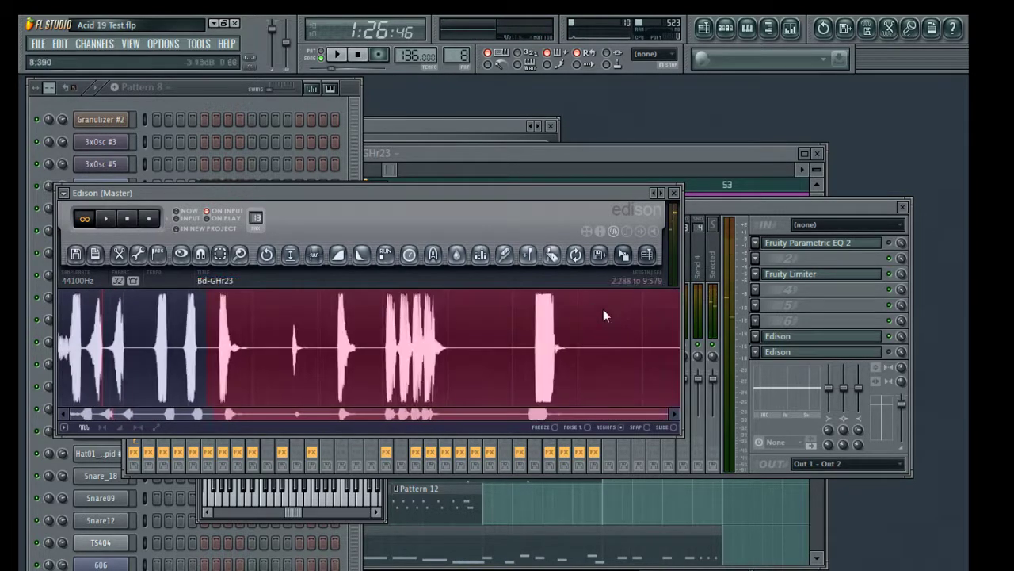
pyautogui.scroll(8, 560, 339)
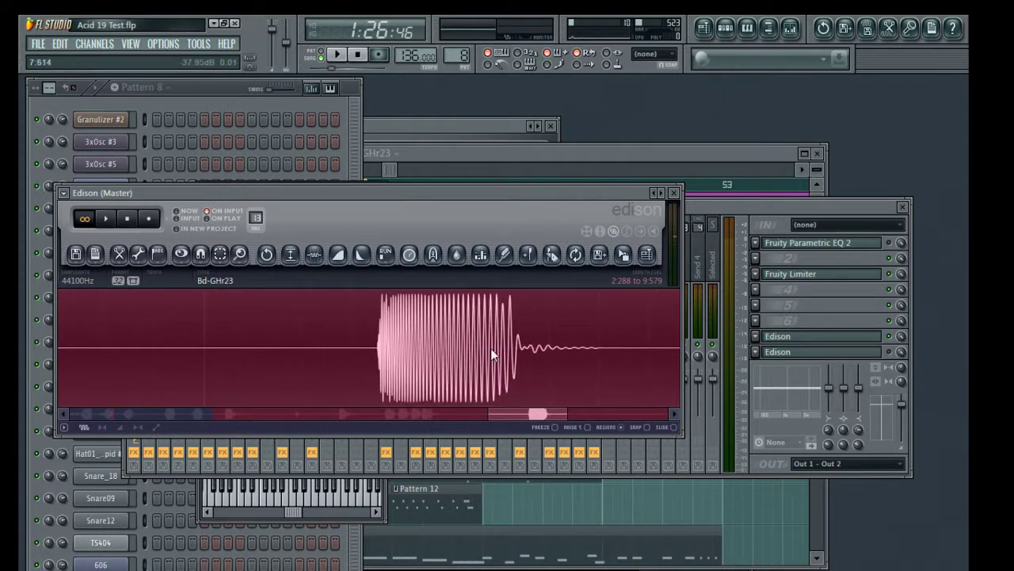
pyautogui.scroll(-5, 479, 339)
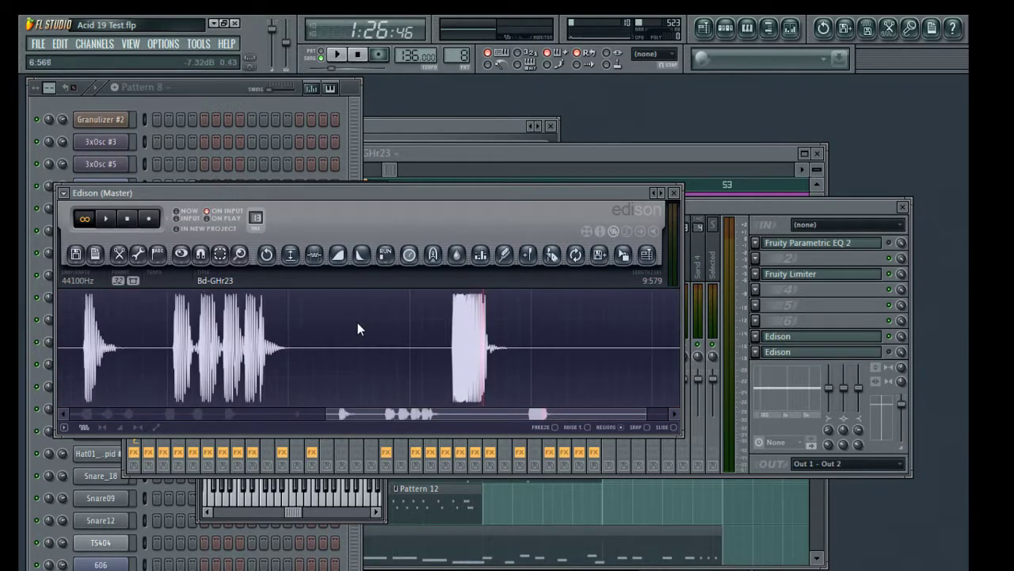
# Start another Edison recording and bring up the 3xOsc #8 channel settings beside it.
pyautogui.click(148, 218)
pyautogui.moveTo(220, 192); pyautogui.dragTo(405, 188)
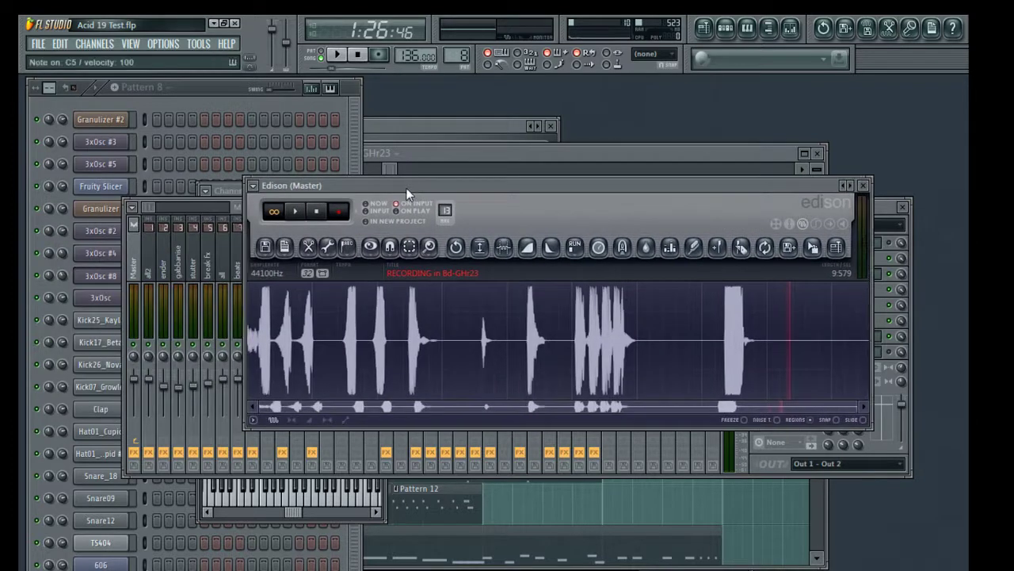
pyautogui.click(183, 99)
pyautogui.click(101, 275)
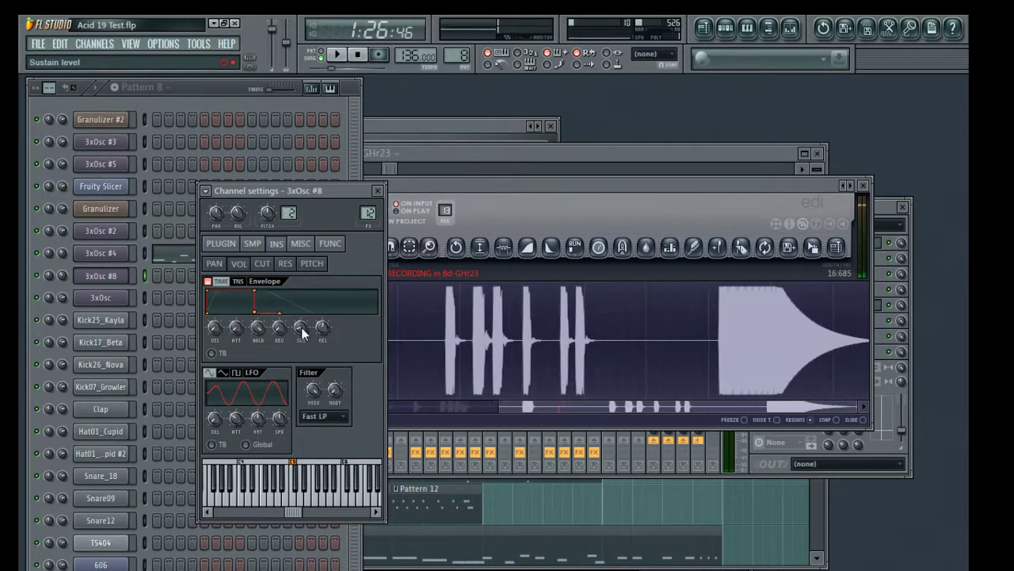
# Play notes into the recording while raising the 3xOsc #8 volume envelope's sustain and lowering its hold.
pyautogui.moveTo(303, 333); pyautogui.dragTo(303, 278)
pyautogui.press('z')
pyautogui.moveTo(261, 333); pyautogui.dragTo(261, 396)
pyautogui.press('z')
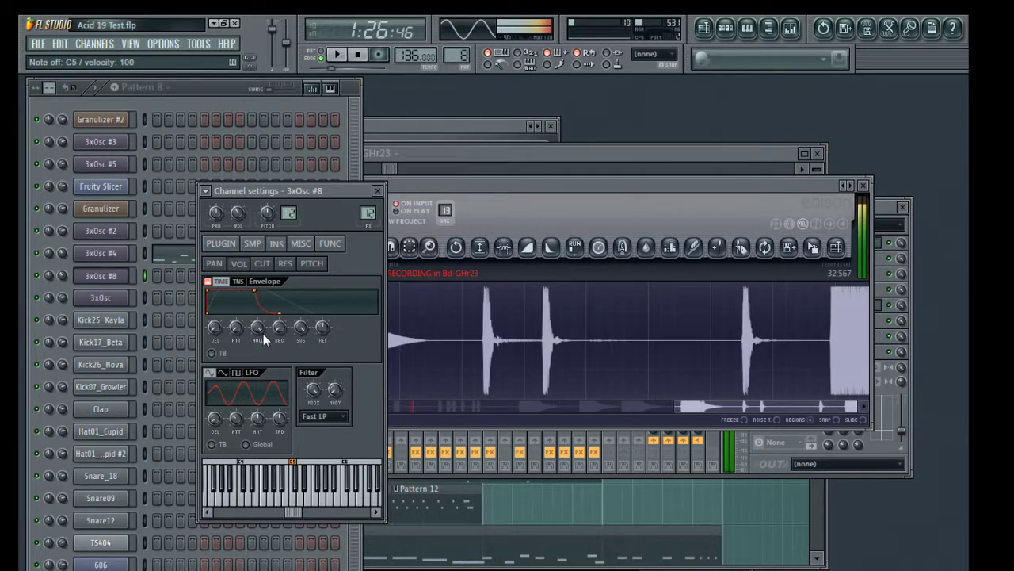
pyautogui.click(377, 190)
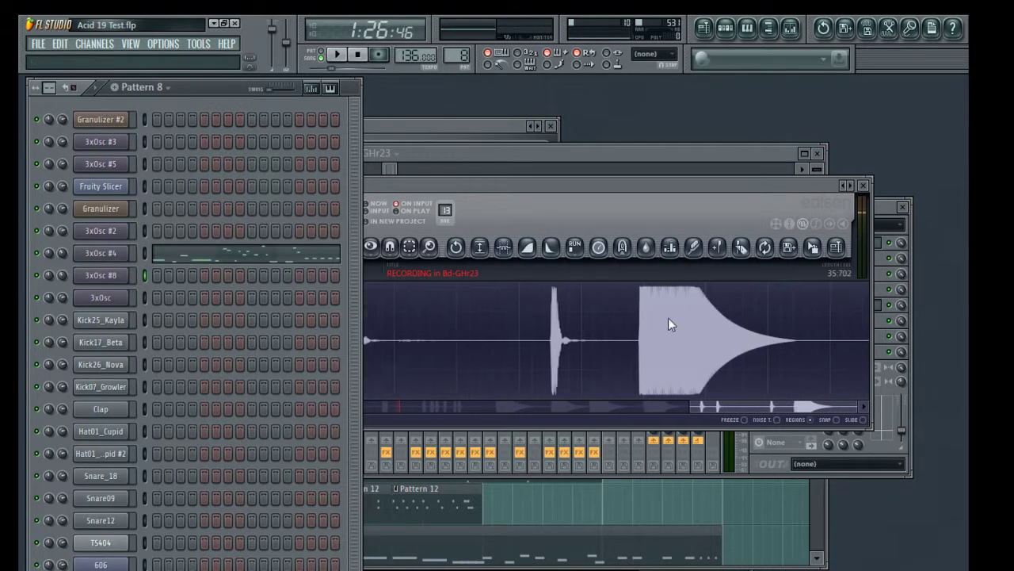
# Stop the Edison recording and select the long decaying tail at the end of the take.
pyautogui.click(468, 267)
pyautogui.click(317, 213)
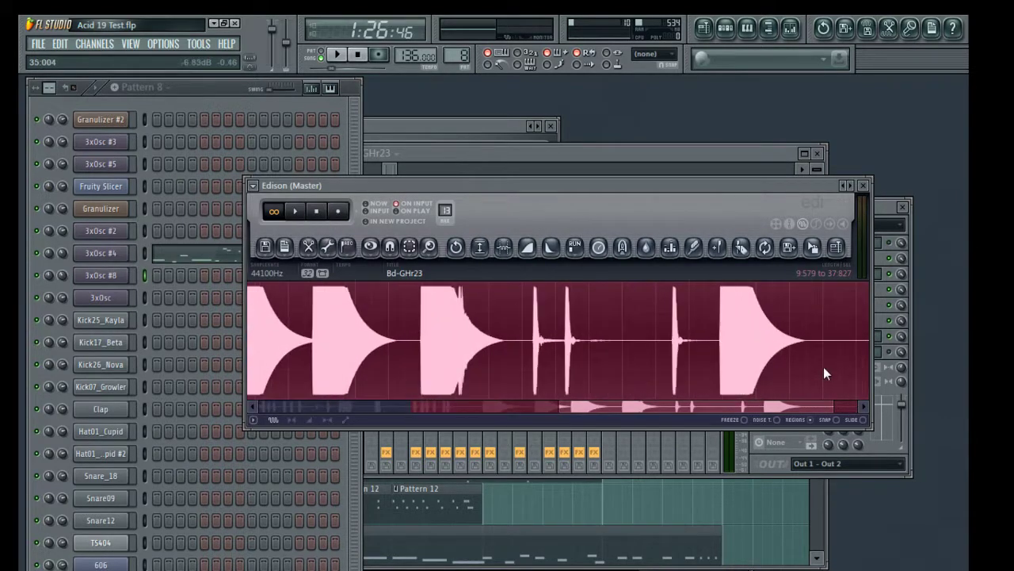
pyautogui.moveTo(638, 390); pyautogui.dragTo(850, 359)
pyautogui.click(804, 224)
pyautogui.click(804, 224)
# Place the selected Edison audio as a clip on Track 2 of the playlist, just before bar 53.
pyautogui.moveTo(813, 247); pyautogui.dragTo(802, 319)
pyautogui.moveTo(821, 225); pyautogui.dragTo(878, 497)
pyautogui.moveTo(811, 382); pyautogui.dragTo(615, 252)
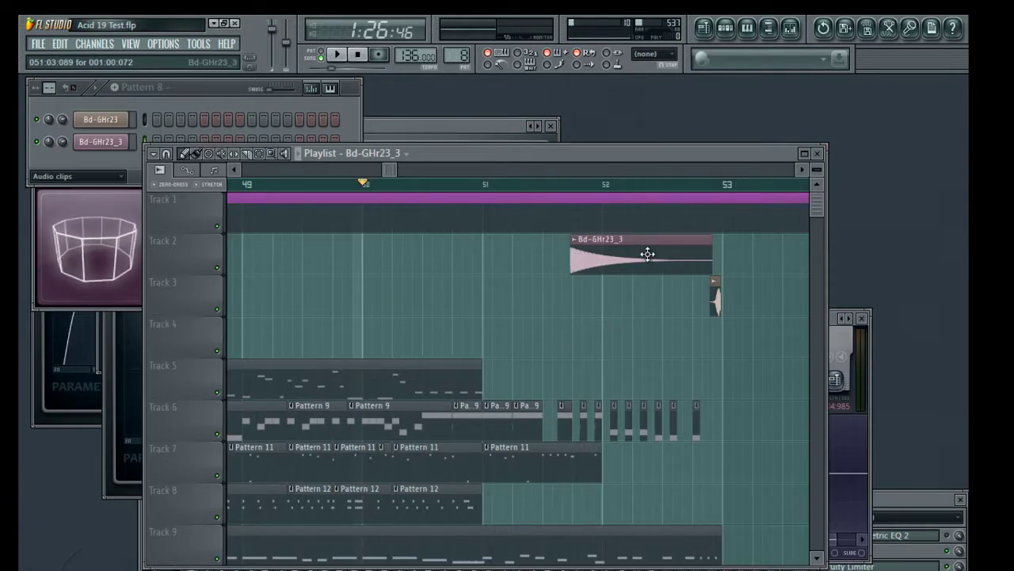
# Reverse and normalize the sample of the Bd-GHr23_3 clip.
pyautogui.doubleClick(648, 253)
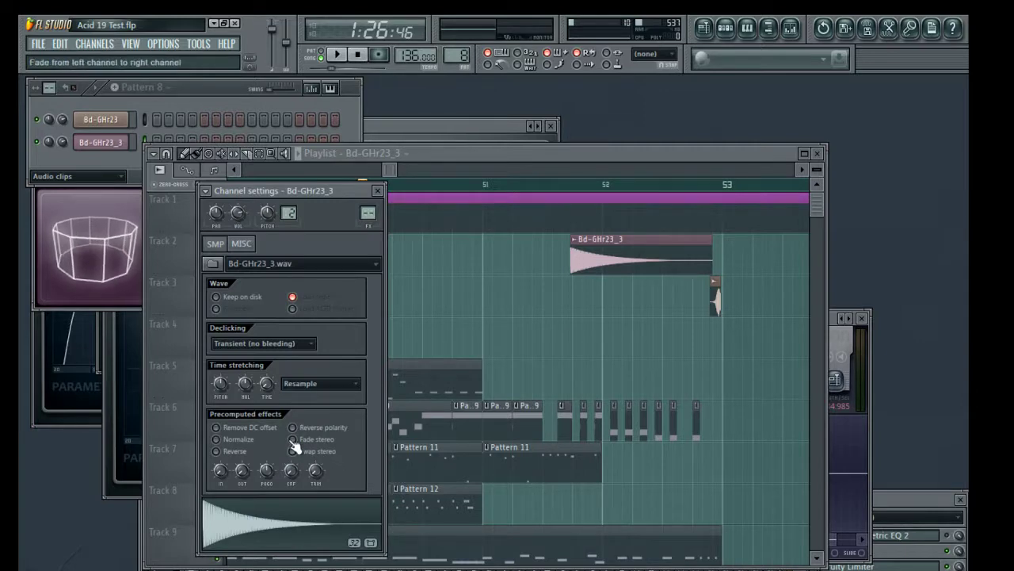
pyautogui.click(217, 451)
pyautogui.click(216, 439)
# Route the Bd-GHr23_3 clip to mixer track 13, REV KIK.
pyautogui.click(790, 28)
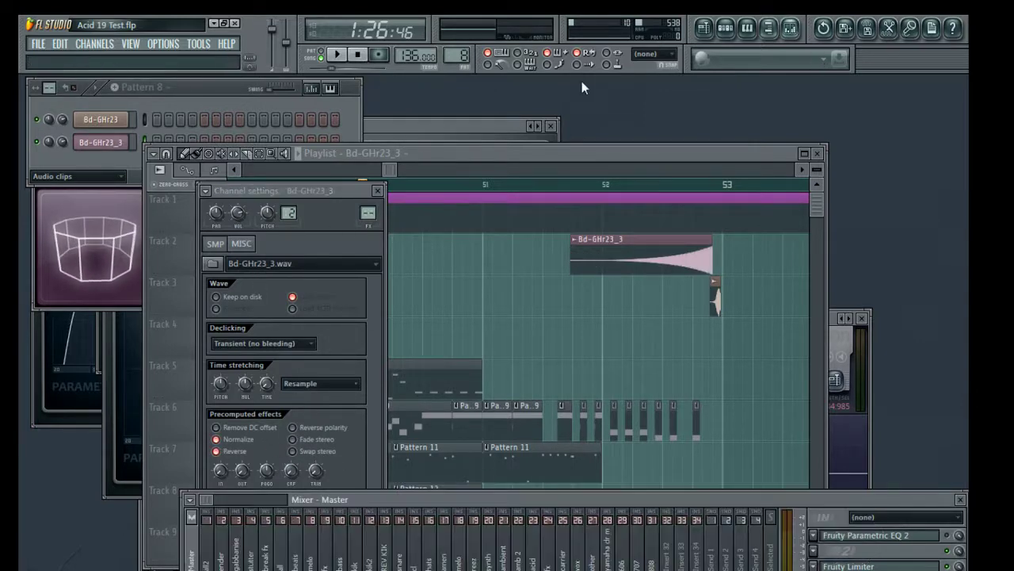
pyautogui.click(368, 214)
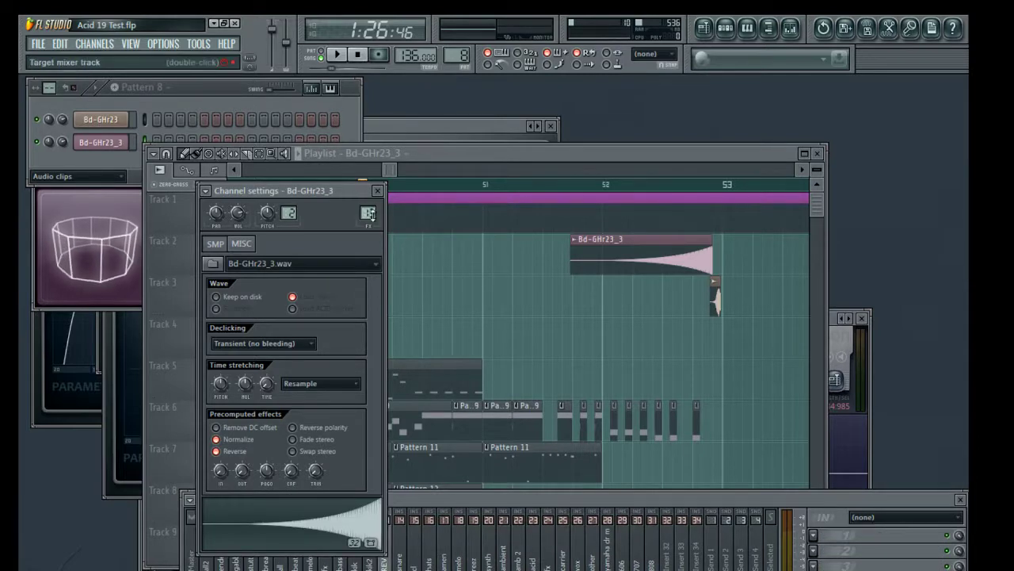
pyautogui.click(532, 498)
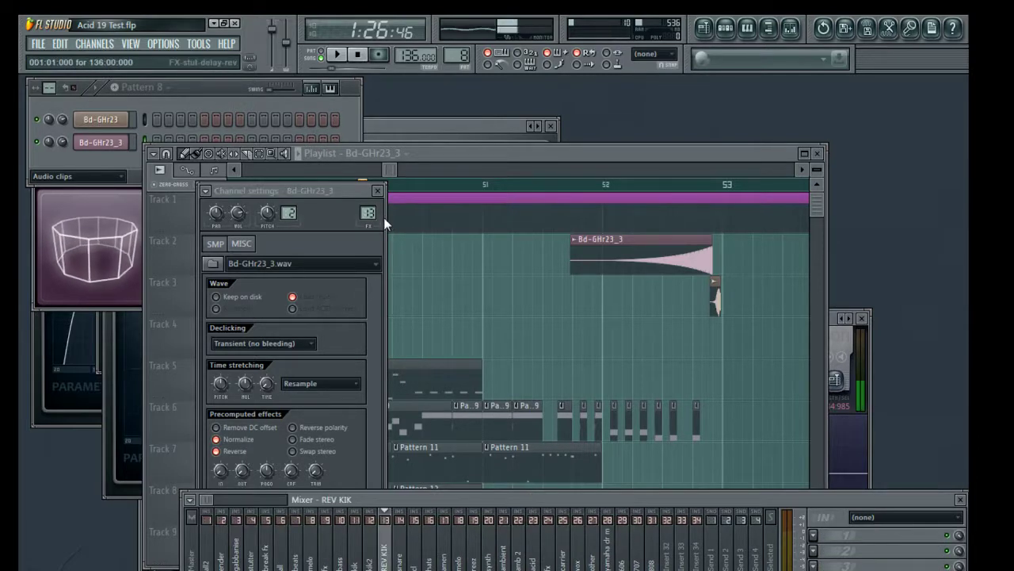
# Move the Bd-GHr23_3 clip on Track 2 to end at bar 53 and delete the short Bd-GHr23 clip from Track 3.
pyautogui.click(463, 156)
pyautogui.click(245, 192)
pyautogui.press('space')
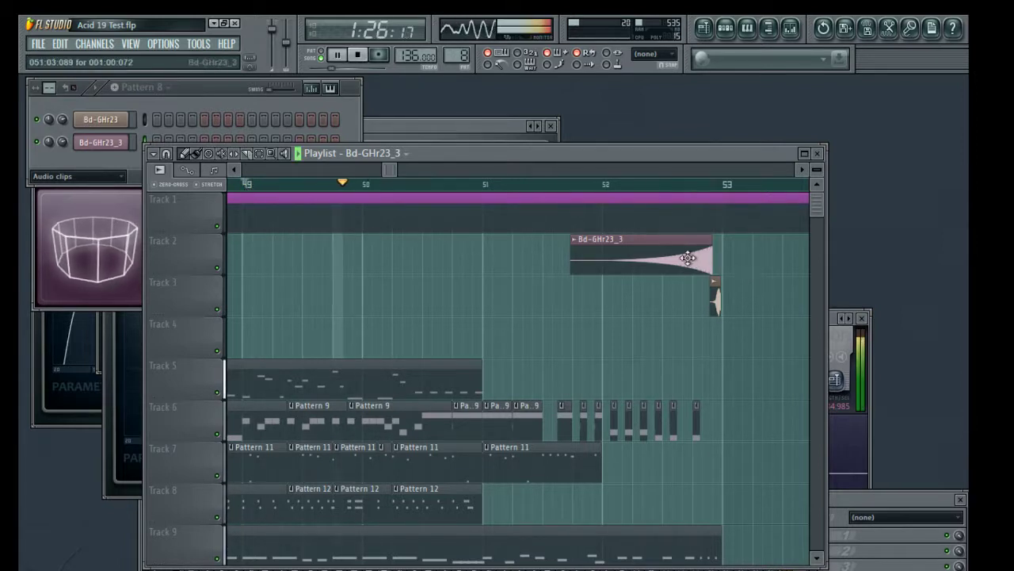
pyautogui.moveTo(674, 256); pyautogui.dragTo(682, 254)
pyautogui.moveTo(715, 298); pyautogui.dragTo(658, 298)
pyautogui.rightClick(658, 297)
# Play the arrangement from just before bar 52 to check the reversed clip and its levels in the mixer.
pyautogui.press('space')
pyautogui.click(584, 184)
pyautogui.press('space')
pyautogui.press('space')
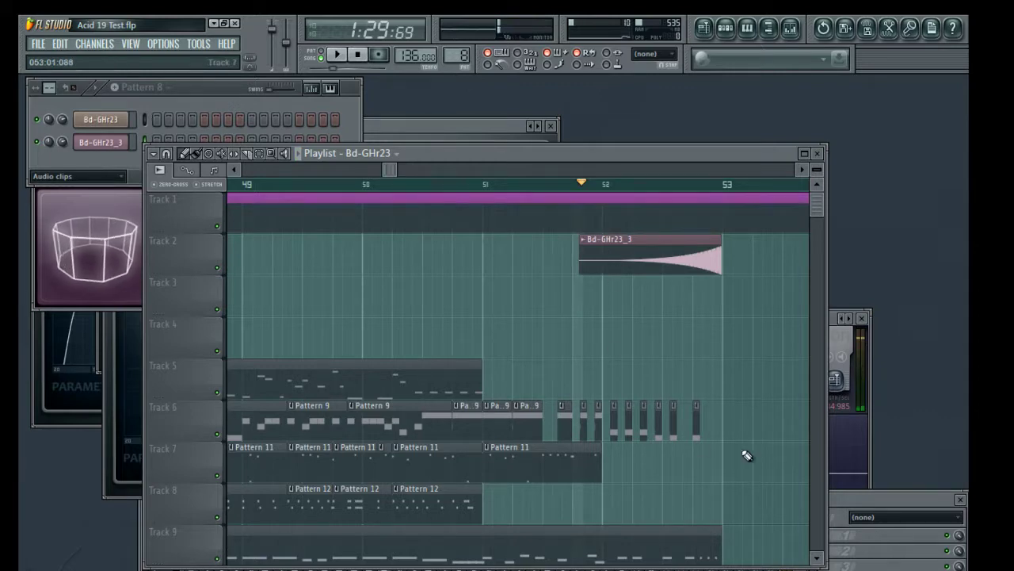
pyautogui.moveTo(853, 497); pyautogui.dragTo(808, 429)
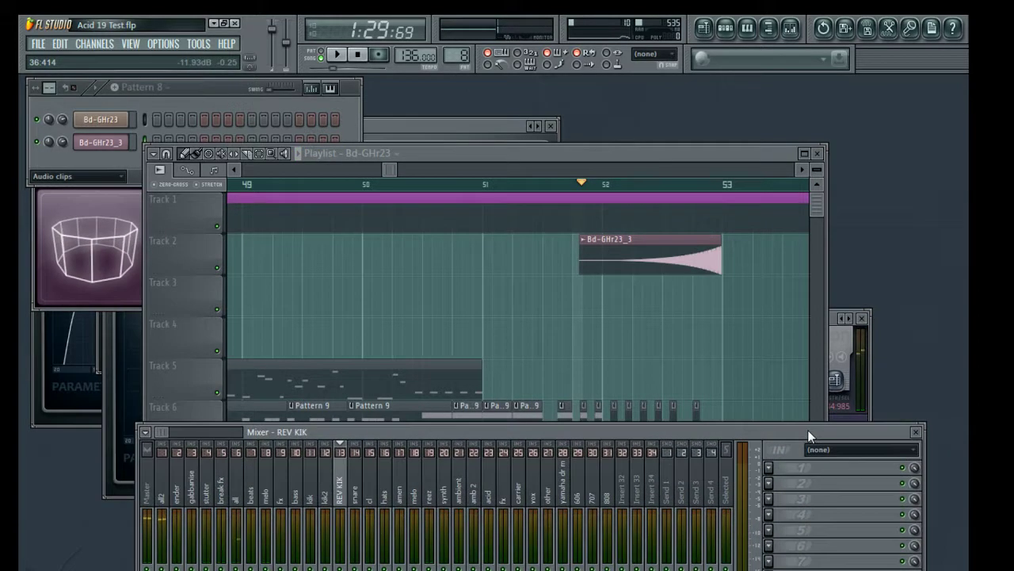
pyautogui.press('space')
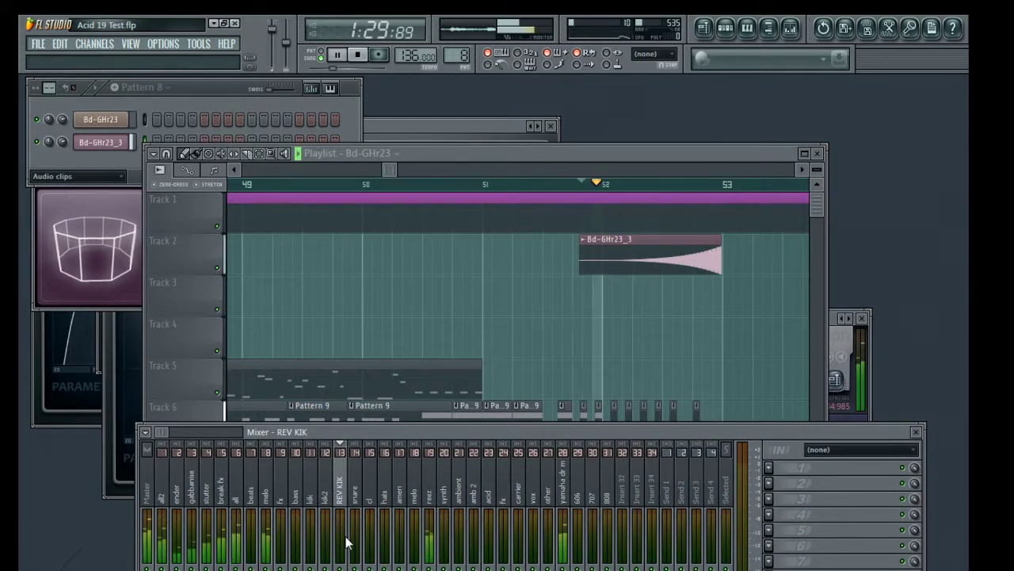
pyautogui.press('space')
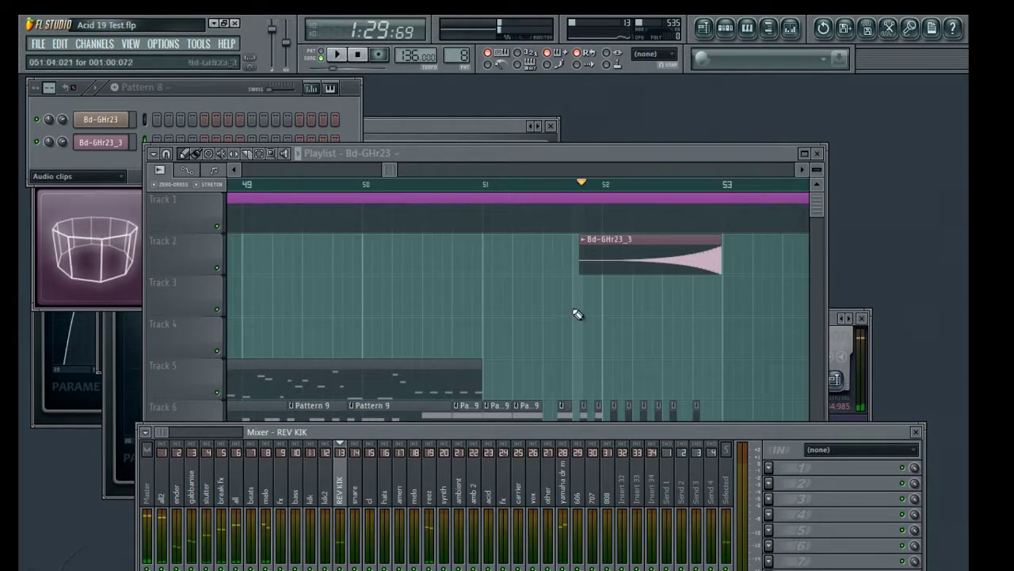
# Route the Bd-GHr23_3 channel to mixer track 32, Insert 32, and audition it.
pyautogui.press('F9')
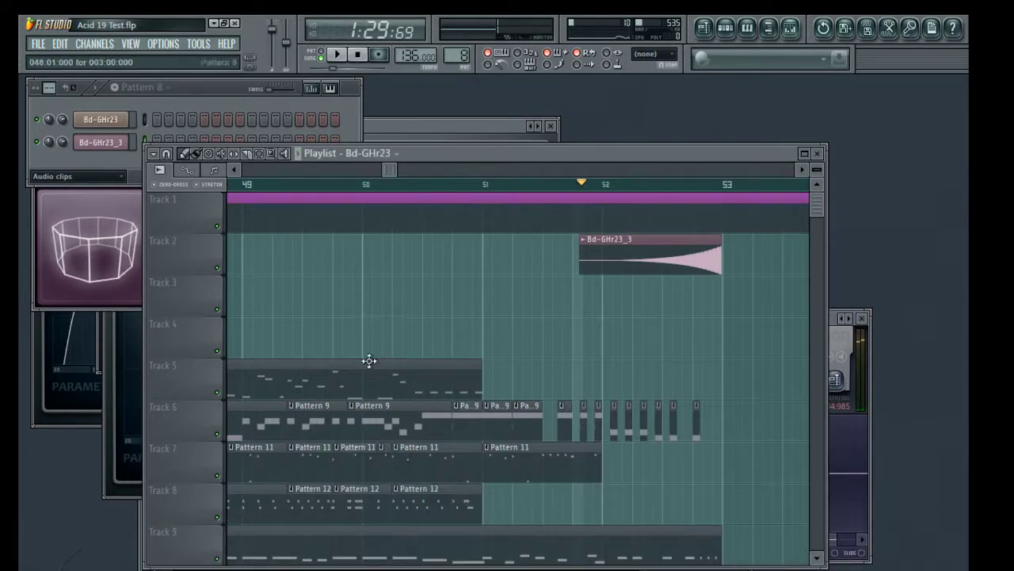
pyautogui.click(793, 27)
pyautogui.click(729, 30)
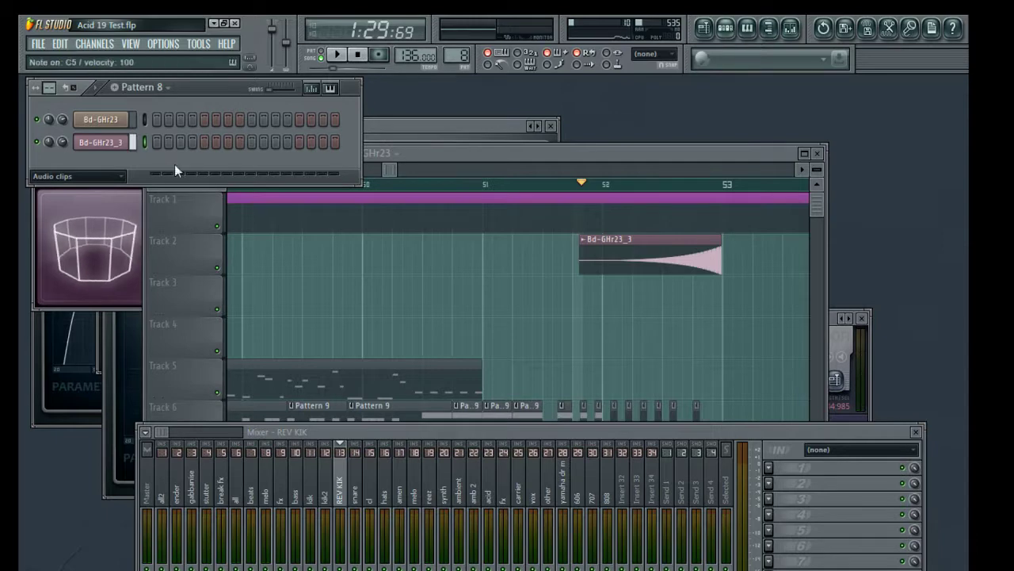
pyautogui.click(107, 149)
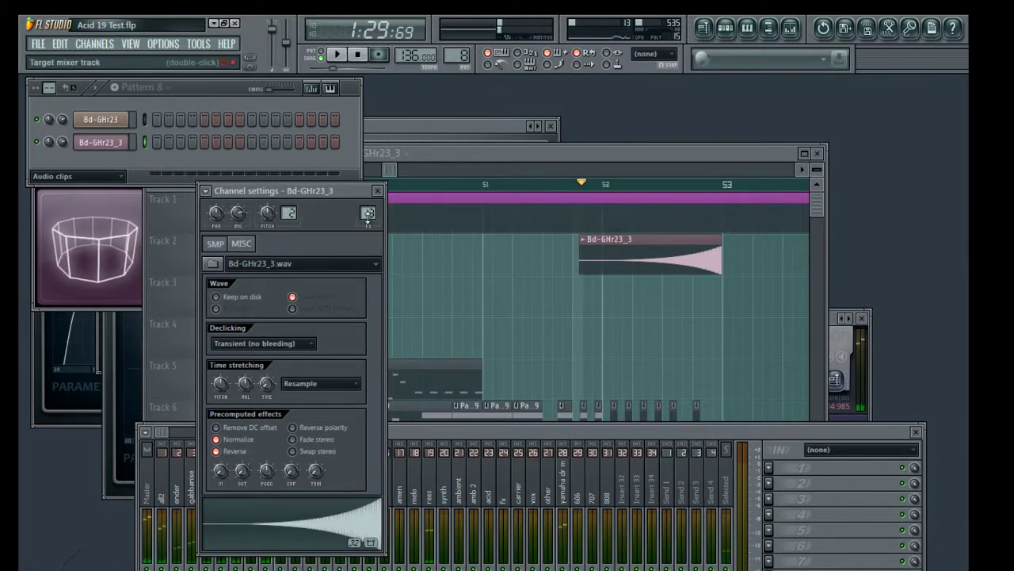
pyautogui.moveTo(368, 214); pyautogui.dragTo(369, 200)
pyautogui.press('z')
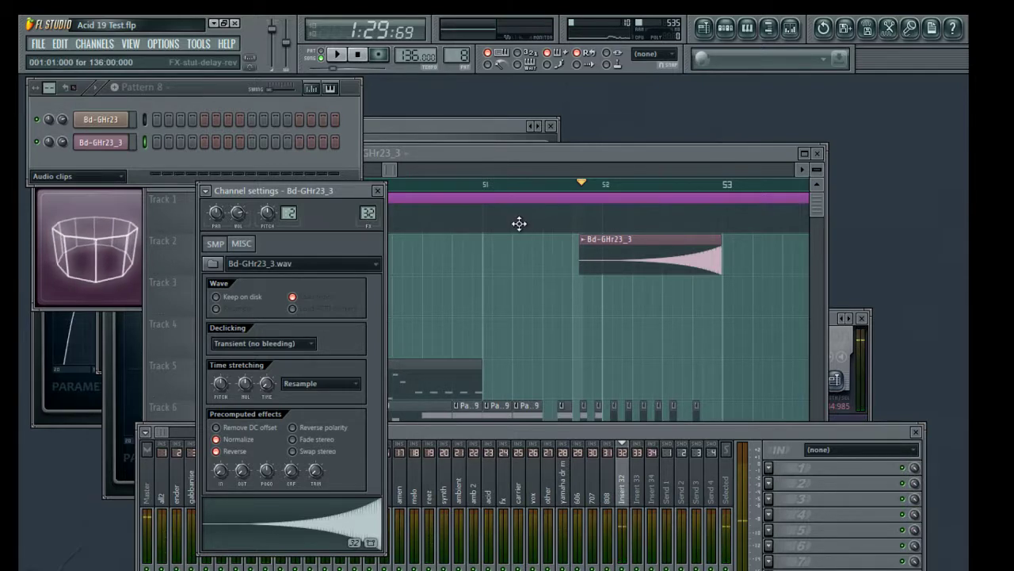
# Play the reversed Bd-GHr23_3 clip on Track 2, shorten it from its start to about 052:02:083, and replay it.
pyautogui.press('space')
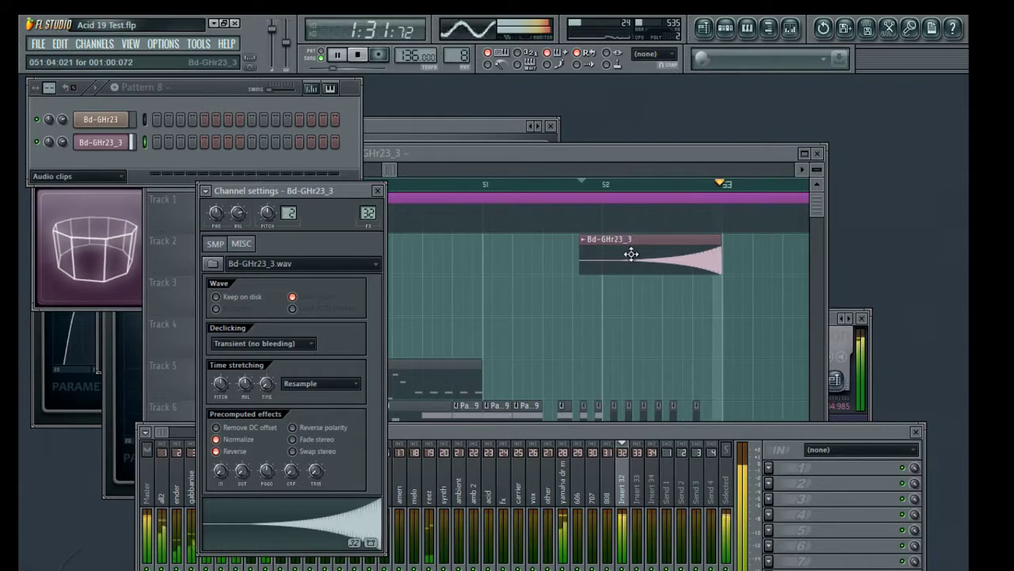
pyautogui.press('space')
pyautogui.scroll(5, 682, 192)
pyautogui.moveTo(776, 277); pyautogui.dragTo(679, 254)
pyautogui.doubleClick(554, 250)
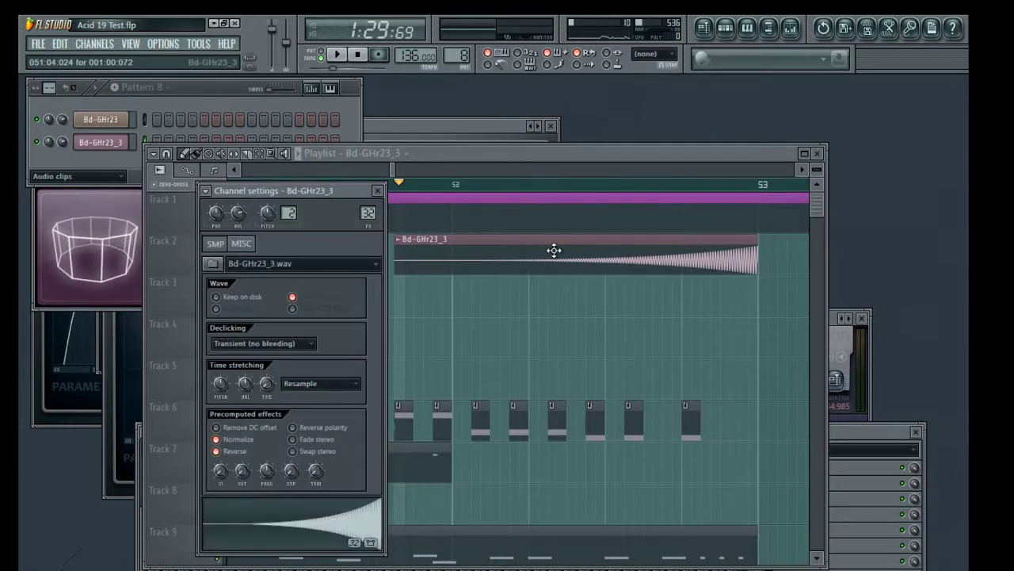
pyautogui.click(433, 241)
pyautogui.click(204, 187)
pyautogui.moveTo(396, 239)
pyautogui.mouseDown()
pyautogui.moveTo(578, 239)
pyautogui.moveTo(373, 237)
pyautogui.moveTo(600, 240)
pyautogui.mouseUp()
pyautogui.press('space')
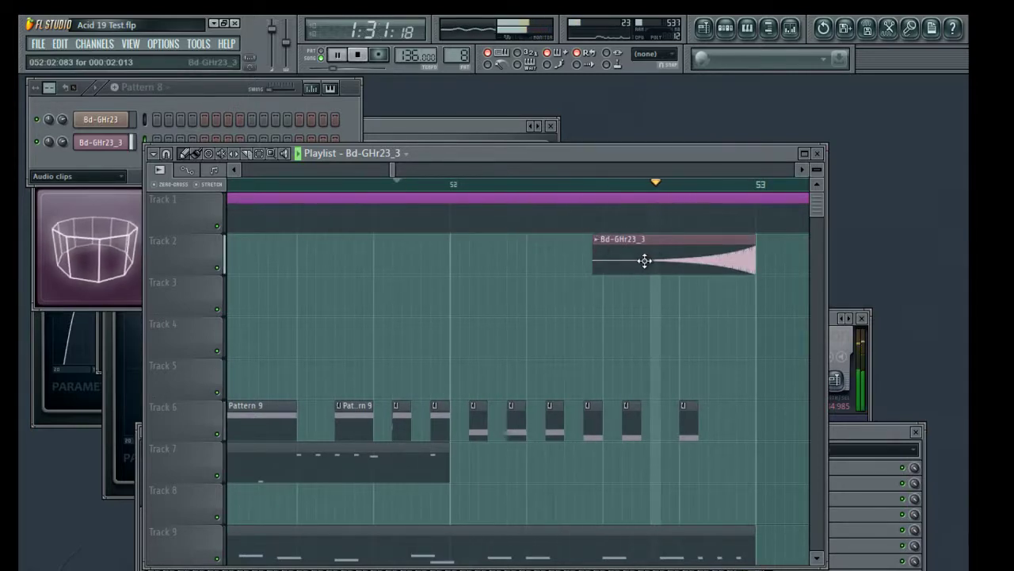
# Extend the start of the Bd-GHr23_3 clip on Track 2 back to 052:01:001 in stages, auditioning each length.
pyautogui.moveTo(594, 263); pyautogui.dragTo(498, 257)
pyautogui.press('space')
pyautogui.press('space')
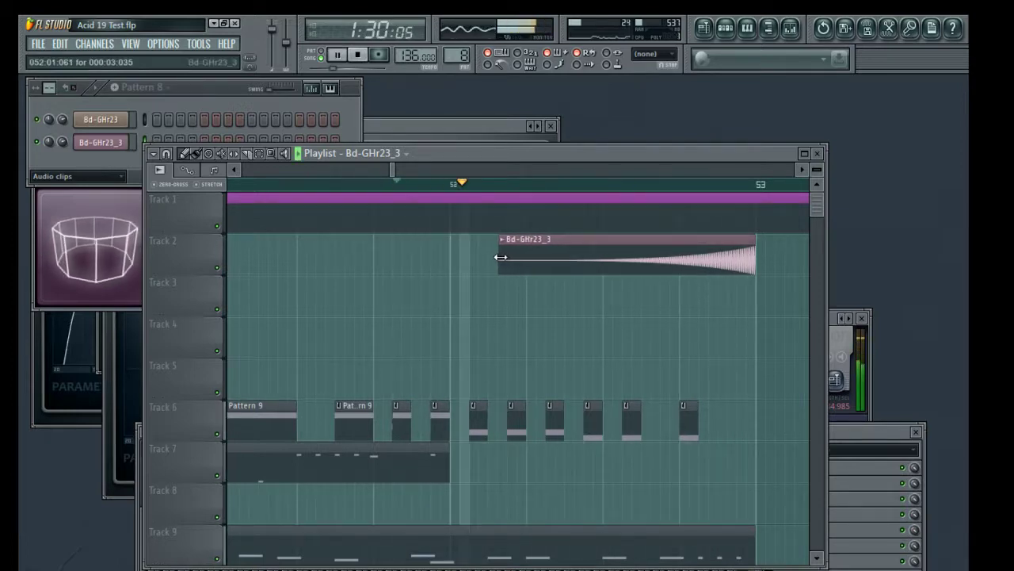
pyautogui.moveTo(499, 257); pyautogui.dragTo(473, 256)
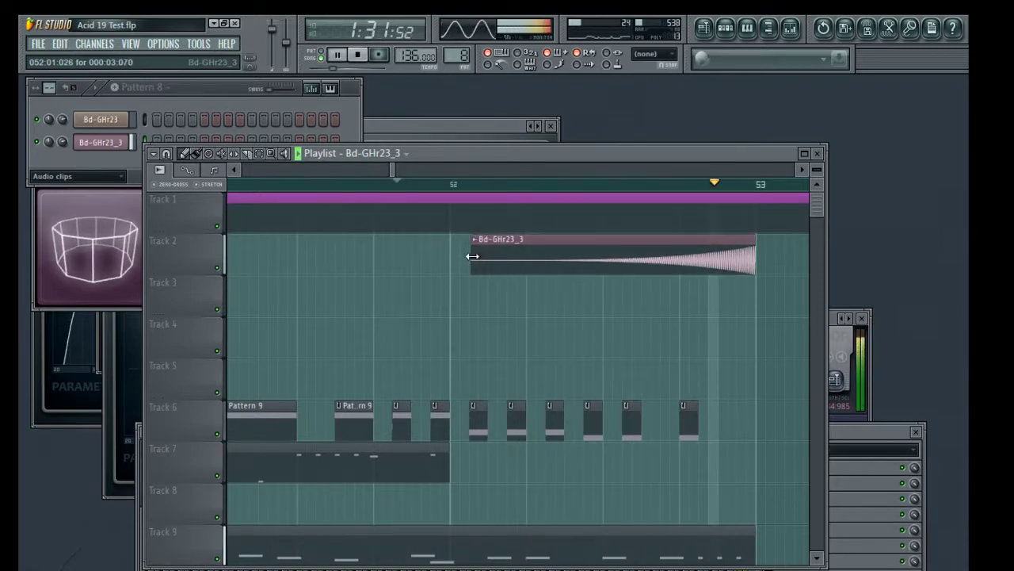
pyautogui.press('space')
pyautogui.moveTo(472, 256); pyautogui.dragTo(470, 256)
pyautogui.press('space')
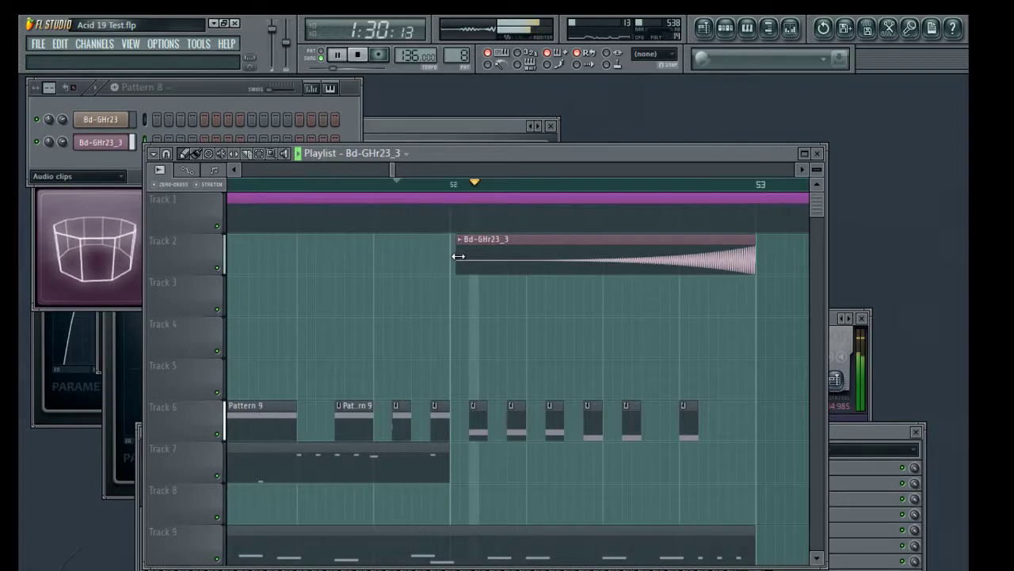
pyautogui.press('space')
pyautogui.moveTo(457, 258)
pyautogui.mouseDown()
pyautogui.moveTo(364, 252)
pyautogui.moveTo(452, 248)
pyautogui.mouseUp()
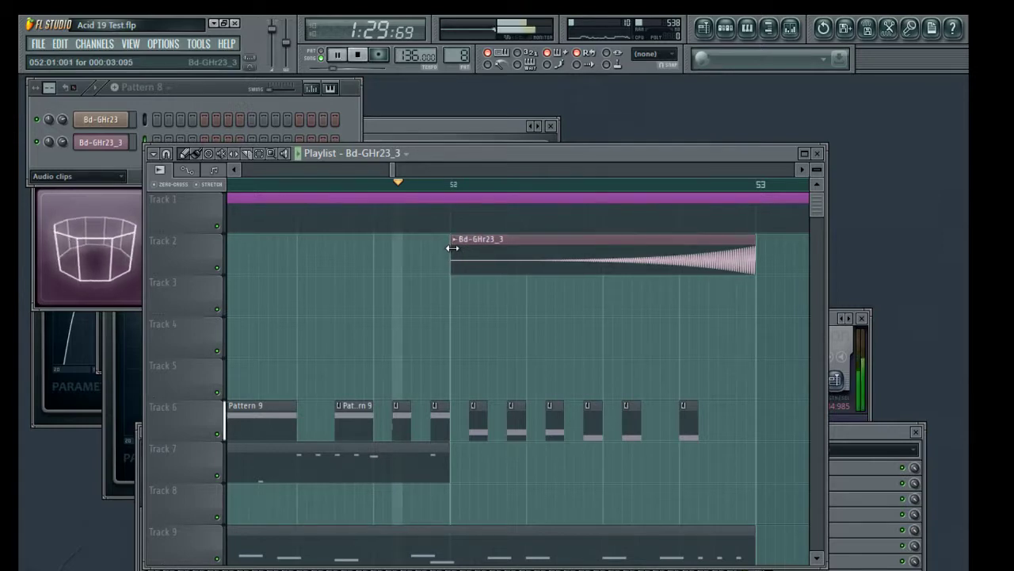
pyautogui.press('space')
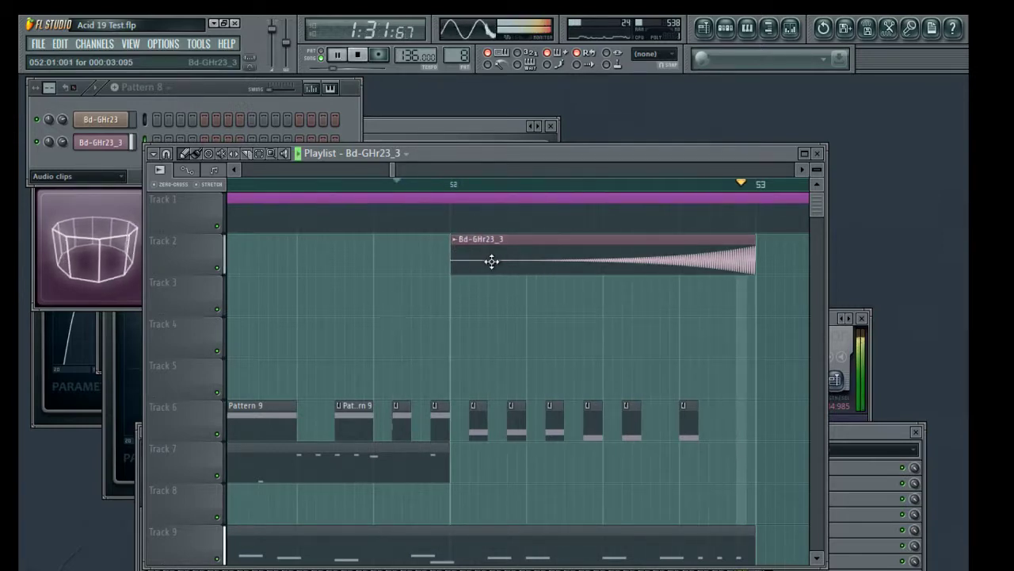
pyautogui.press('space')
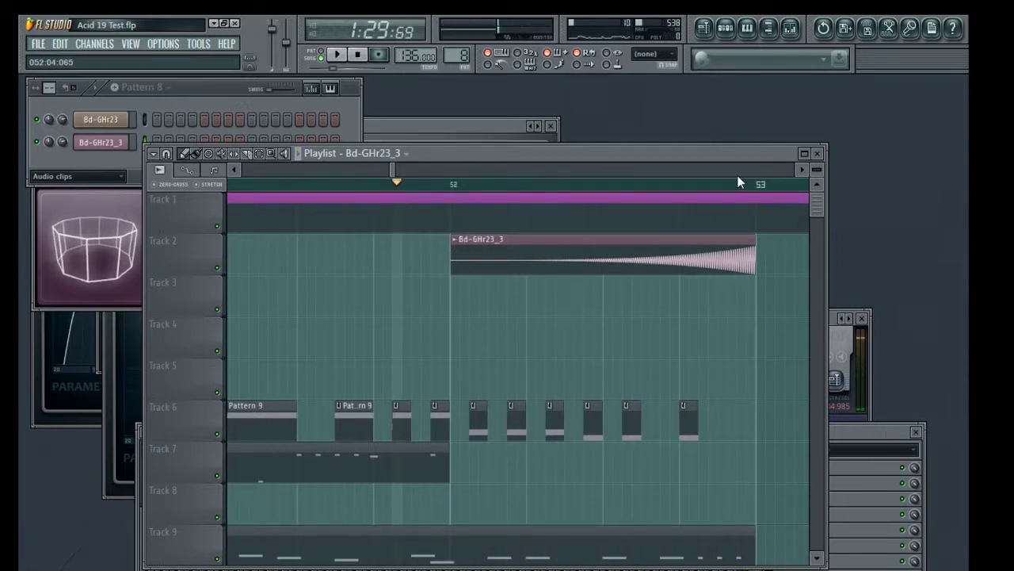
# Fine-tune the volume multiplier of the Bd-GHr23_3 channel while auditioning it from just before bar 52.
pyautogui.scroll(-1, 641, 238)
pyautogui.doubleClick(640, 258)
pyautogui.click(246, 246)
pyautogui.moveTo(237, 280); pyautogui.dragTo(237, 273)
pyautogui.press('space')
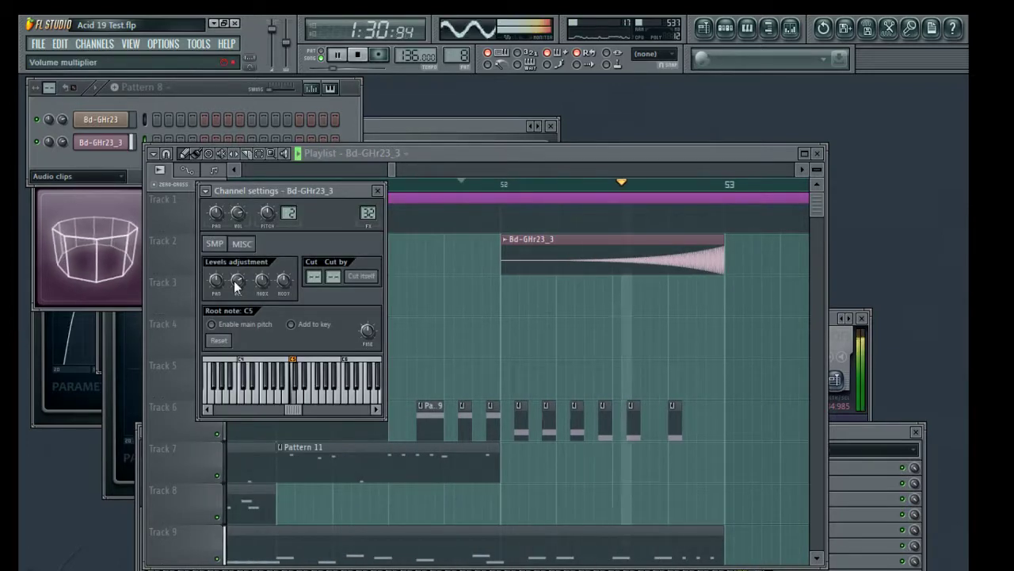
pyautogui.press('space')
pyautogui.press('space')
pyautogui.moveTo(236, 282); pyautogui.dragTo(237, 293)
pyautogui.press('space')
pyautogui.click(495, 155)
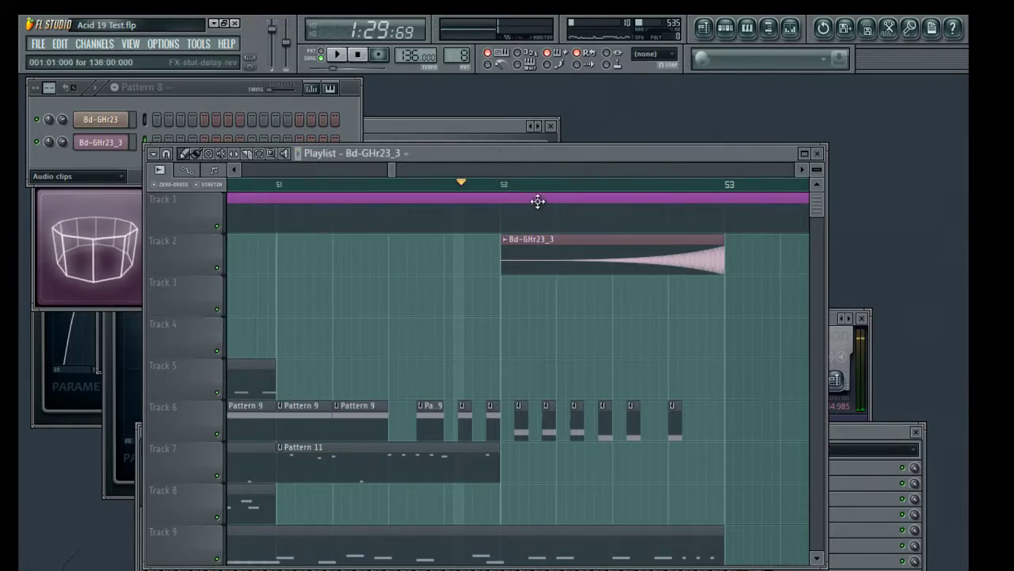
# Reuse the short Bd-GHr23 clip from before bar 48, placing two copies back to back on Track 3 in bar 52, and play them.
pyautogui.scroll(-6, 533, 187)
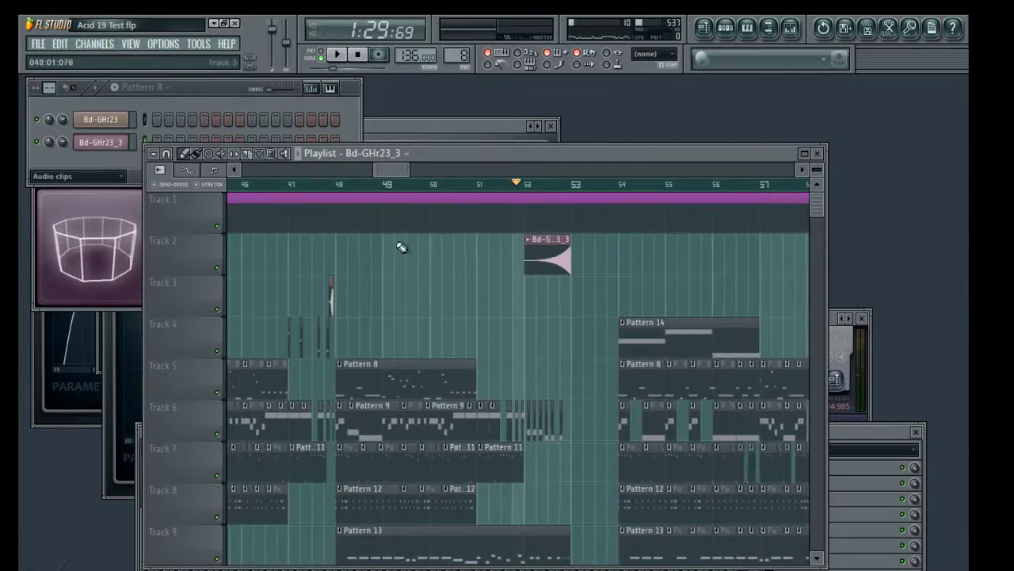
pyautogui.scroll(6, 576, 188)
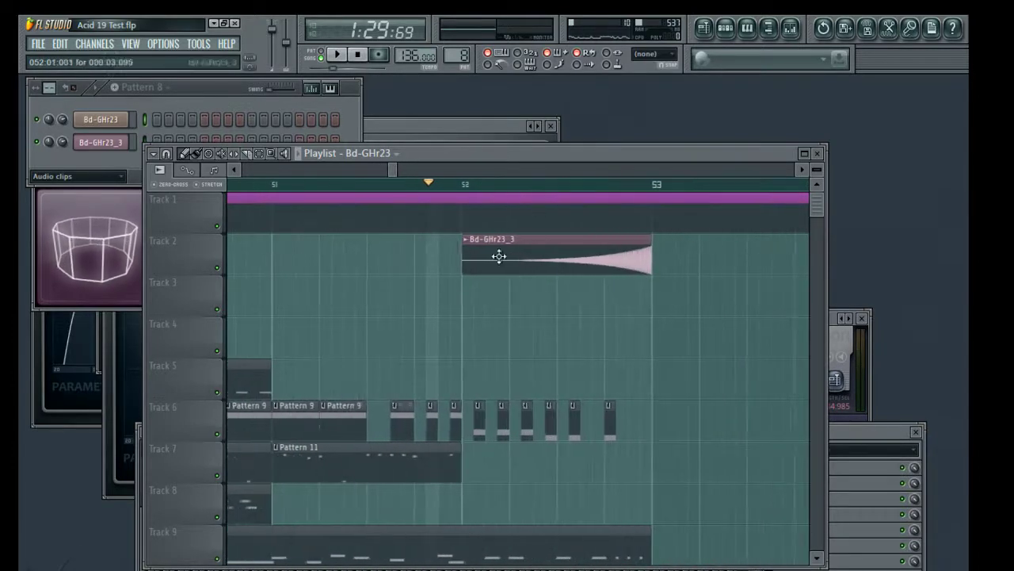
pyautogui.scroll(2, 487, 194)
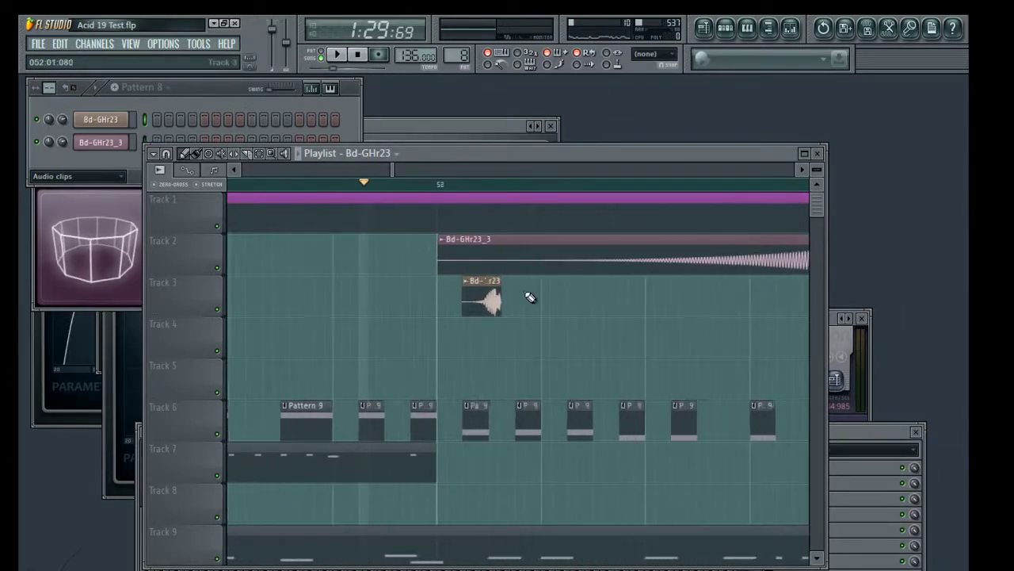
pyautogui.click(528, 295)
pyautogui.press('space')
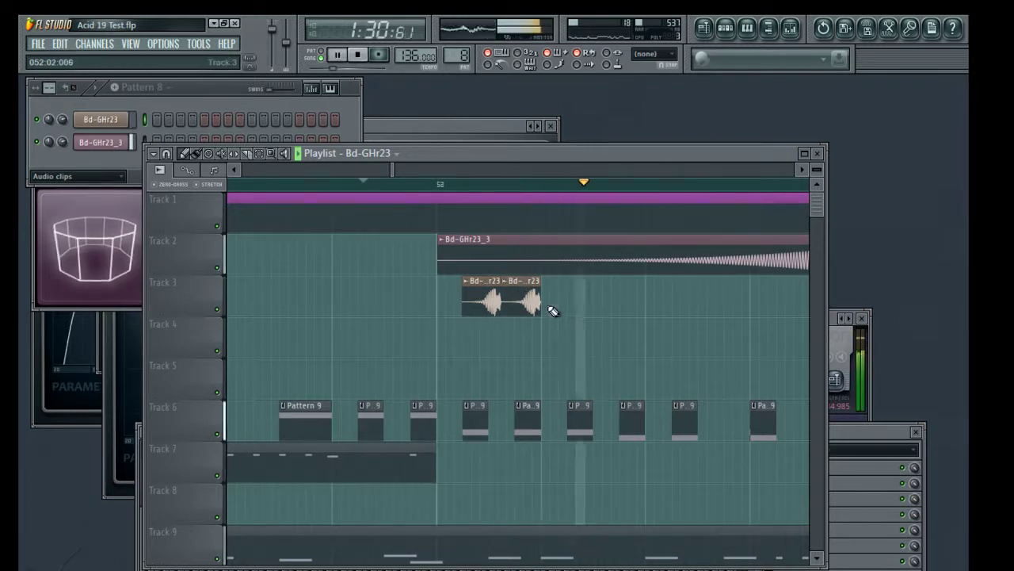
pyautogui.press('space')
# Move the second Bd-GHr23 clip on Track 3 to 052:03:001, nudge the first slightly later, and audition the spacing.
pyautogui.click(490, 301)
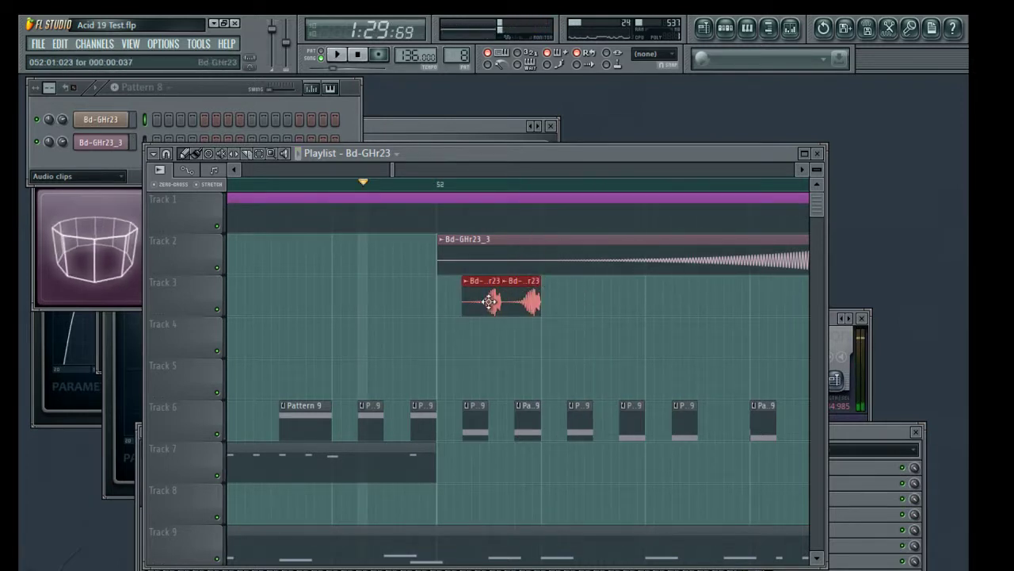
pyautogui.keyDown('ctrl'); pyautogui.click(626, 306); pyautogui.keyUp('ctrl')
pyautogui.moveTo(520, 304); pyautogui.dragTo(682, 293)
pyautogui.moveTo(477, 307); pyautogui.dragTo(496, 301)
pyautogui.press('space')
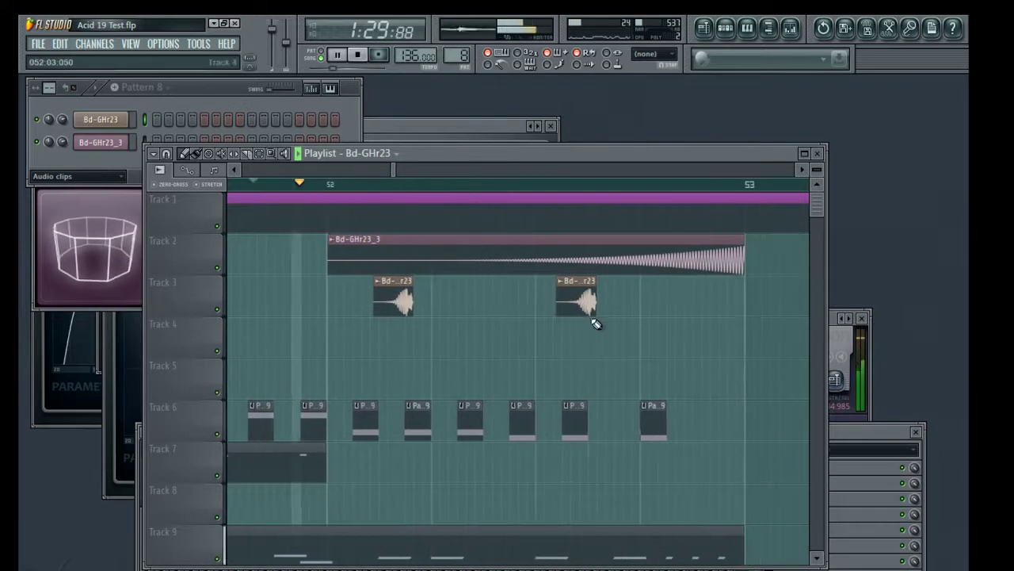
pyautogui.moveTo(562, 300)
pyautogui.mouseDown()
pyautogui.moveTo(584, 299)
pyautogui.moveTo(545, 299)
pyautogui.mouseUp()
pyautogui.press('space')
pyautogui.press('space')
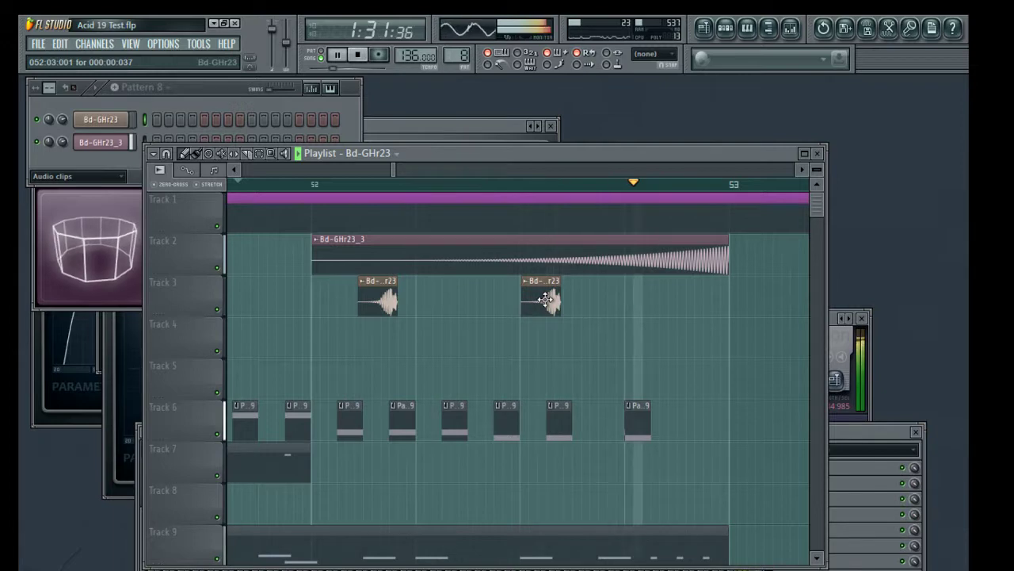
pyautogui.press('space')
# Set snapping to Line, move all clips from bar 54 onward on Tracks 4 to 9 to start at bar 53, and play the result.
pyautogui.scroll(-3, 521, 197)
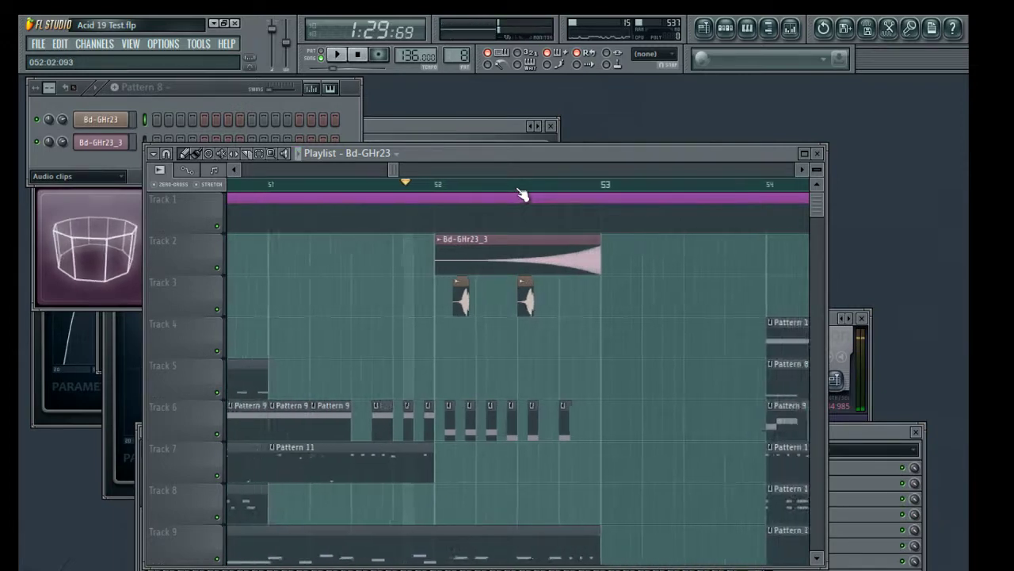
pyautogui.scroll(-6, 521, 198)
pyautogui.moveTo(517, 225); pyautogui.dragTo(783, 499)
pyautogui.scroll(-3, 519, 238)
pyautogui.scroll(3, 555, 281)
pyautogui.click(656, 54)
pyautogui.click(661, 70)
pyautogui.click(513, 322)
pyautogui.click(484, 324)
pyautogui.moveTo(481, 309); pyautogui.dragTo(444, 283)
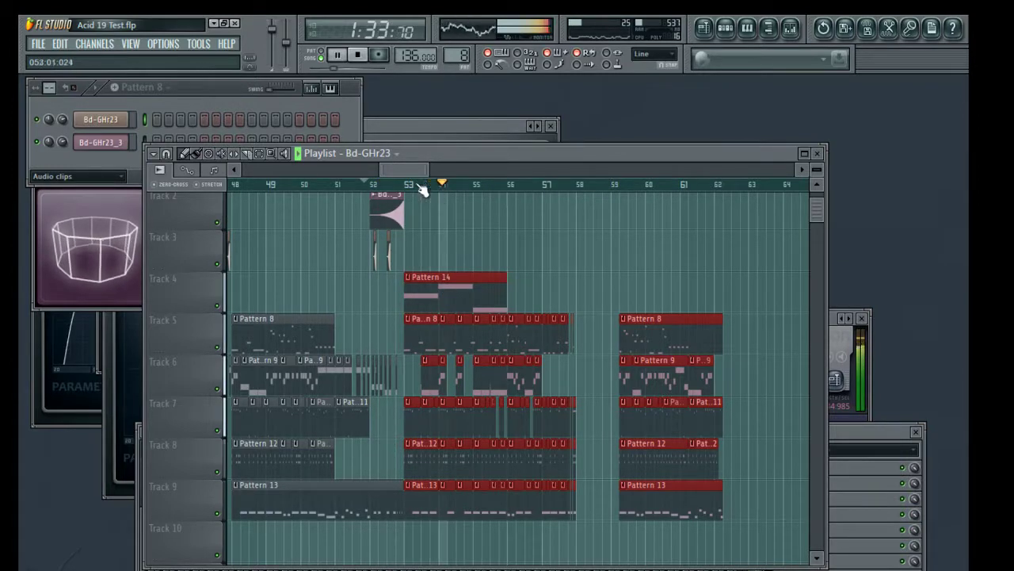
pyautogui.press('space')
# Shorten the Pattern 14 clip at bar 53 on Track 4 to two beats.
pyautogui.scroll(3, 406, 187)
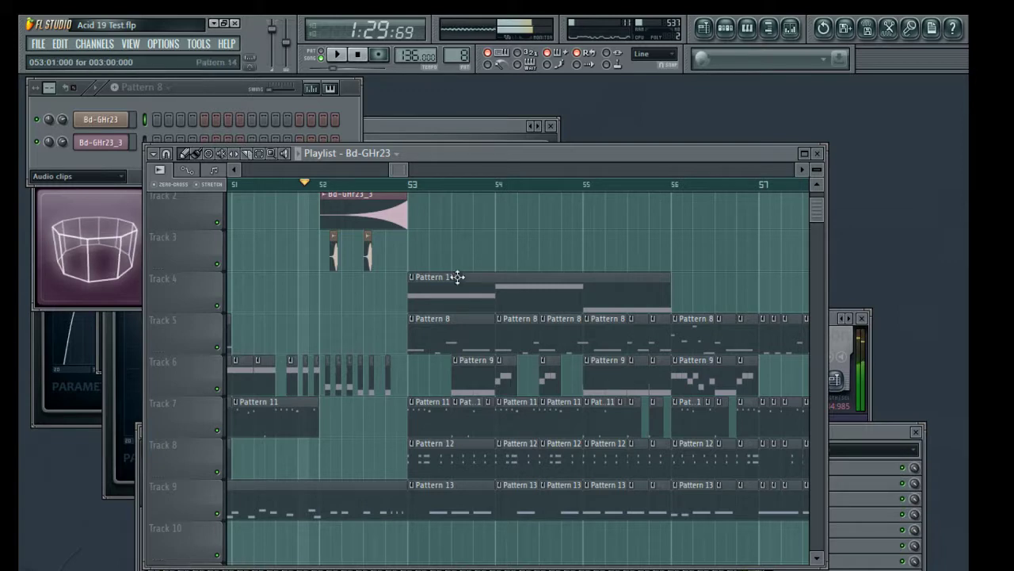
pyautogui.click(438, 293)
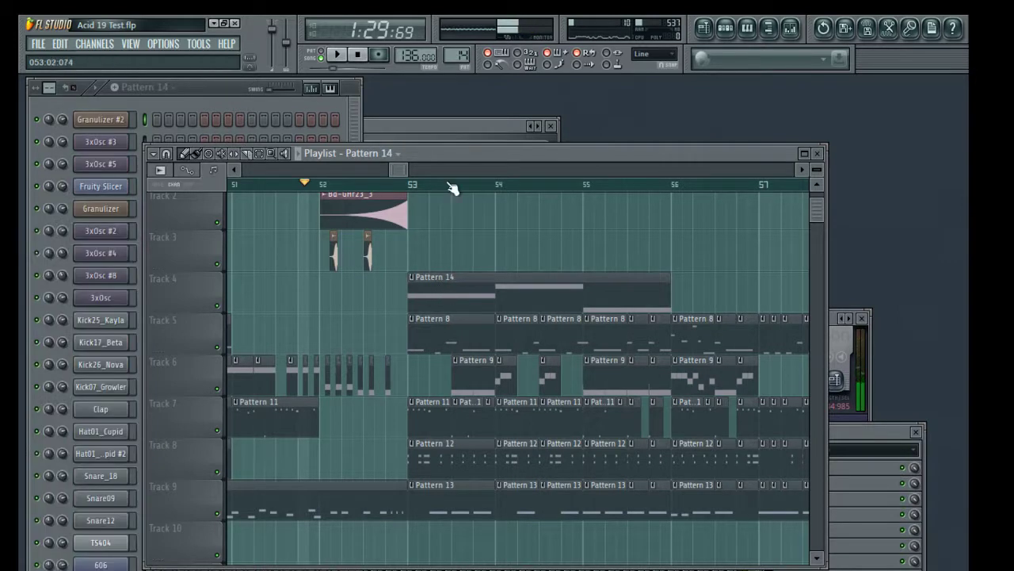
pyautogui.scroll(-3, 448, 187)
pyautogui.moveTo(538, 286); pyautogui.dragTo(479, 283)
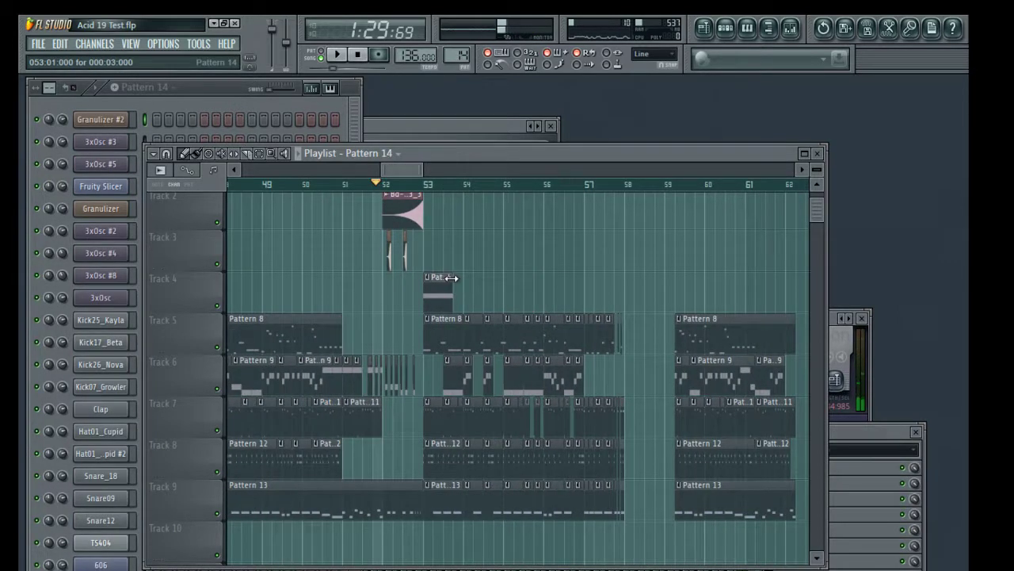
pyautogui.moveTo(454, 287); pyautogui.dragTo(438, 289)
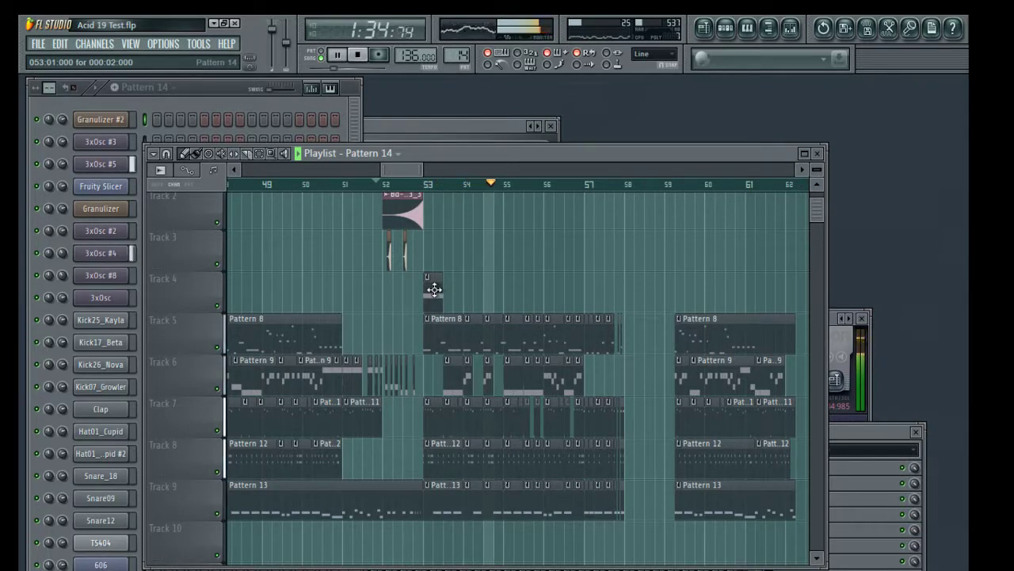
# Add a Pattern 14 clip on Track 3, trim it to two beats of its second note, and position it at bar 54.
pyautogui.click(465, 257)
pyautogui.moveTo(472, 253); pyautogui.dragTo(523, 251)
pyautogui.press('space')
pyautogui.press('space')
pyautogui.moveTo(453, 252); pyautogui.dragTo(495, 252)
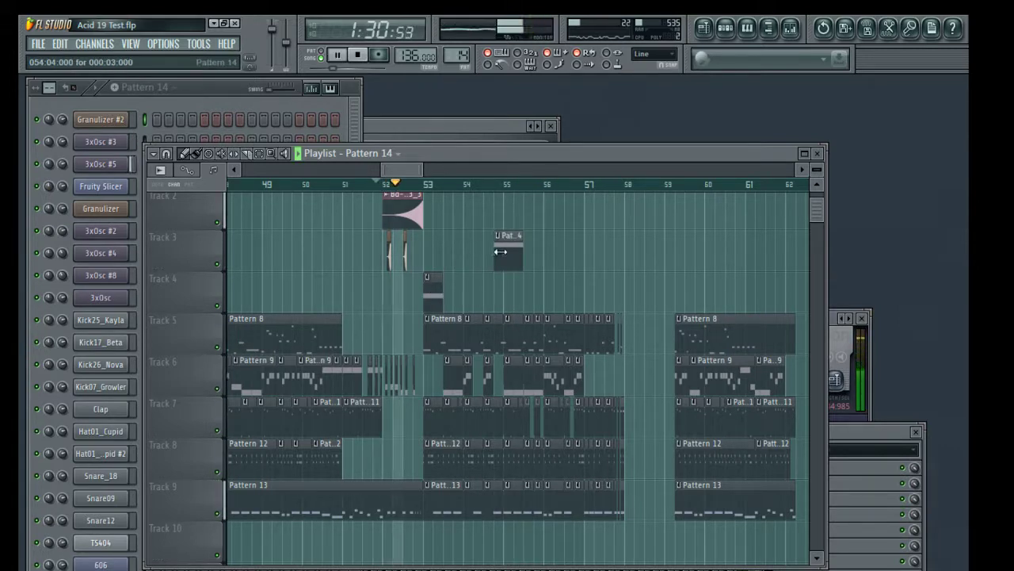
pyautogui.moveTo(510, 254); pyautogui.dragTo(480, 256)
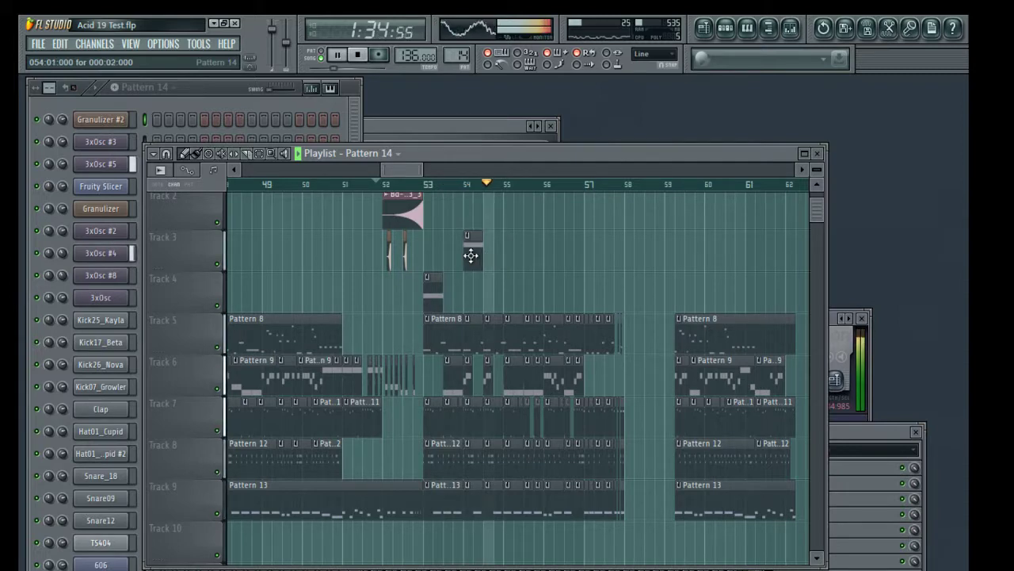
pyautogui.press('space')
# Add another Pattern 14 clip on Track 3, trim it to two beats of its last note, and position it in bar 61.
pyautogui.click(524, 259)
pyautogui.moveTo(541, 255); pyautogui.dragTo(630, 245)
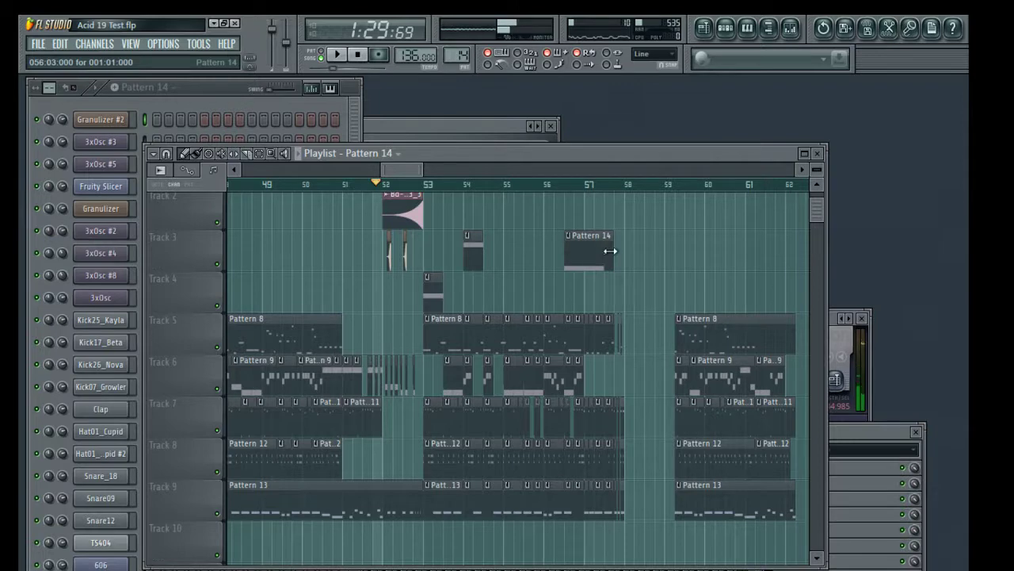
pyautogui.press('space')
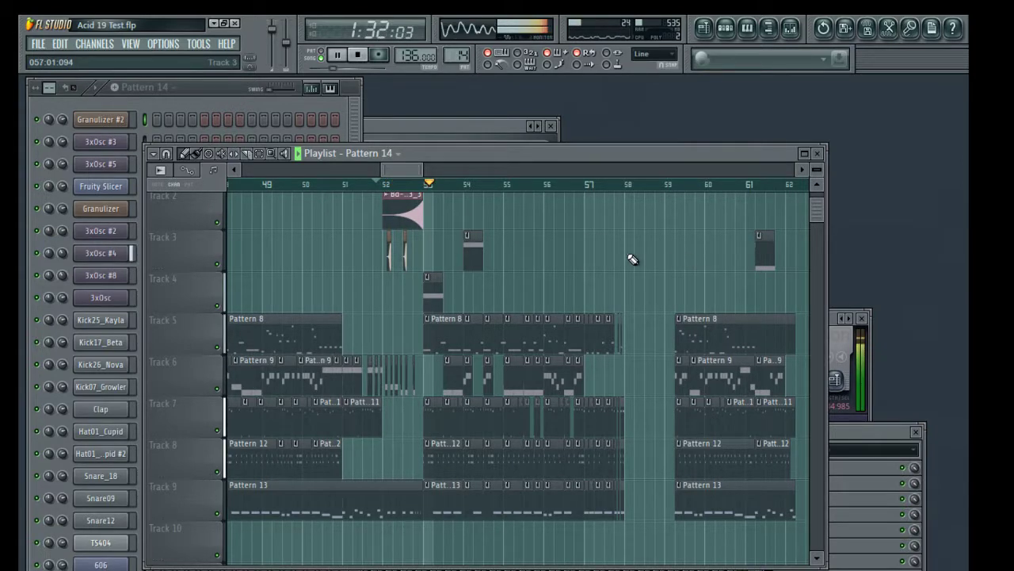
# Check the 3xOsc #7 notes of Pattern 14 in the piano roll, and select the amb 2 track in the mixer.
pyautogui.scroll(3, 442, 195)
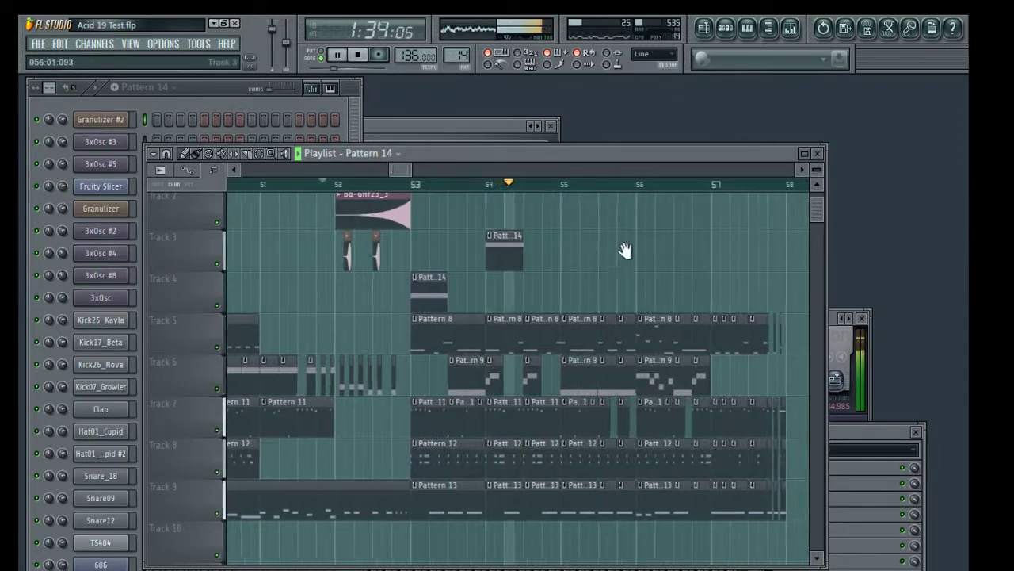
pyautogui.moveTo(652, 251); pyautogui.dragTo(525, 264)
pyautogui.doubleClick(383, 269)
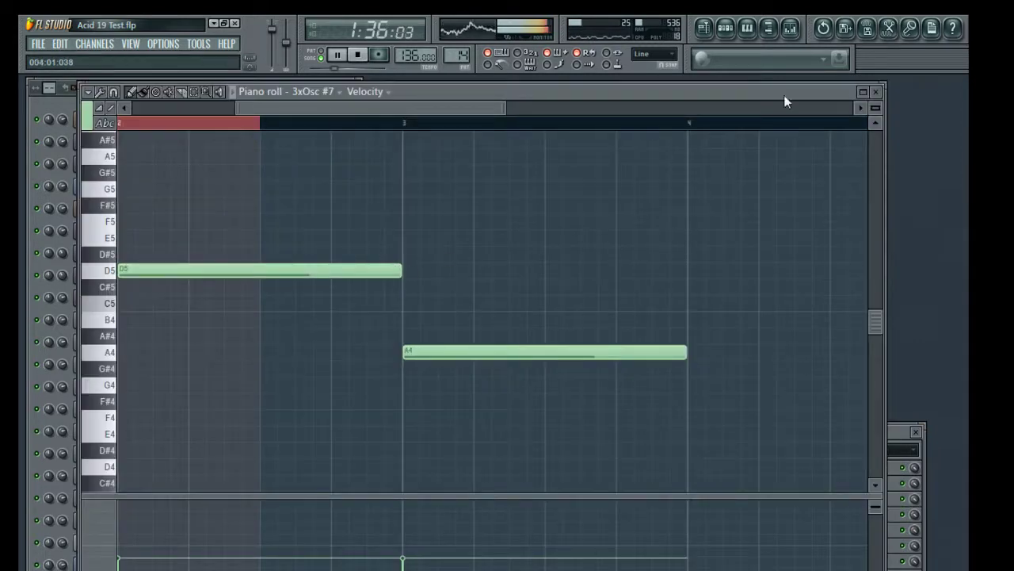
pyautogui.click(877, 92)
pyautogui.press('F9')
pyautogui.press('space')
pyautogui.press('z')
pyautogui.click(479, 505)
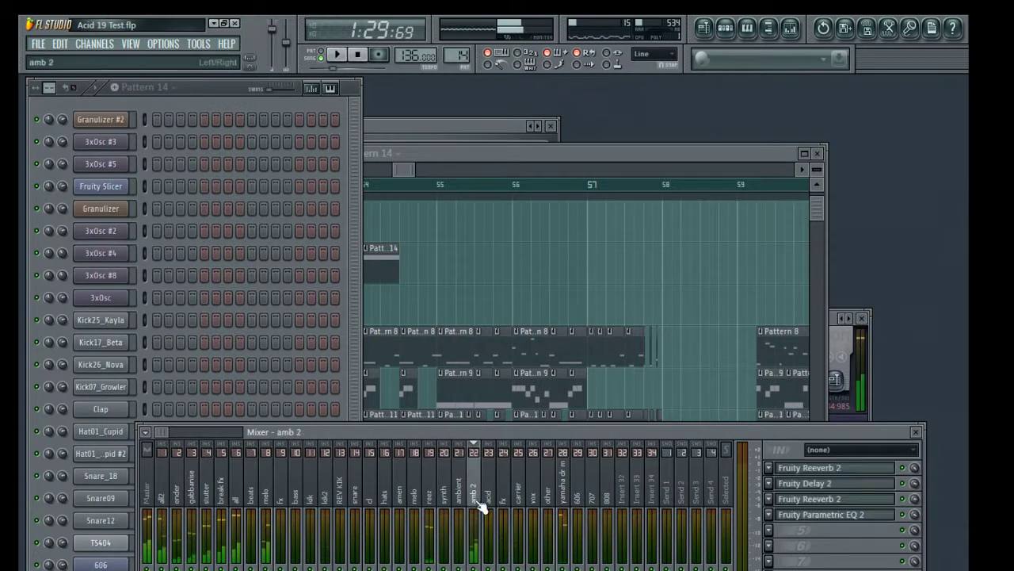
# Play the arrangement from just before bar 52 to hear the shortened Pattern 14 clips in the mix.
pyautogui.press('space')
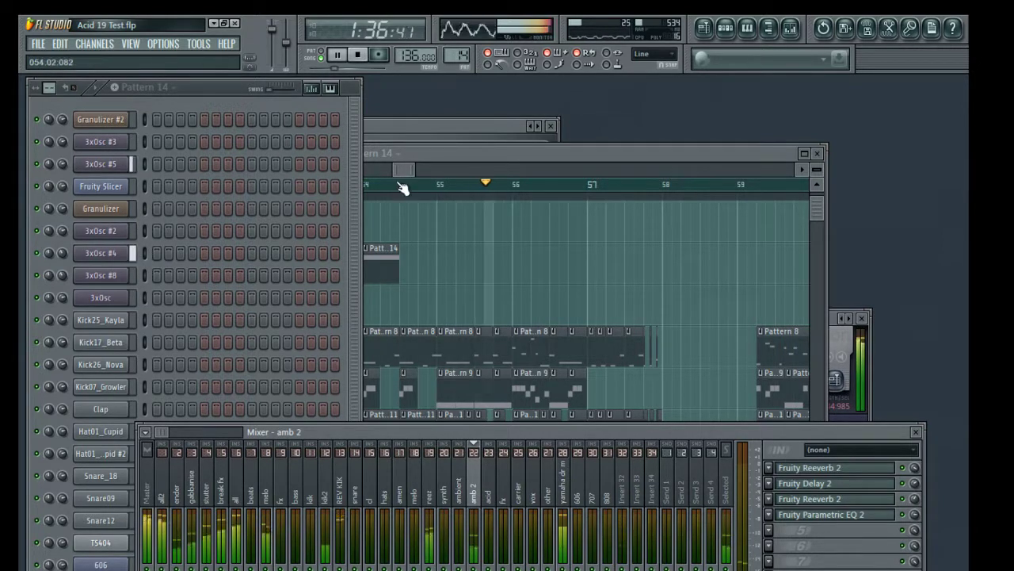
pyautogui.click(441, 163)
pyautogui.scroll(-4, 448, 196)
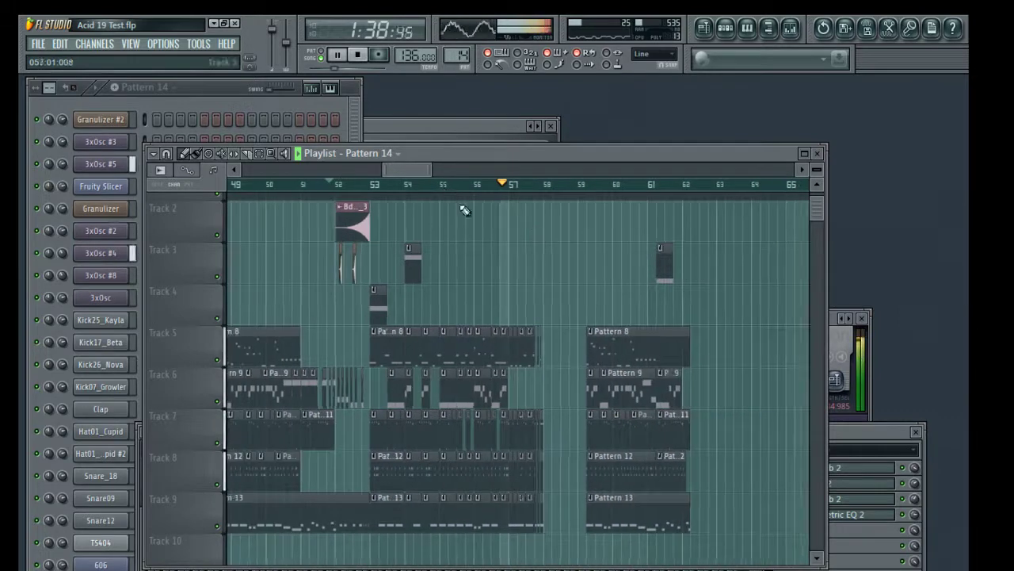
pyautogui.moveTo(550, 233); pyautogui.dragTo(509, 223)
pyautogui.press('space')
# Move the group of clips beginning in bar 59 on Tracks 3 to 9 two bars later, to begin in bar 61.
pyautogui.scroll(3, 501, 194)
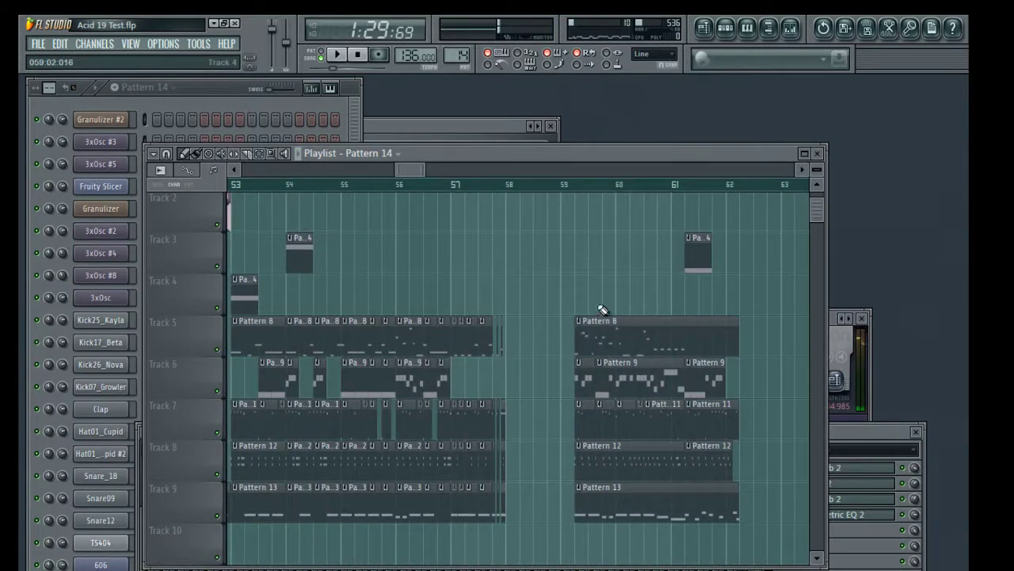
pyautogui.moveTo(567, 221); pyautogui.dragTo(738, 550)
pyautogui.moveTo(606, 506); pyautogui.dragTo(717, 506)
pyautogui.moveTo(550, 277); pyautogui.dragTo(294, 534)
pyautogui.moveTo(553, 232); pyautogui.dragTo(247, 523)
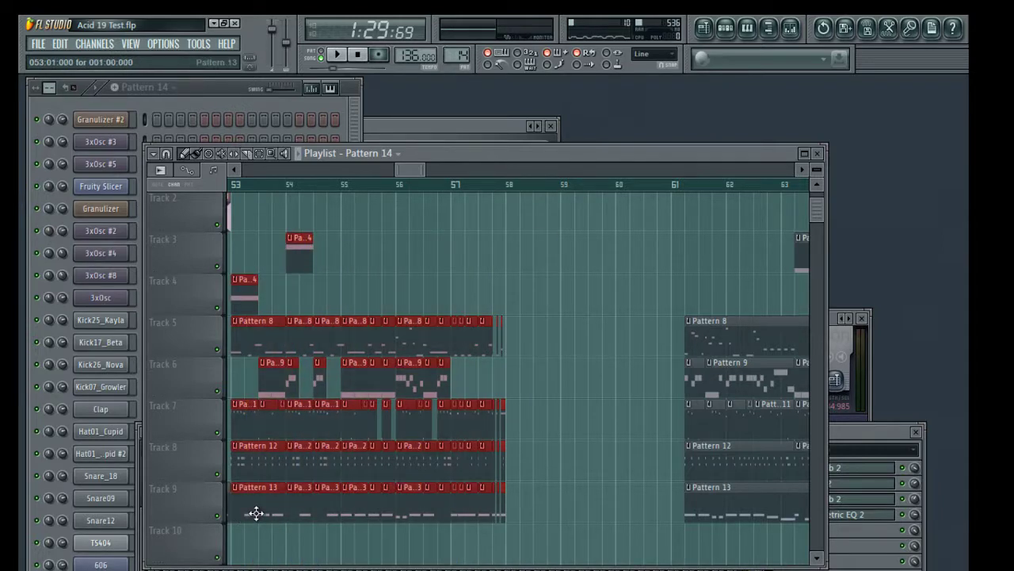
pyautogui.moveTo(262, 424); pyautogui.dragTo(465, 435)
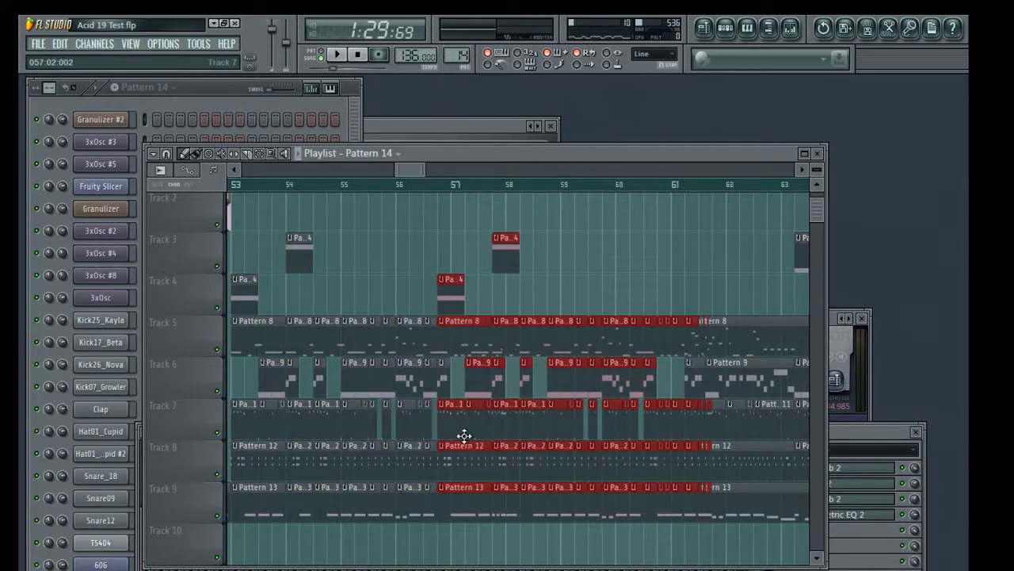
pyautogui.hotkey('ctrl', 'z')
# Move the group of clips beginning in bar 61 on Tracks 3 to 9 later, to begin in bar 74.
pyautogui.scroll(-4, 491, 199)
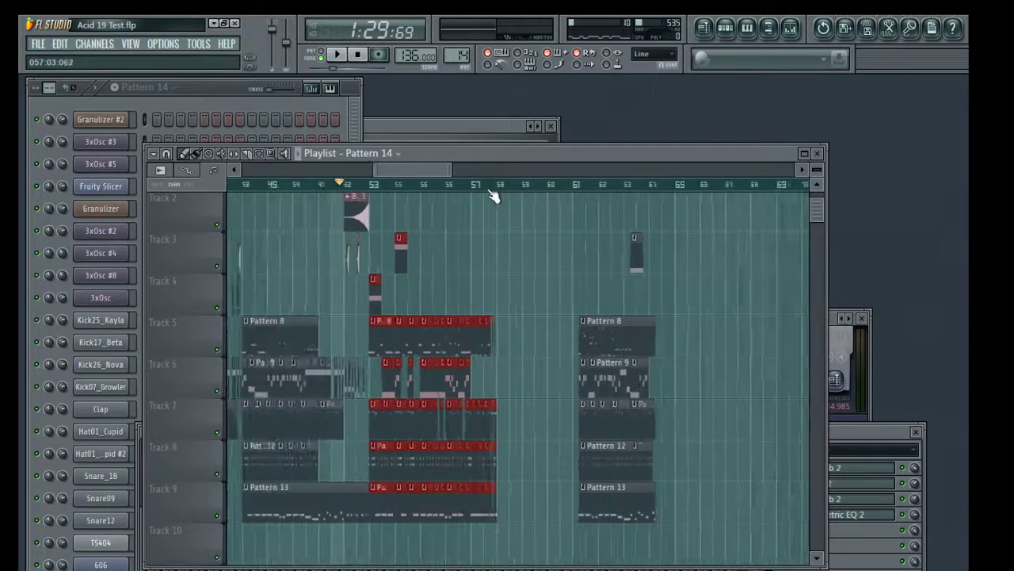
pyautogui.moveTo(670, 193); pyautogui.dragTo(545, 560)
pyautogui.moveTo(550, 509); pyautogui.dragTo(756, 492)
# Duplicate the clips of bars 53 to 57 on Tracks 3 to 9, with the copy beginning in bar 58.
pyautogui.moveTo(546, 560); pyautogui.dragTo(415, 209)
pyautogui.scroll(2, 436, 194)
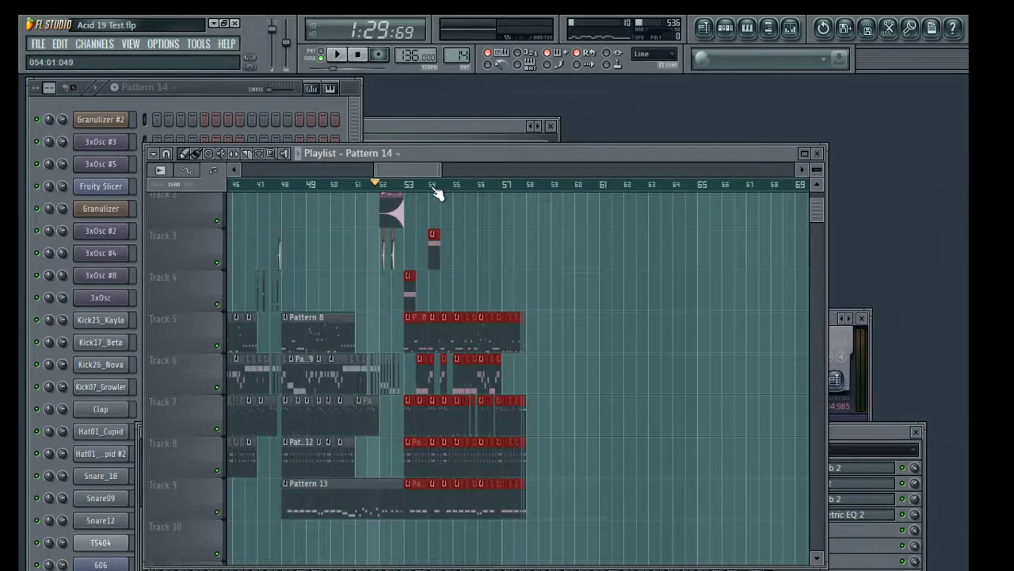
pyautogui.scroll(2, 436, 194)
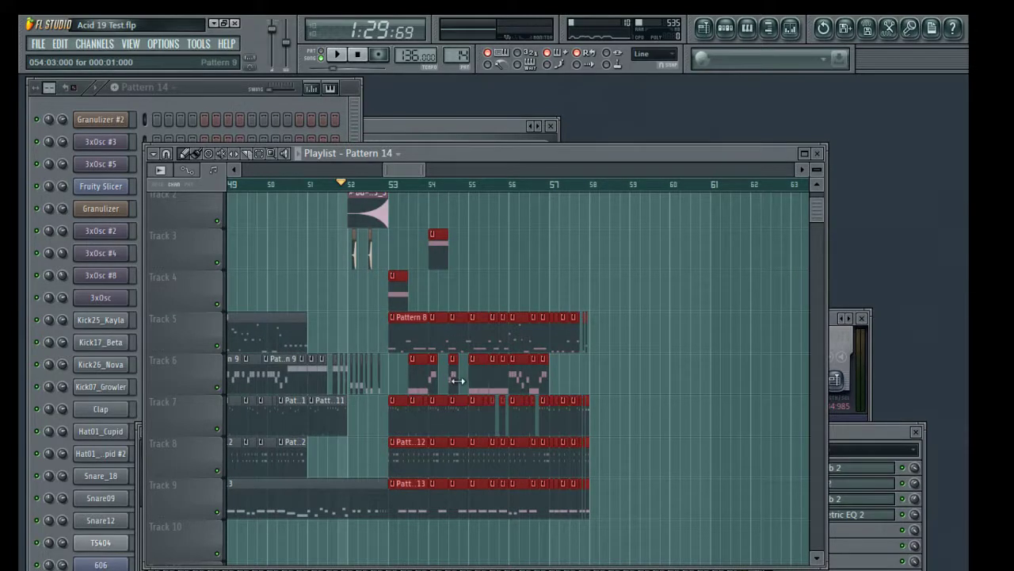
pyautogui.hotkey('ctrl', 'v')
pyautogui.moveTo(270, 421); pyautogui.dragTo(609, 410)
# Play the arrangement from just before bar 52 to hear the section from bar 53 and its duplicate.
pyautogui.press('space')
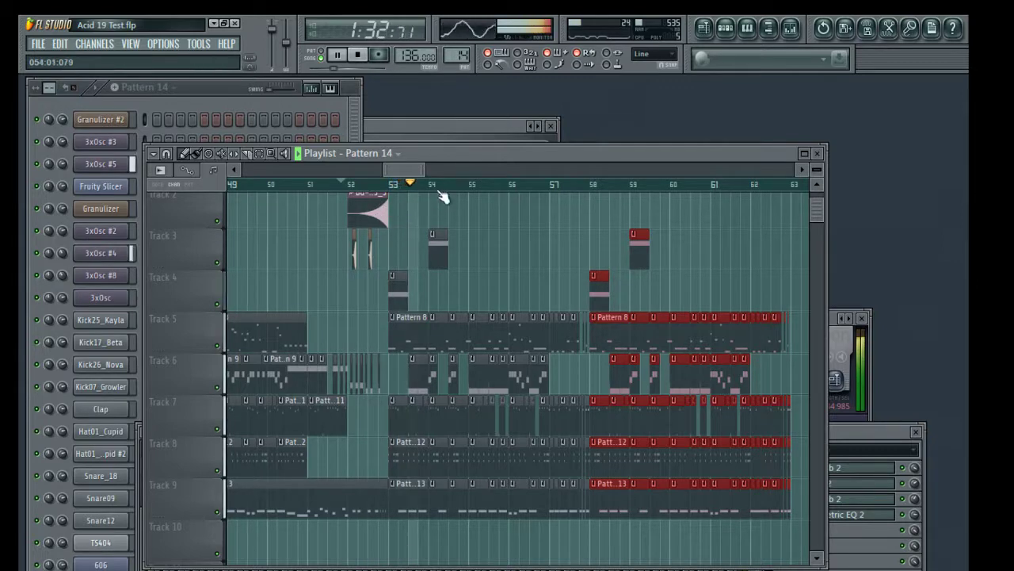
pyautogui.scroll(2, 443, 197)
pyautogui.scroll(-2, 500, 211)
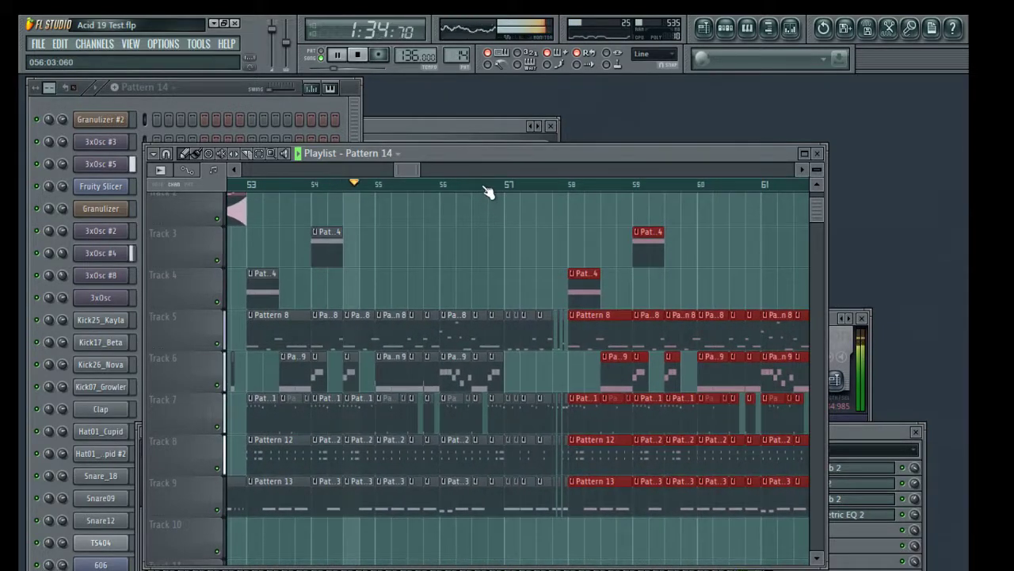
pyautogui.scroll(-2, 510, 215)
pyautogui.scroll(-2, 511, 202)
# Move the Pattern 14 clip in bar 76 on Track 3 to the start of bar 62, and stop playback.
pyautogui.moveTo(585, 304); pyautogui.dragTo(433, 372)
pyautogui.click(671, 254)
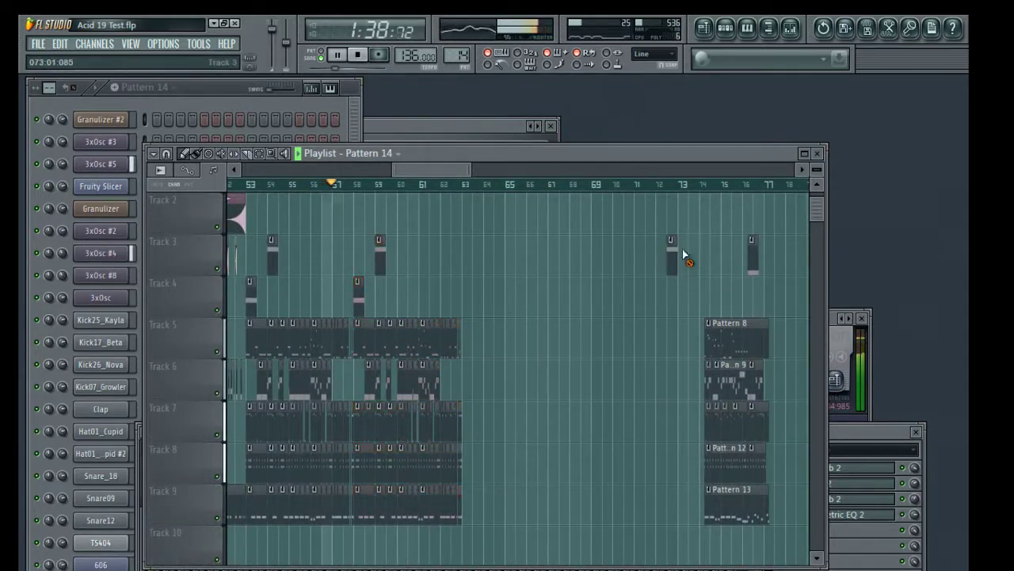
pyautogui.rightClick(670, 257)
pyautogui.moveTo(753, 253); pyautogui.dragTo(427, 253)
pyautogui.scroll(4, 452, 194)
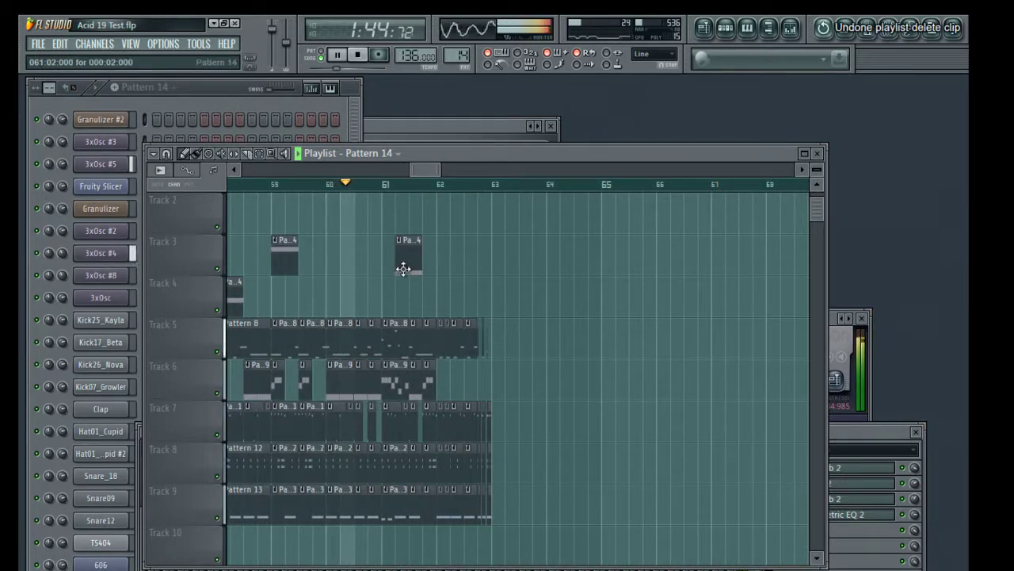
pyautogui.moveTo(406, 264); pyautogui.dragTo(446, 264)
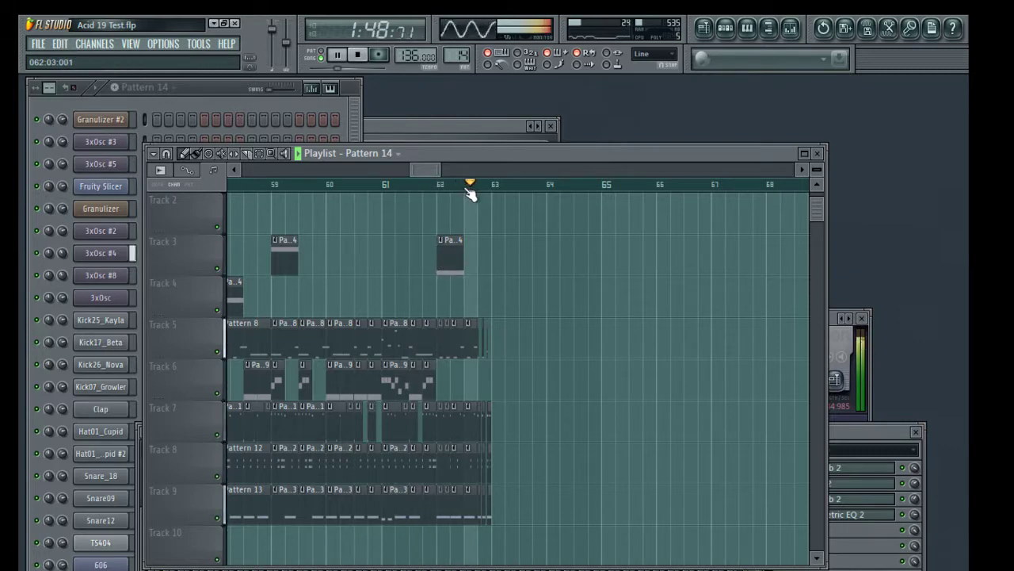
pyautogui.scroll(-5, 452, 185)
pyautogui.press('space')
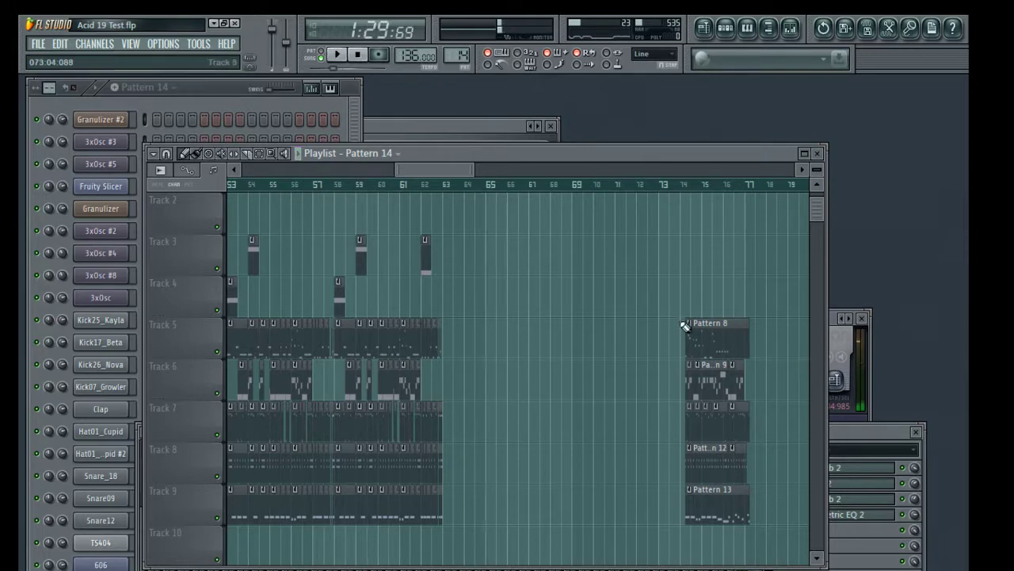
# Move all the clips from bar 74 onward farther along the timeline, past bar 97.
pyautogui.moveTo(640, 258); pyautogui.dragTo(729, 539)
pyautogui.scroll(2, 679, 486)
pyautogui.scroll(-6, 678, 195)
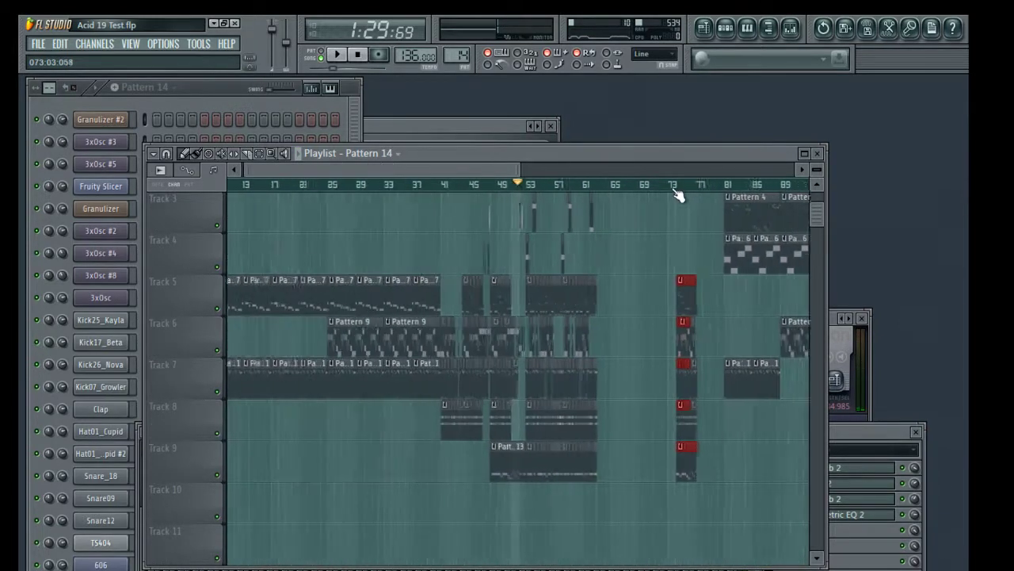
pyautogui.moveTo(662, 252); pyautogui.dragTo(486, 268)
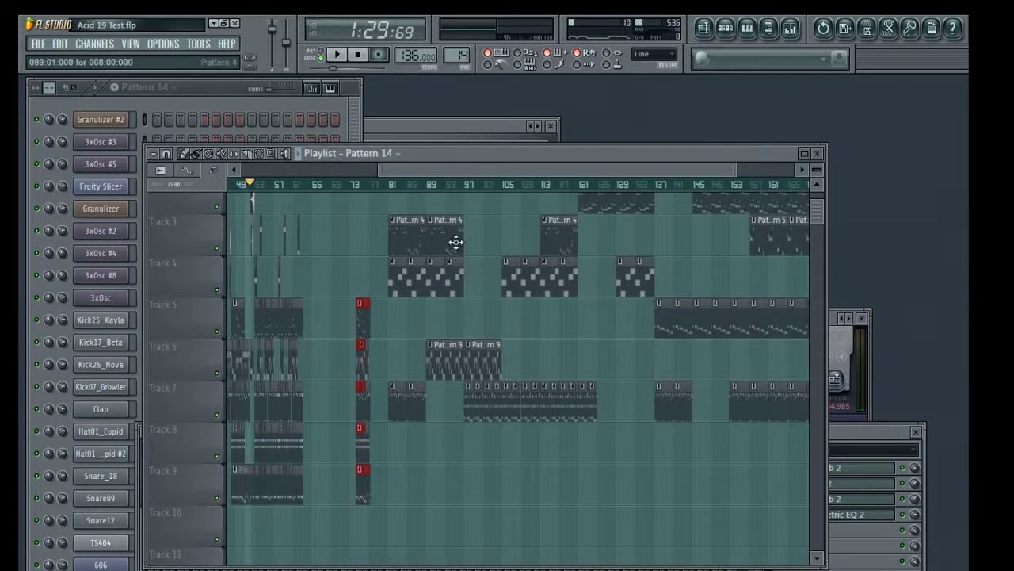
pyautogui.scroll(-3, 448, 191)
pyautogui.moveTo(791, 555); pyautogui.dragTo(450, 273)
pyautogui.moveTo(496, 313); pyautogui.dragTo(565, 302)
# Play the arrangement briefly from around bar 50.
pyautogui.scroll(3, 384, 188)
pyautogui.press('space')
pyautogui.moveTo(573, 385)
pyautogui.mouseDown()
pyautogui.moveTo(593, 290)
pyautogui.moveTo(562, 322)
pyautogui.moveTo(532, 397)
pyautogui.mouseUp()
pyautogui.press('space')
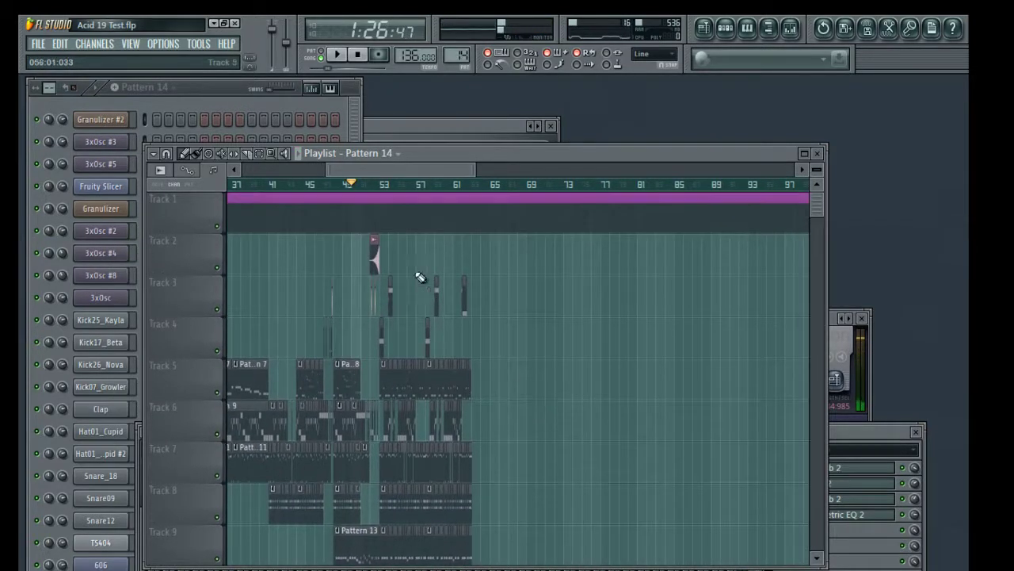
pyautogui.scroll(4, 368, 192)
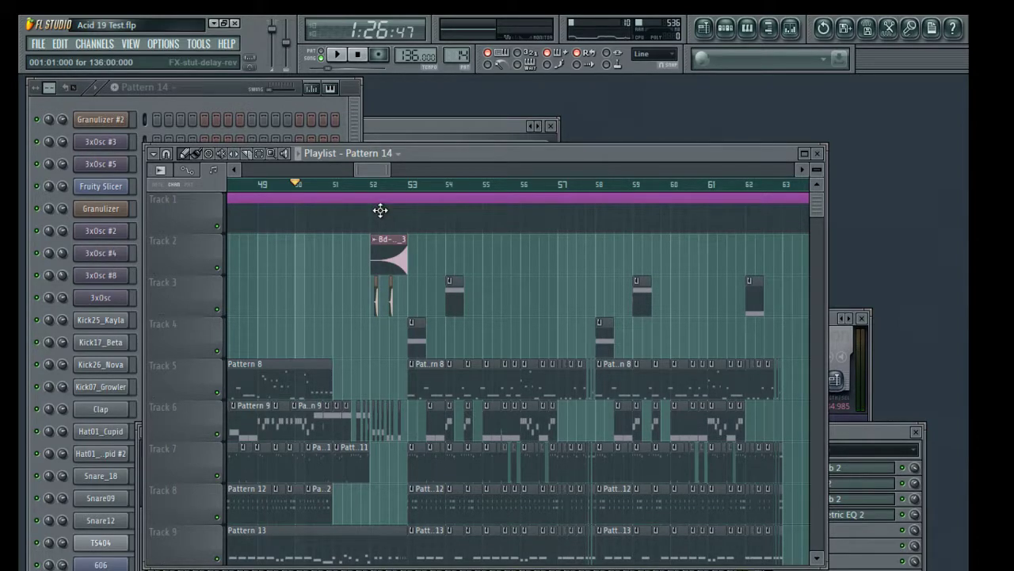
# Duplicate the clips of bars 58 to 62 on Tracks 3 to 9, with the copy beginning in bar 63.
pyautogui.moveTo(606, 291)
pyautogui.mouseDown()
pyautogui.moveTo(423, 256)
pyautogui.moveTo(492, 247)
pyautogui.mouseUp()
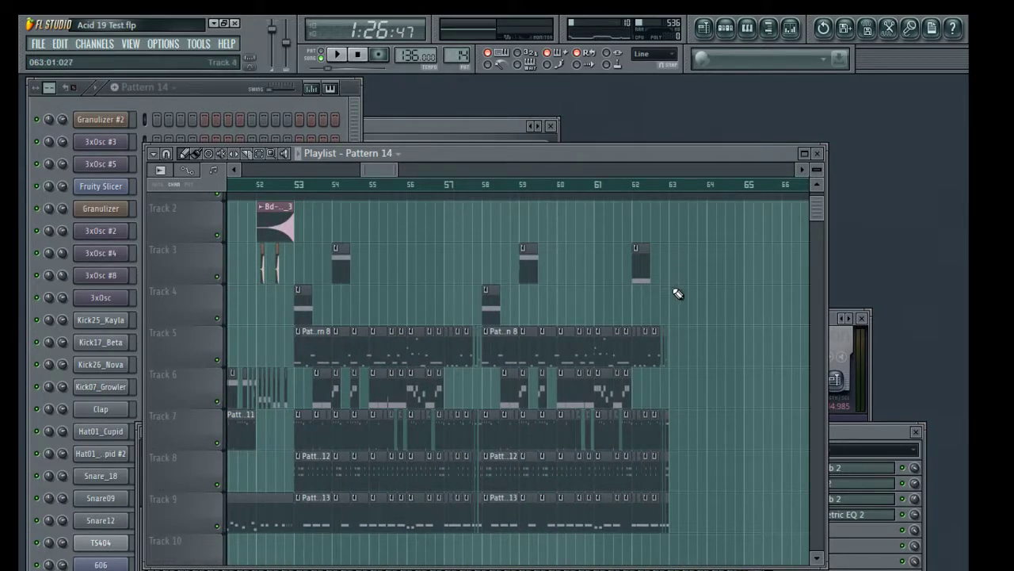
pyautogui.moveTo(697, 555); pyautogui.dragTo(490, 277)
pyautogui.moveTo(581, 354); pyautogui.dragTo(375, 357)
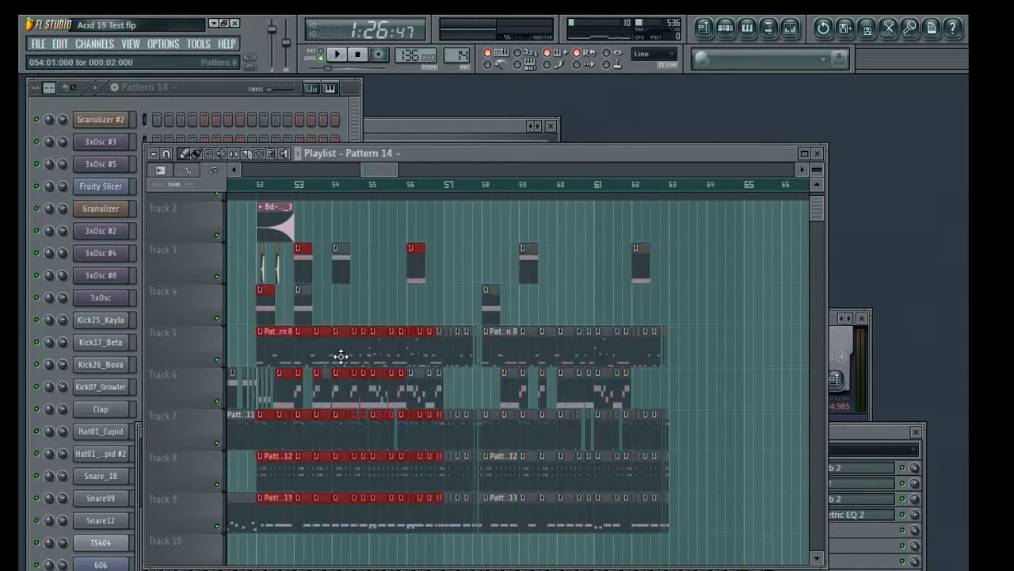
pyautogui.moveTo(269, 352); pyautogui.dragTo(681, 345)
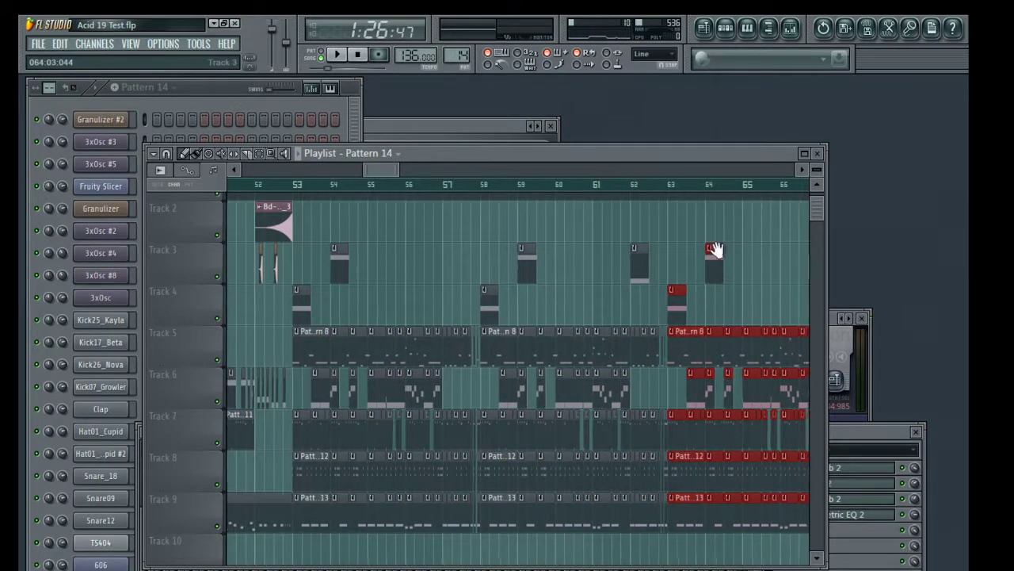
# Move the Pattern 14 clips from Track 3 down to Track 4, placing the last one of the newest section in bar 65.
pyautogui.hscroll(4, 419, 245)
pyautogui.click(464, 260)
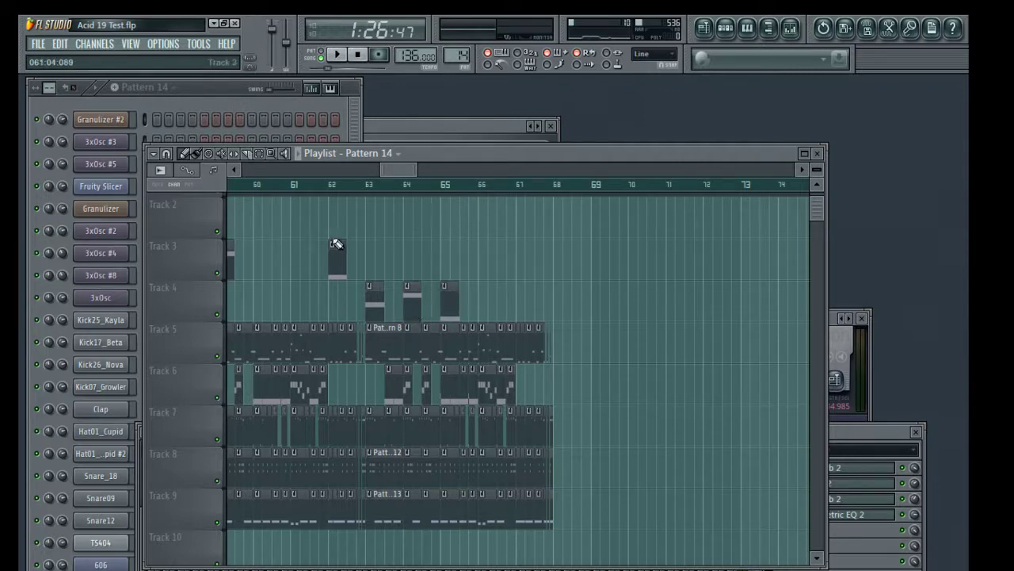
pyautogui.hscroll(-3, 336, 244)
pyautogui.moveTo(396, 214); pyautogui.dragTo(558, 315)
pyautogui.hscroll(-3, 331, 256)
pyautogui.moveTo(499, 278); pyautogui.dragTo(586, 307)
pyautogui.scroll(-4, 480, 200)
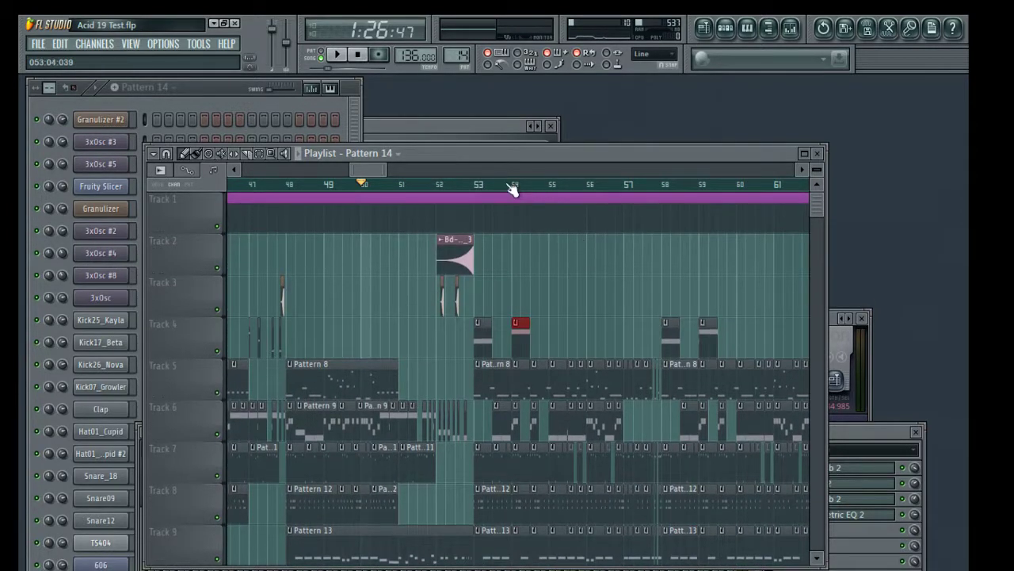
# Maximize the playlist and place another Bd-GHr23_3 clip on Track 2 in bar 56.
pyautogui.scroll(-2, 512, 190)
pyautogui.click(486, 256)
pyautogui.scroll(2, 512, 261)
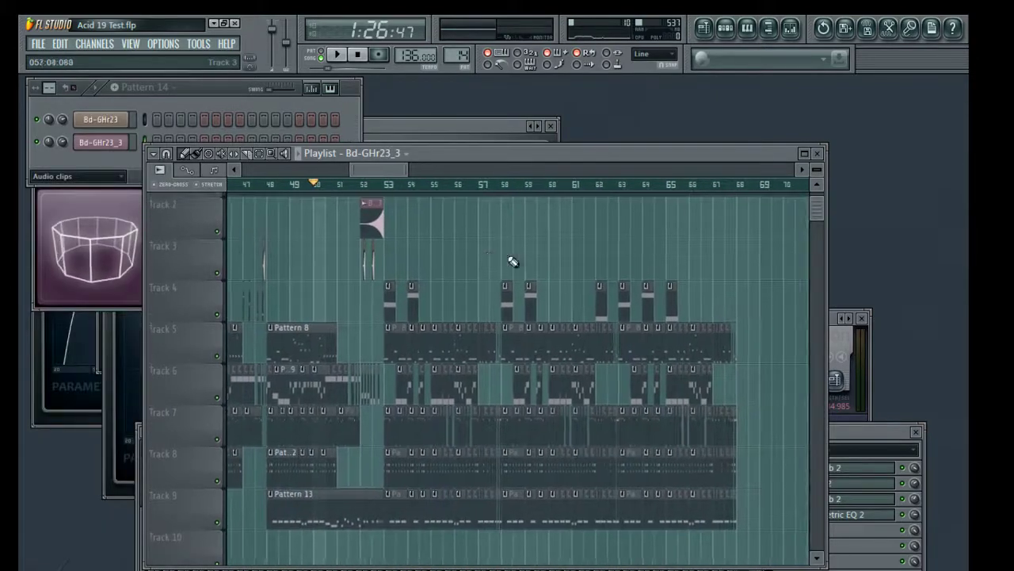
pyautogui.doubleClick(761, 153)
pyautogui.scroll(1, 386, 160)
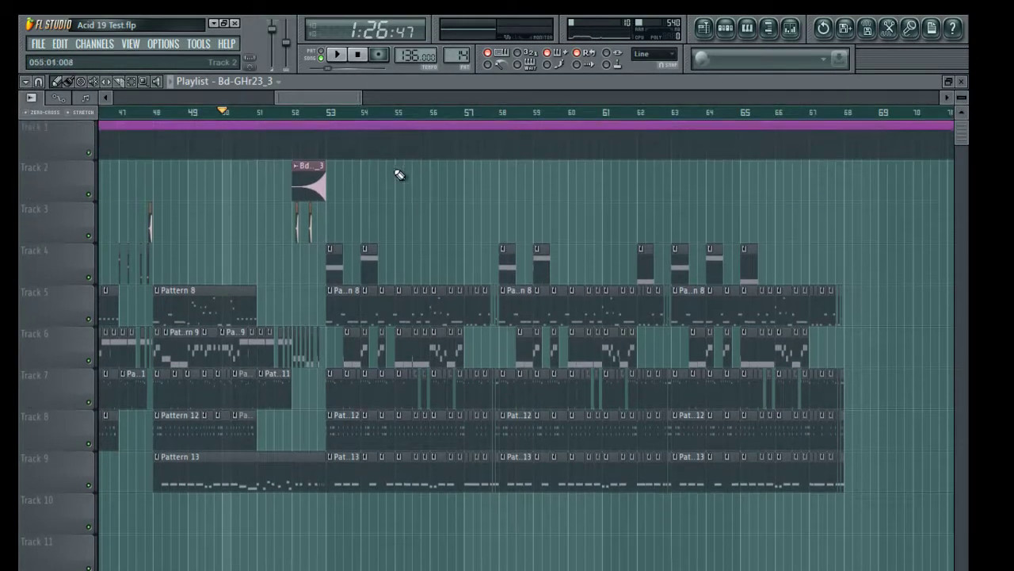
pyautogui.scroll(3, 357, 119)
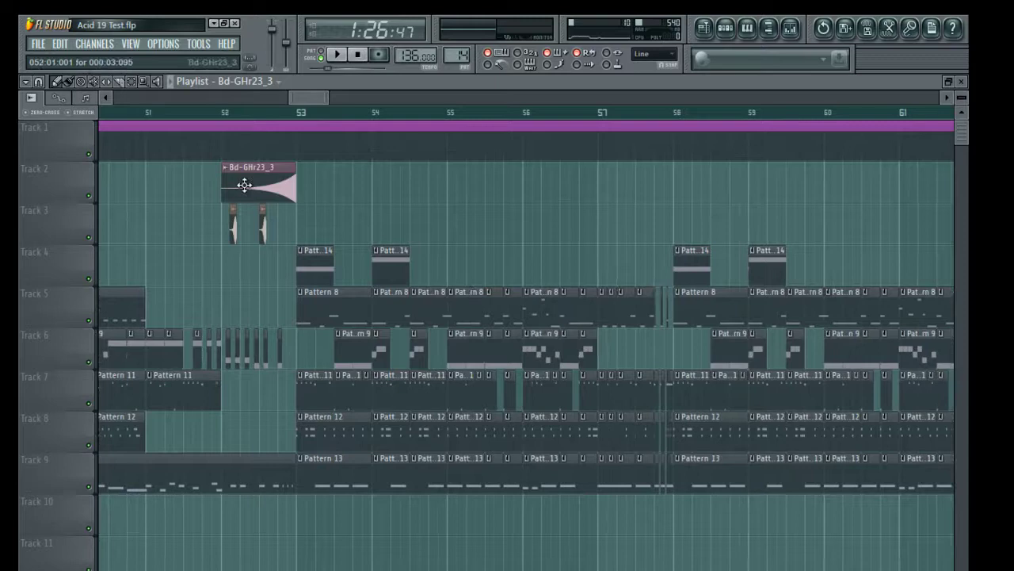
pyautogui.moveTo(550, 191); pyautogui.dragTo(585, 183)
# Play the arrangement from bar 50 to hear the added Bd-GHr23_3 clip in the mix.
pyautogui.press('space')
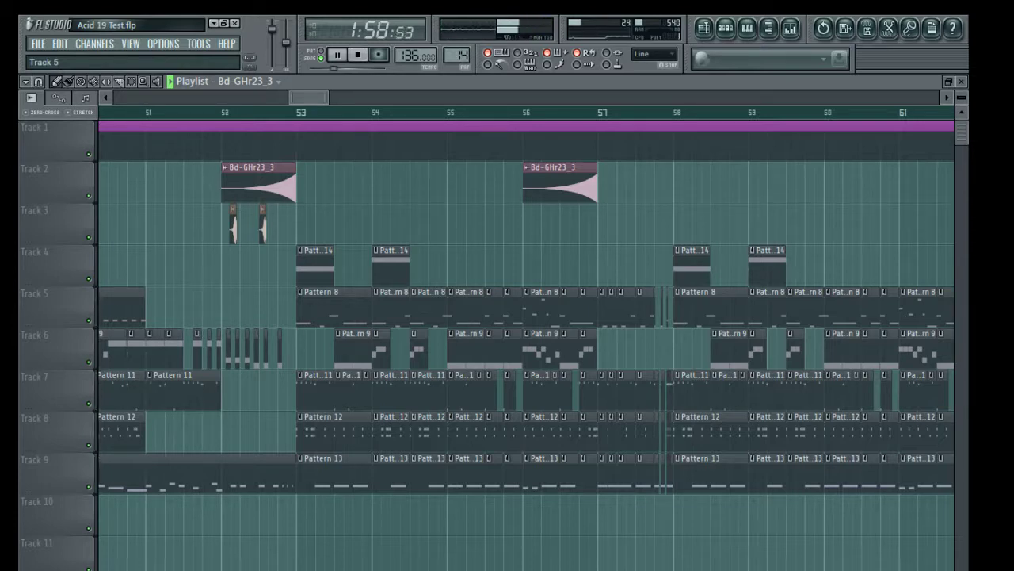
pyautogui.press('space')
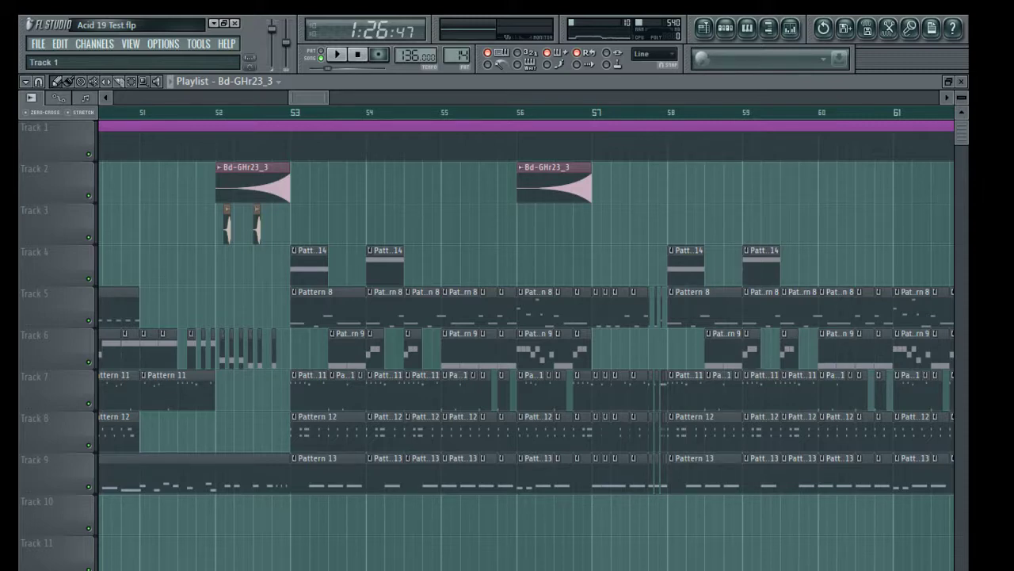
pyautogui.press('space')
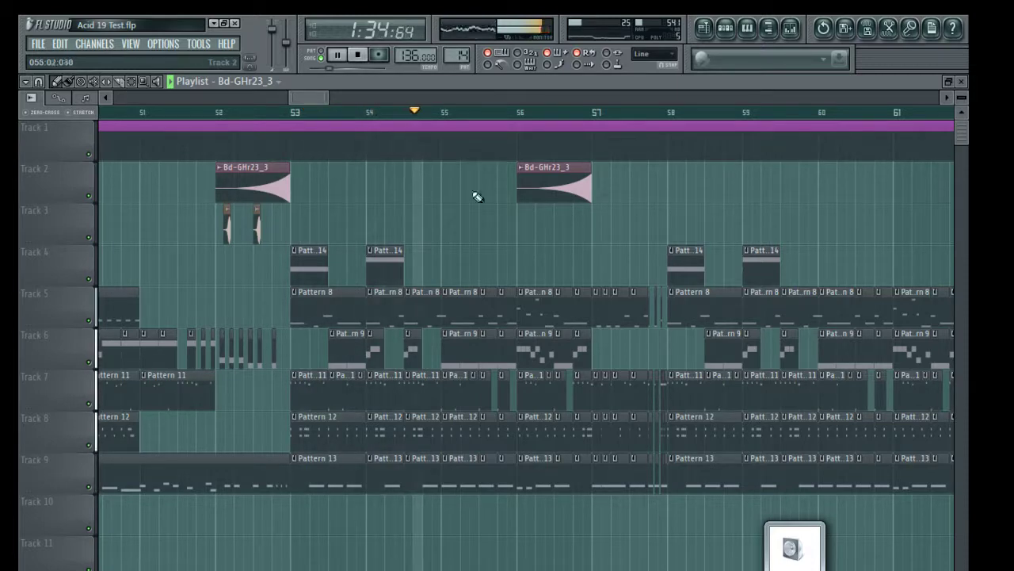
# Remove the Bd-GHr23_3 clip in bar 56 on Track 2 and place it in bar 57 instead.
pyautogui.moveTo(301, 98); pyautogui.dragTo(325, 99)
pyautogui.click(274, 176)
pyautogui.rightClick(274, 177)
pyautogui.moveTo(343, 183); pyautogui.dragTo(421, 182)
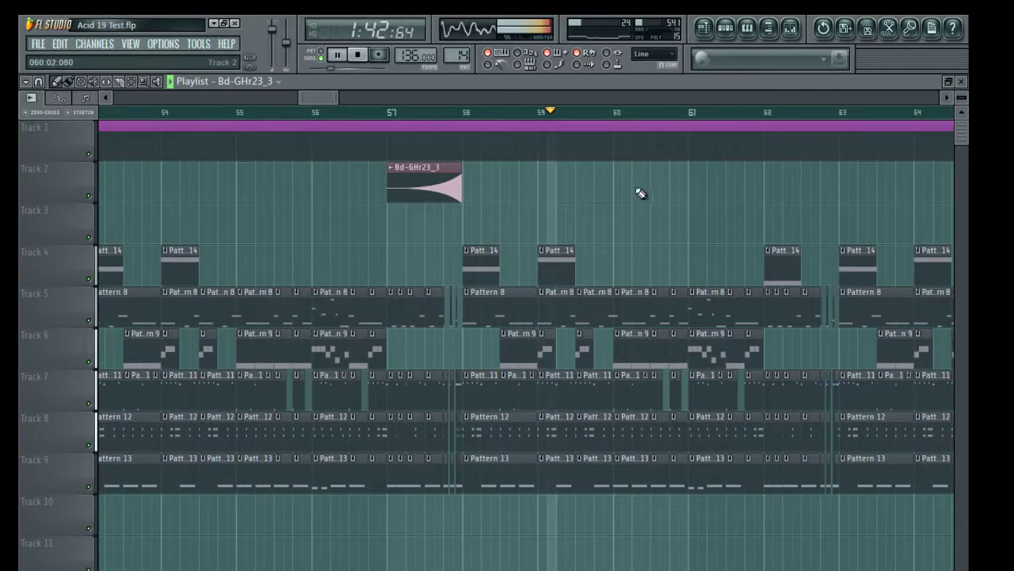
pyautogui.moveTo(652, 194); pyautogui.dragTo(417, 197)
# Delete the Pattern 12 clips on Track 8 from bar 58 to the end of the section.
pyautogui.scroll(-4, 437, 119)
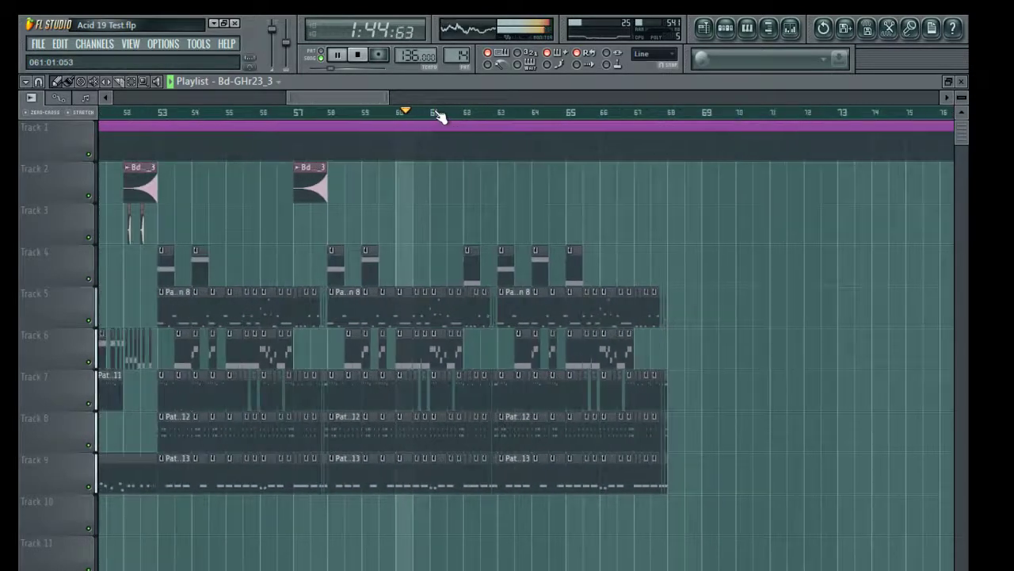
pyautogui.rightClick(353, 430)
pyautogui.rightClick(571, 436)
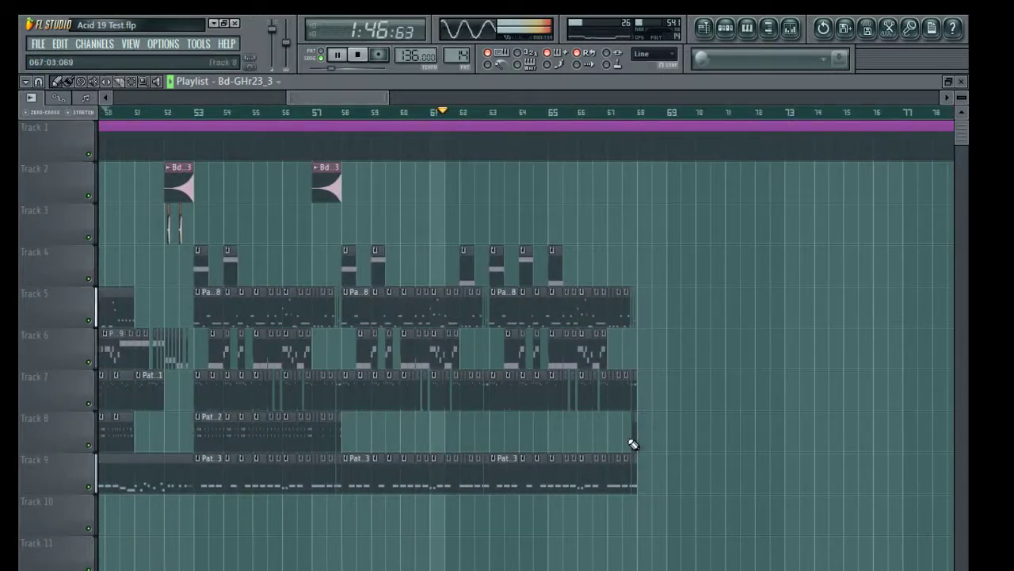
# Delete the Pattern 13 clips on Track 9 from bar 59 onward, stop playback, and undo the deletion.
pyautogui.rightClick(380, 476)
pyautogui.rightClick(563, 476)
pyautogui.press('space')
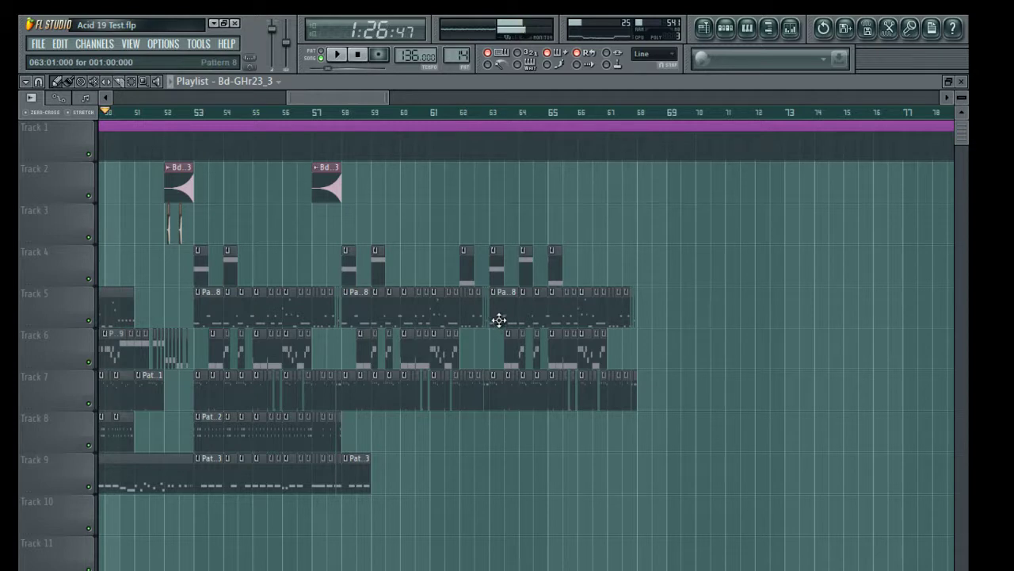
pyautogui.click(363, 97)
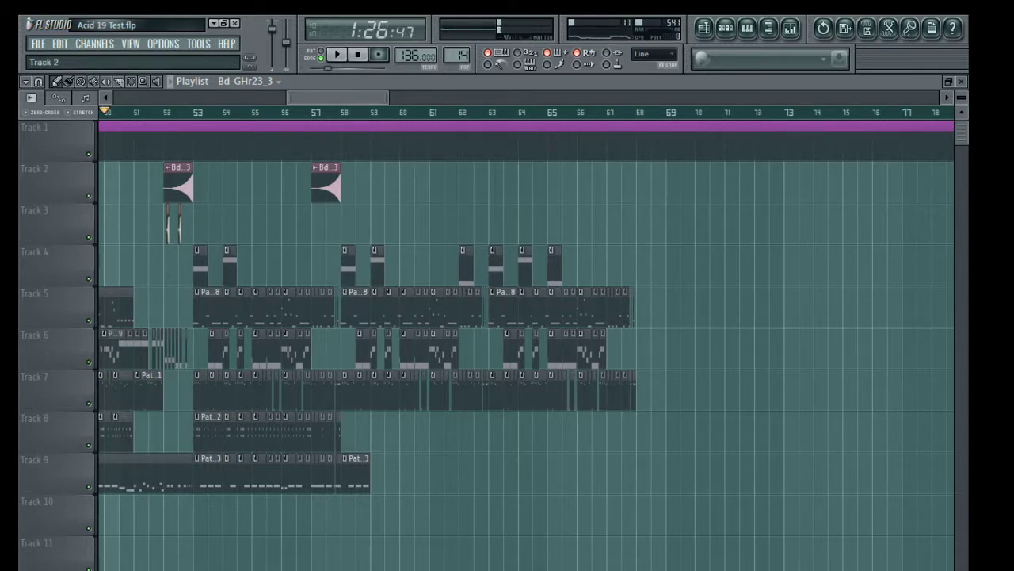
pyautogui.hotkey('ctrl', 'z')
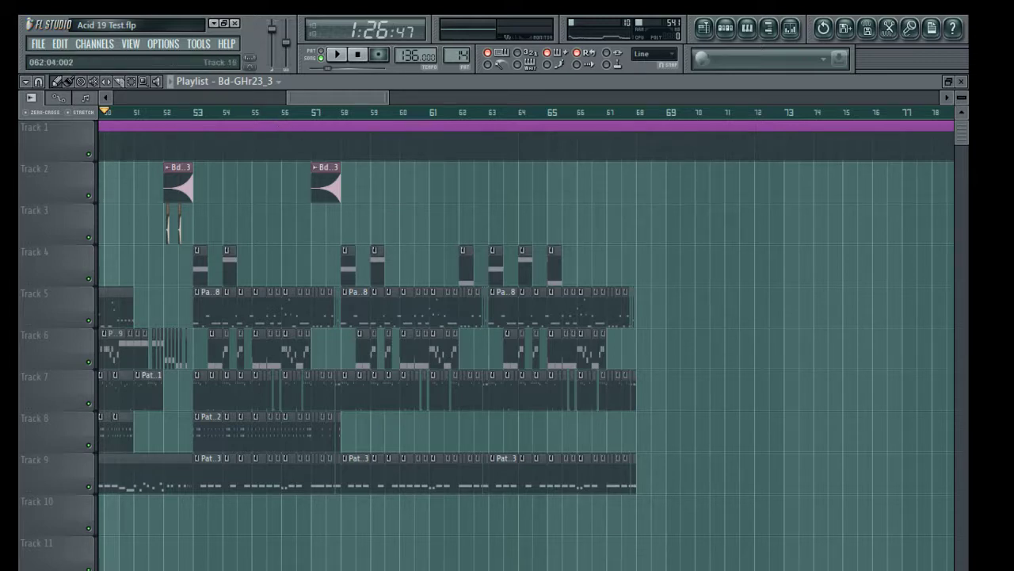
# Check notes.txt in Notepad, return to FL Studio, and play the arrangement from bar 57.
pyautogui.hotkey('alt', 'Tab')
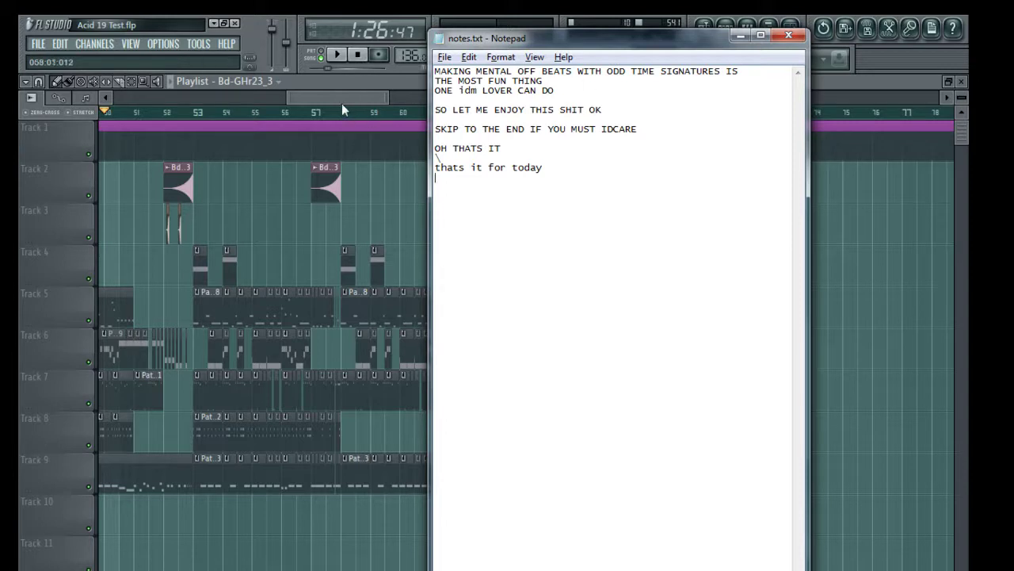
pyautogui.hotkey('alt', 'Tab')
pyautogui.click(315, 114)
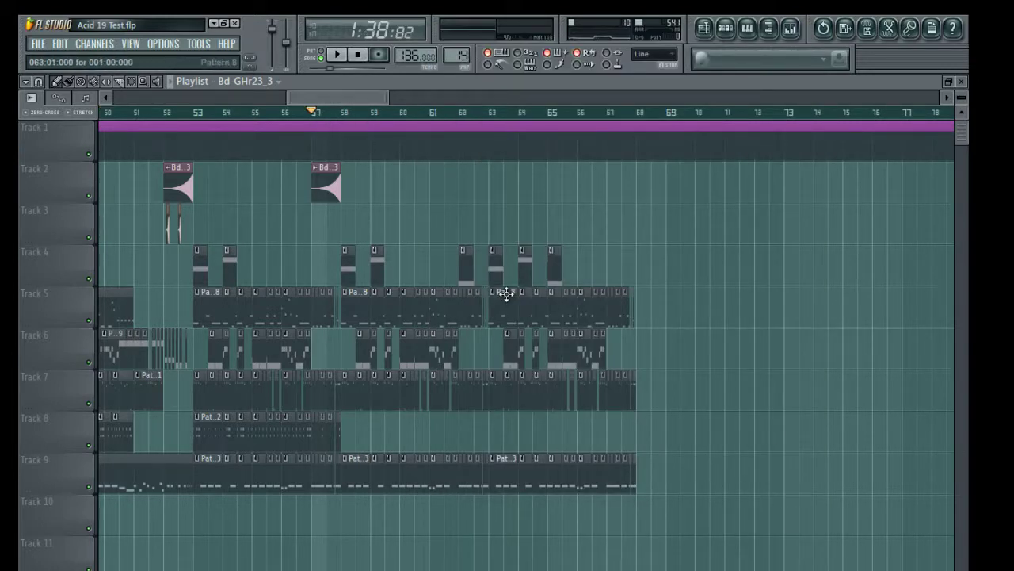
pyautogui.press('space')
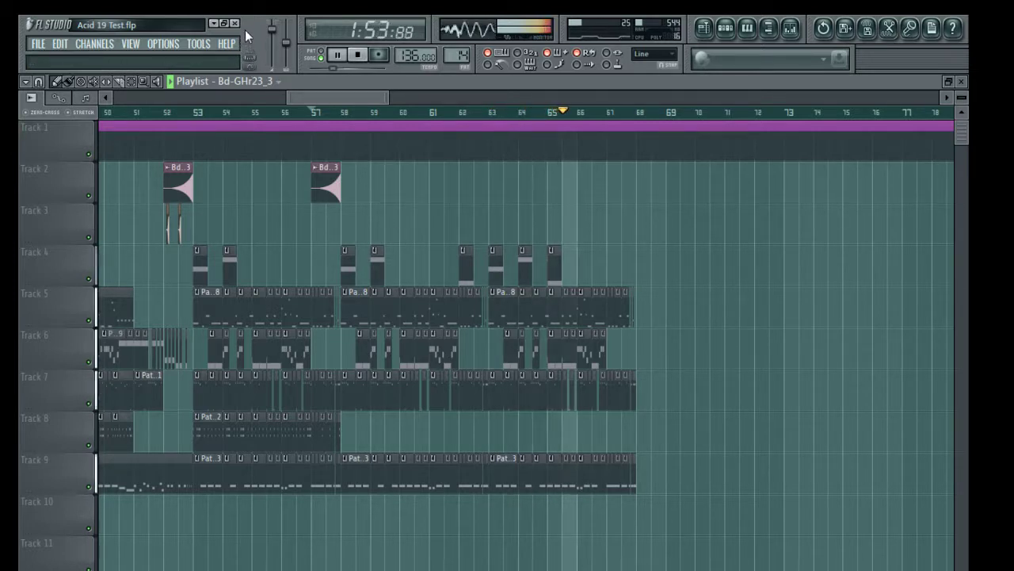
pyautogui.press('space')
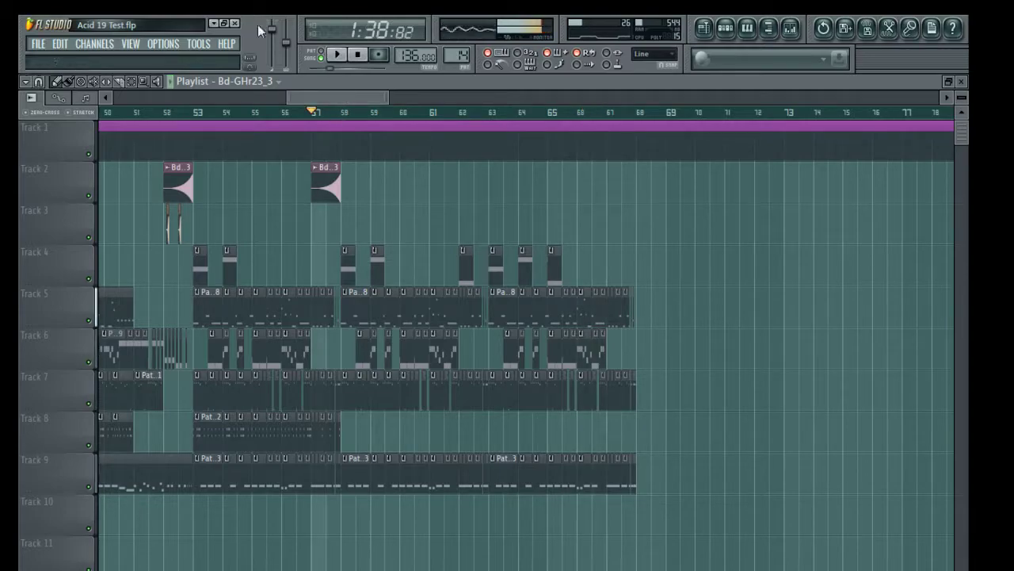